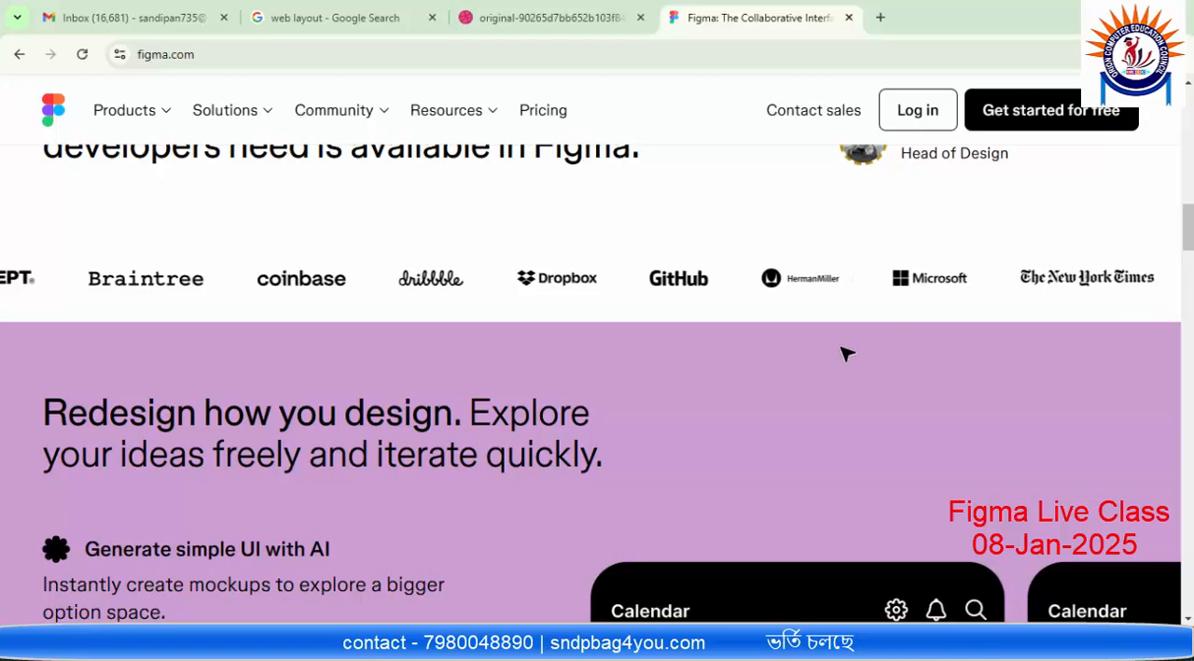
Step: Look through the Figma homepage, from the customer logos and product sections to the footer links
scroll(846, 352, down, 2)
scroll(830, 345, up, 3)
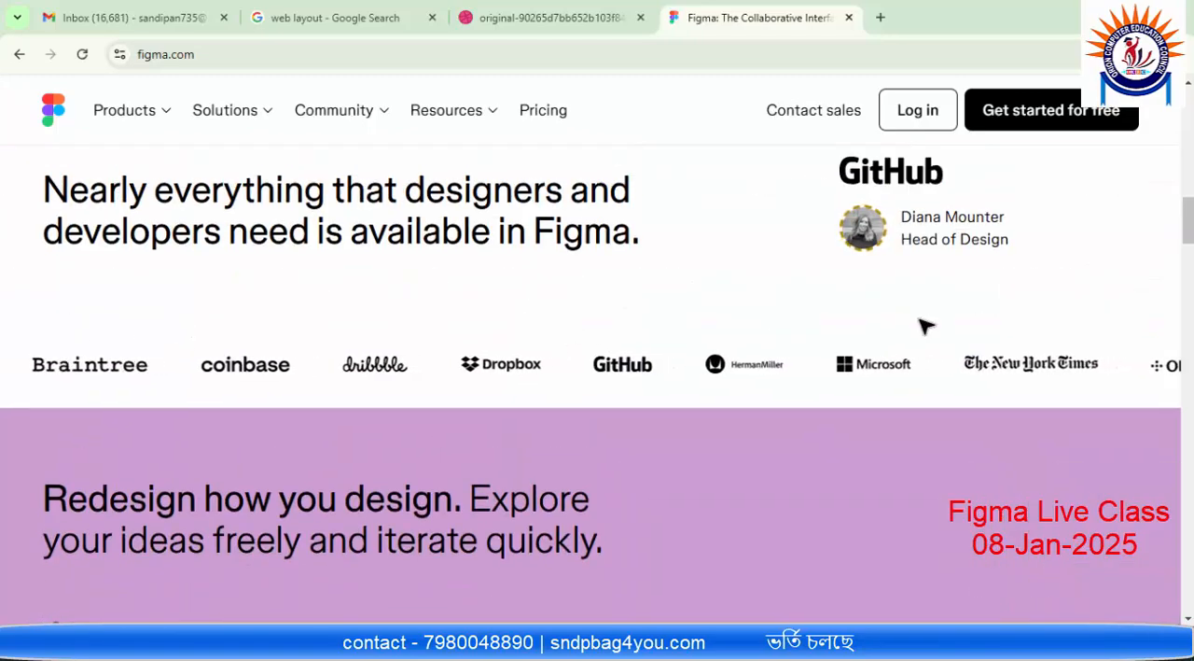
scroll(924, 326, down, 5)
scroll(811, 319, down, 15)
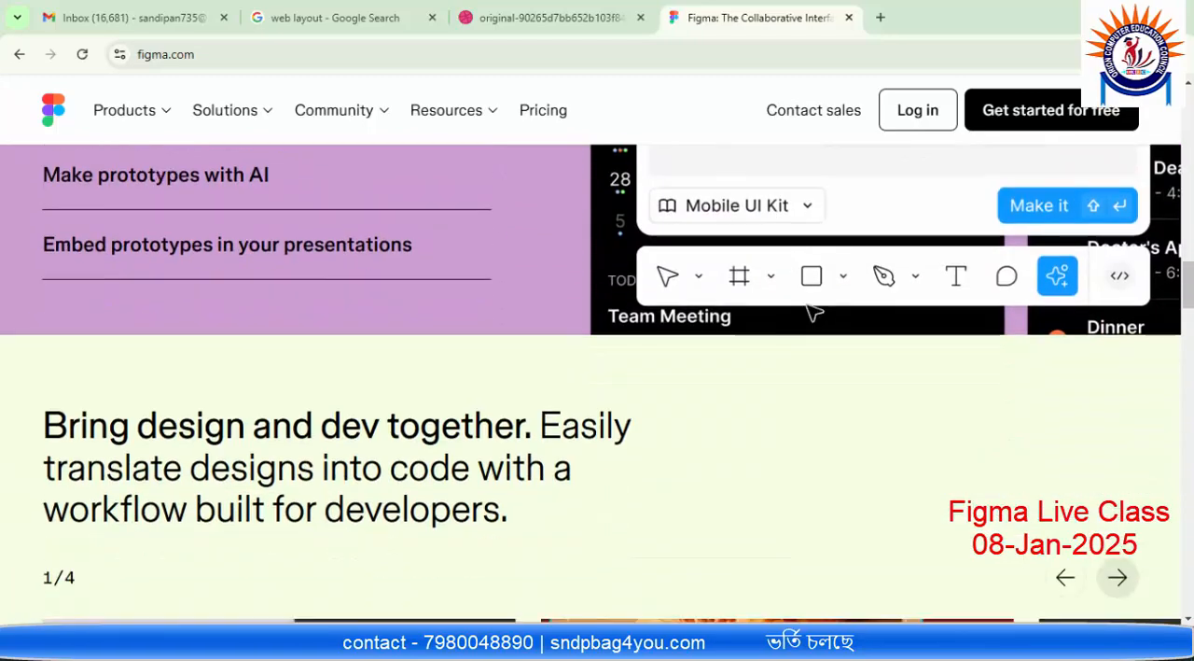
scroll(812, 319, down, 15)
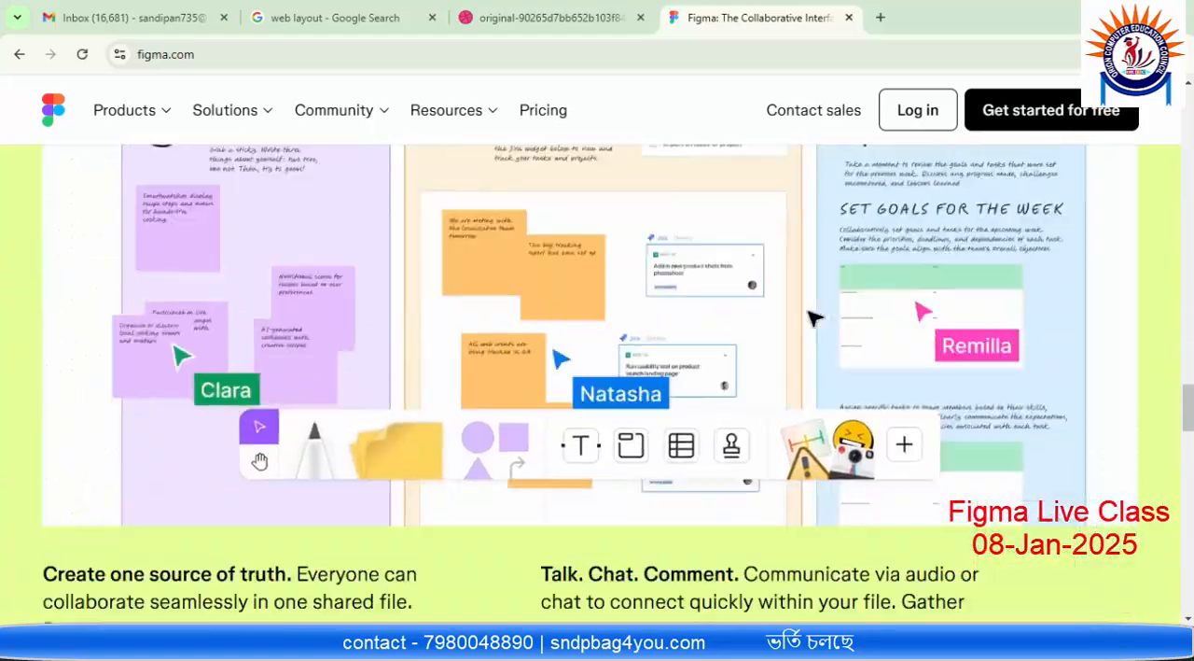
scroll(812, 319, down, 7)
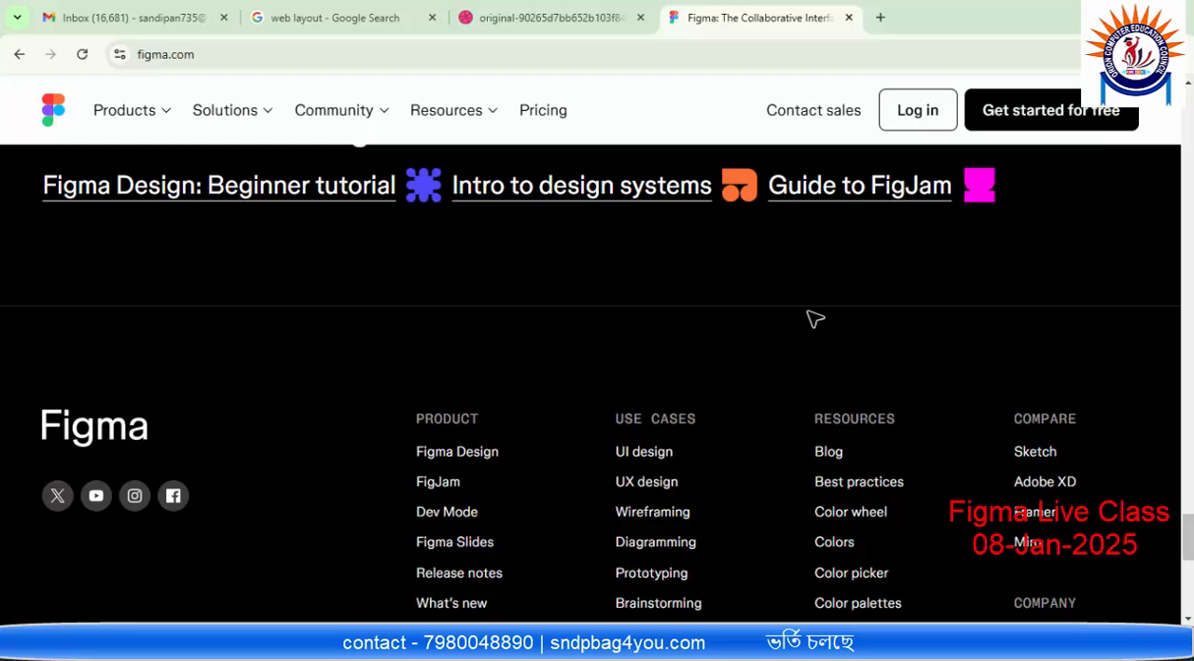
scroll(812, 319, down, 2)
scroll(812, 319, up, 4)
scroll(812, 319, down, 4)
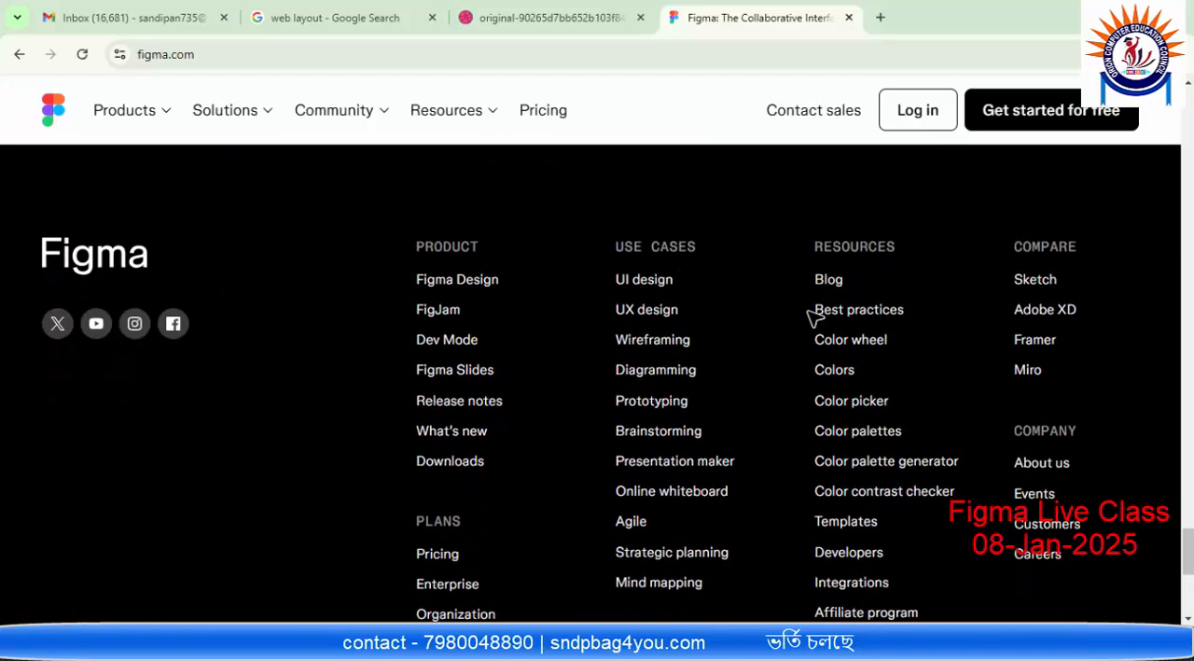
scroll(812, 319, up, 15)
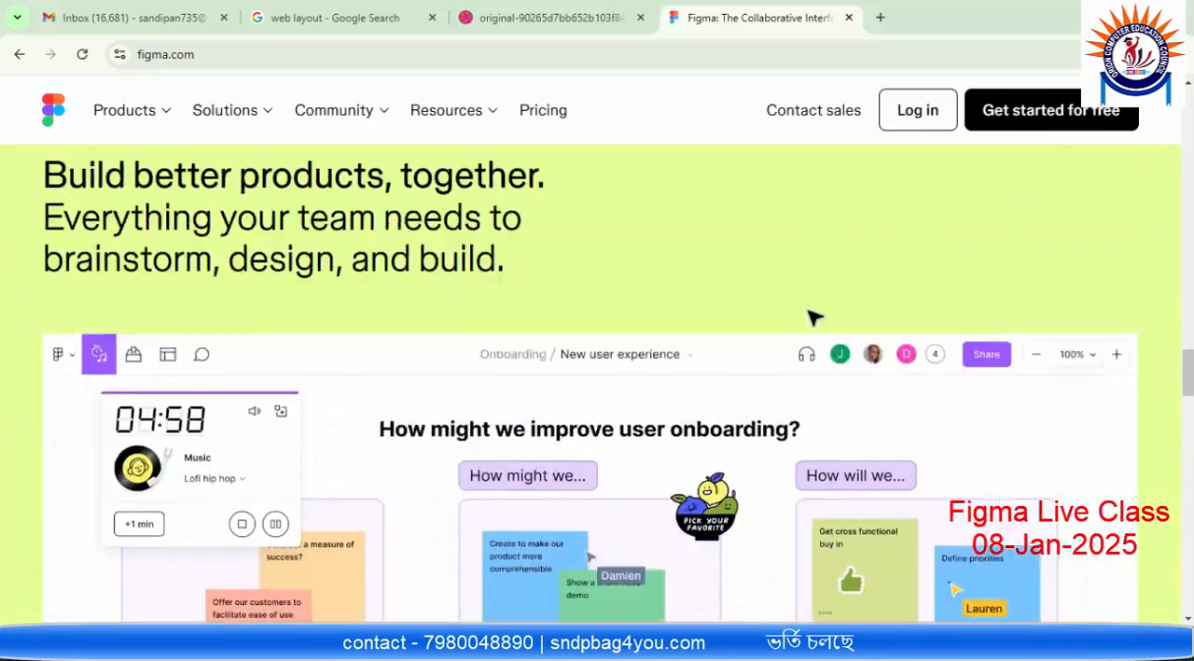
scroll(812, 319, up, 1)
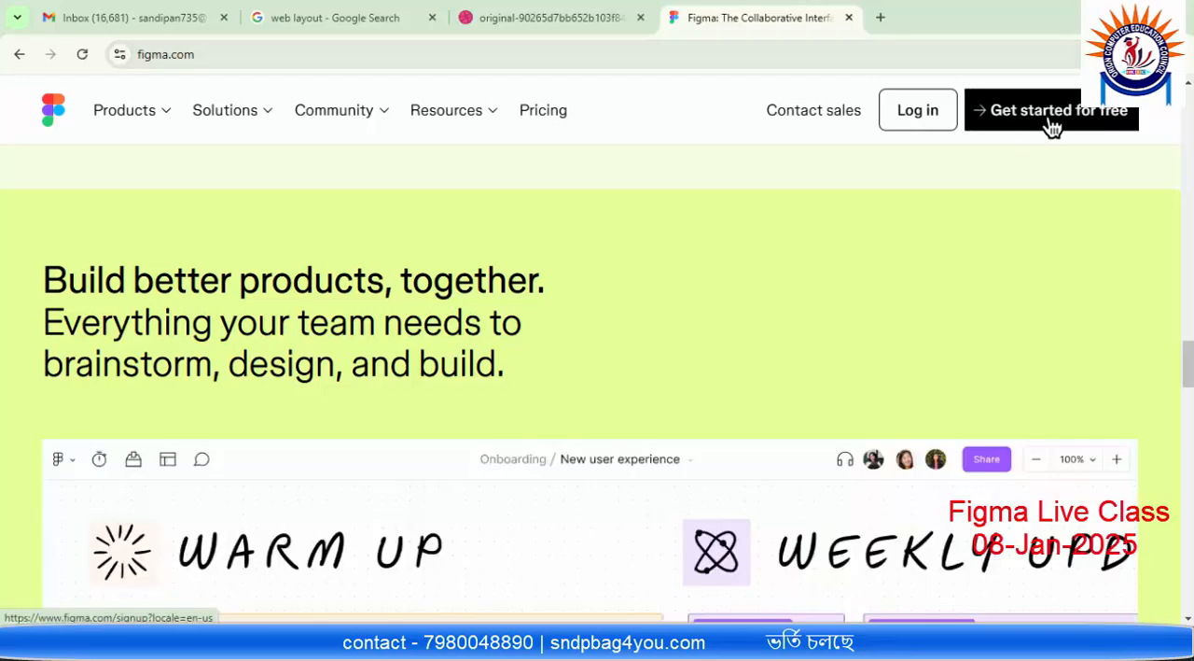
Step: Open the free sign-up form, check its Google and email options, and close it
click(1052, 127)
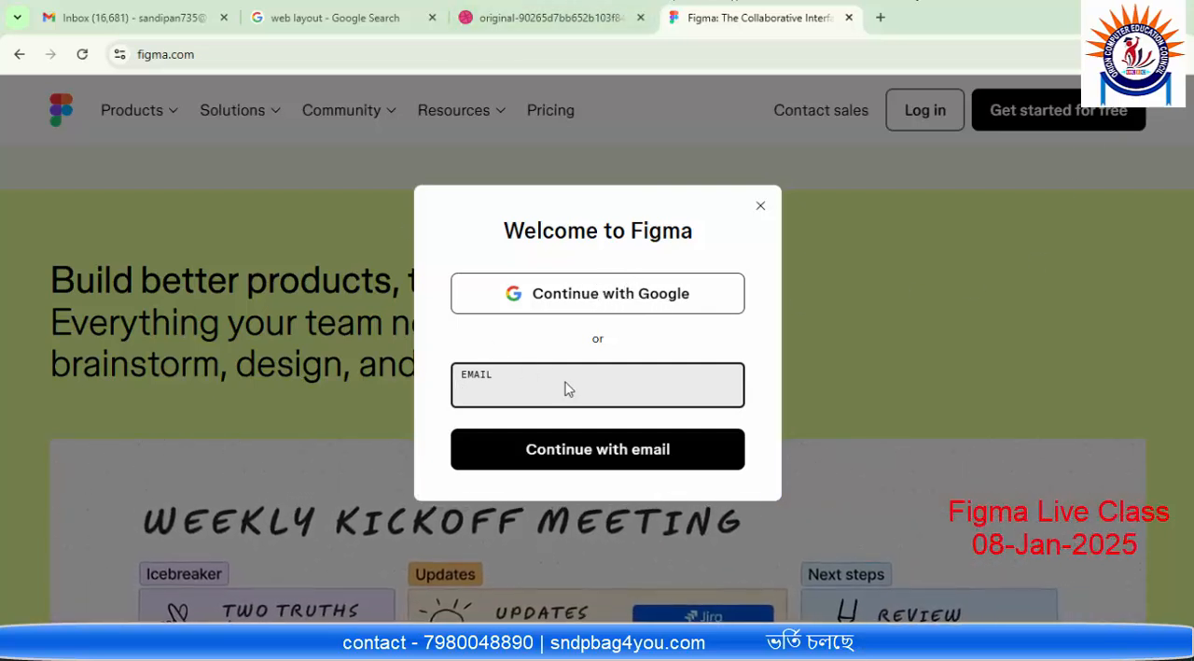
click(488, 389)
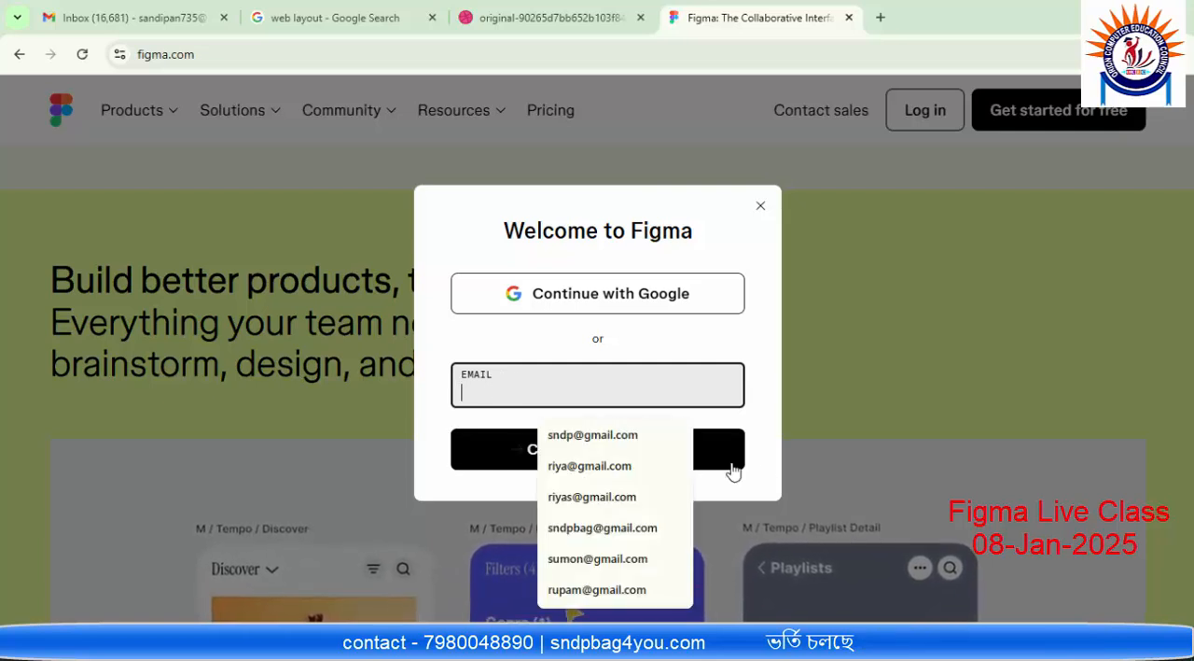
click(770, 459)
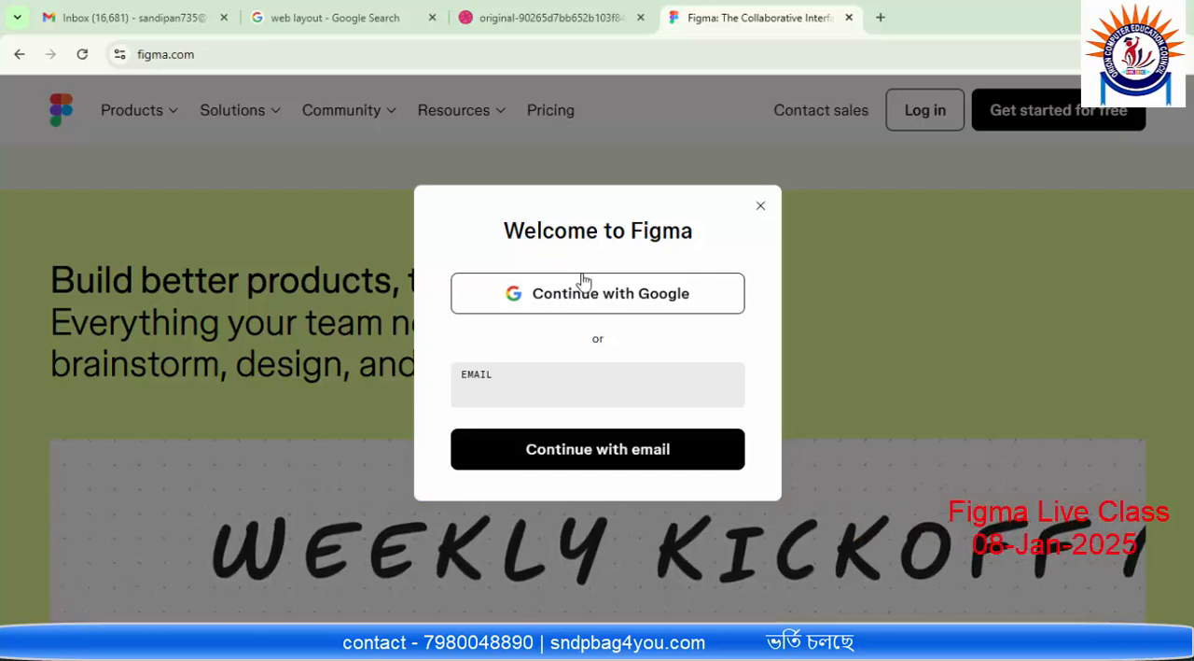
click(761, 207)
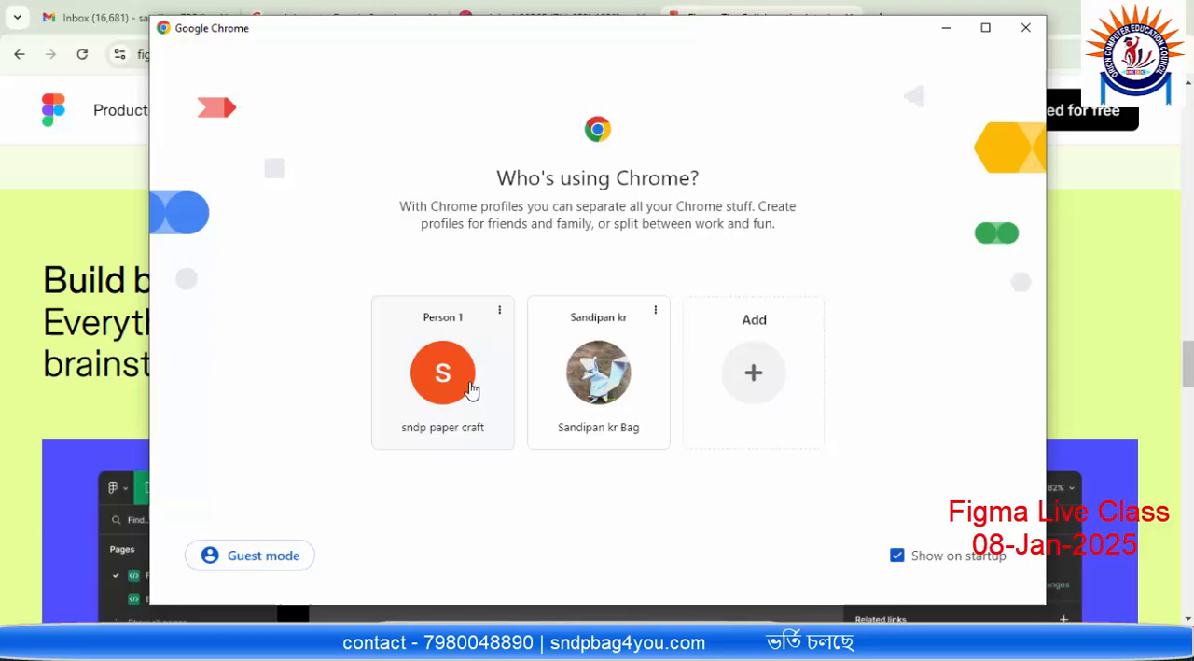
Step: Switch to a new browser window and go to figma.com
click(471, 393)
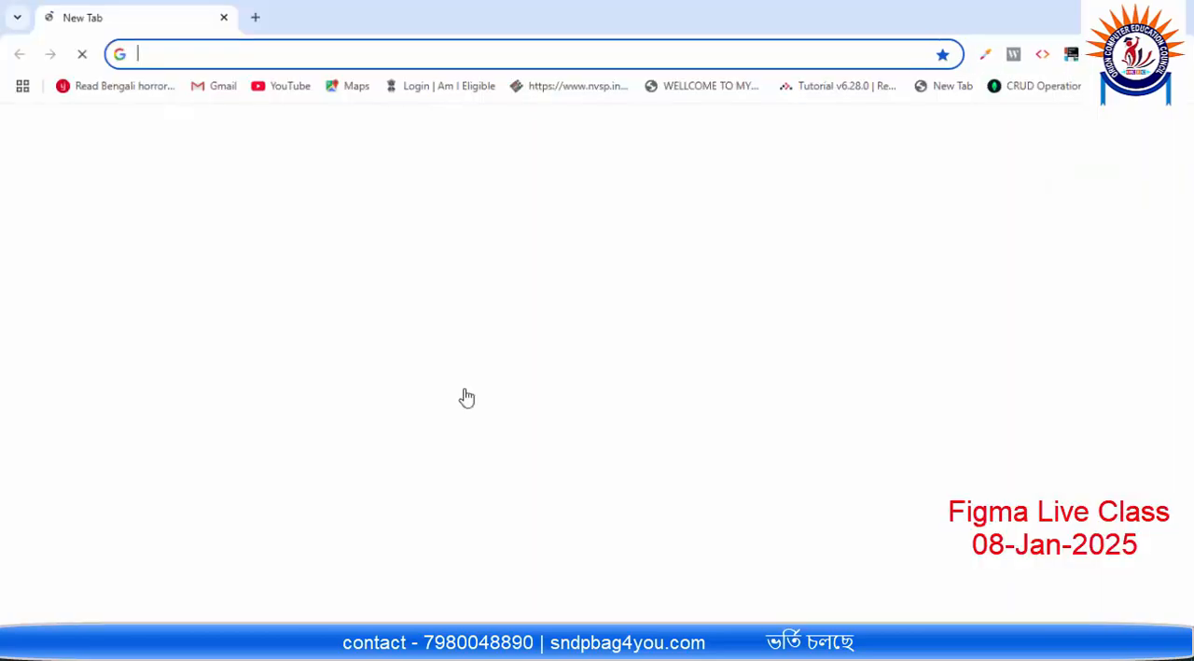
click(405, 56)
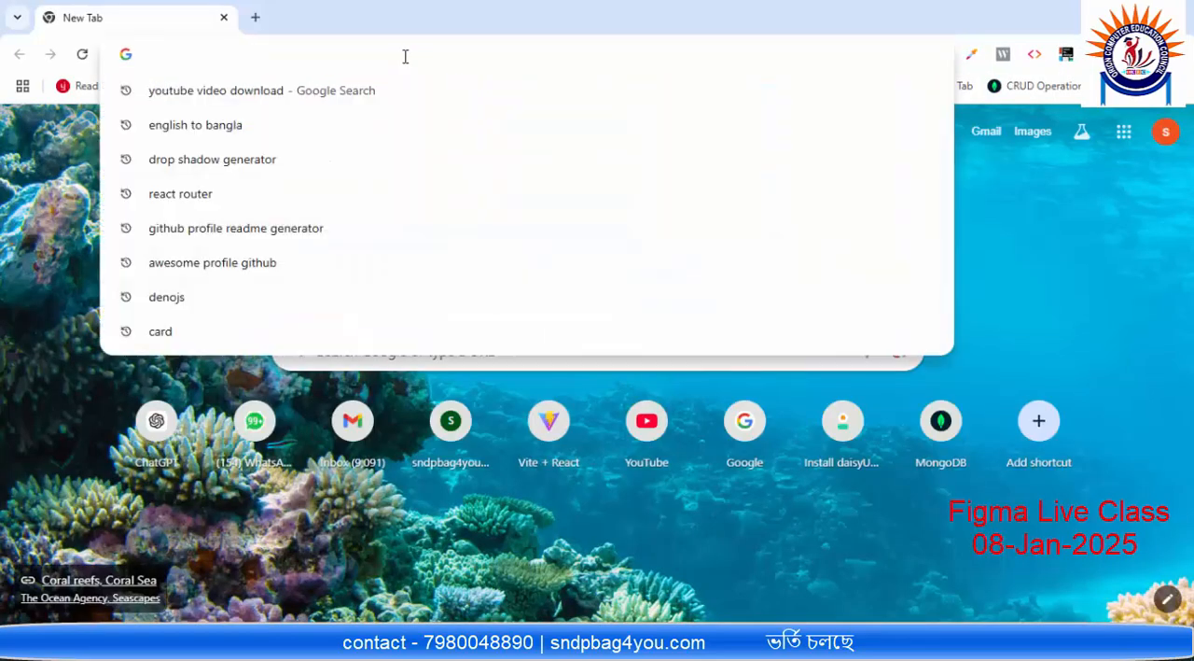
text(fi)
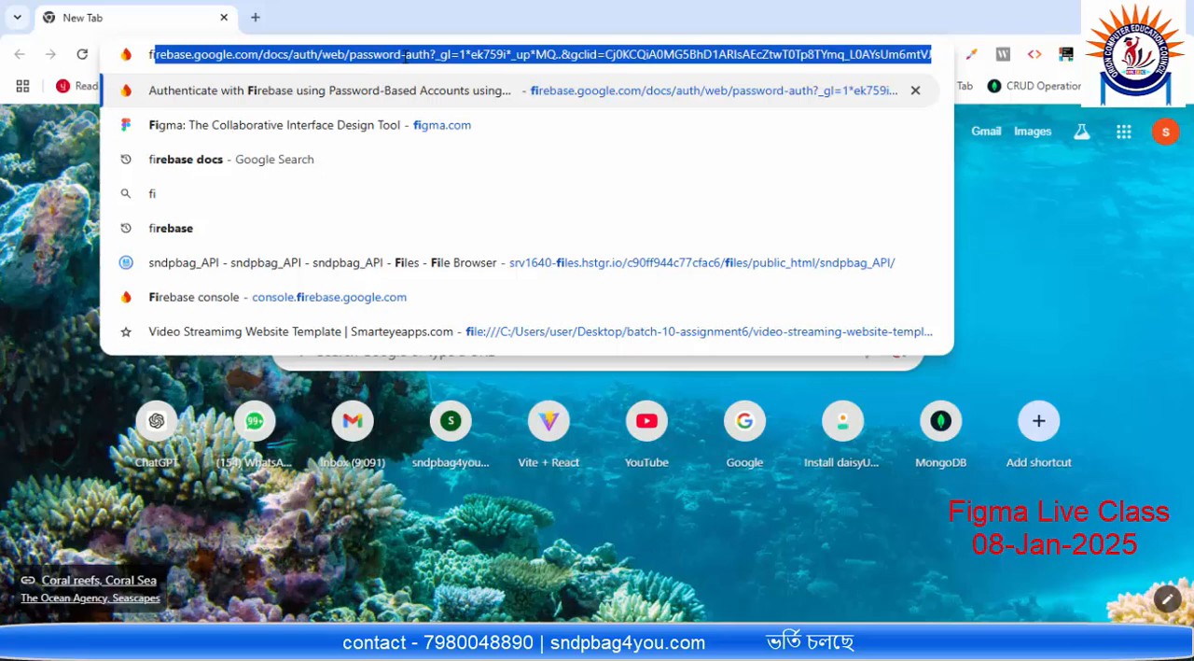
text(gm)
key(Return)
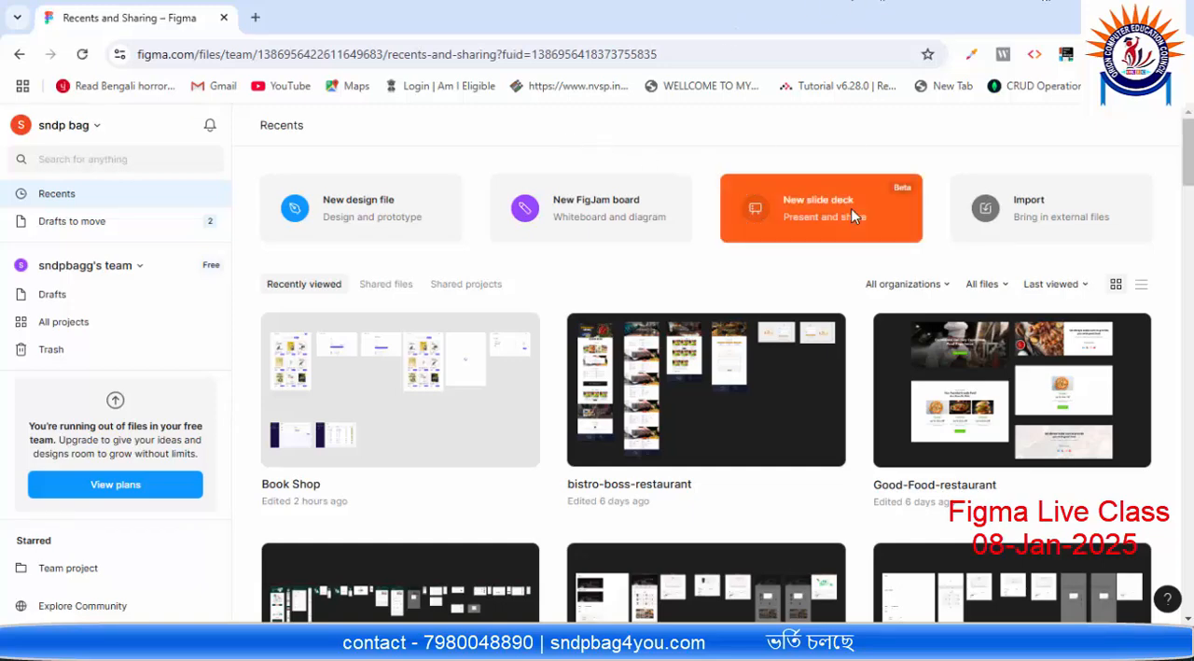
Step: Look over the recent files and create a new blank design file
scroll(812, 206, down, 3)
scroll(714, 192, down, 1)
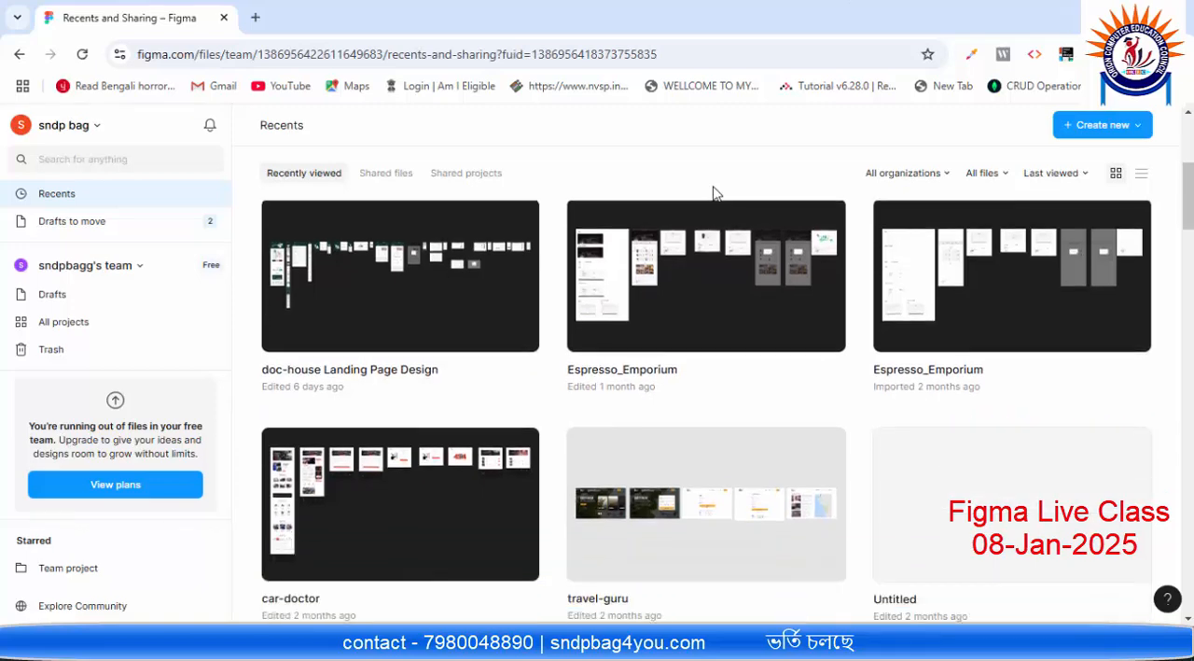
scroll(715, 239, up, 2)
scroll(617, 274, up, 1)
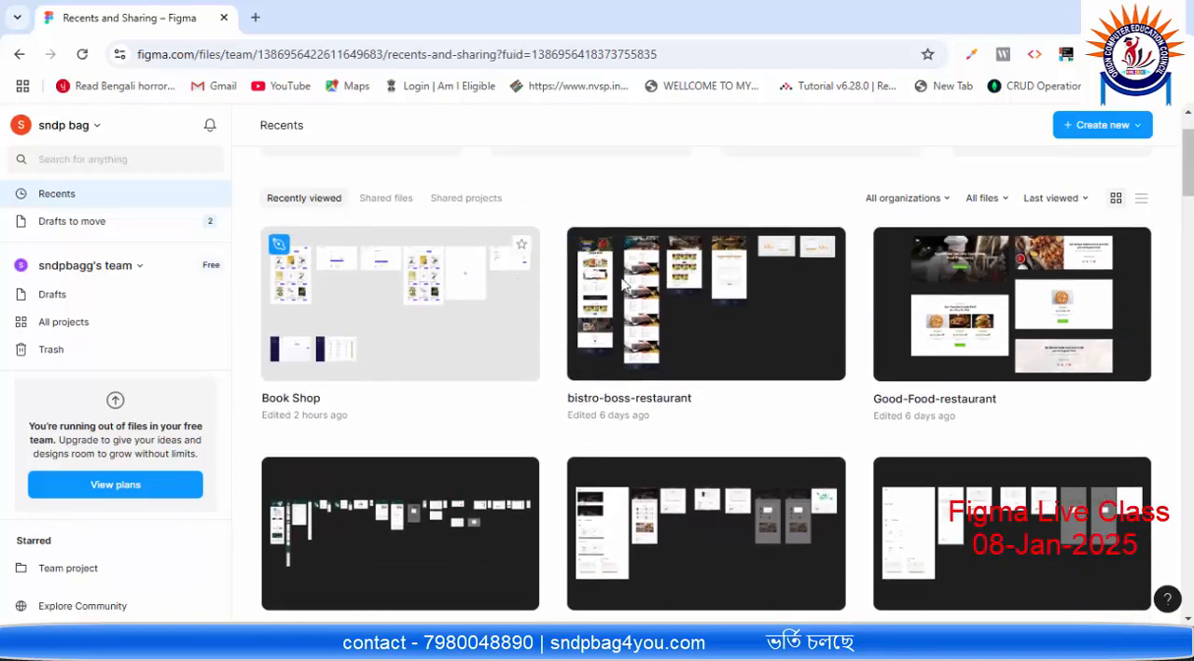
scroll(618, 274, up, 2)
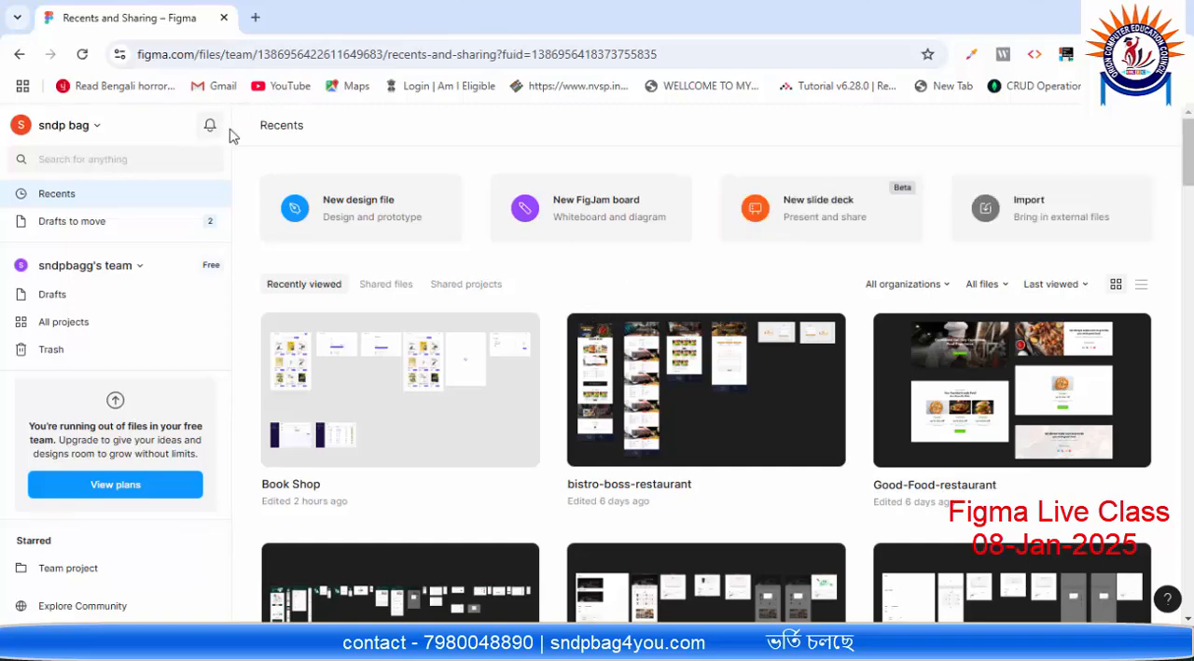
click(370, 212)
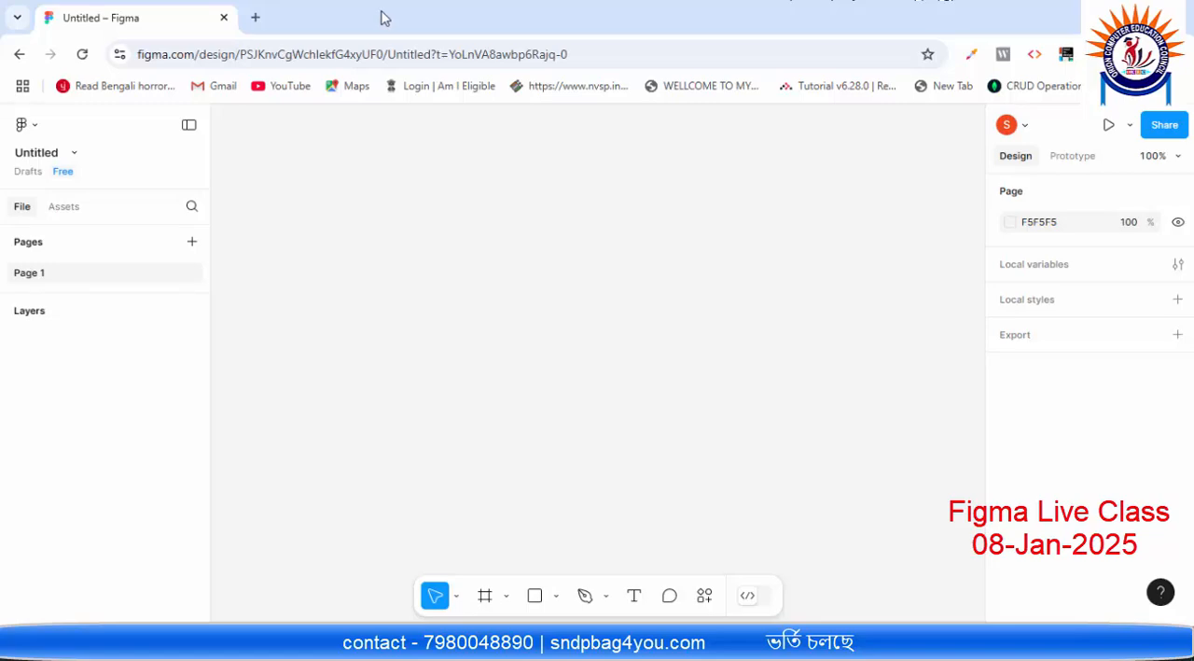
Step: Search Google for "web card layout" in a new browser tab and show the image results
click(256, 18)
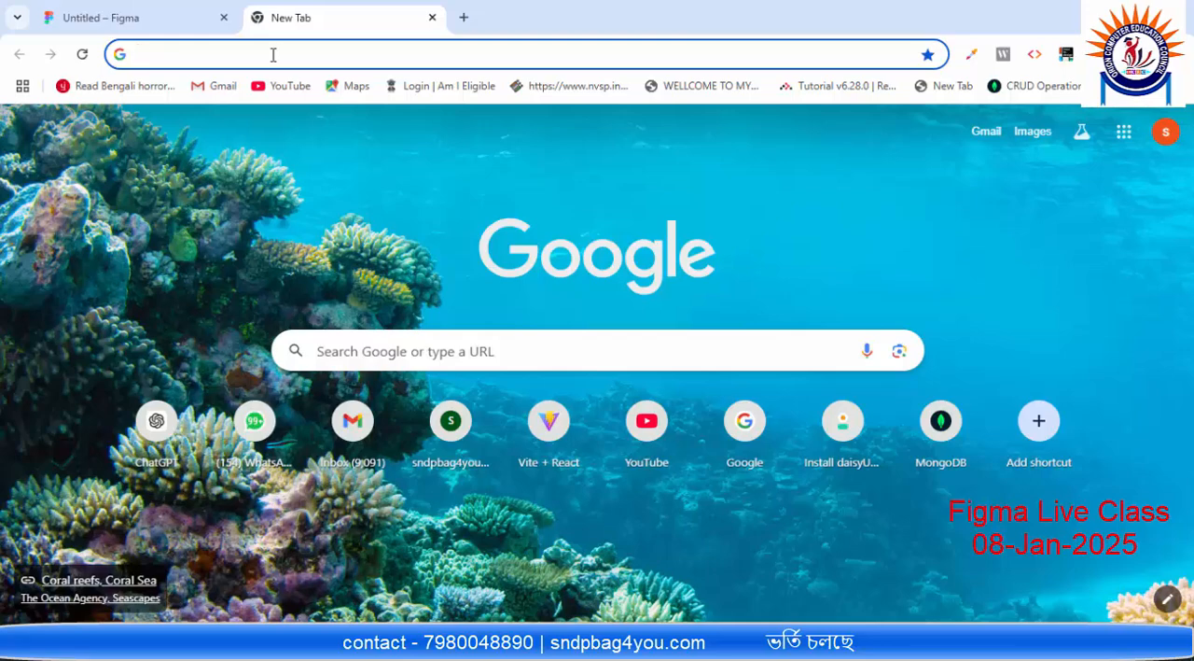
text(web )
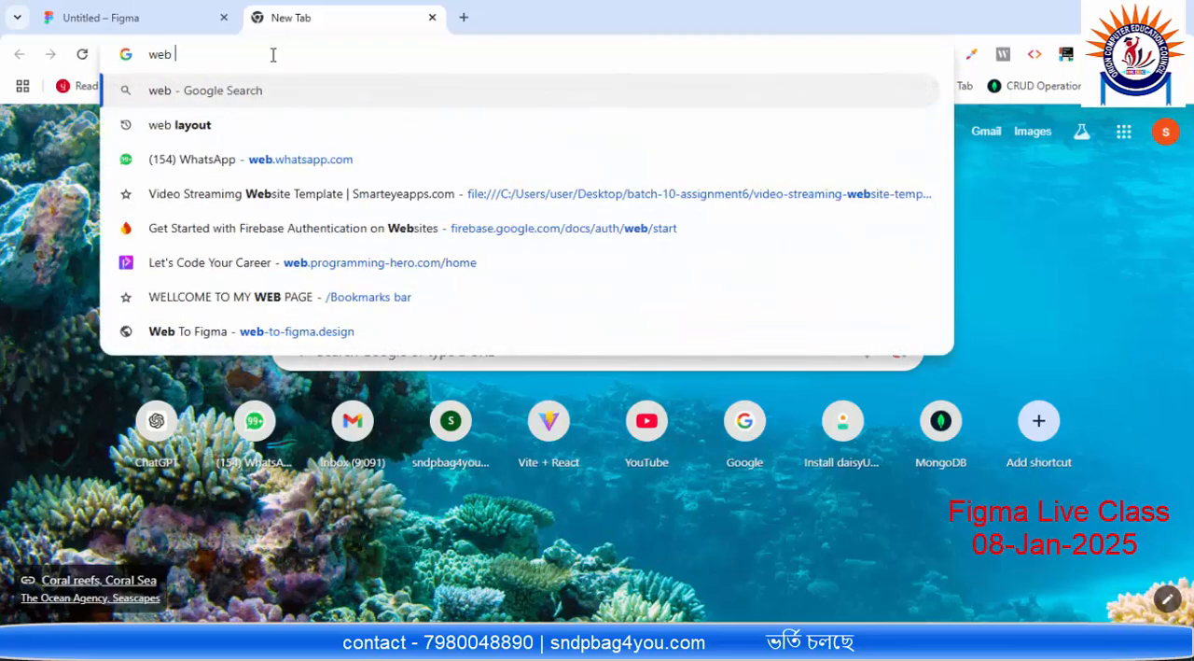
text(car)
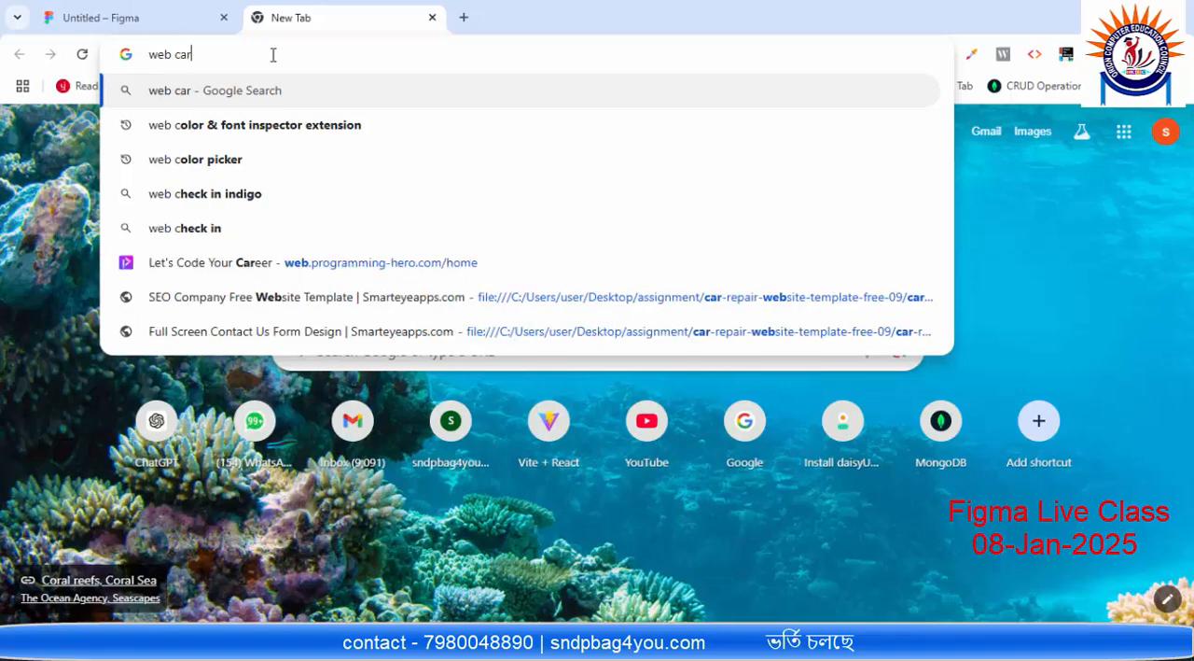
text(d layou)
key(BackSpace)
key(BackSpace)
key(BackSpace)
key(BackSpace)
key(BackSpace)
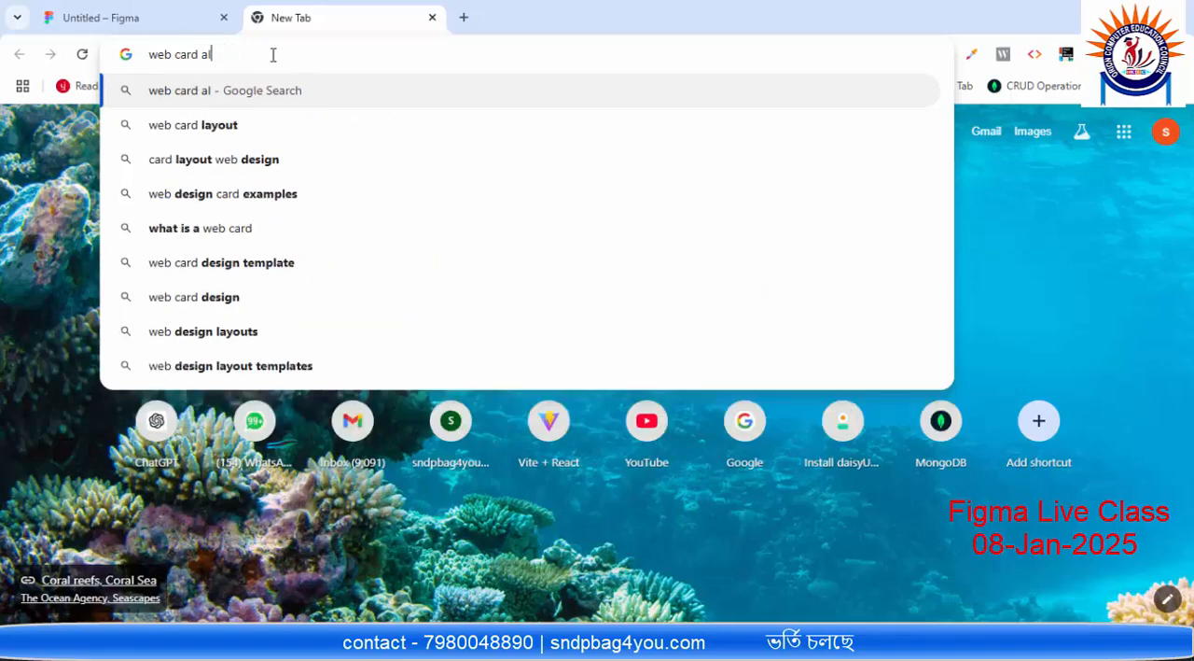
text(layout)
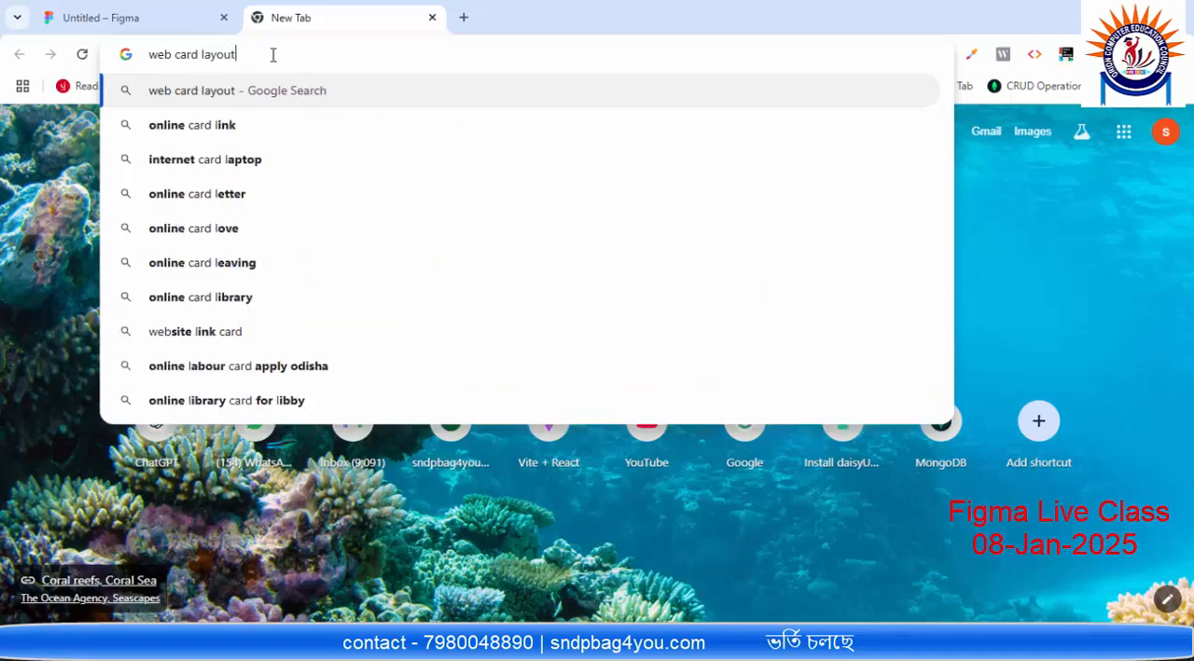
key(Return)
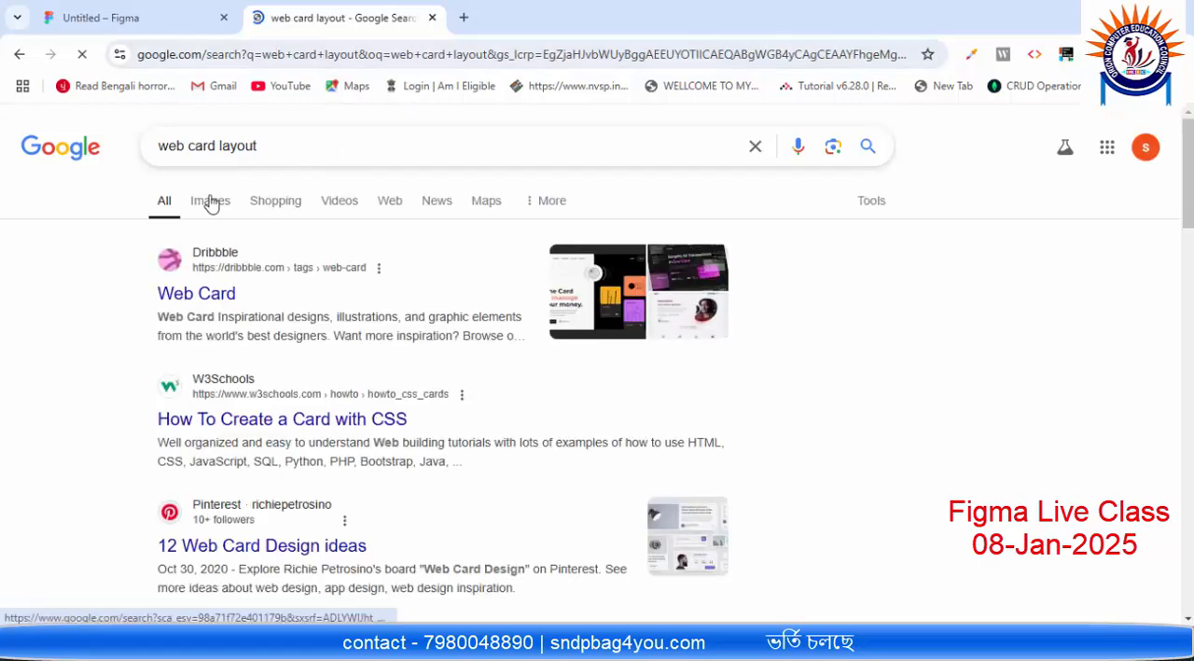
click(208, 200)
Step: Open the "Cards in Web Design Pt2" image in its own tab, inspect the card layout, and close the tab
scroll(259, 175, down, 1)
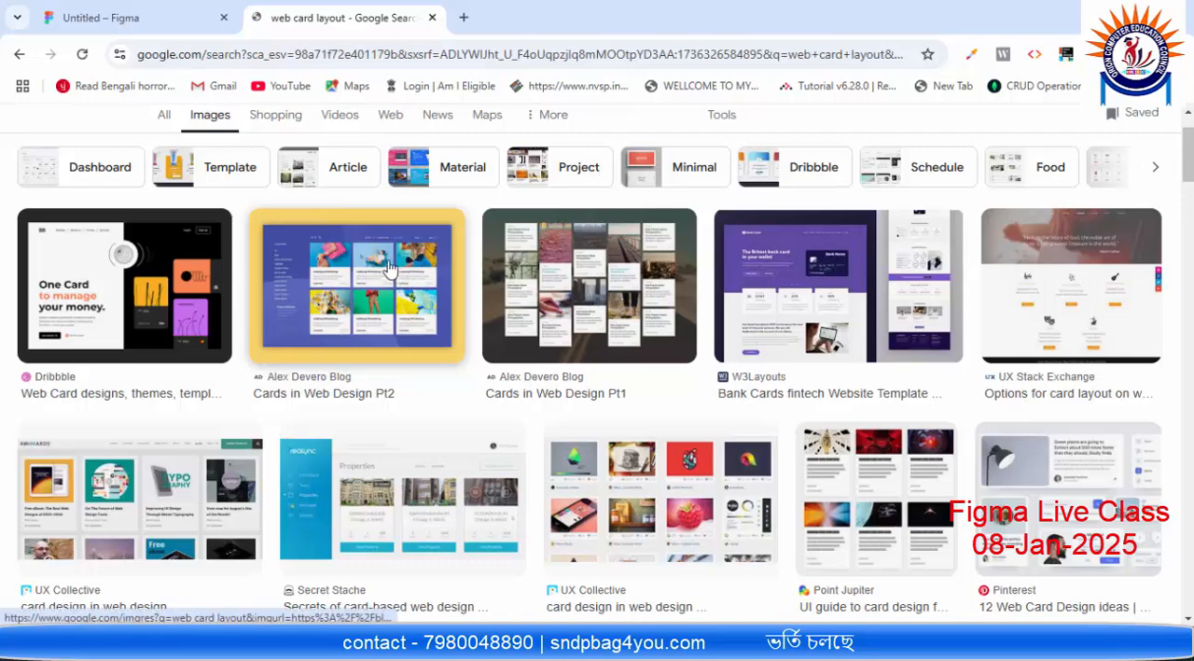
click(404, 275)
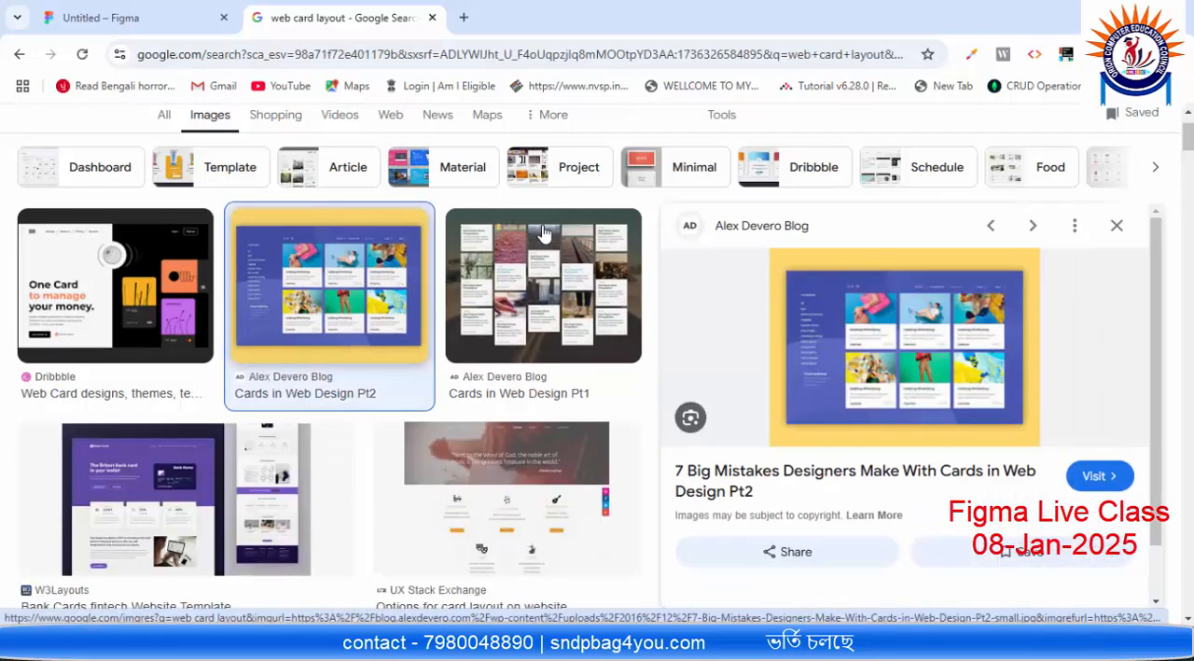
right_click(921, 315)
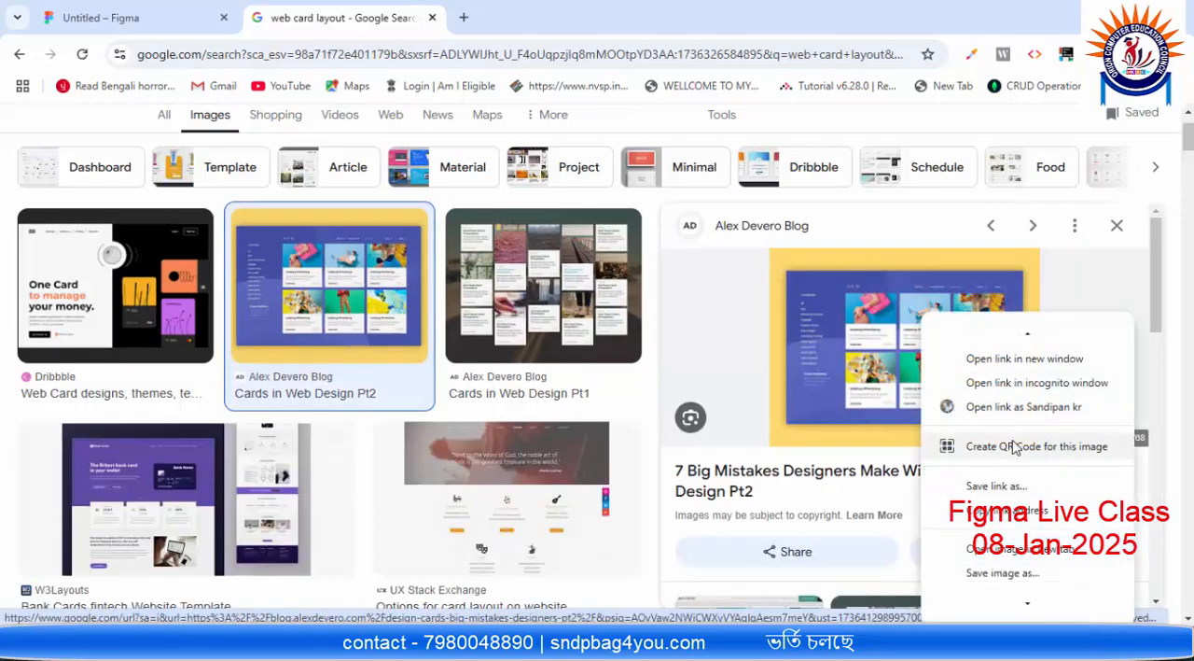
click(1017, 525)
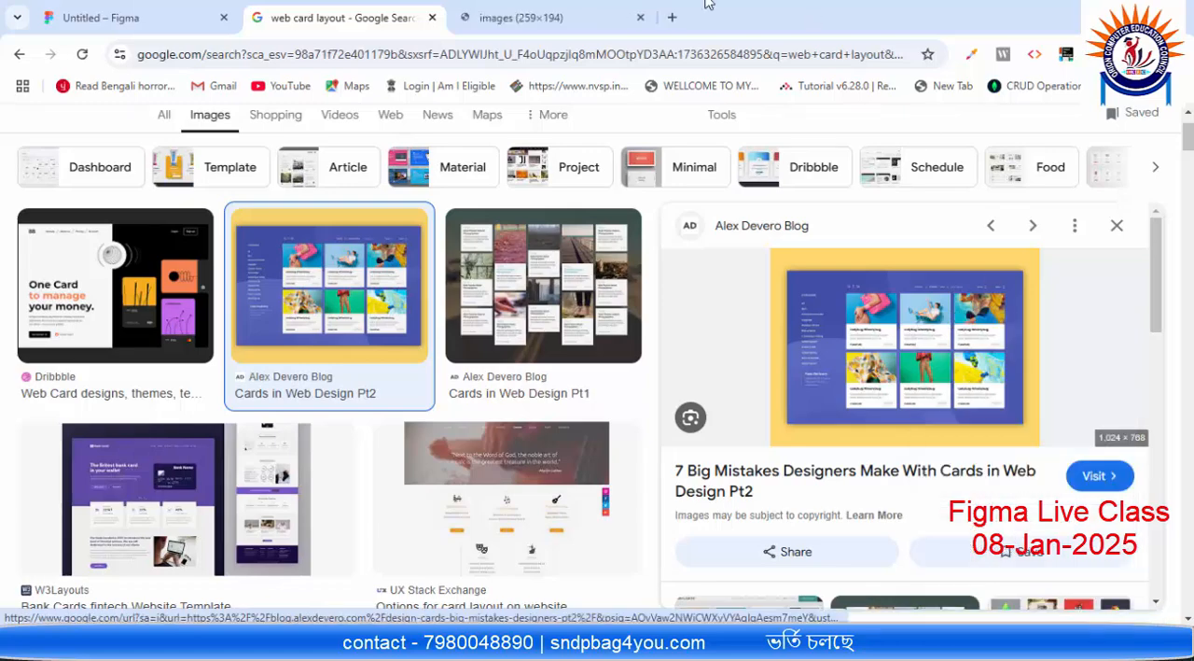
click(555, 23)
scroll(630, 377, up, 9)
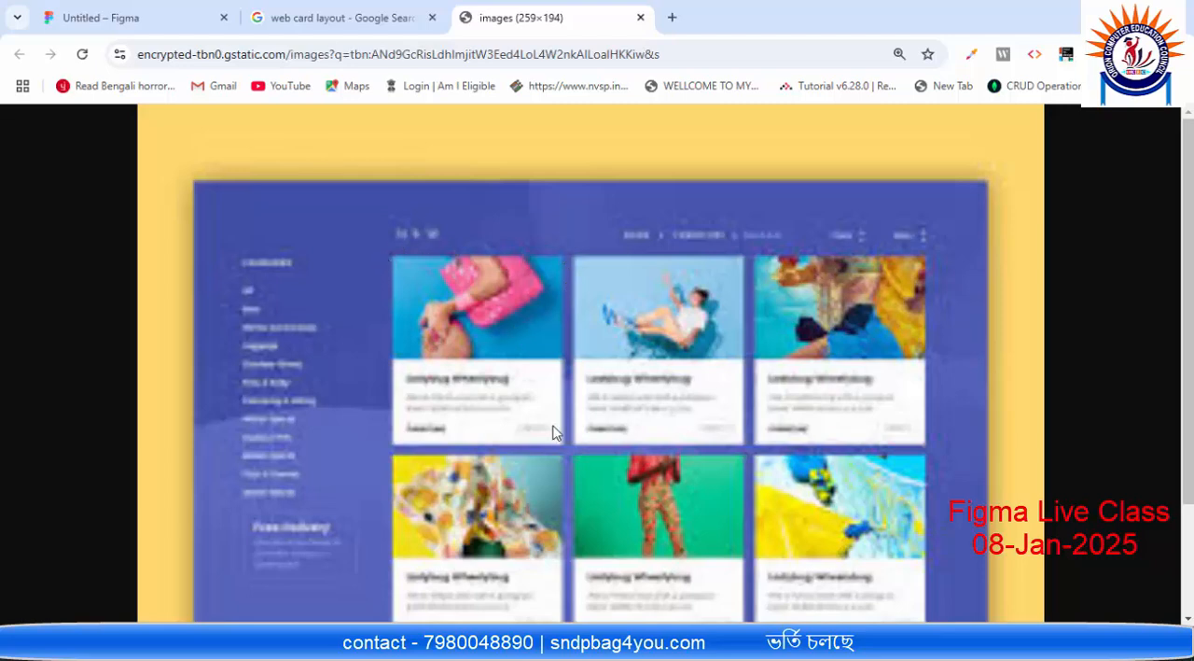
scroll(547, 319, down, 2)
scroll(546, 336, up, 2)
key(ctrl+w)
Step: Browse more card layout image results and open the UX Collective card design image in its own tab
scroll(755, 367, down, 5)
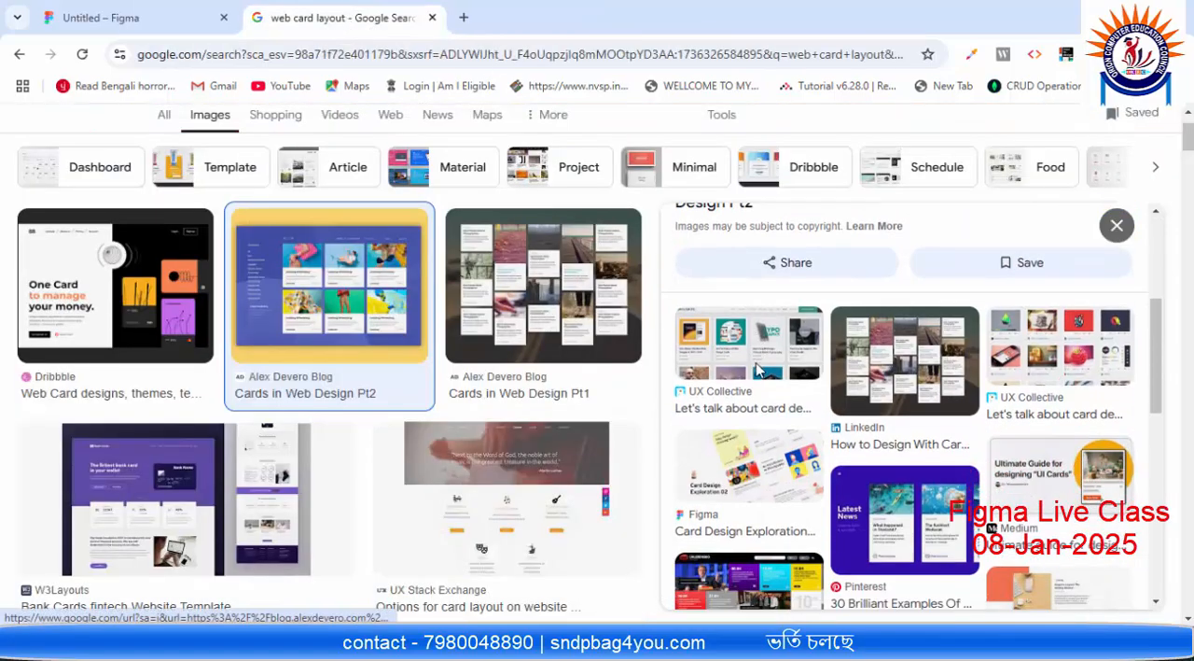
scroll(923, 429, down, 2)
scroll(886, 443, down, 4)
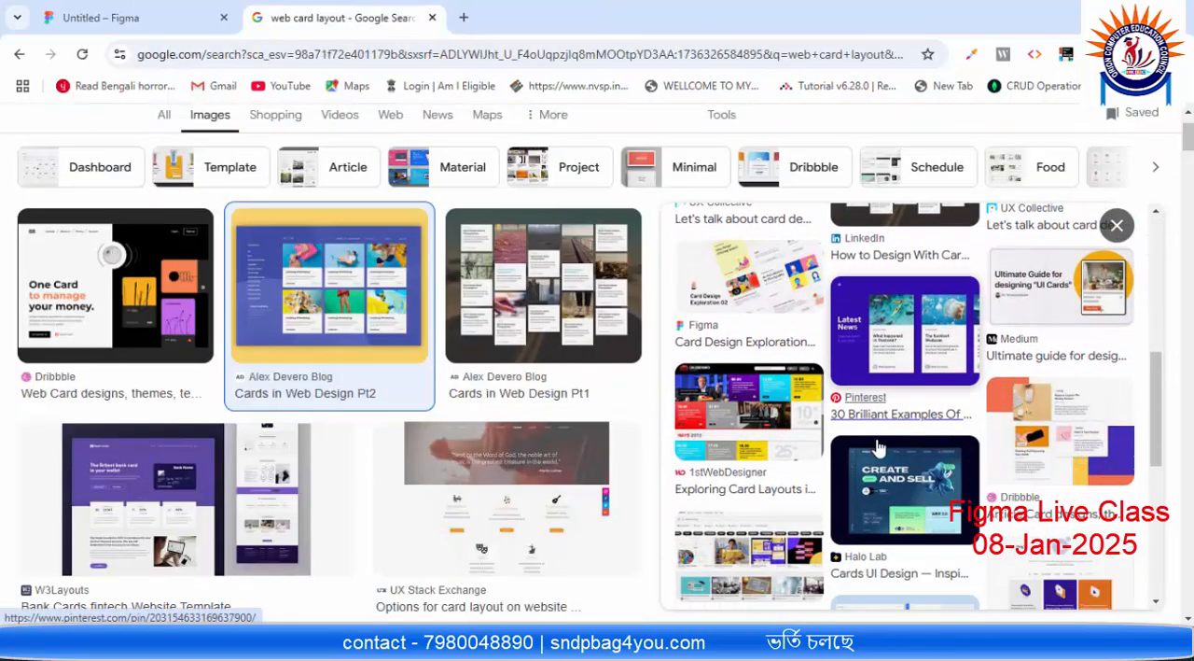
scroll(882, 443, down, 1)
scroll(507, 315, down, 5)
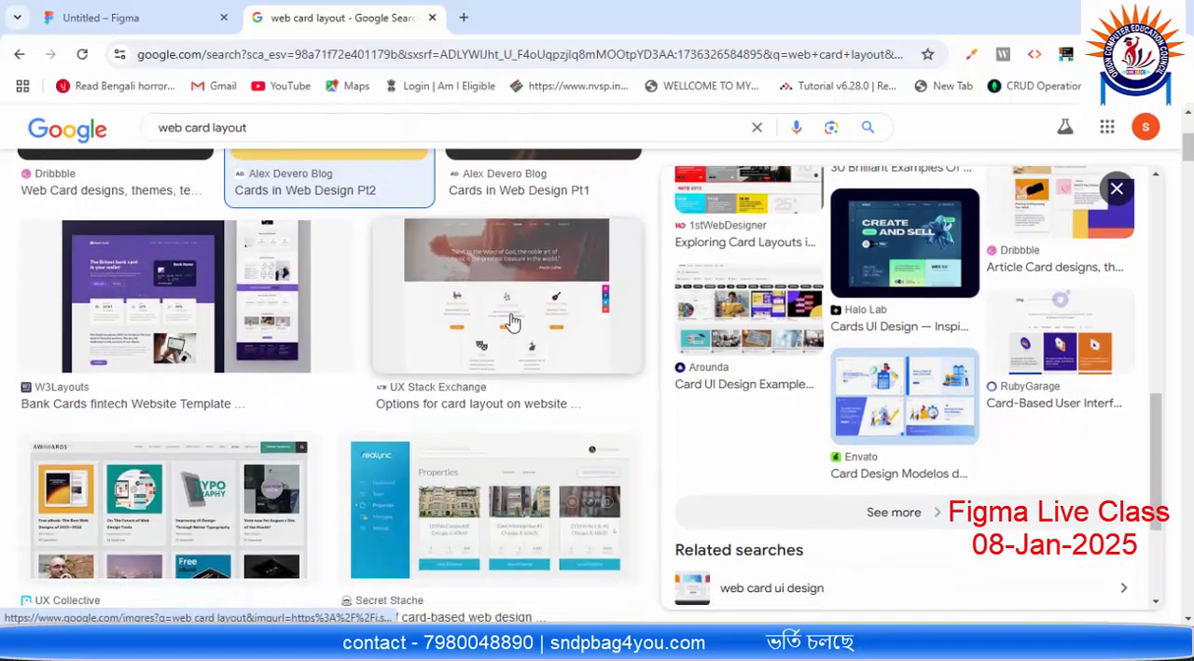
click(223, 289)
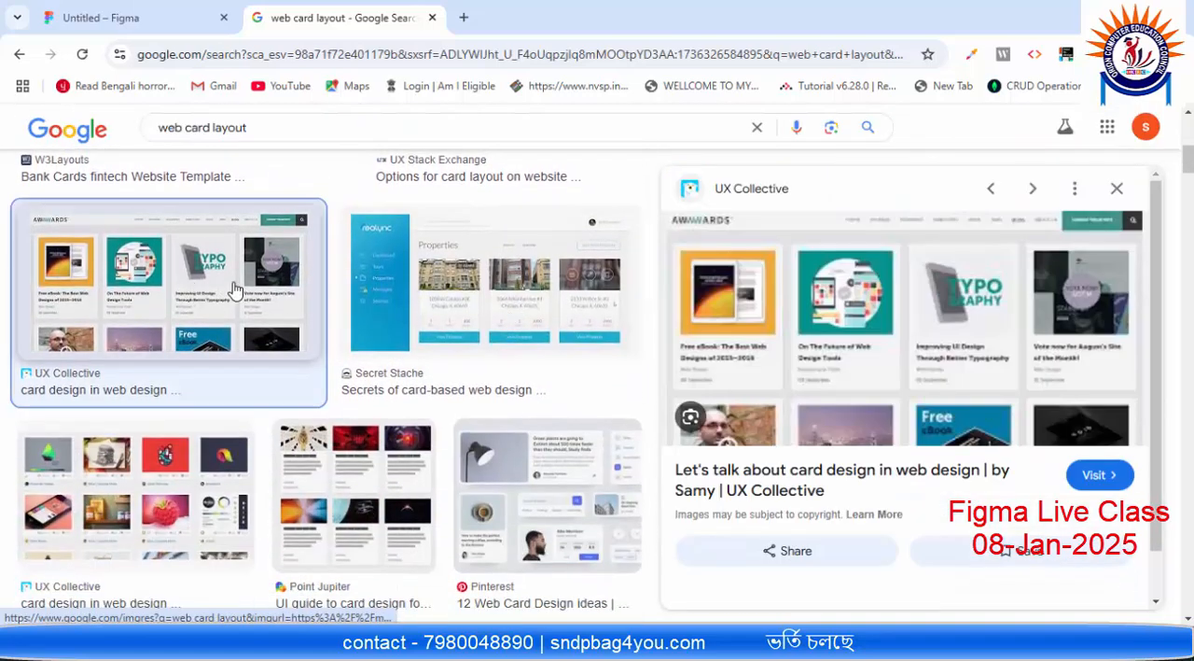
right_click(874, 302)
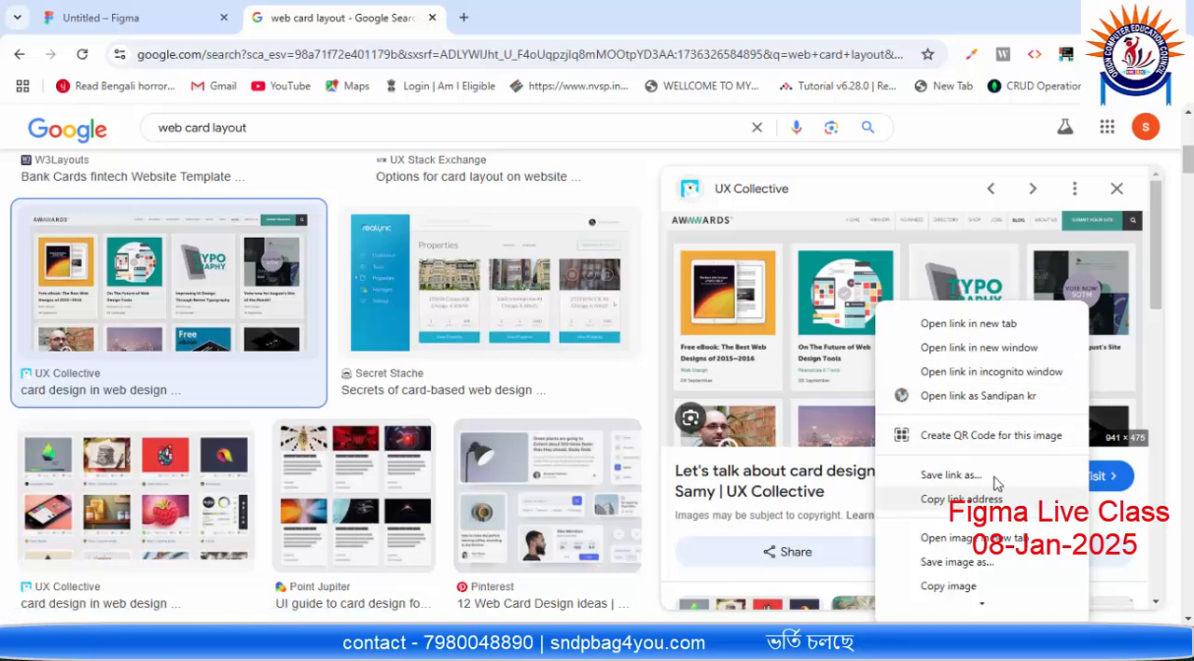
click(970, 537)
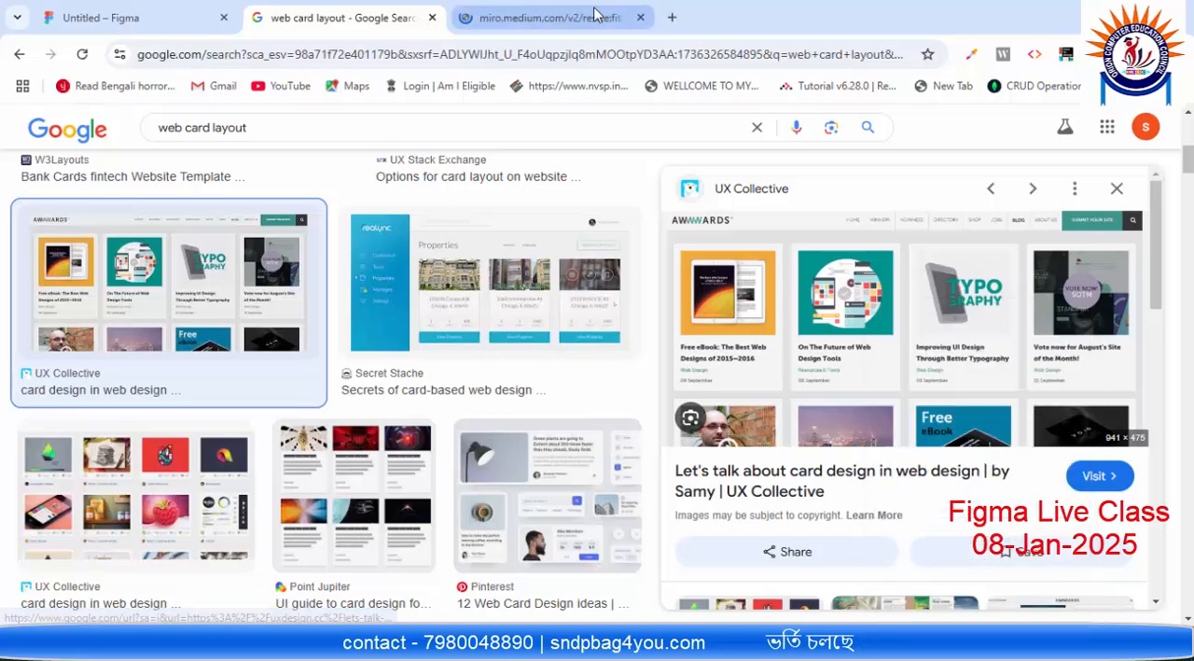
click(577, 16)
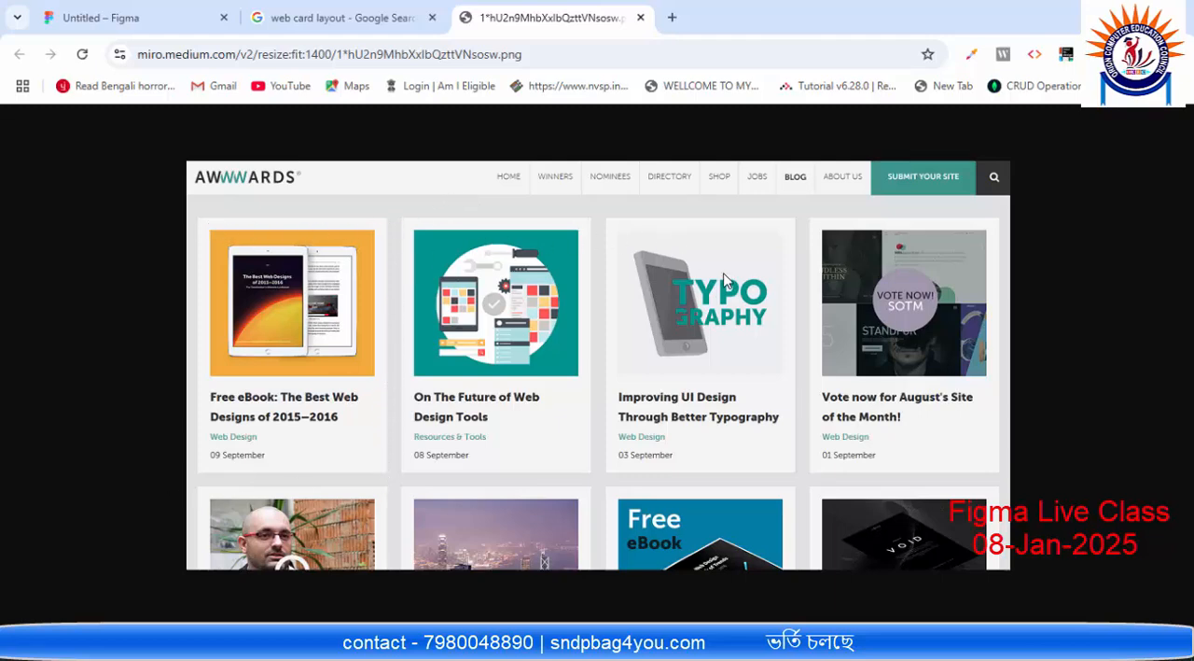
Step: Return to the untitled Figma file and look over the frame, shape and pen tool options
click(140, 17)
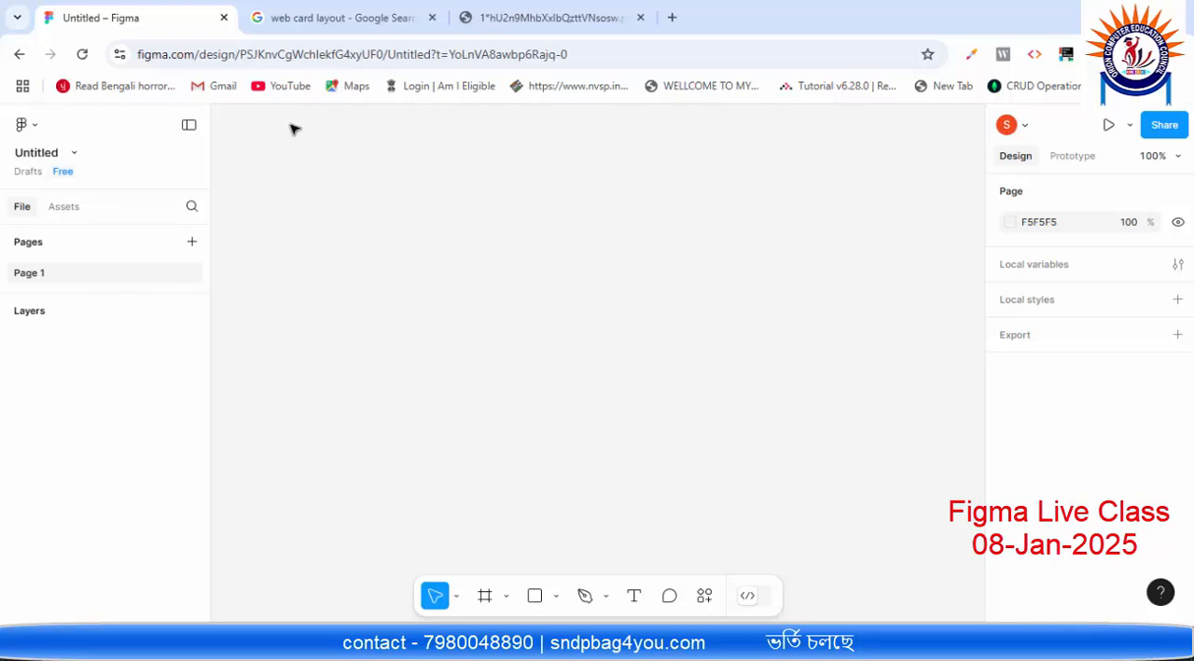
click(508, 599)
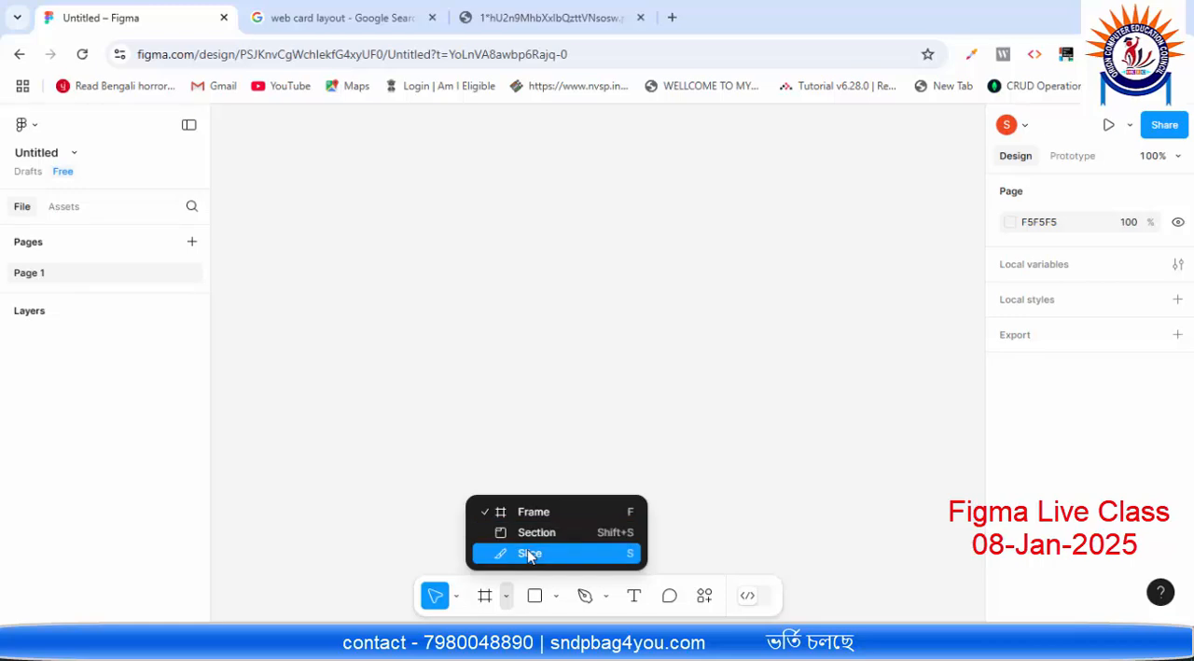
click(556, 596)
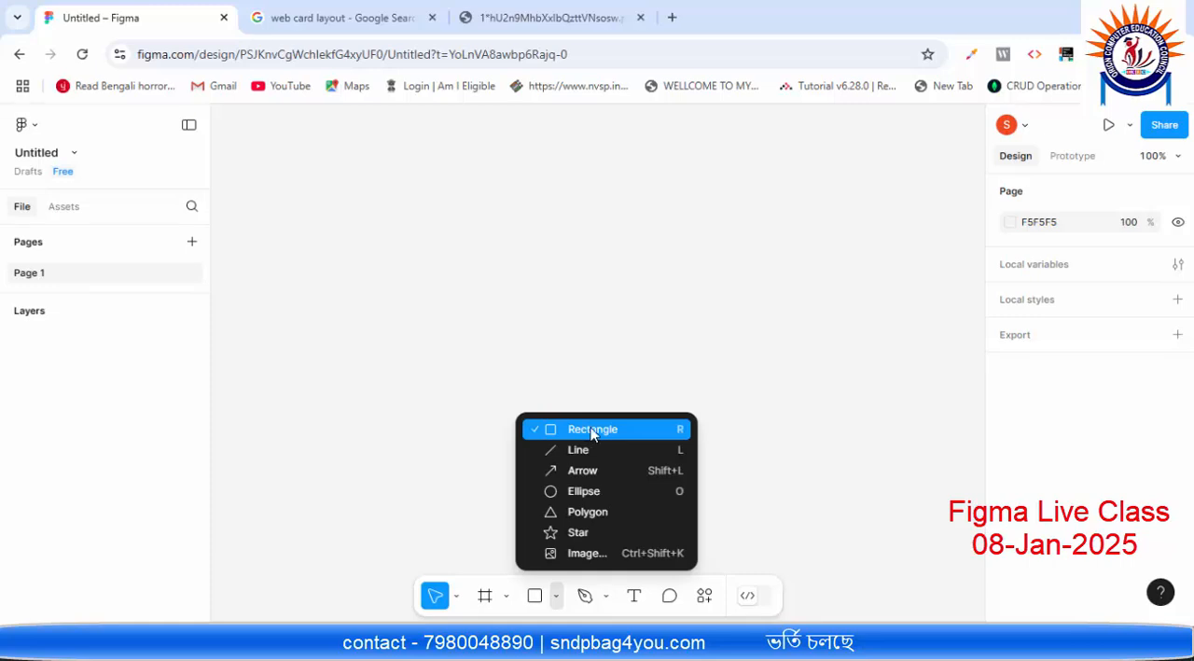
click(606, 595)
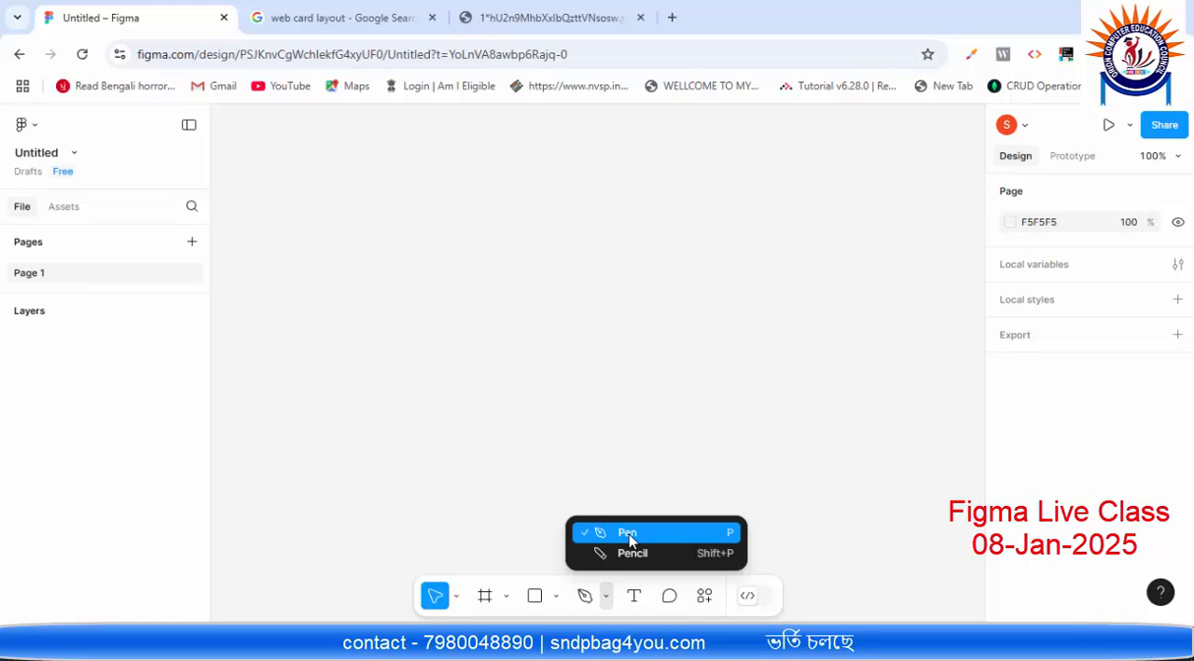
click(666, 424)
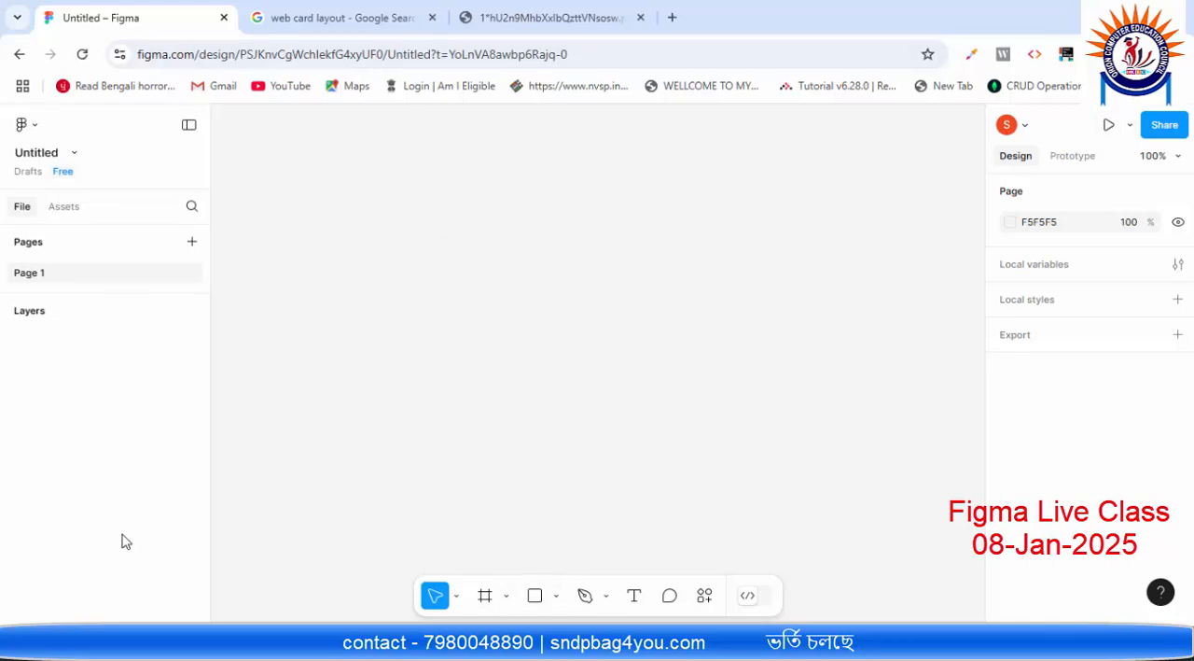
Step: Switch to Paint by searching the computer for "paint" and opening the app
key(super)
text(paint)
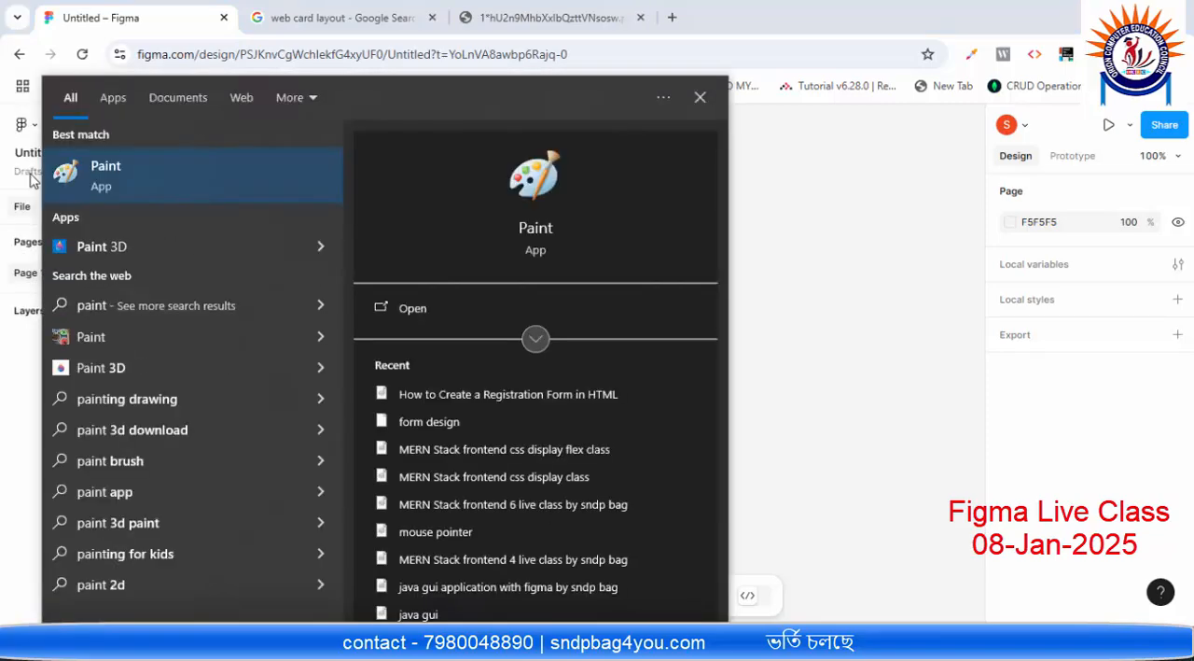
click(129, 168)
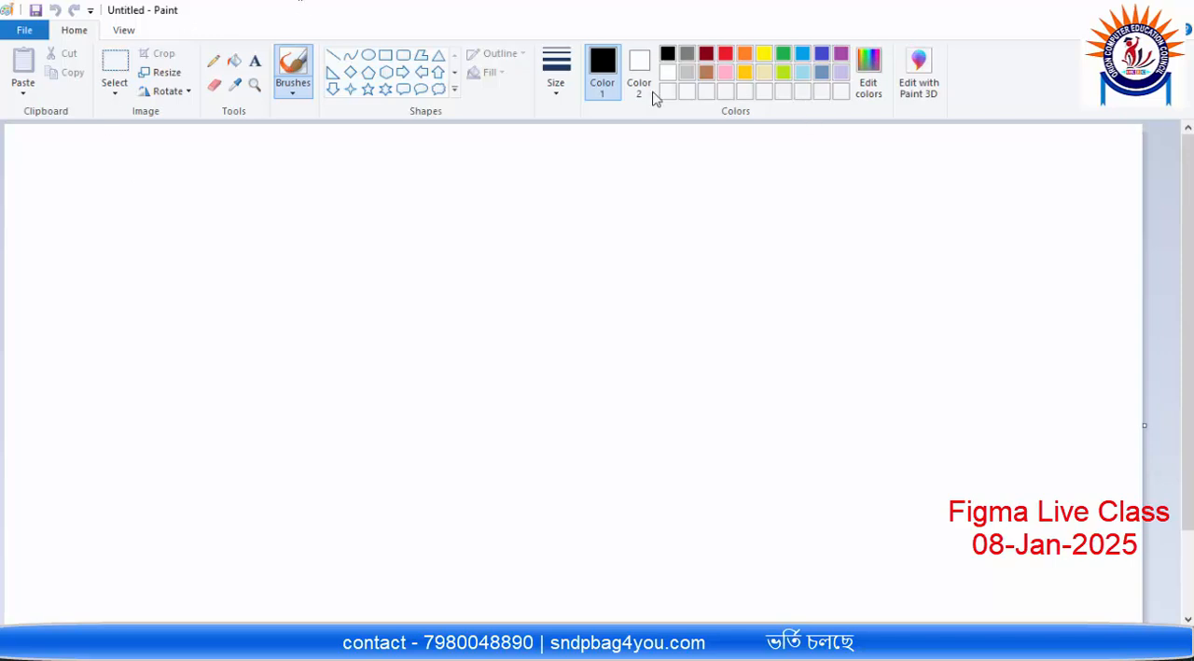
Step: Draw a large outer rectangle across the canvas with three upright card rectangles side by side inside it
click(385, 54)
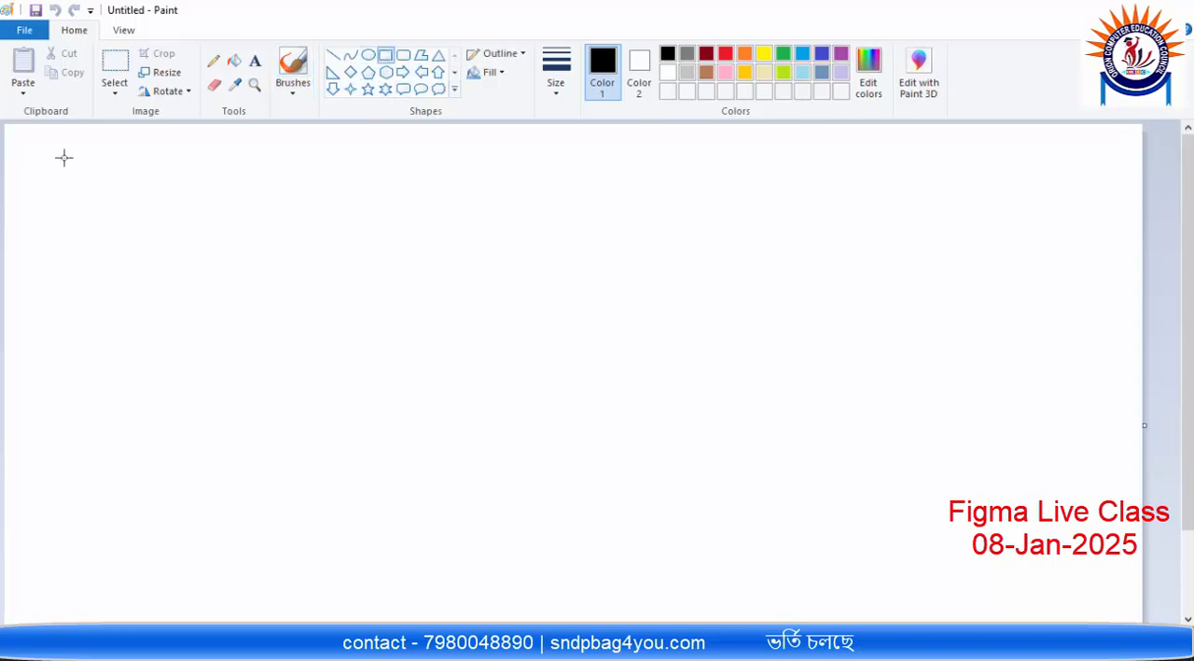
mouse_move(64, 158)
mouse_down()
mouse_move(819, 431)
mouse_move(1045, 532)
mouse_move(1102, 576)
mouse_up()
click(556, 141)
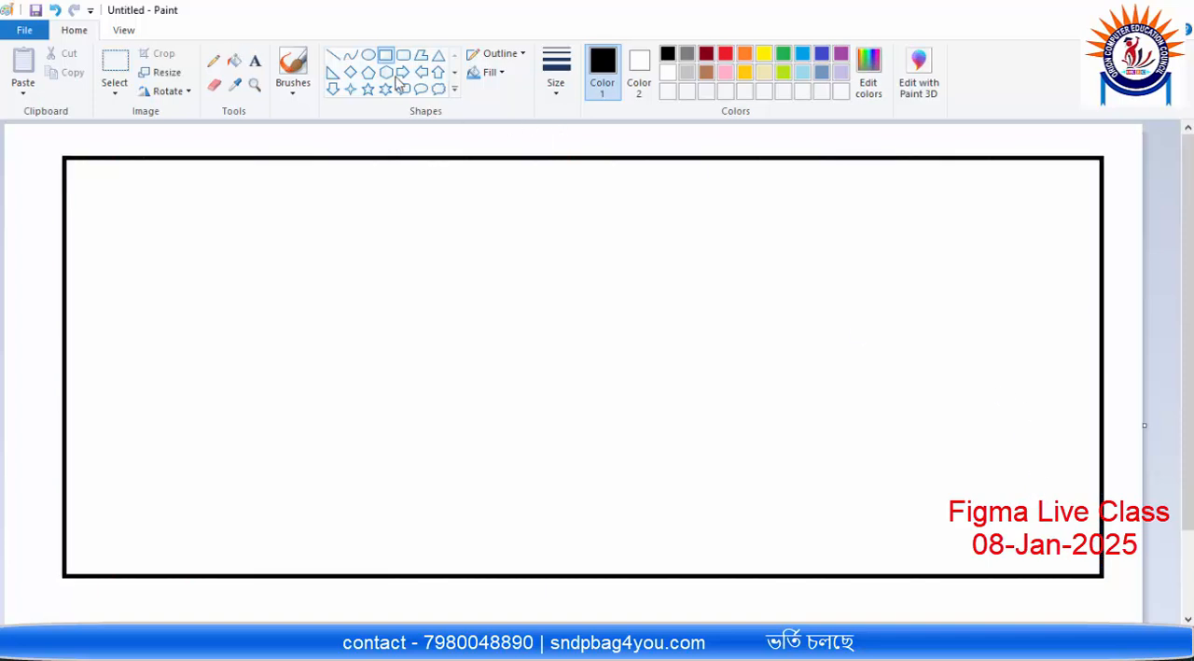
drag(96, 194, 363, 526)
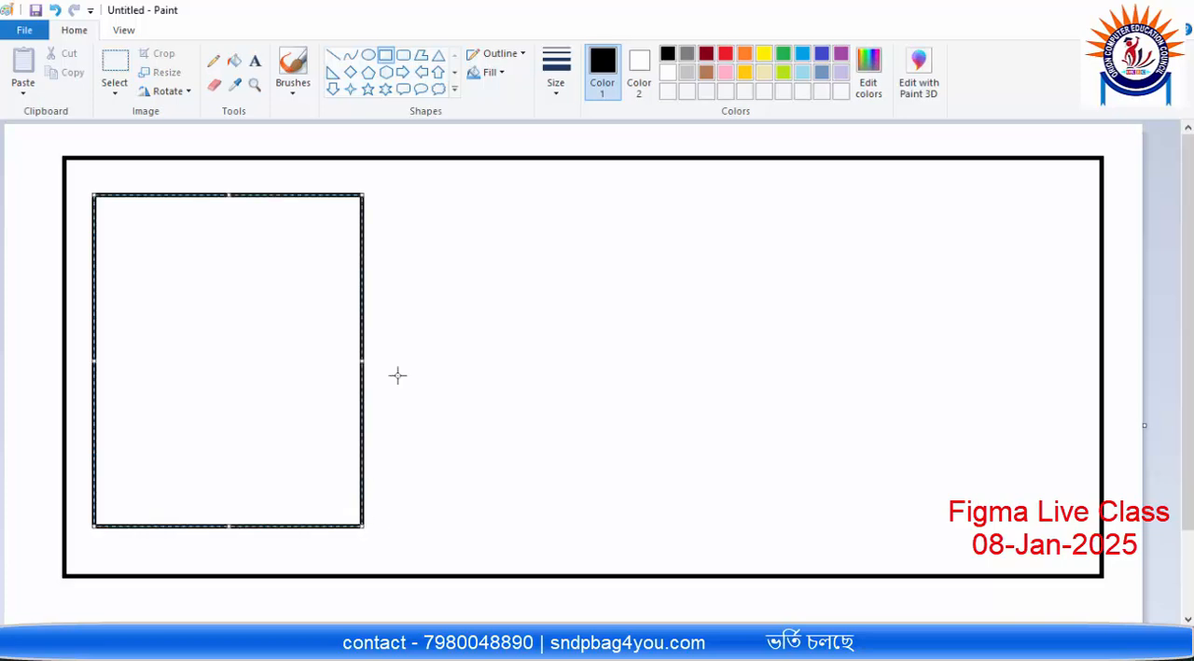
click(478, 303)
drag(403, 196, 674, 530)
drag(770, 199, 1048, 526)
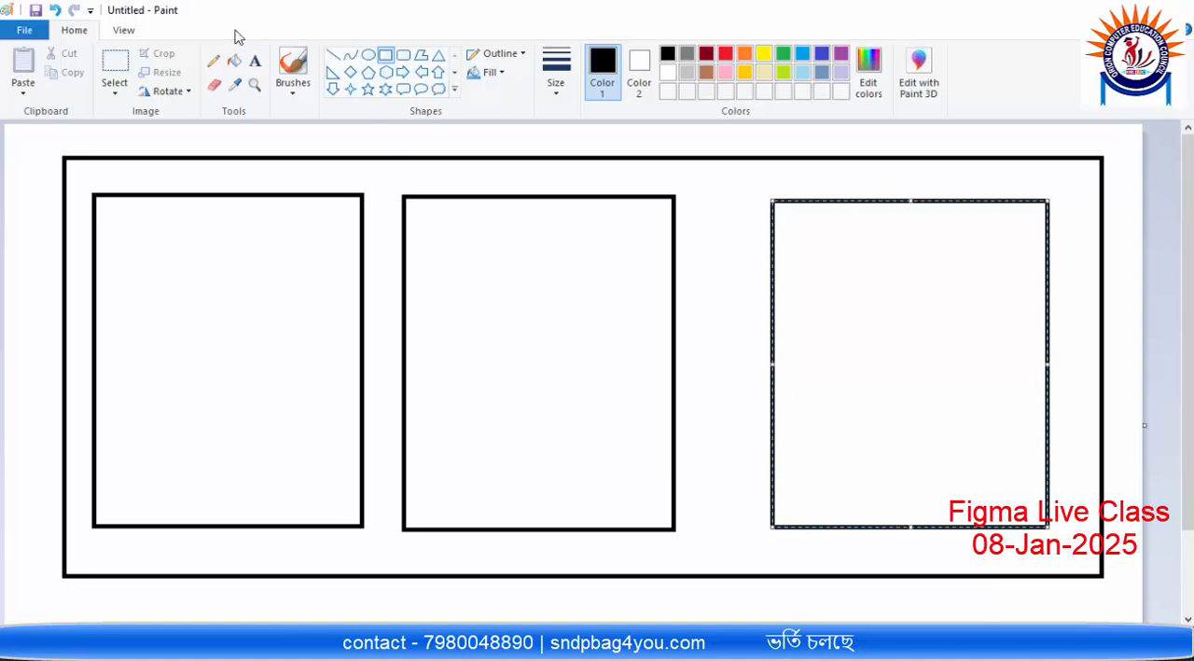
Step: Select the middle card and move it slightly right to even out the gaps between the three cards
click(115, 65)
drag(376, 181, 712, 548)
mouse_move(570, 347)
mouse_down()
mouse_move(602, 349)
mouse_move(592, 348)
mouse_up()
click(910, 356)
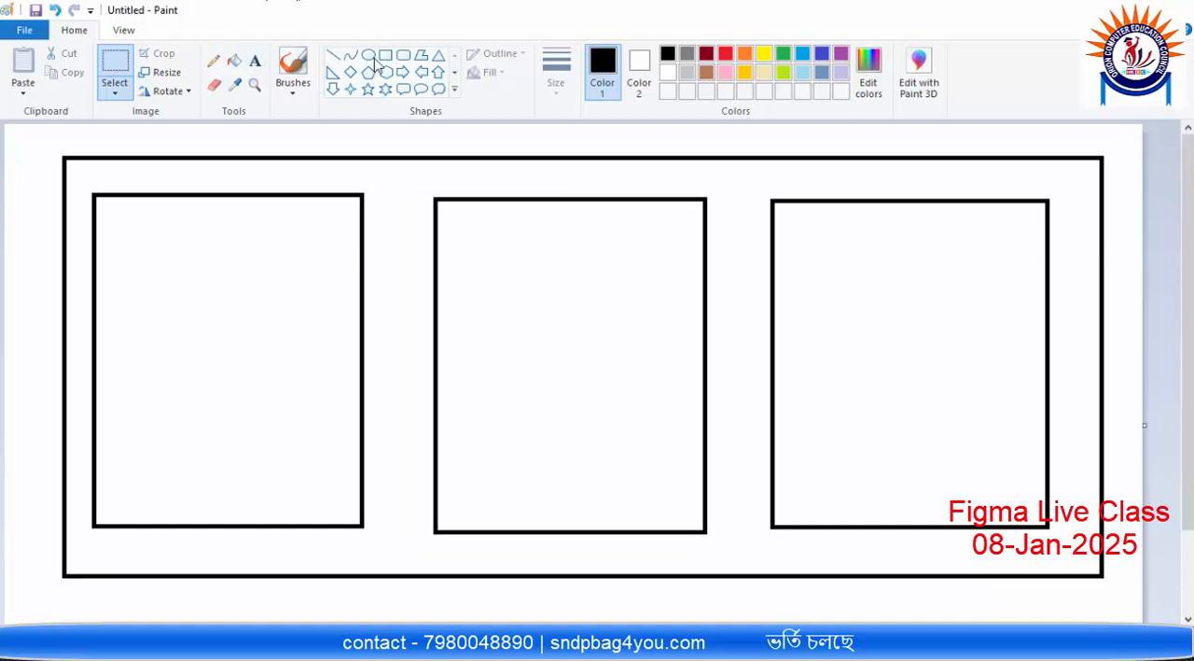
click(115, 74)
Step: Draw a header rectangle across the top third of the first card and fill it with blue
click(386, 56)
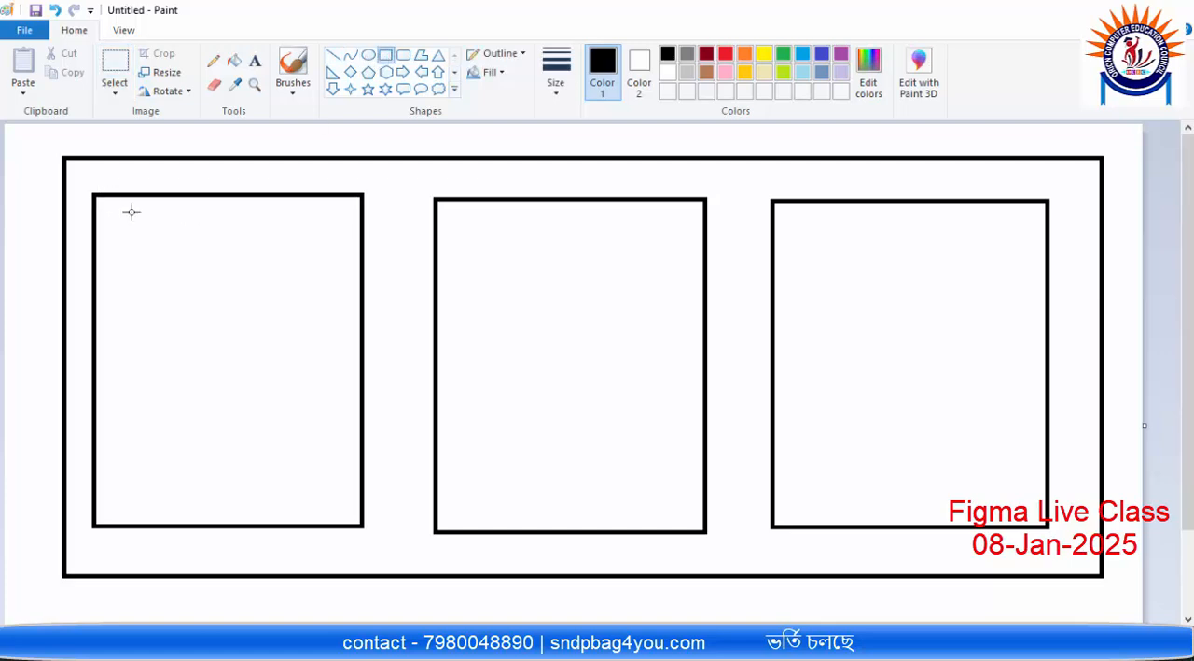
drag(95, 195, 361, 302)
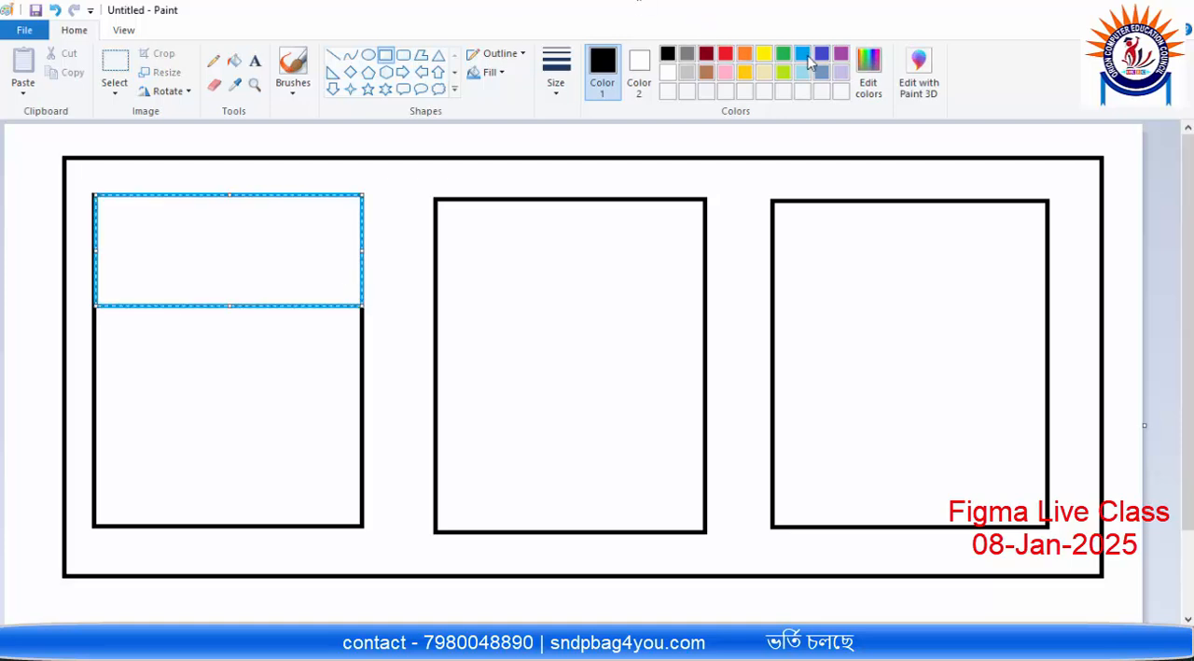
click(235, 61)
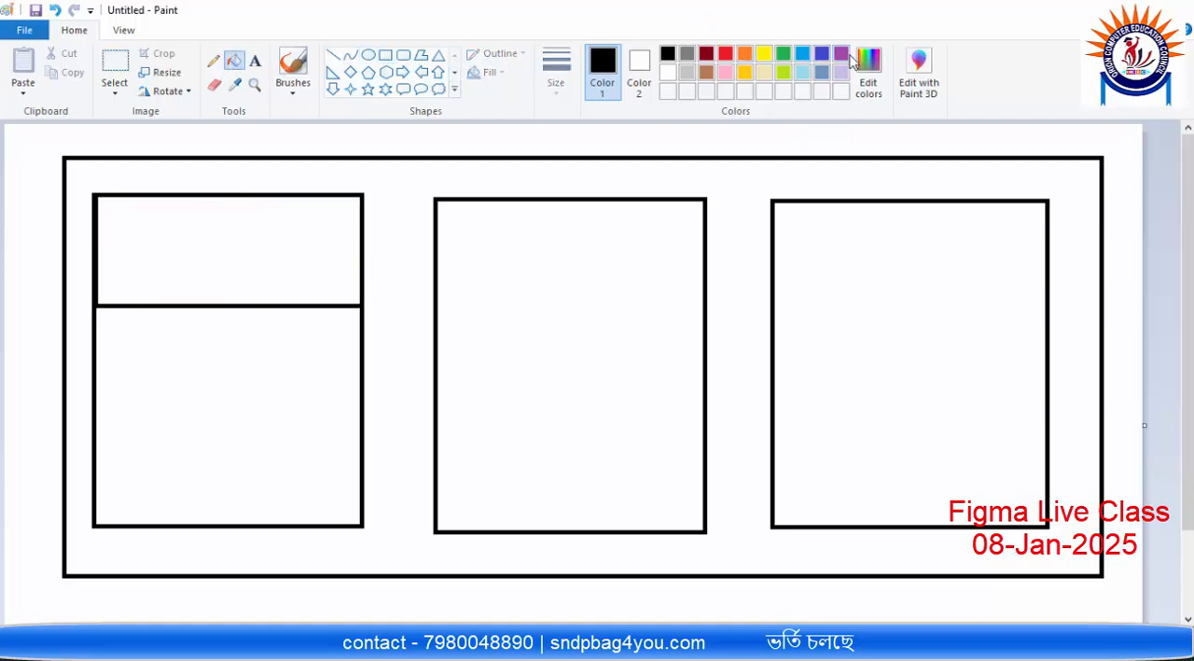
click(801, 55)
click(300, 234)
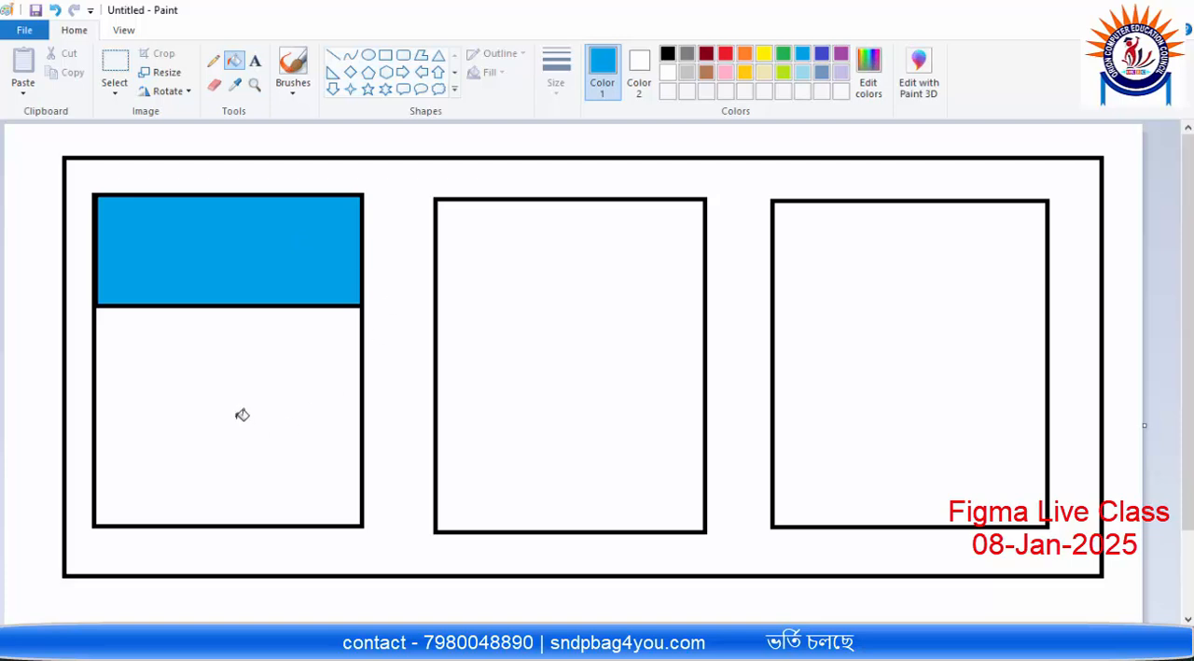
Step: Fill the background around the cards with blue and recolour the first card's header green
click(399, 309)
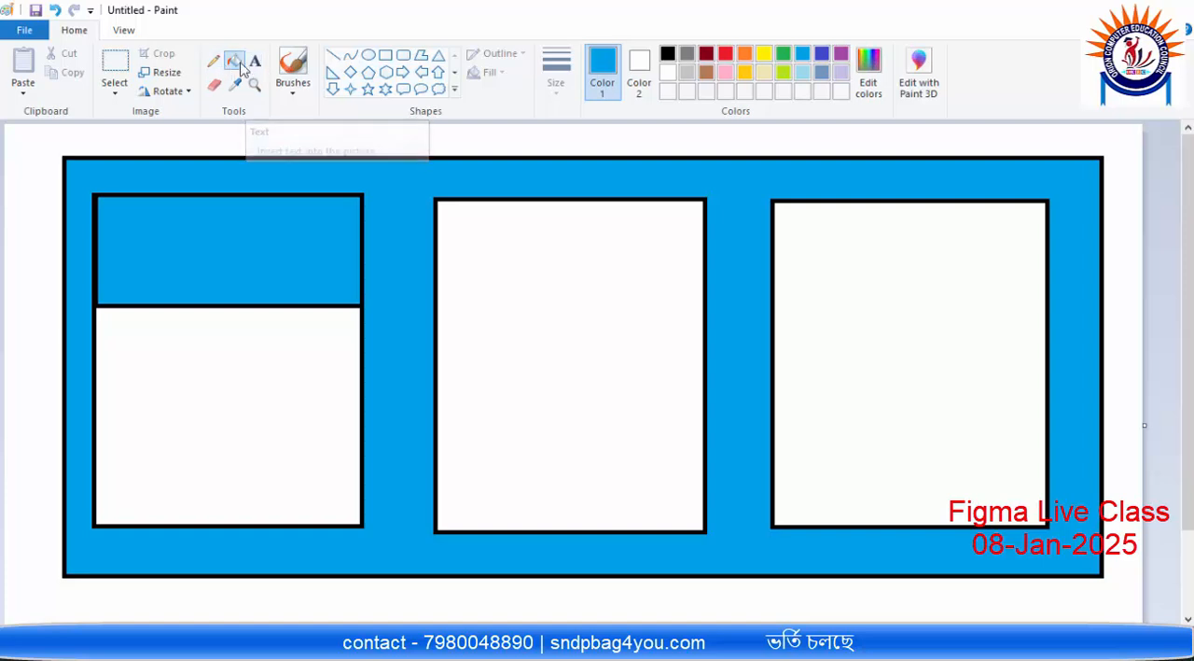
click(783, 53)
click(282, 261)
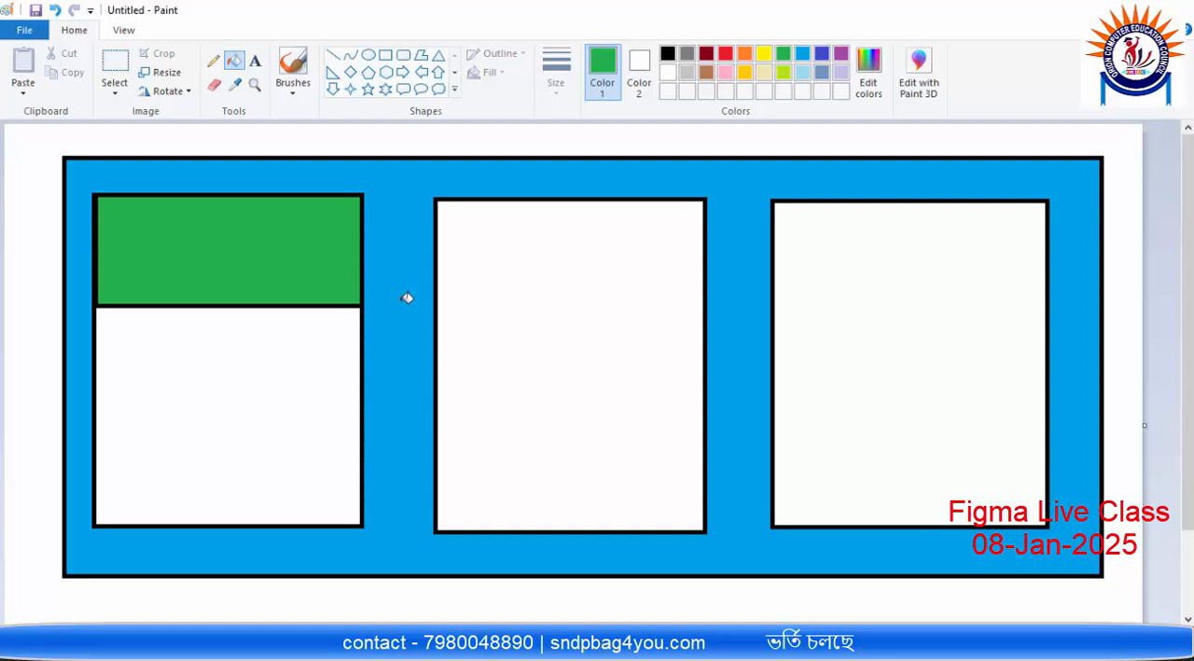
Step: Draw a circle centred on the lower edge of the first card's header and give it a dark gray outline
click(385, 54)
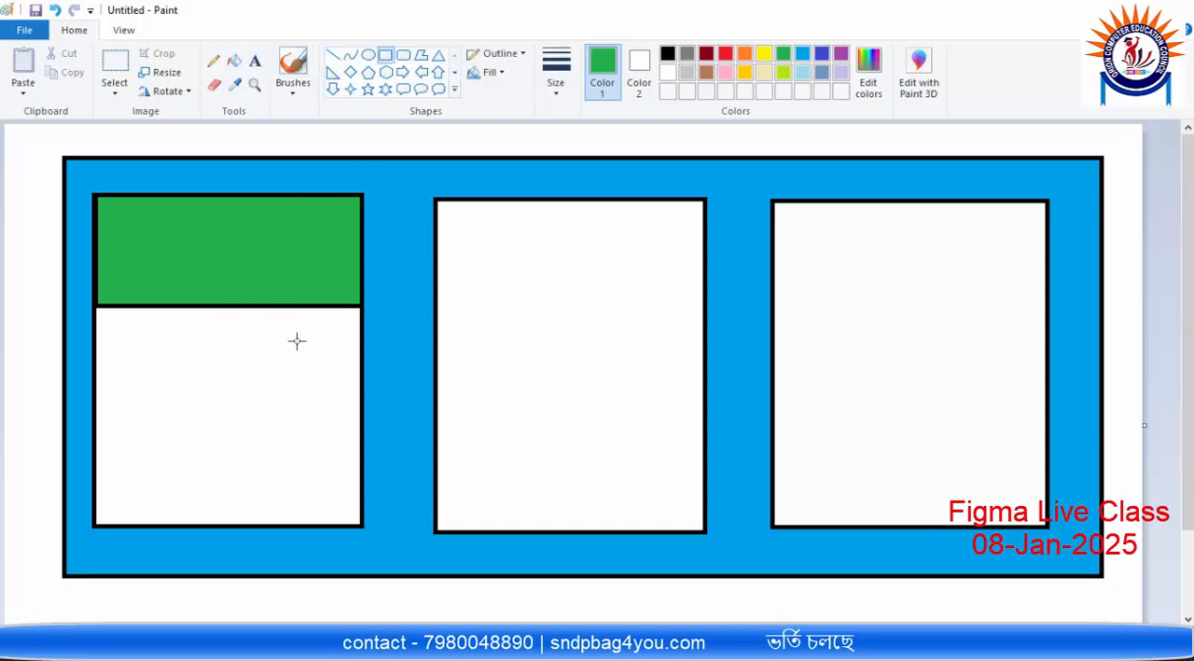
click(370, 58)
mouse_move(188, 280)
mouse_down()
mouse_move(271, 352)
mouse_move(229, 306)
mouse_up()
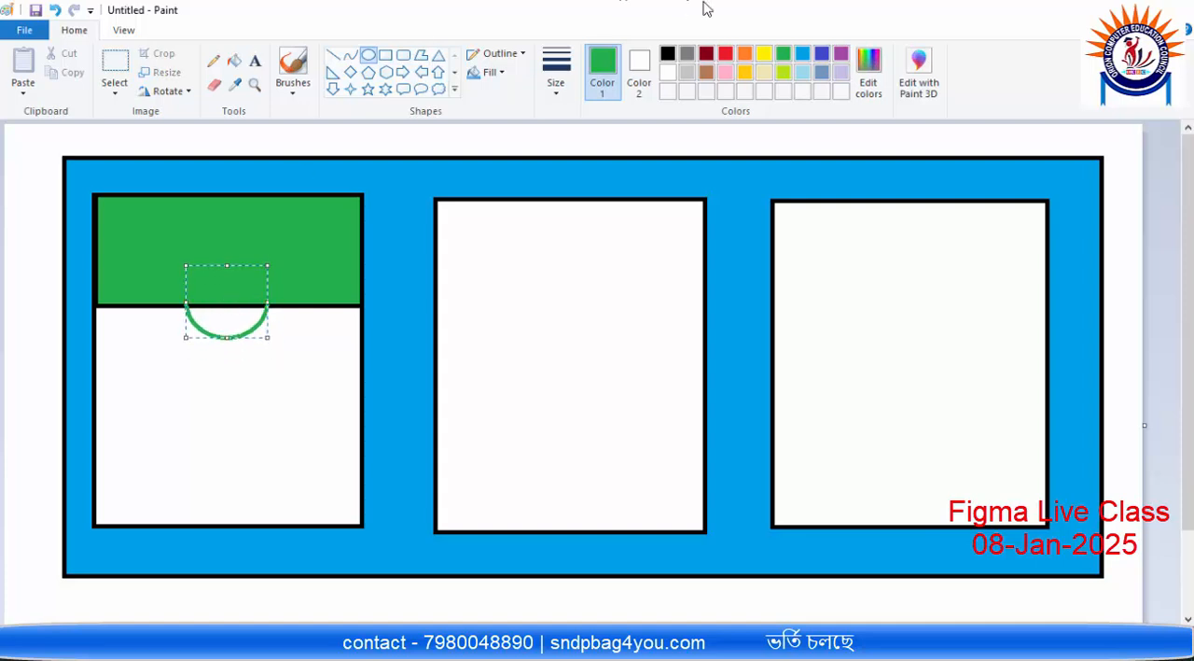
click(726, 56)
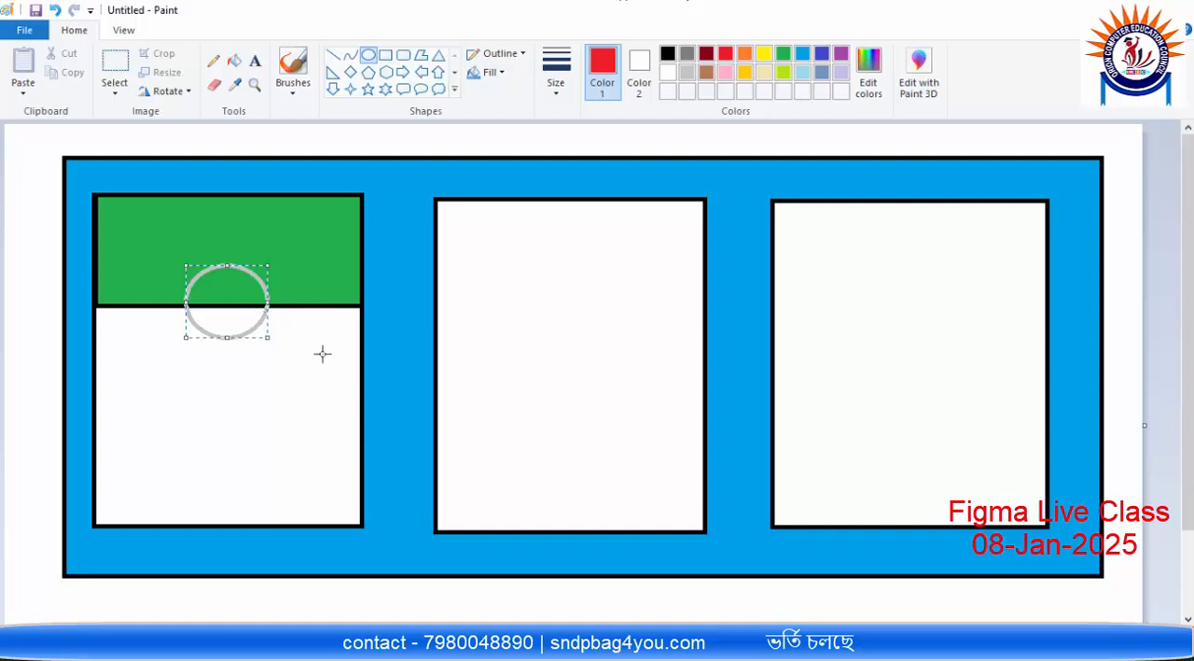
click(687, 53)
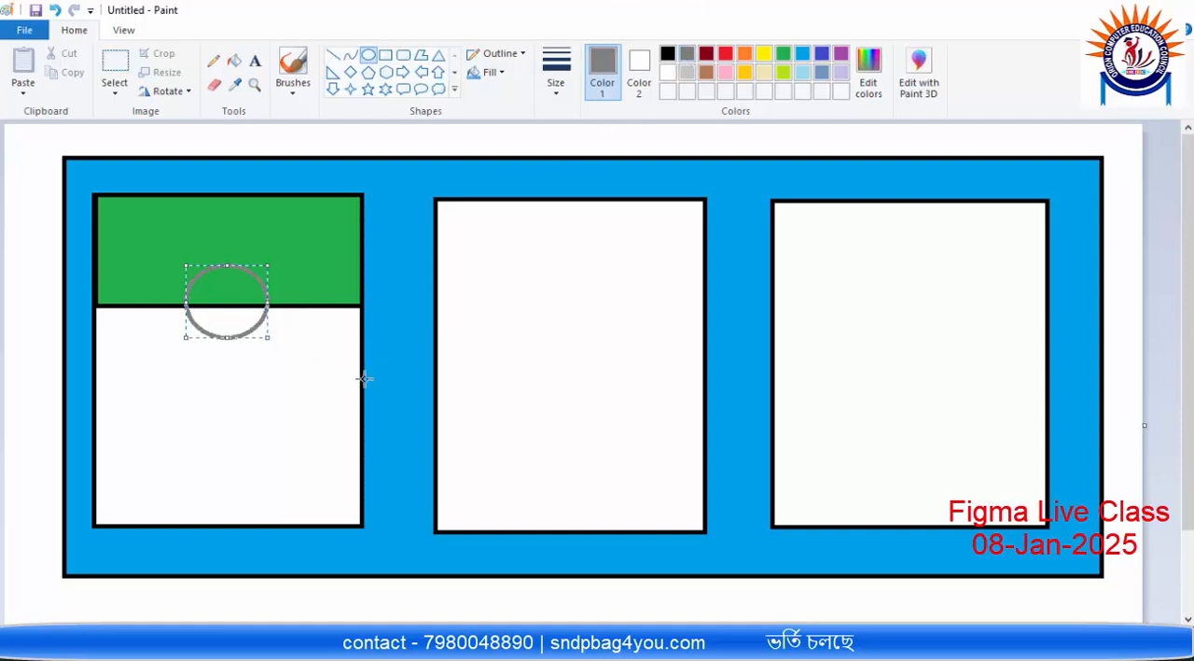
click(324, 388)
Step: Add the text "dfdf" below the circle in the first card and set its font size to 26
click(255, 62)
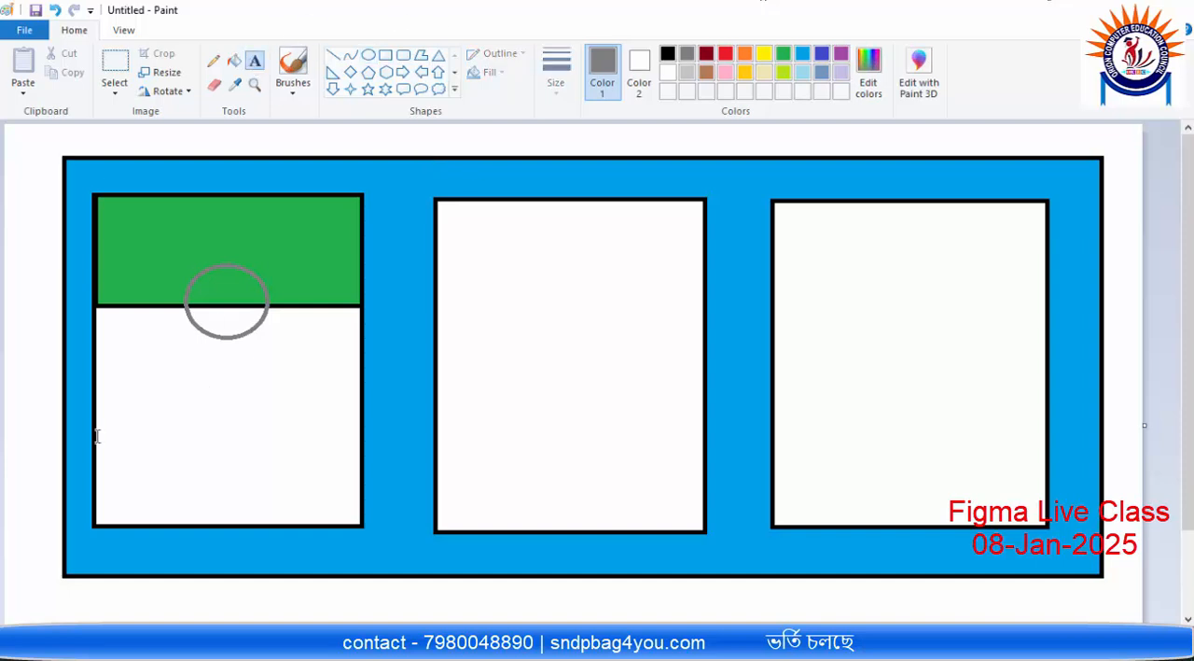
click(117, 391)
text(dfdf)
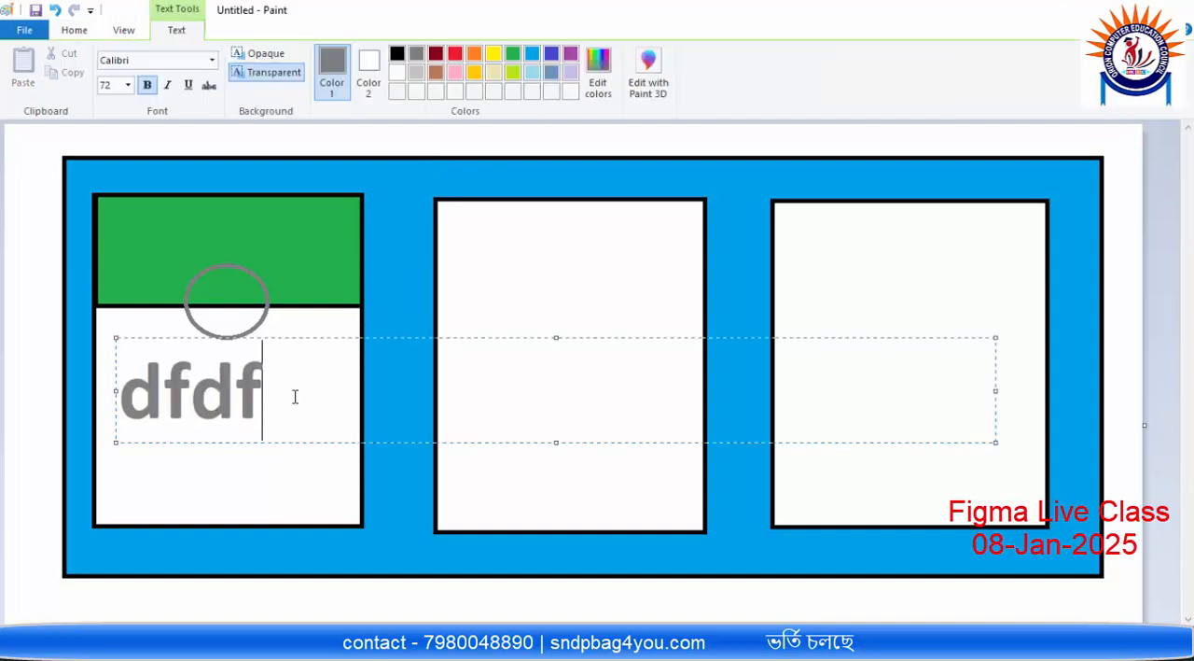
drag(297, 341, 28, 395)
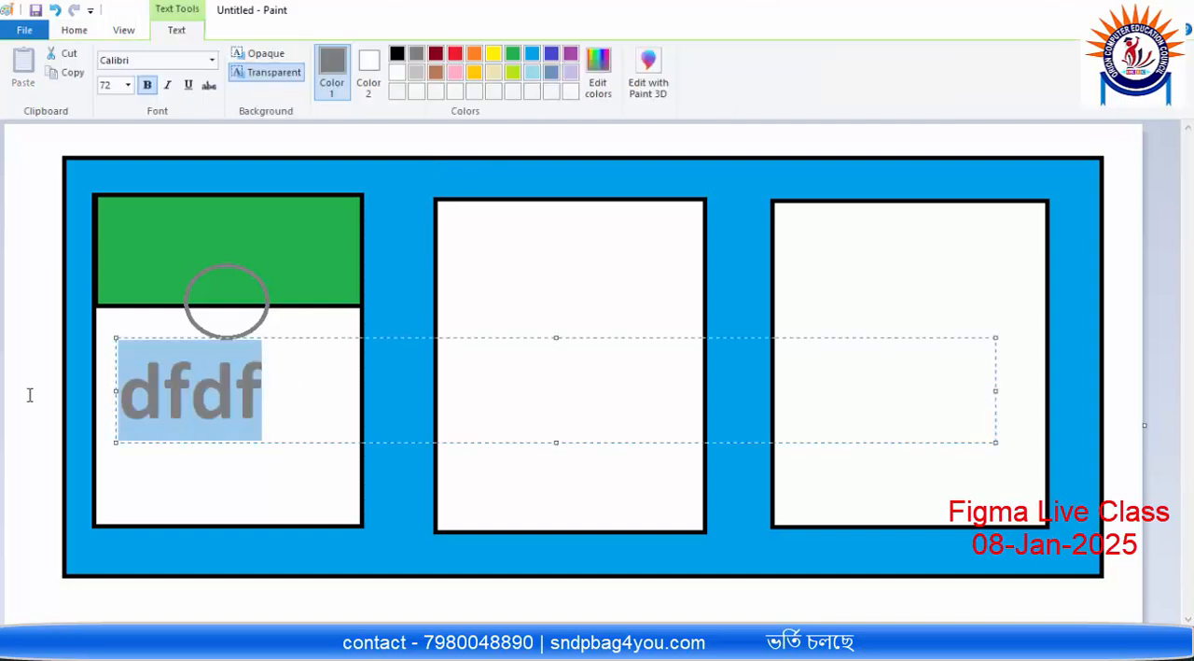
click(128, 85)
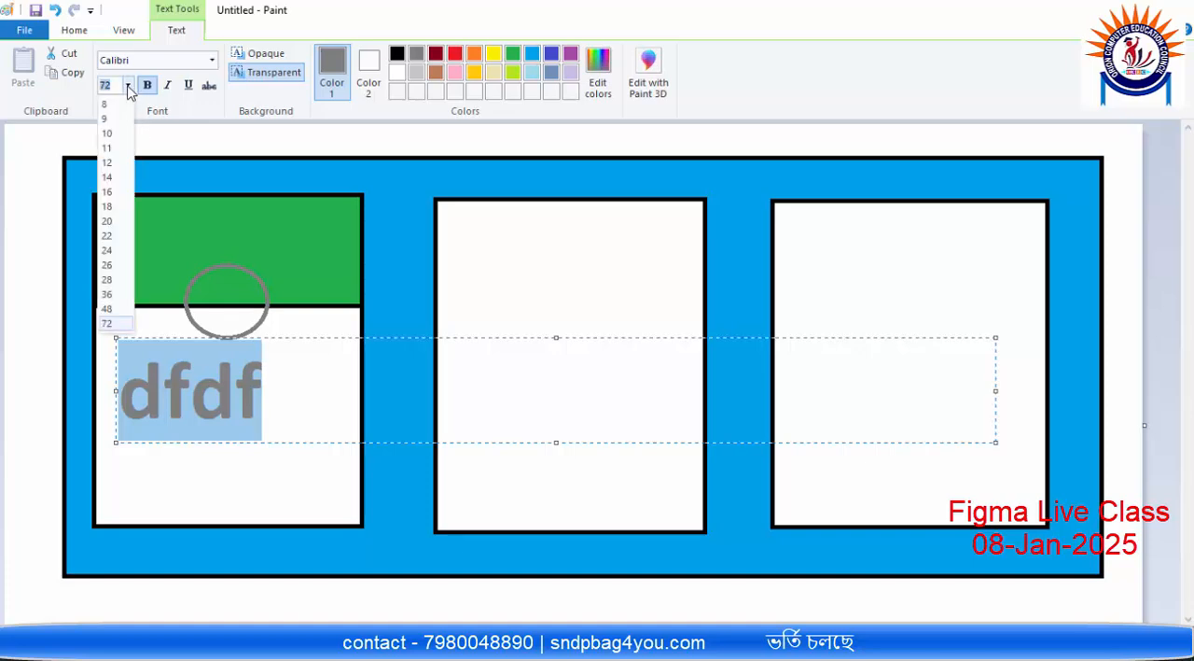
click(110, 265)
click(267, 401)
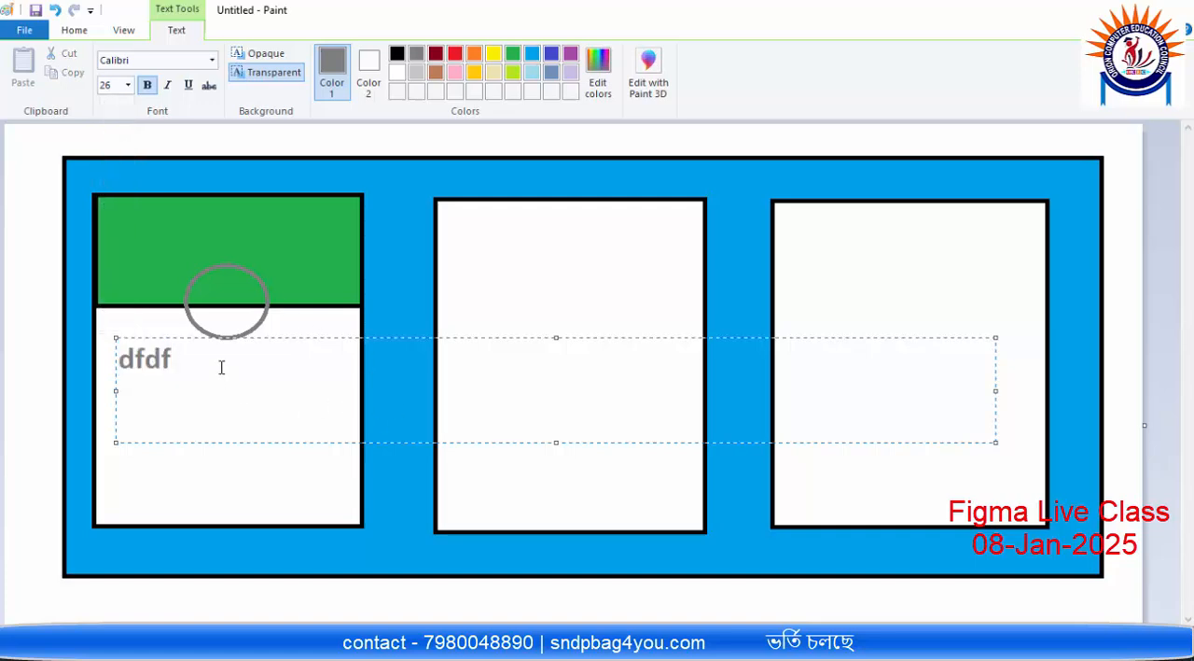
Step: Replace the placeholder text with a person's name and shrink the text box to fit inside the first card
drag(221, 367, 104, 364)
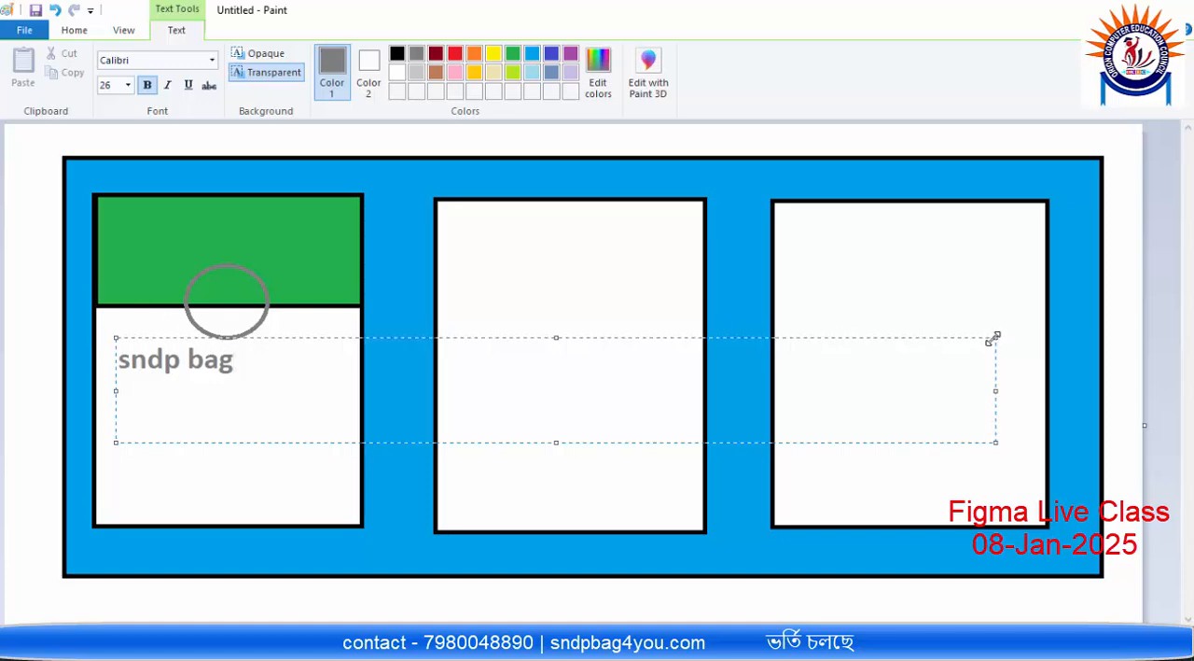
drag(994, 337, 263, 383)
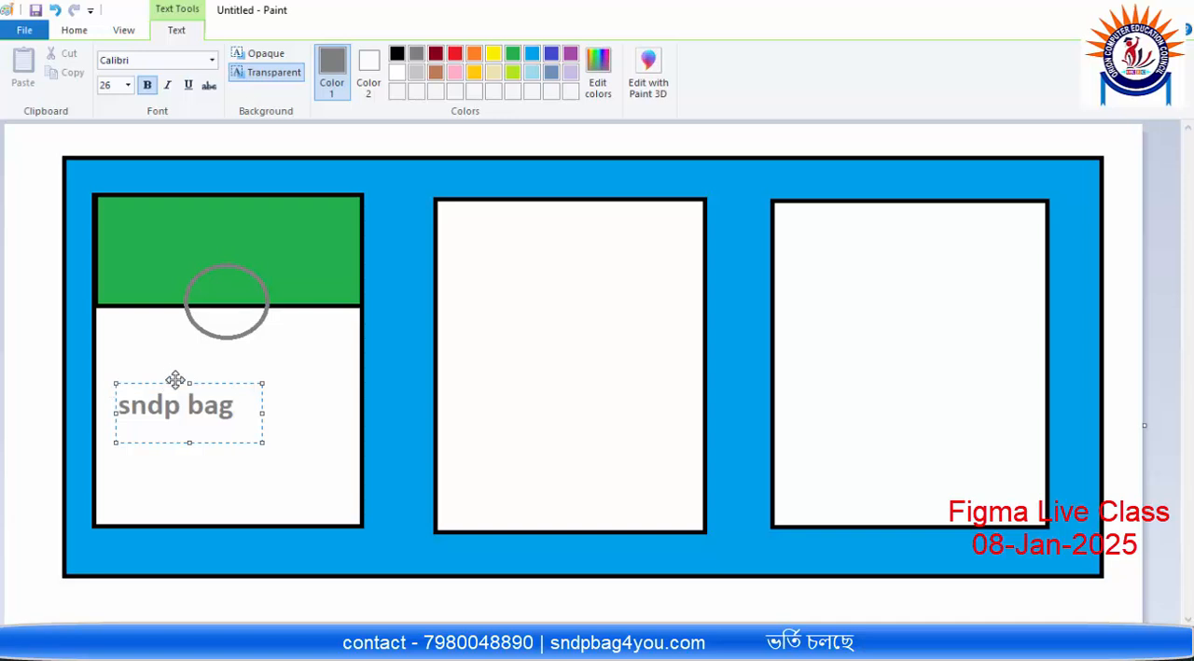
Step: Move the name text to just below the circle in the first card and commit it
drag(176, 383, 207, 342)
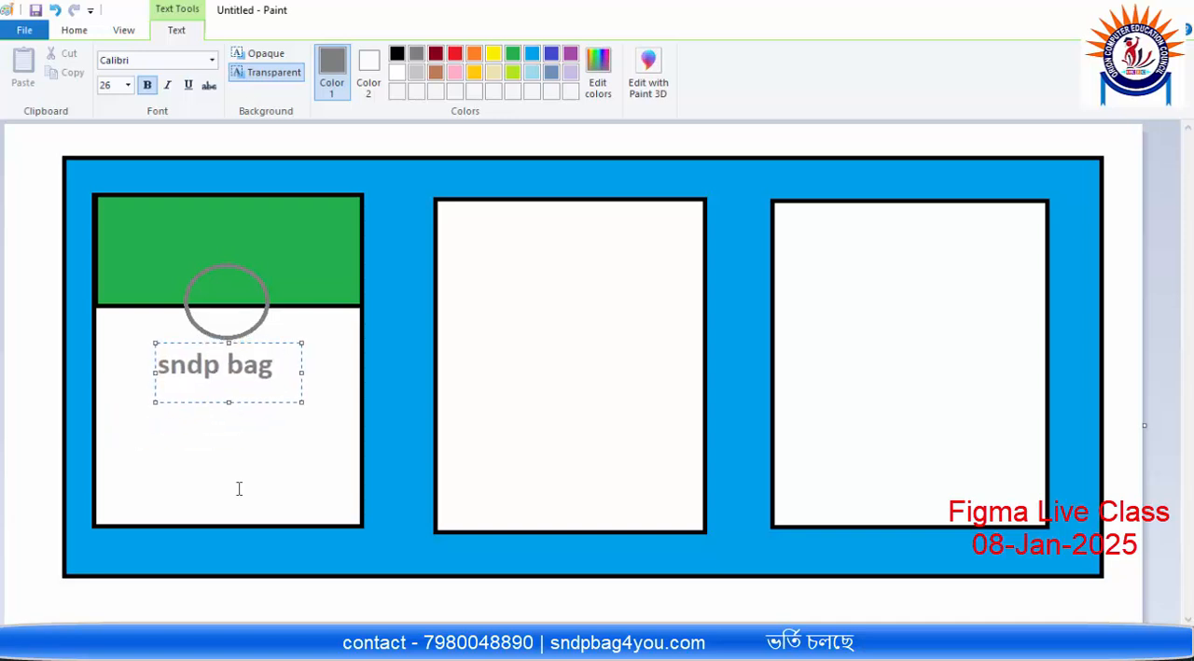
click(121, 417)
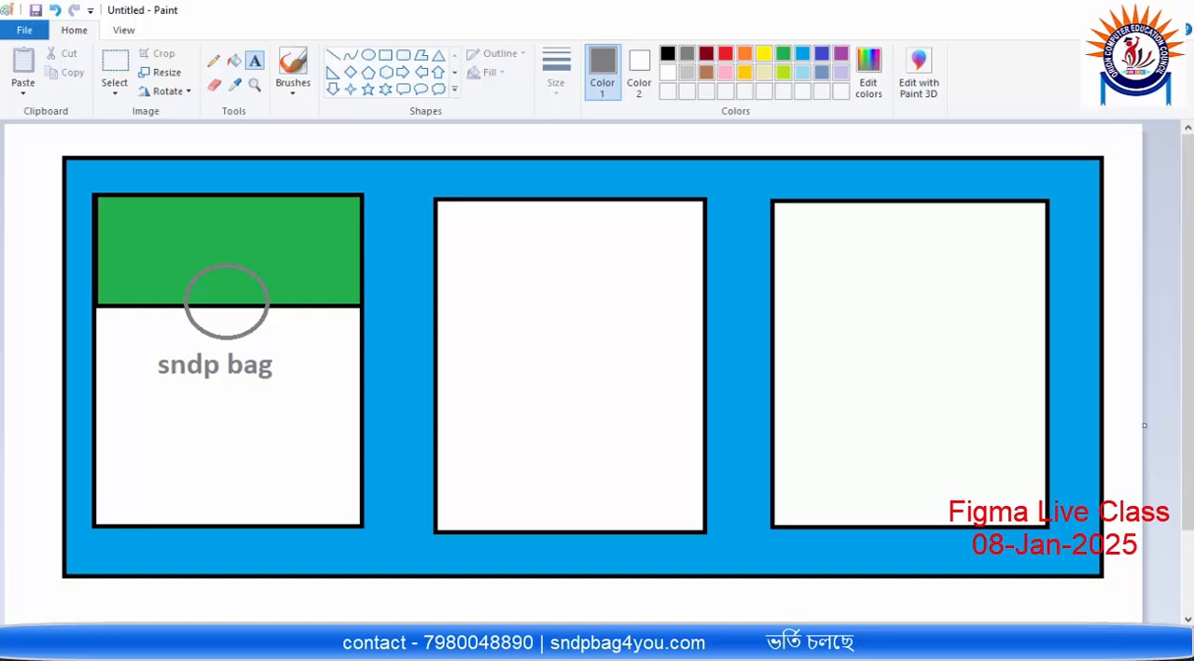
Step: Switch to the blank Figma design and draw a frame about 777 × 379 on the canvas
click(838, 644)
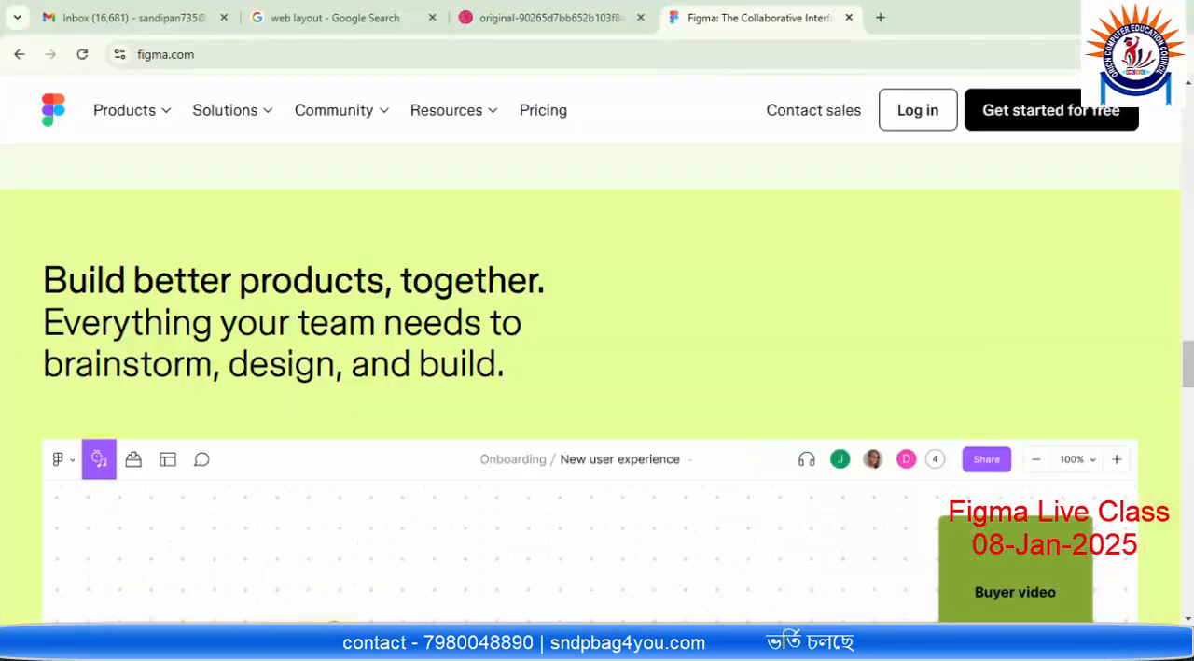
key(alt+Tab)
key(alt+Tab)
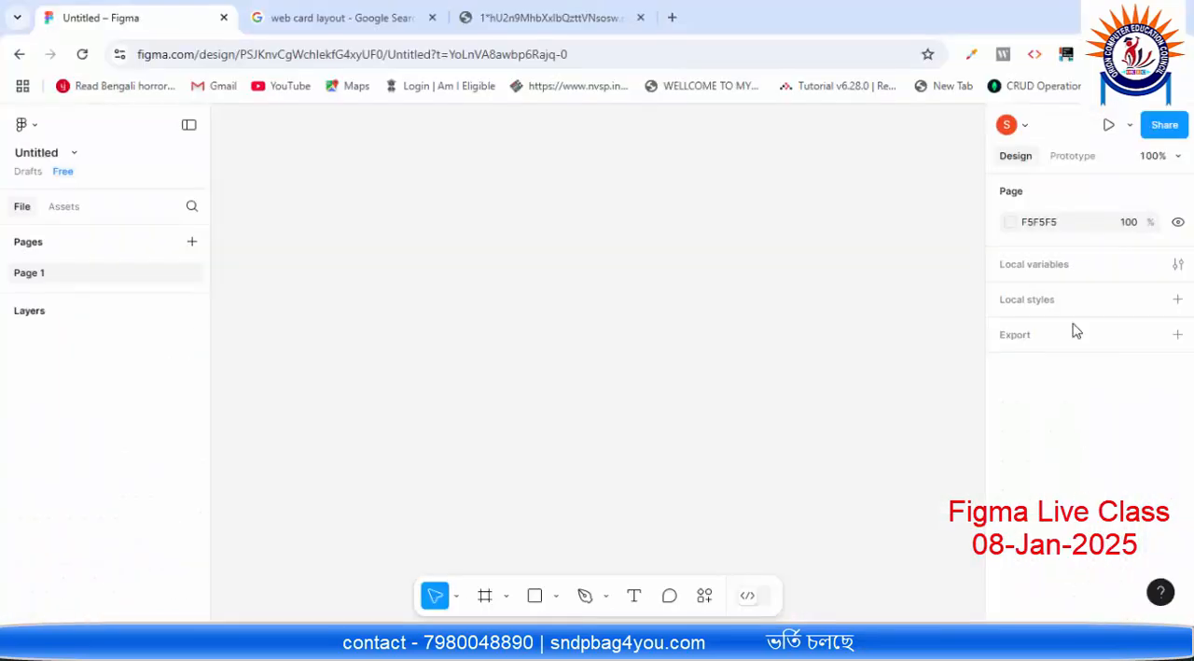
click(507, 597)
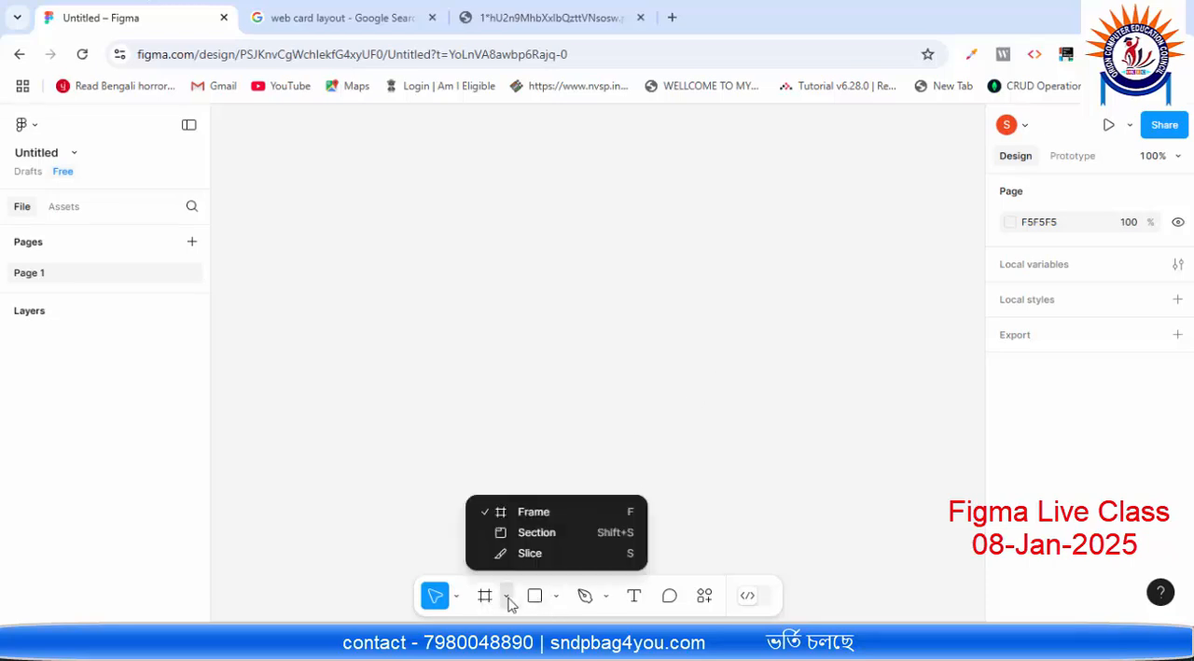
click(545, 515)
drag(275, 130, 955, 455)
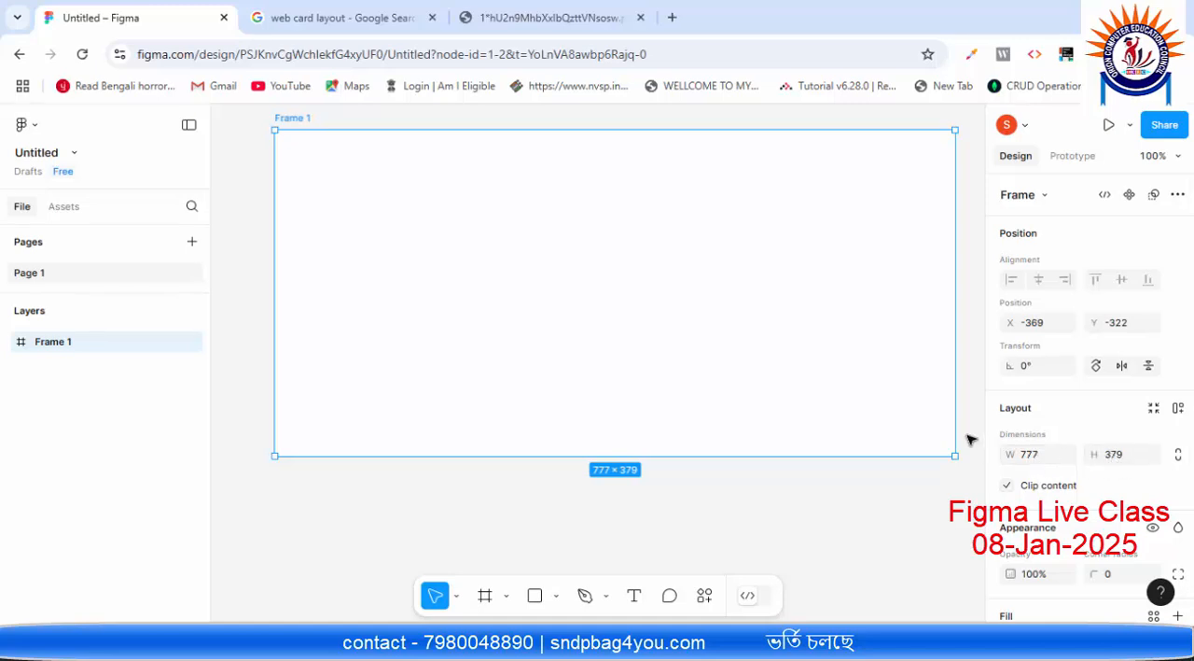
scroll(967, 439, up, 1)
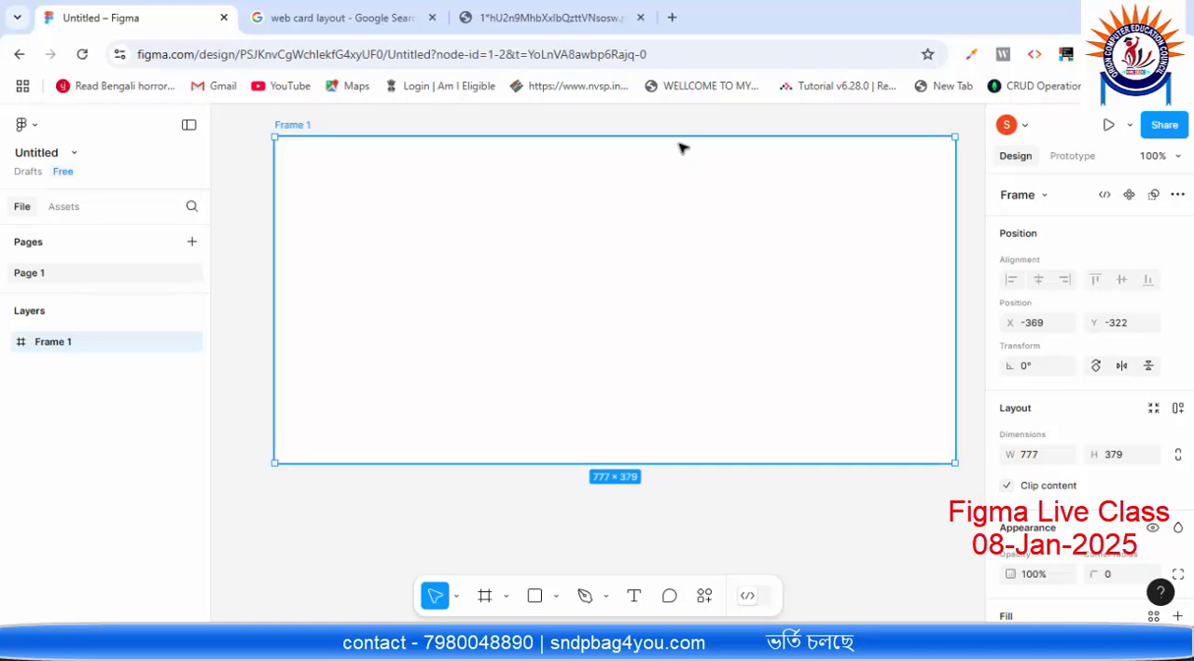
Step: Nudge the frame left until its X position is -387
key(Left)
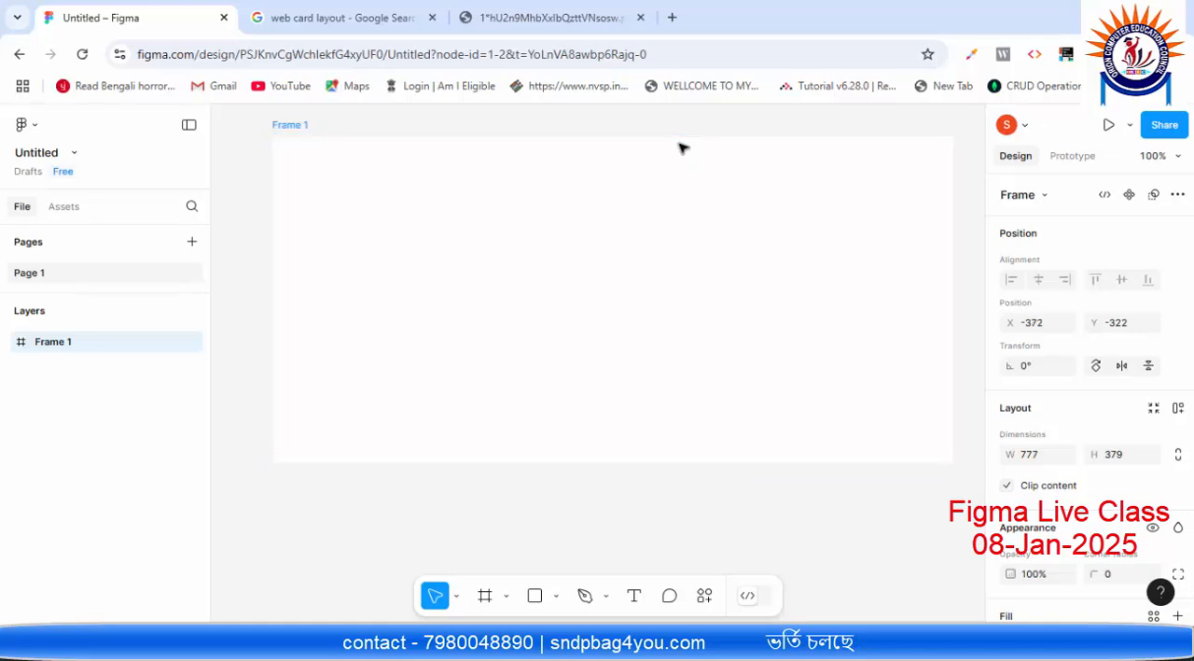
key(Left)
key(Left)
key(Left)
key(Left)
key(Left)
key(Left)
key(Left)
key(Left)
key(Left)
key(Left)
key(Left)
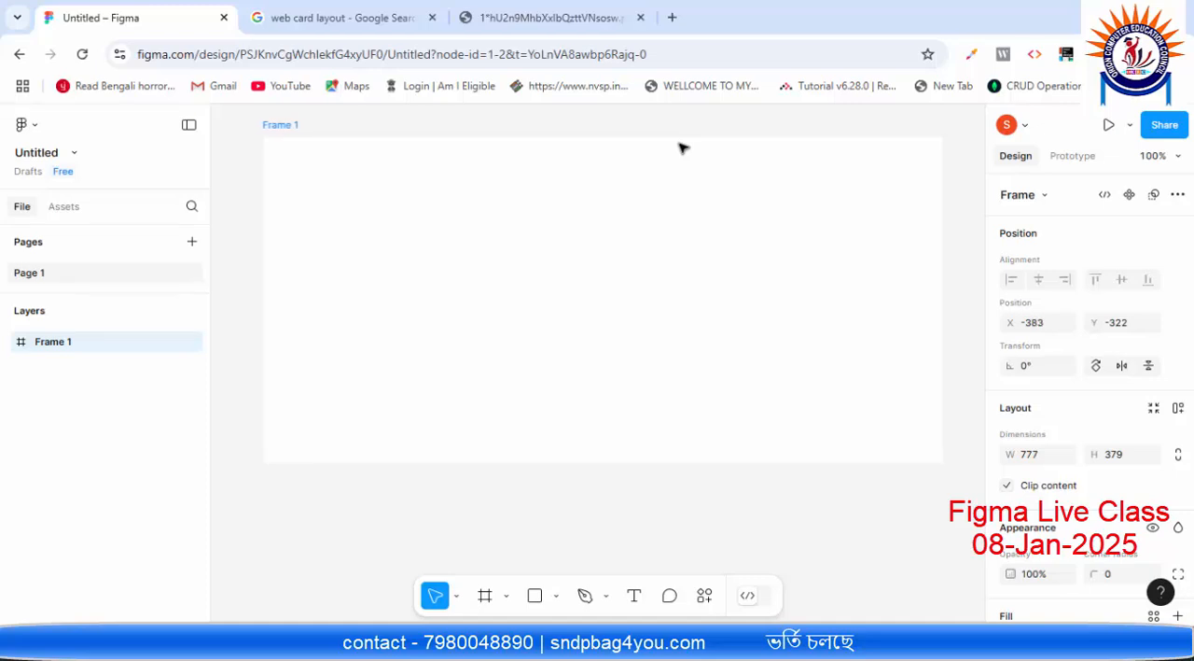
key(Left)
key(Left)
key(Left)
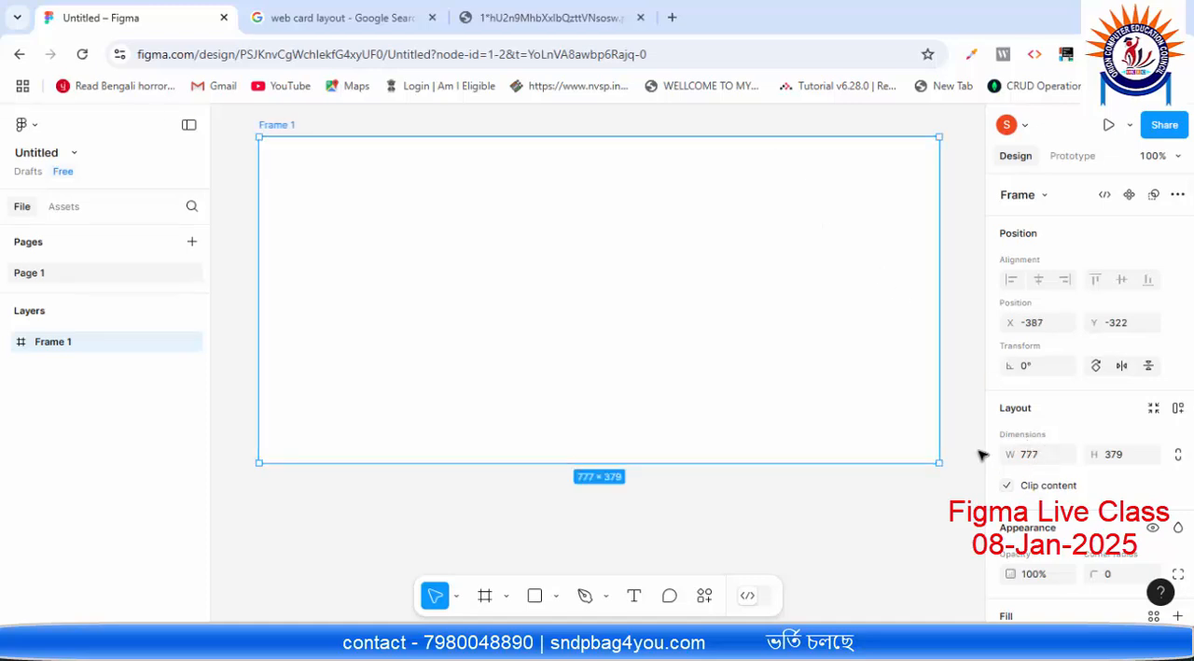
Step: Try a width of 700 for the frame
click(1036, 454)
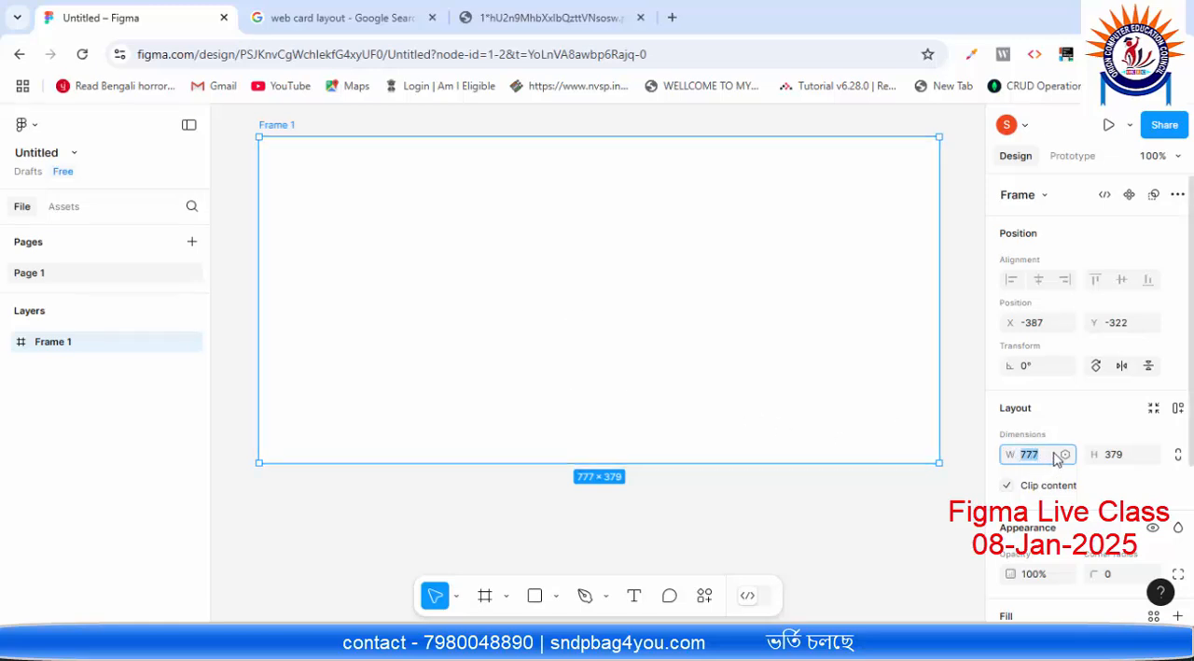
text(700)
key(Return)
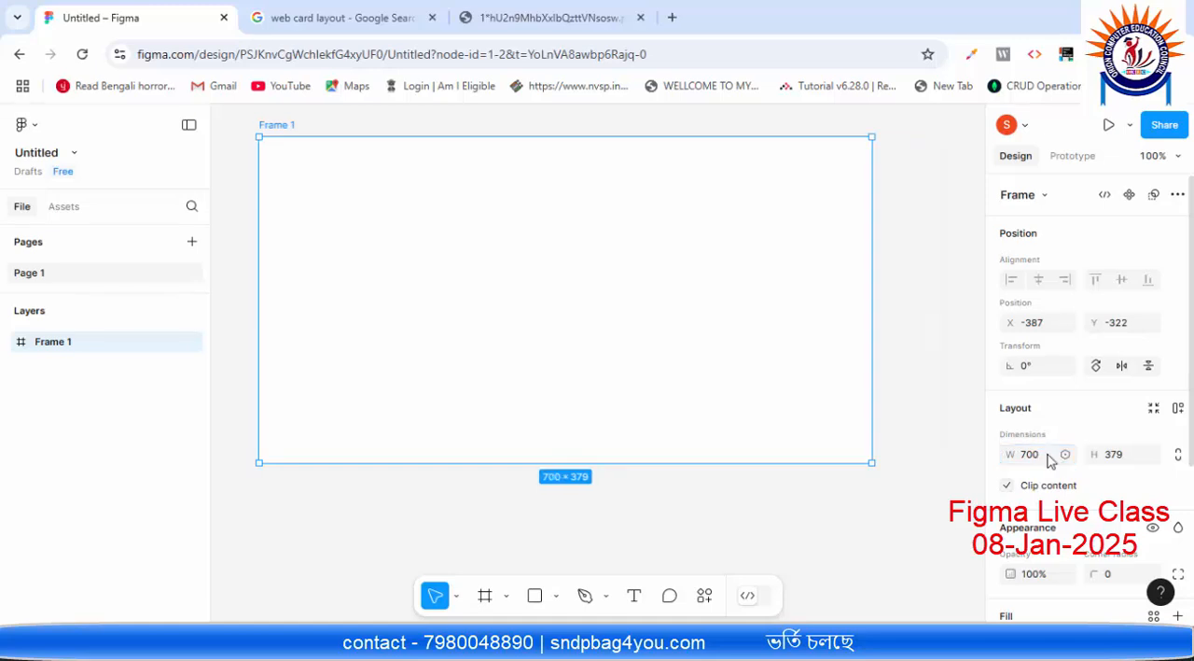
Step: Set the frame's width to 800, keeping its height as it is
click(1051, 461)
text(7)
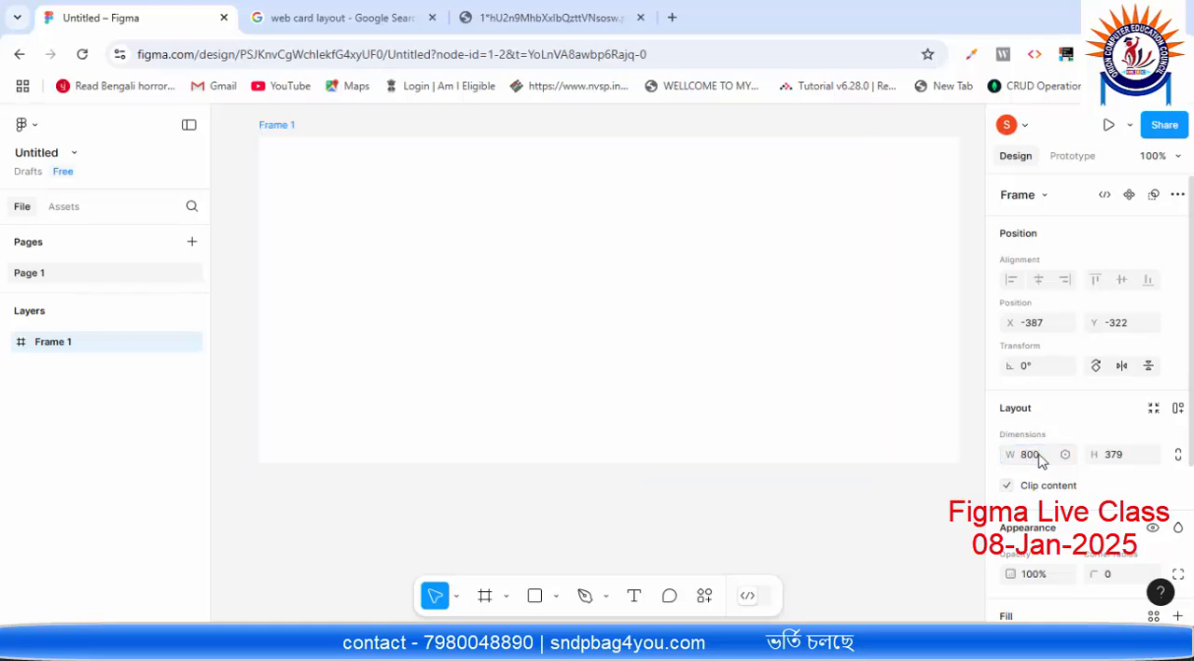
key(Return)
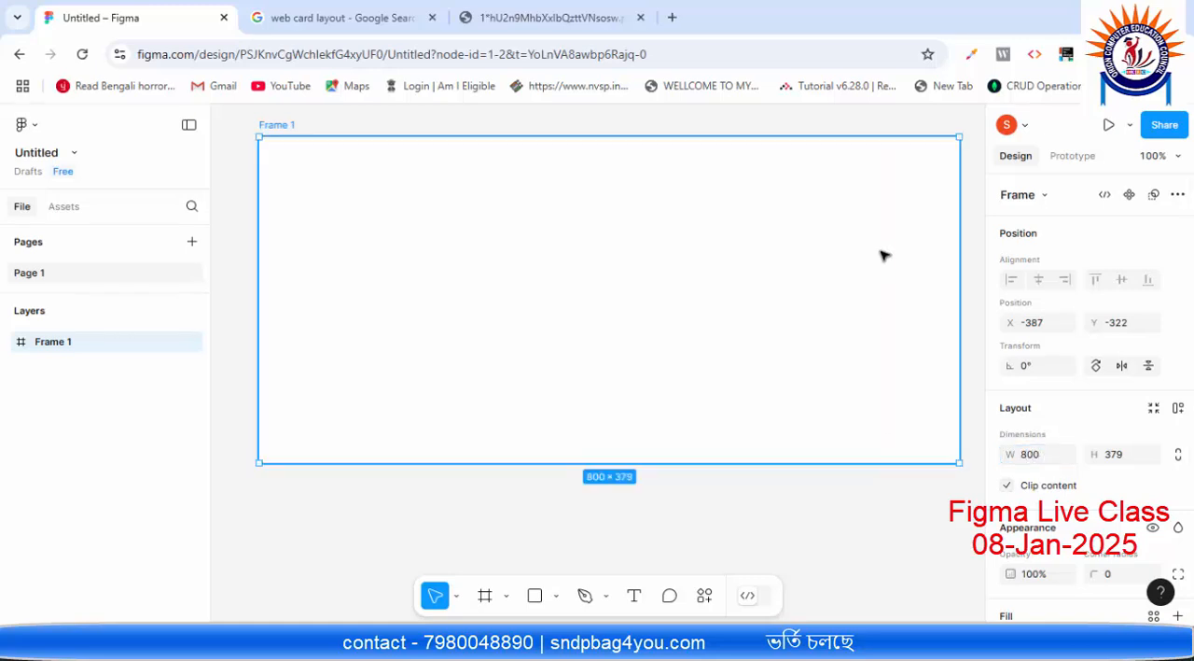
click(1130, 461)
click(764, 332)
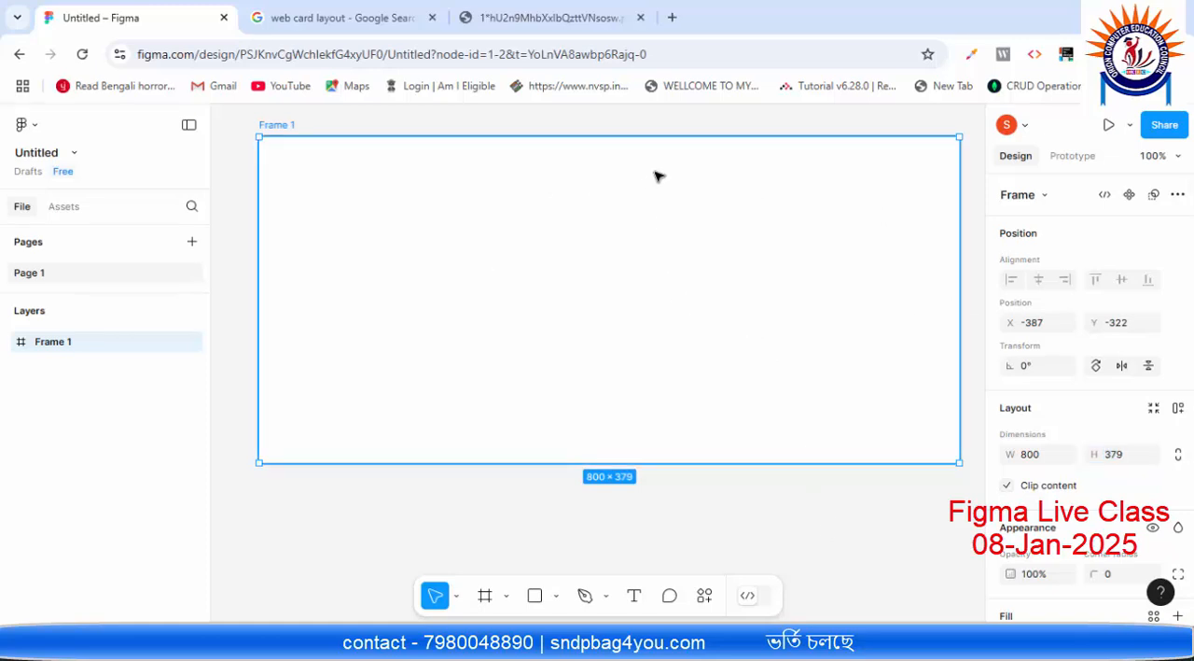
Step: Look through the frame's position, layout, appearance, fill and stroke properties
scroll(1025, 244, down, 2)
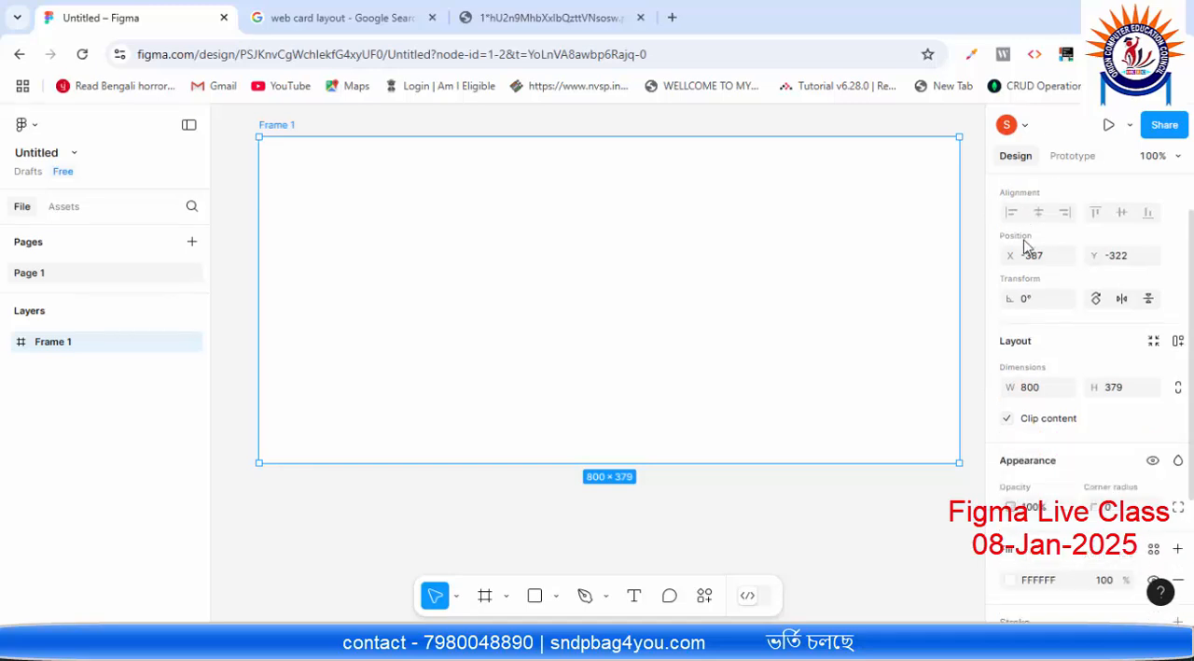
scroll(1051, 357, down, 3)
scroll(1049, 462, up, 3)
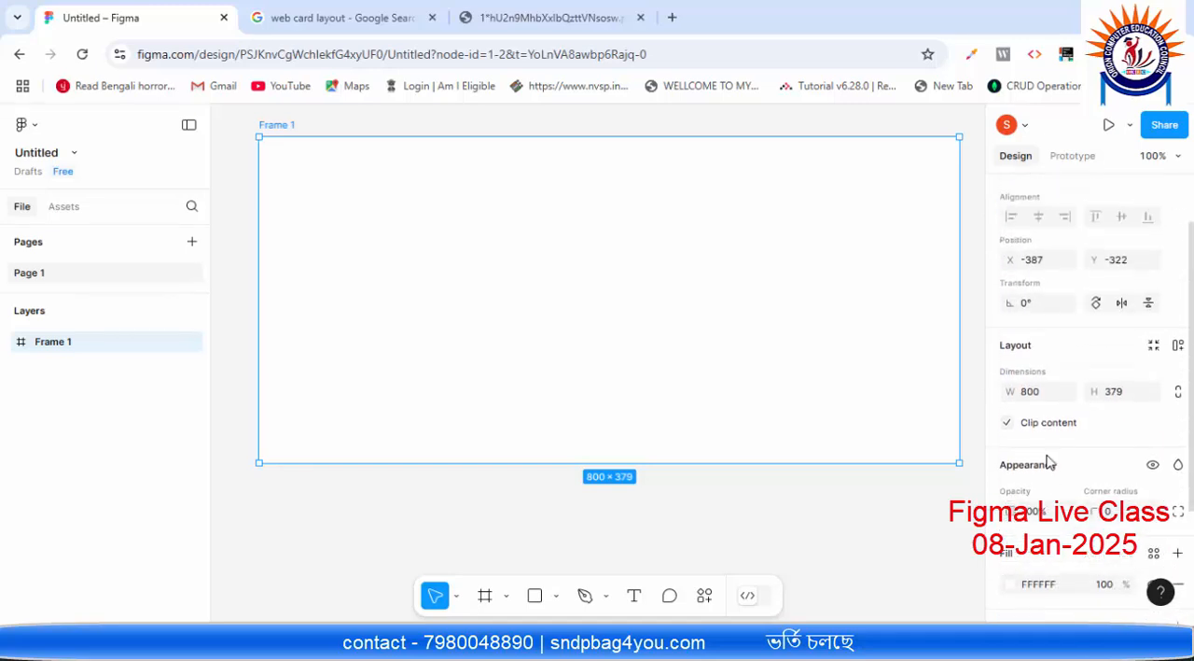
scroll(1052, 452, up, 2)
scroll(1053, 438, down, 5)
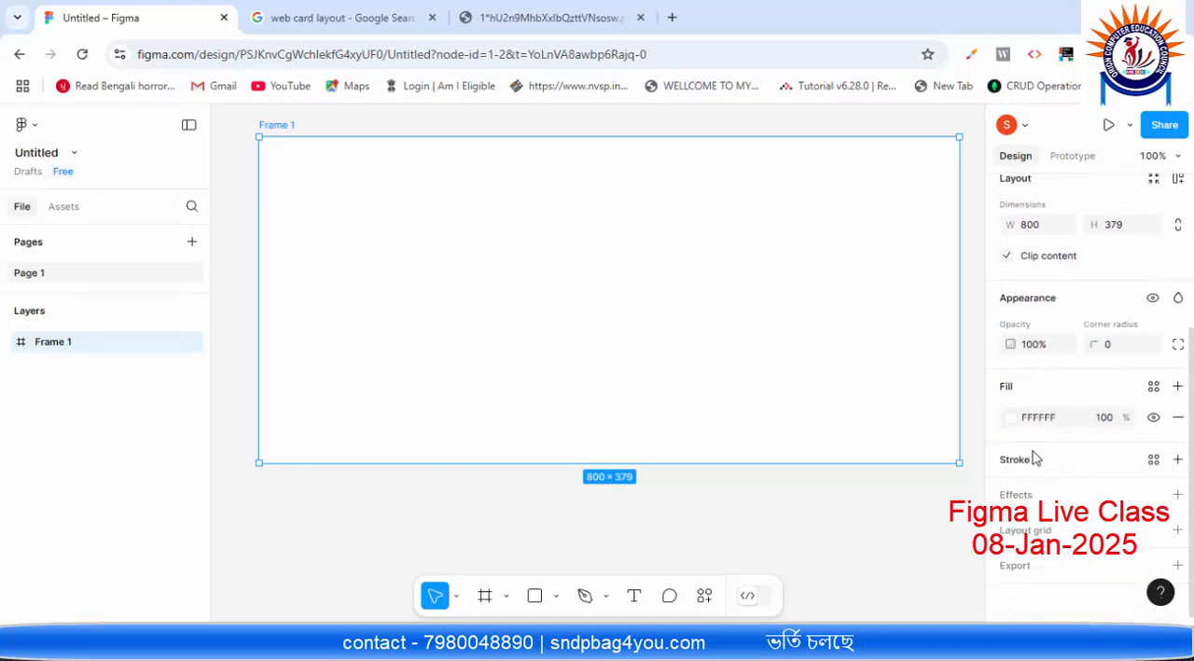
scroll(1026, 321, up, 2)
scroll(1027, 321, up, 3)
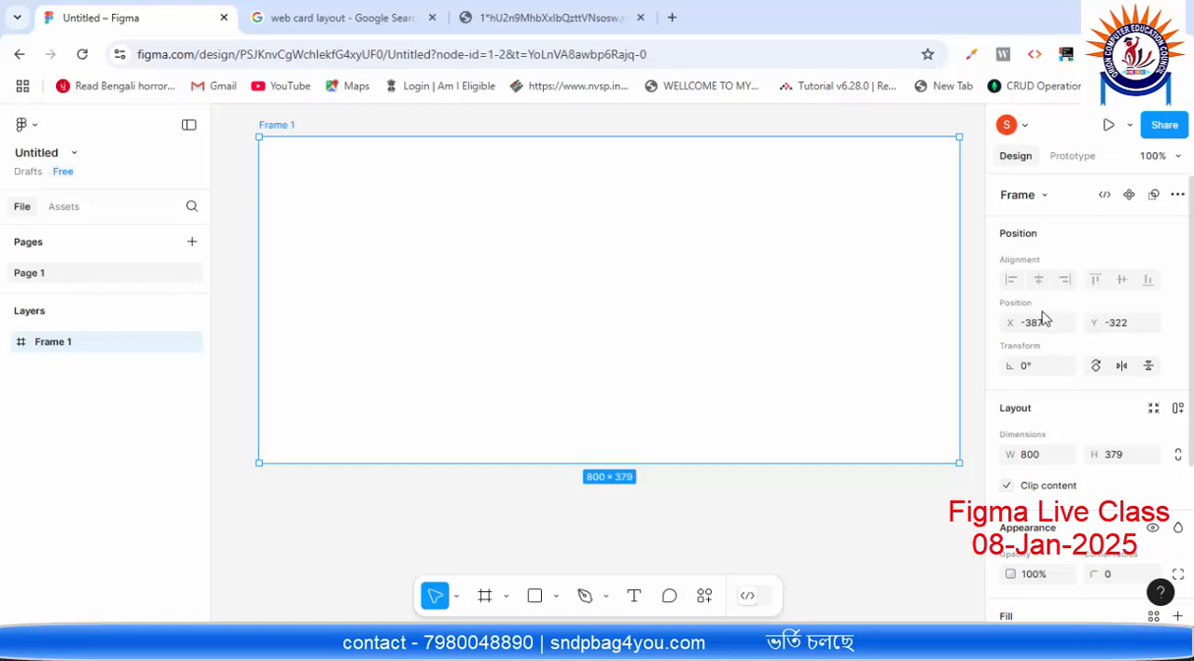
Step: Change the frame's fill to the soft teal 76D9D4 and show the colour value in Hex format
scroll(1043, 318, down, 3)
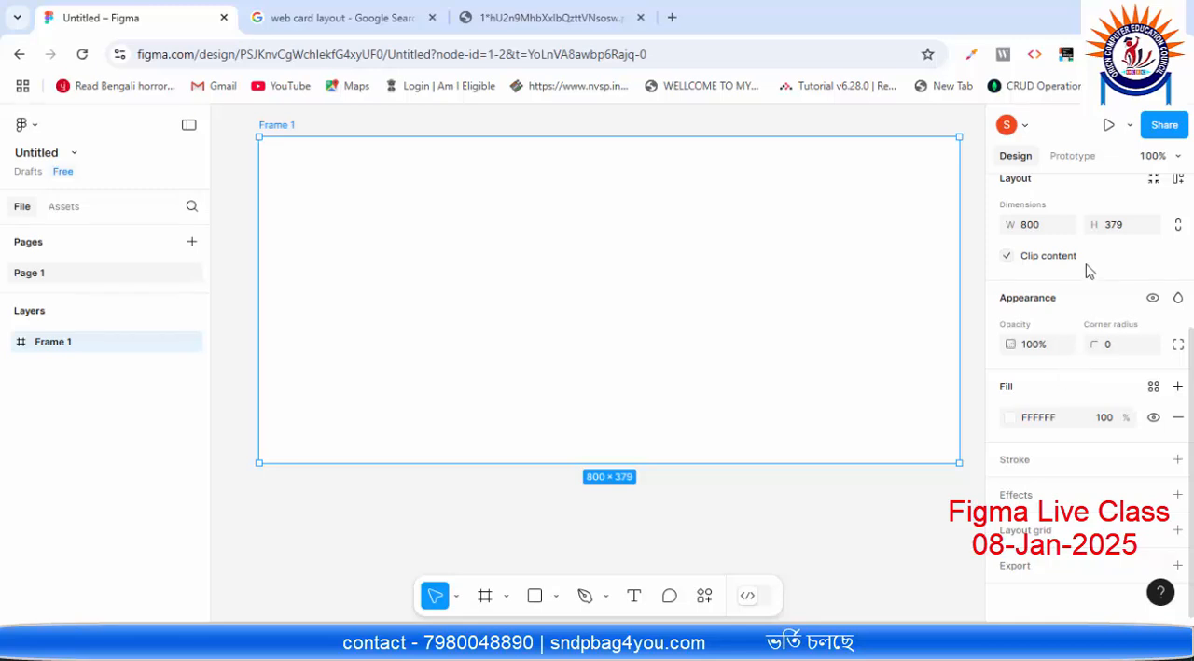
click(1014, 418)
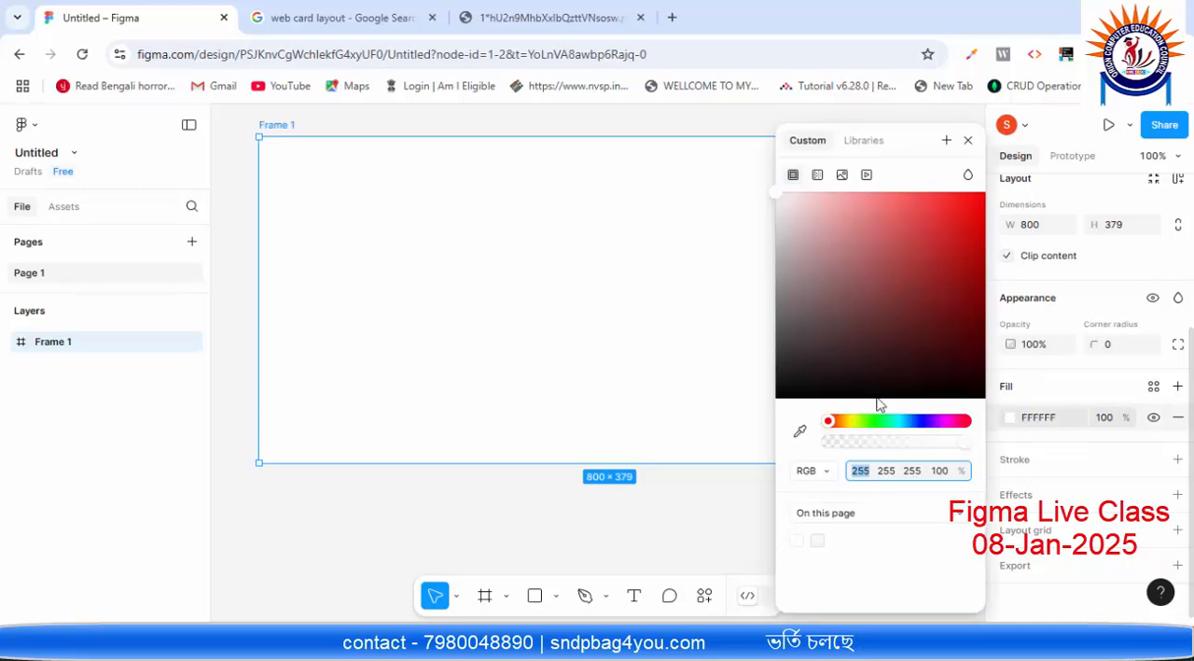
drag(910, 421, 896, 422)
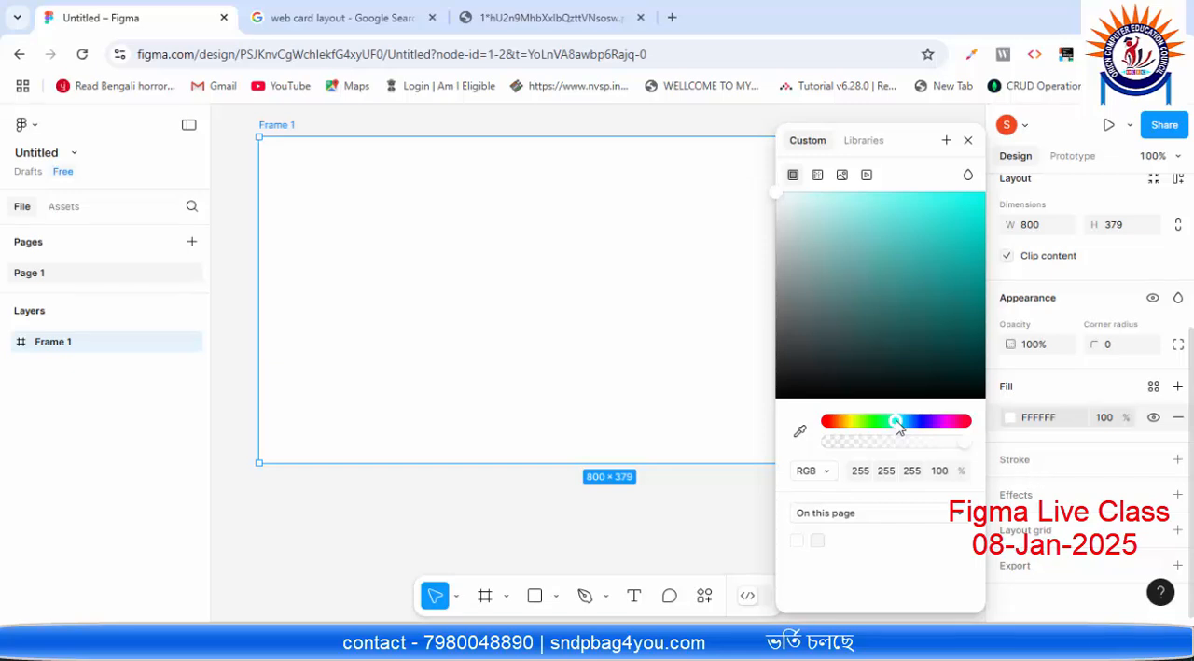
click(876, 199)
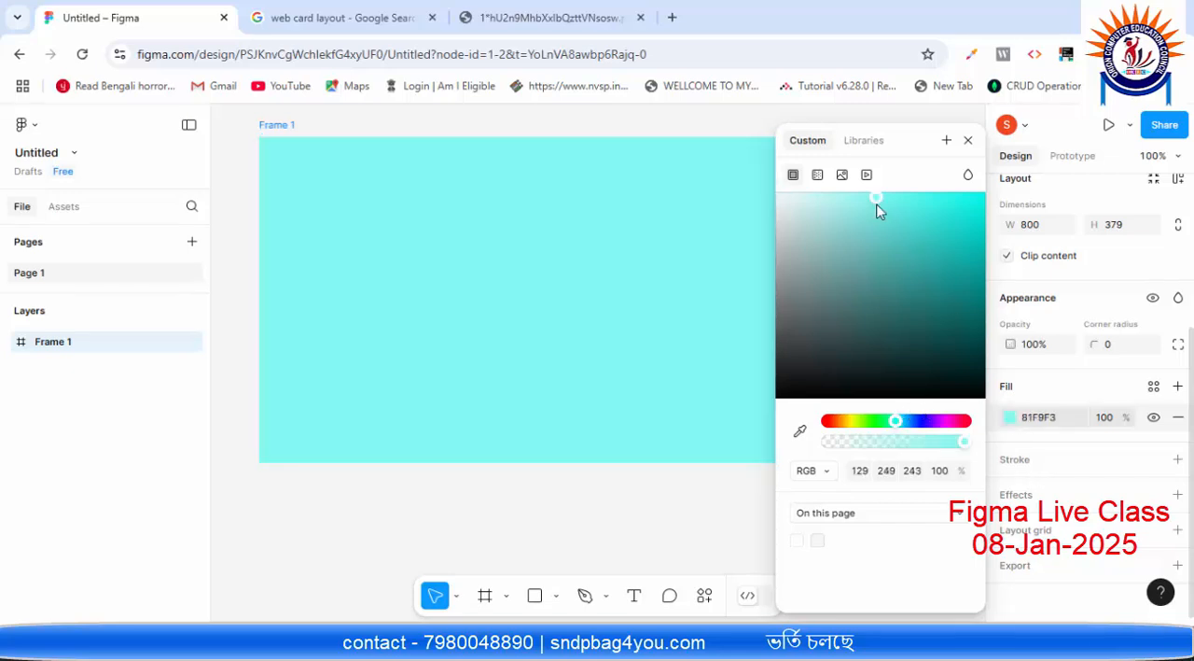
click(887, 214)
mouse_move(887, 213)
mouse_down()
mouse_move(871, 236)
mouse_move(872, 224)
mouse_up()
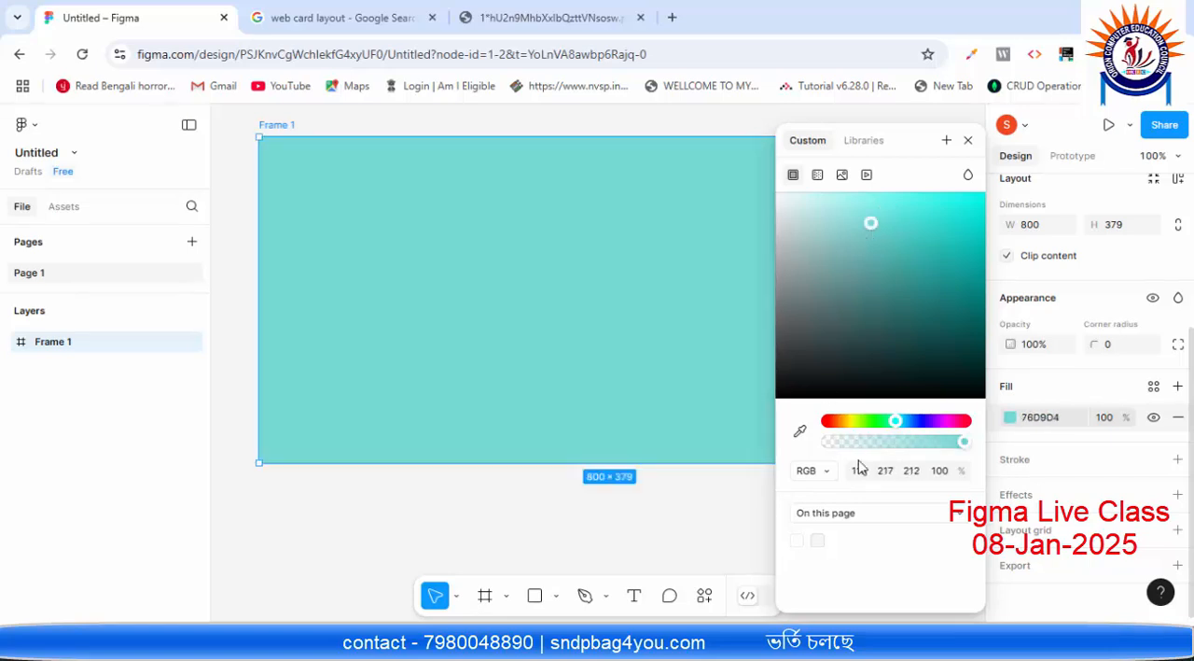
click(808, 470)
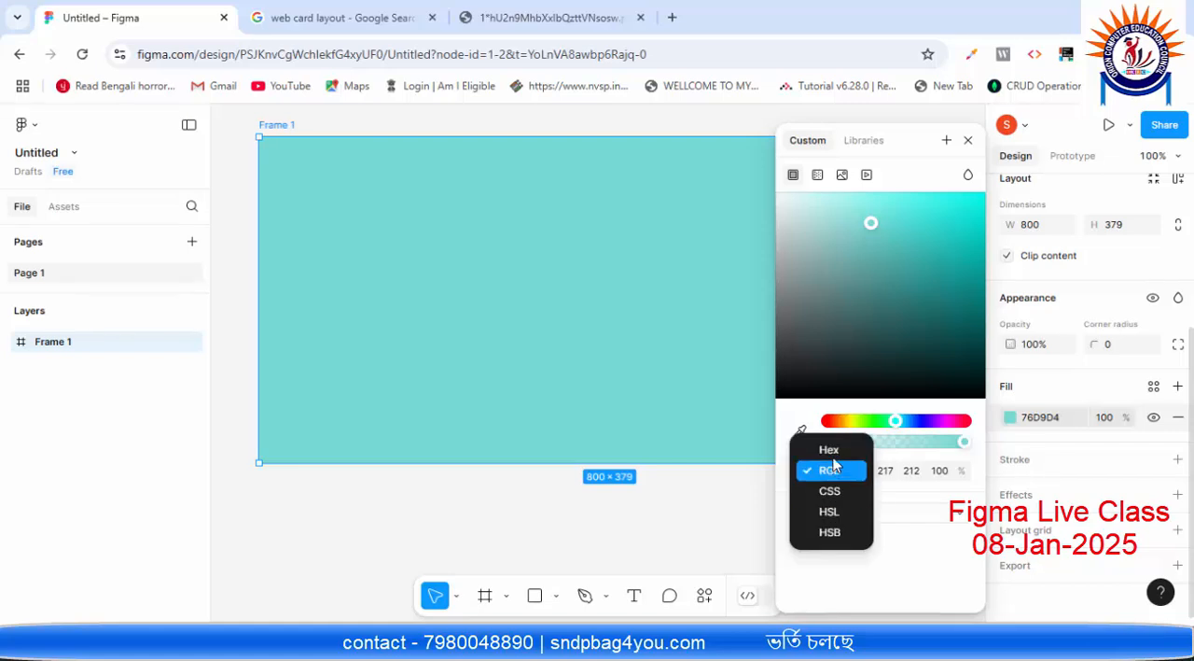
click(830, 449)
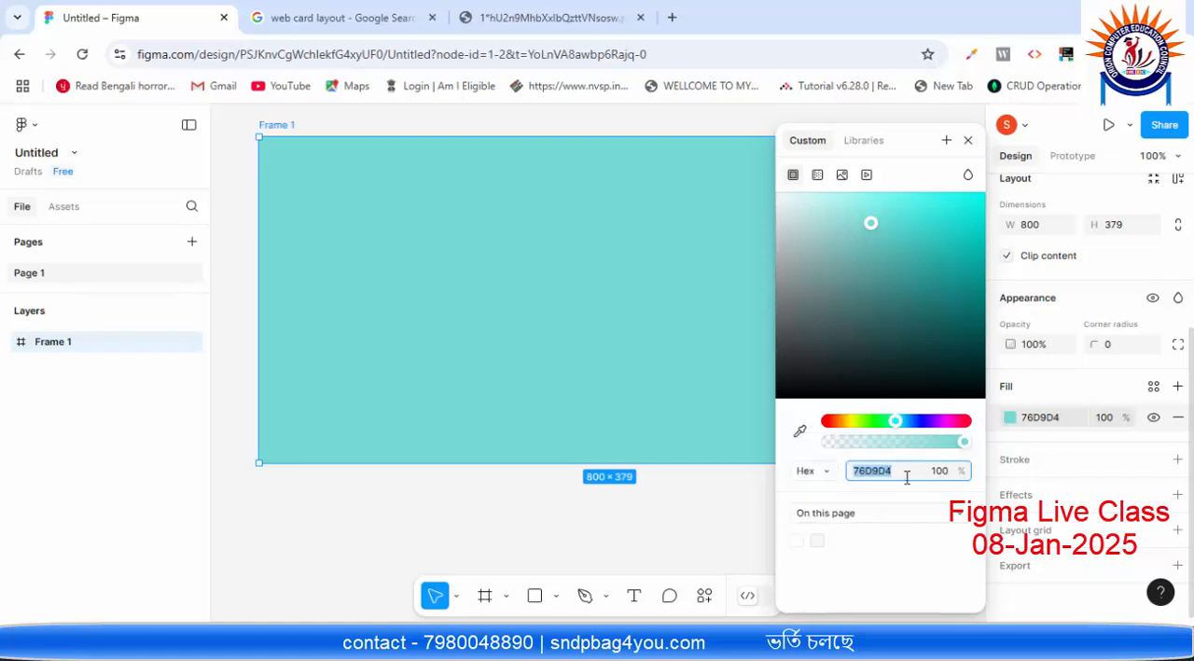
click(966, 140)
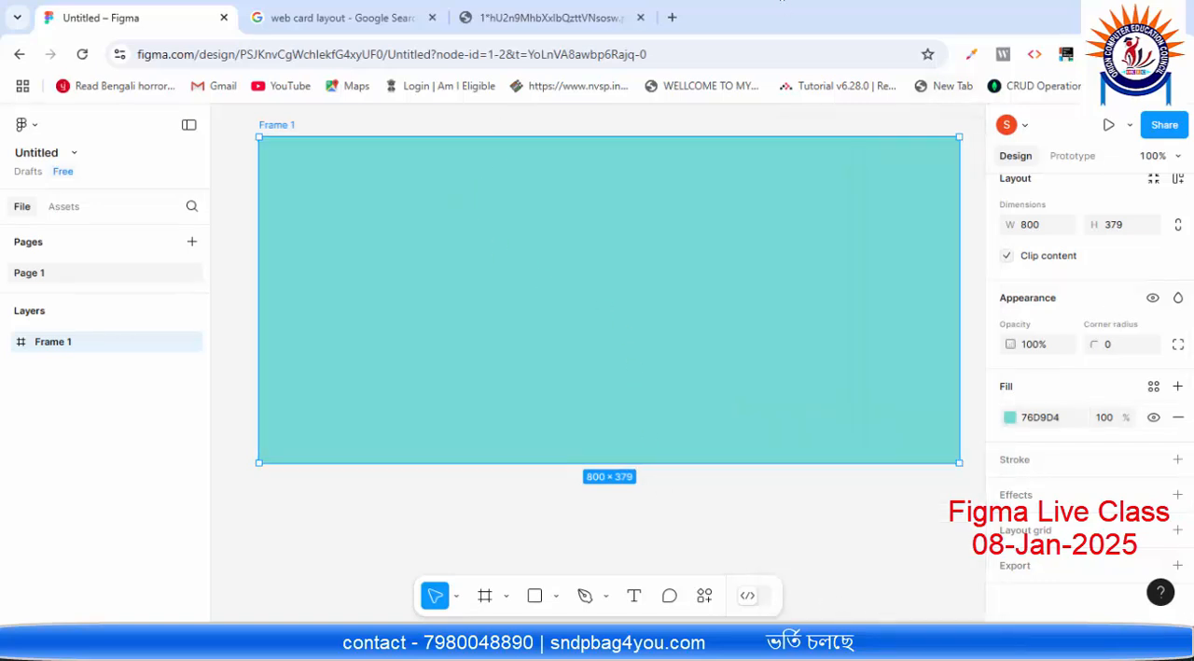
Step: Check the card sketch in Paint, return to Figma and draw the first card as a rectangle about 253 × 321 near the frame's left edge
key(alt+Tab)
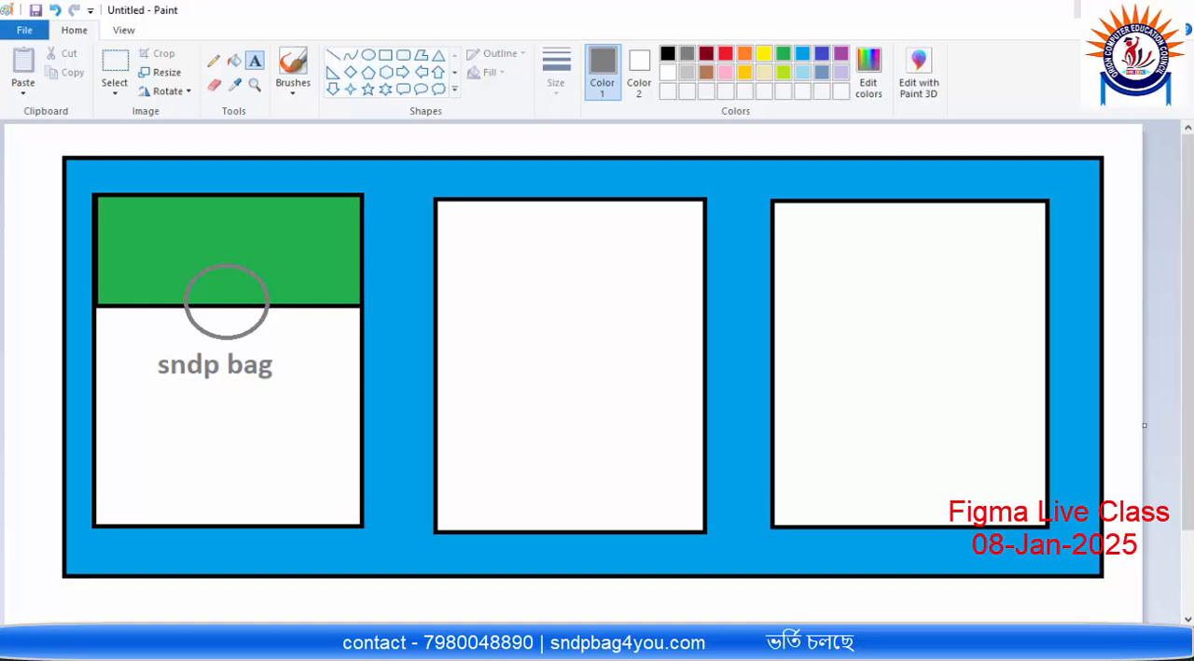
key(alt+Tab)
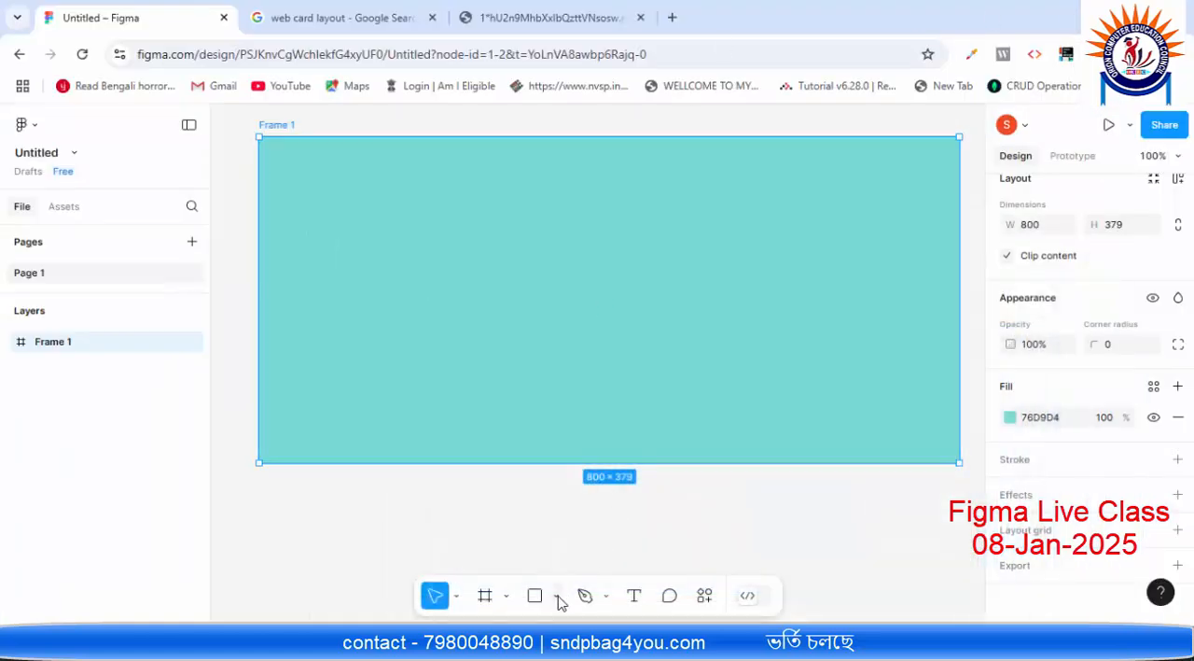
click(506, 596)
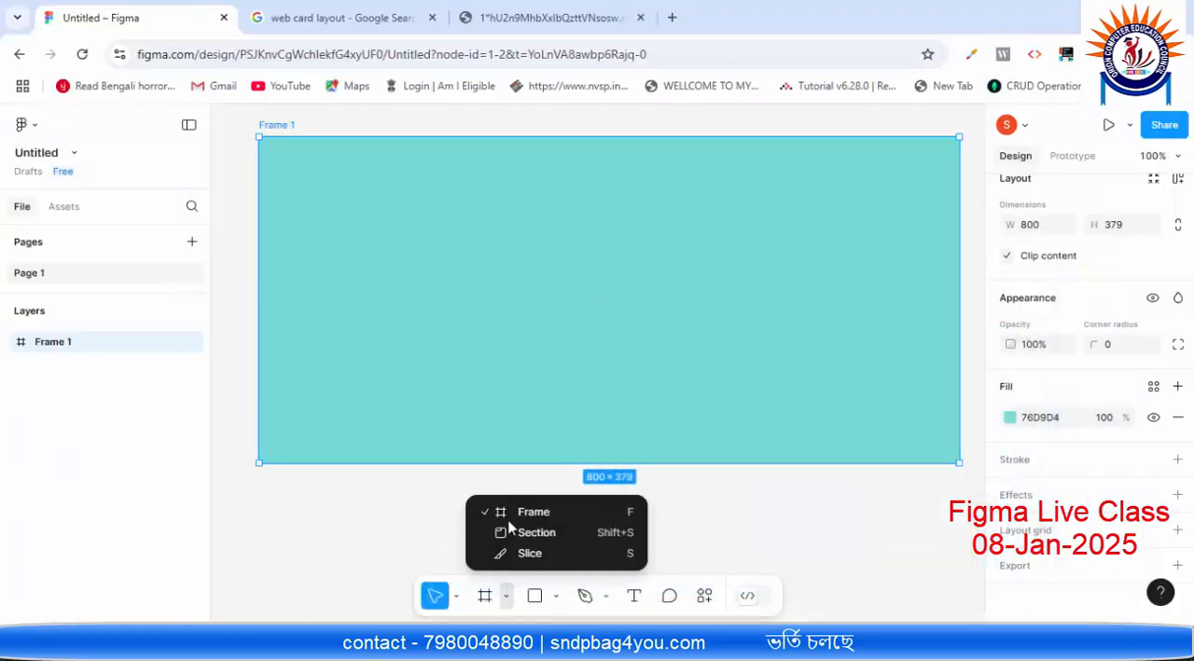
click(556, 596)
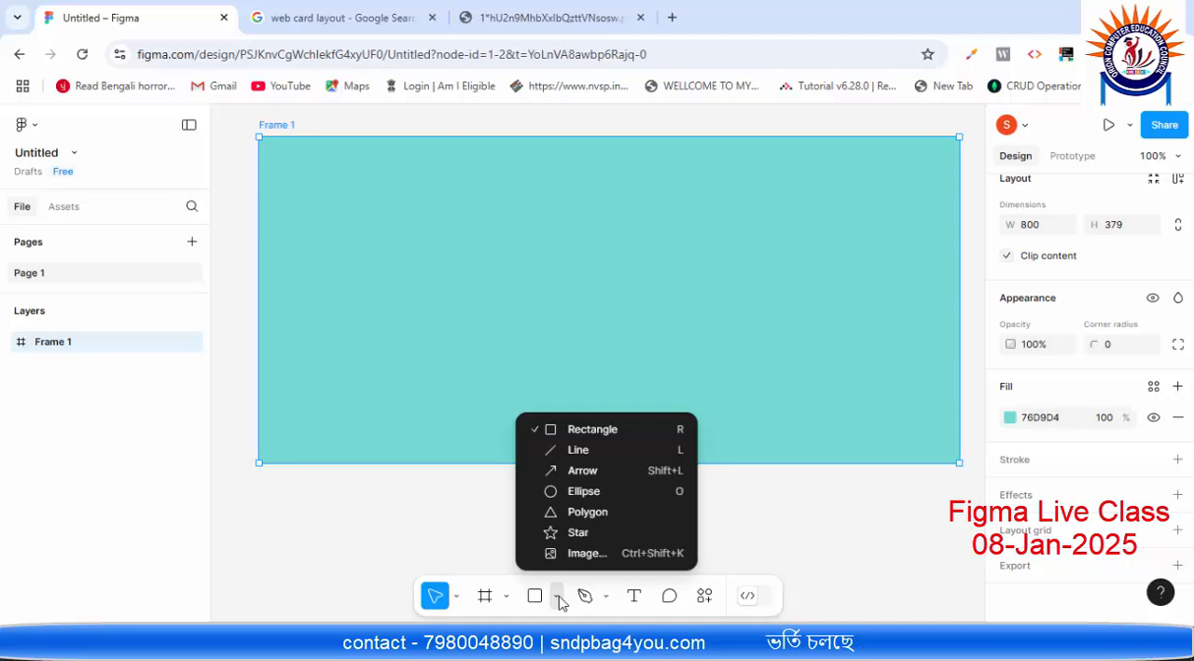
click(611, 436)
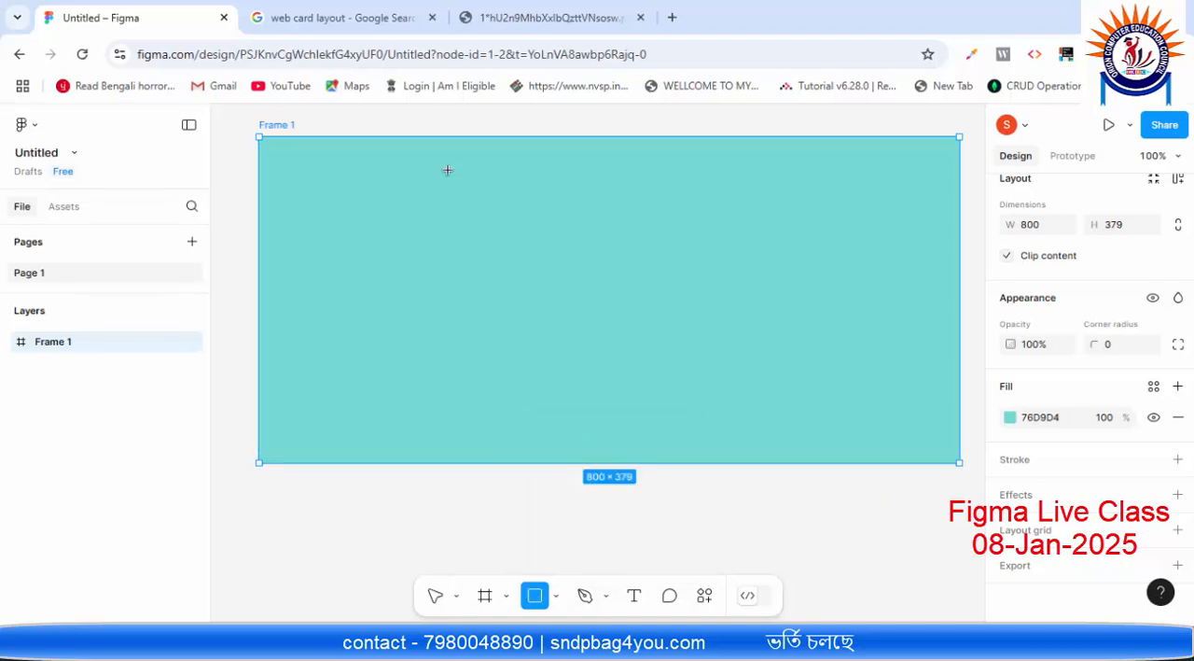
drag(291, 155, 514, 432)
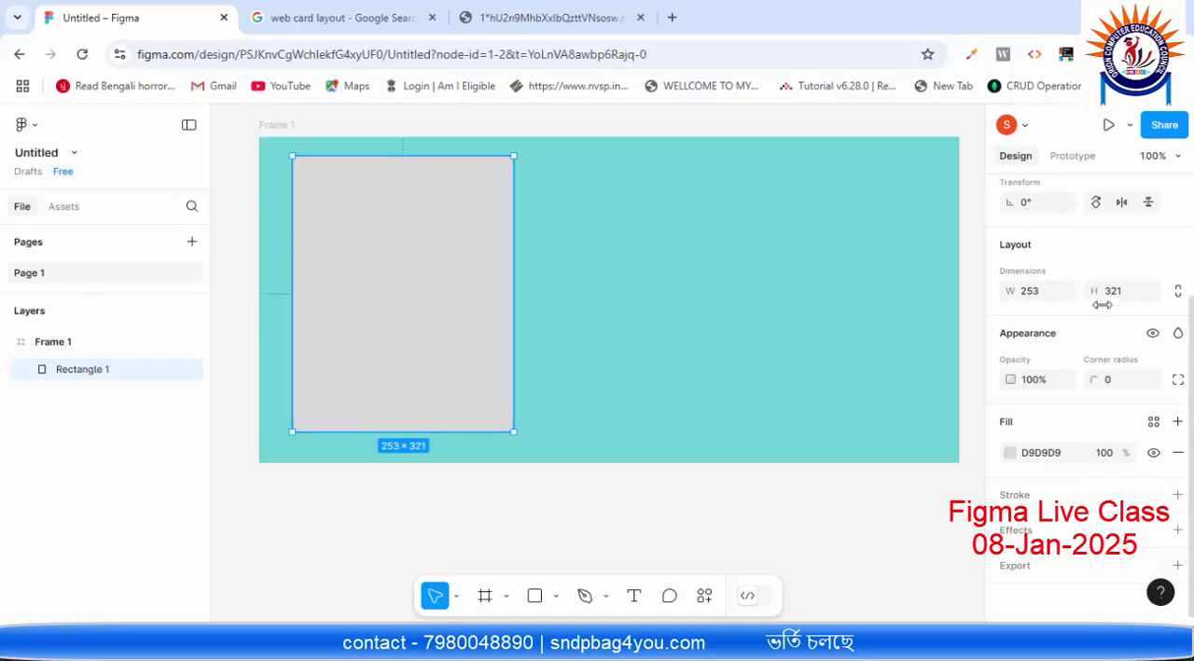
Step: Set the first card rectangle's width to 300
scroll(1054, 369, up, 2)
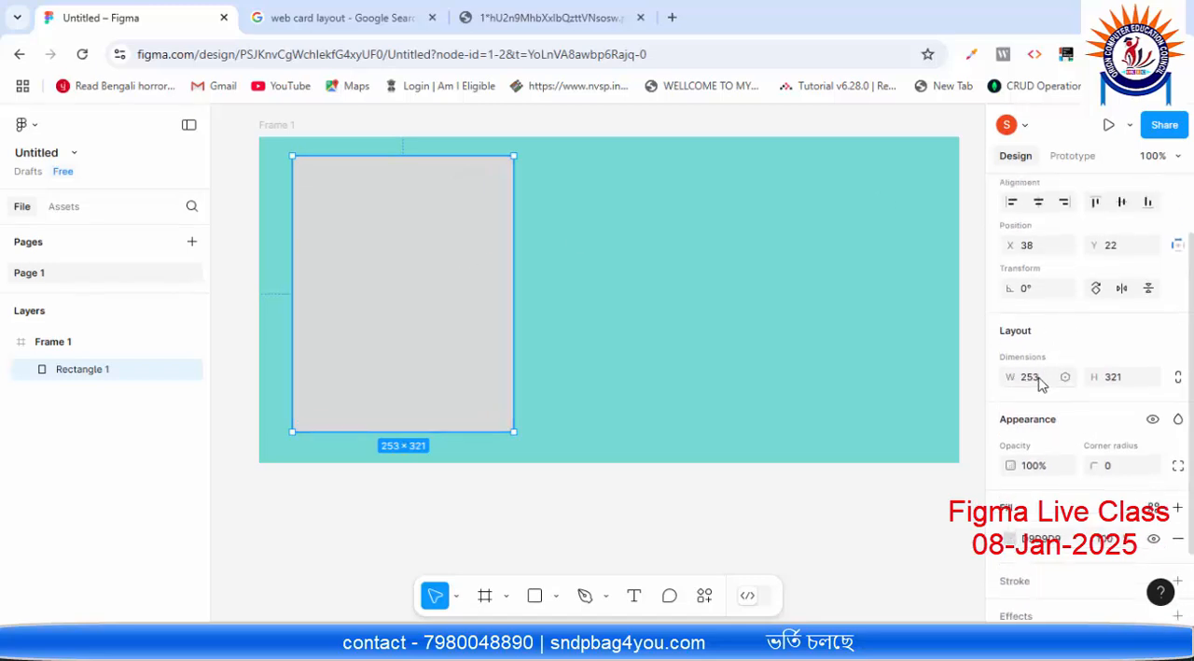
click(1037, 377)
text(300)
key(Return)
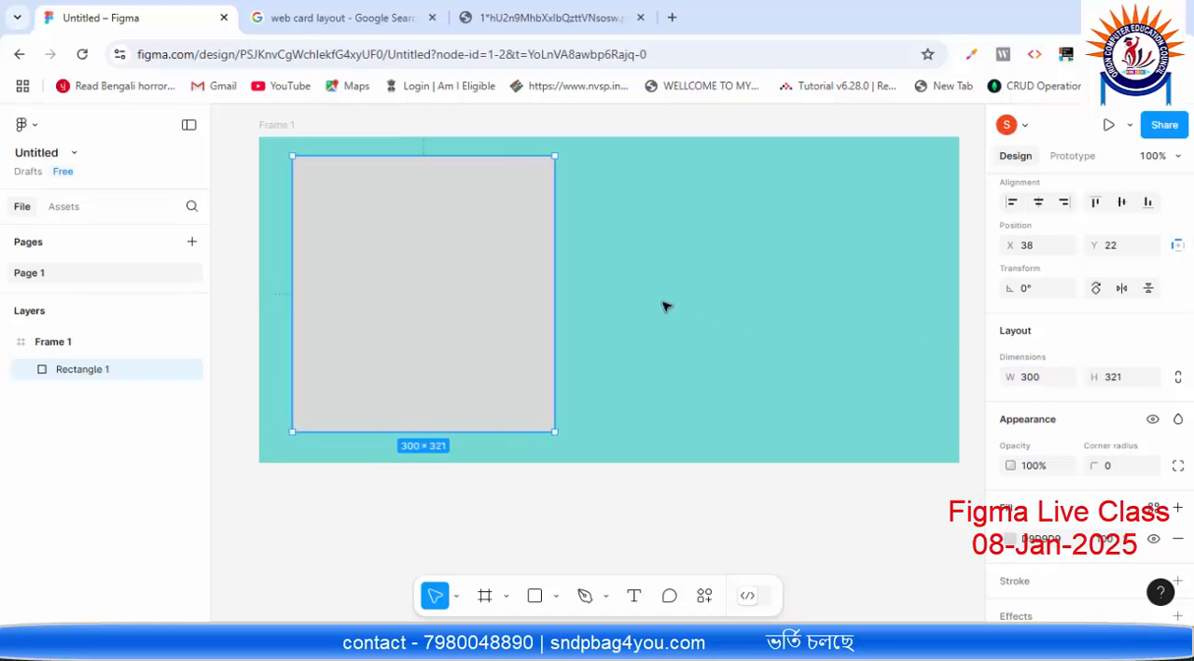
Step: Set the first card rectangle's width to 250 and its height to 300
click(1045, 384)
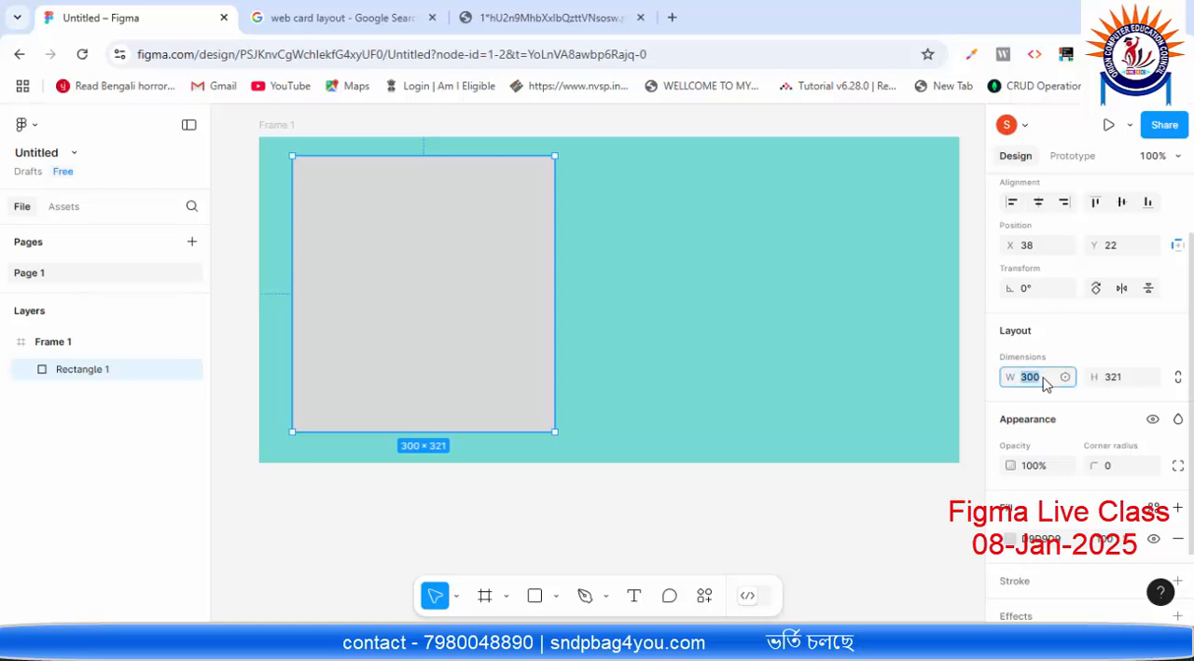
text(250)
key(Return)
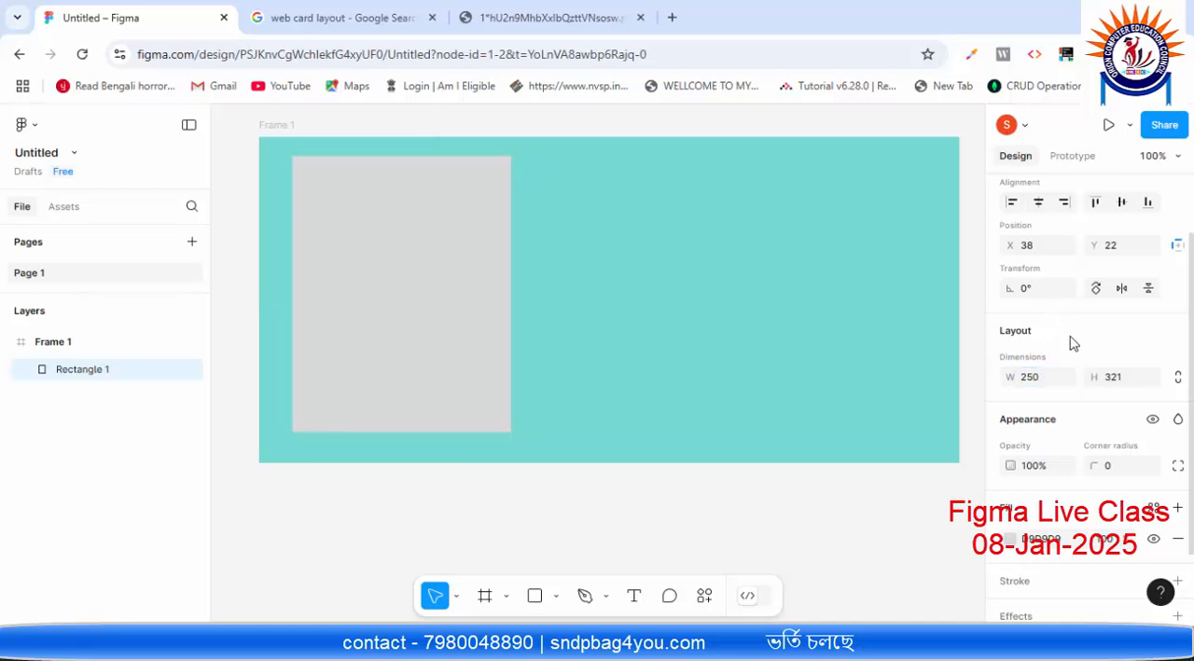
click(1132, 382)
text(300)
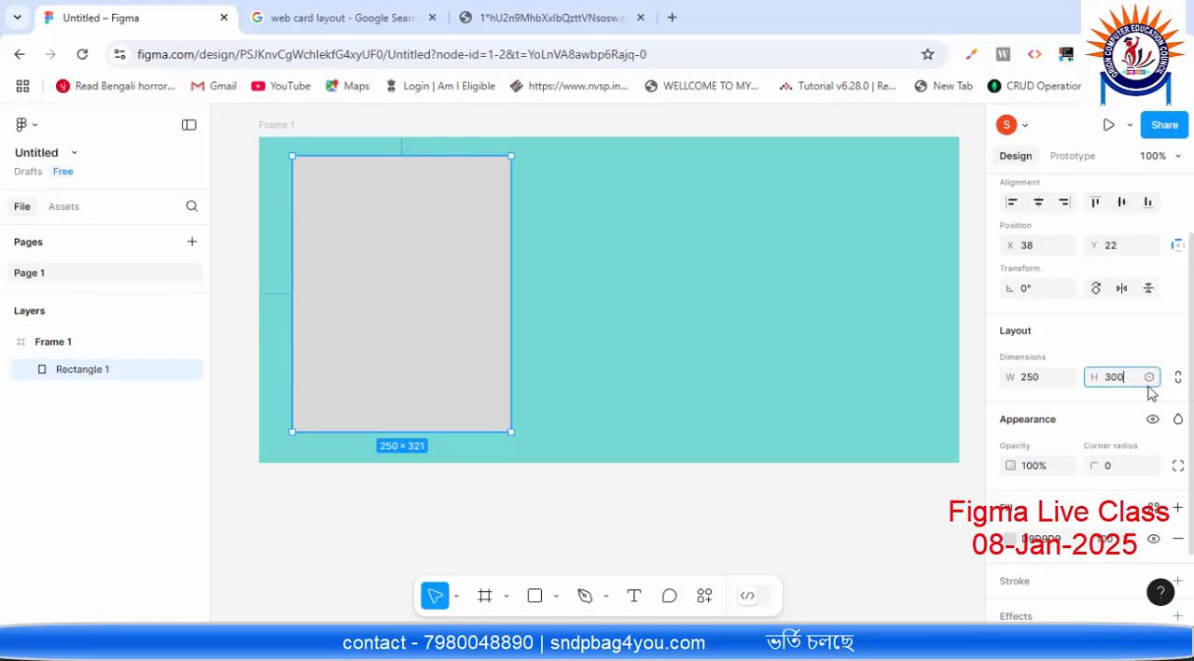
key(Return)
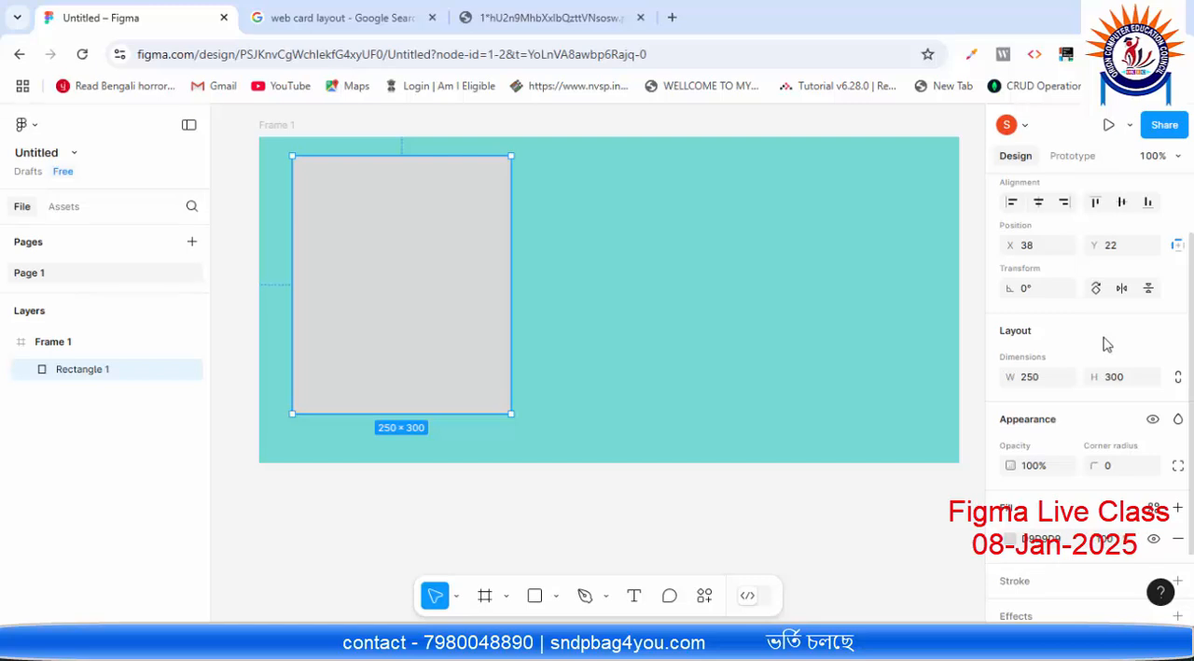
Step: Set the first card rectangle's height to 320 and deselect it
click(1129, 378)
text(320)
key(Return)
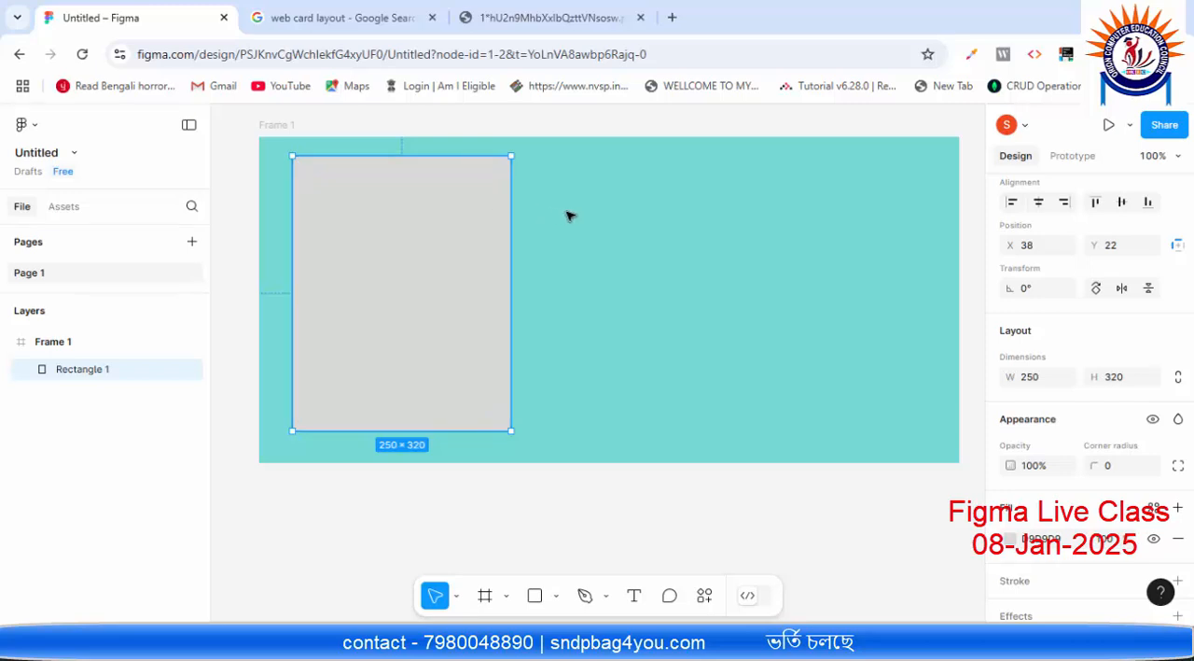
scroll(1093, 338, down, 3)
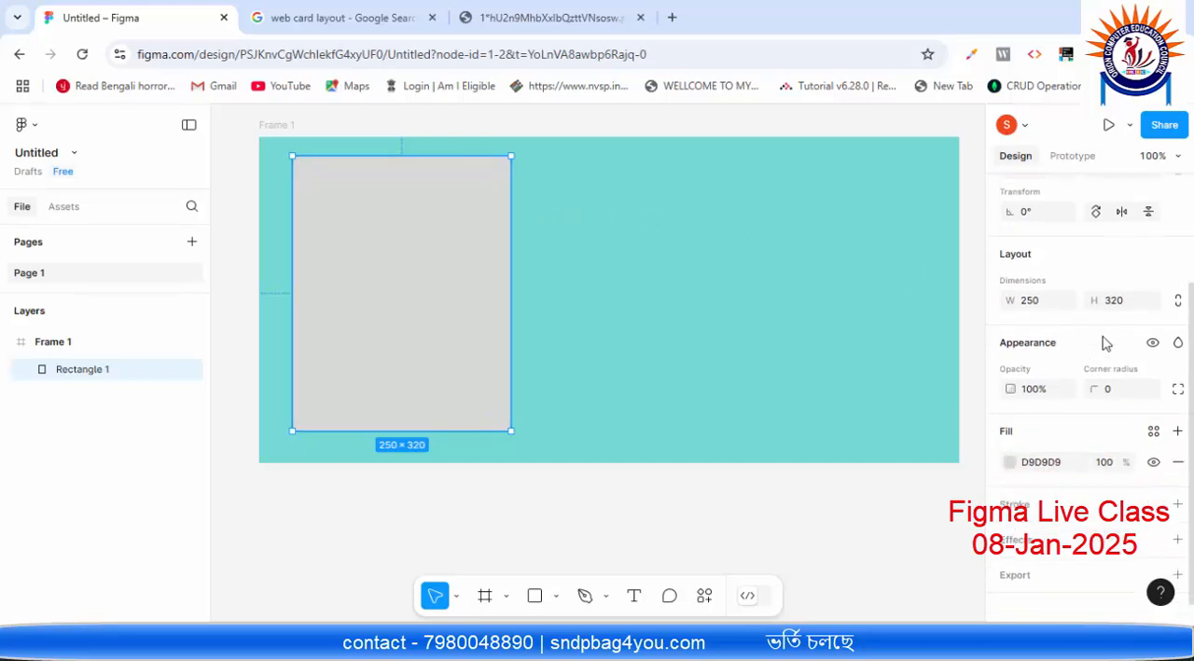
click(564, 218)
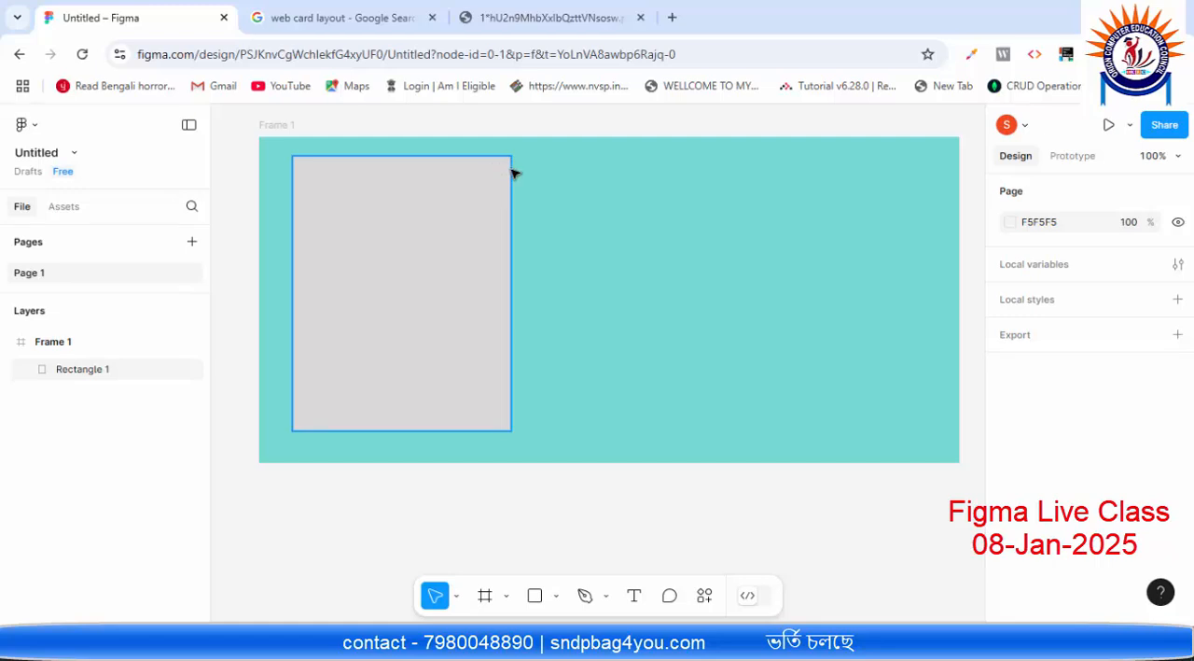
Step: Round the first card rectangle's corners with a radius of 5
click(488, 203)
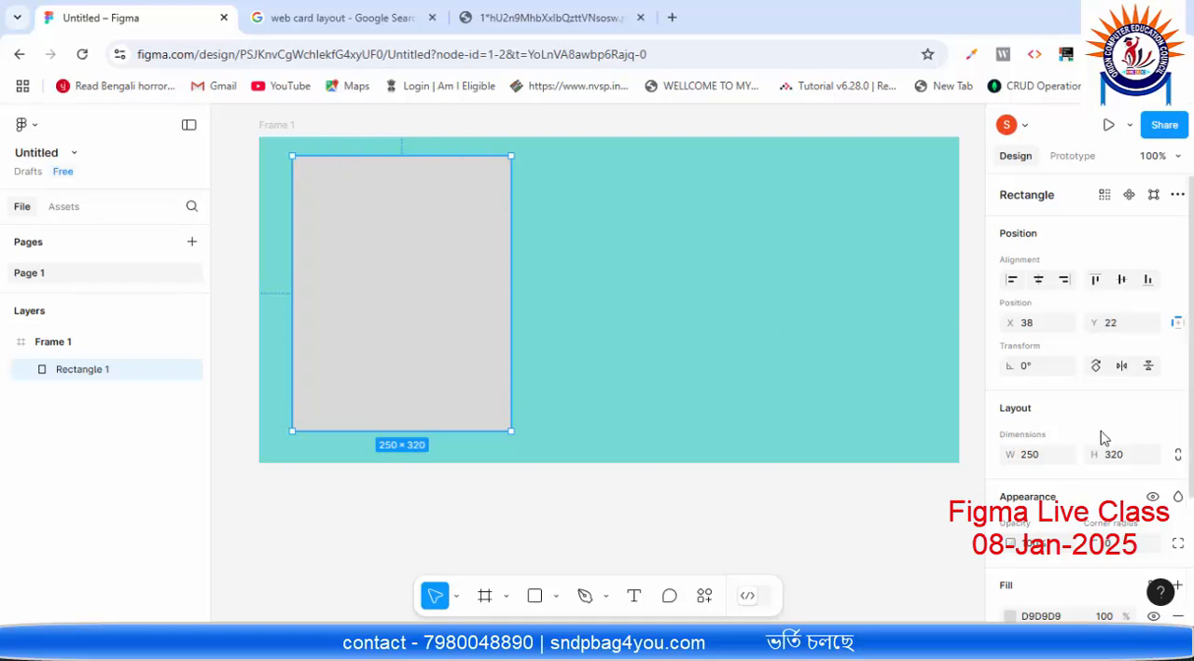
scroll(1092, 438, down, 3)
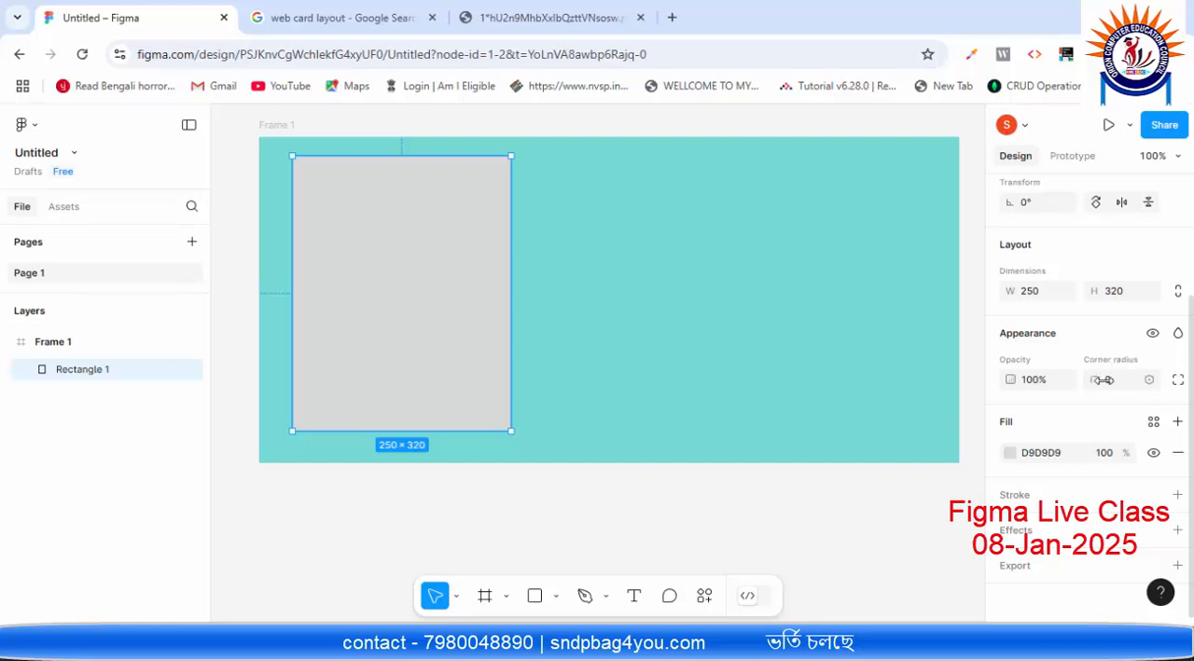
click(1119, 390)
click(922, 299)
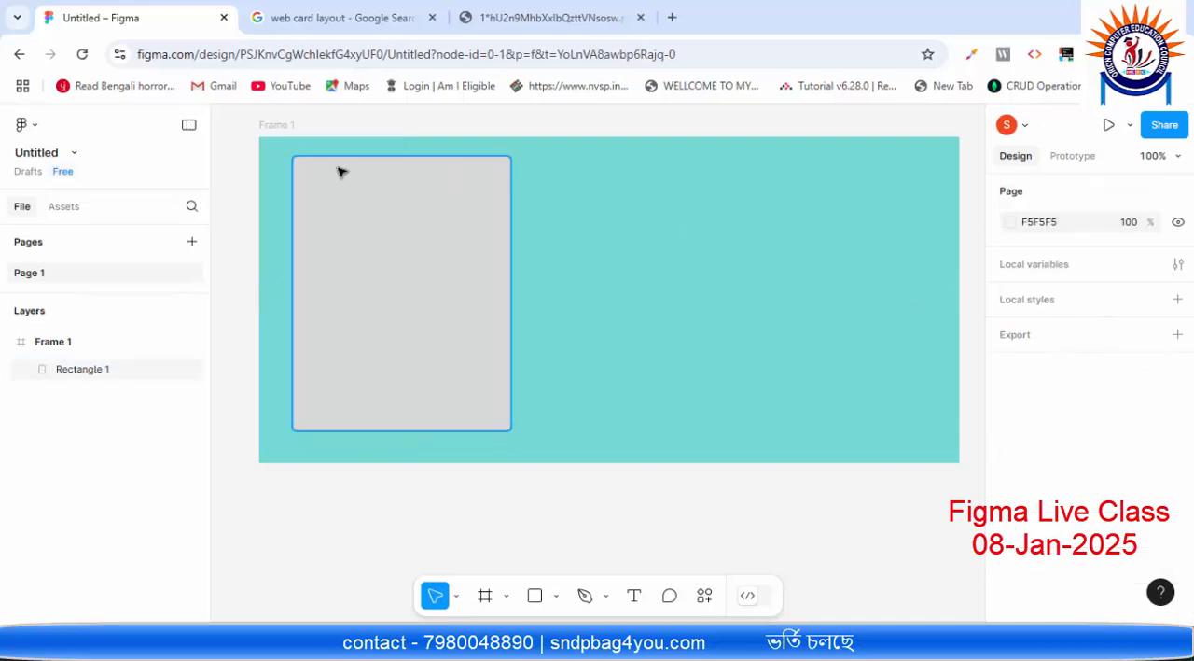
Step: Set the first card rectangle's corner radius to 10 and deselect it
click(493, 306)
scroll(1063, 504, down, 2)
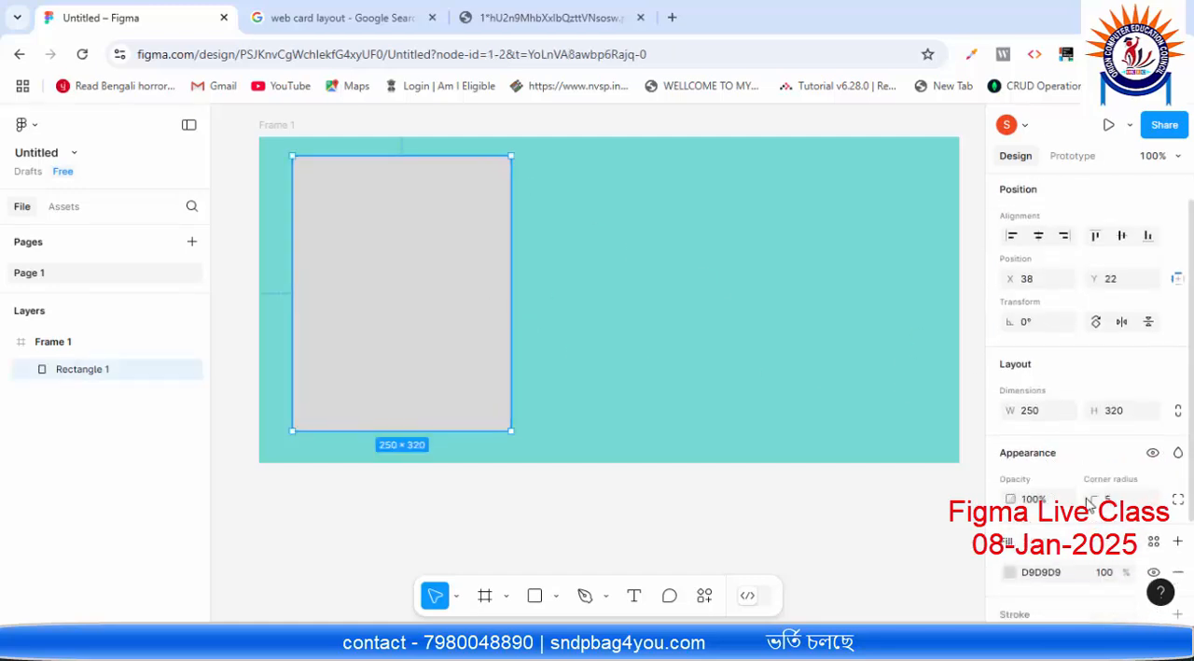
click(1119, 458)
text(10)
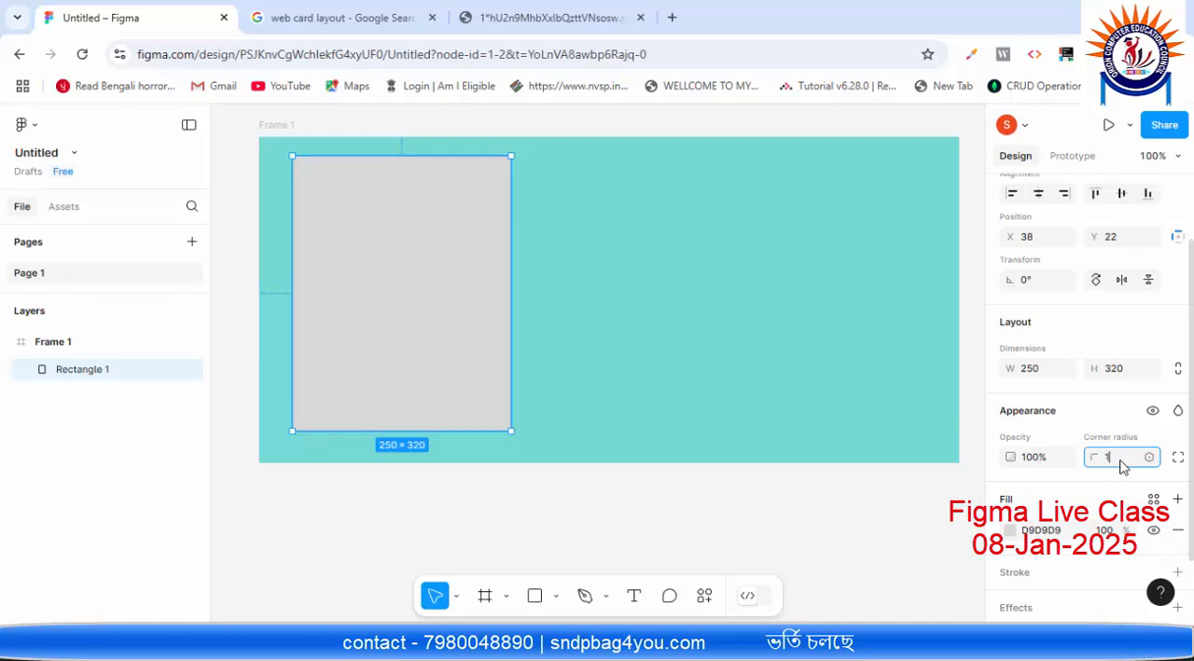
click(589, 325)
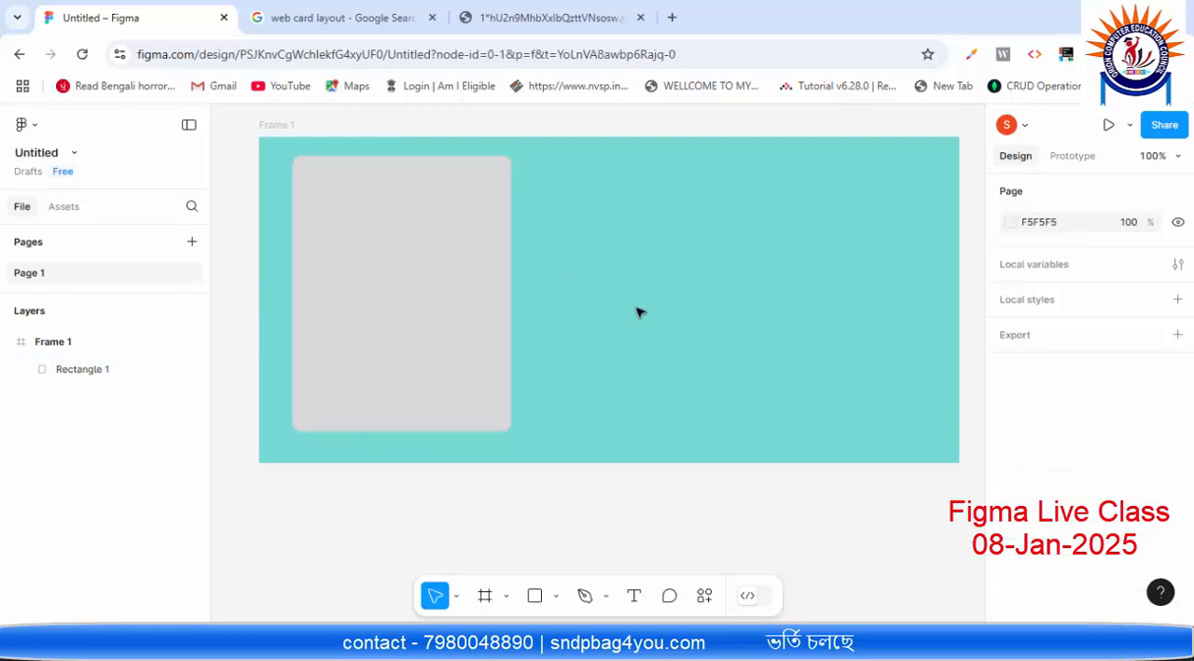
Step: Change the first card rectangle's fill to the pale pink FFEDED
click(488, 328)
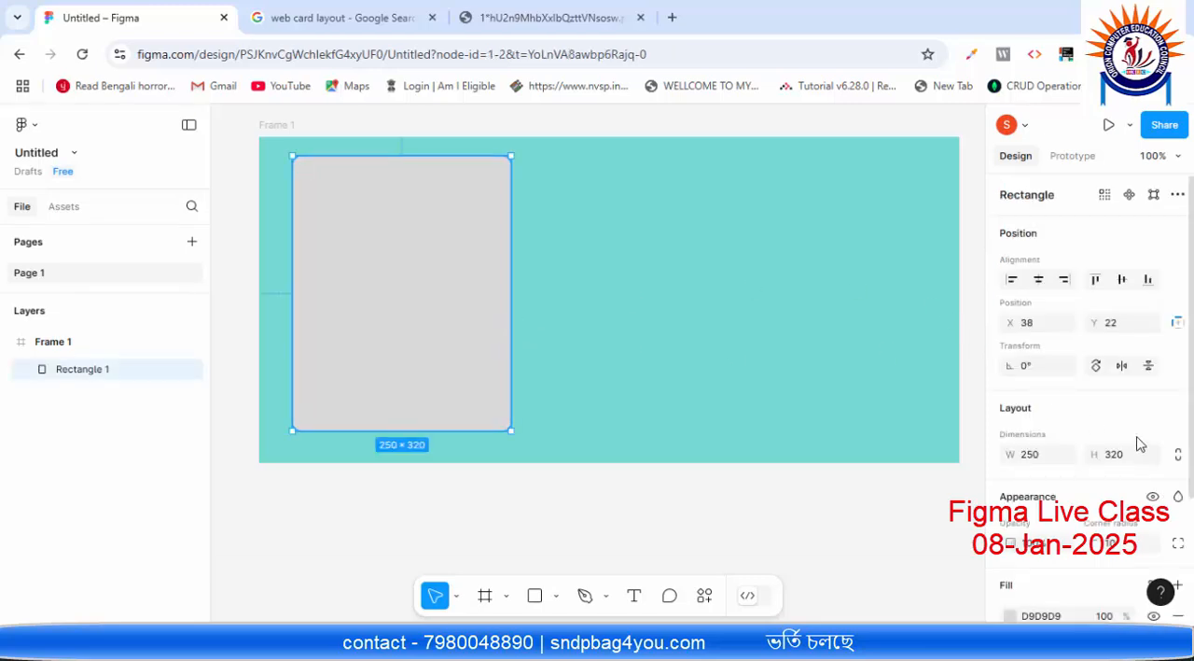
scroll(1148, 448, down, 2)
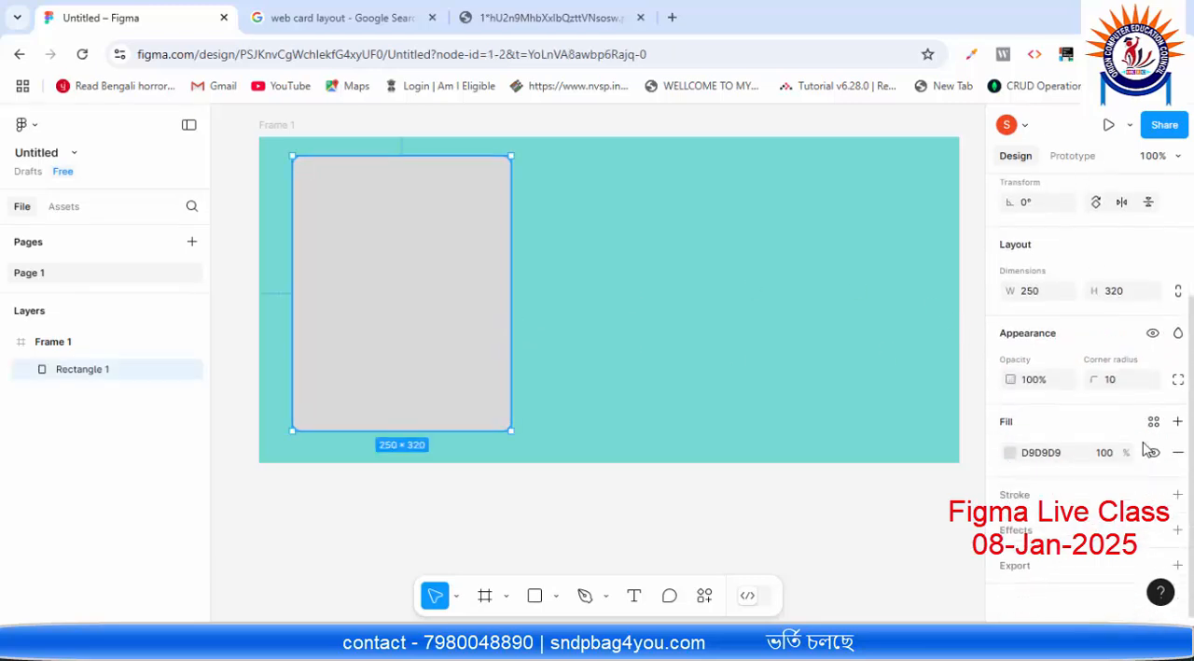
click(1013, 454)
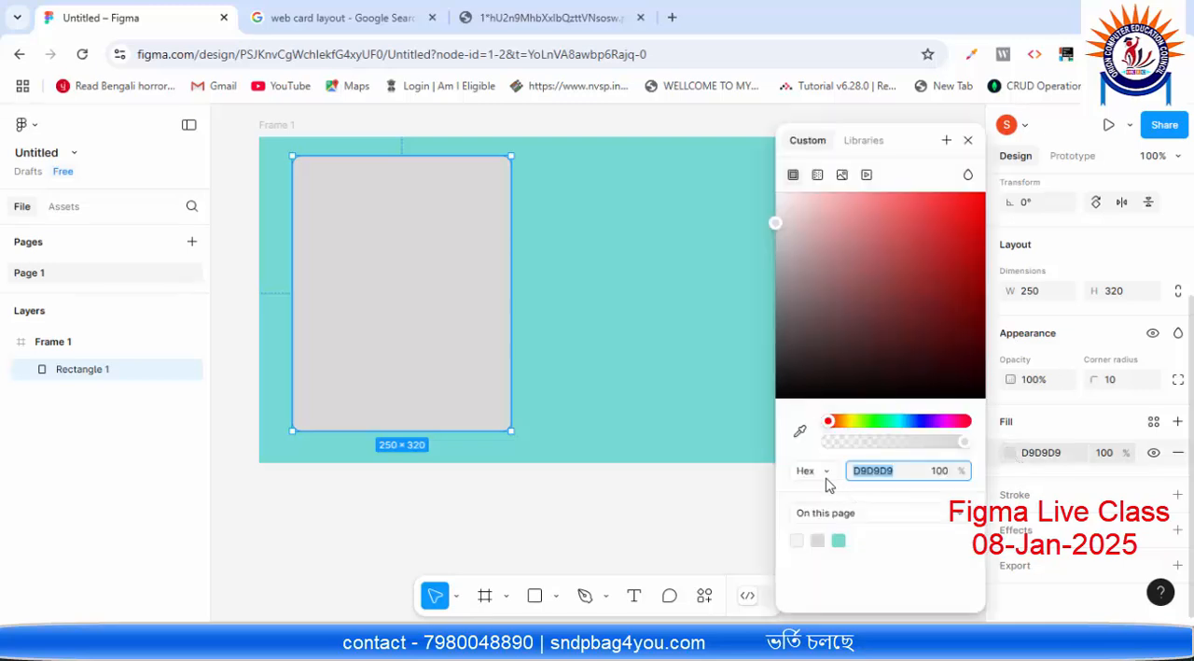
text(FFEDED)
key(Return)
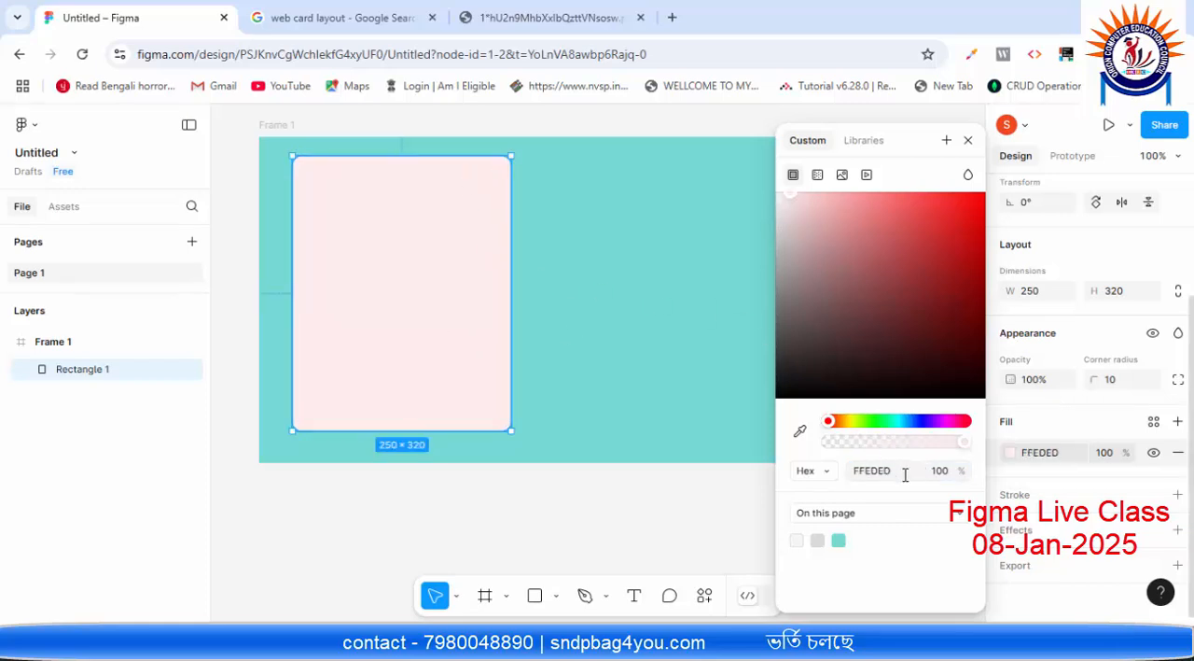
click(969, 140)
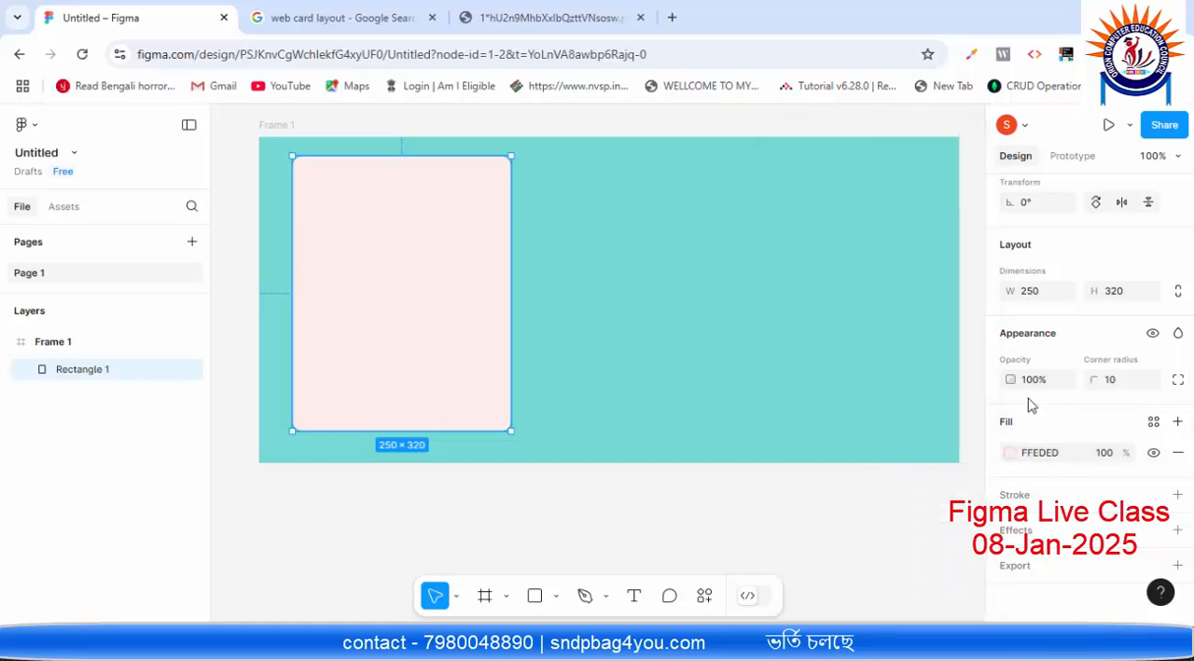
Step: Set the first card rectangle's fill to white, FFFFFF
click(1068, 457)
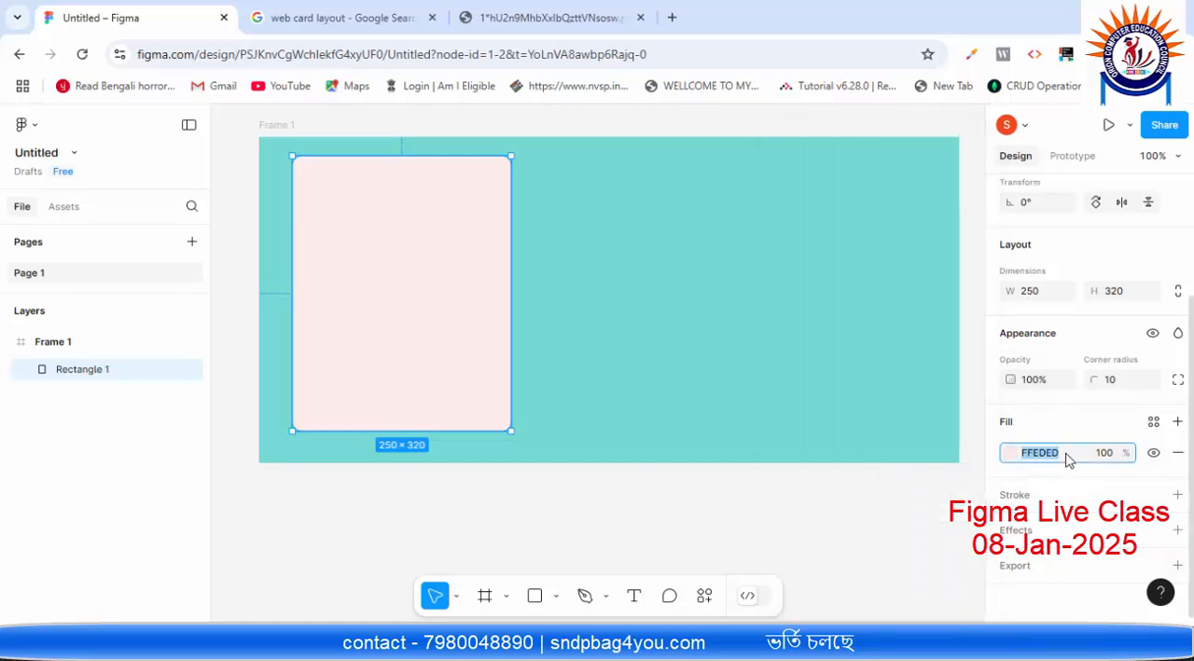
text(ffffff)
key(Return)
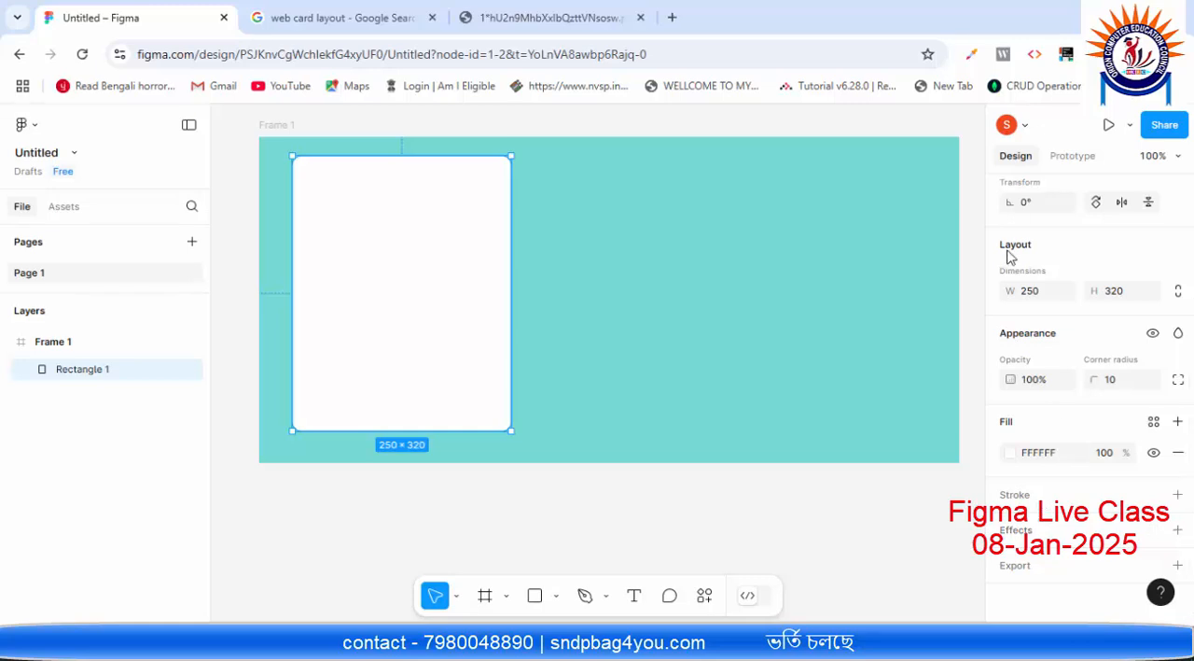
Step: Add a drop shadow effect to the first card rectangle and set its X offset to 2
click(1019, 532)
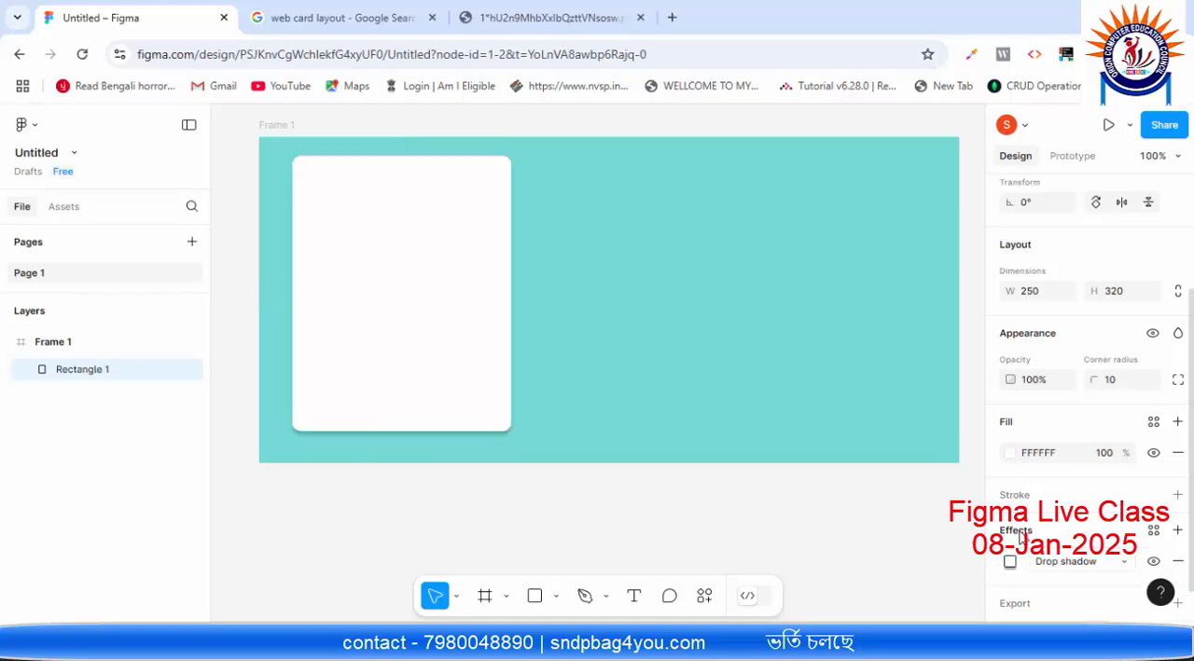
scroll(1049, 582, down, 1)
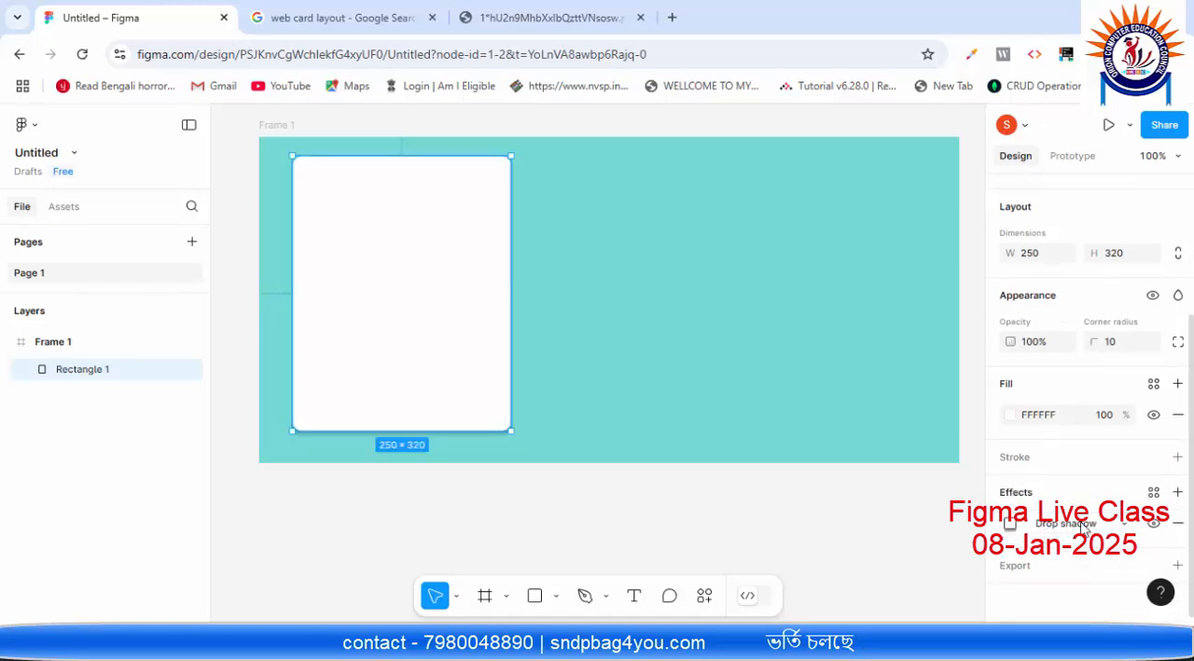
click(1008, 525)
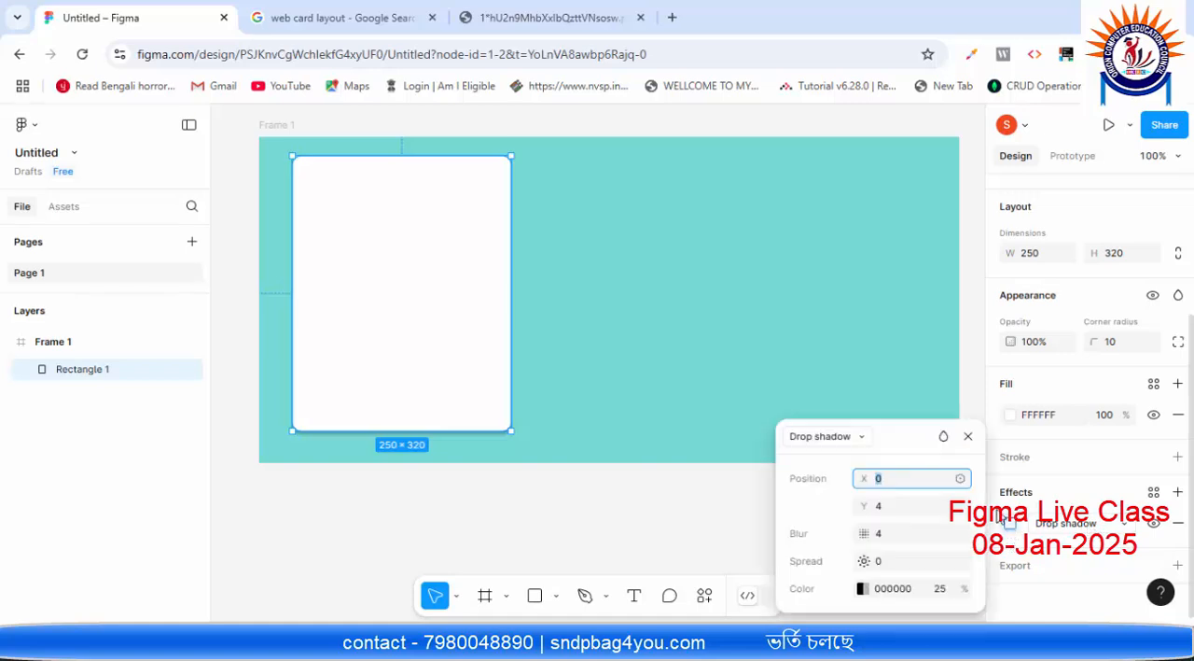
click(891, 484)
drag(890, 479, 870, 480)
text(2)
click(883, 506)
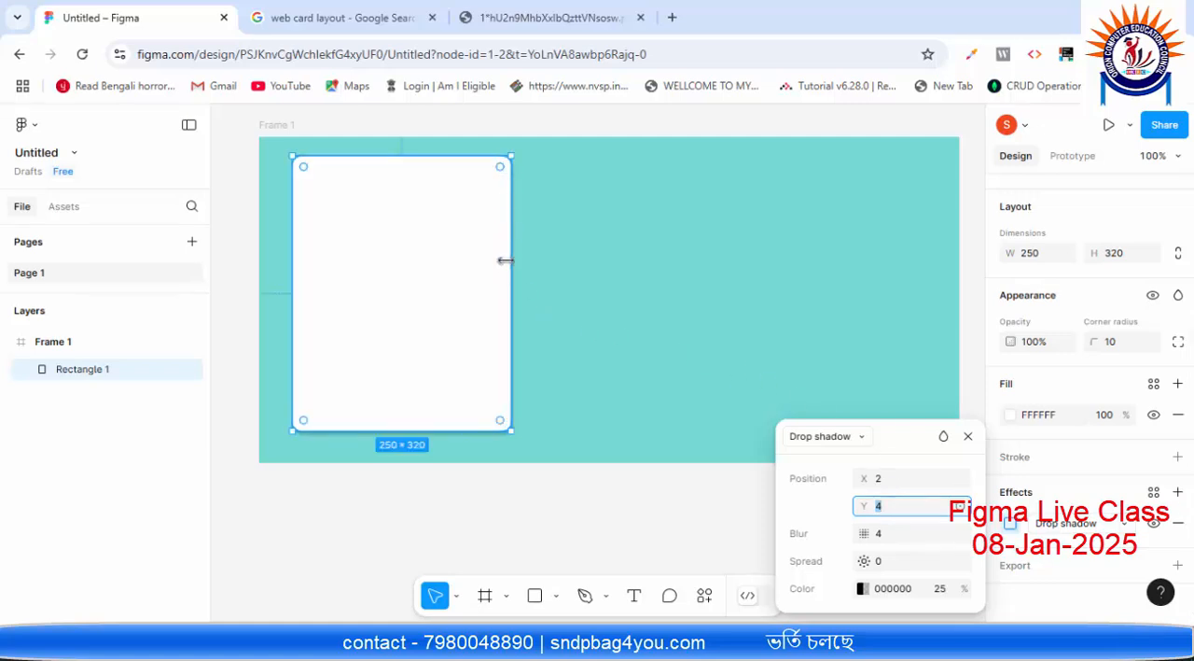
Step: Set the card's drop shadow blur to 3 and spread to 1, check its colour settings and close the effect settings
click(886, 533)
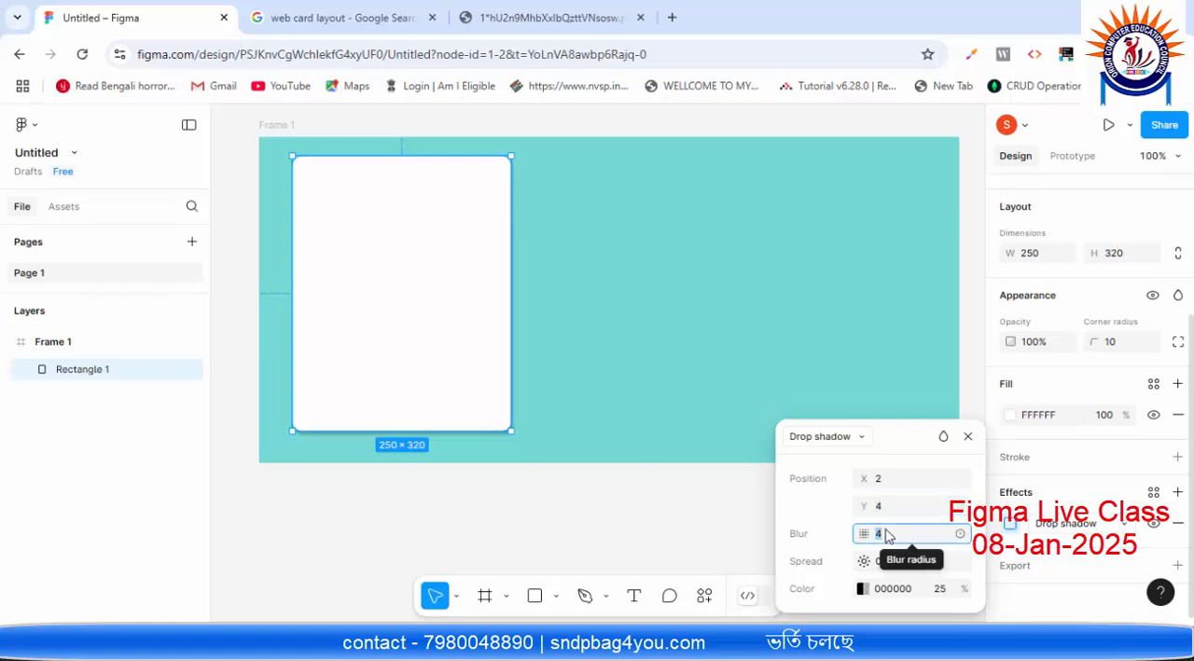
text(3)
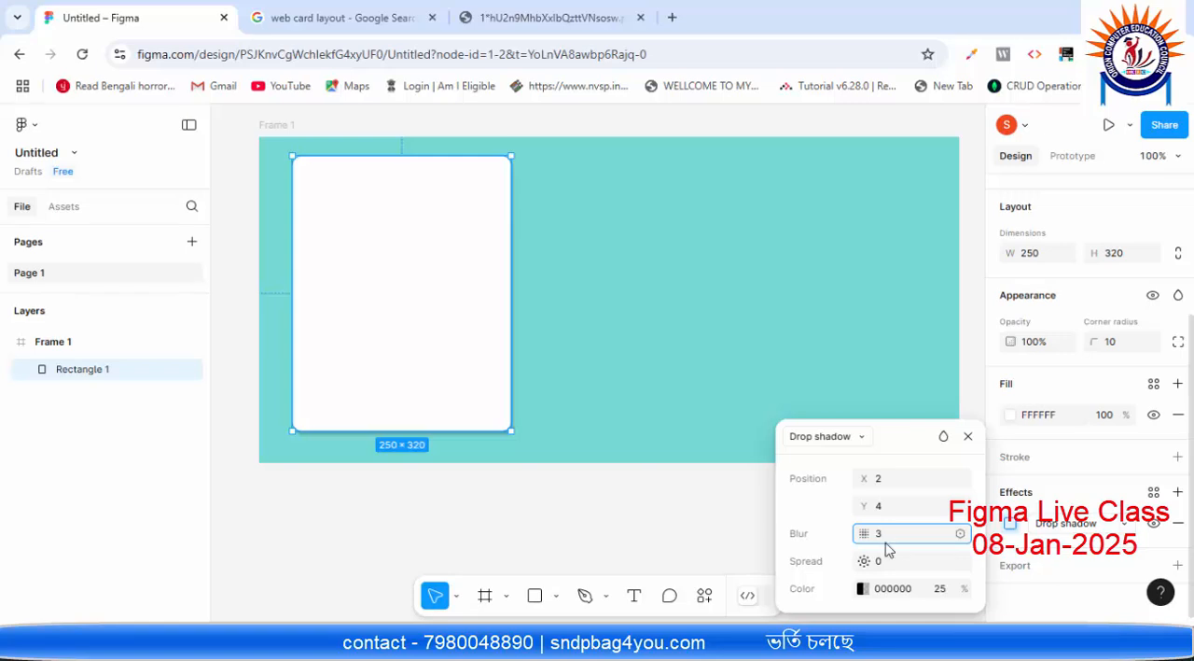
click(887, 564)
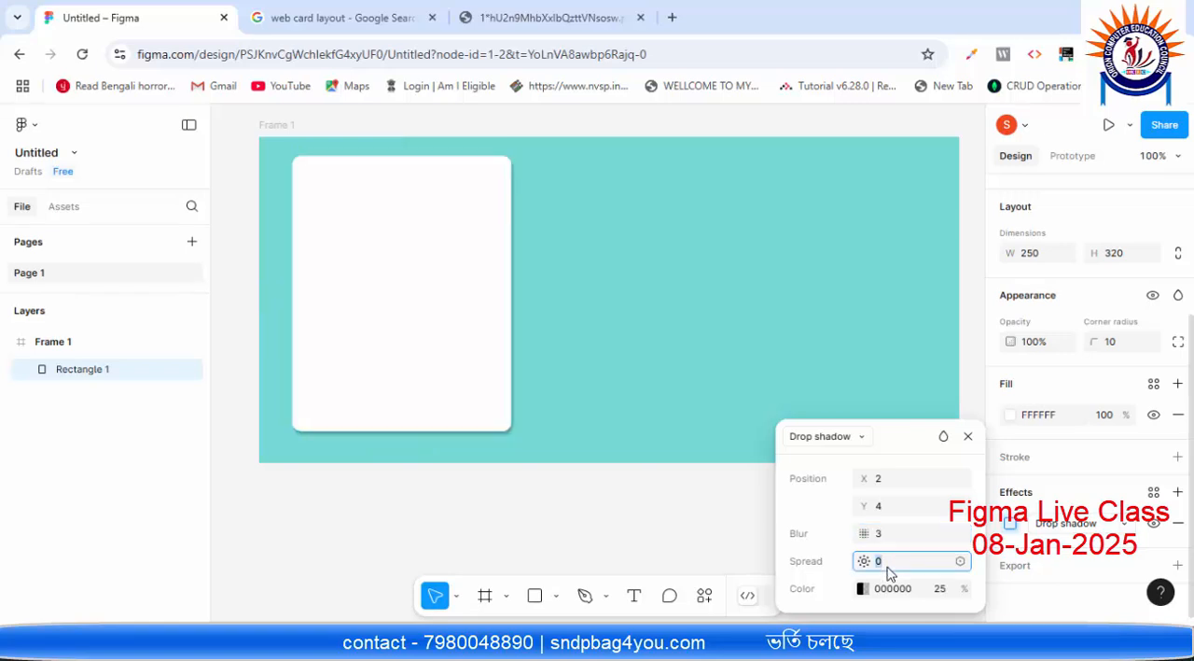
text(1)
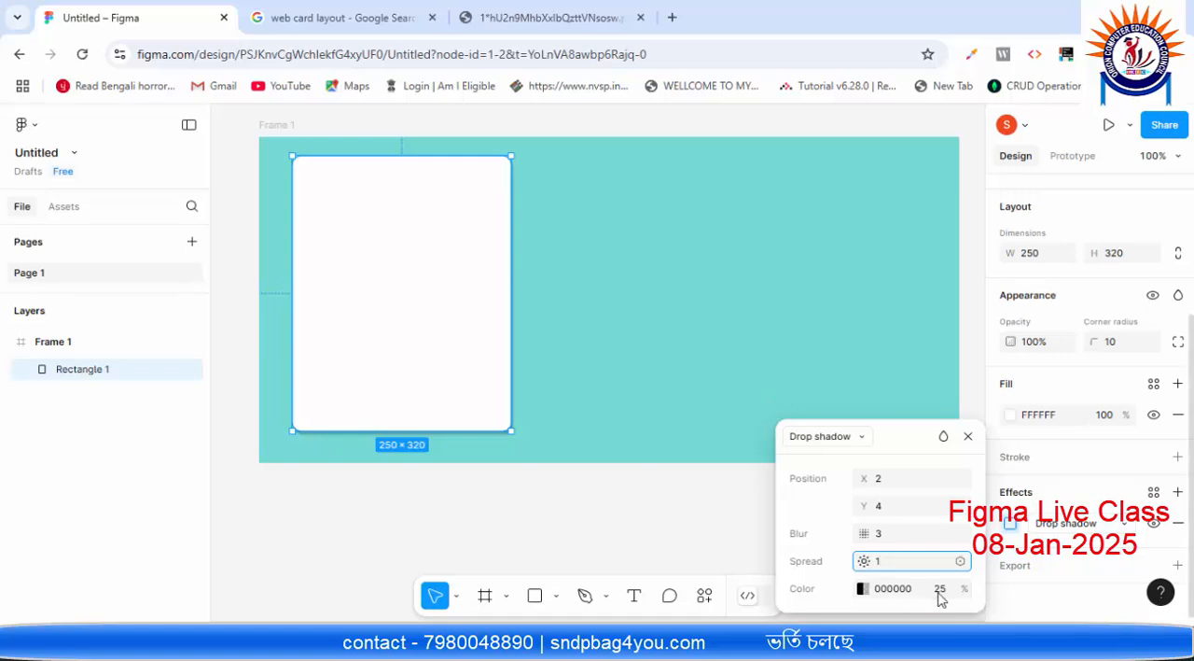
click(863, 589)
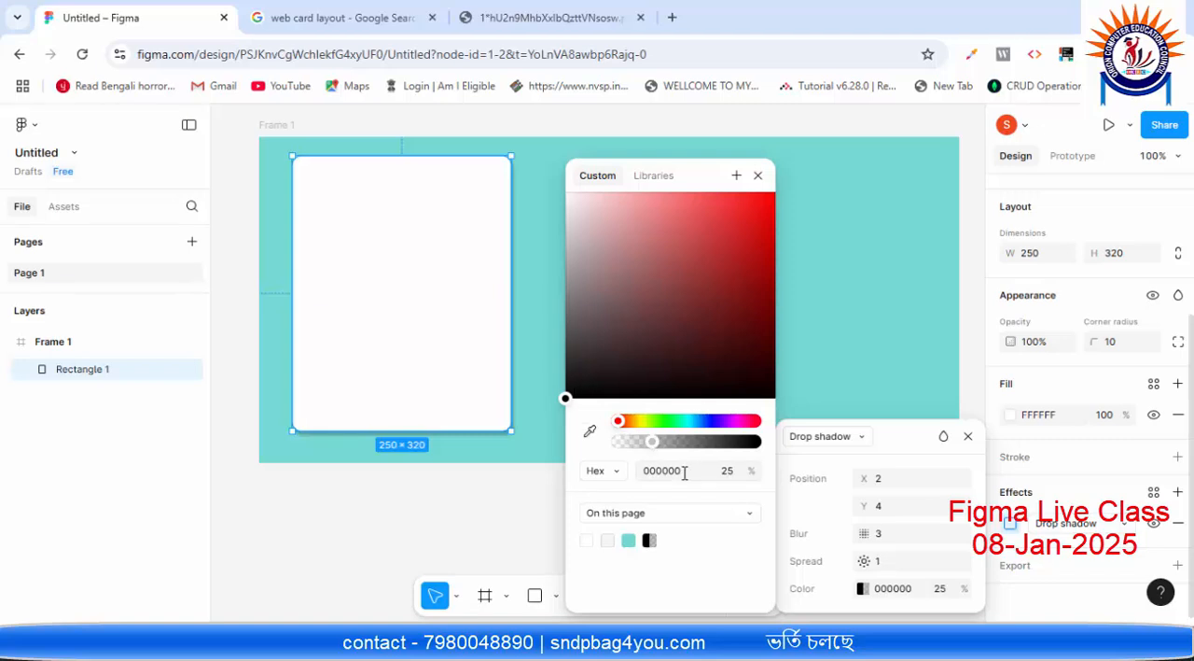
click(757, 176)
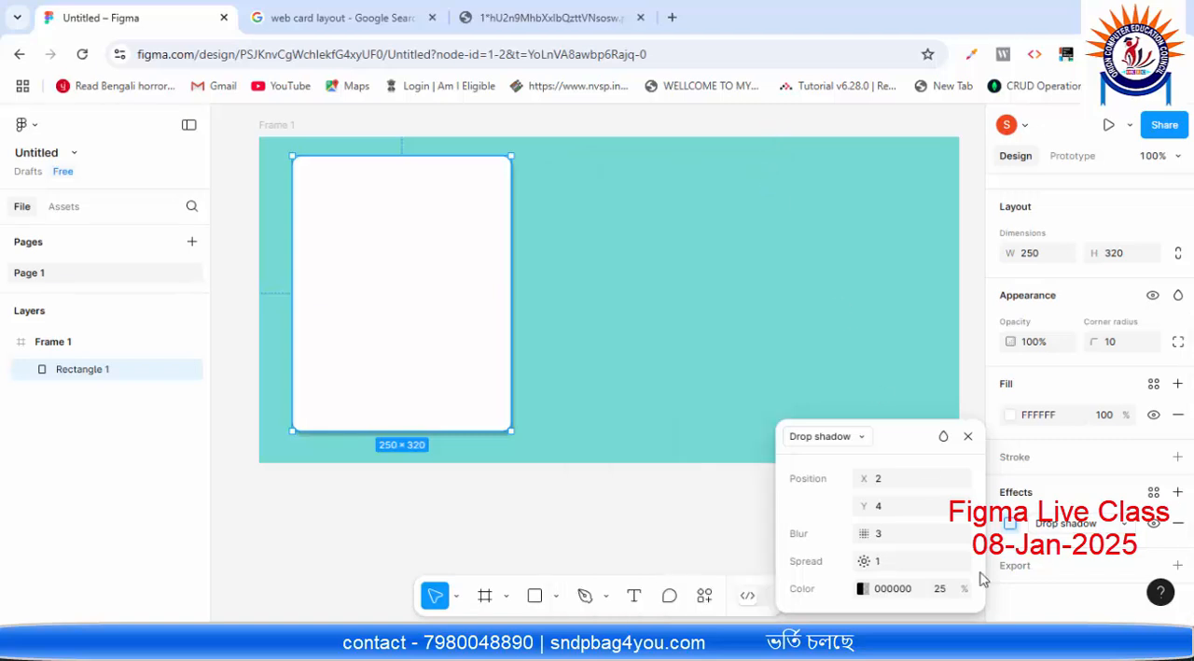
click(913, 597)
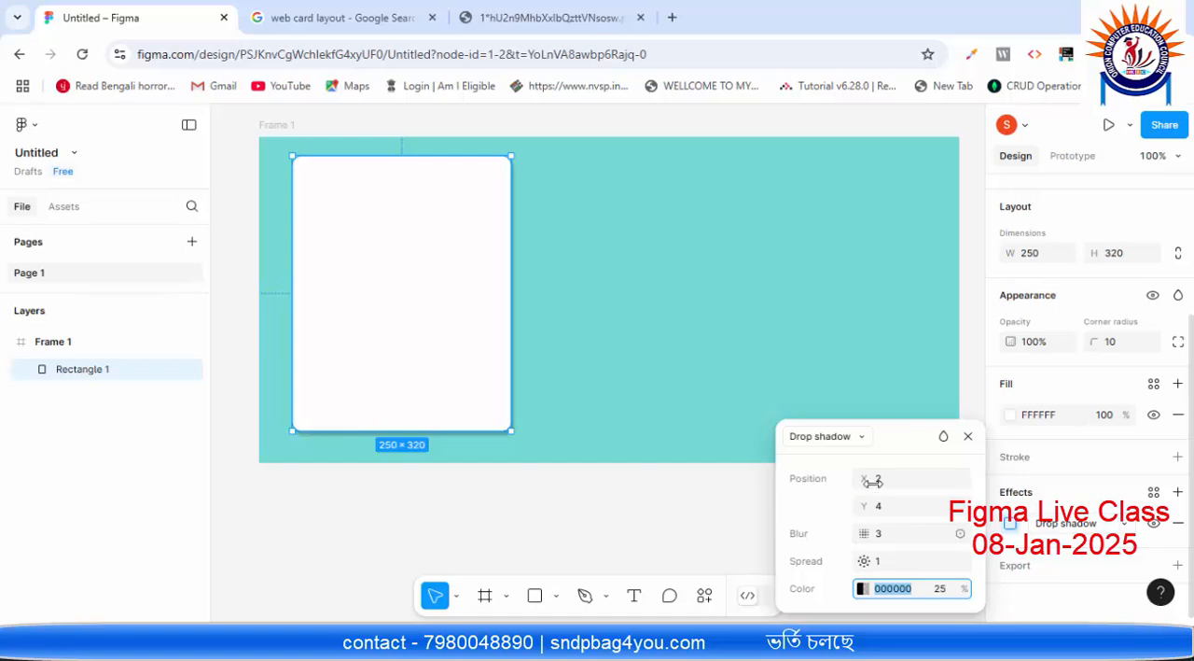
click(972, 439)
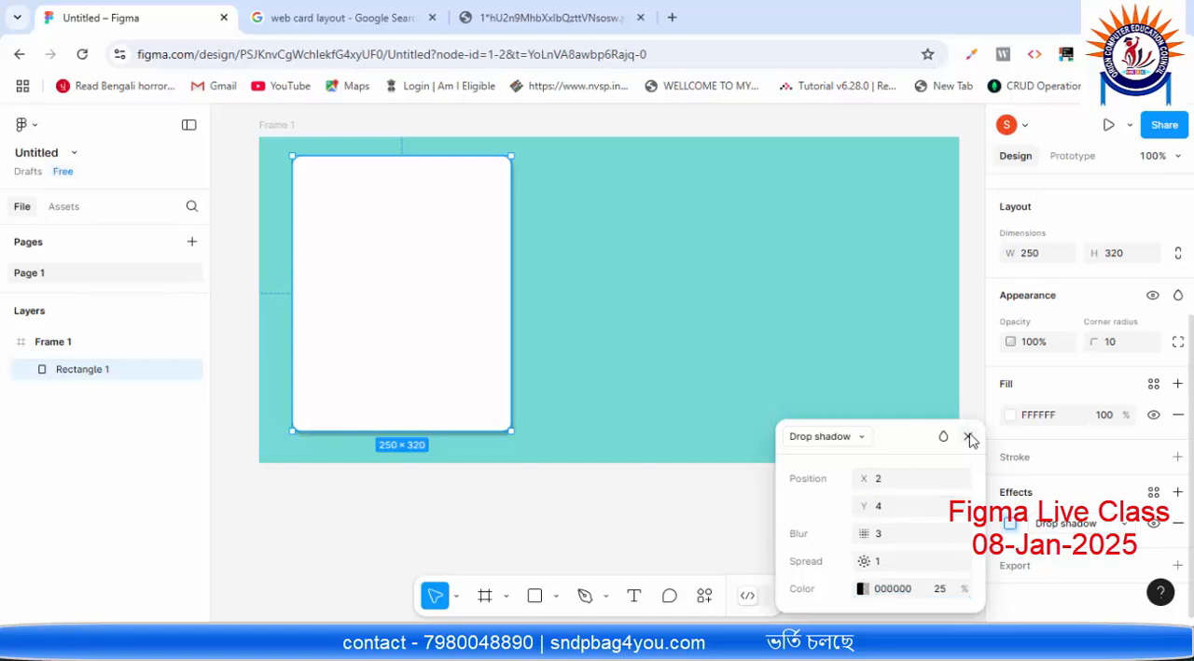
click(838, 350)
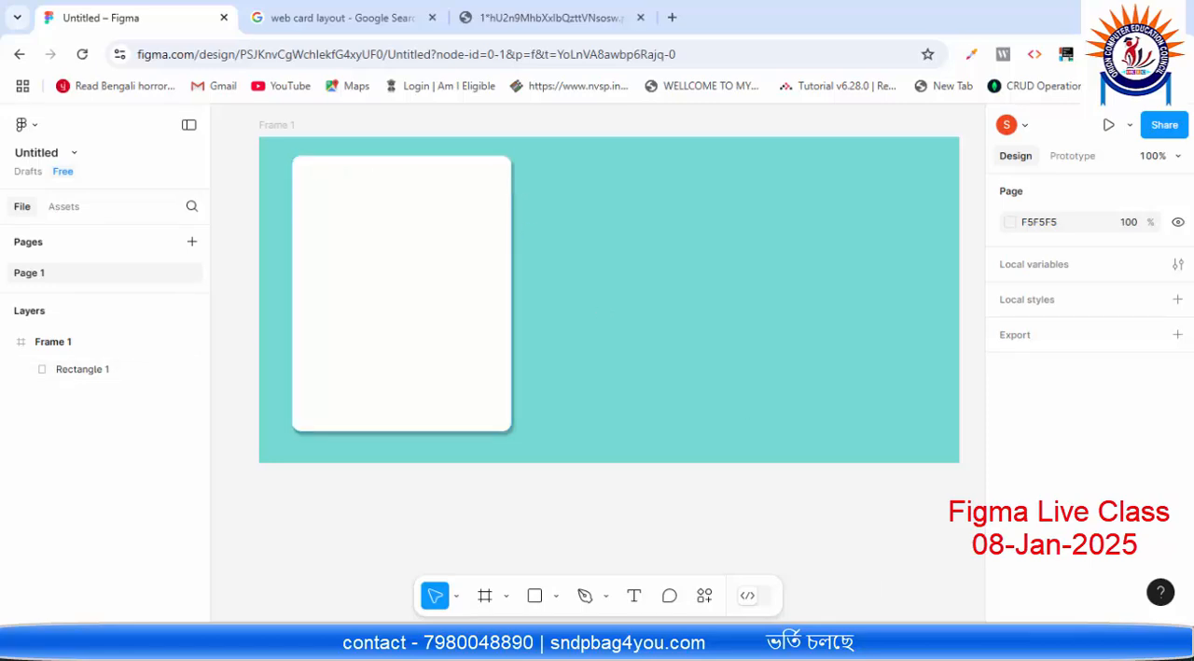
Step: Check the Paint sketch, then draw a header rectangle across the top of the white card in Figma, sized to about 250 × 118
key(alt+Tab)
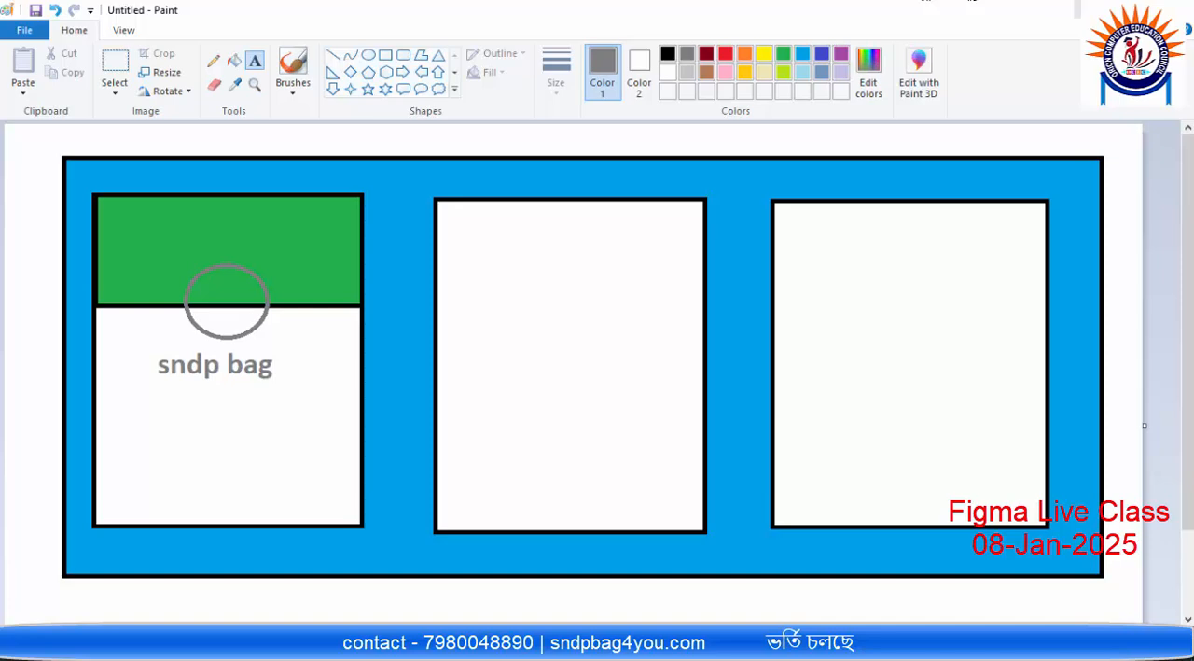
click(1079, 8)
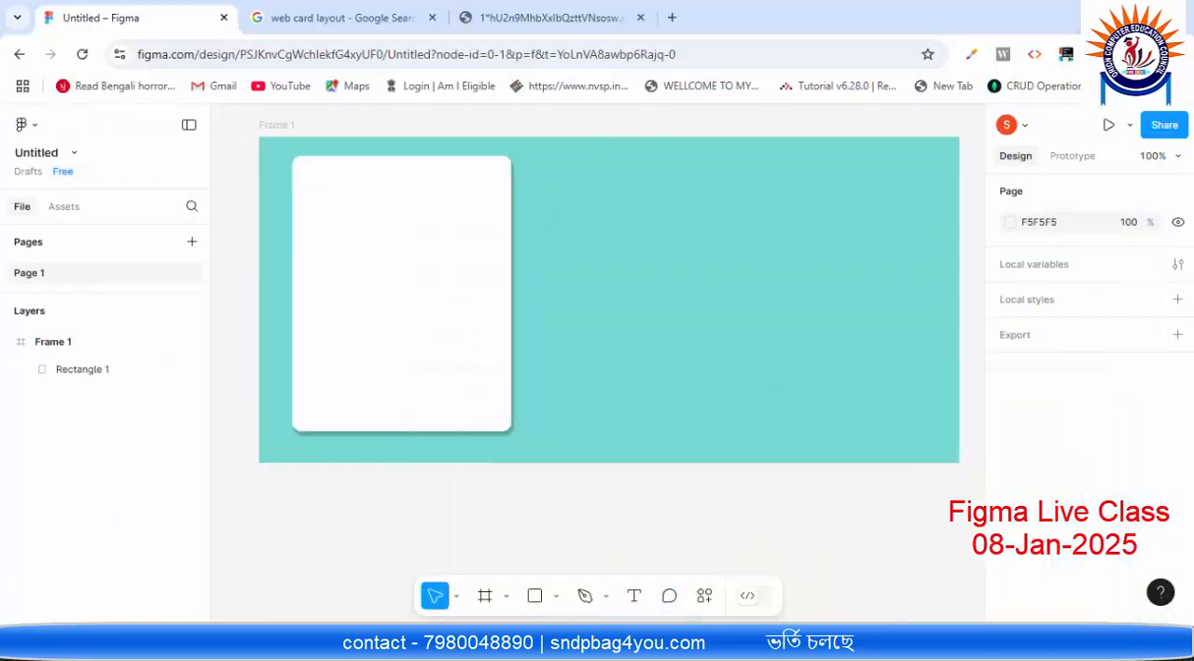
click(557, 596)
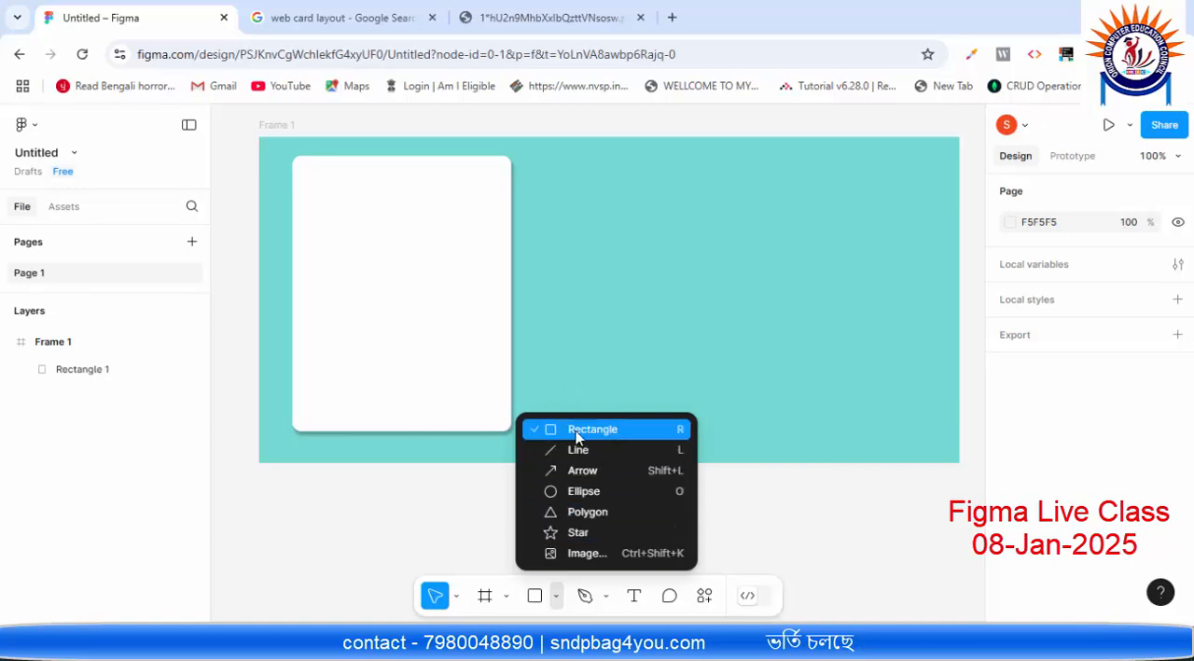
click(605, 430)
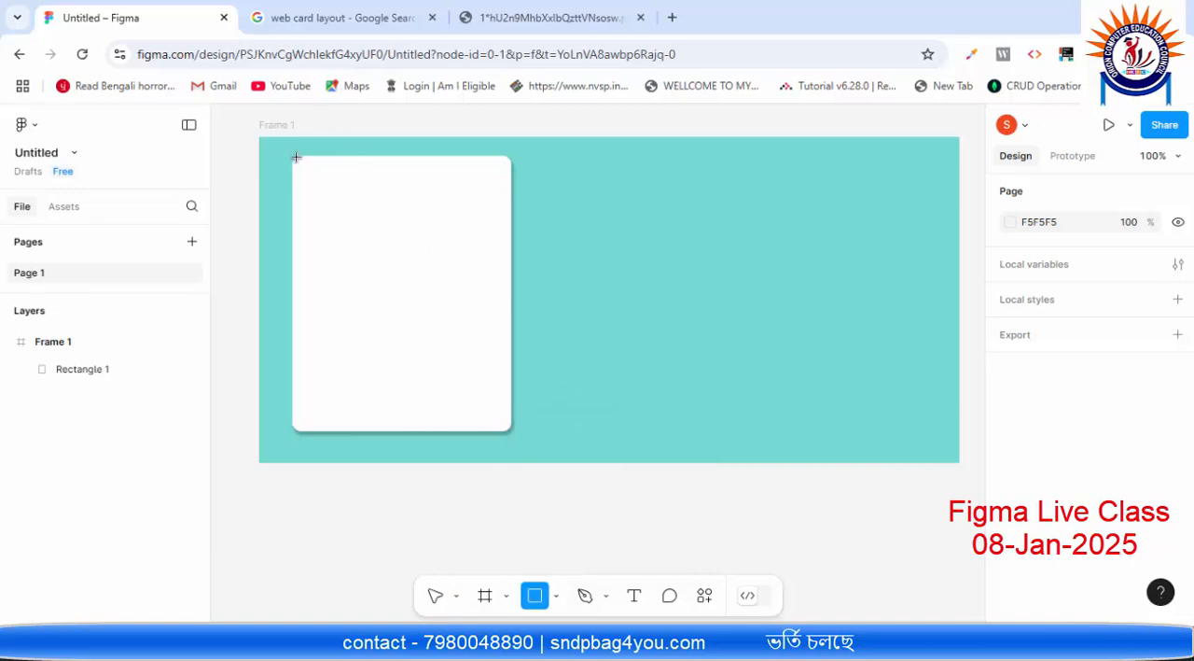
drag(294, 158, 511, 255)
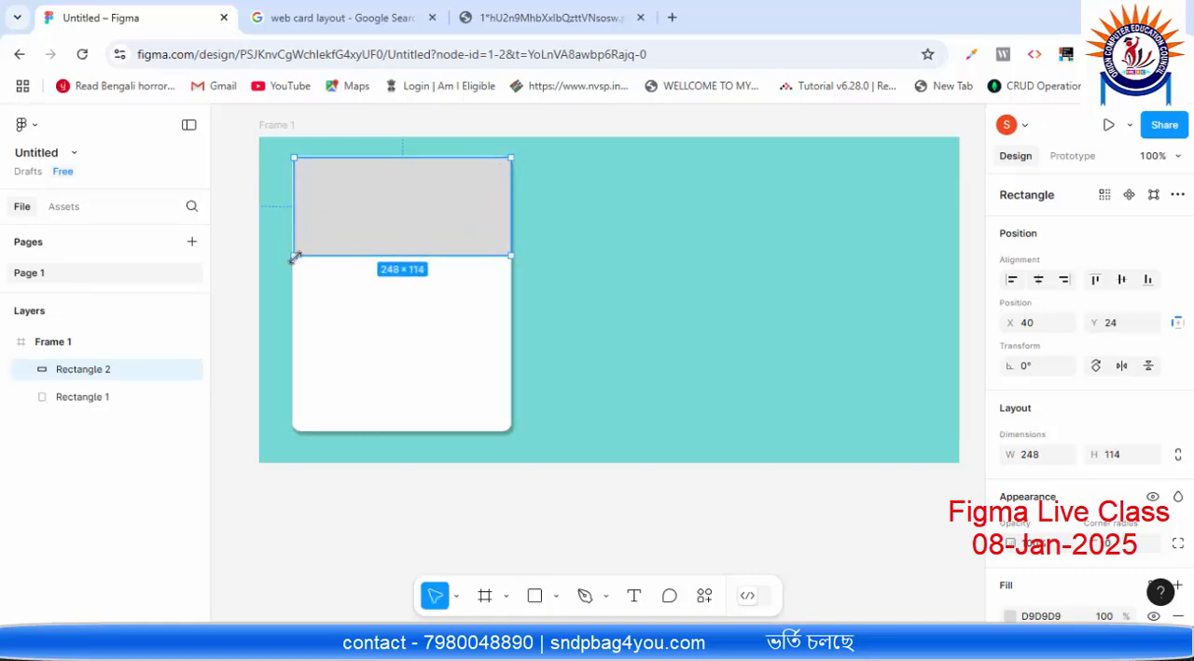
drag(292, 259, 293, 259)
Step: Nudge the grey header rectangle up to Y 23, towards the white card's top edge
click(443, 321)
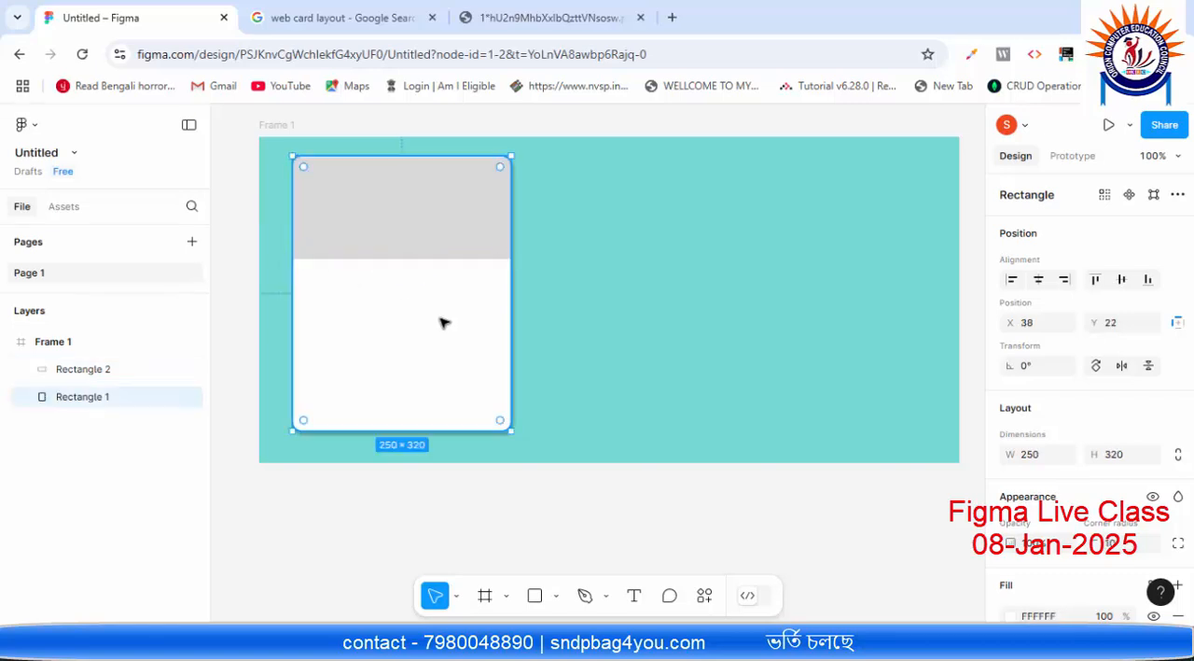
click(656, 270)
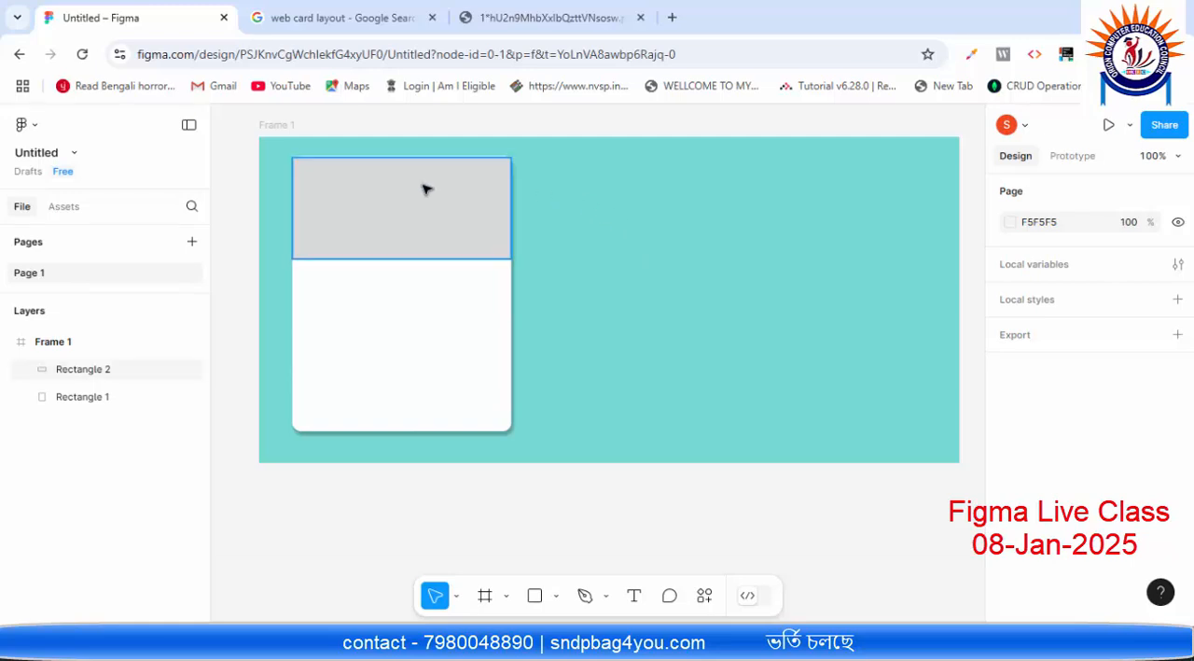
click(503, 229)
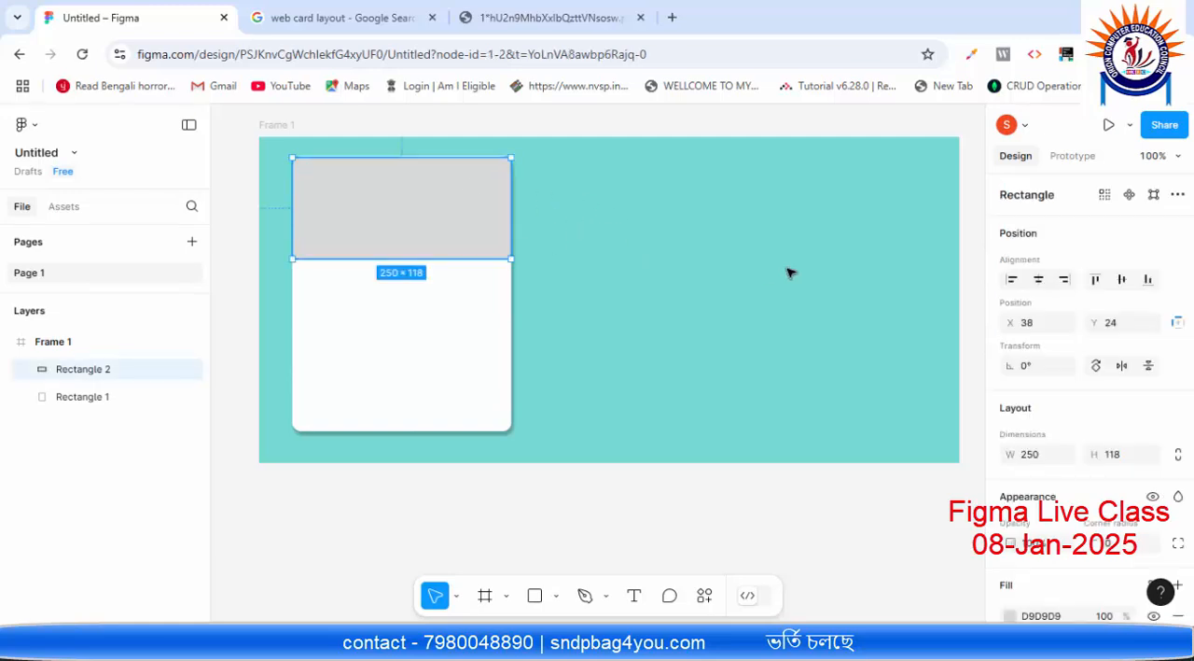
key(Up)
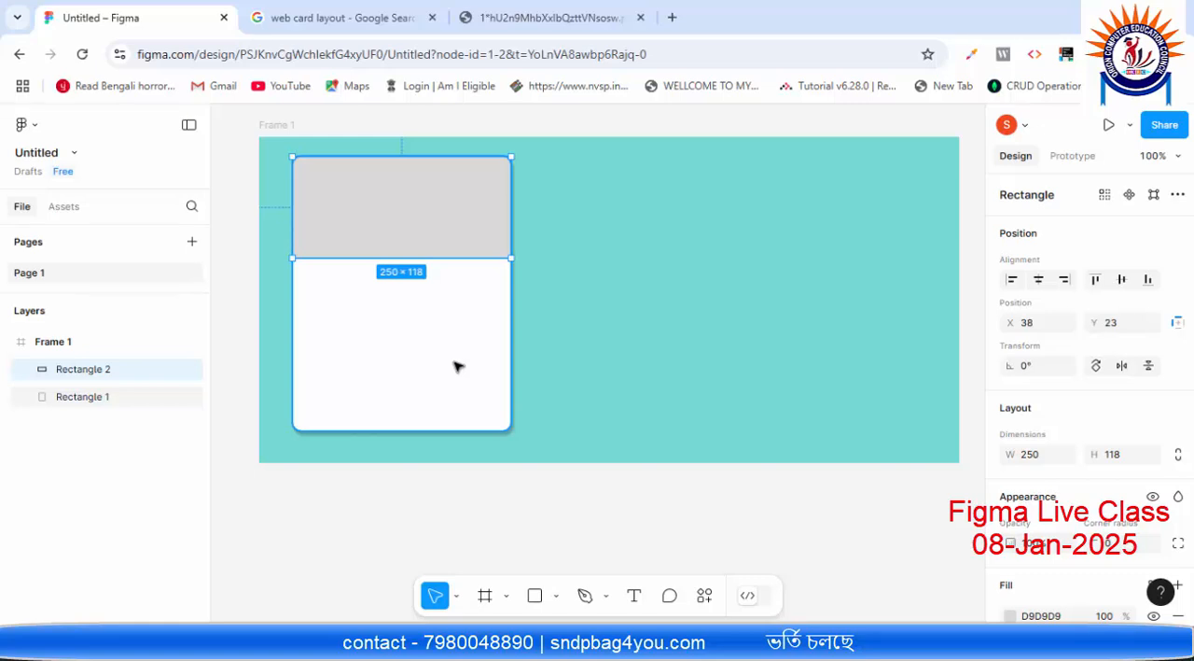
click(631, 249)
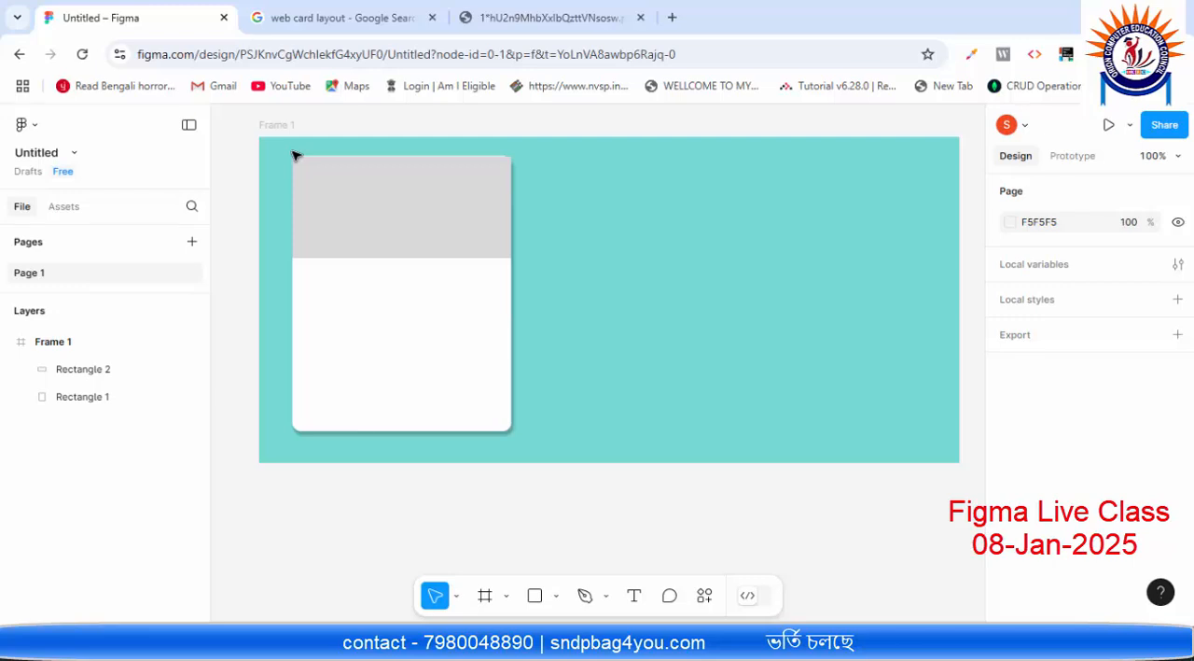
Step: Set the header rectangle's corner radius to 10
click(355, 181)
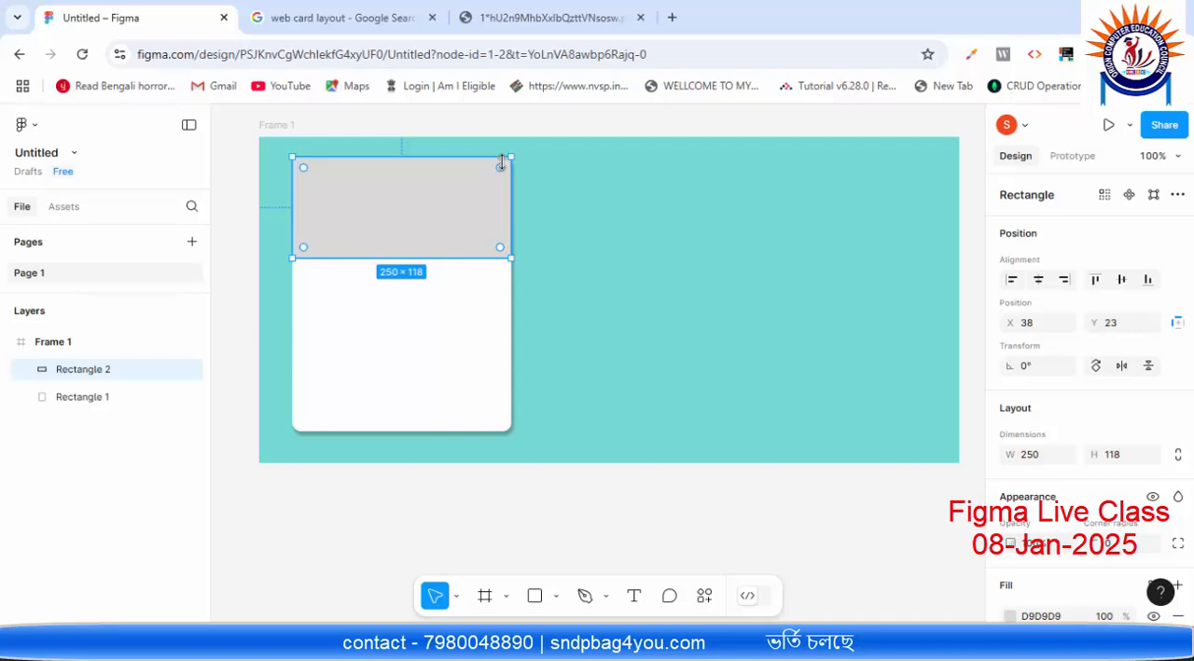
scroll(1123, 466, down, 2)
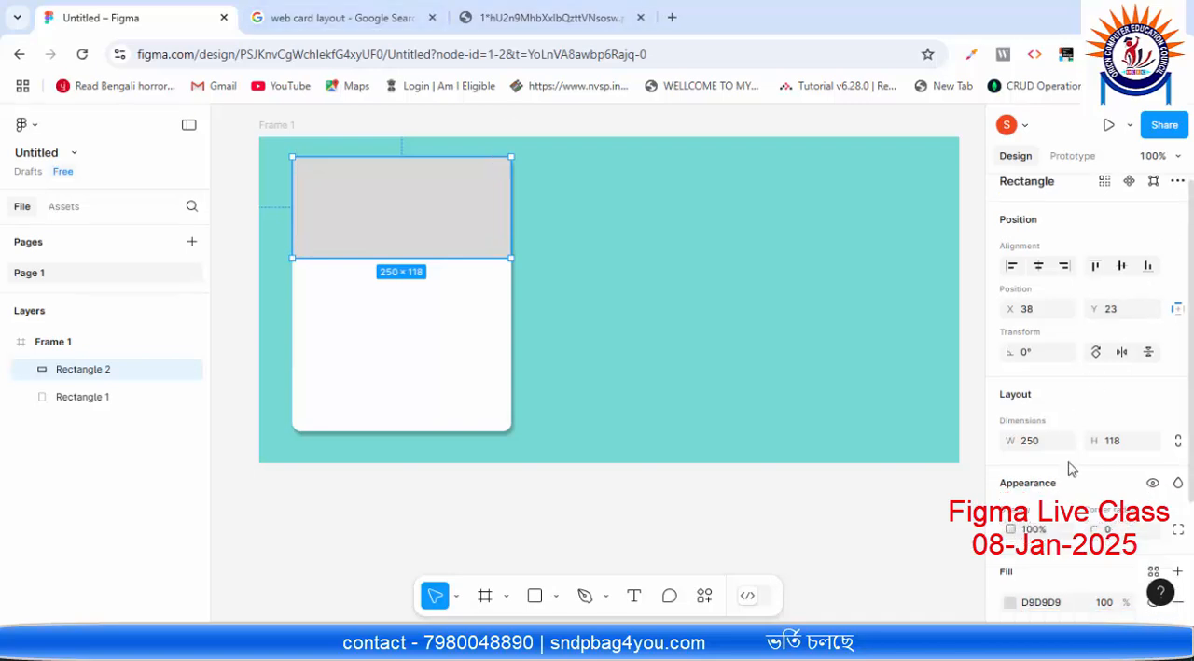
click(1113, 459)
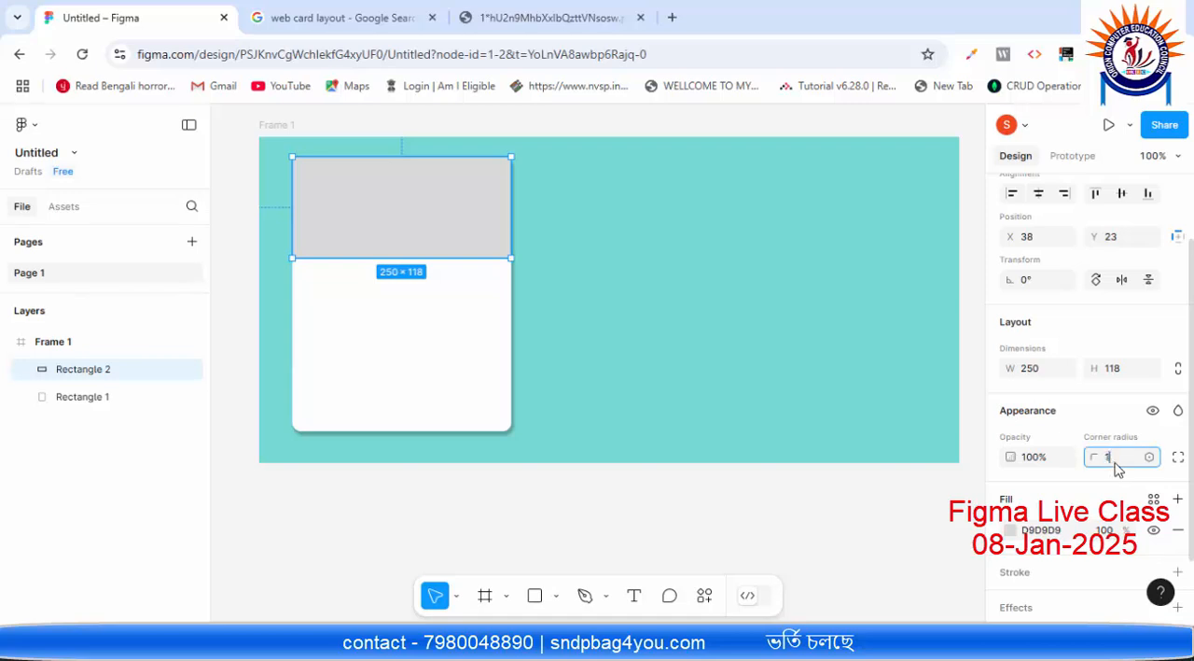
text(10)
click(905, 407)
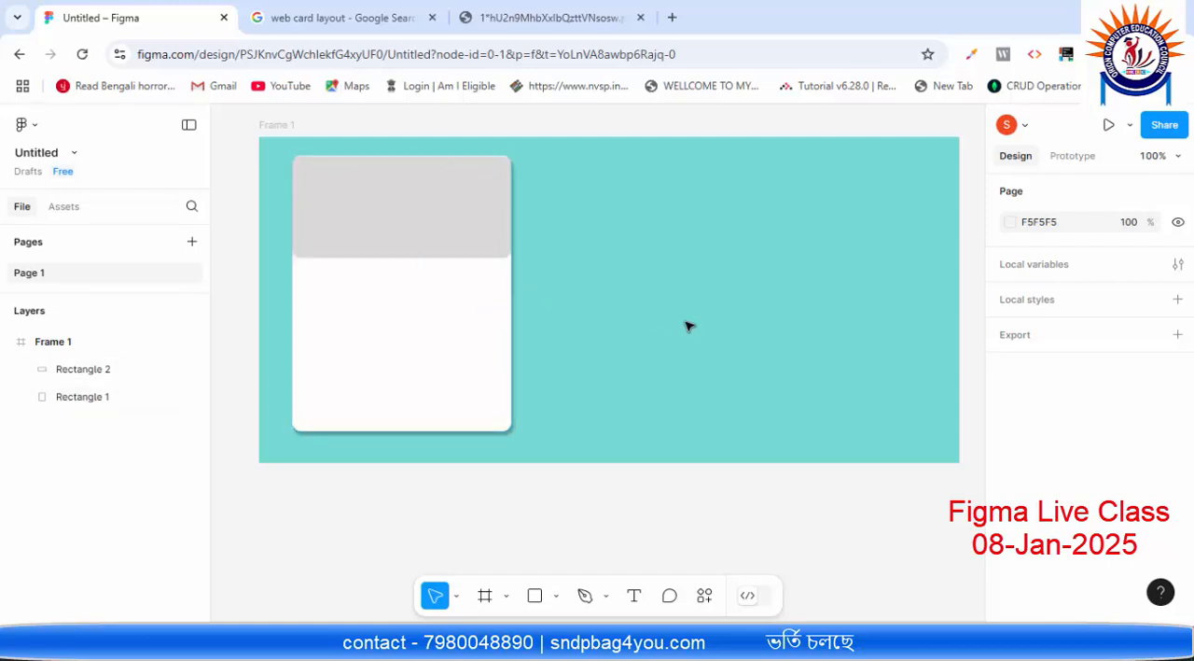
Step: Set the header rectangle's bottom-left and bottom-right corner radii to 0 individually
click(430, 253)
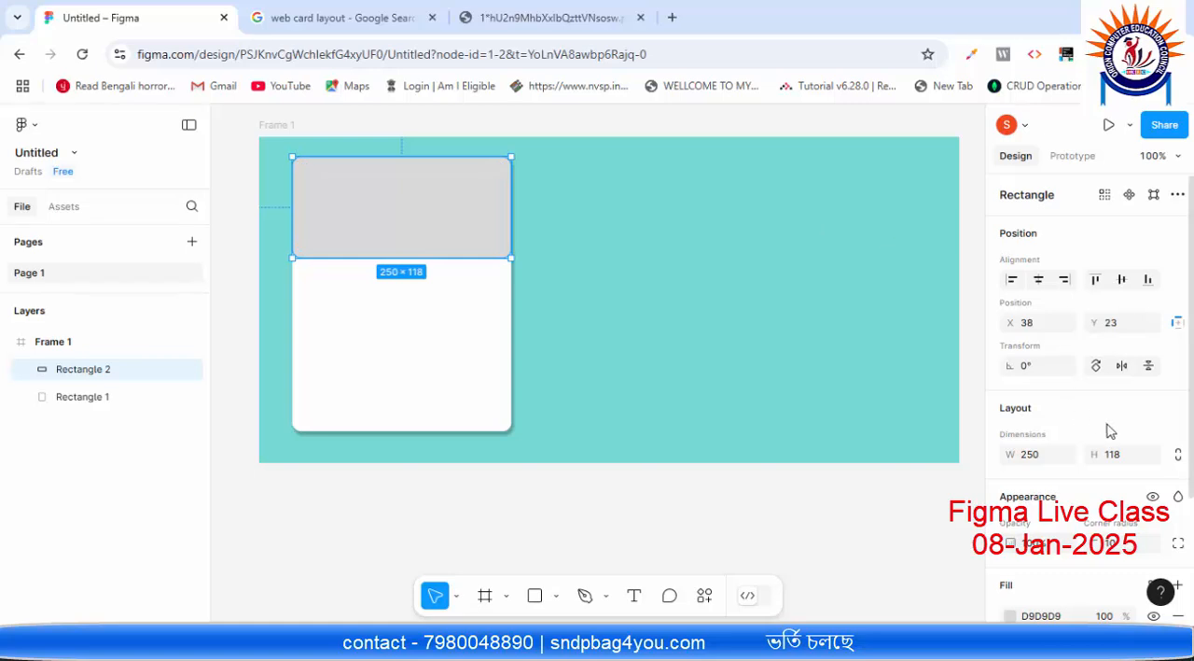
scroll(1101, 425, down, 2)
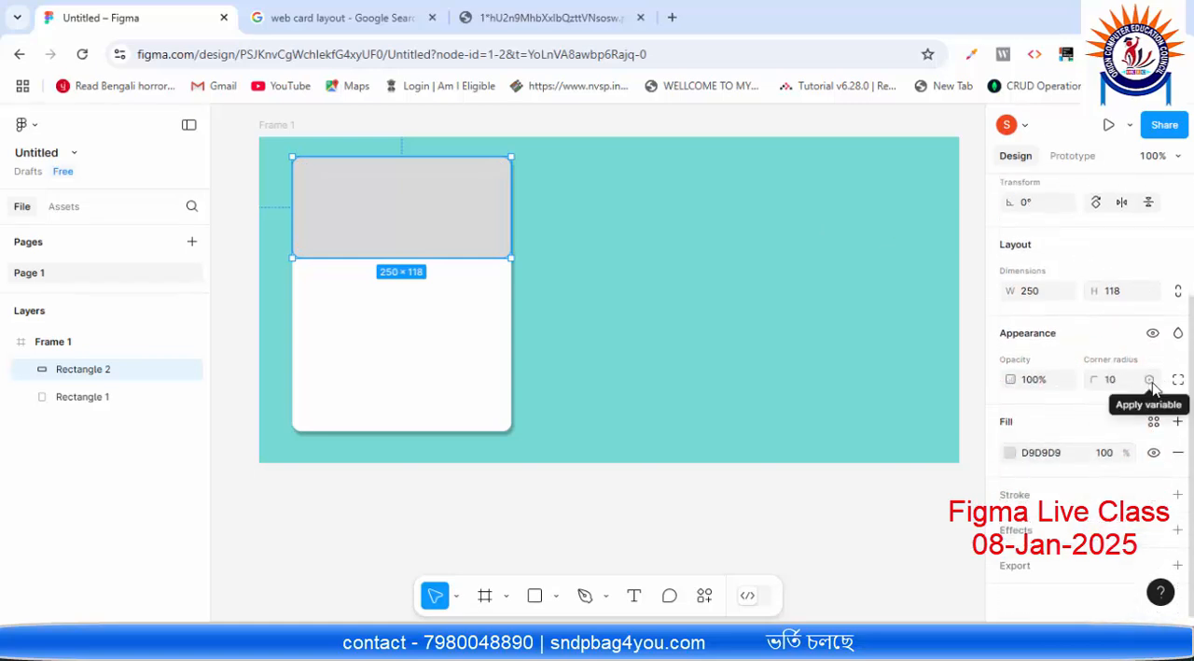
click(1151, 382)
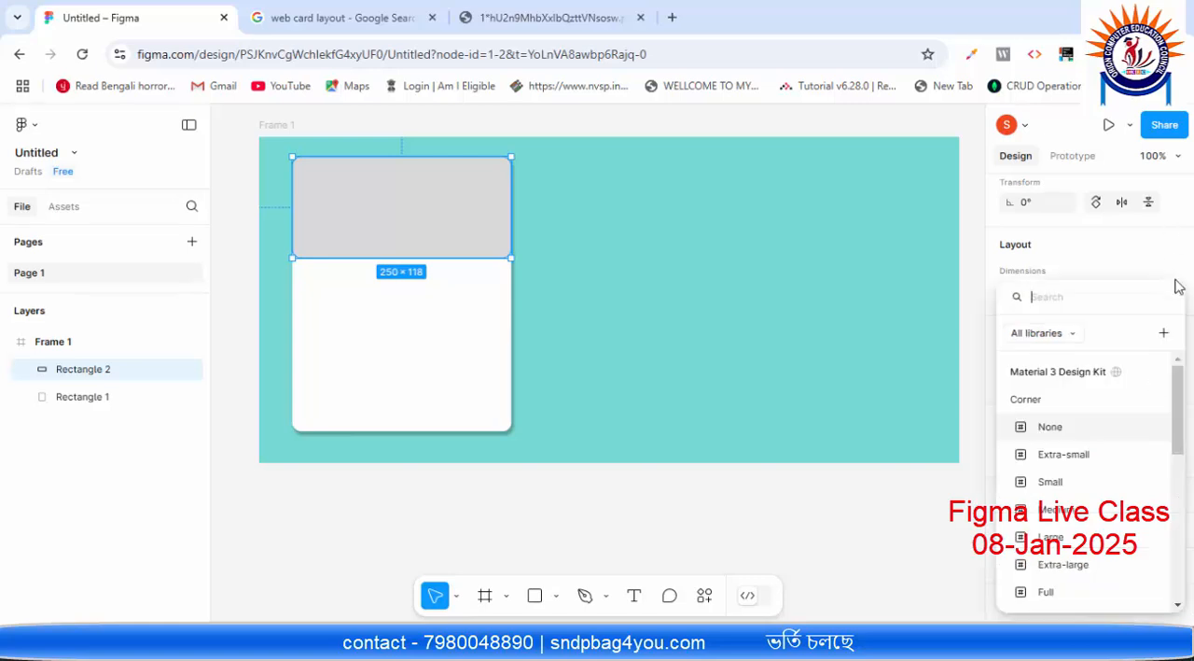
click(918, 331)
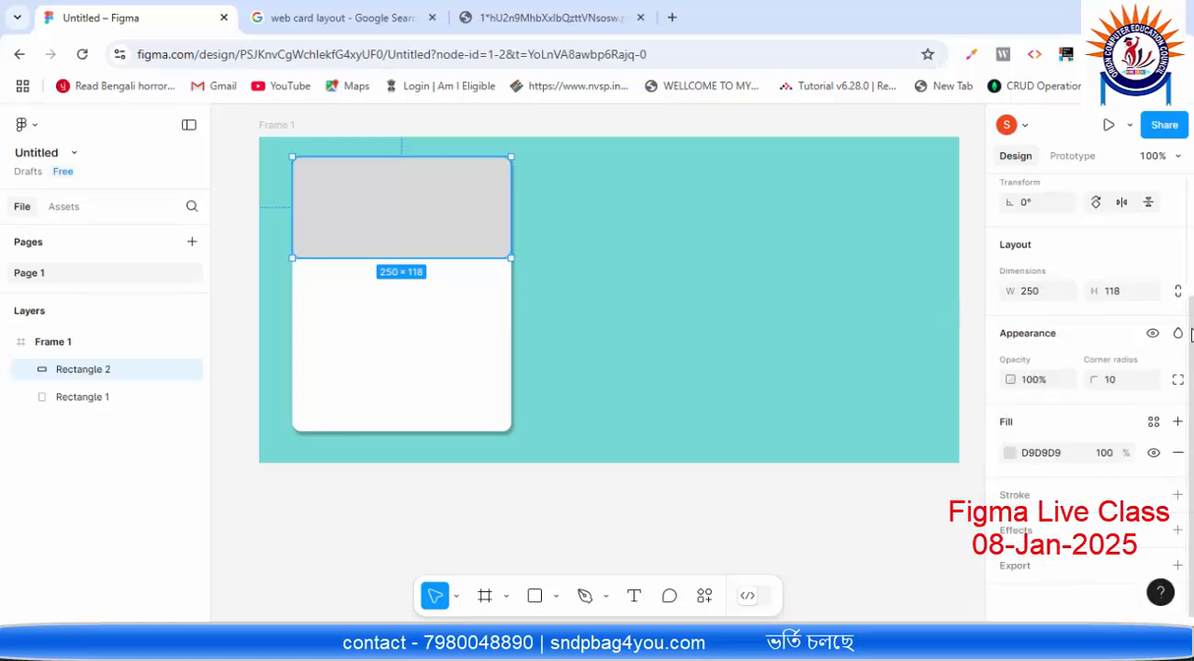
click(1178, 383)
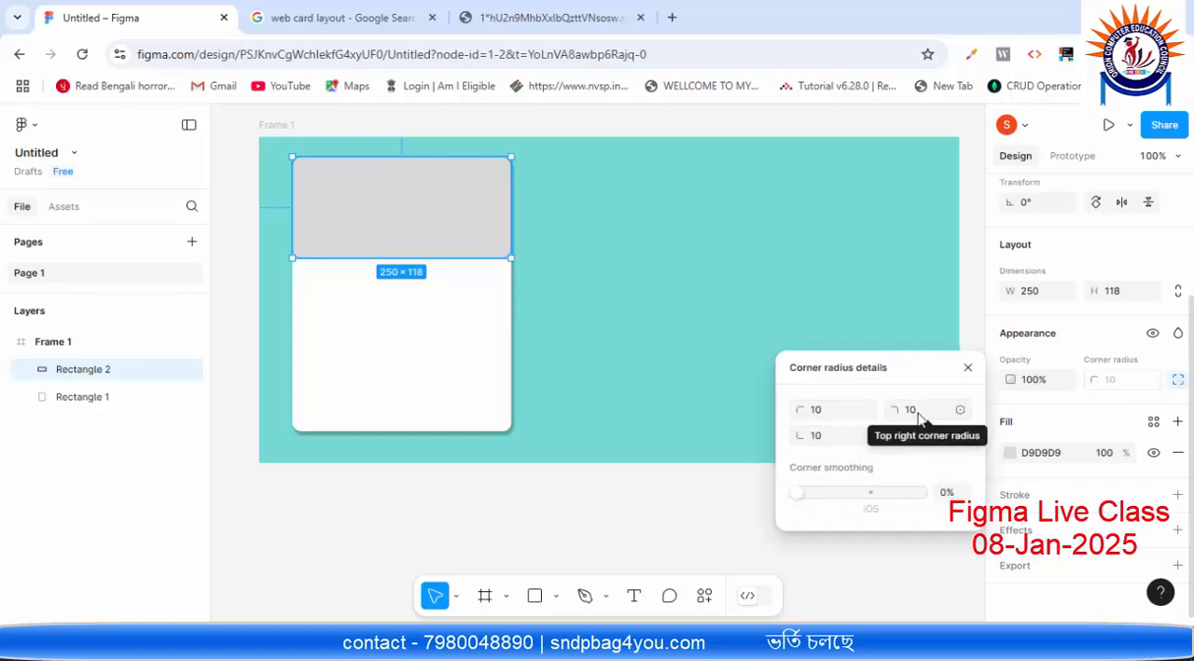
click(833, 440)
text(0)
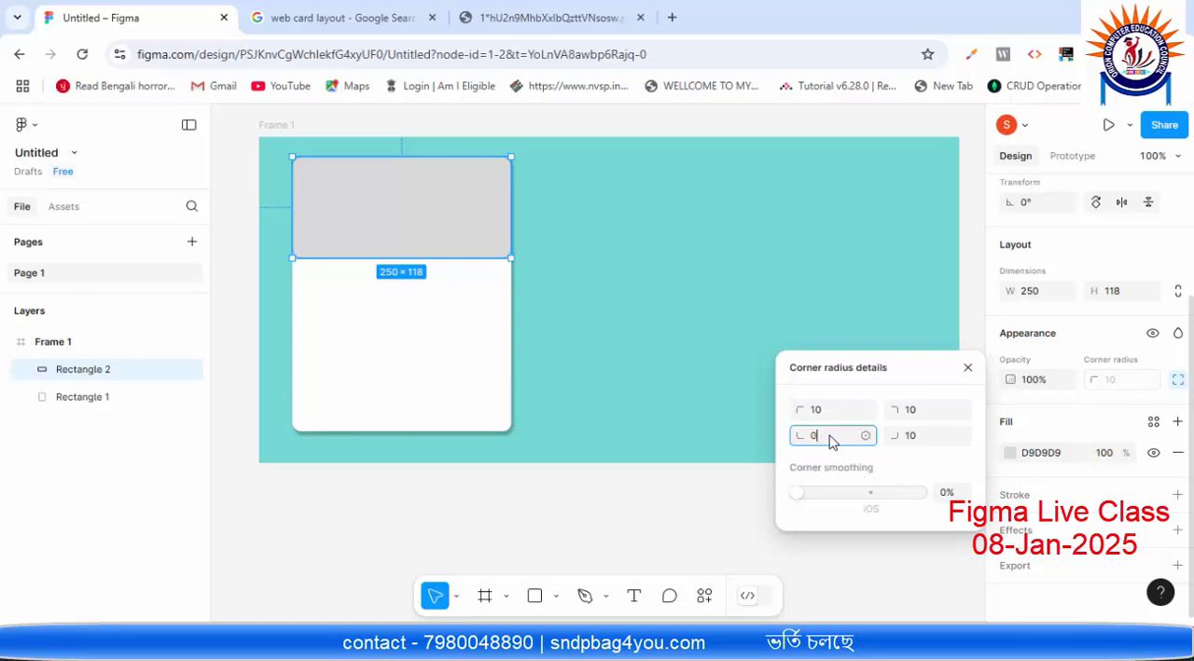
click(917, 439)
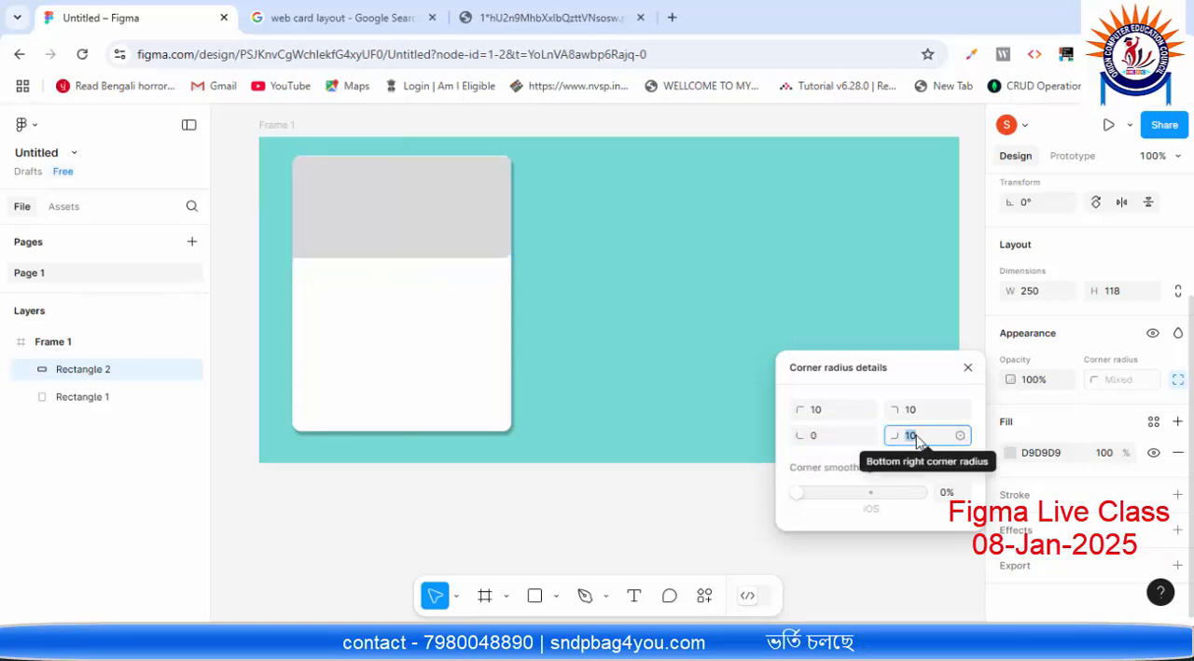
text(0)
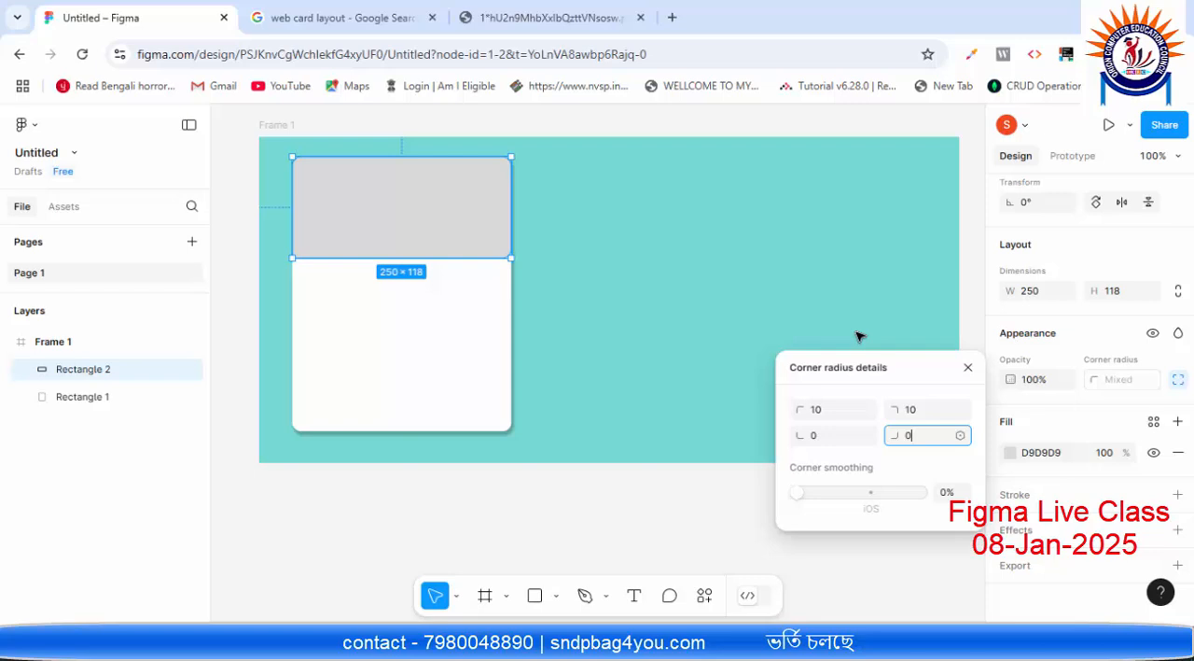
click(945, 371)
click(968, 369)
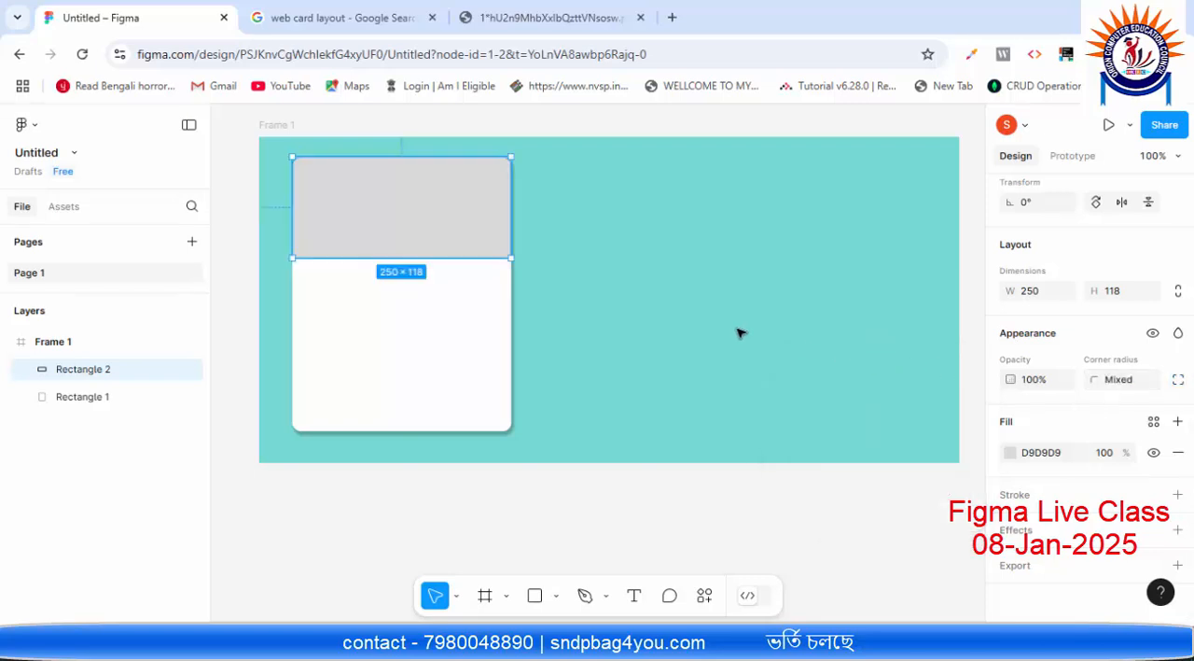
click(737, 331)
Step: Move the header rectangle up to Y 22 so it aligns with the card's top edge
click(474, 213)
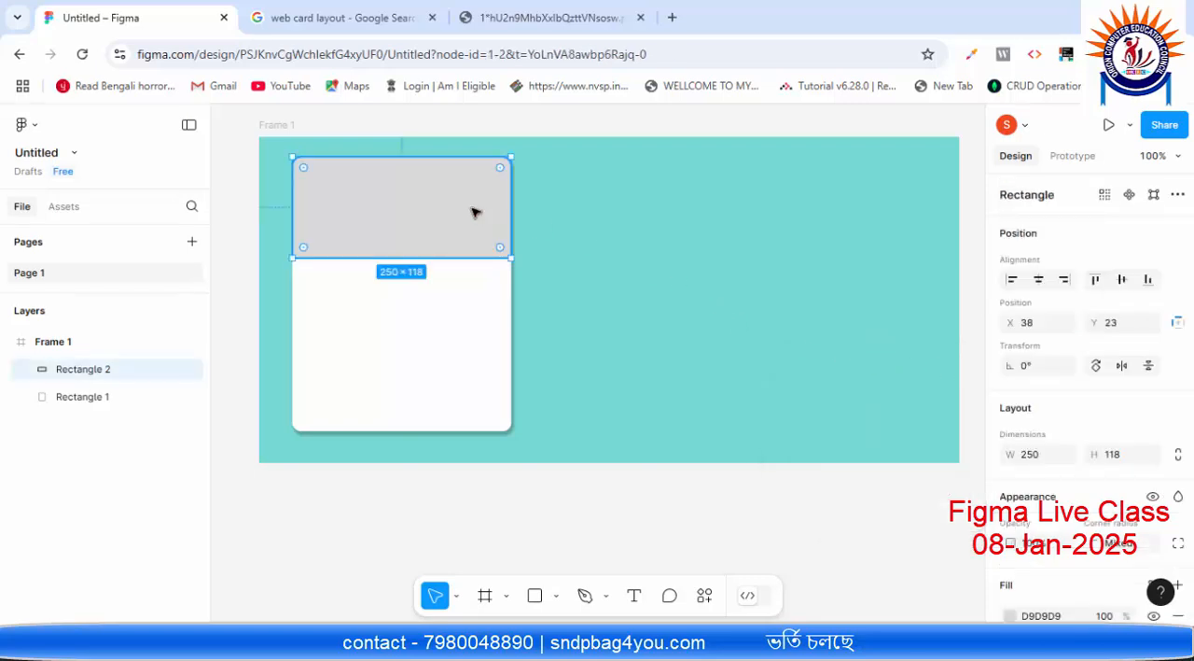
click(737, 191)
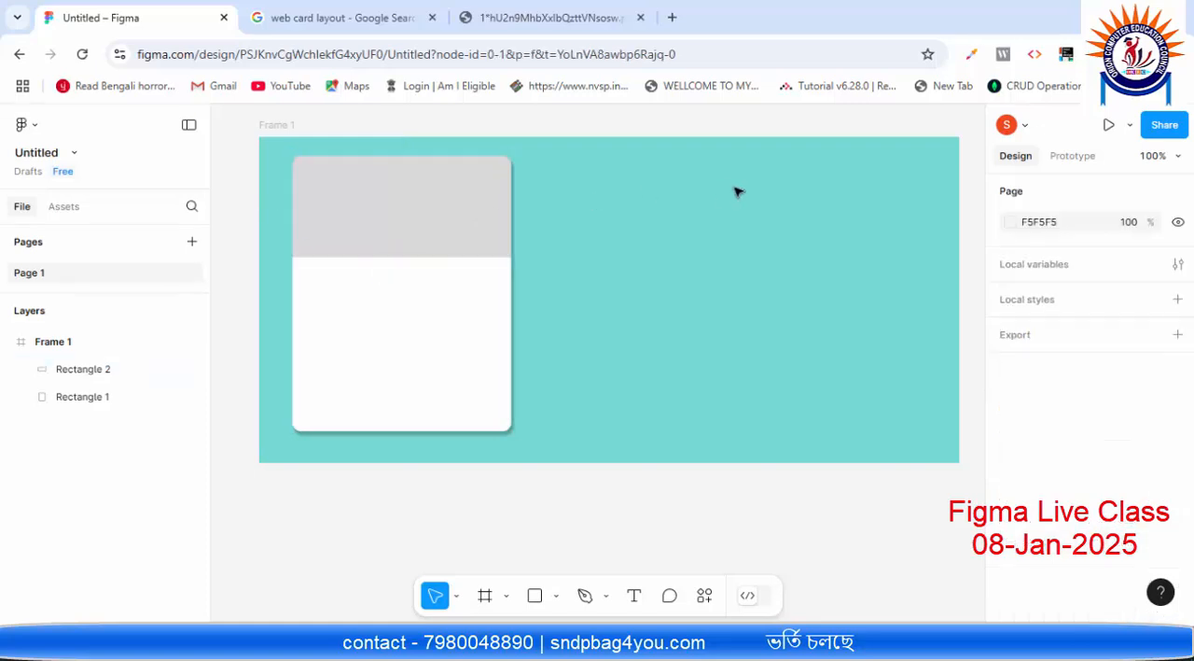
click(467, 220)
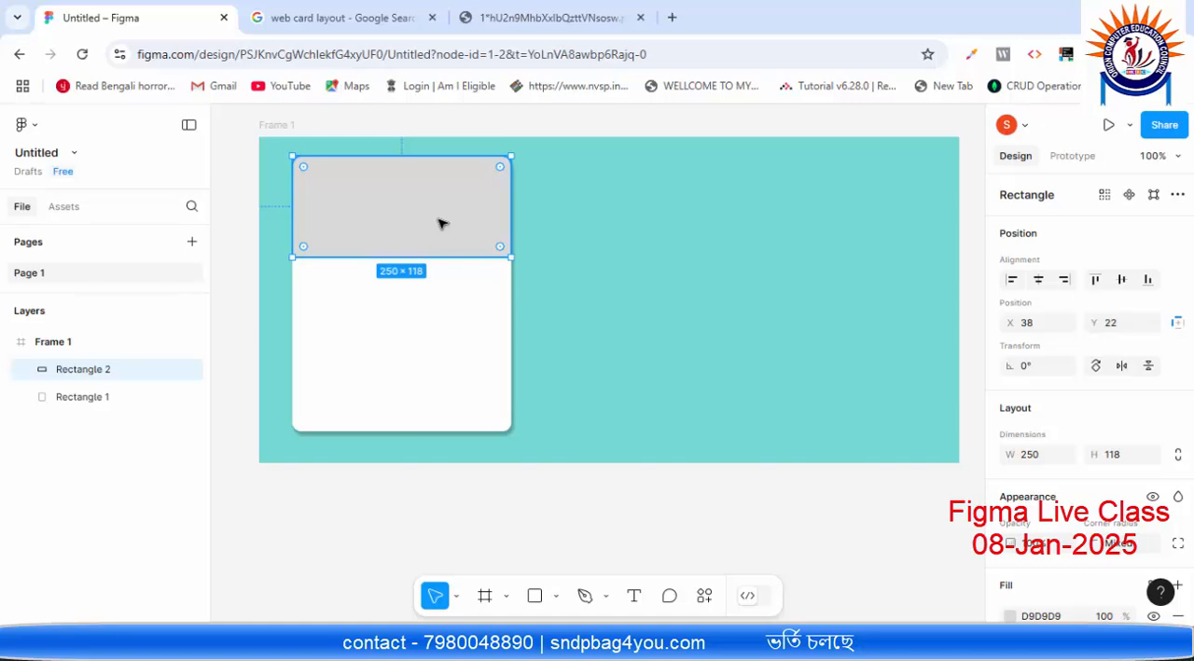
click(671, 241)
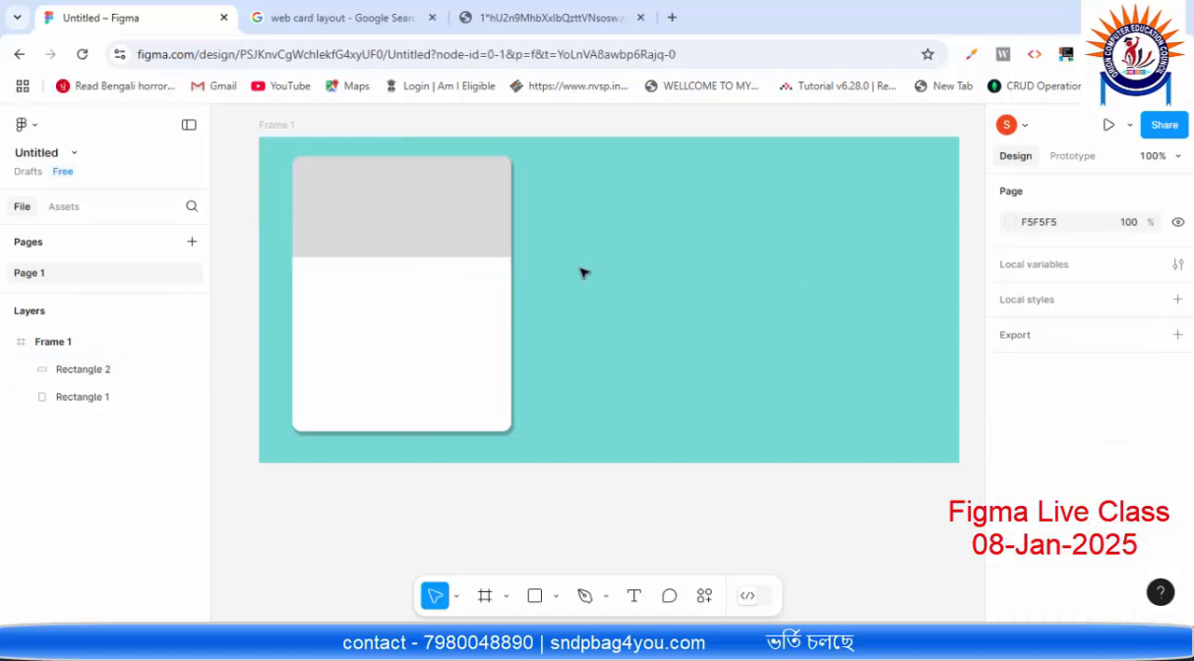
Step: Fill the header rectangle with the blue 5980D4 at 51% opacity
click(416, 186)
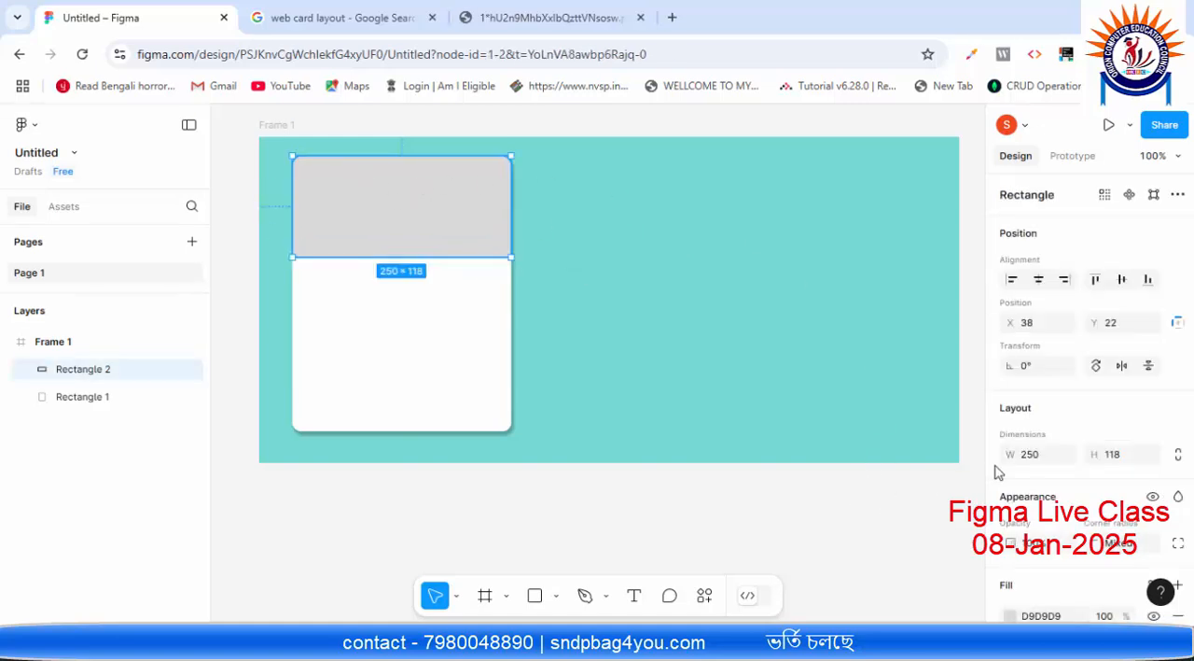
scroll(998, 471, down, 3)
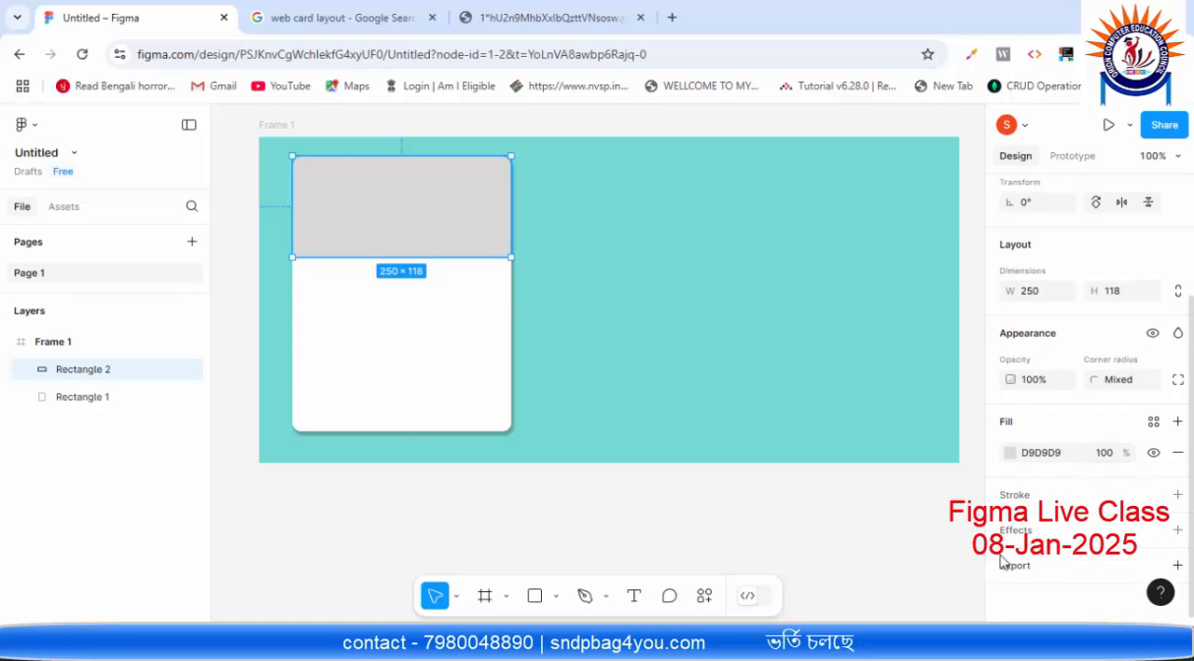
click(1014, 453)
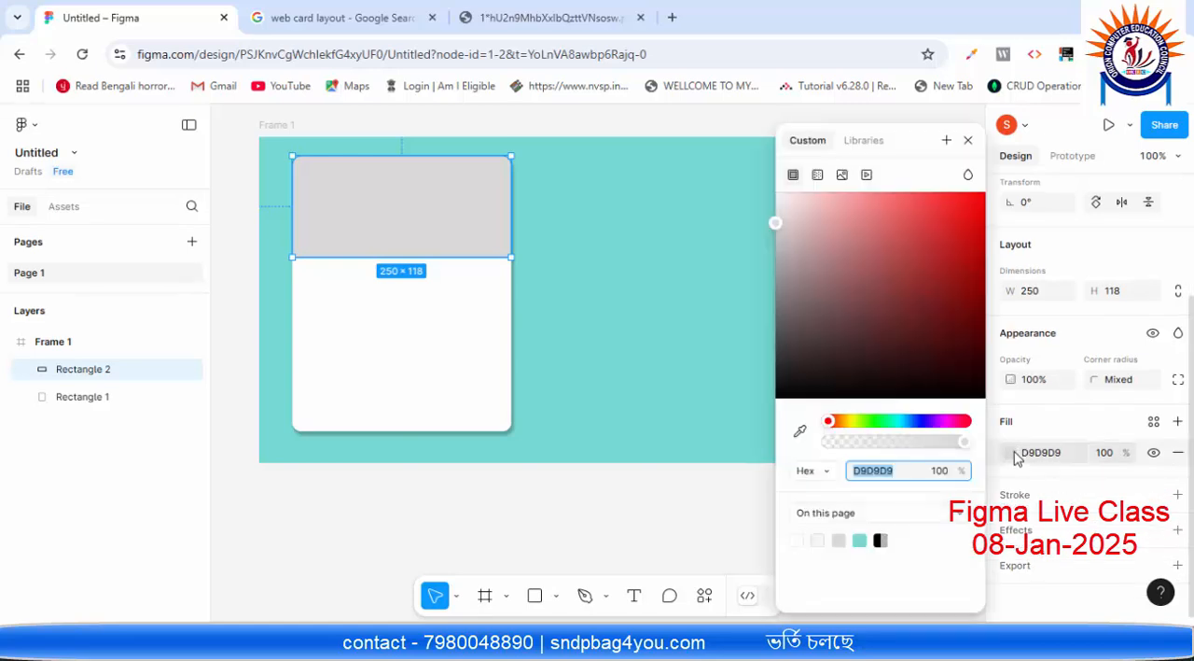
click(898, 441)
click(897, 422)
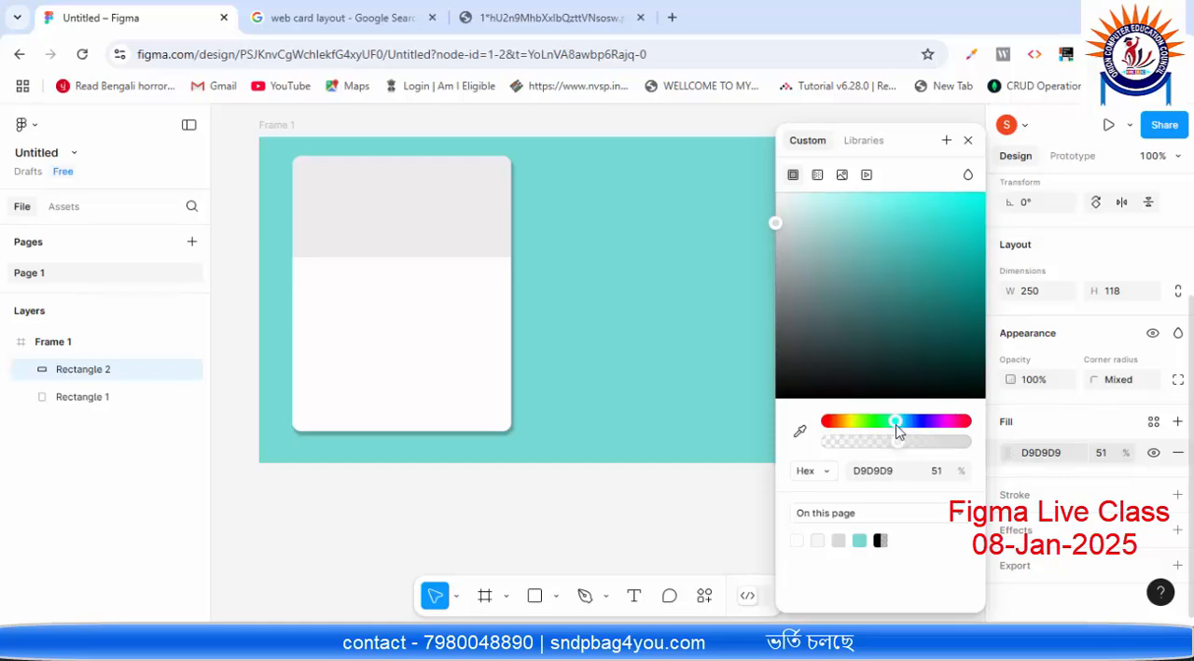
drag(897, 427, 912, 426)
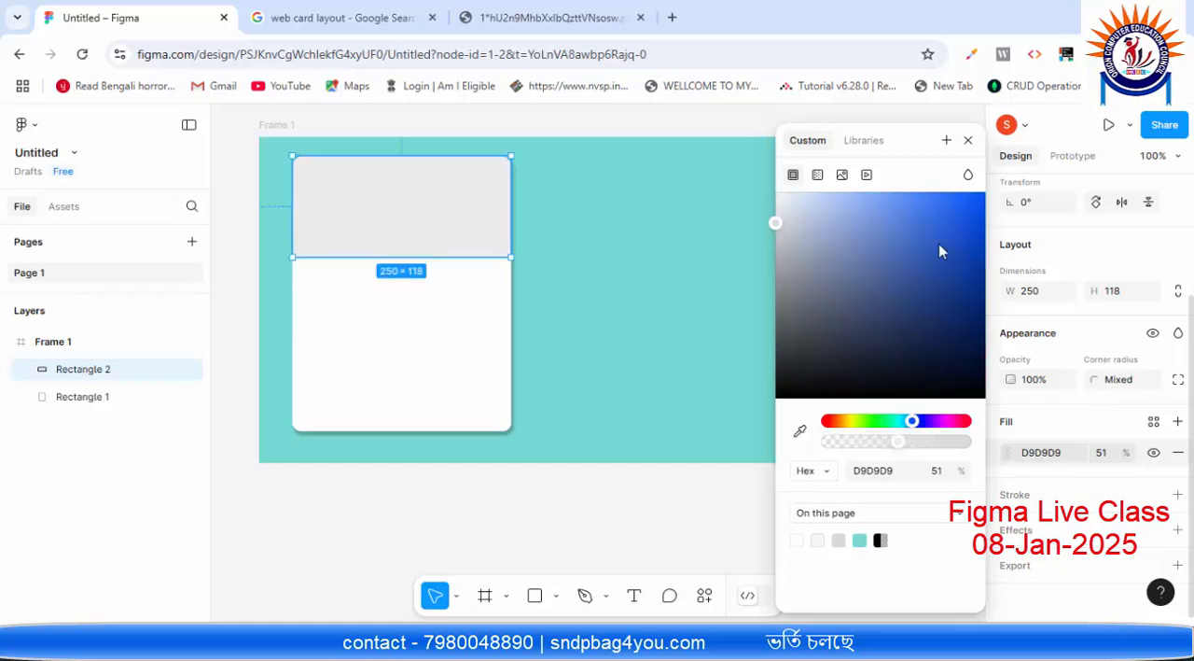
drag(944, 211, 898, 241)
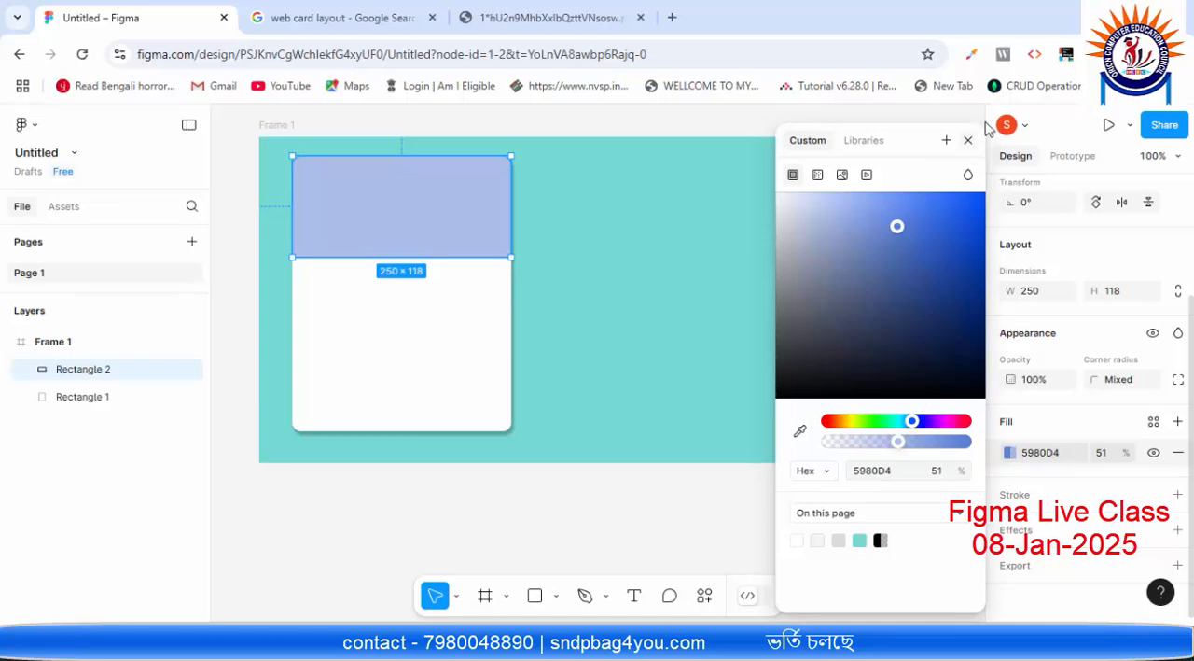
click(970, 141)
click(699, 266)
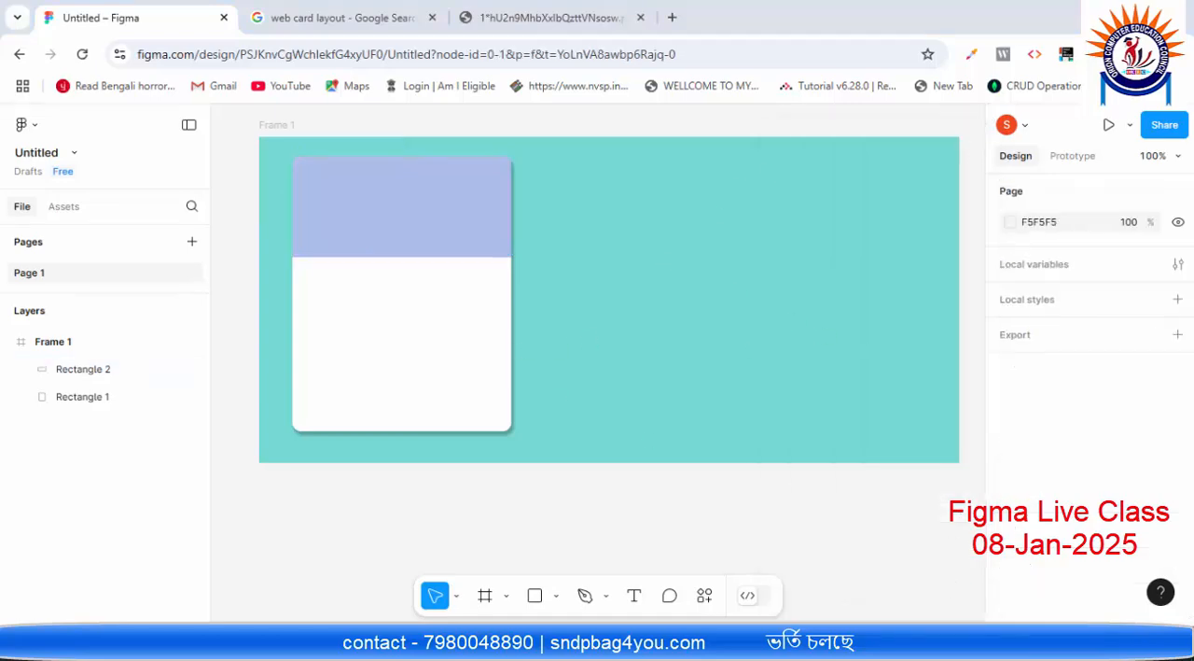
Step: Switch to the Paint sketch to check the circle and text planned for the first card
key(alt+Tab)
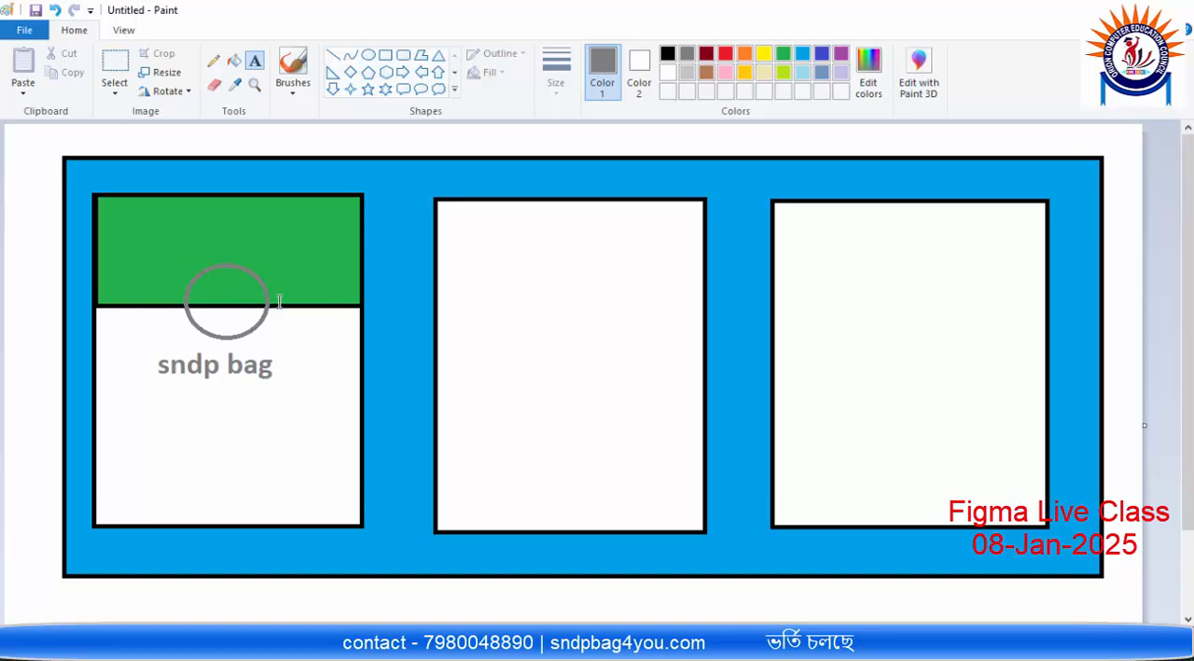
Step: Switch back to Figma and draw an ellipse about 60 × 54 straddling the header's lower edge in the first card
key(alt+Tab)
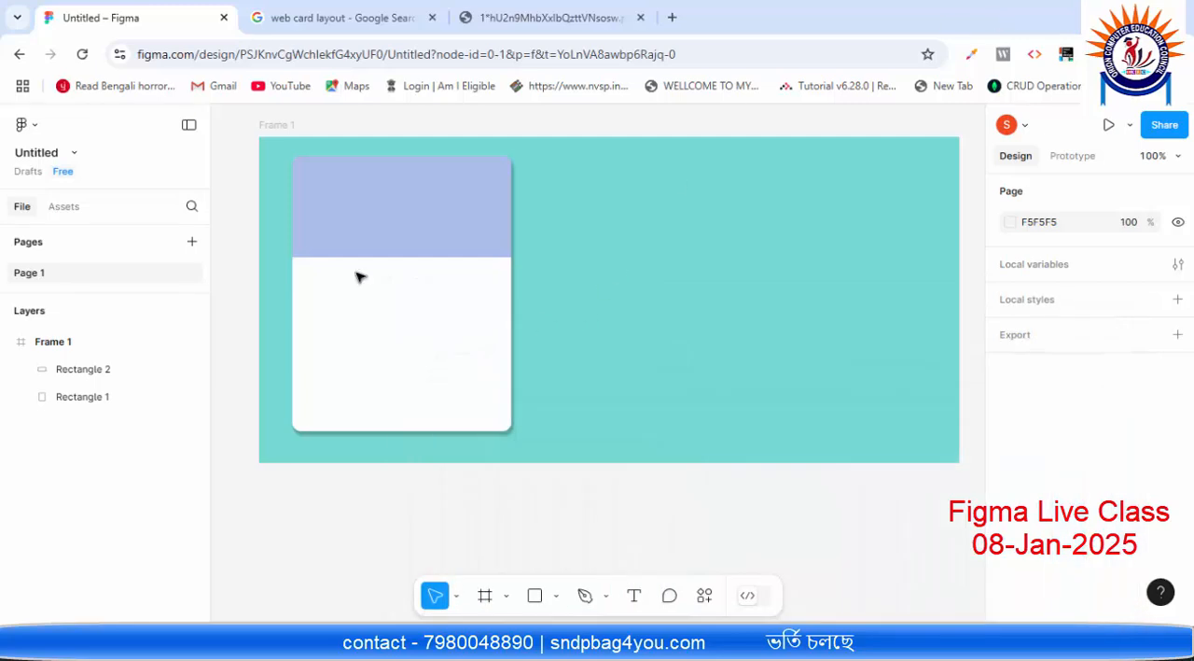
click(557, 597)
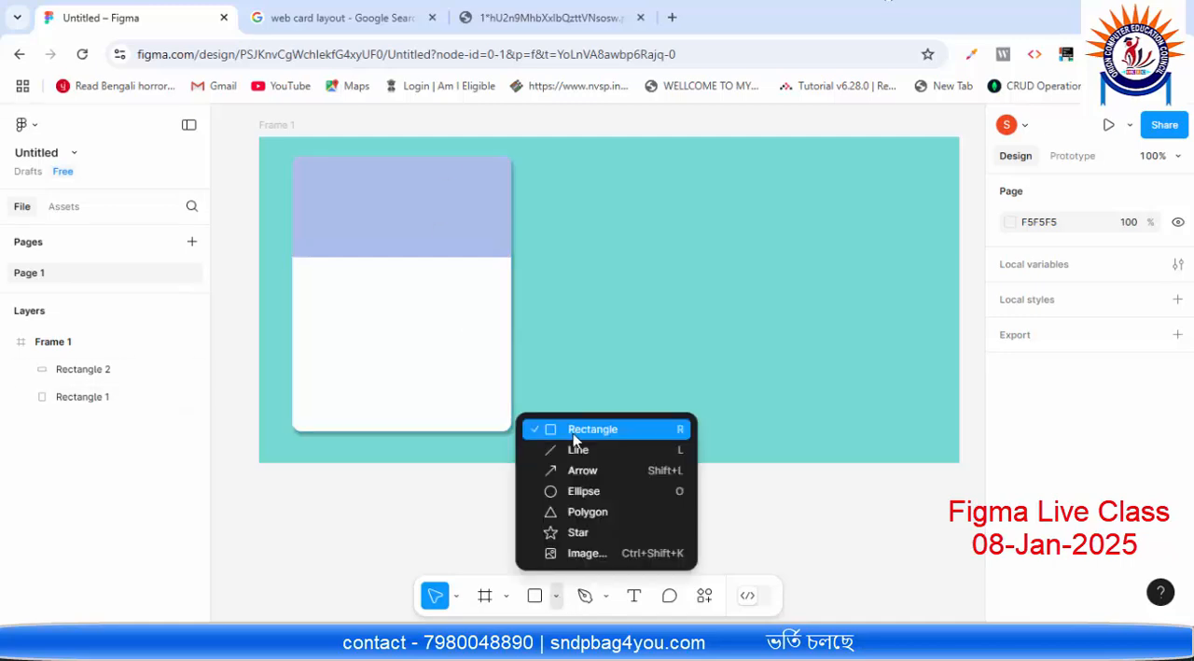
click(551, 497)
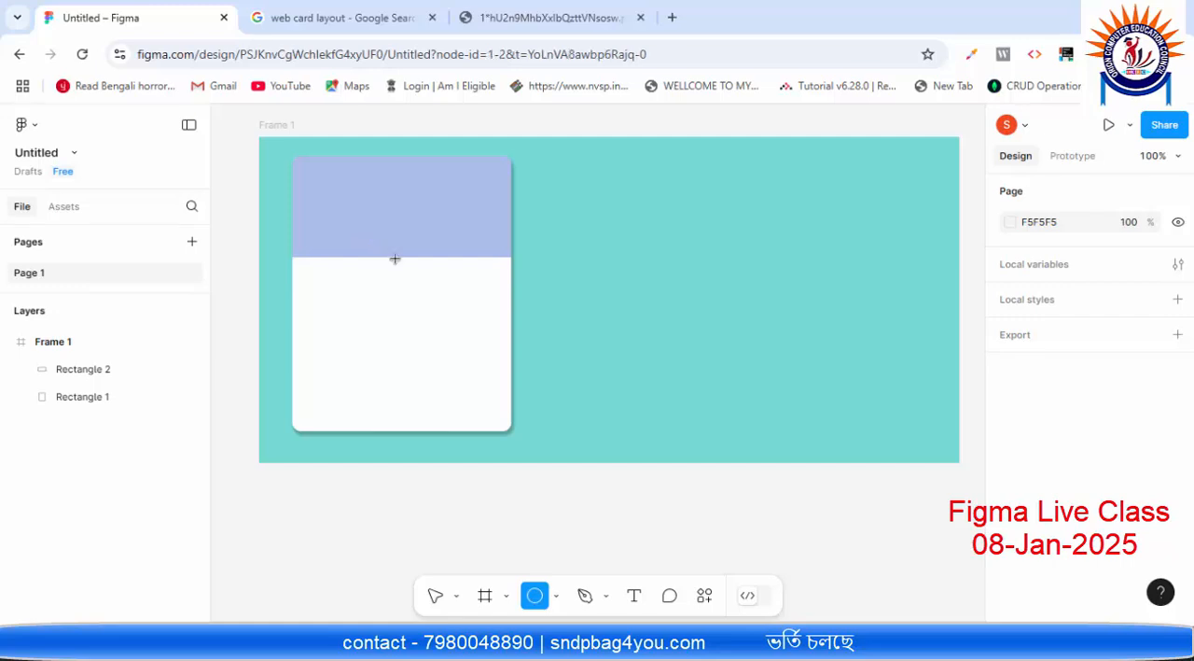
drag(370, 240, 422, 286)
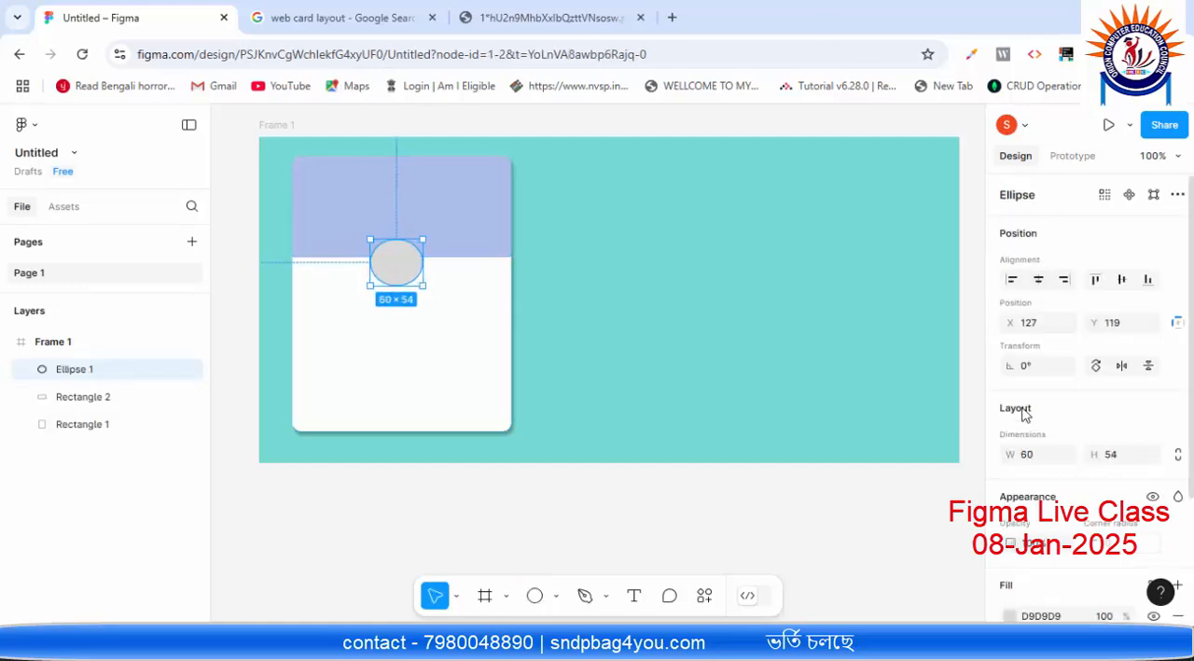
Step: Set the ellipse's width and height both to 70 to make it a circle
click(1038, 457)
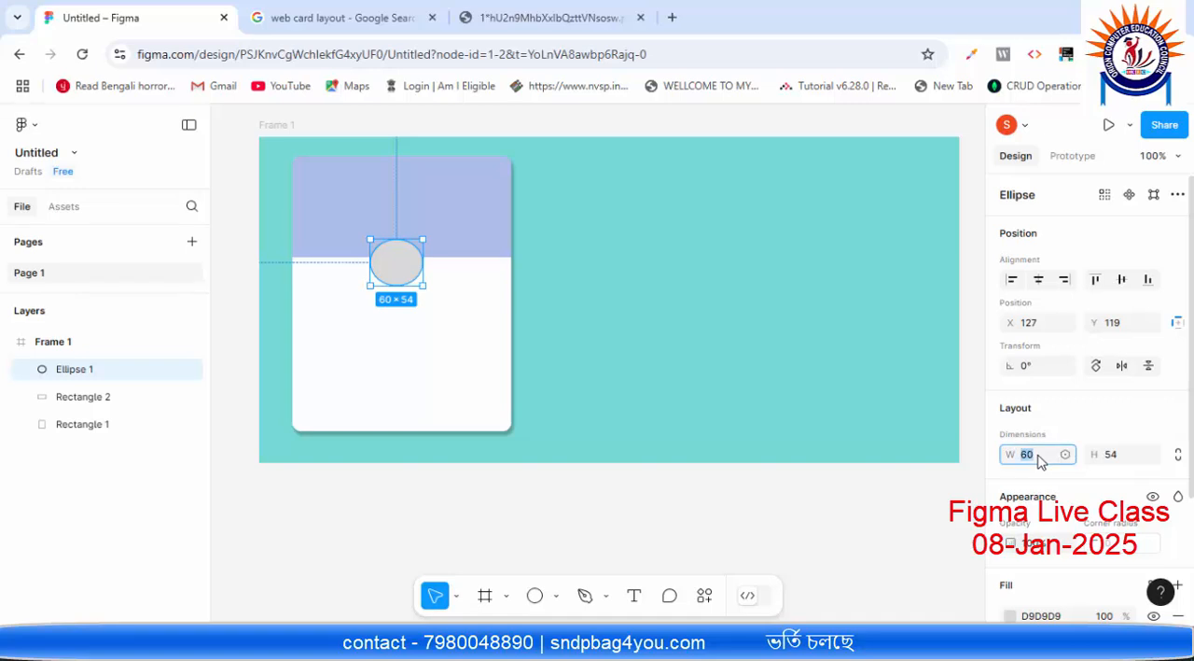
text(7)
click(1129, 458)
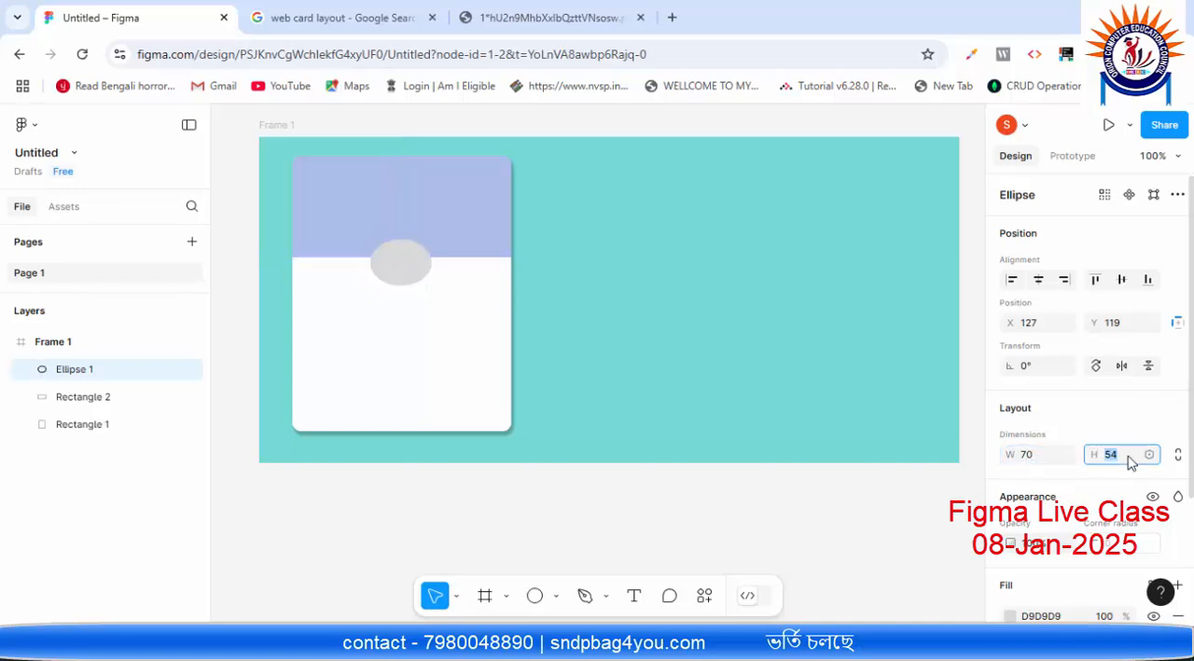
text(70)
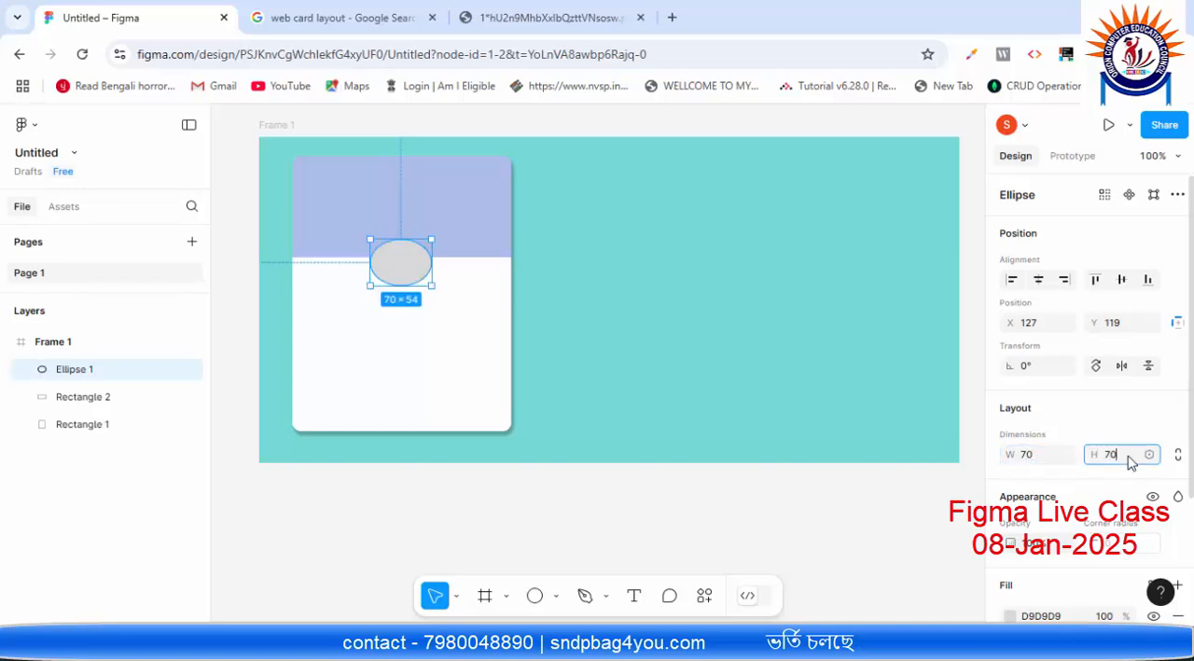
click(817, 360)
Step: Nudge the circle up to Y 112 and left to X 123
click(417, 280)
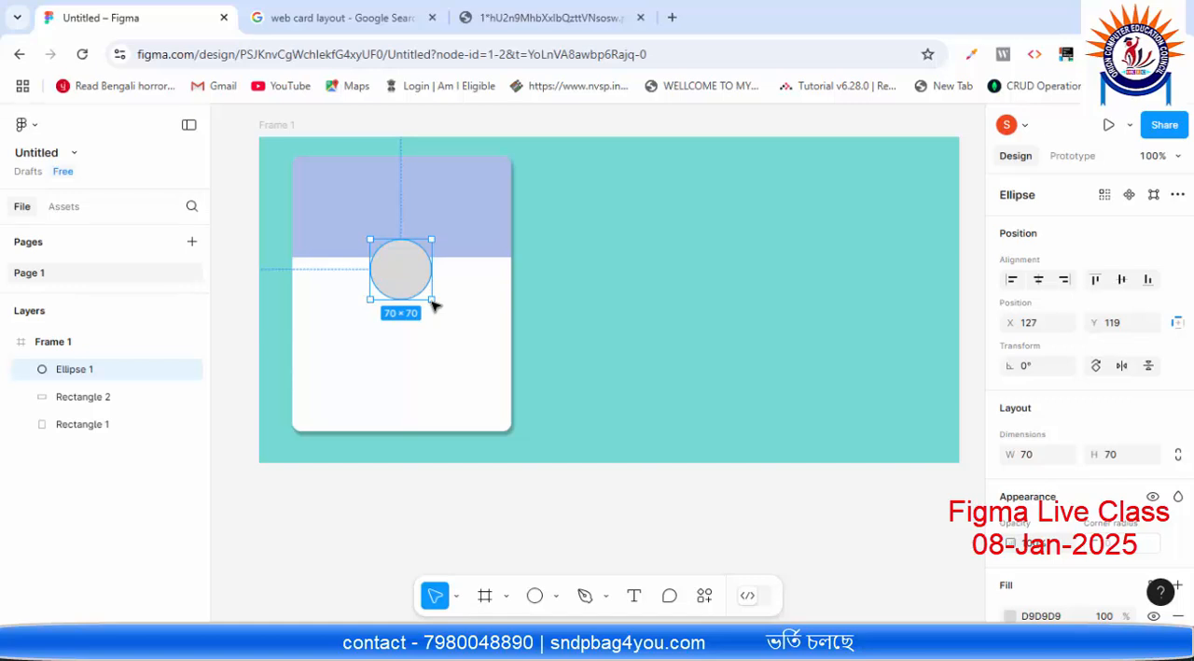
key(Up)
key(Up)
key(Up)
key(Up)
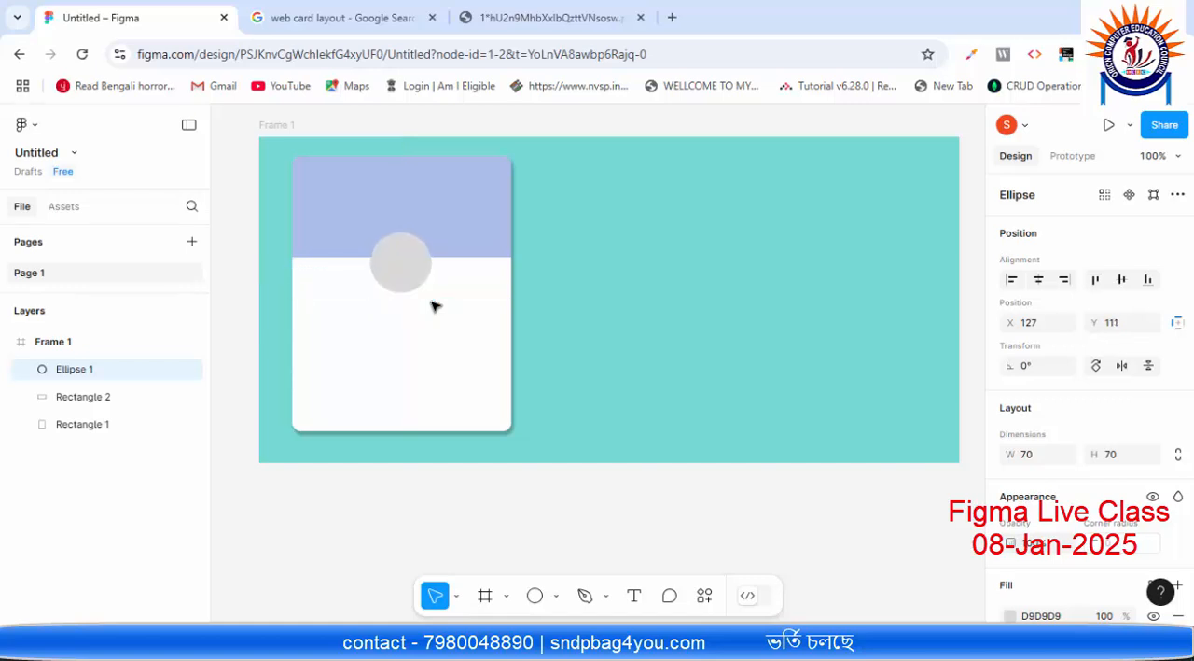
key(Down)
key(Left)
key(Left)
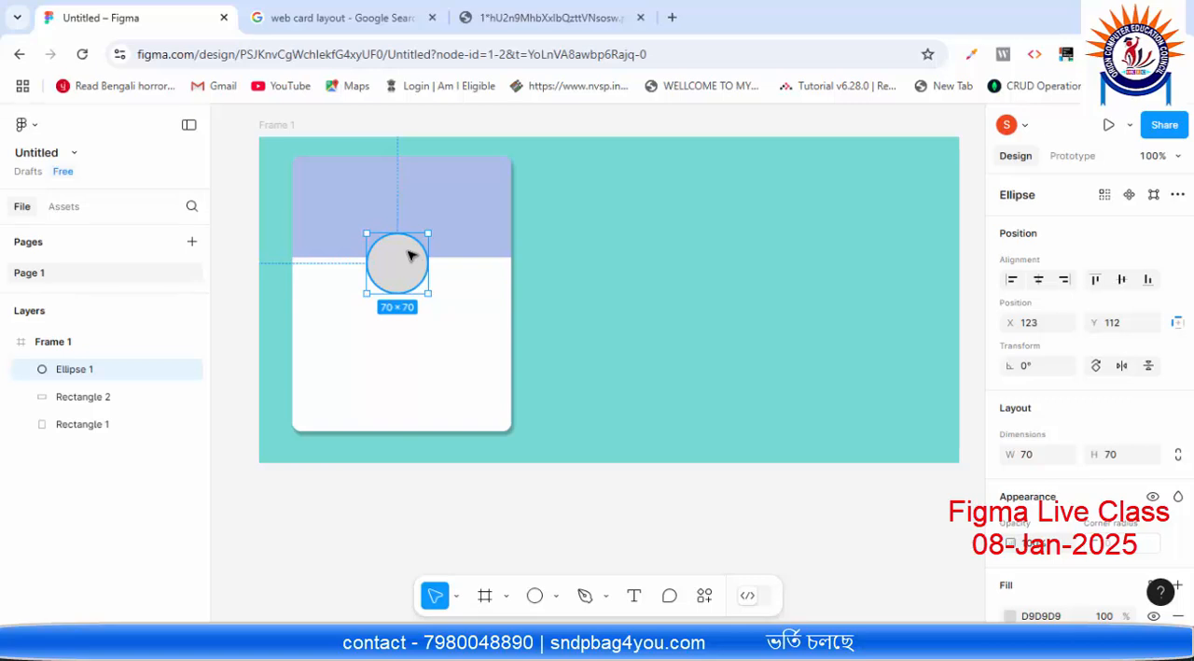
Step: Check the circle's distances to the card's edges and nudge it right to X 128, centring it horizontally on the card
key(alt)
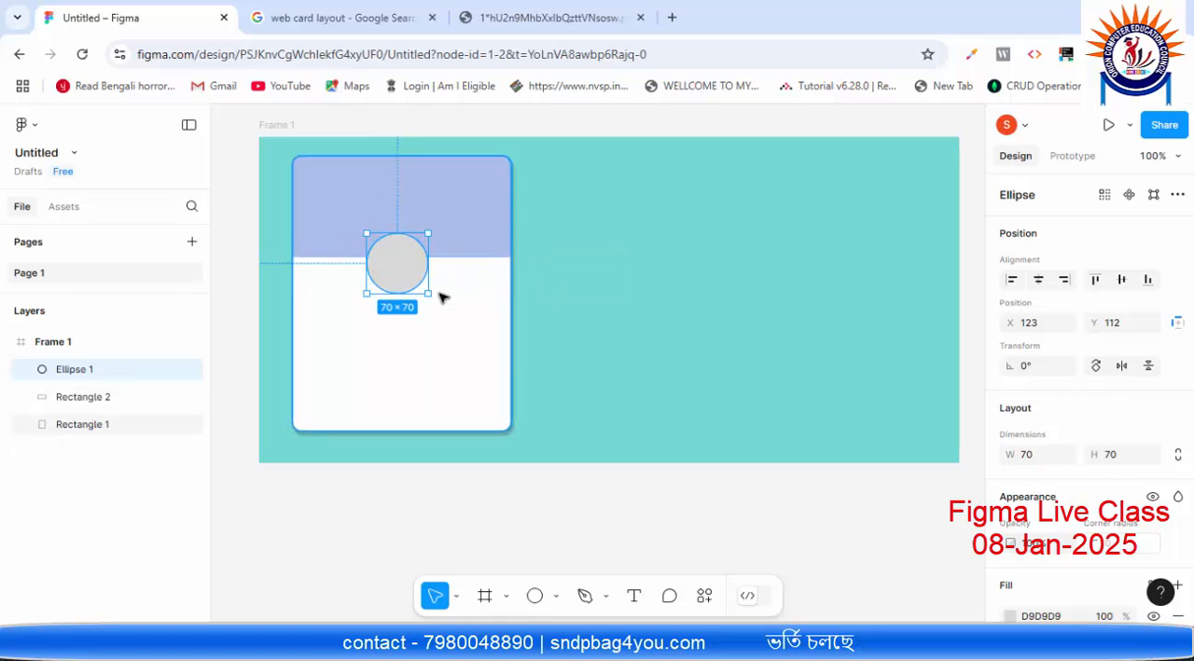
key(alt)
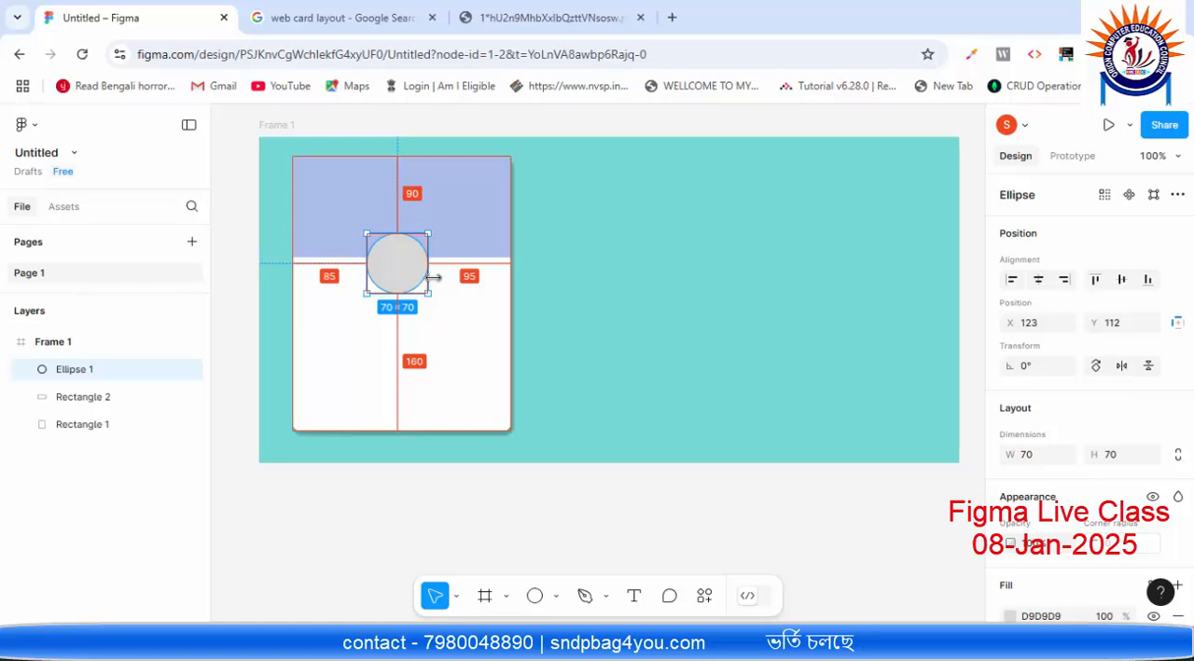
key(Right)
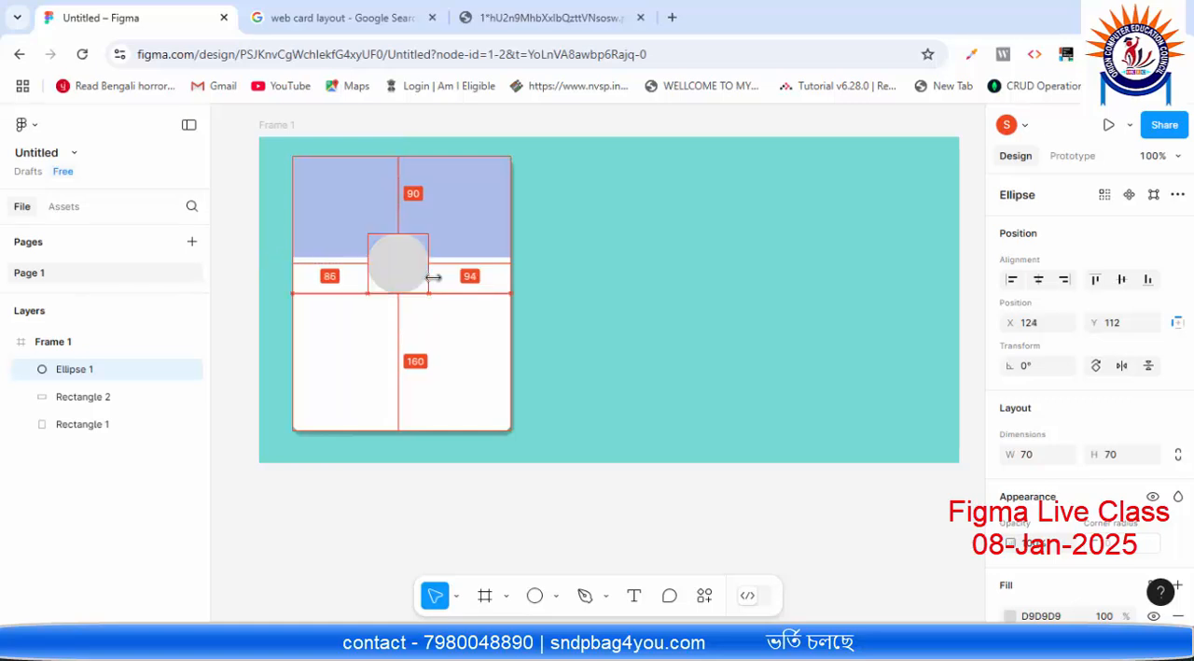
key(Right)
key(Right)
key(Right)
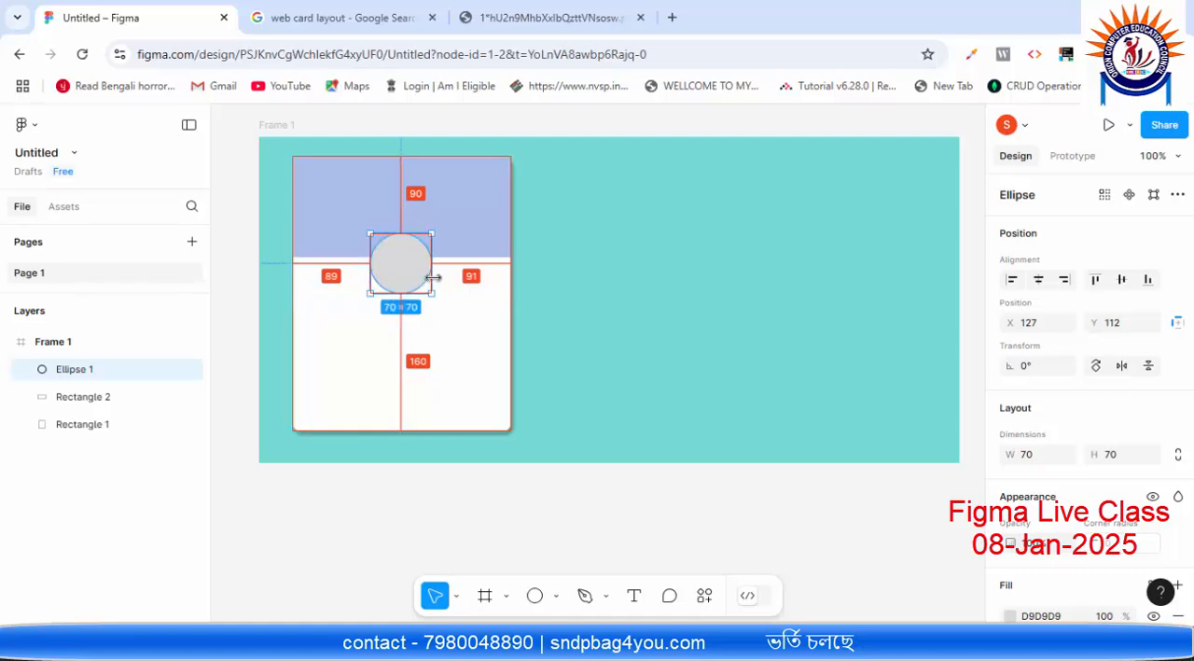
key(Right)
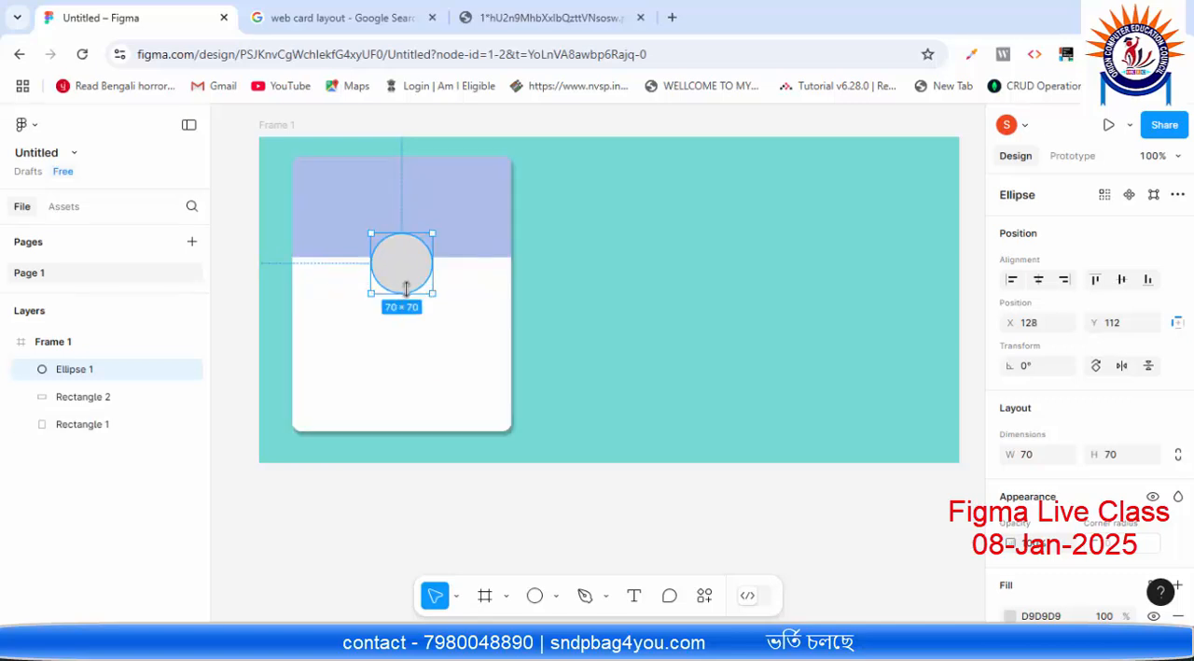
Step: Measure the circle against the header rectangle and nudge it up to Y 105, centring it on the header's lower edge
key(alt)
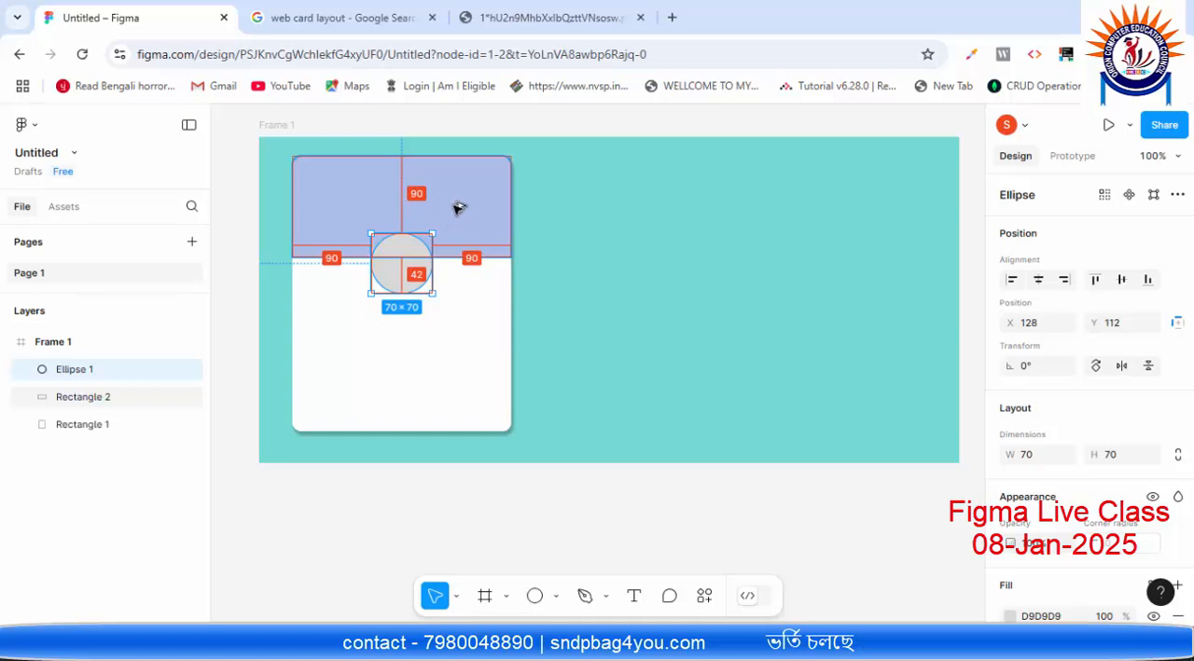
key(Up)
key(Up)
key(Up)
key(Up)
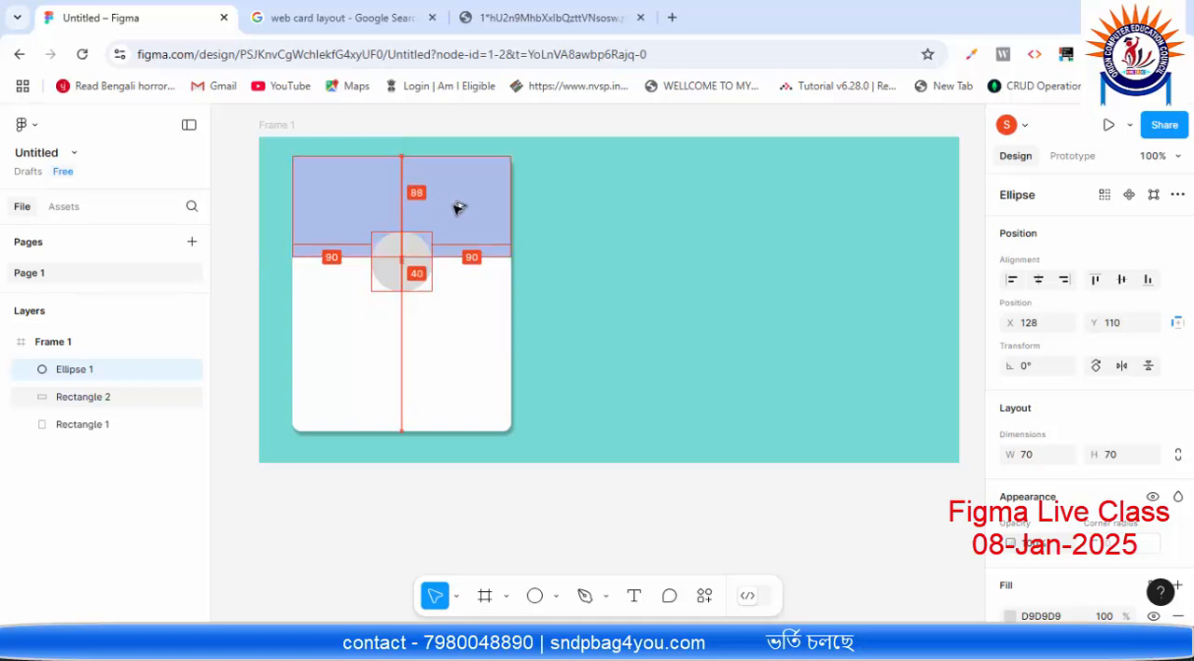
key(Up)
key(Up)
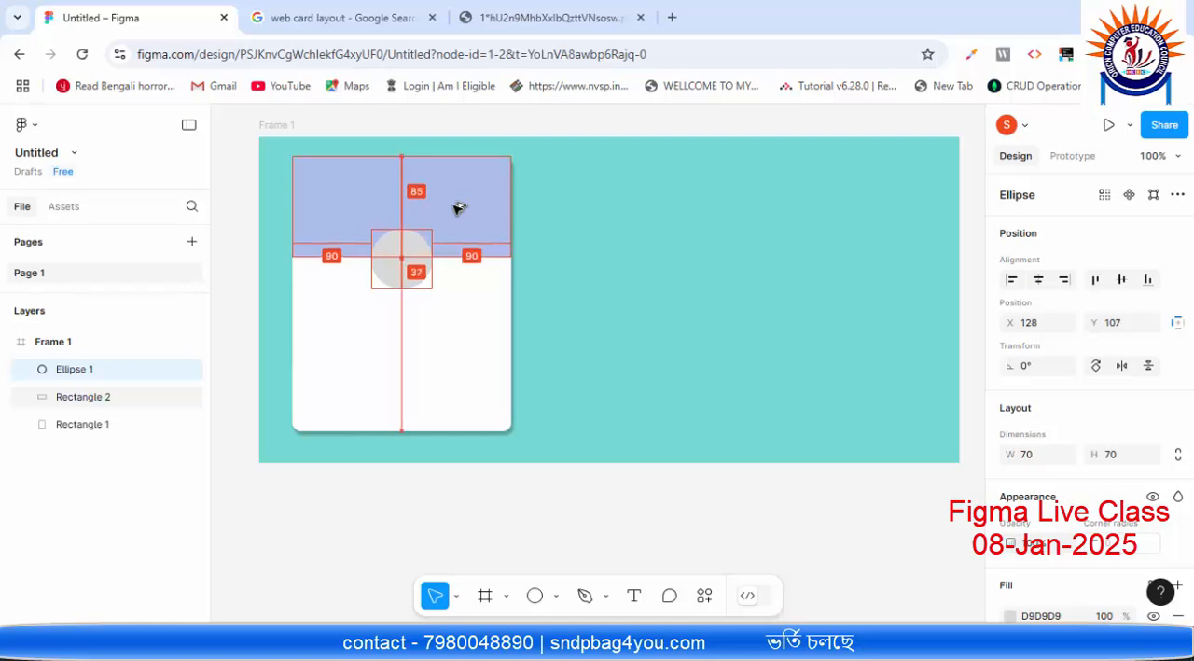
key(Up)
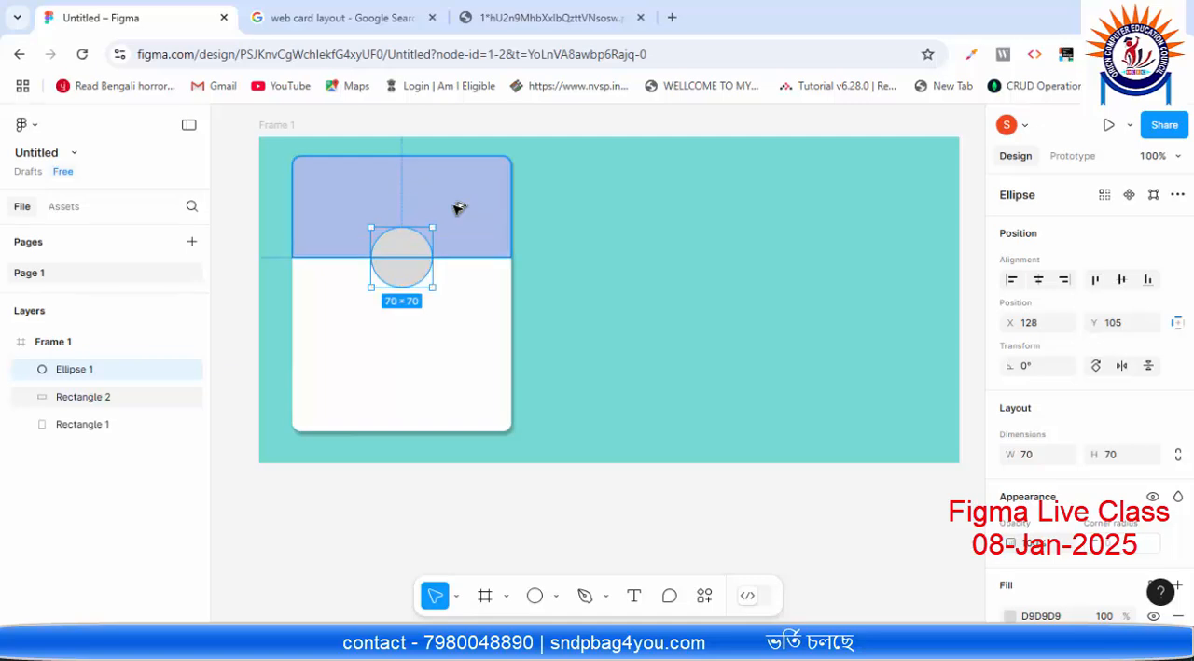
Step: Fill the circle with solid white FFFFFF
click(486, 294)
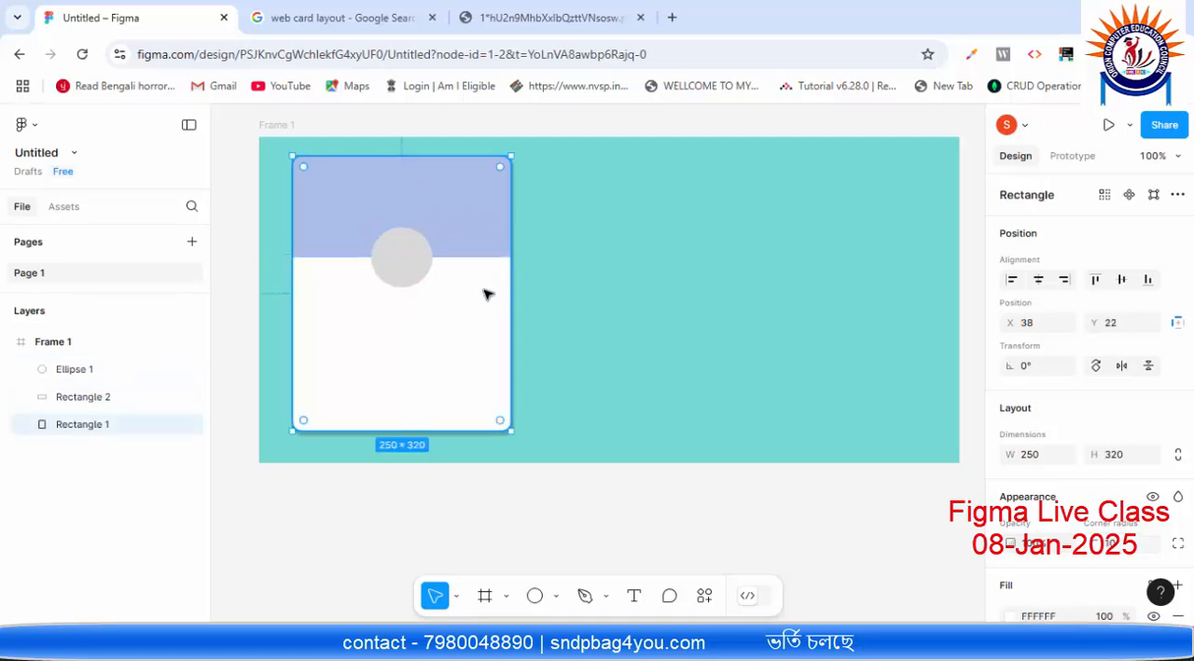
click(391, 266)
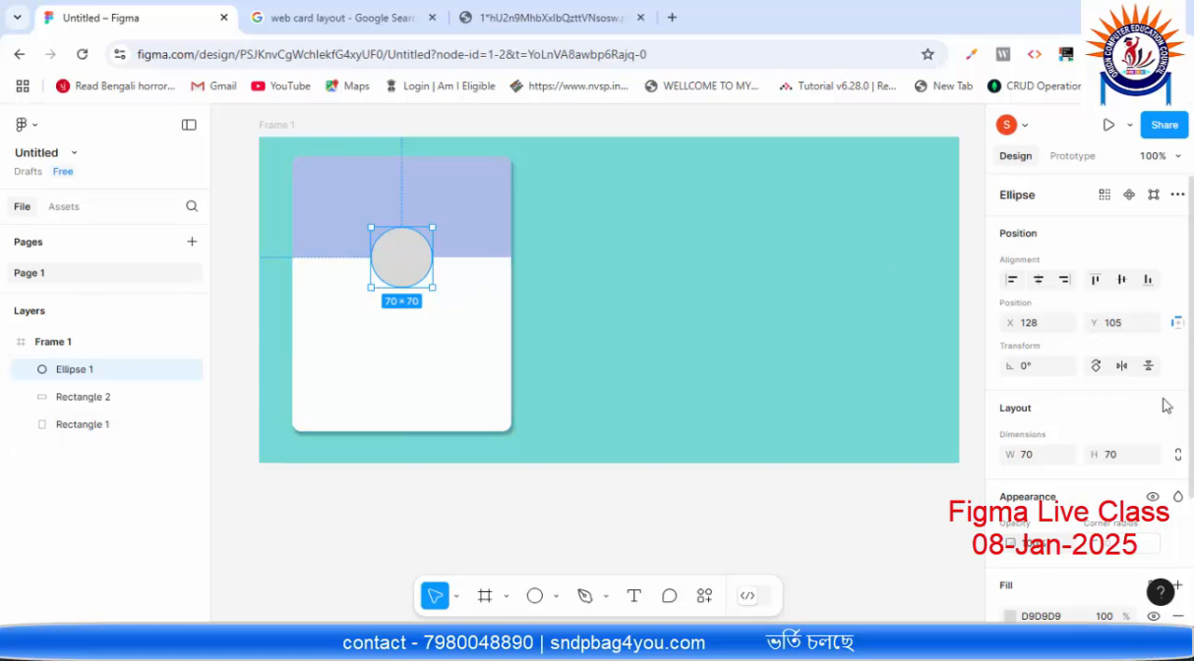
scroll(1034, 543, down, 2)
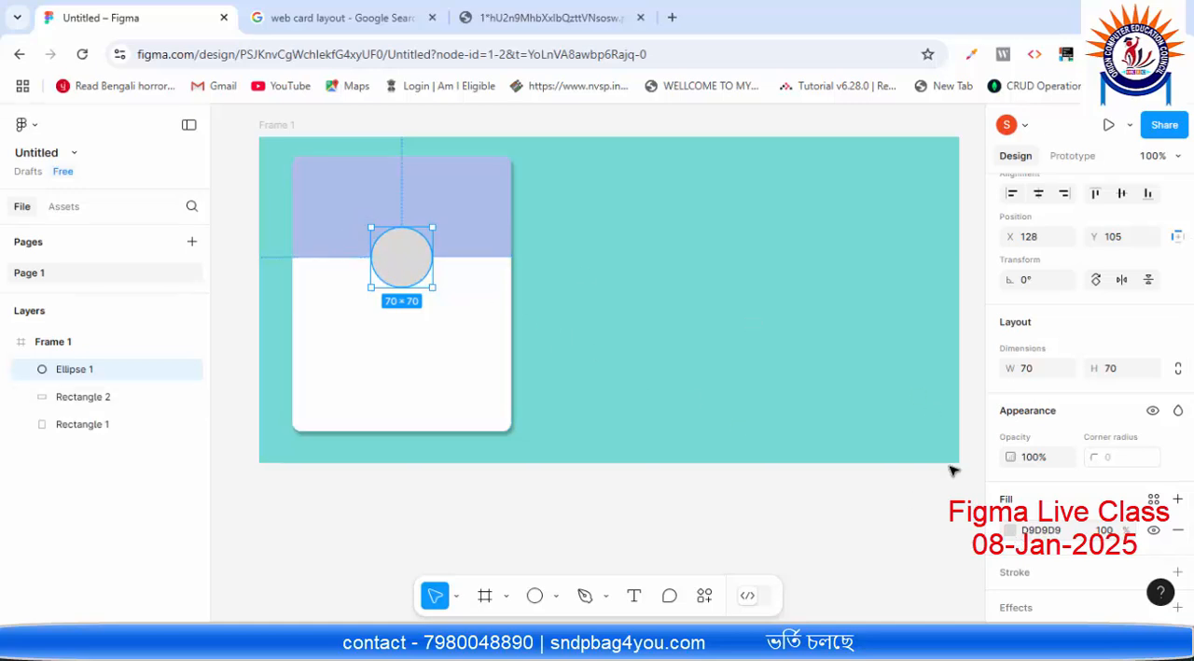
click(1009, 529)
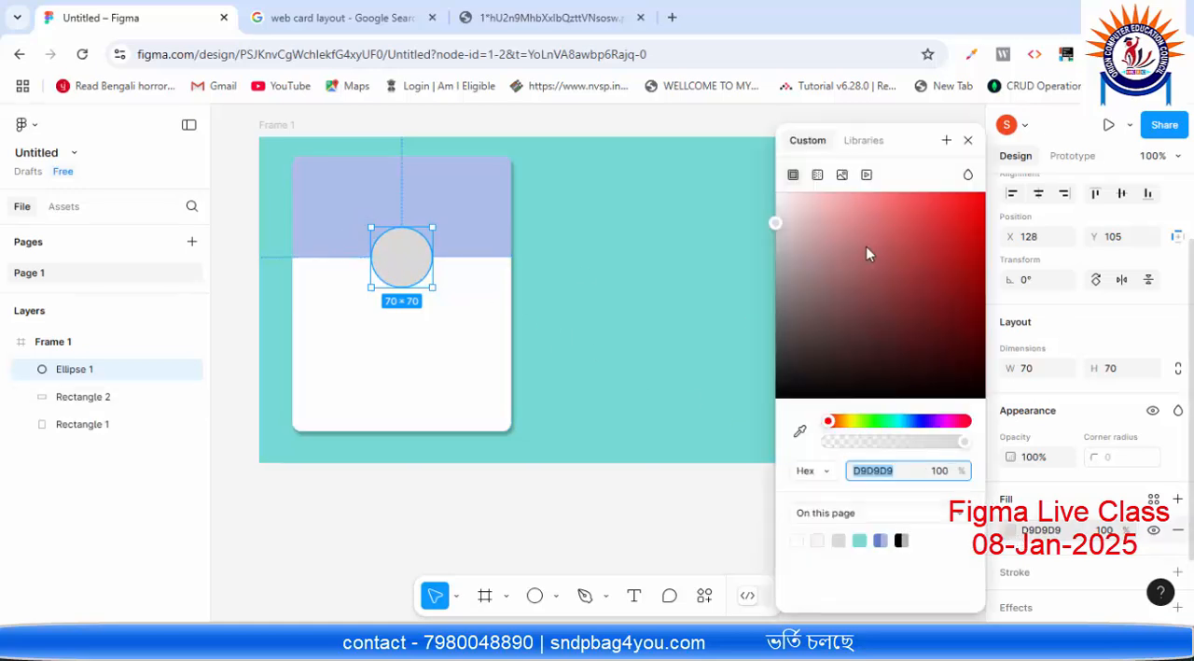
click(791, 194)
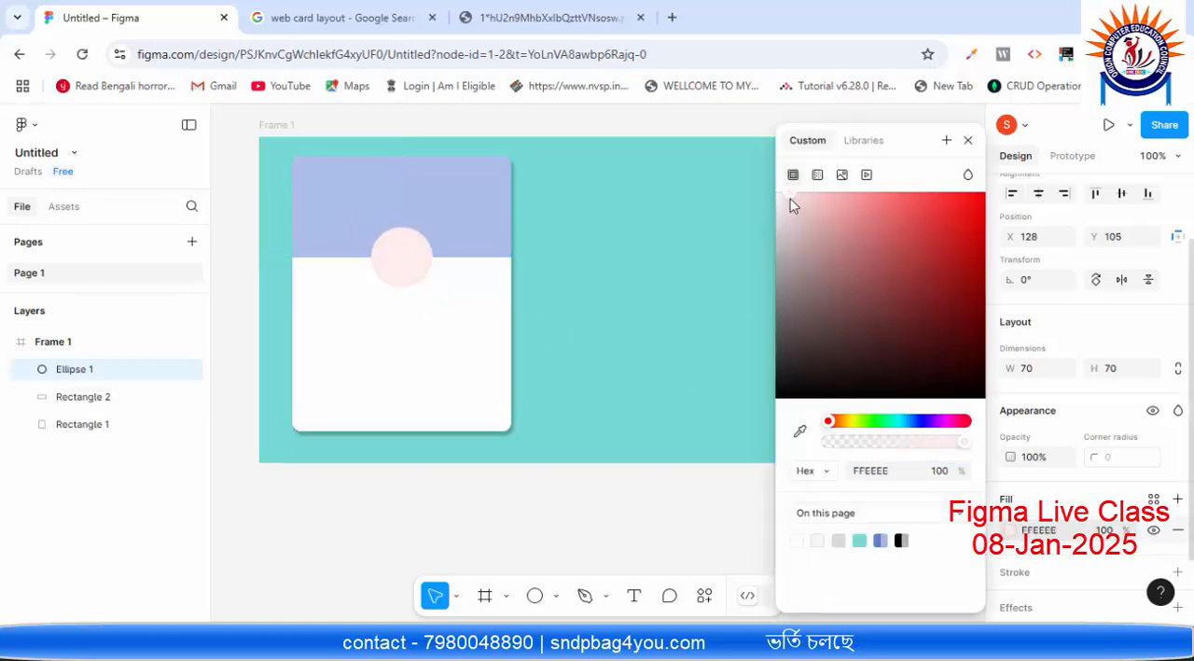
click(884, 471)
text(fff)
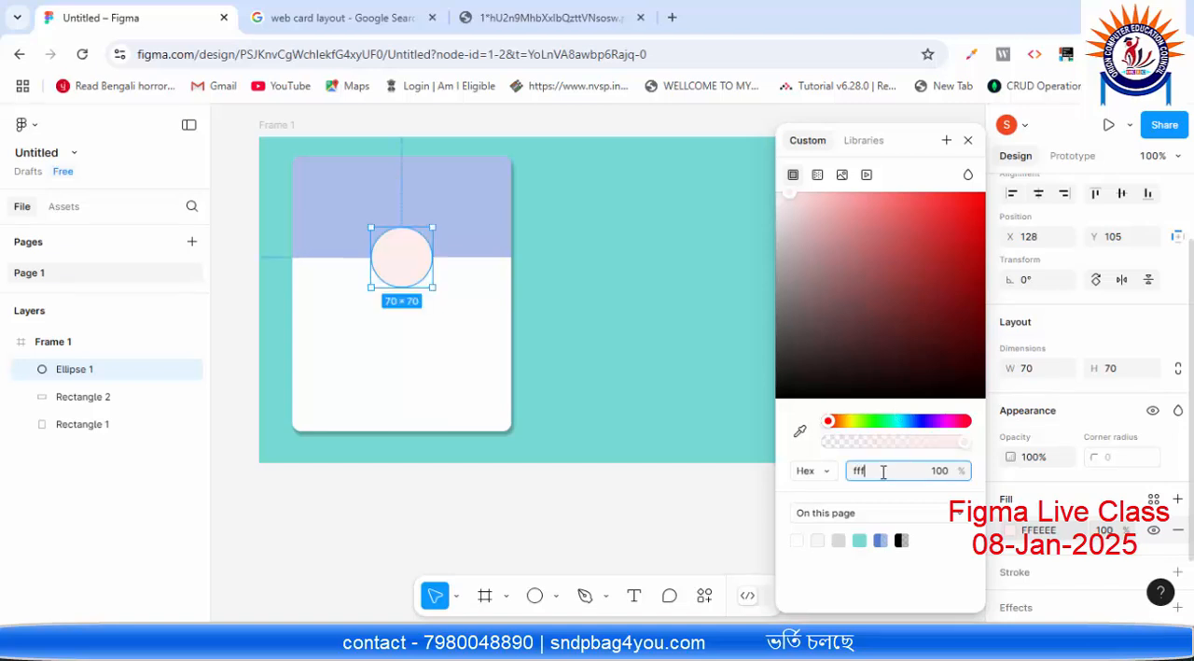
text(fff)
key(Return)
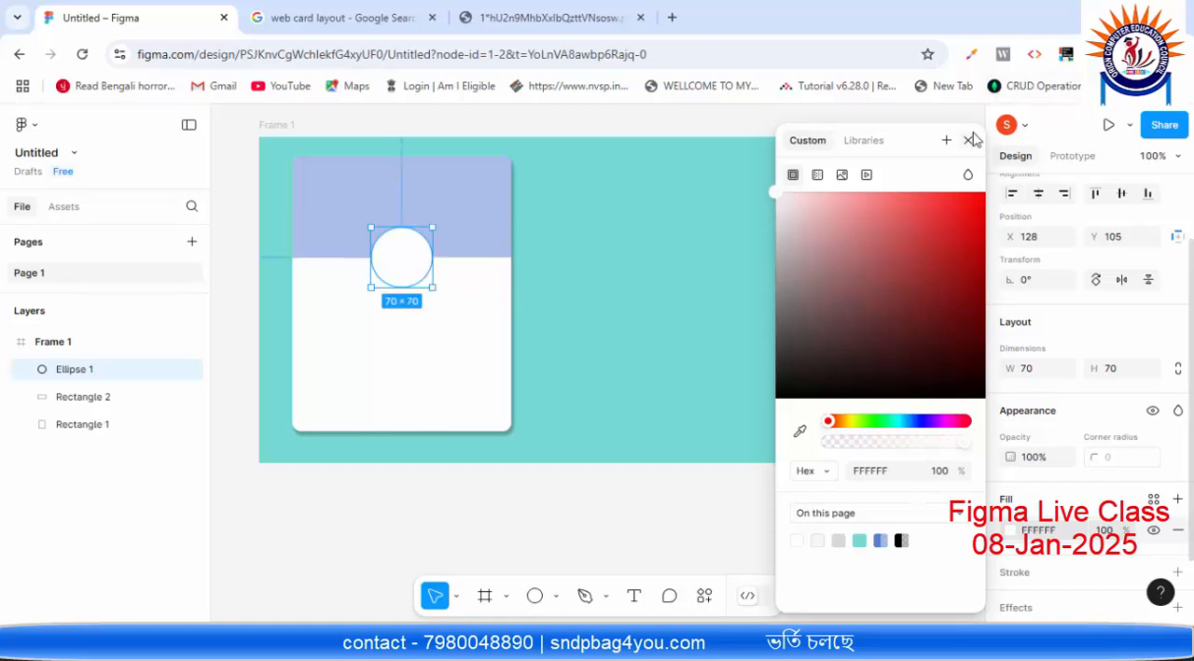
click(970, 140)
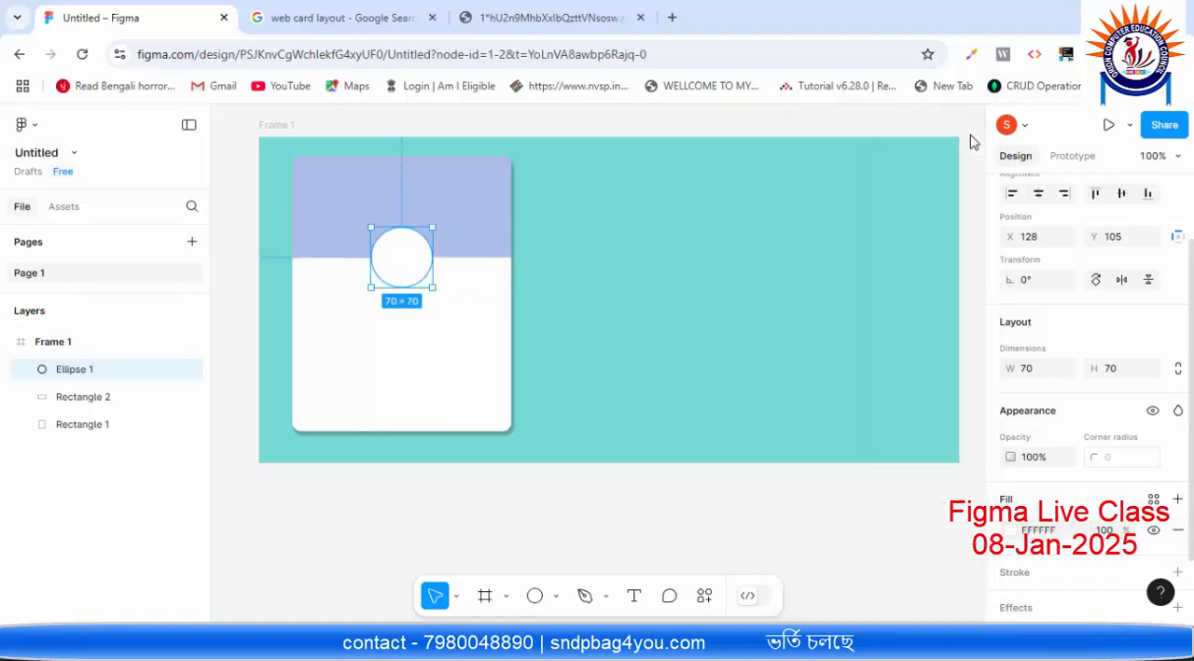
Step: Add a stroke to the white circle
click(488, 290)
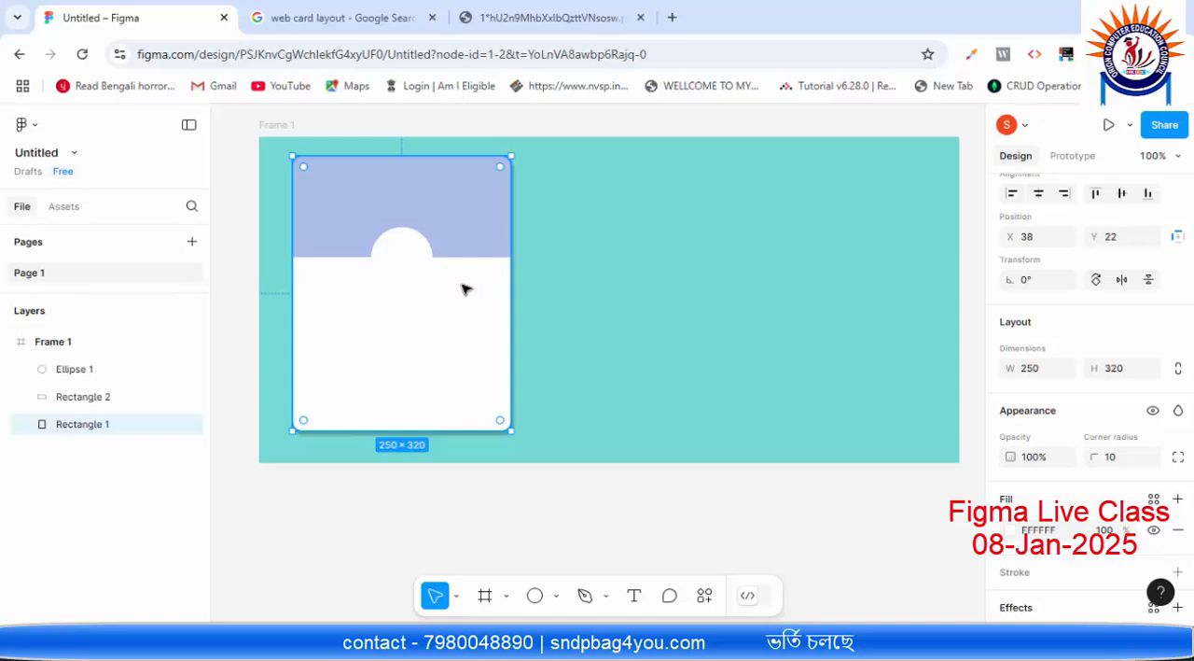
click(403, 256)
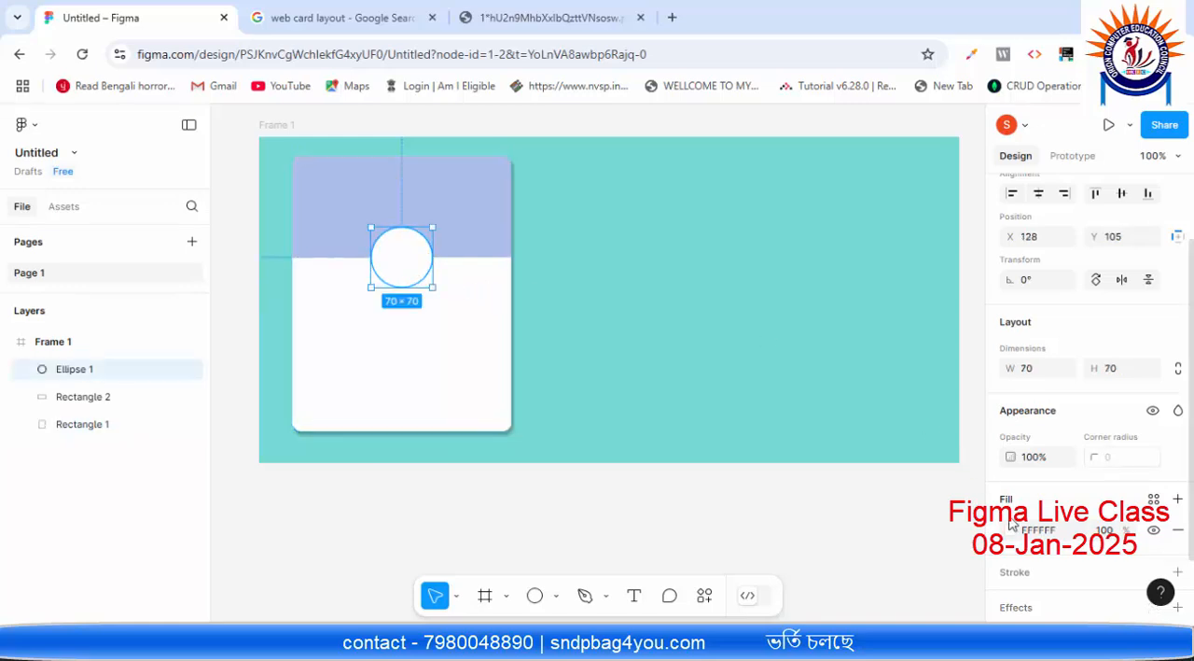
scroll(1155, 590, down, 1)
scroll(1155, 590, down, 3)
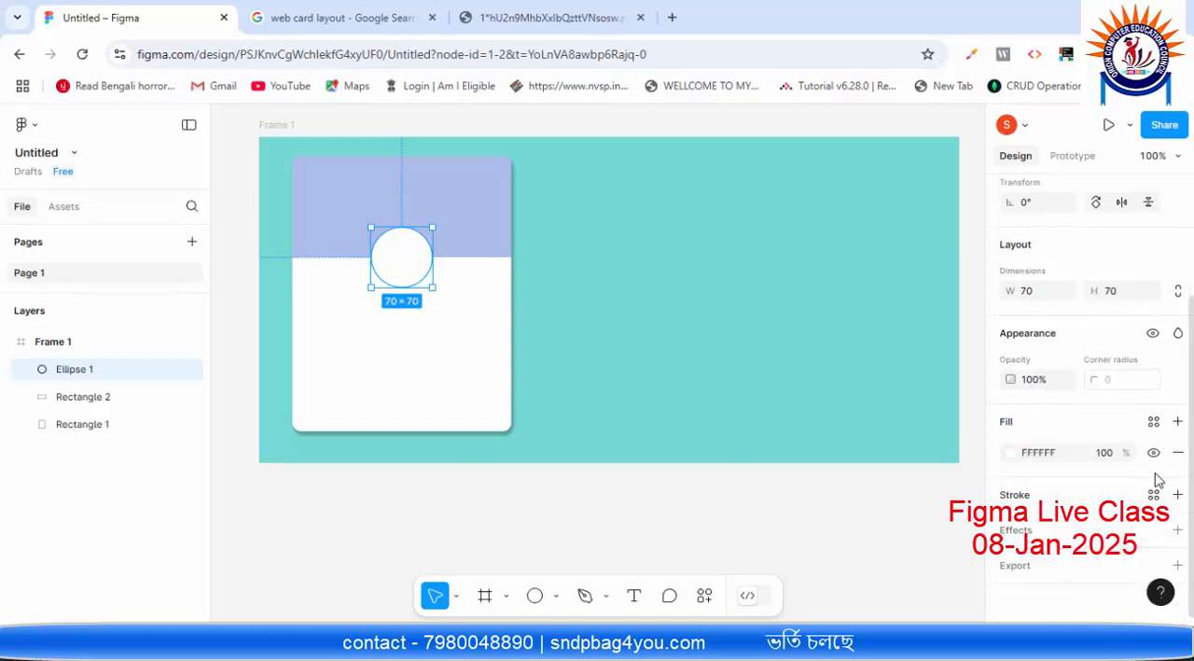
click(1027, 502)
scroll(1049, 504, down, 3)
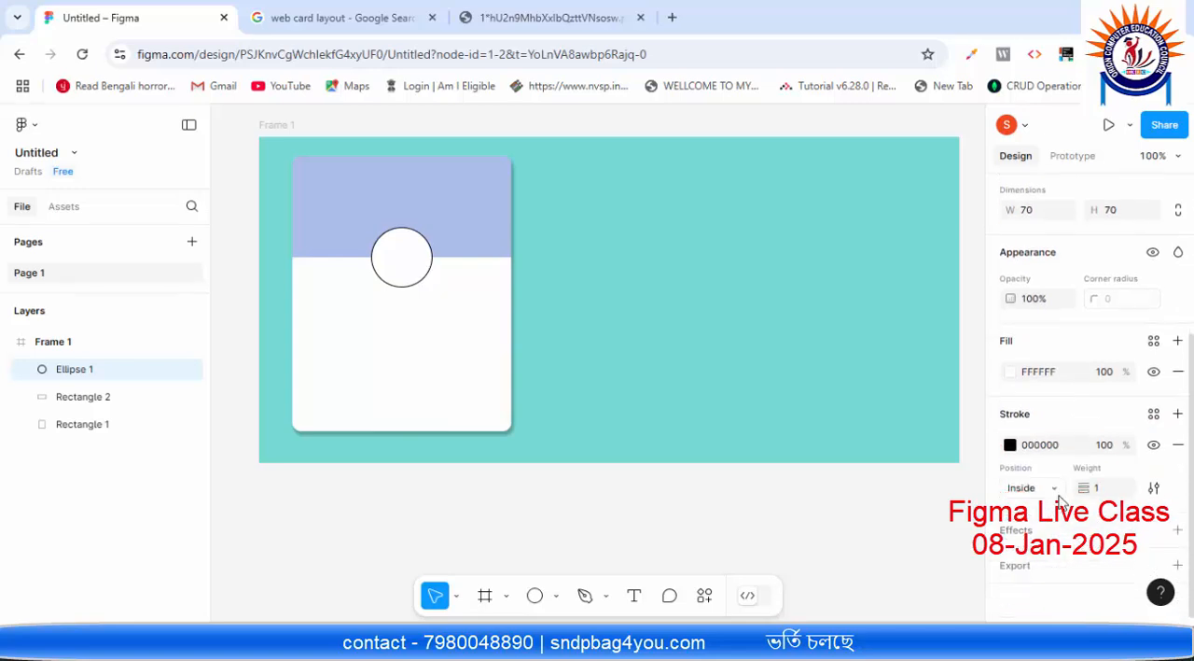
Step: Change the circle's stroke colour to the light grey C3B5B5
click(1012, 445)
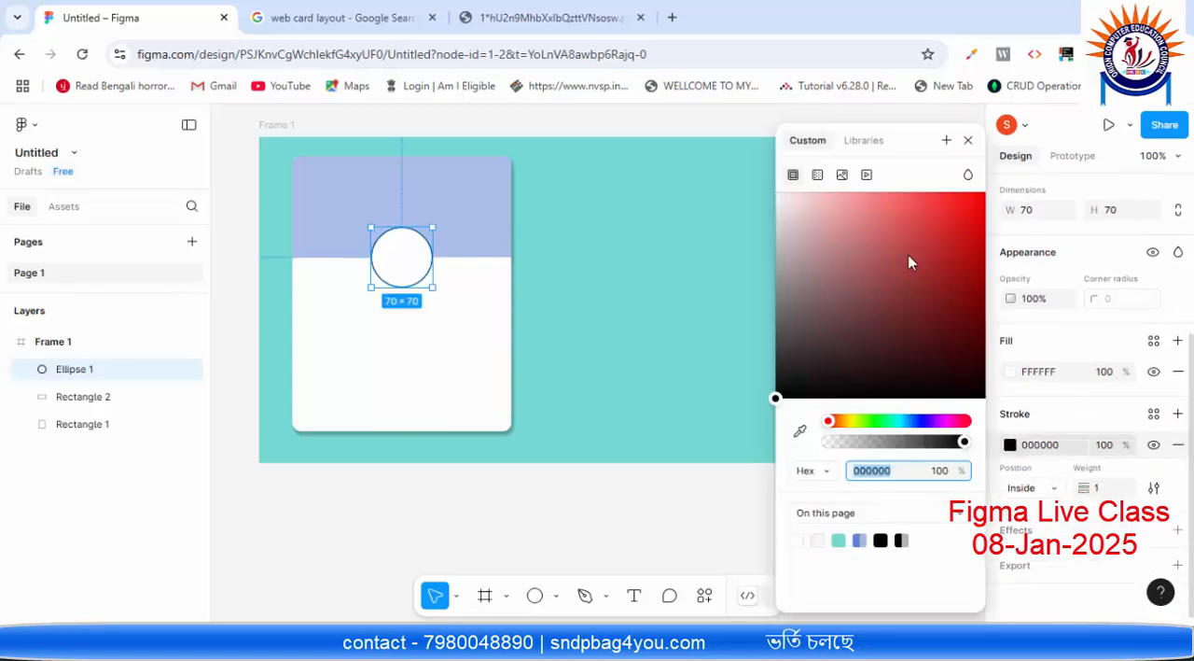
click(785, 225)
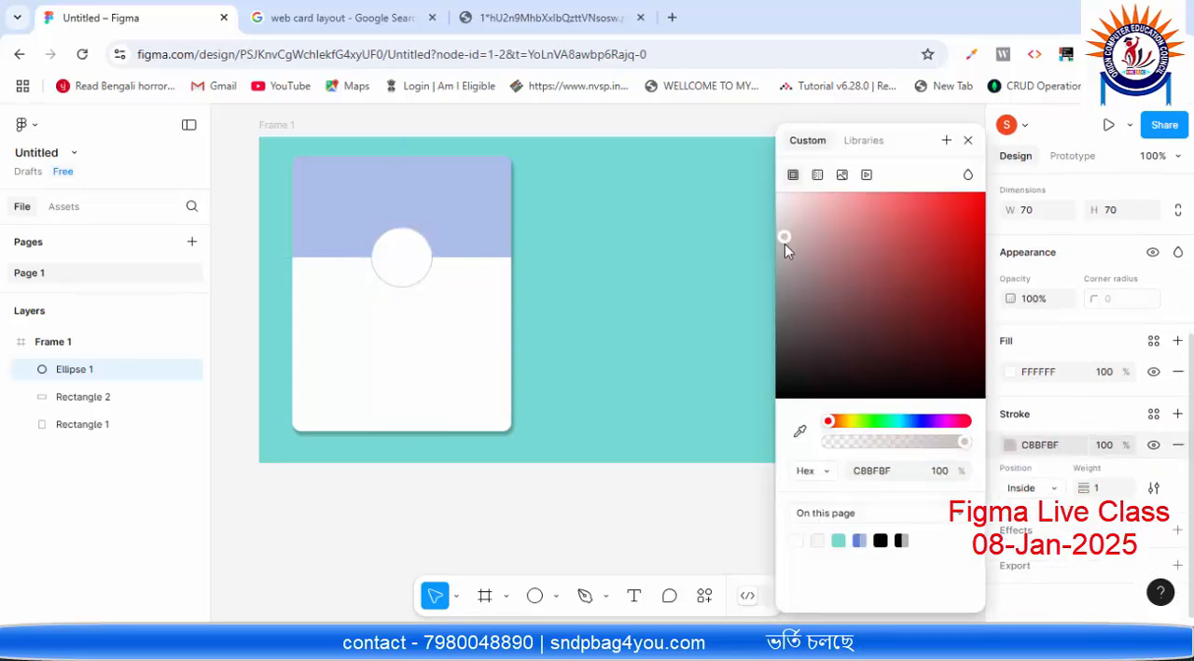
drag(788, 238, 793, 248)
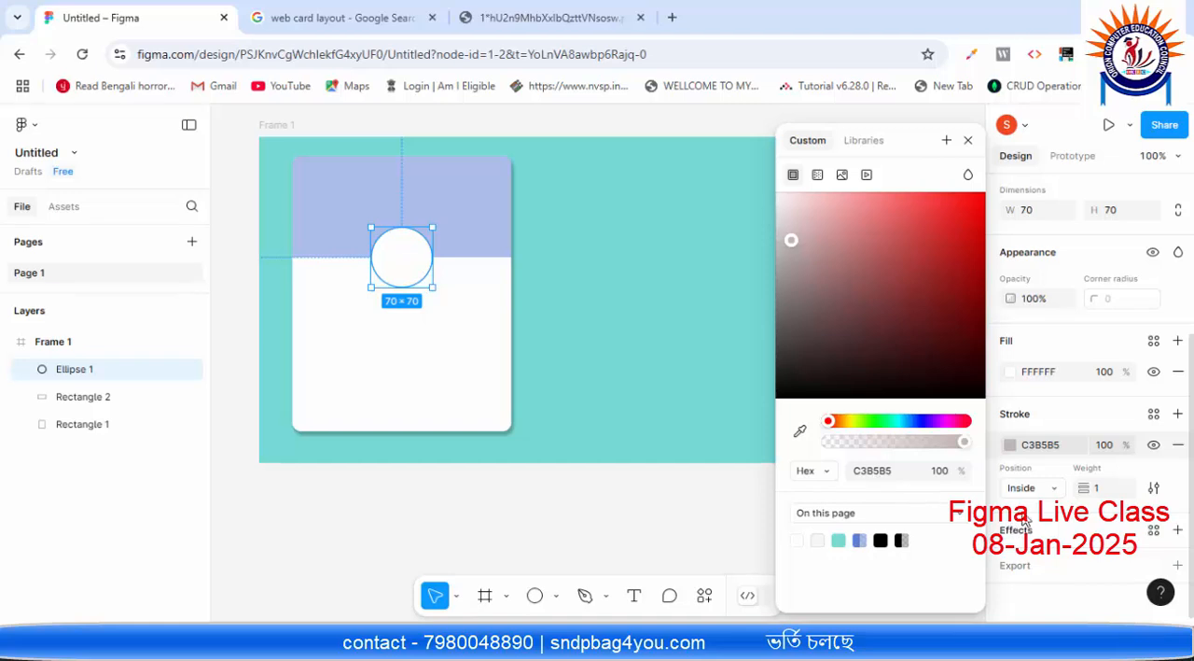
click(968, 140)
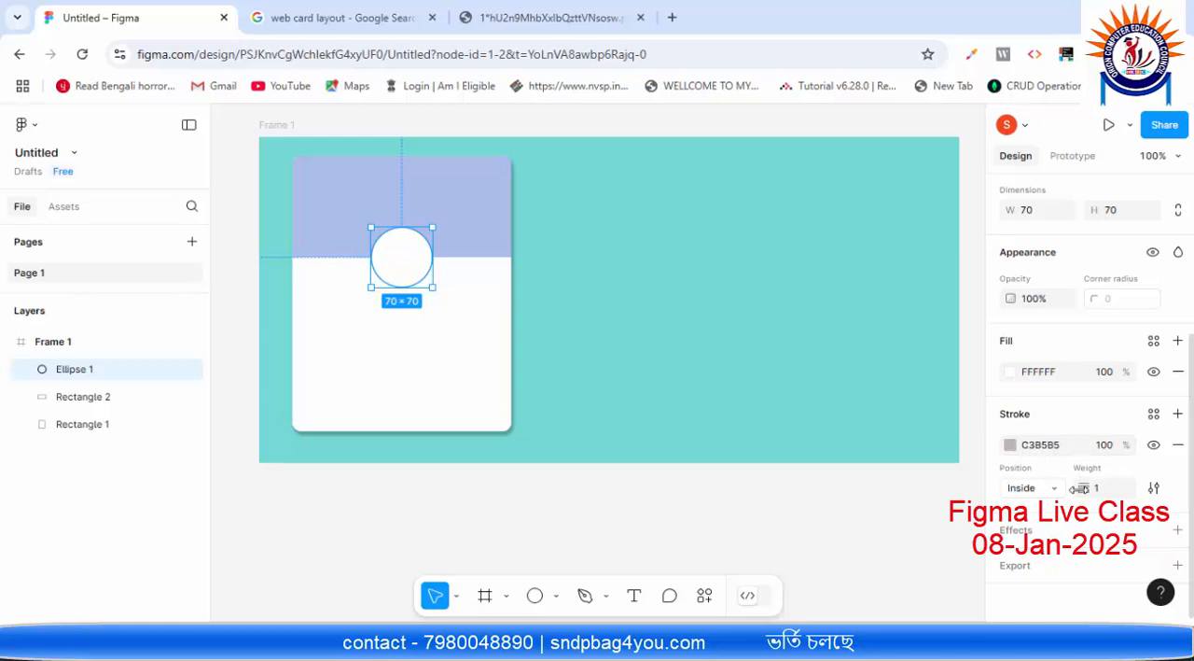
Step: Try a stroke weight of 5 on the circle and settle on a weight of 3
click(1108, 495)
text(5)
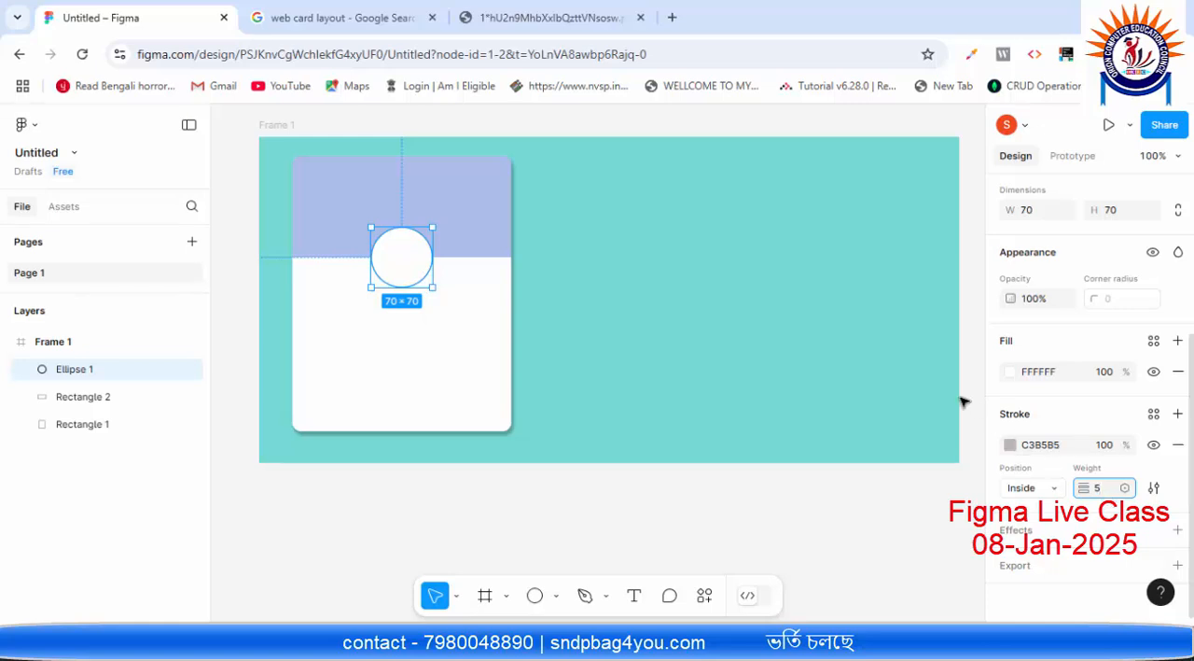
key(Return)
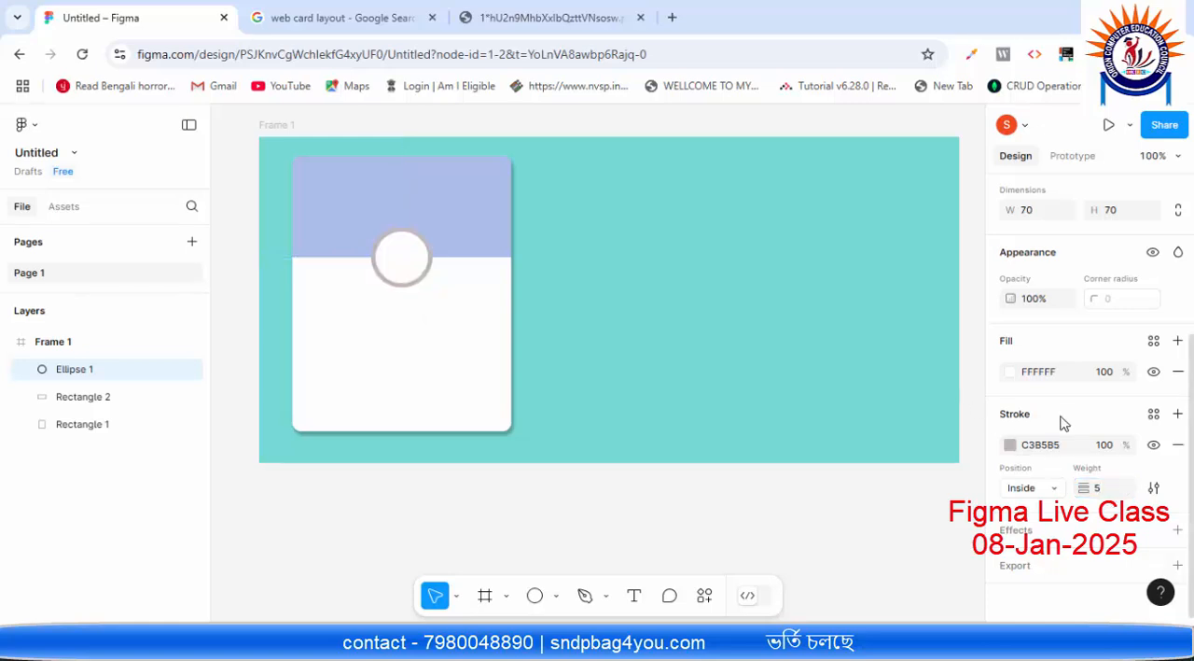
text(3)
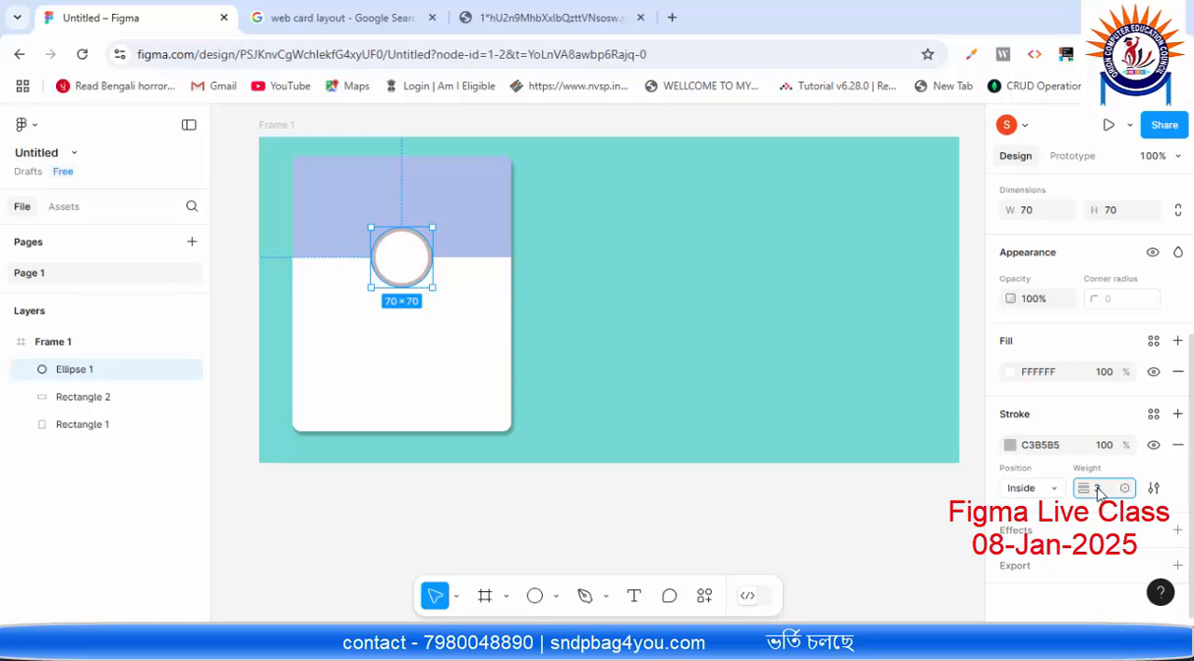
key(Return)
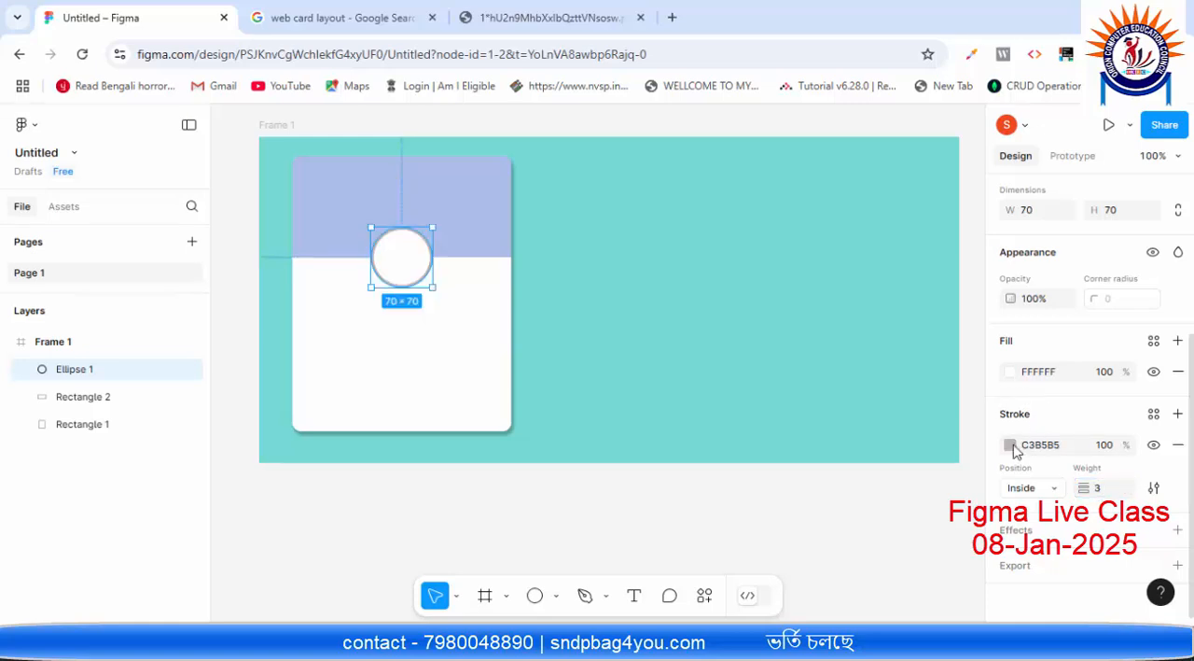
Step: Lighten the circle's stroke colour to D4C4C4 and deselect the circle to check its outline
click(1010, 445)
mouse_move(793, 234)
mouse_down()
mouse_move(782, 215)
mouse_move(797, 215)
mouse_move(782, 207)
mouse_up()
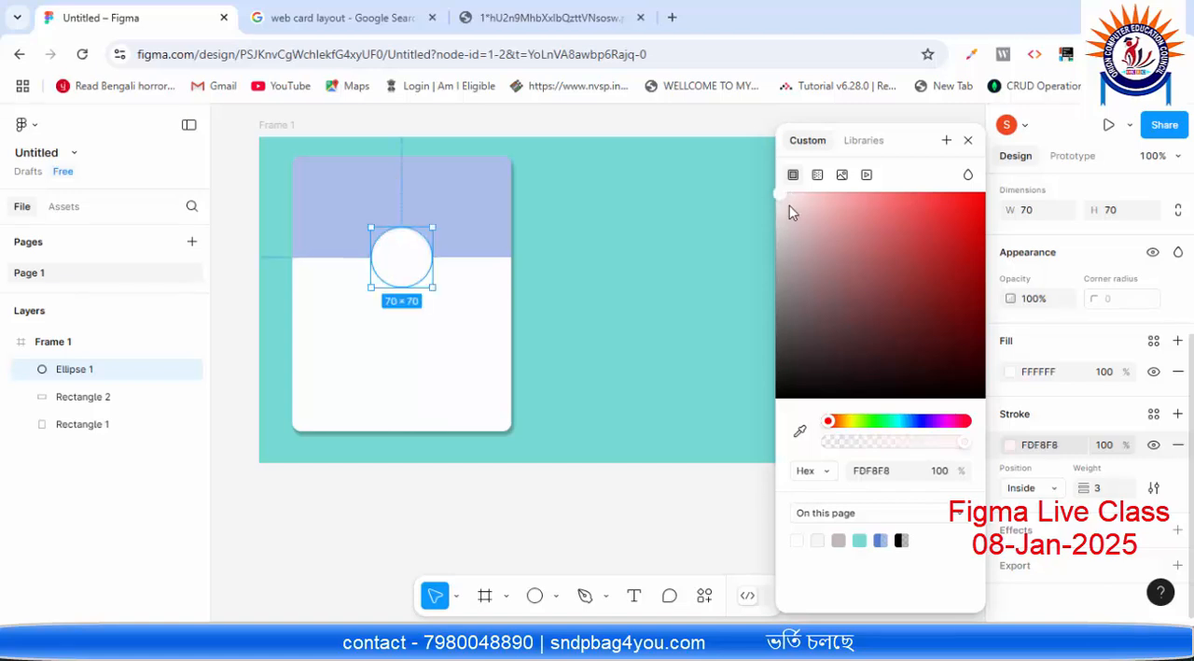
drag(789, 212, 793, 233)
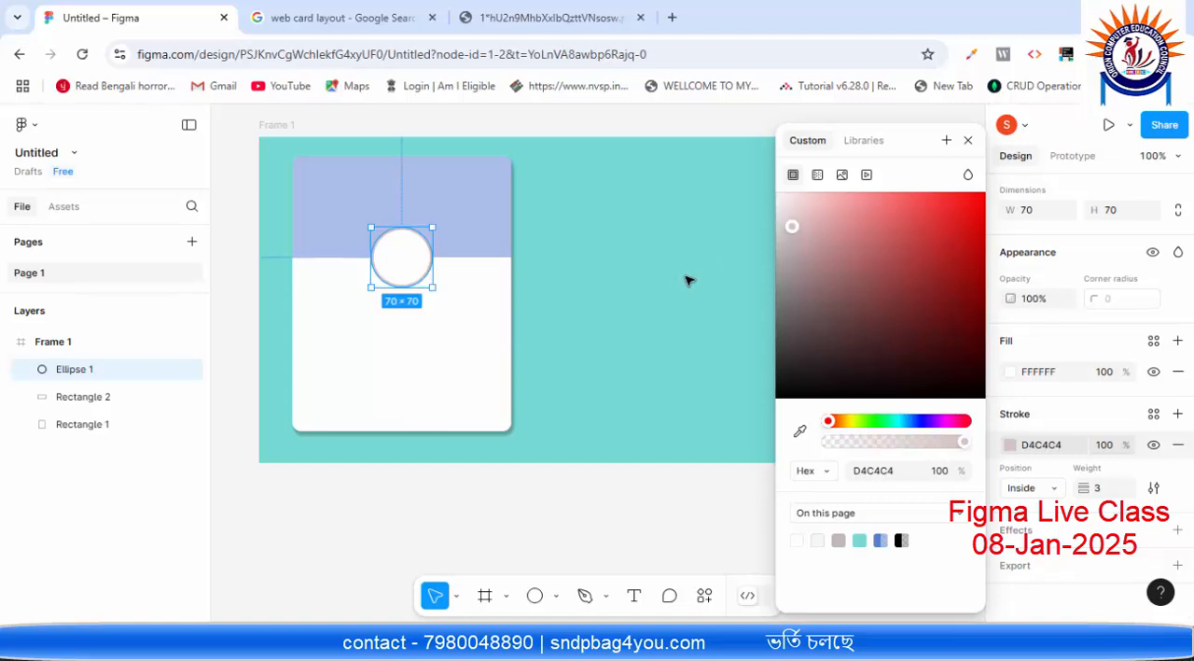
click(688, 280)
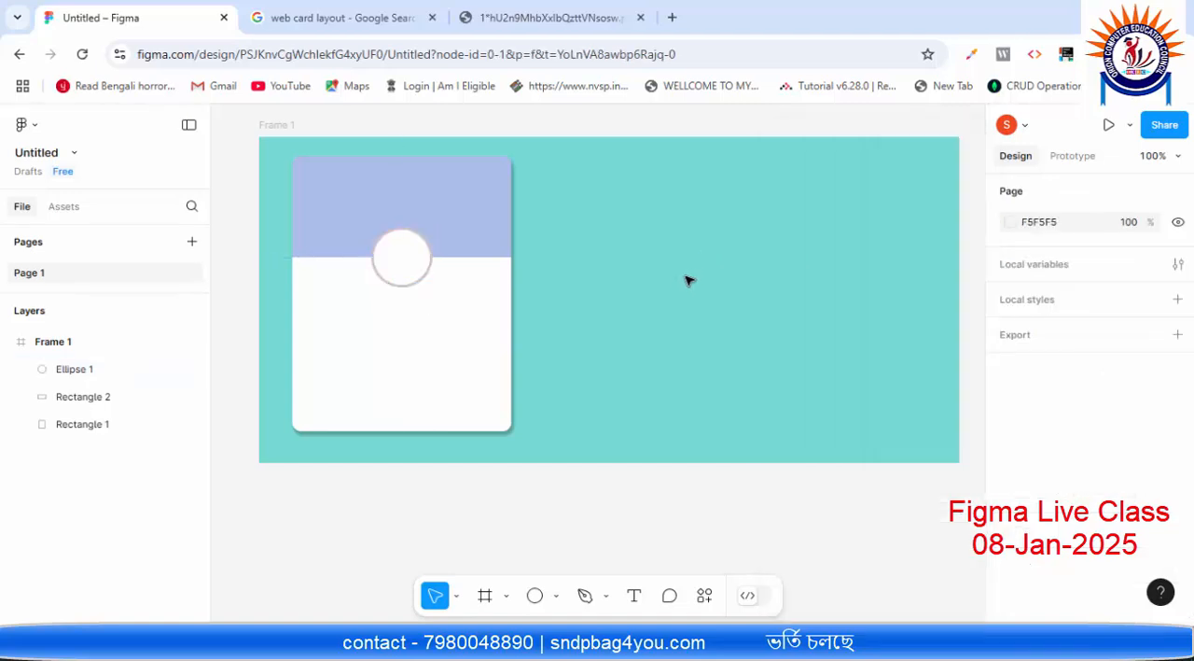
click(403, 256)
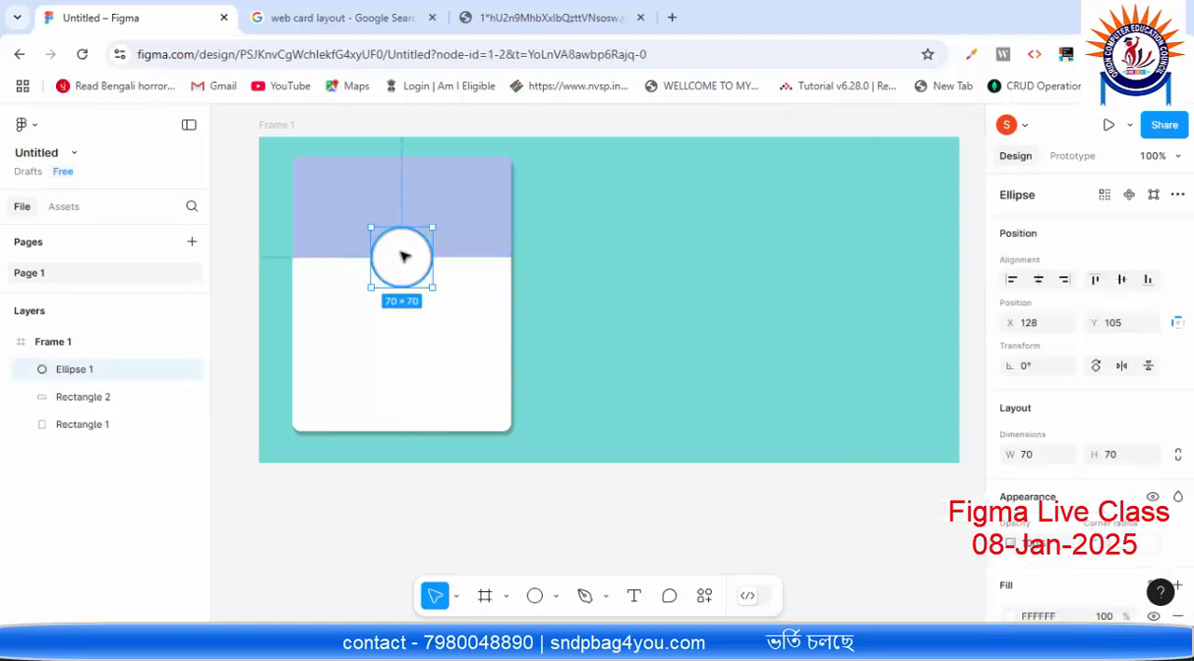
click(664, 414)
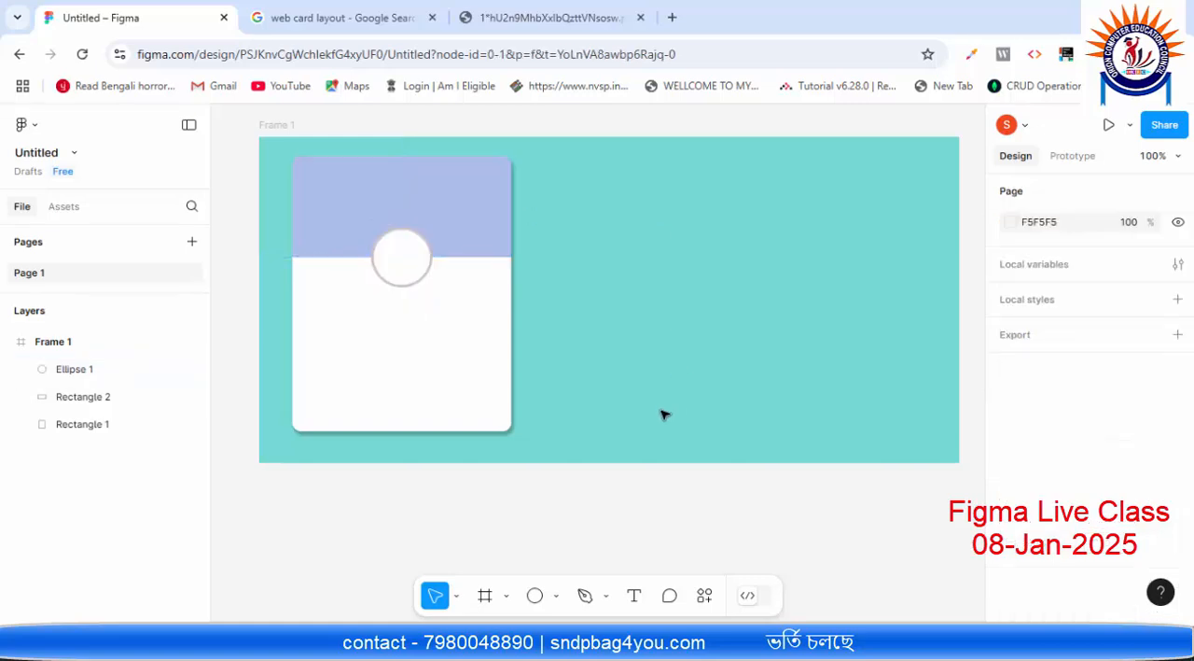
Step: Start inserting an image and search the Desktop folder for "jpg" files
click(555, 597)
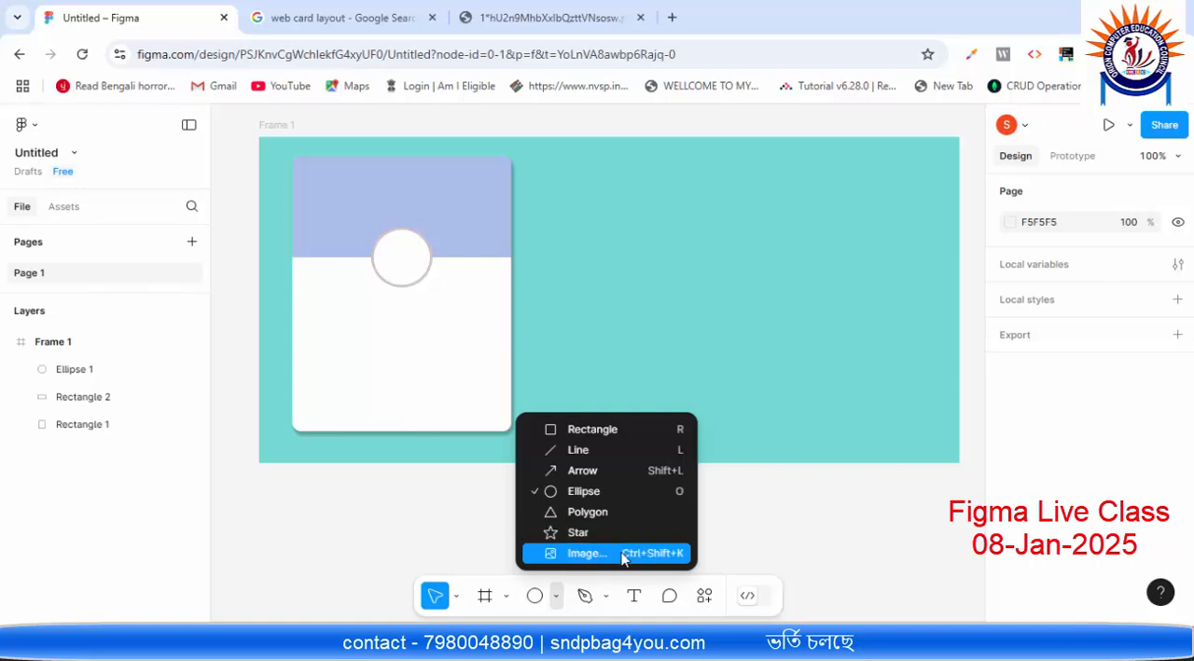
click(678, 554)
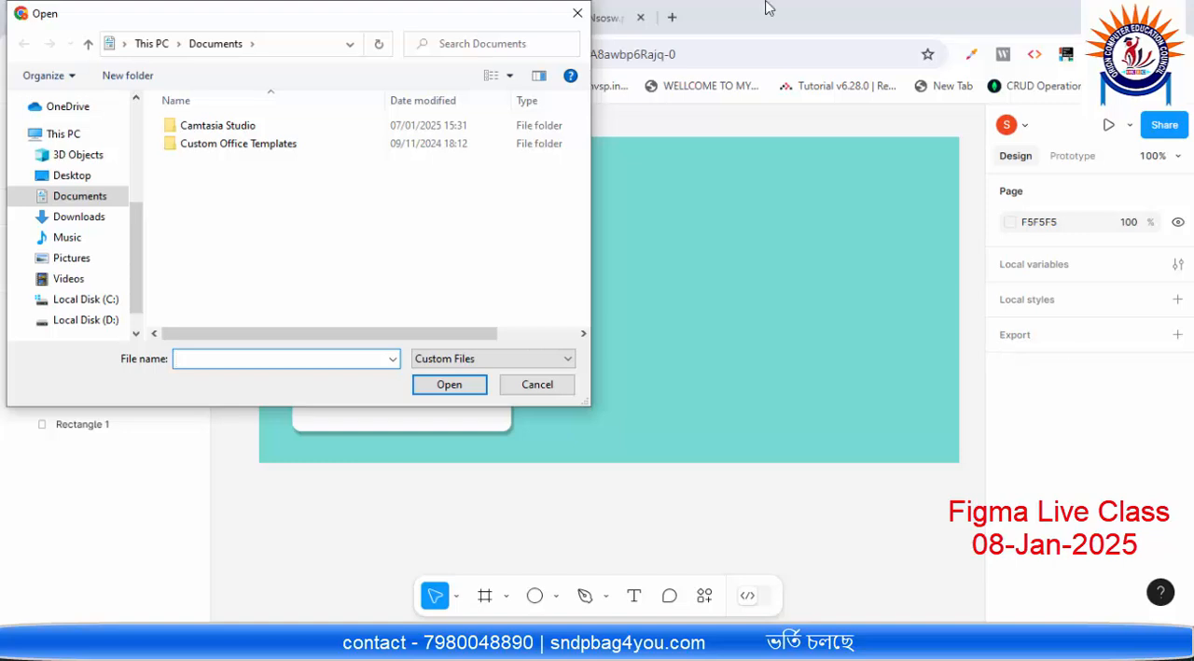
scroll(137, 224, down, 1)
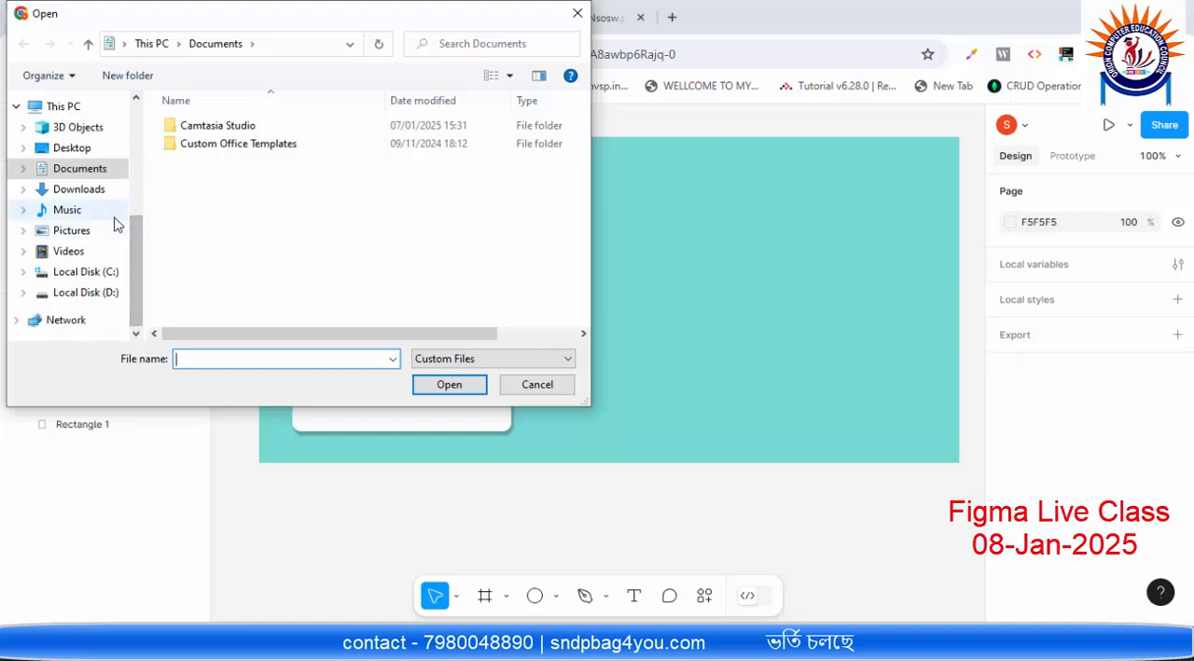
click(78, 150)
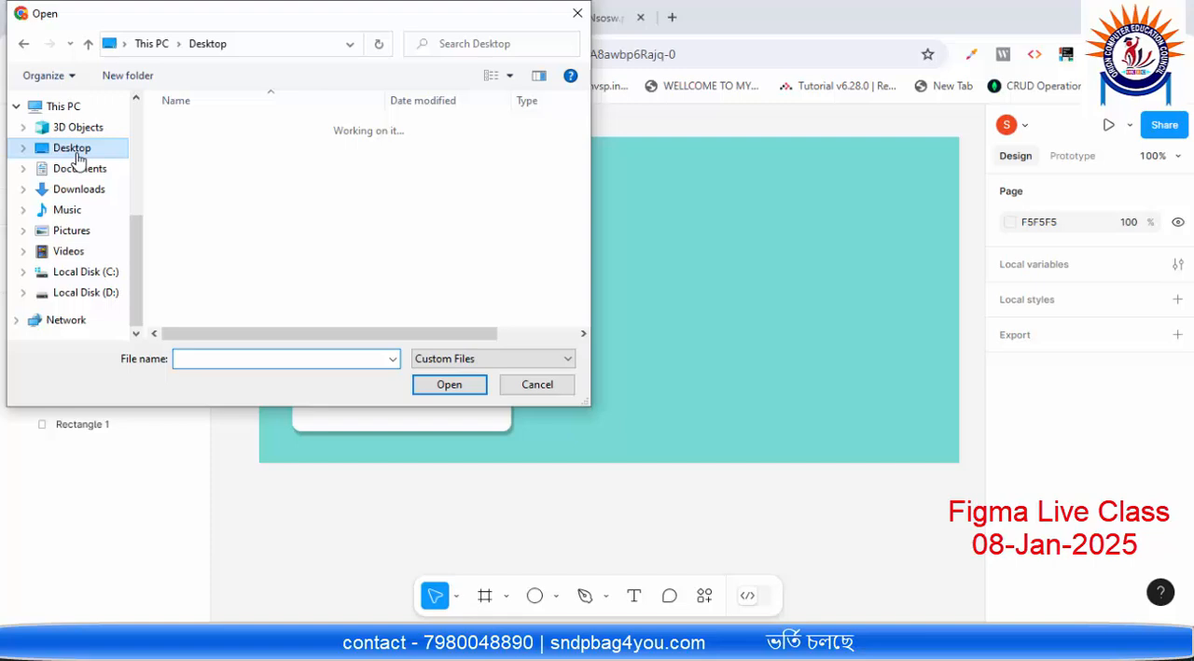
click(494, 43)
text(jpg)
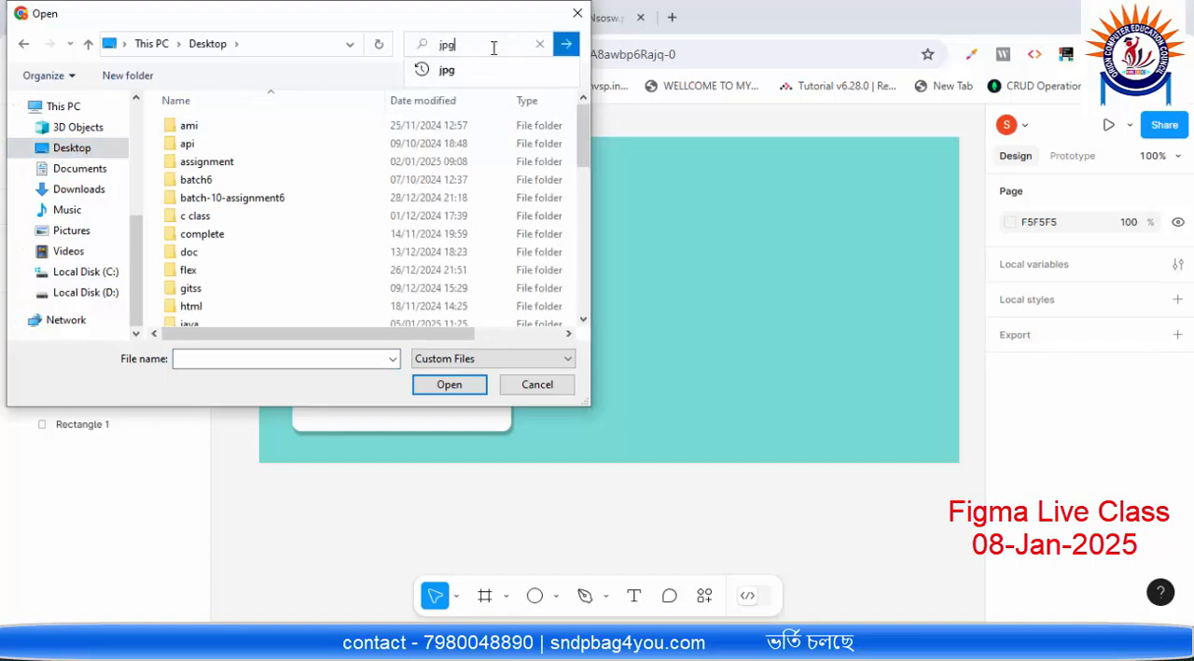
click(565, 48)
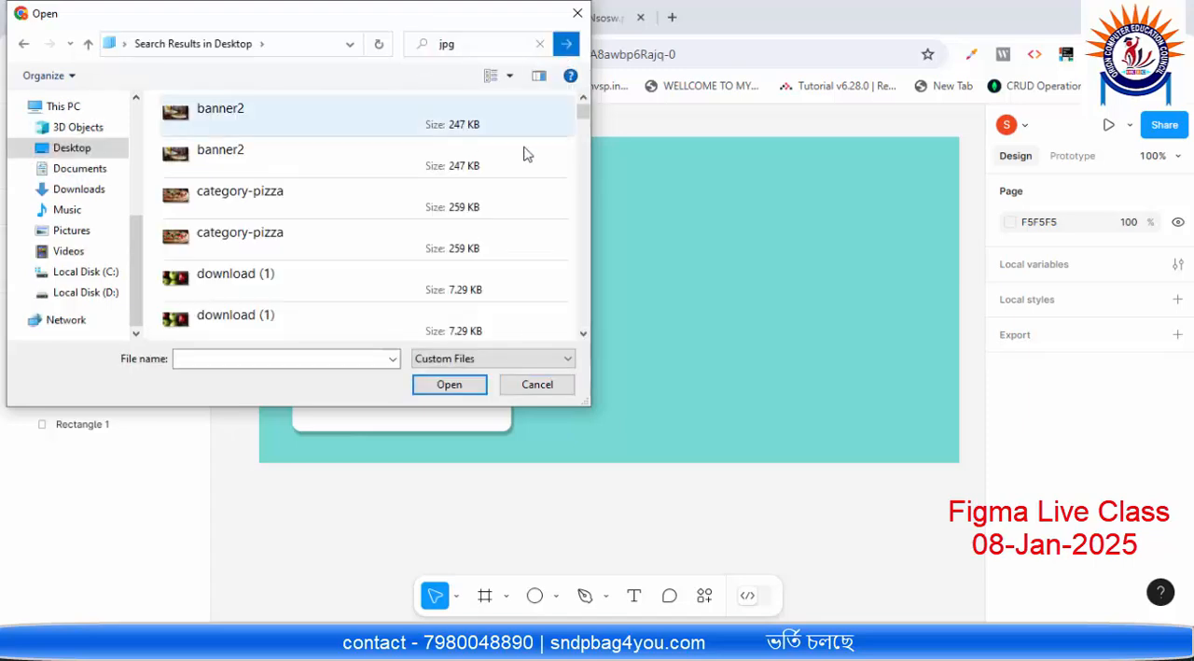
Step: Choose the chef picture named 4 from the search results and place it inside the circle on the card
drag(583, 115, 584, 156)
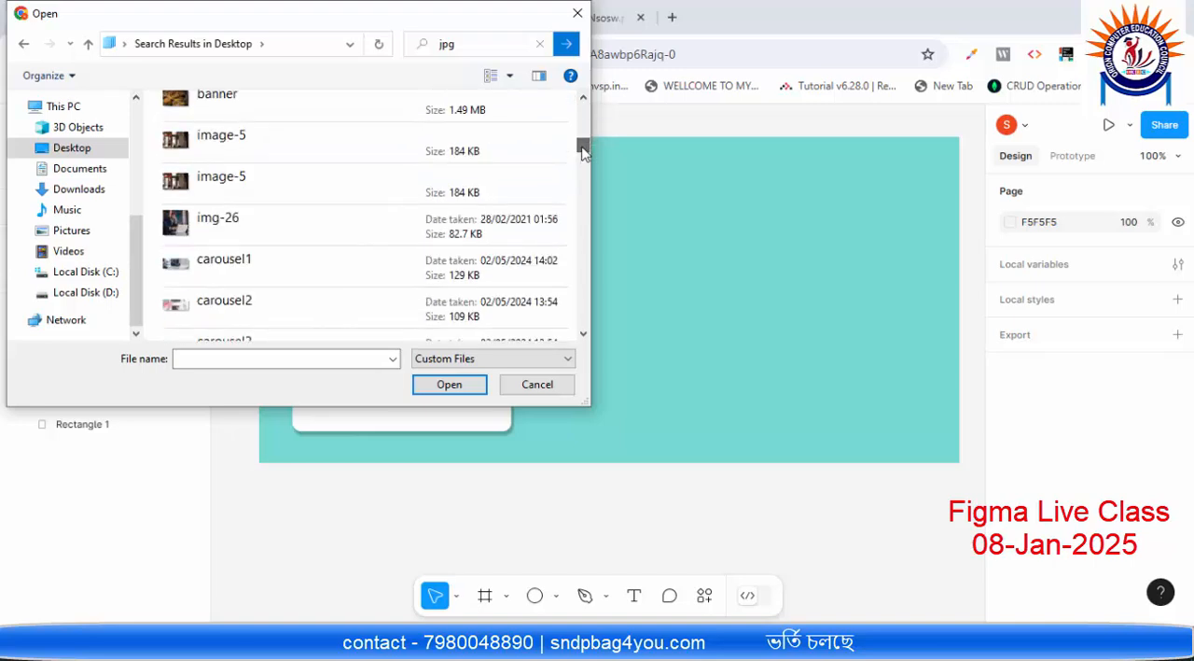
scroll(214, 187, down, 3)
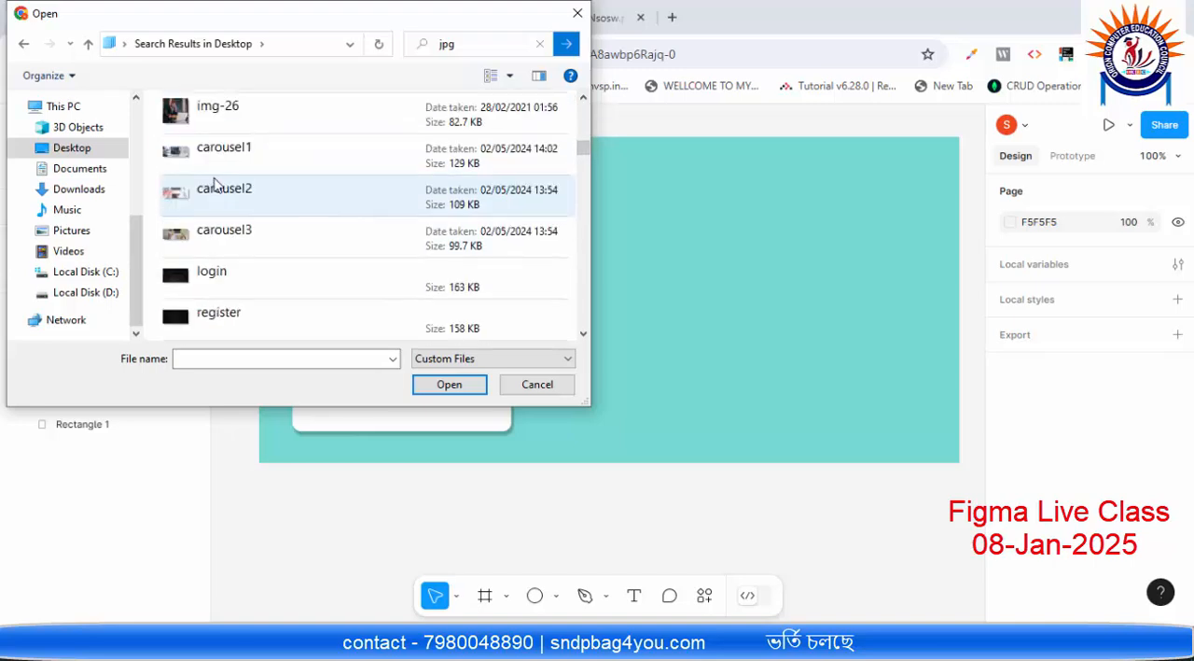
scroll(269, 206, down, 1)
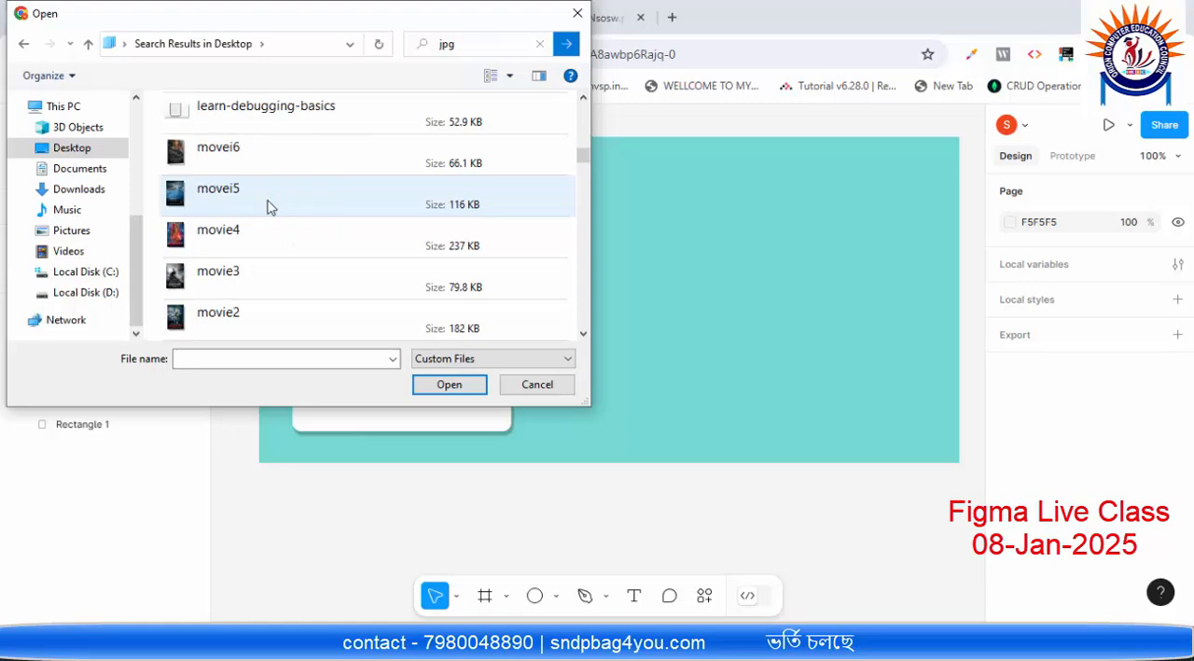
scroll(268, 206, down, 4)
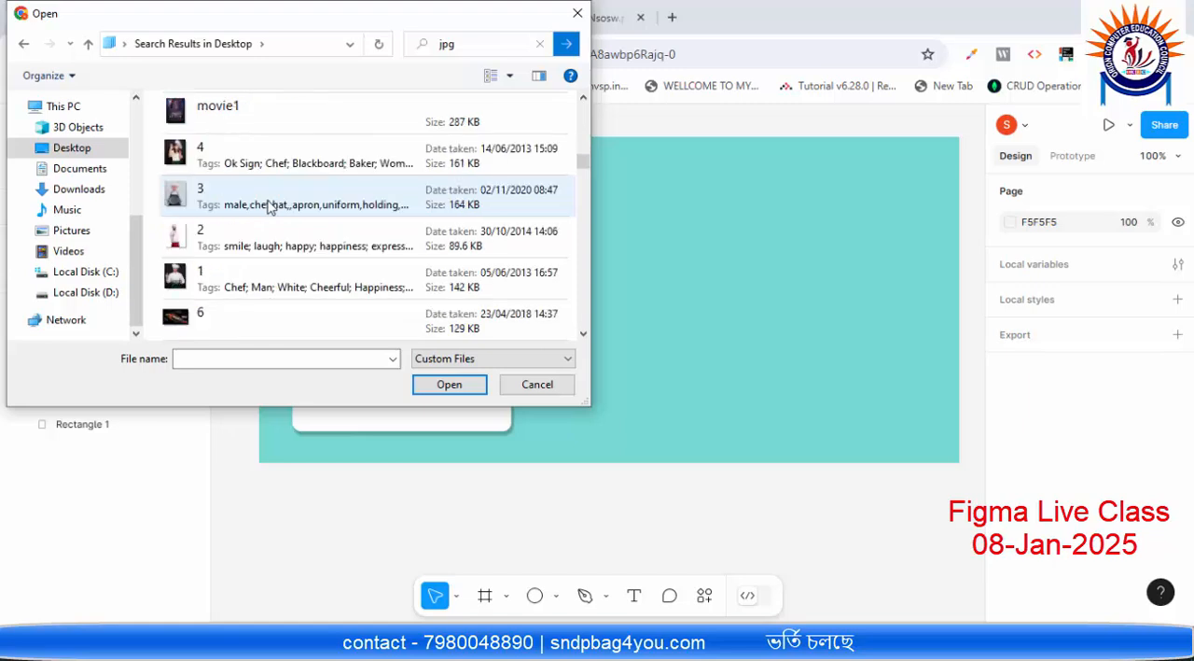
double_click(207, 161)
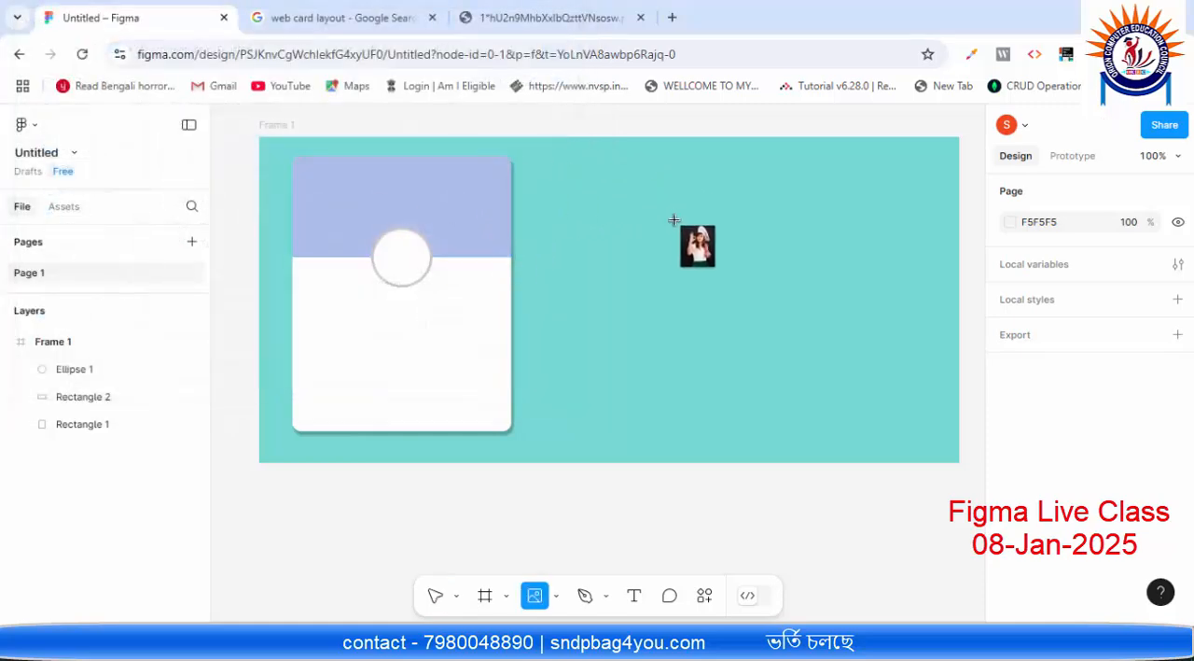
click(406, 248)
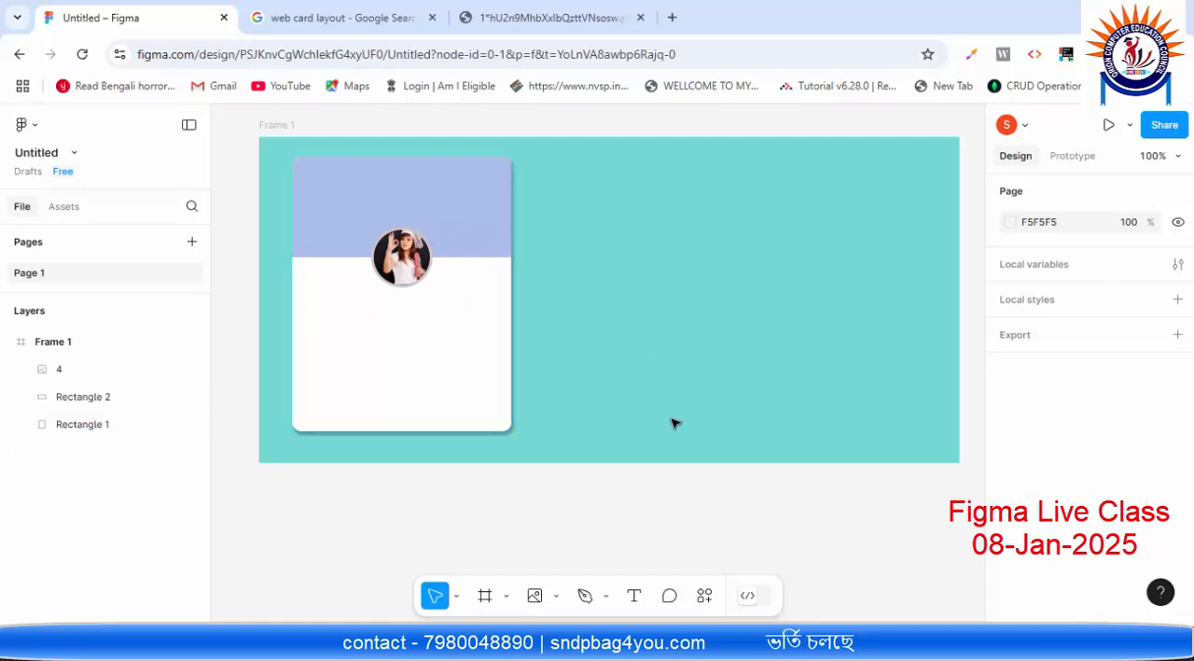
Step: Add a text line with the person's name on the white part of the card, just below the circular picture
click(634, 596)
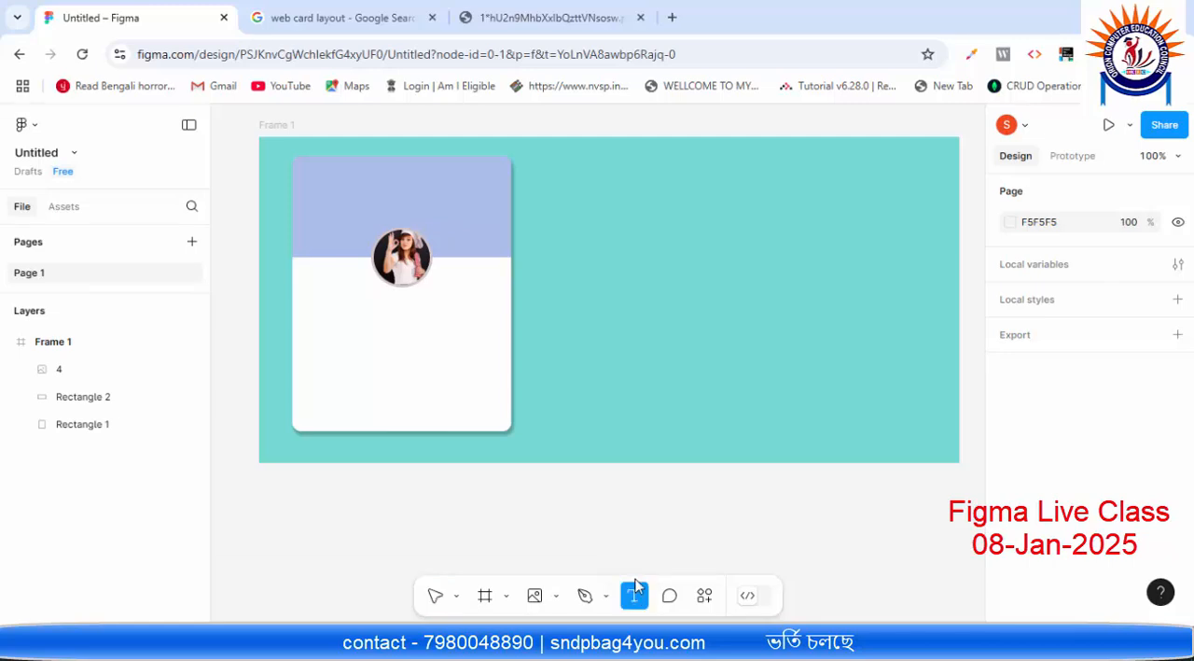
click(361, 302)
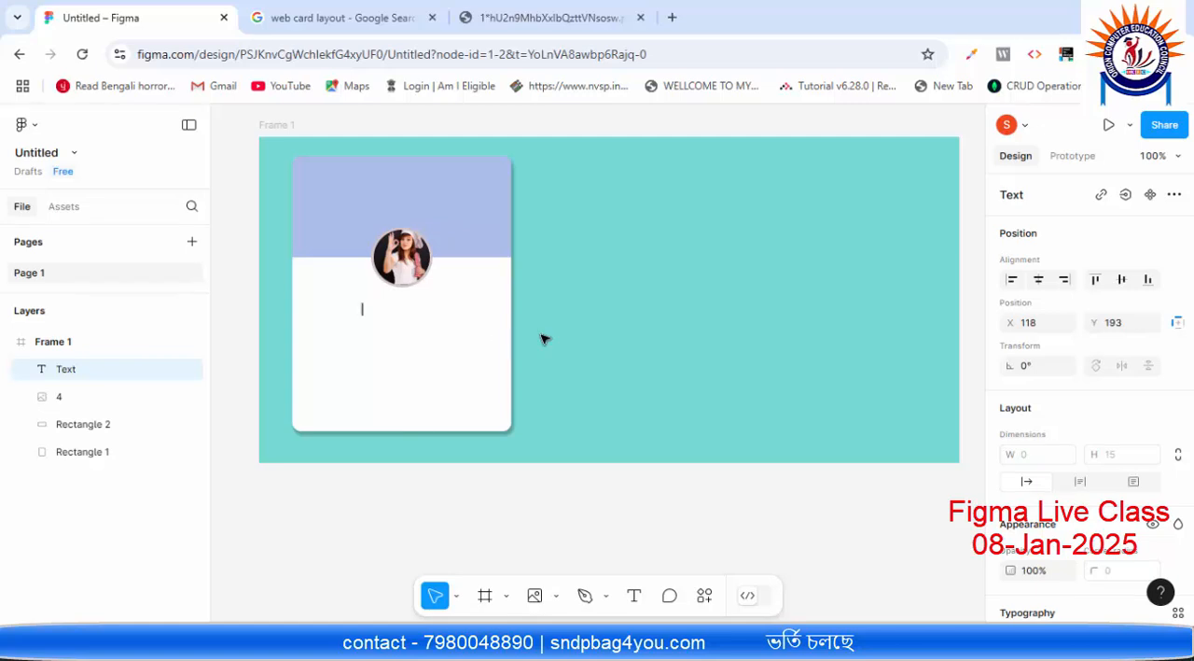
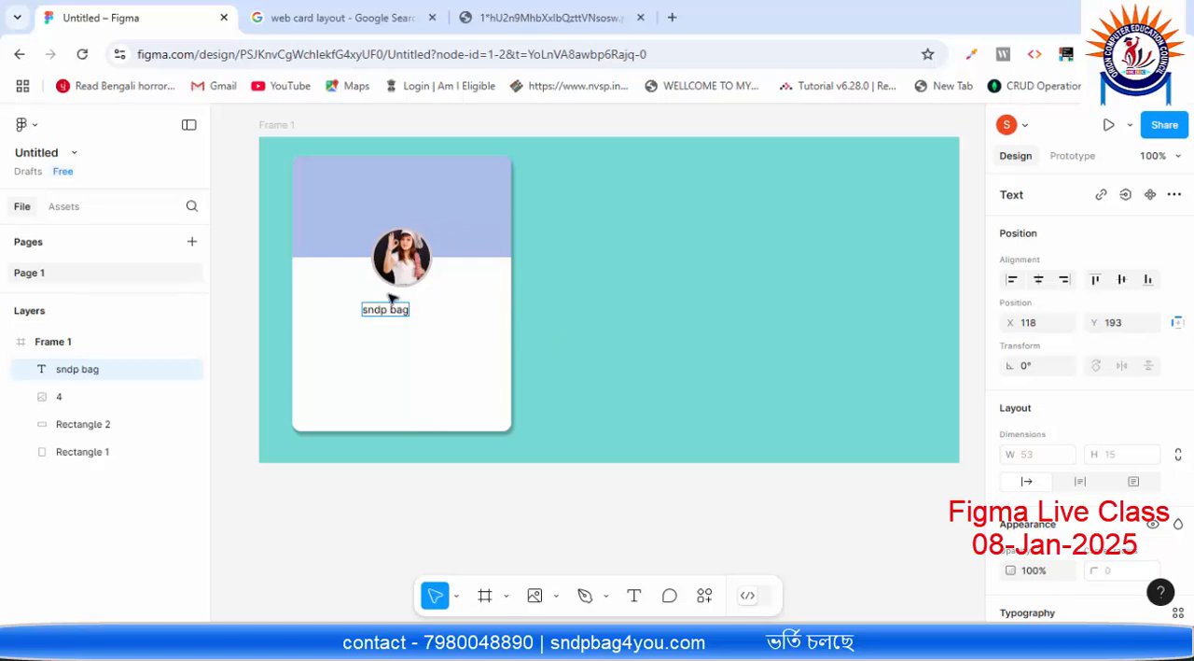
Step: Browse the font list and try to apply Aguafina Script to the name text
scroll(1073, 354, down, 5)
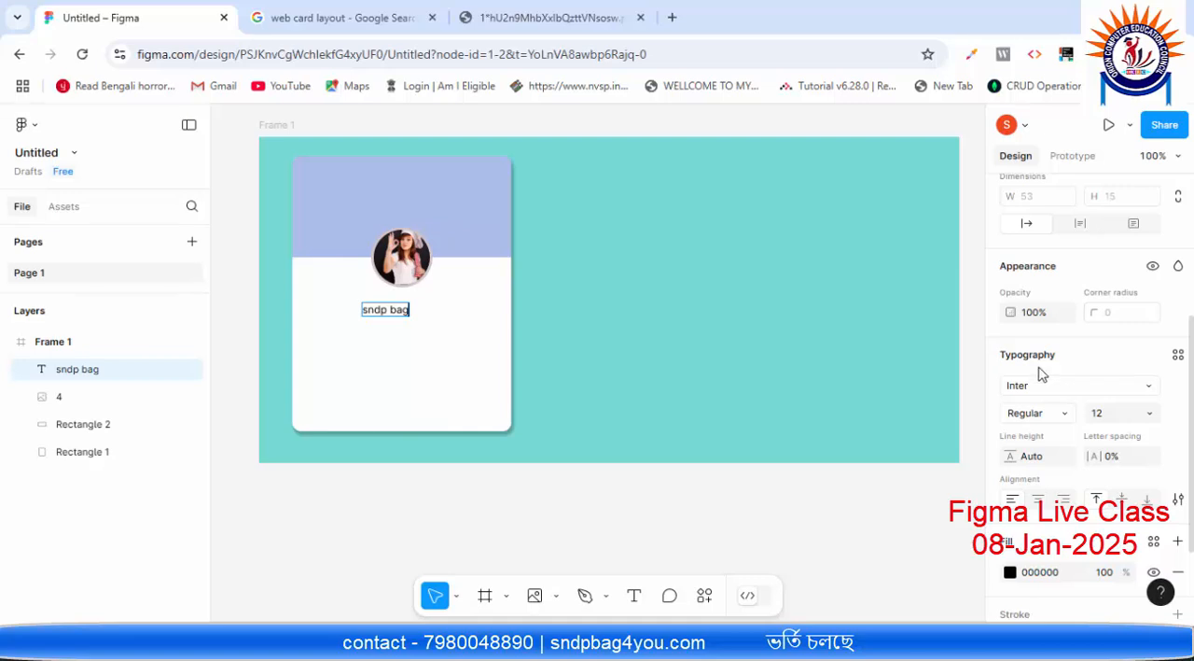
click(1149, 390)
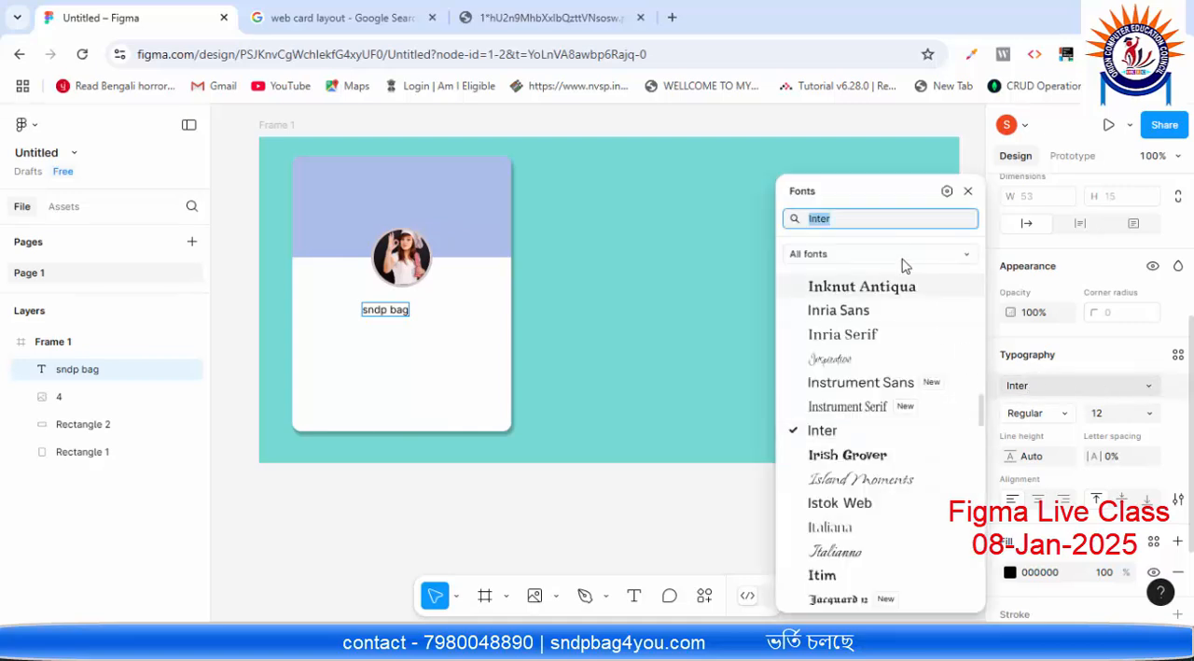
scroll(869, 317, down, 5)
scroll(870, 336, down, 8)
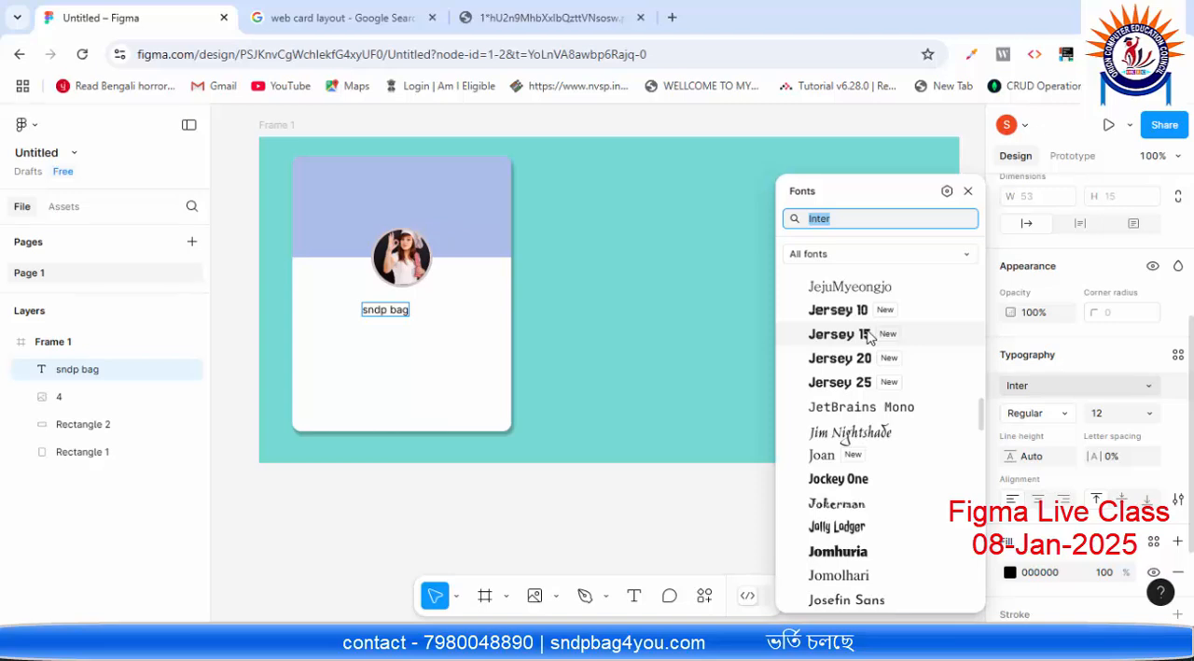
scroll(867, 336, down, 4)
scroll(868, 336, up, 11)
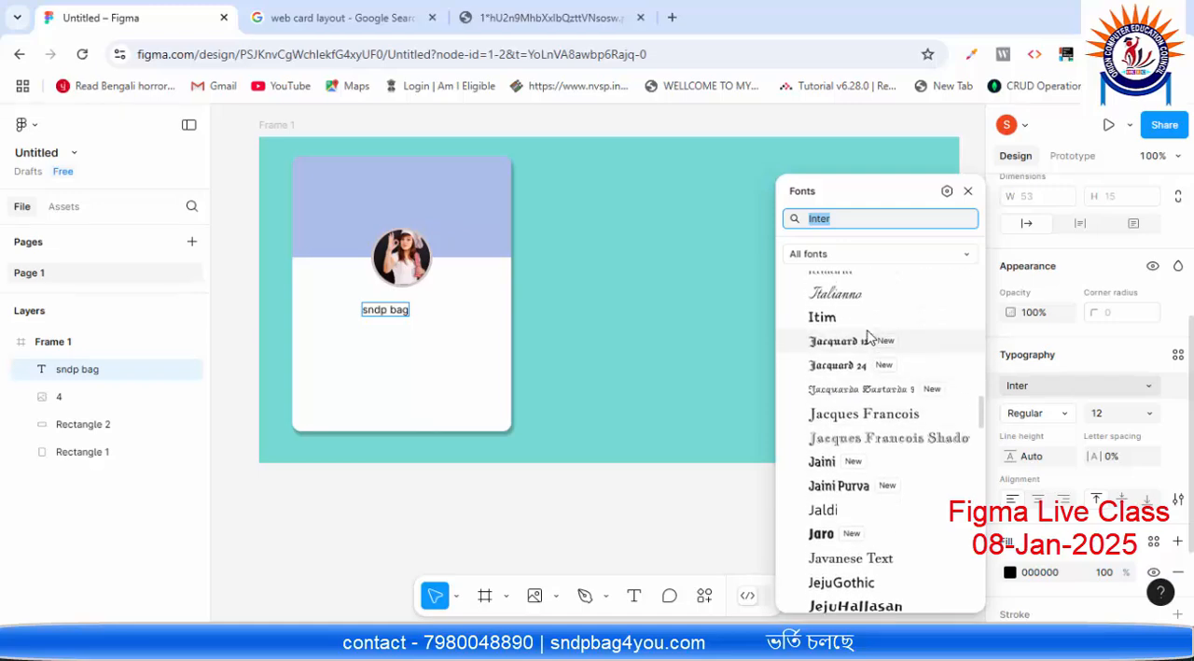
scroll(867, 336, up, 8)
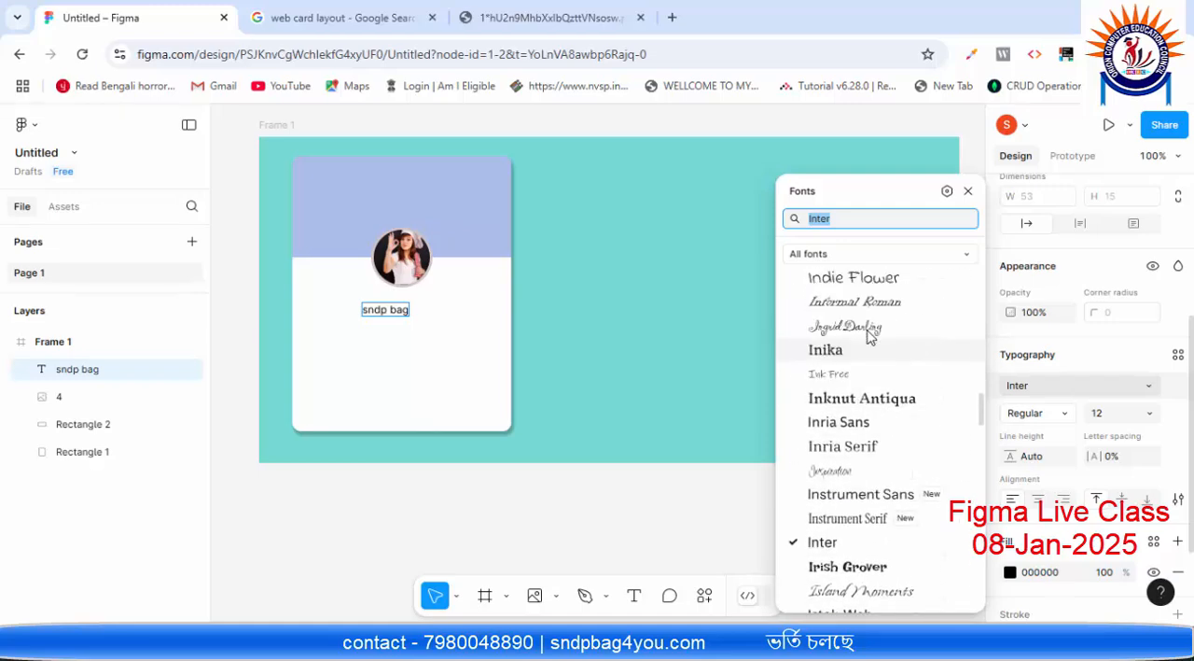
scroll(877, 345, up, 20)
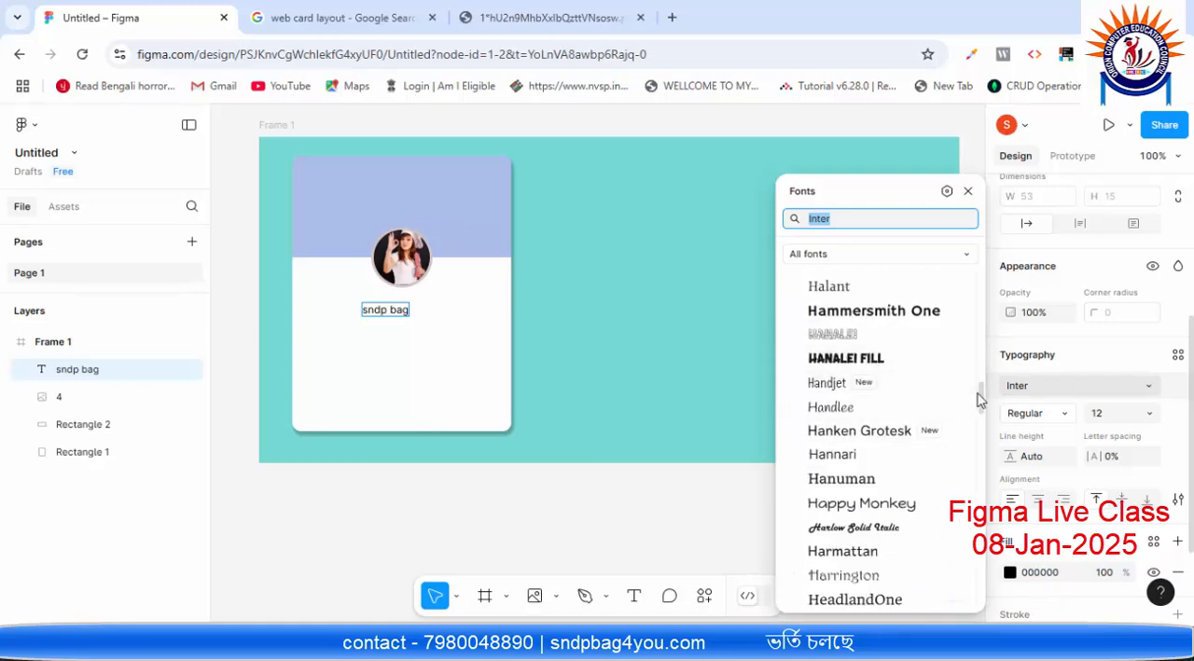
drag(980, 399, 980, 286)
scroll(888, 341, down, 2)
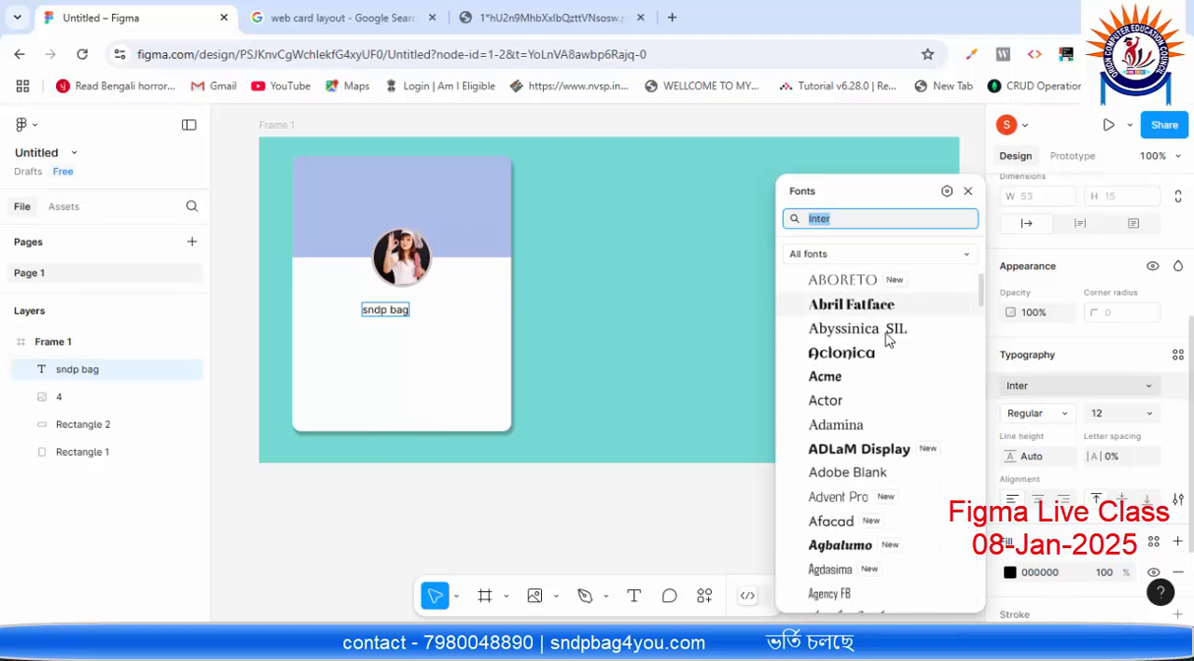
scroll(882, 342, down, 5)
click(870, 341)
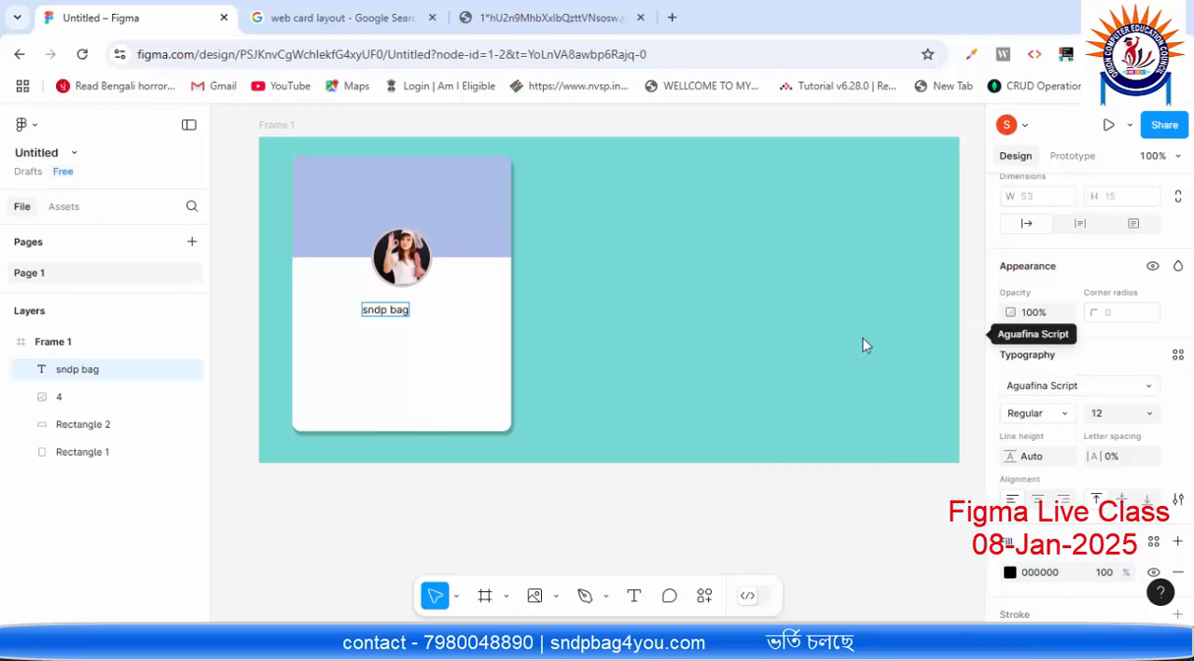
click(421, 328)
Step: Select the whole name text and set its font to Jim Nightshade at size 20
double_click(399, 310)
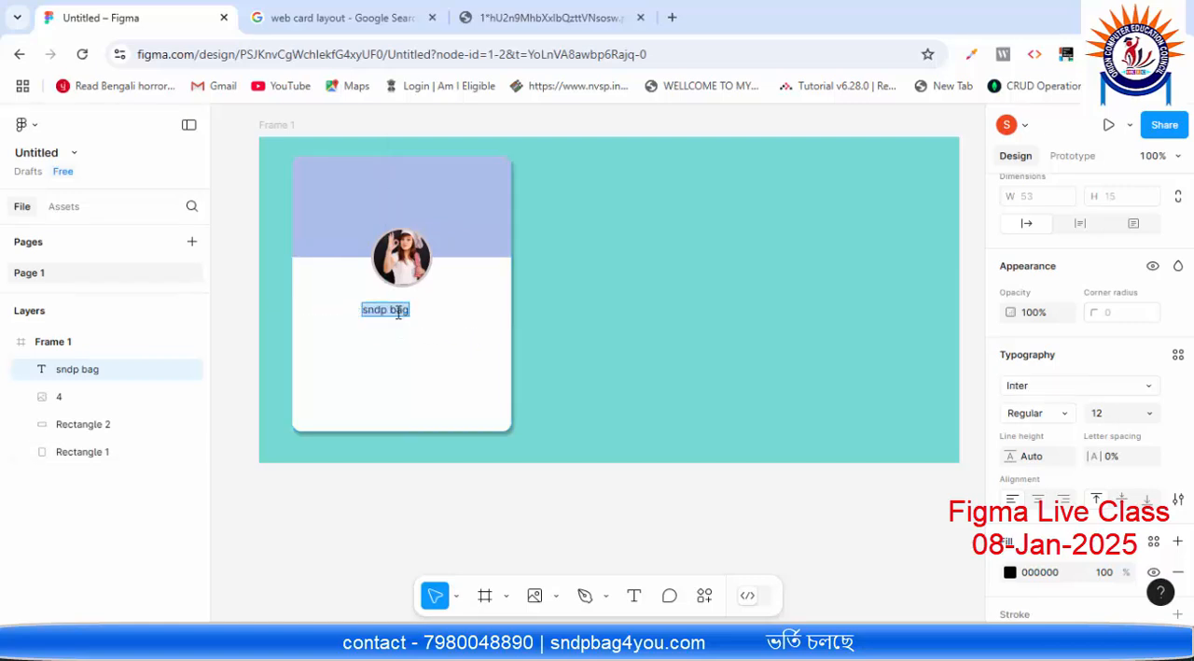
click(399, 314)
triple_click(398, 312)
click(1124, 385)
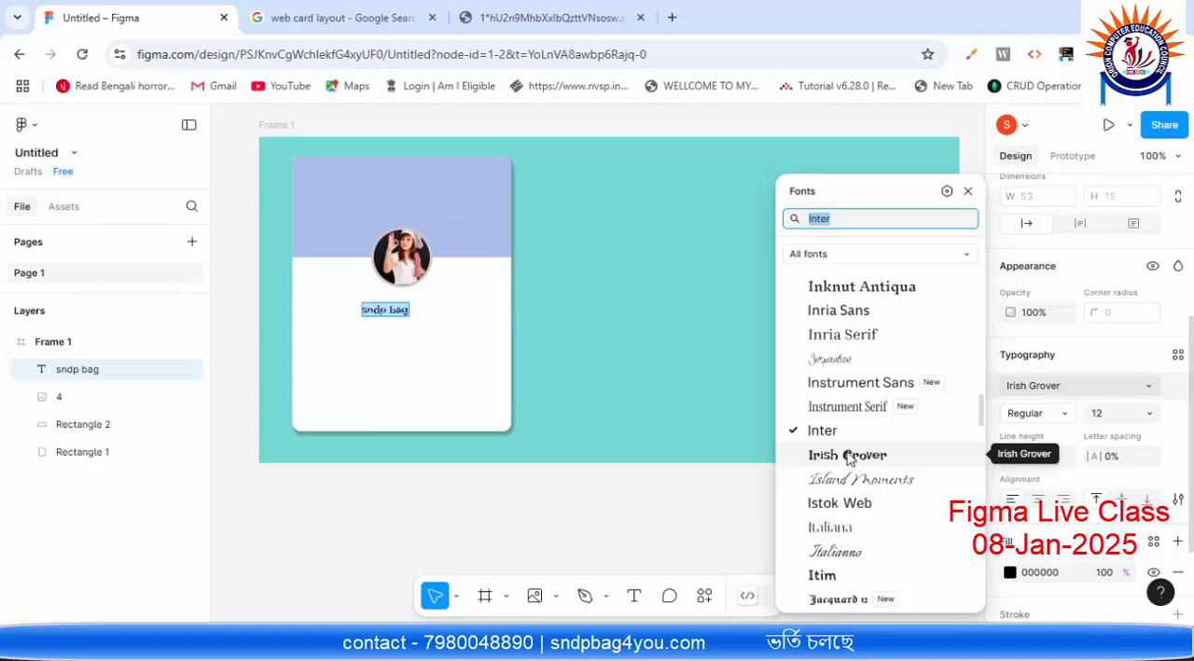
scroll(848, 457, down, 3)
scroll(846, 410, down, 4)
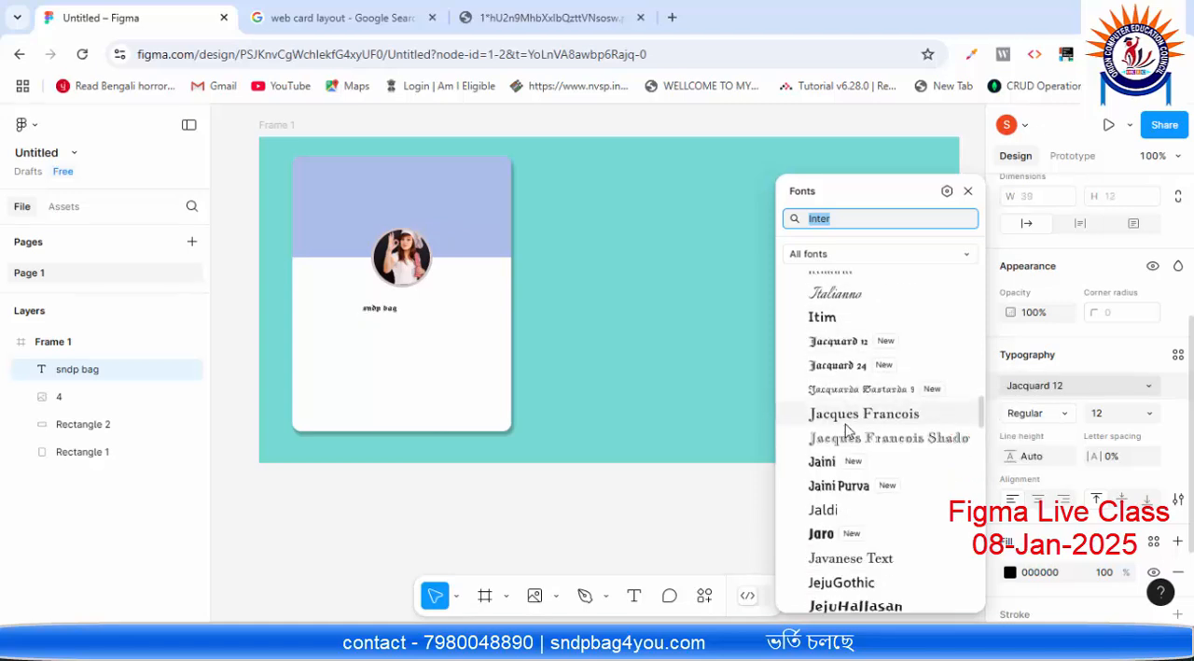
scroll(847, 429, down, 5)
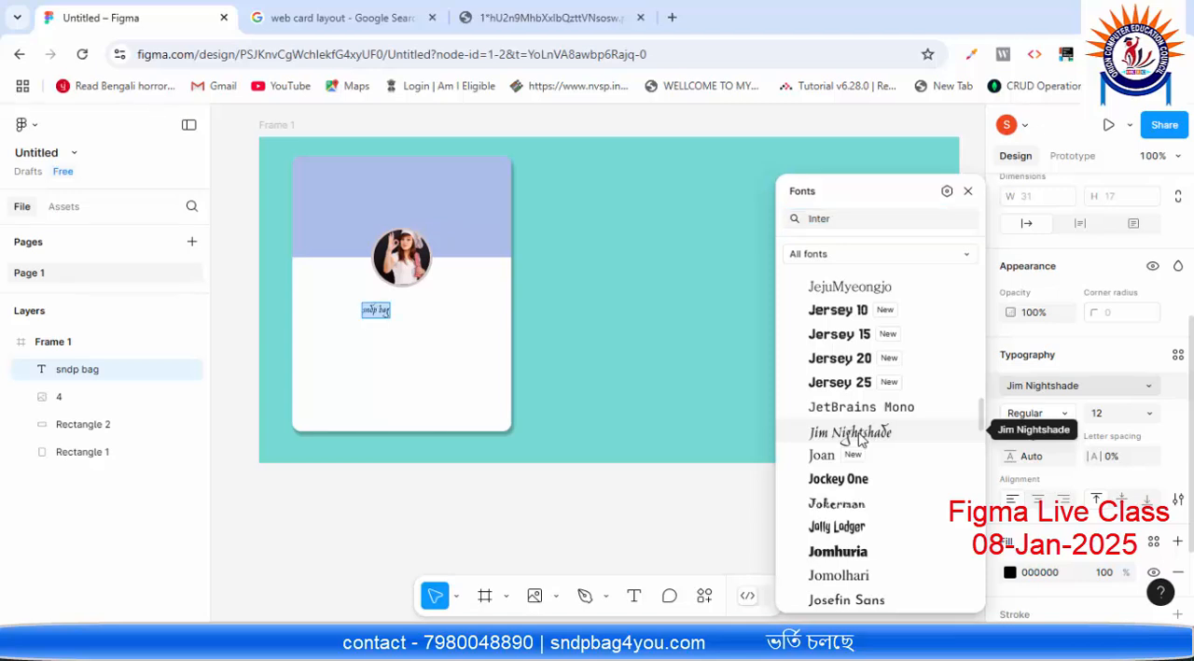
click(859, 435)
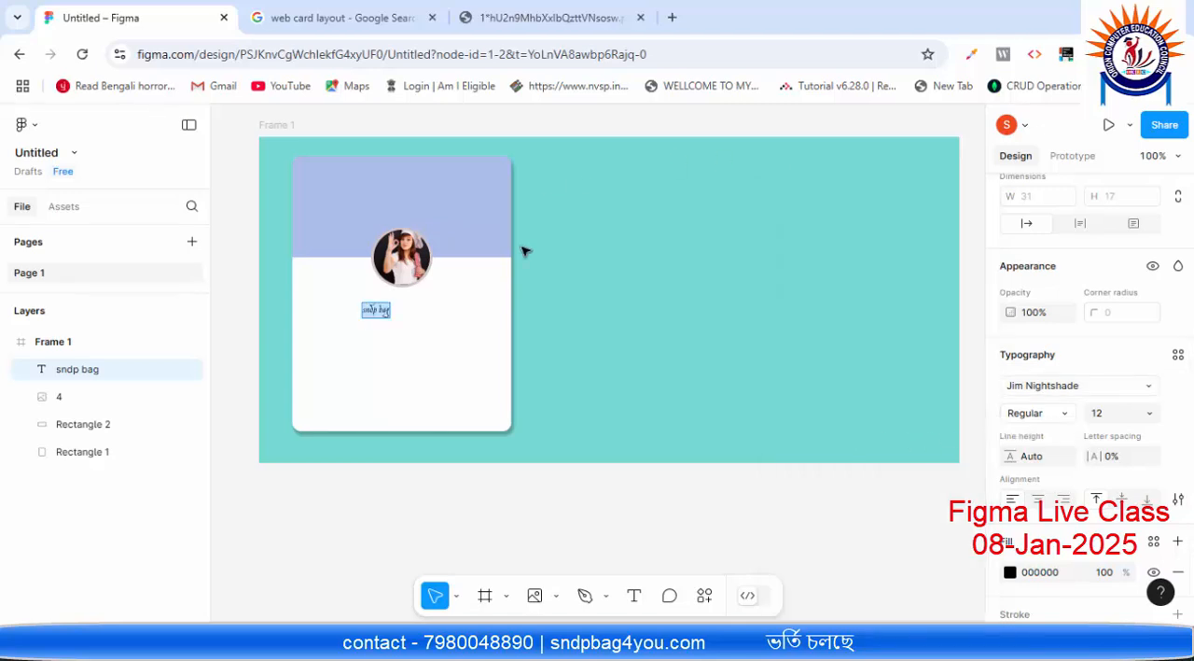
click(1149, 413)
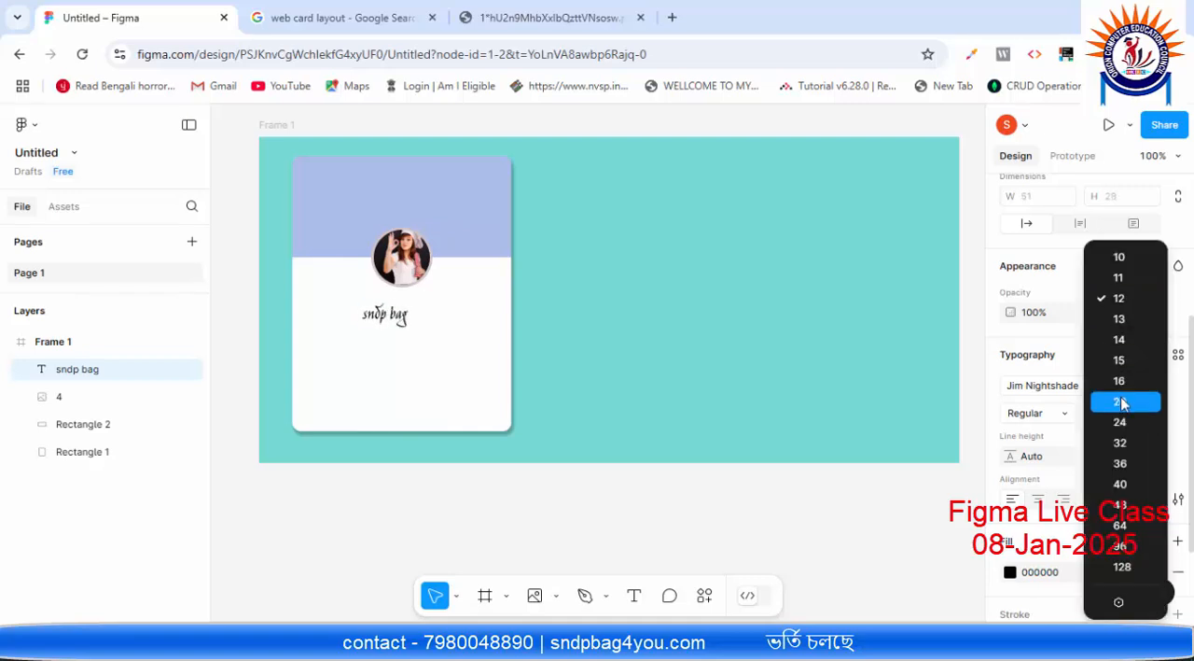
click(1122, 402)
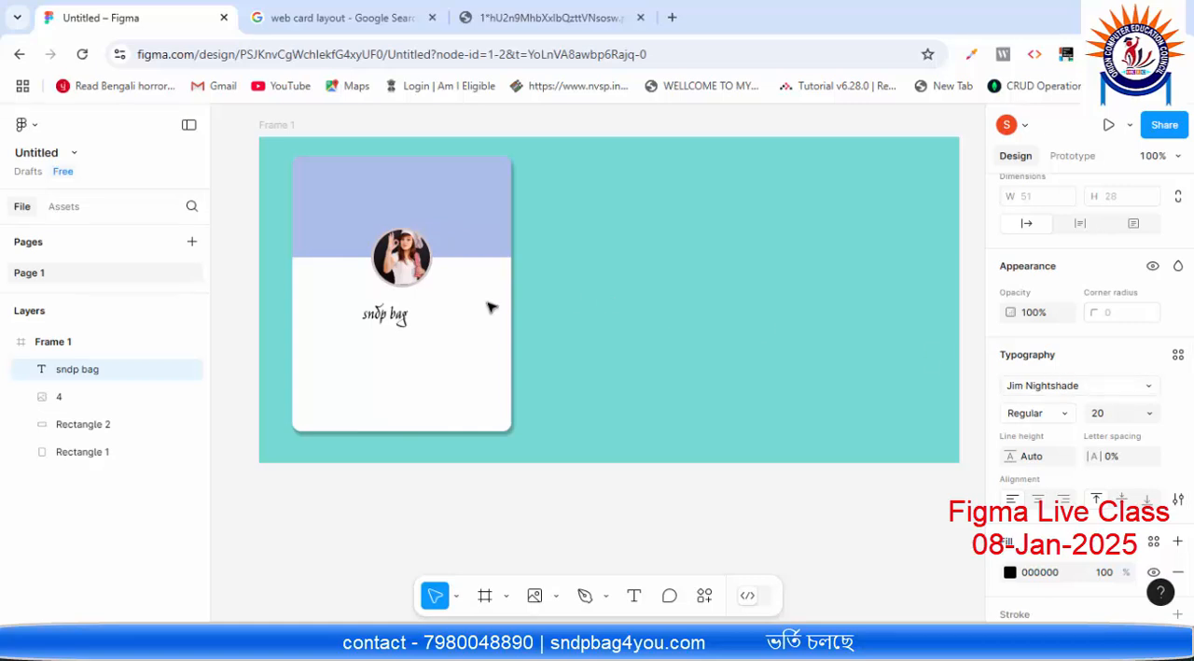
Step: Nudge the name text sideways under the circular picture and slightly up, closer to it
double_click(386, 315)
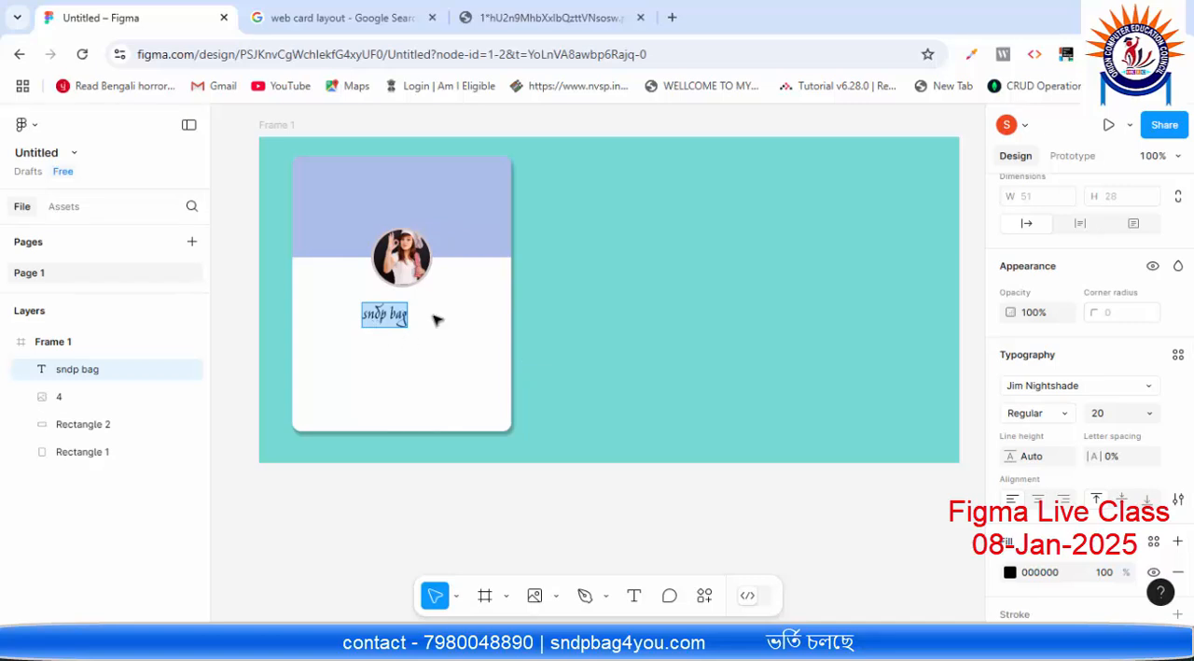
key(Escape)
key(Right)
key(Right)
key(Right)
key(Right)
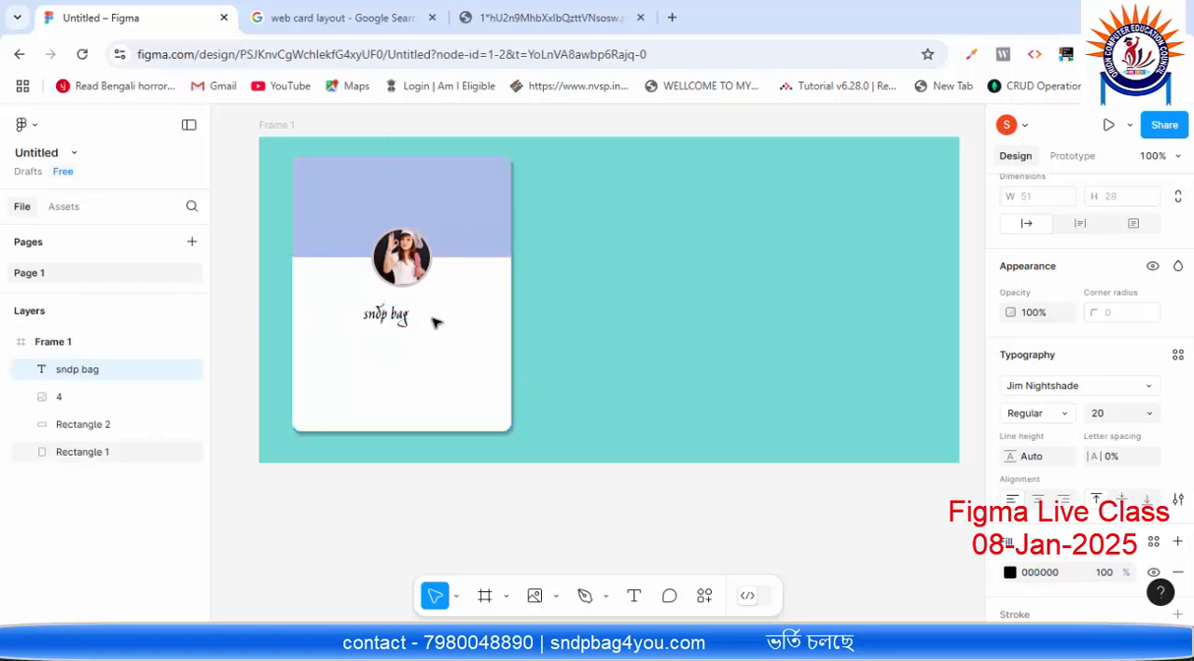
key(Right)
key(Right)
key(Right)
key(Right)
key(Right)
key(Right)
key(Right)
key(Right)
key(Up)
key(Up)
key(Up)
key(Up)
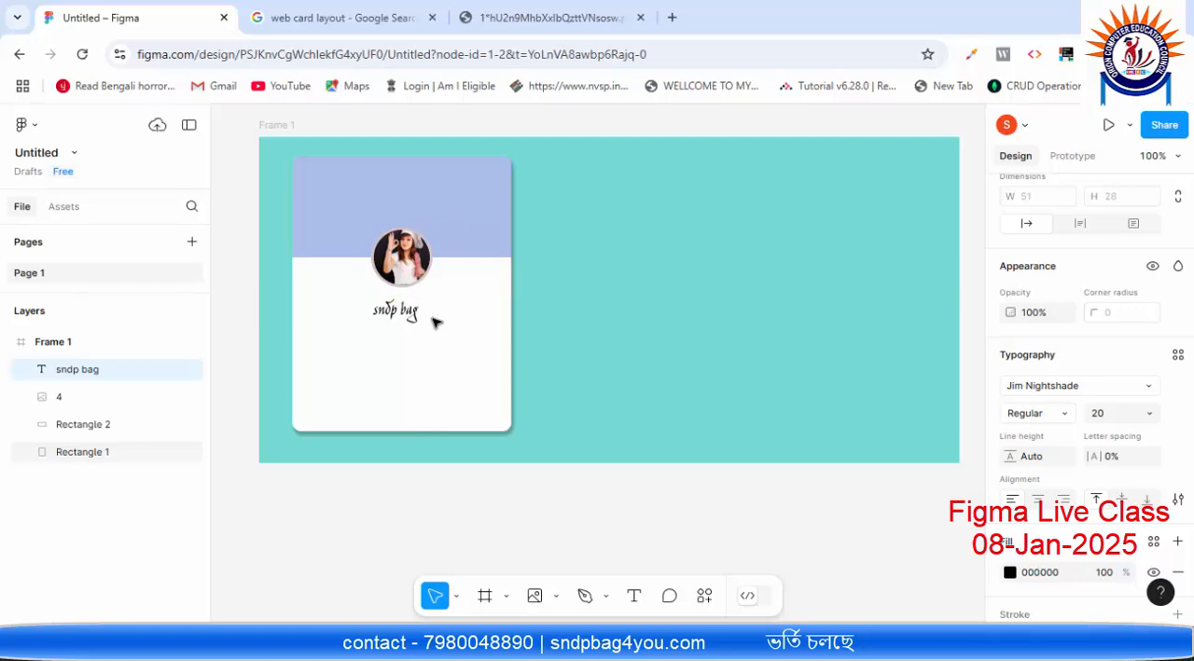
key(Up)
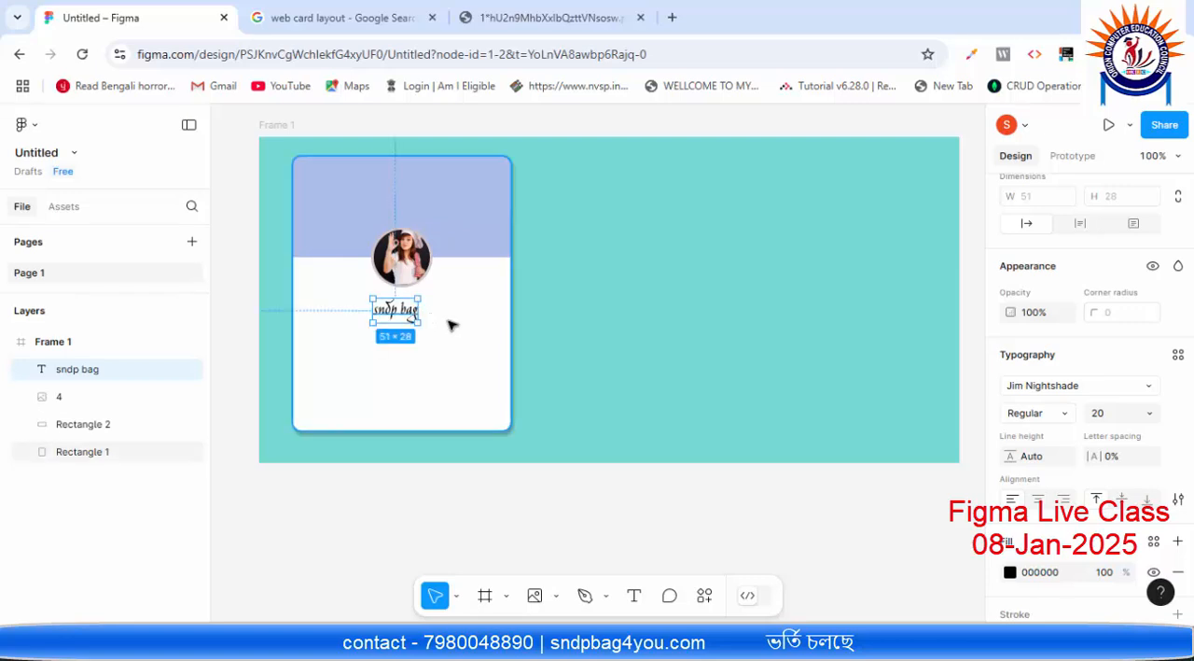
Step: Centre the name text horizontally on the card using the distances to its edges, leaving about 100 on each side
key(alt)
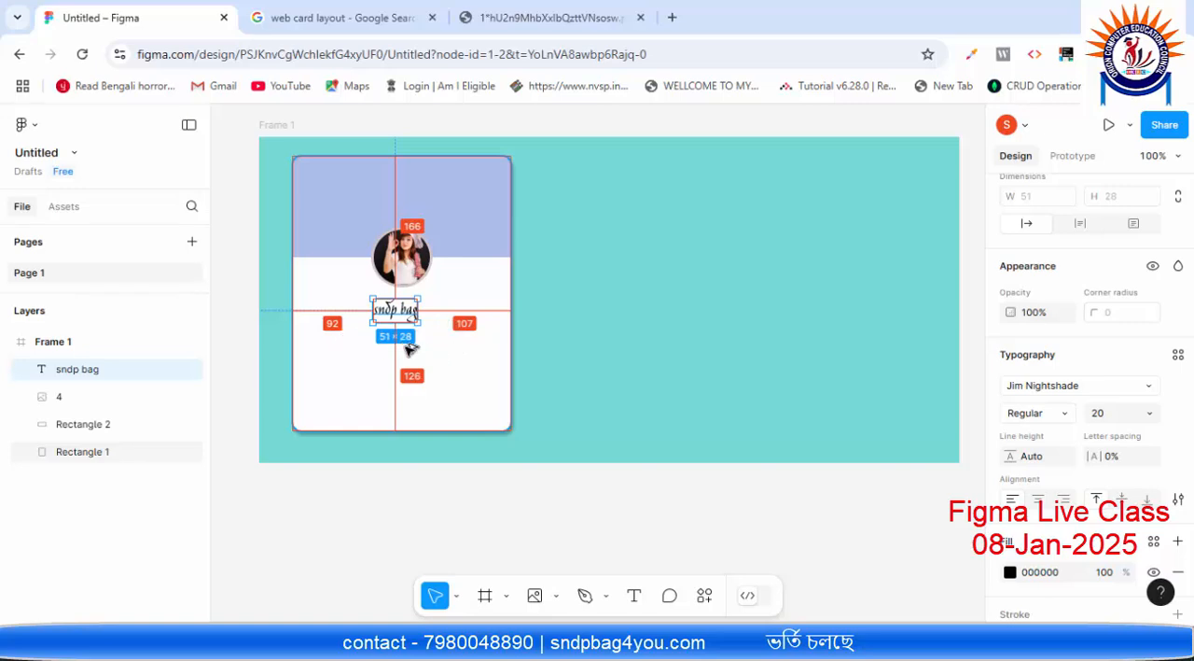
key(Right)
key(Right)
key(Right)
key(Right)
key(Right)
key(Right)
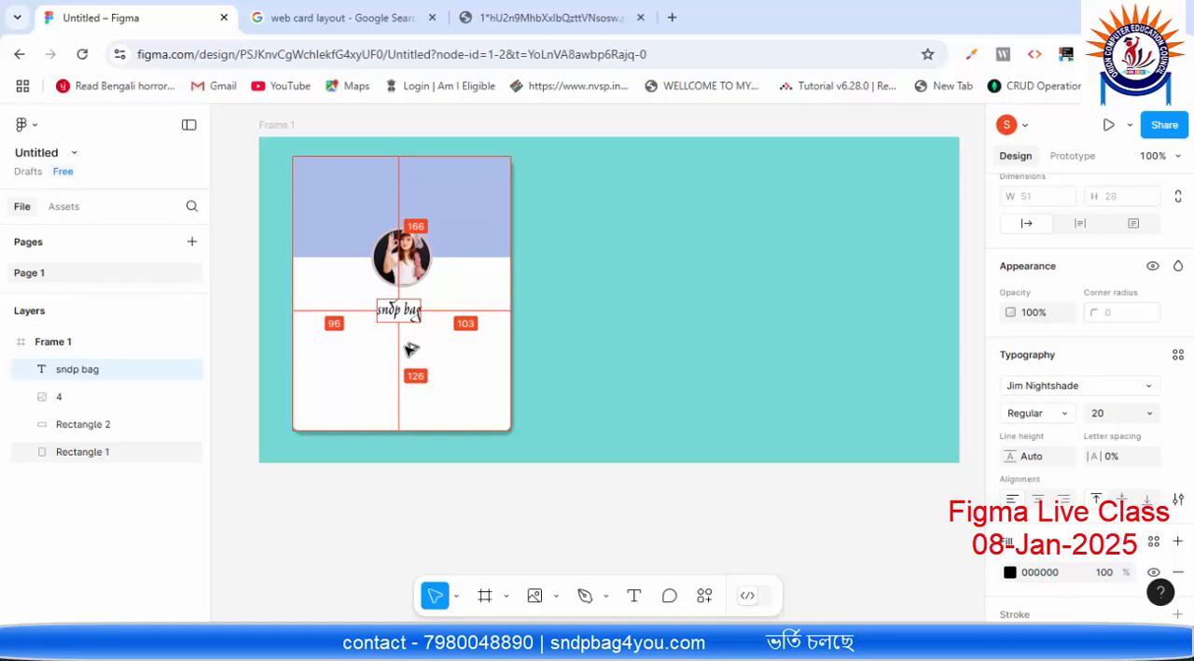
key(Right)
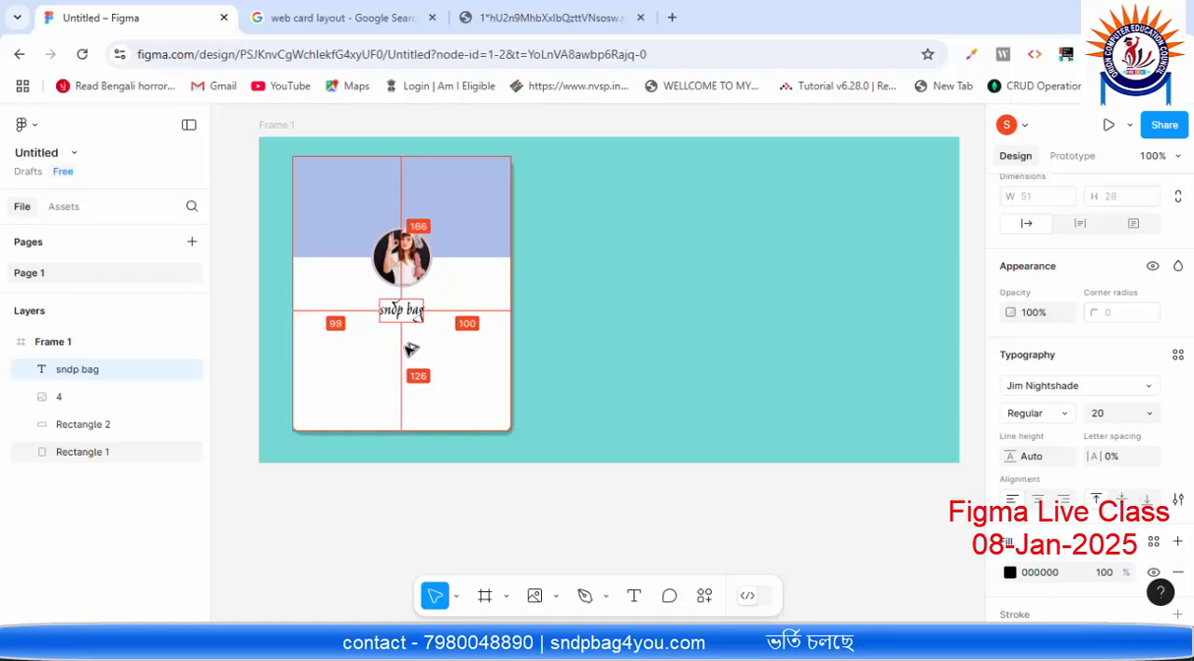
key(Right)
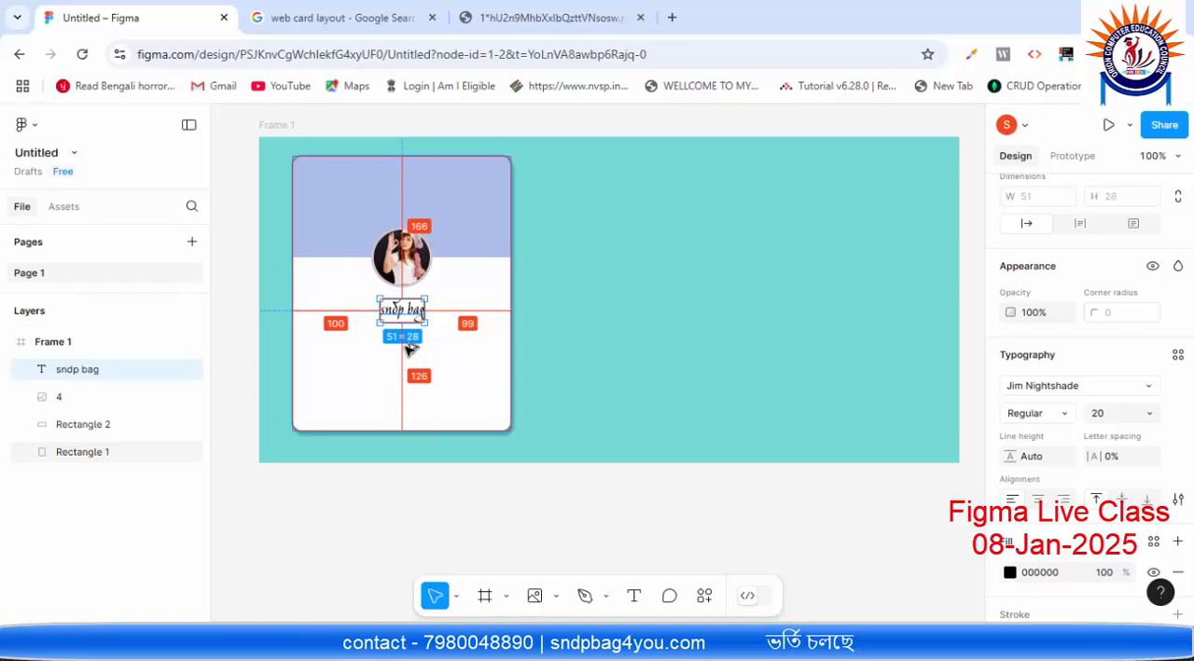
key(alt)
click(477, 380)
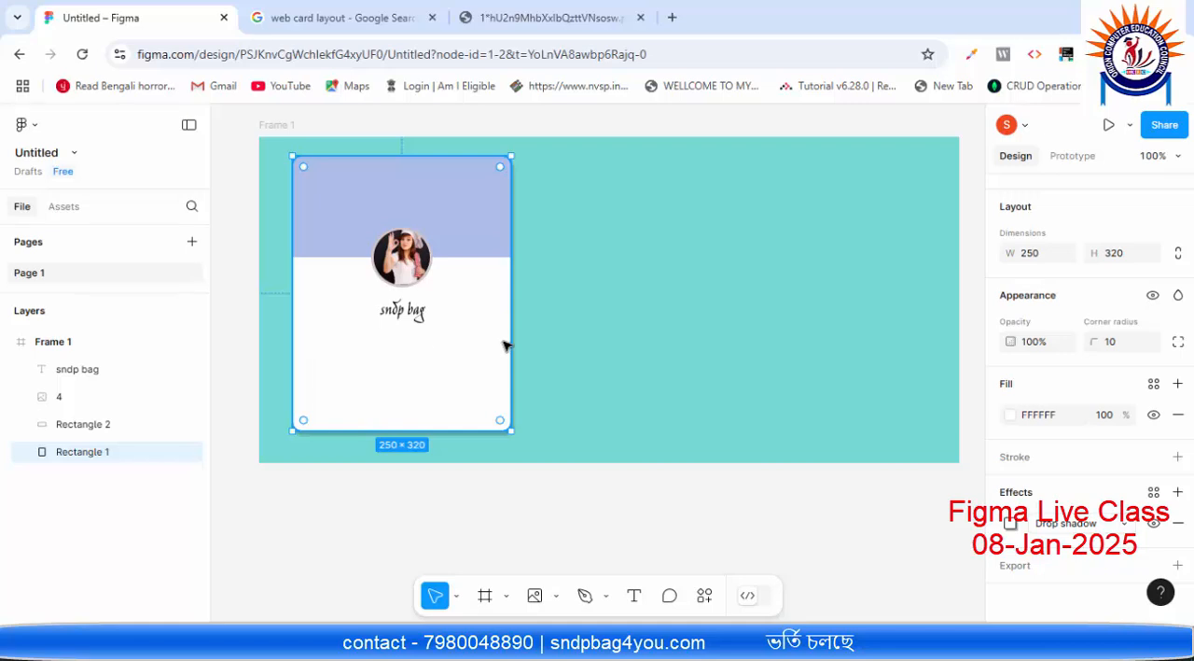
Step: Draw a text box about 200 by 44 below the name on the card and set its font size to 14
click(634, 595)
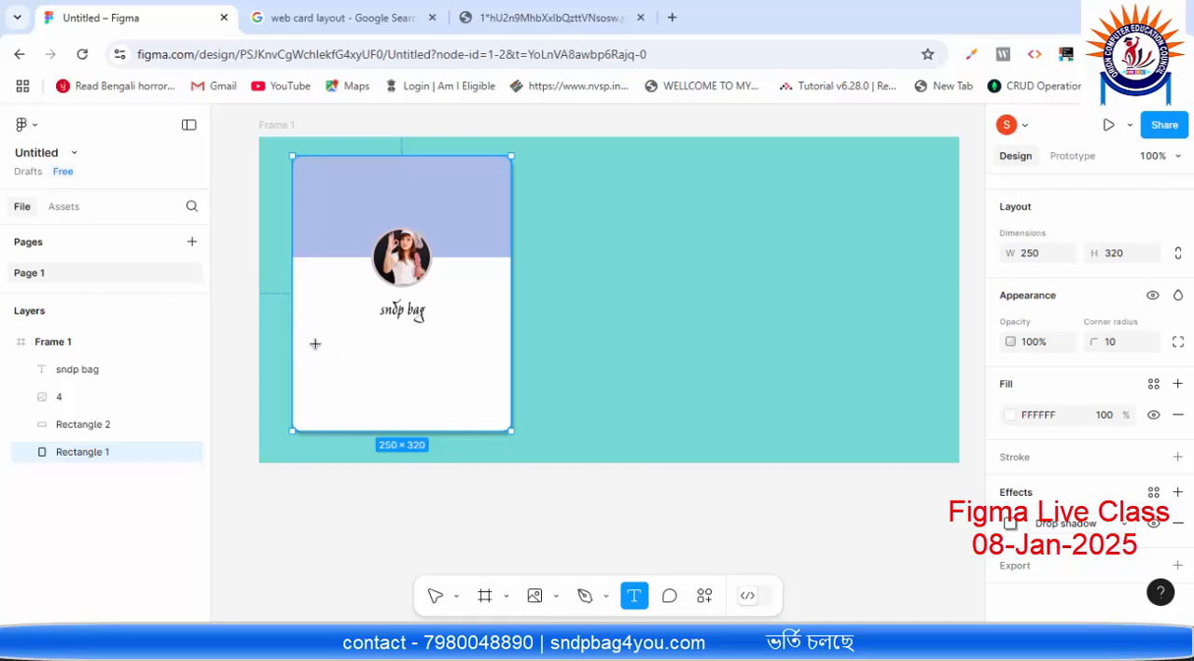
drag(315, 344, 490, 382)
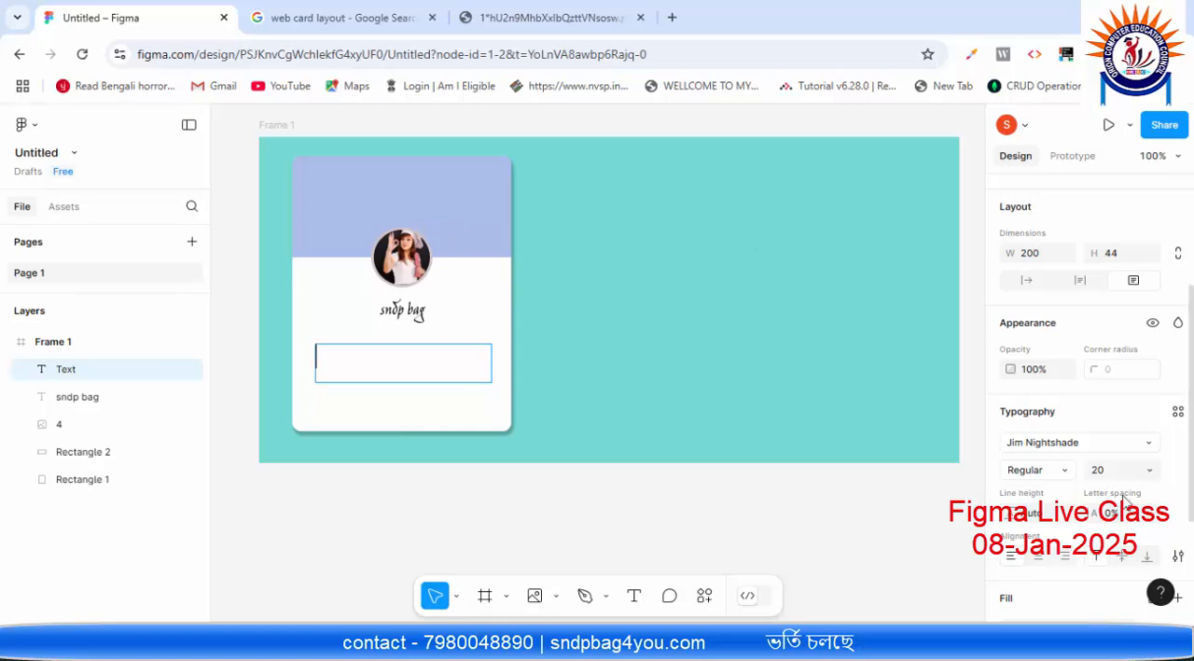
click(1148, 470)
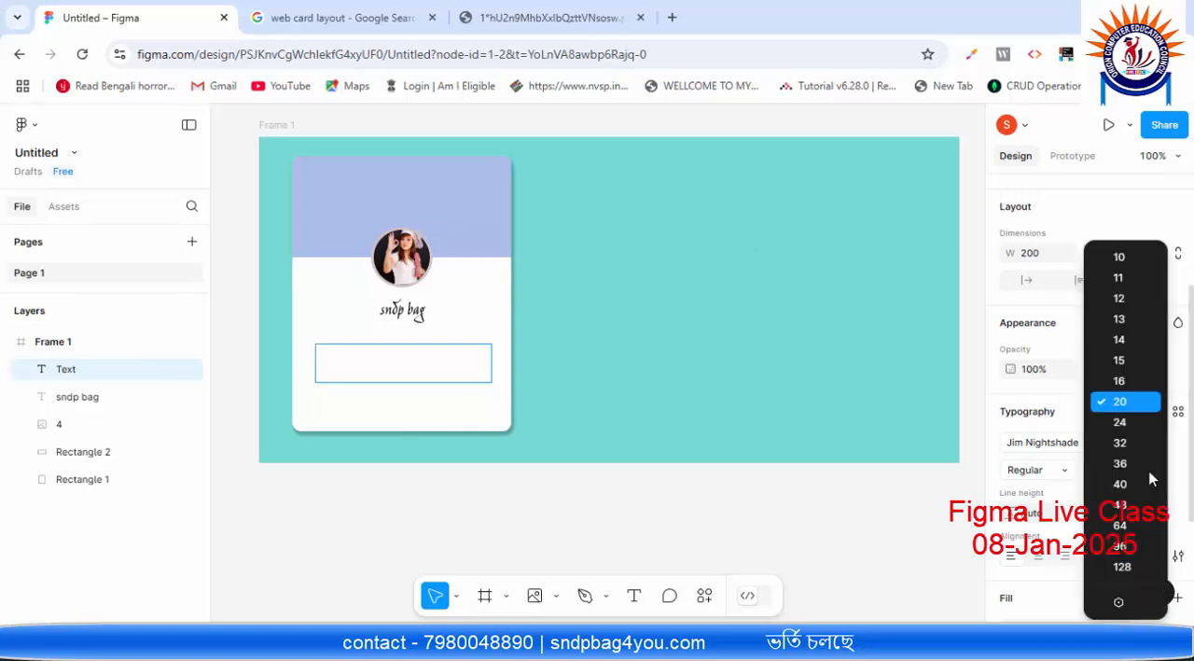
click(1127, 342)
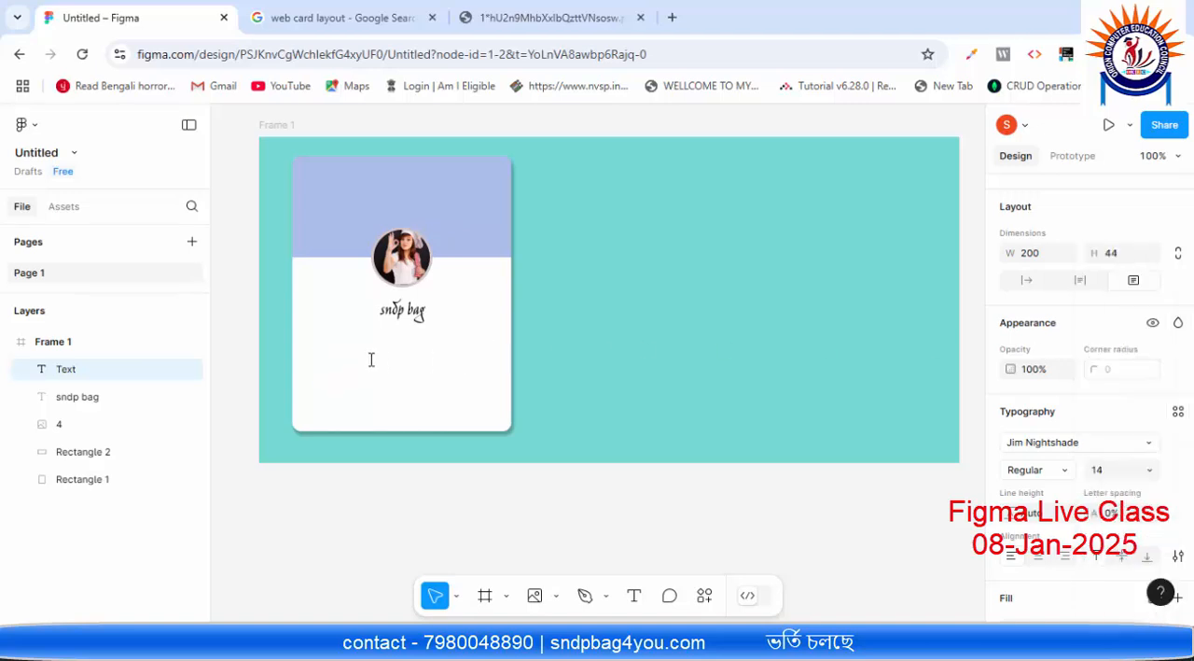
Step: Enter "hi i am web devloper." in the new text box, followed by a run of filler letters "g" on its second line
double_click(365, 356)
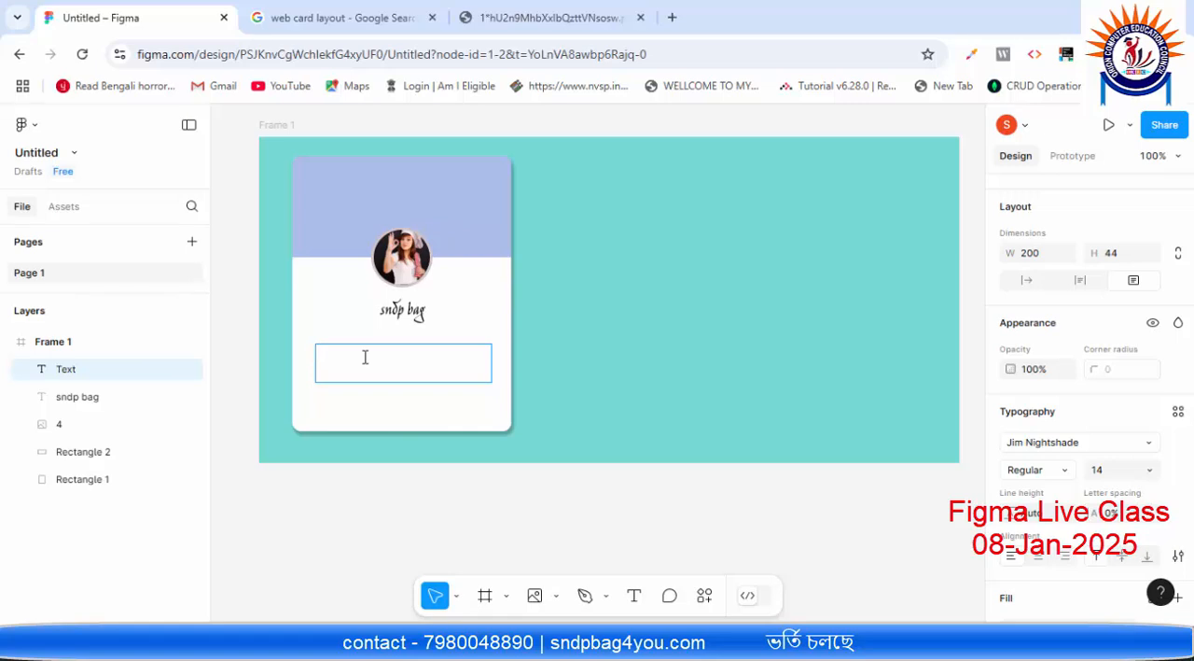
text(hi i am web devloper.)
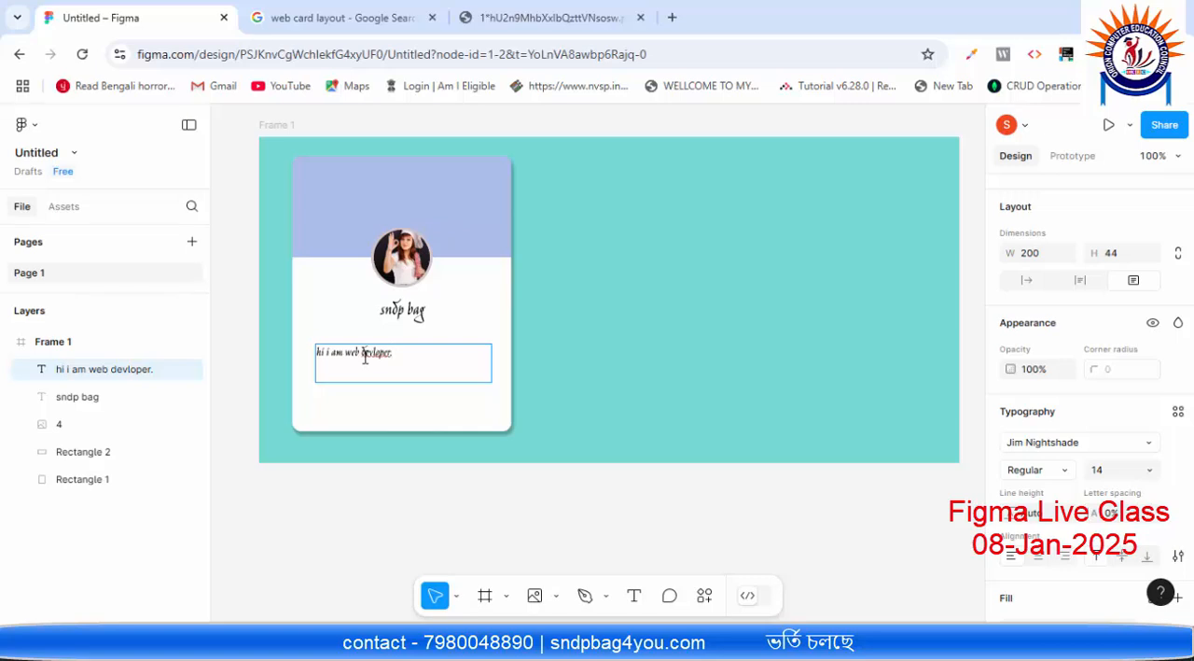
text(gggggggggggggggggggggg)
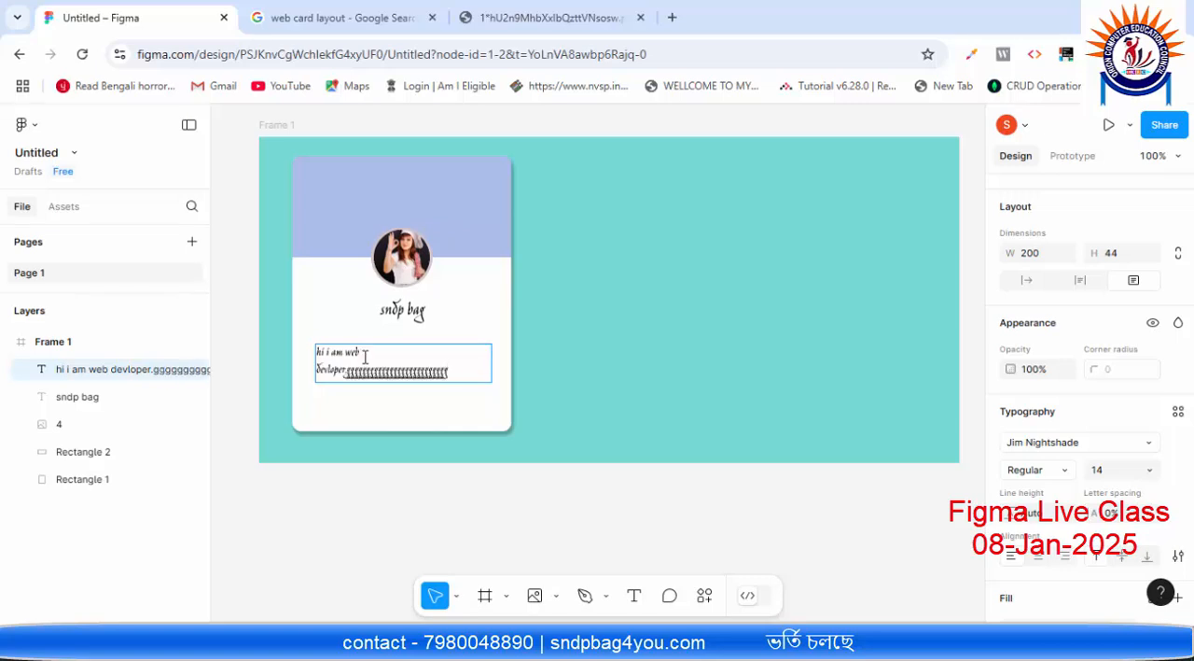
Step: Remove the filler letters "g" that follow "hi i am web devloper." in the card's description text
key(BackSpace)
key(BackSpace)
key(BackSpace)
key(BackSpace)
key(BackSpace)
key(BackSpace)
key(BackSpace)
key(BackSpace)
key(BackSpace)
key(BackSpace)
key(BackSpace)
key(BackSpace)
key(BackSpace)
key(BackSpace)
key(BackSpace)
key(BackSpace)
key(BackSpace)
key(BackSpace)
key(BackSpace)
key(BackSpace)
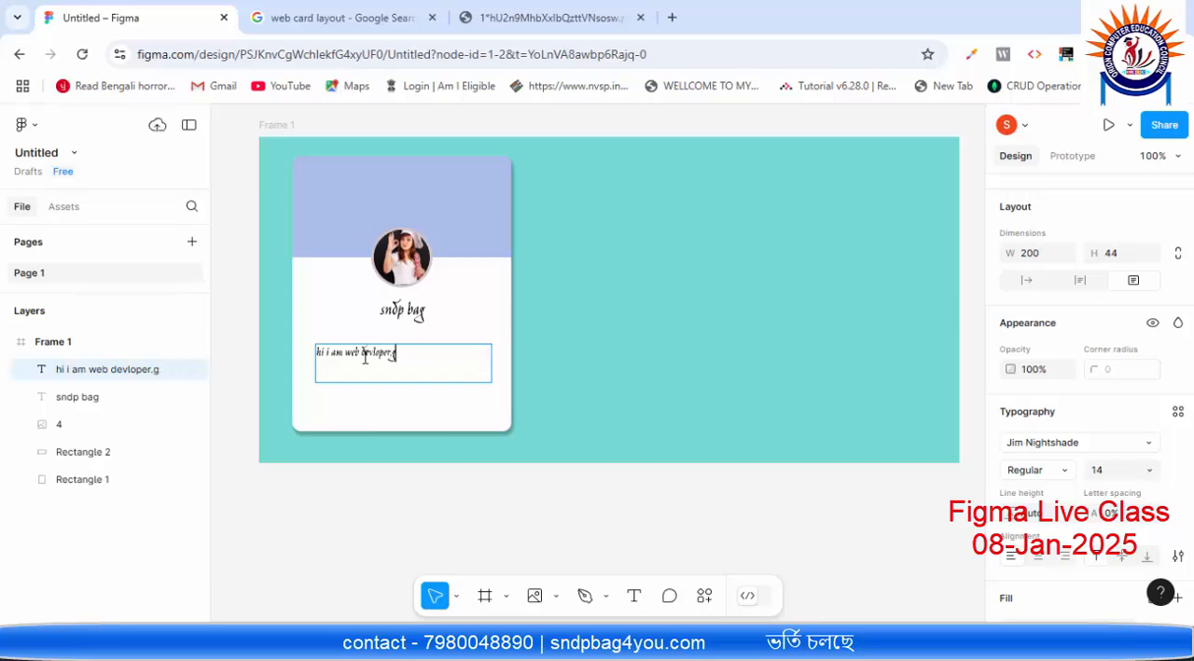
key(BackSpace)
Step: Search the web for "lorem ipsum" in a new browser tab and open the Lipsum generator site
click(672, 17)
click(643, 49)
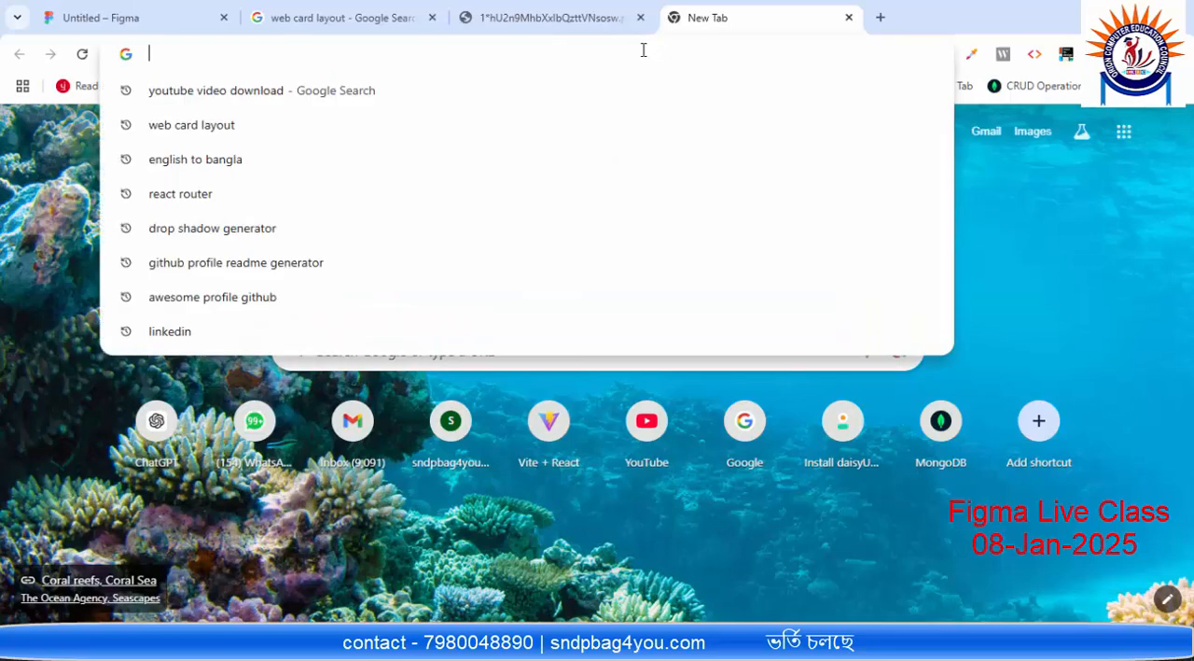
text(ler)
key(BackSpace)
key(BackSpace)
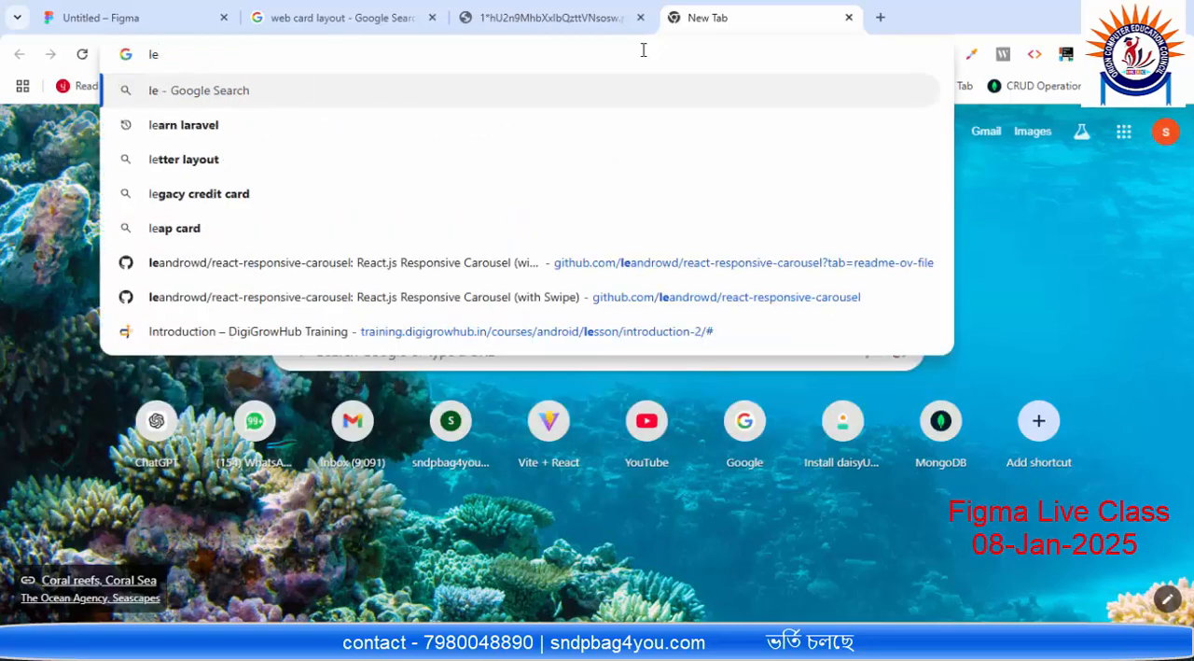
text(orem i)
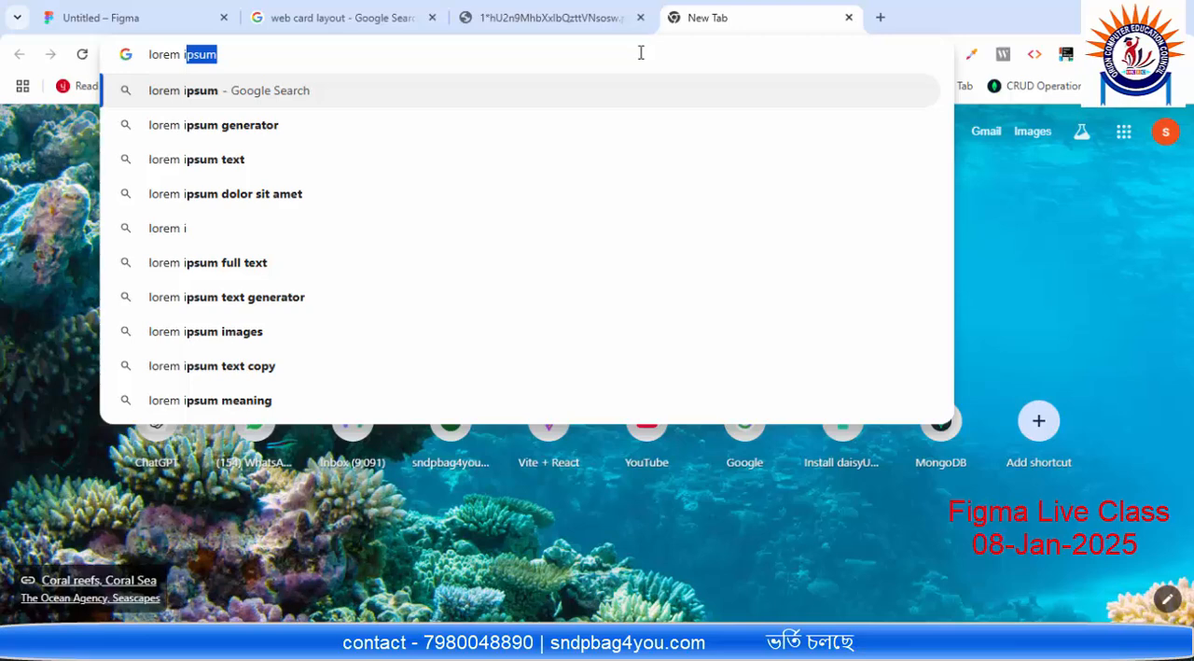
click(231, 93)
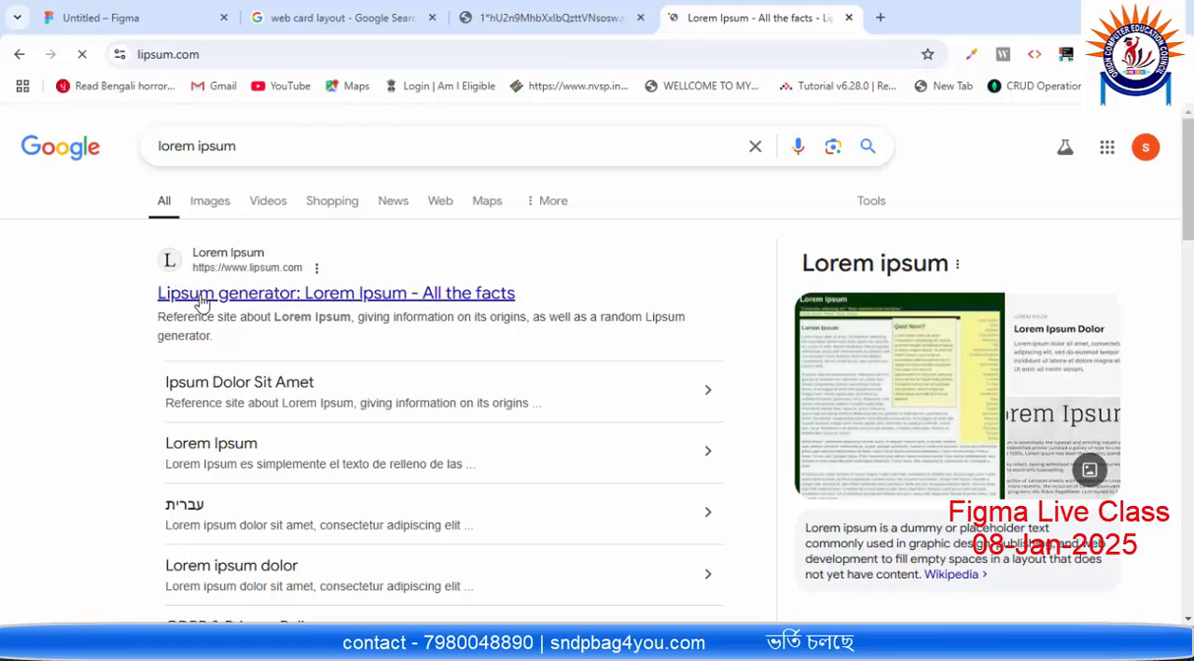
Step: Copy "Neque porro quisquam est qui dolorem ipsum quia dolor sit amet," from the Lorem Ipsum page and append it to the description in Figma
scroll(520, 262, down, 2)
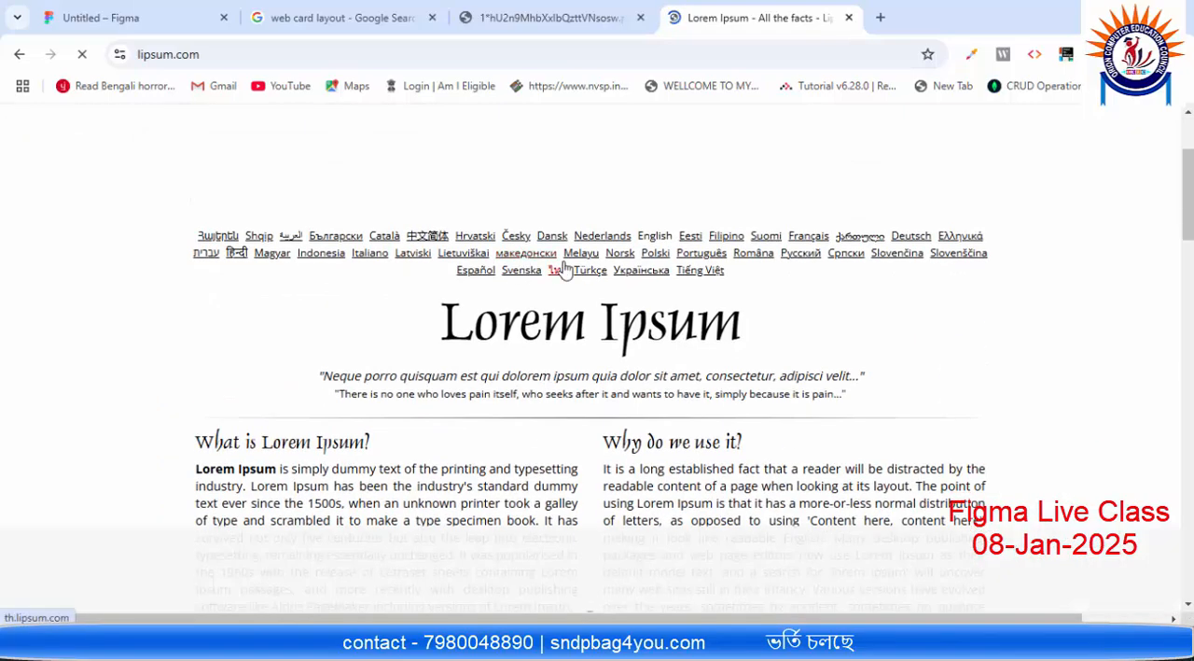
scroll(554, 283, down, 1)
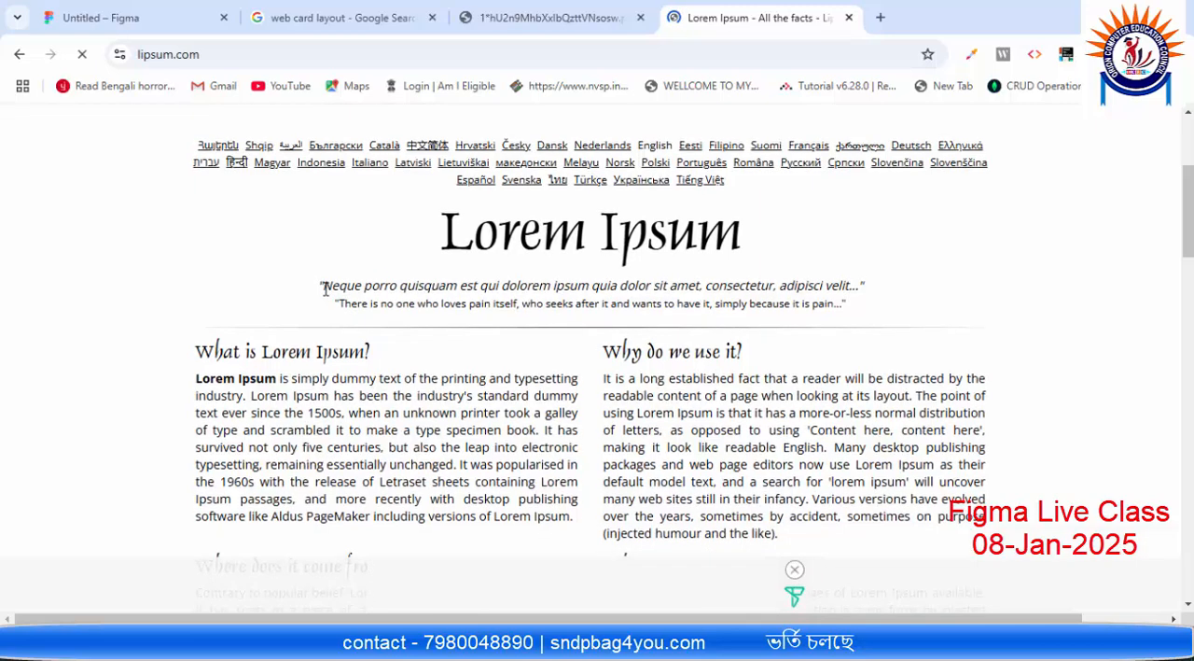
drag(326, 289, 706, 287)
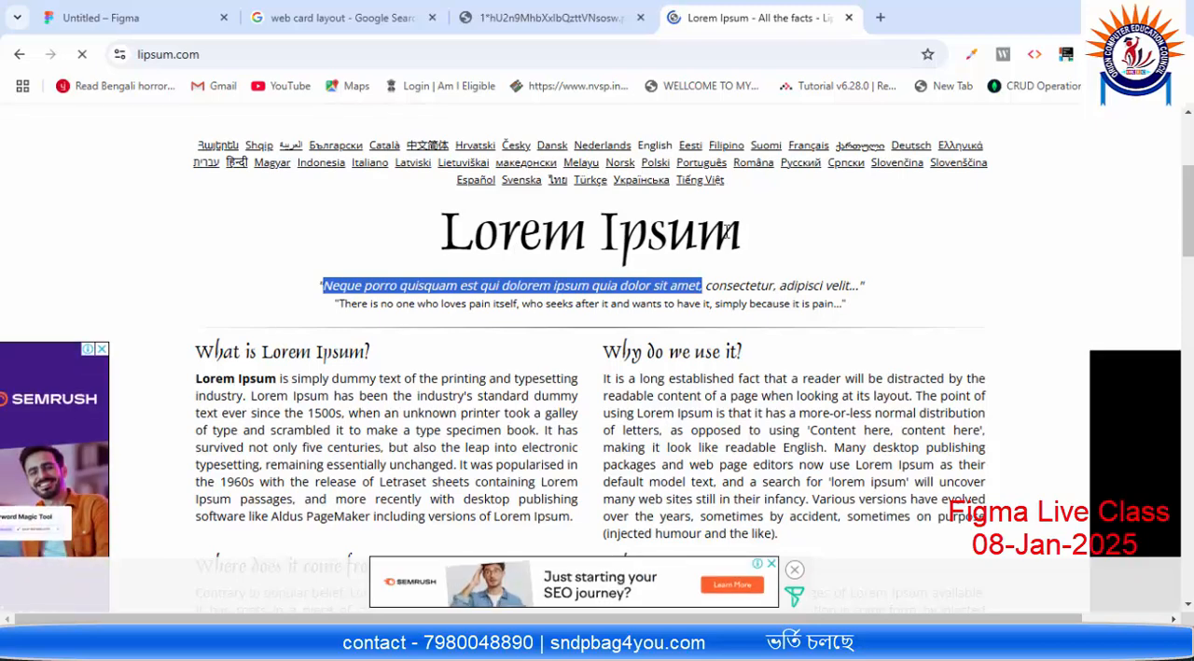
click(849, 18)
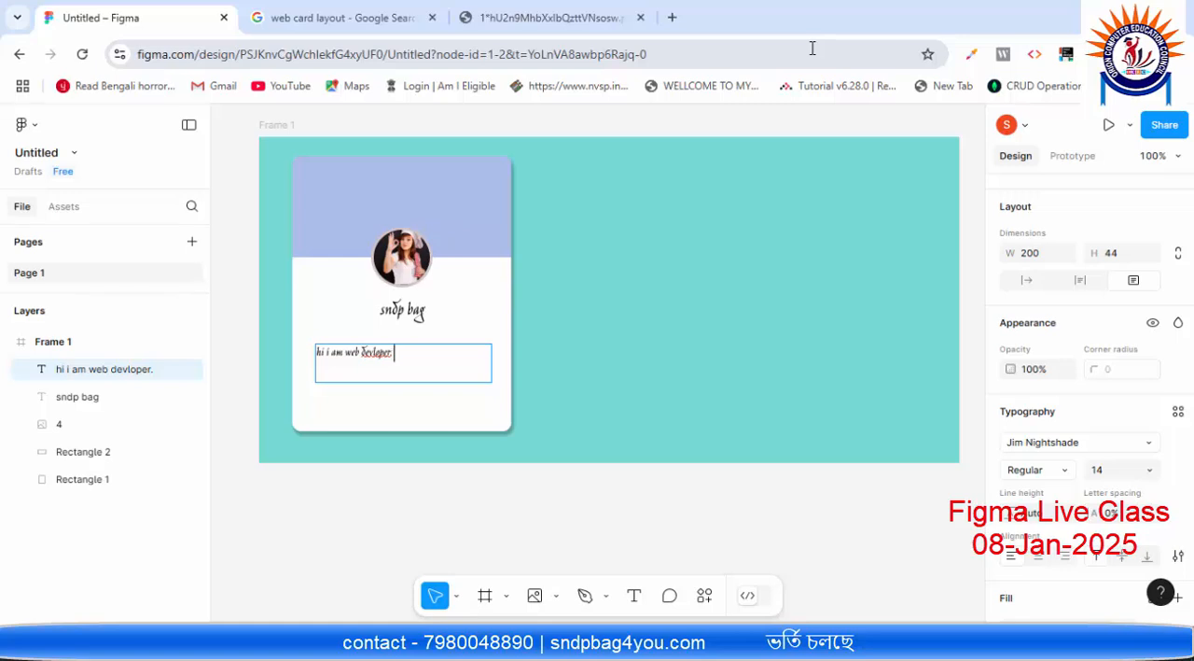
text(Neque porro quisquam est qui dolorem ipsum quia dolor sit amet.)
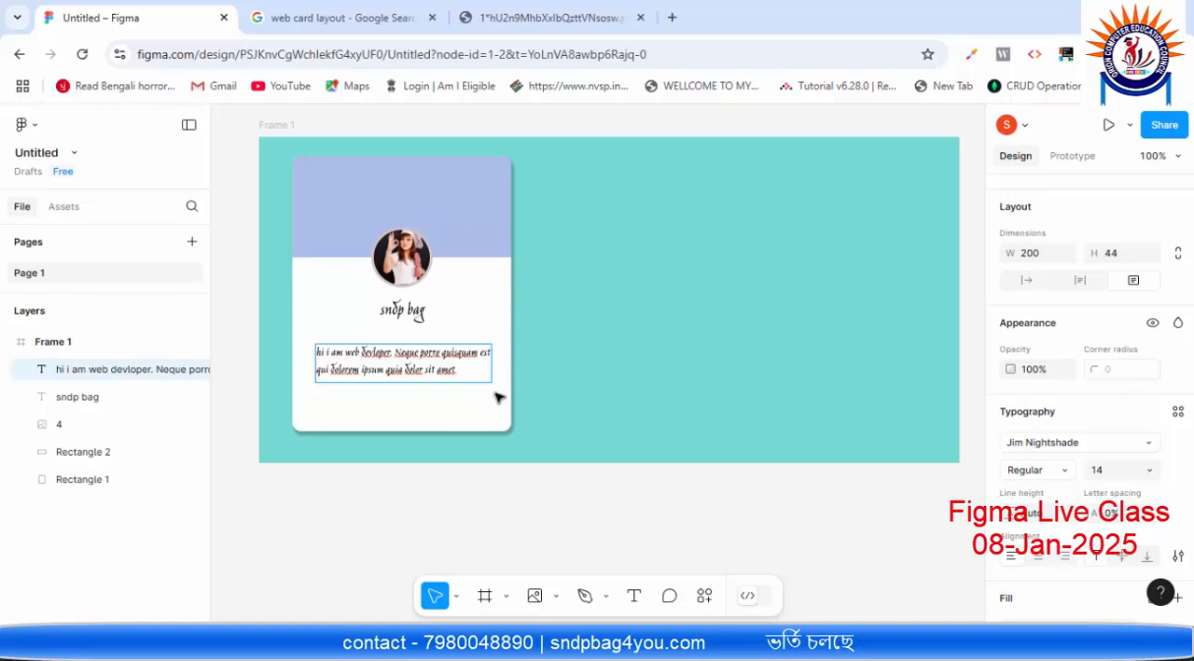
key(Escape)
click(482, 403)
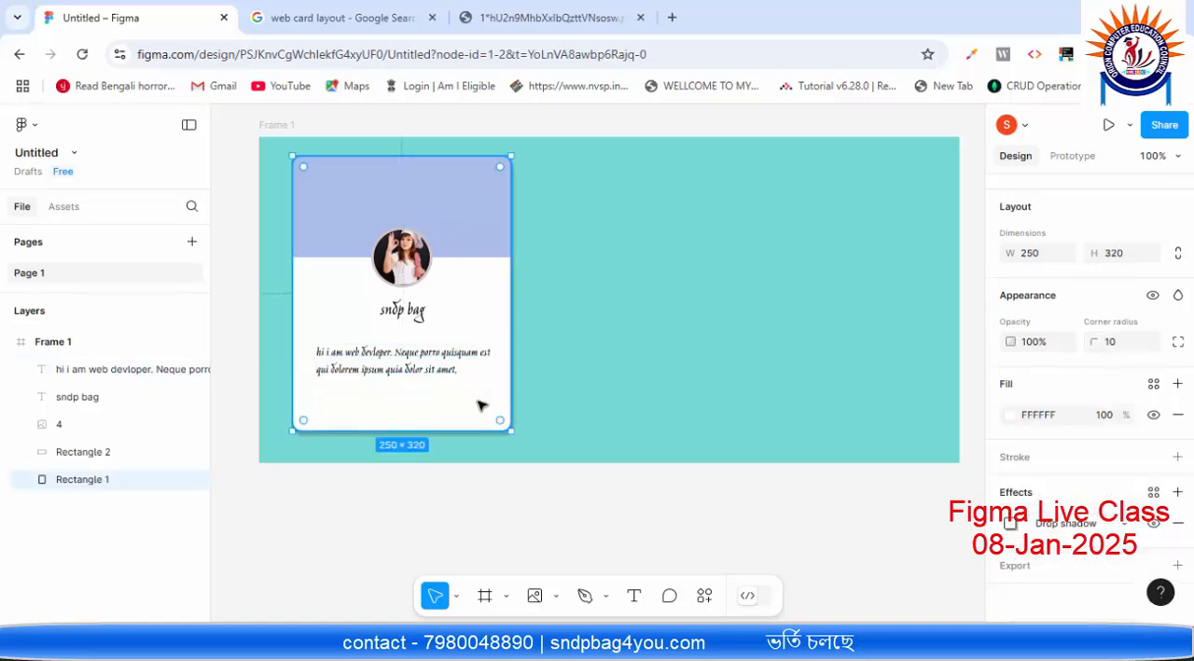
Step: Select the card's description text and try a line height of 5
ctrl+scroll(392, 333, up, 2)
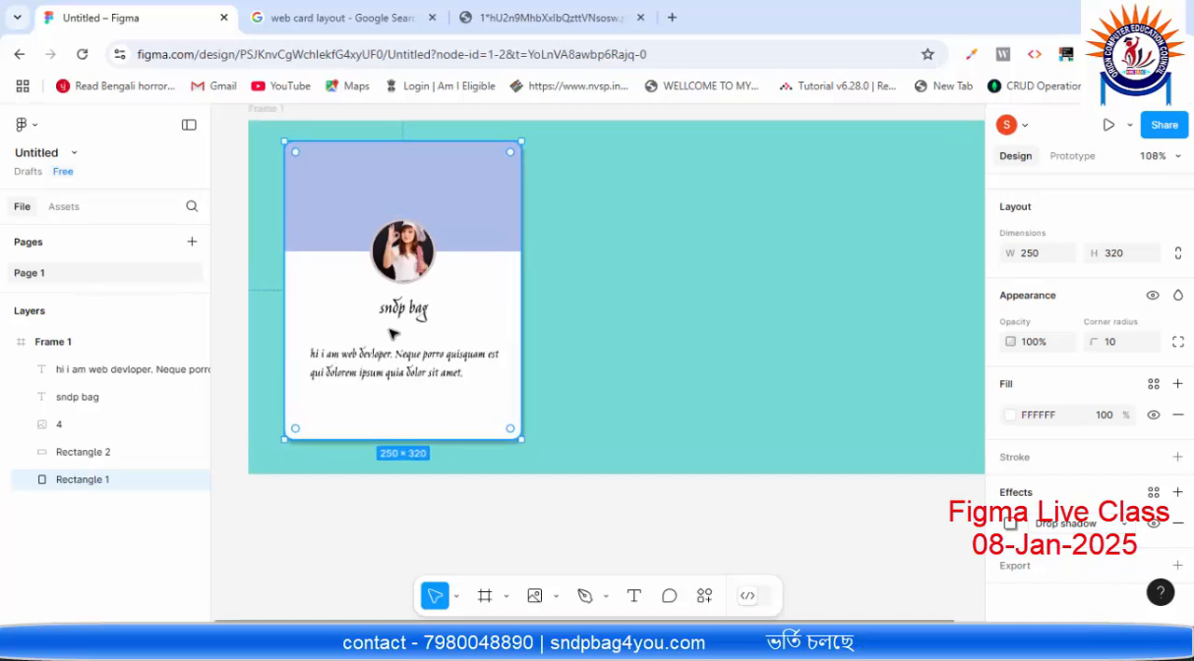
scroll(392, 333, up, 3)
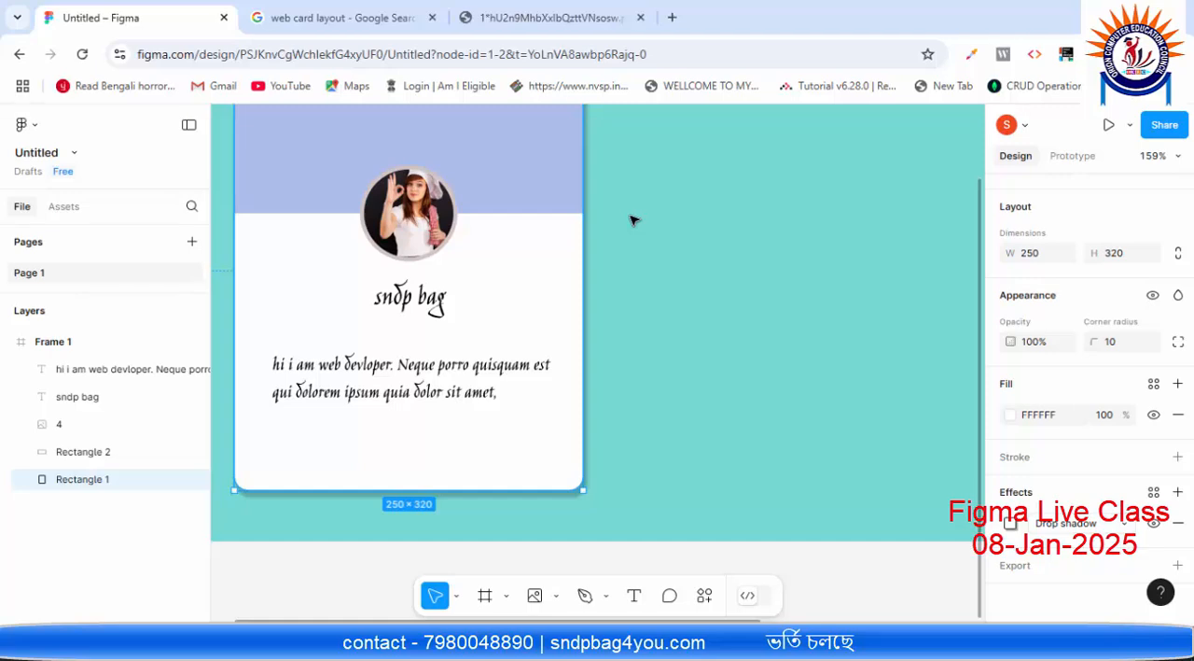
drag(632, 220, 667, 287)
click(782, 453)
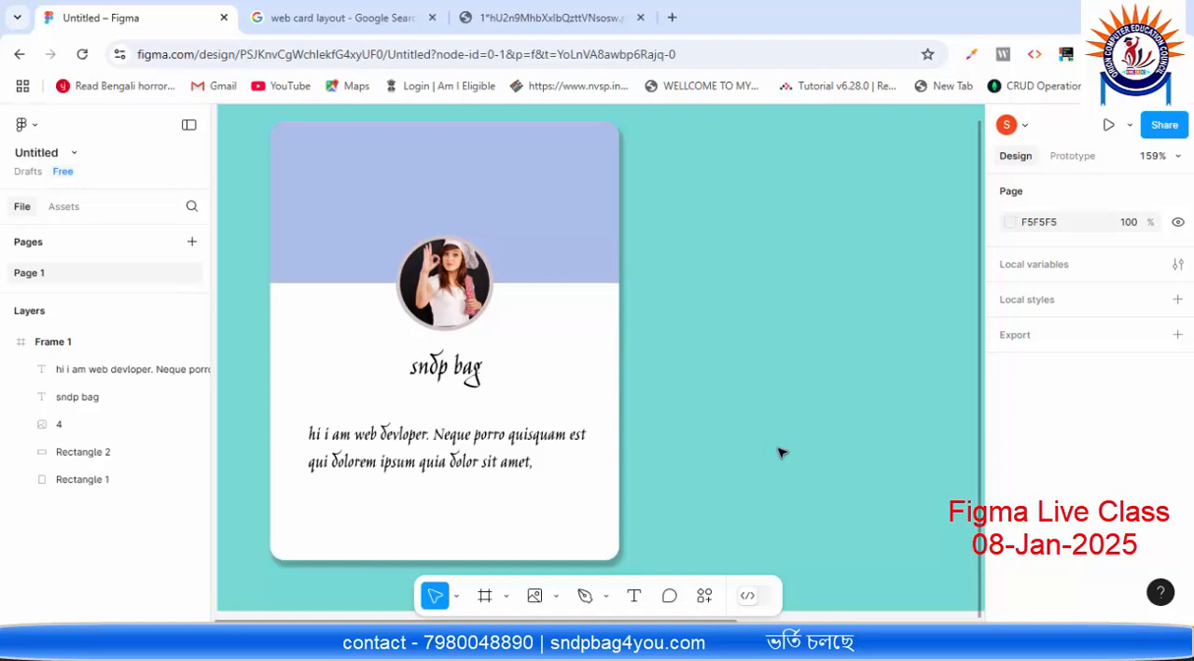
click(458, 438)
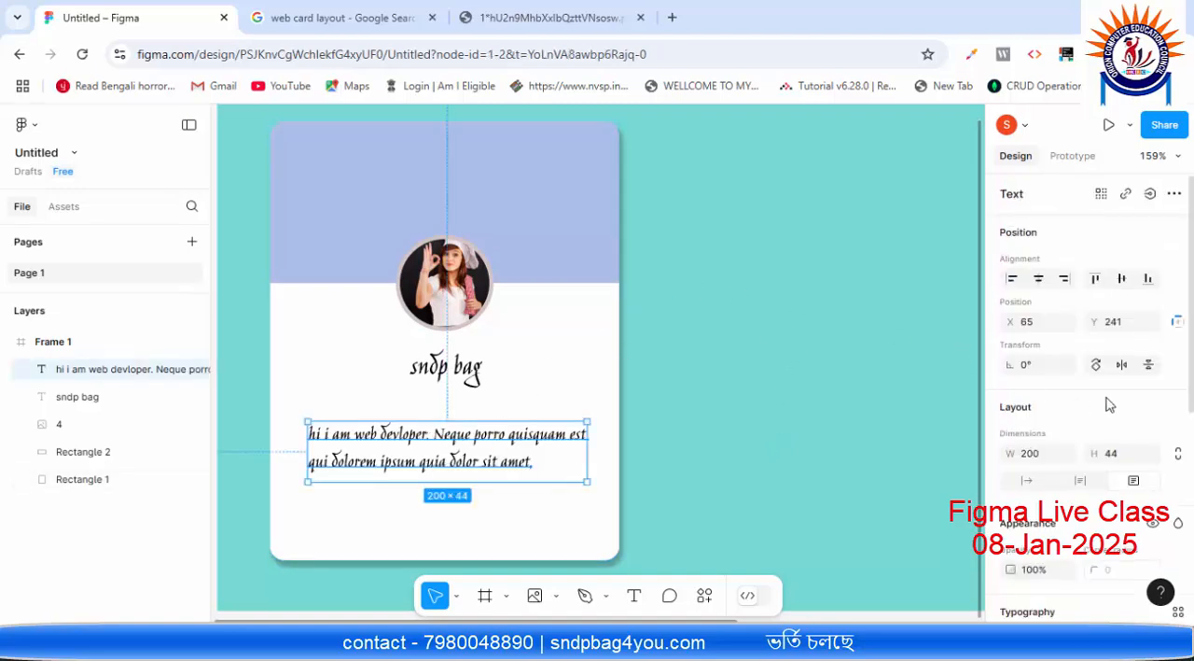
scroll(1108, 403, down, 3)
scroll(1108, 403, down, 3)
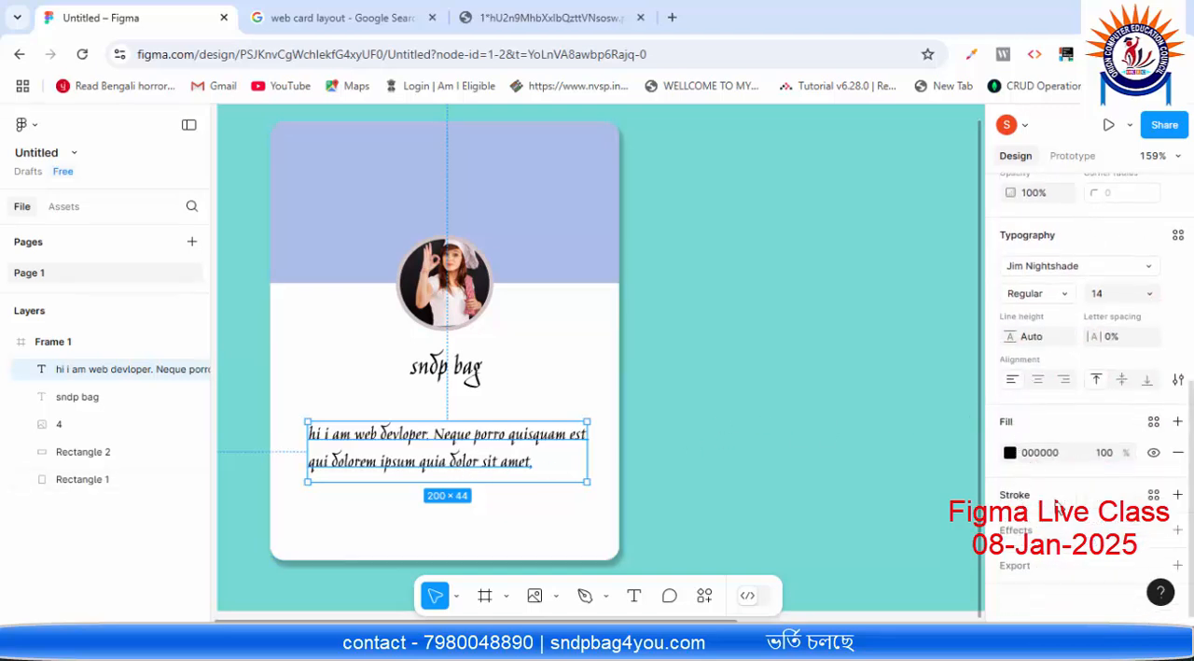
scroll(1045, 434, up, 2)
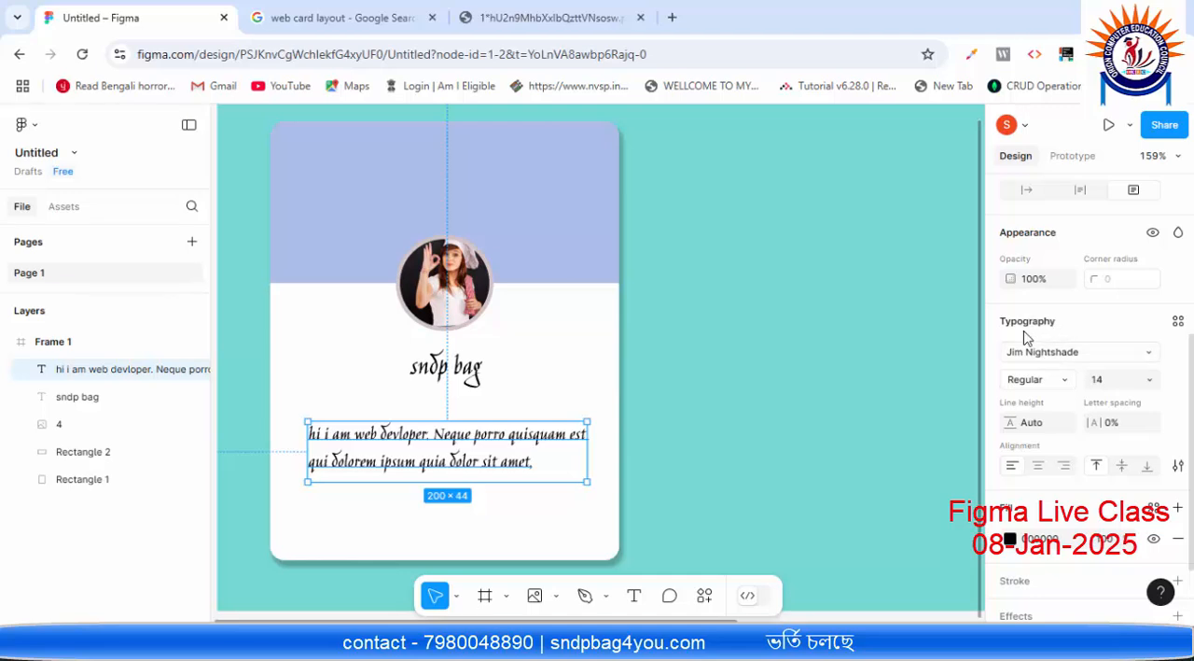
scroll(1026, 341, down, 2)
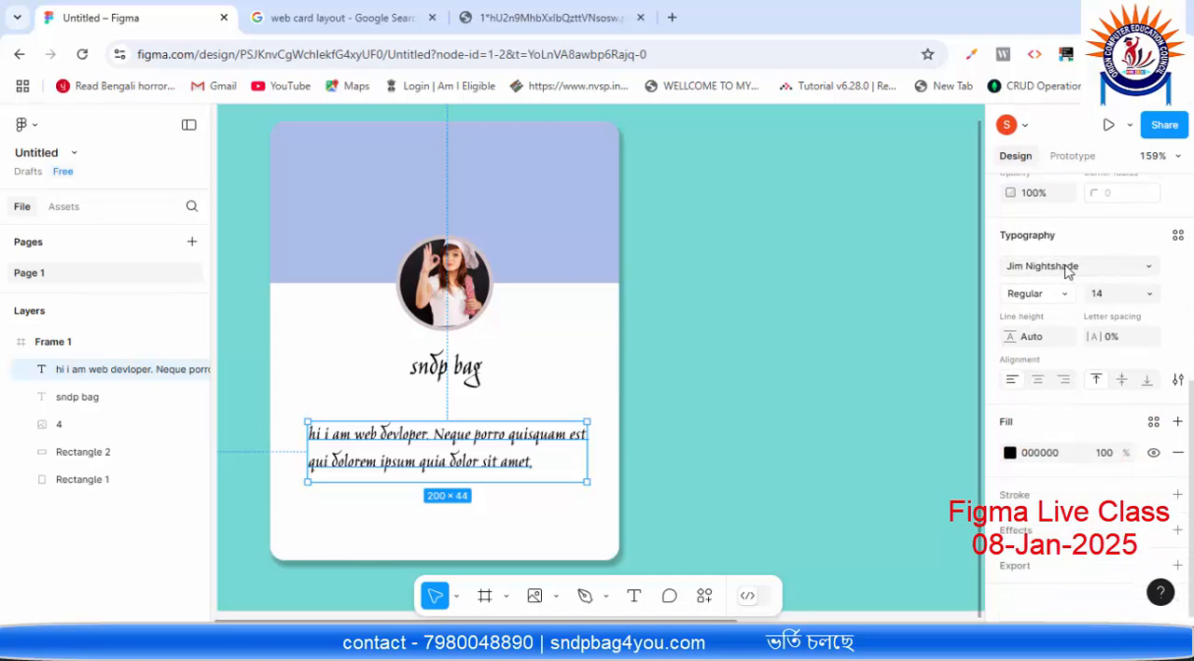
click(1043, 343)
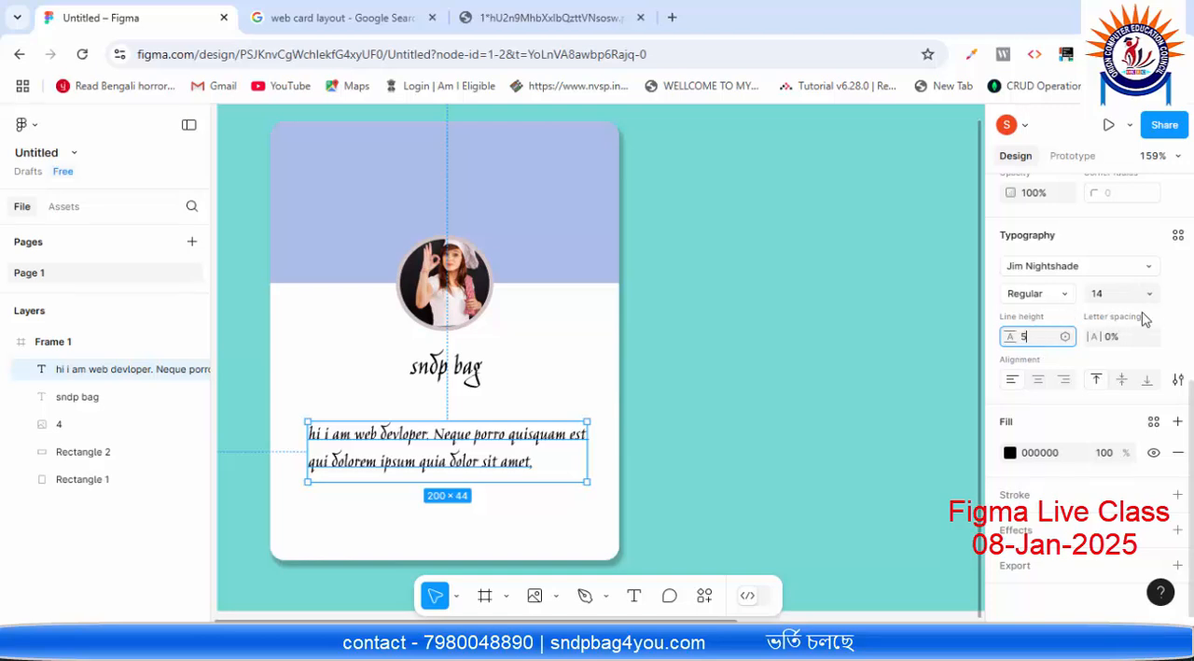
click(1186, 319)
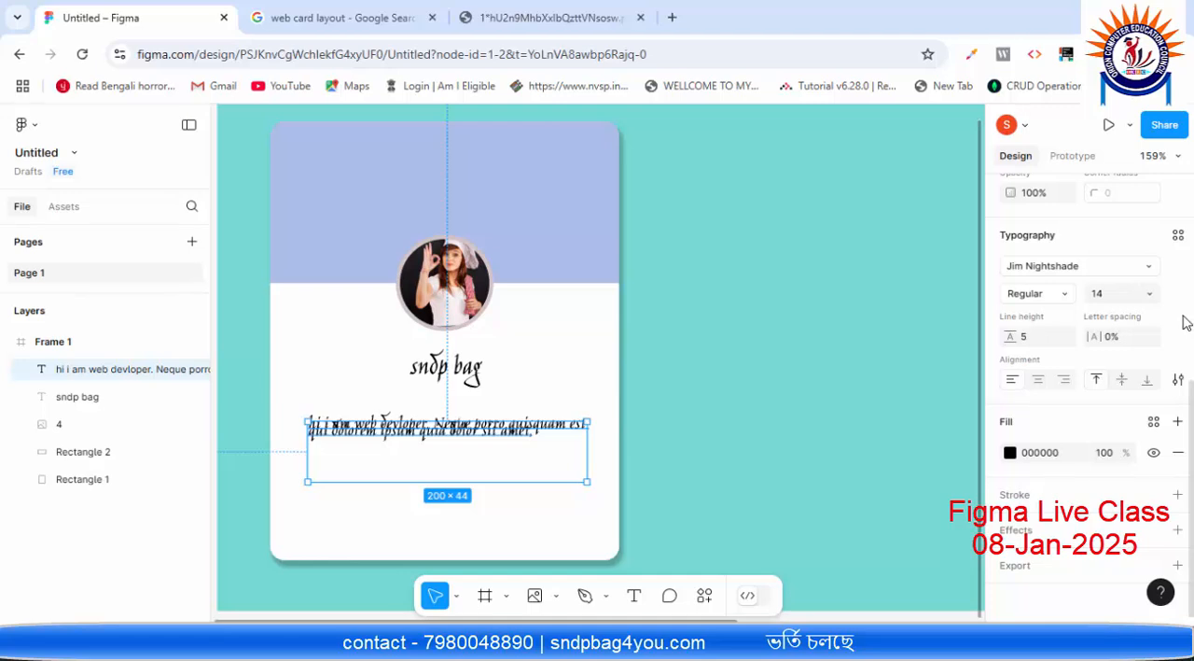
Step: Try line heights of 20 and 15 on the description text
click(1044, 341)
text(20)
click(1185, 332)
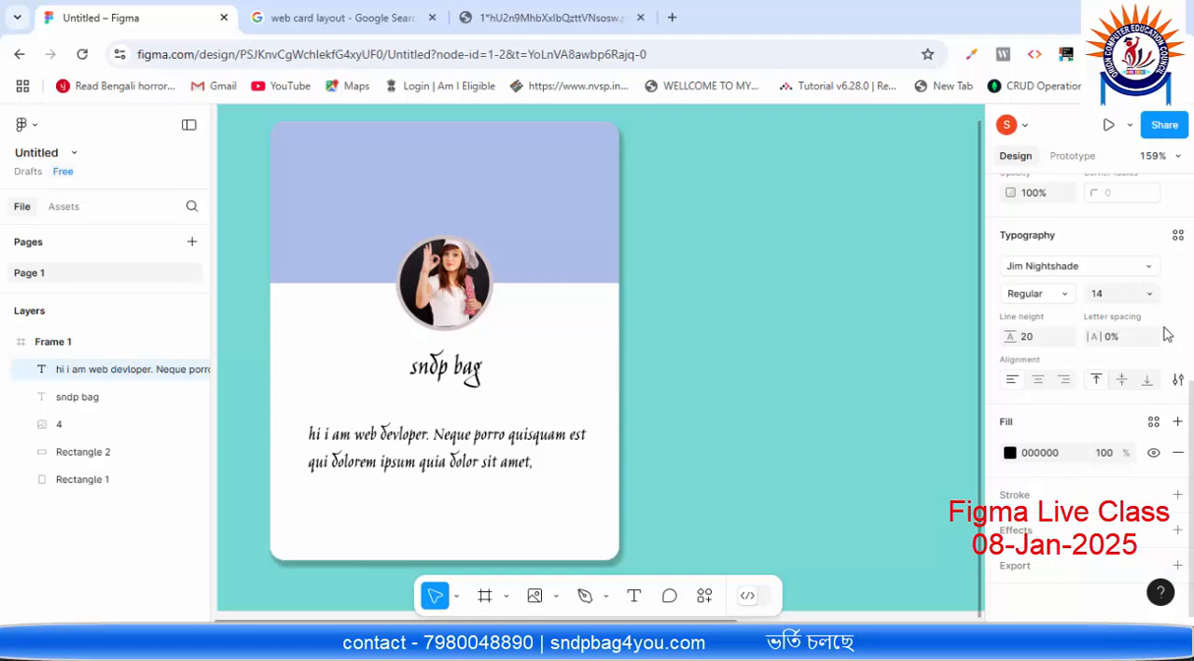
click(1043, 338)
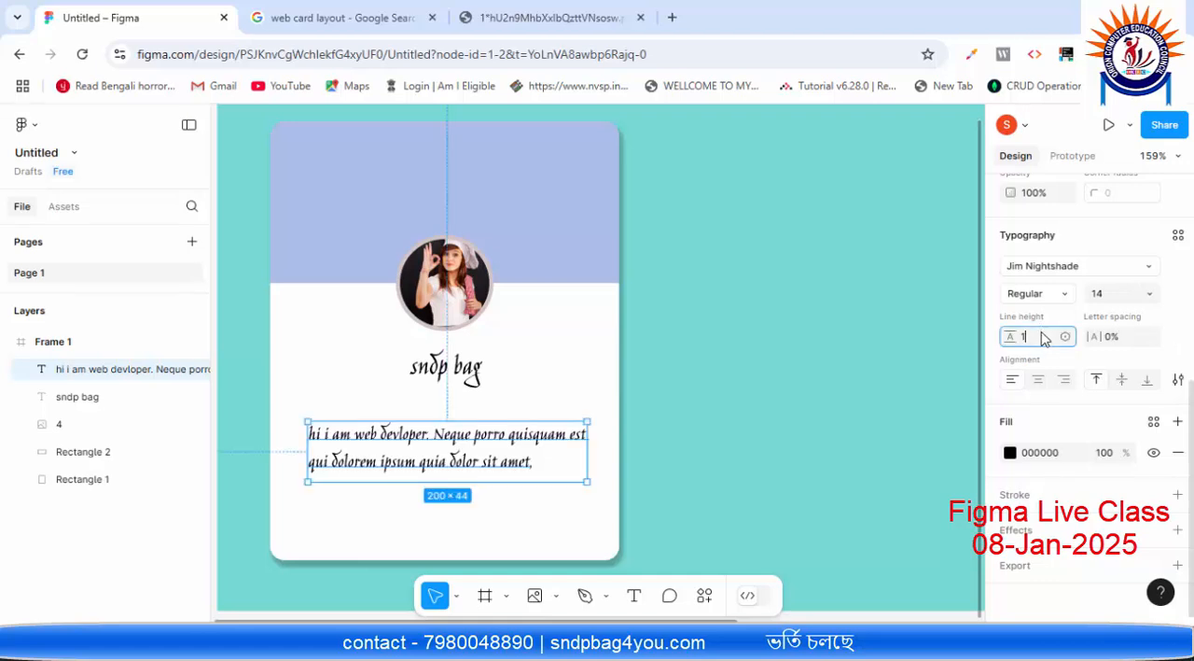
scroll(1043, 337, up, 2)
click(1177, 423)
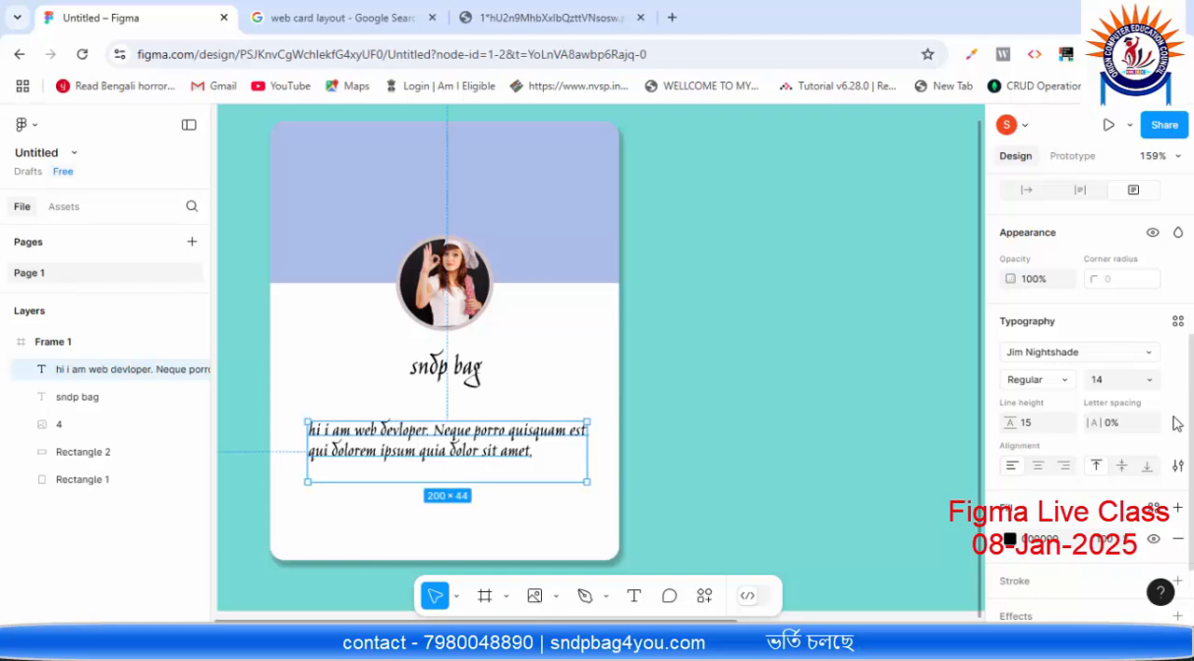
Step: Set the description text's line height to 17
click(1031, 424)
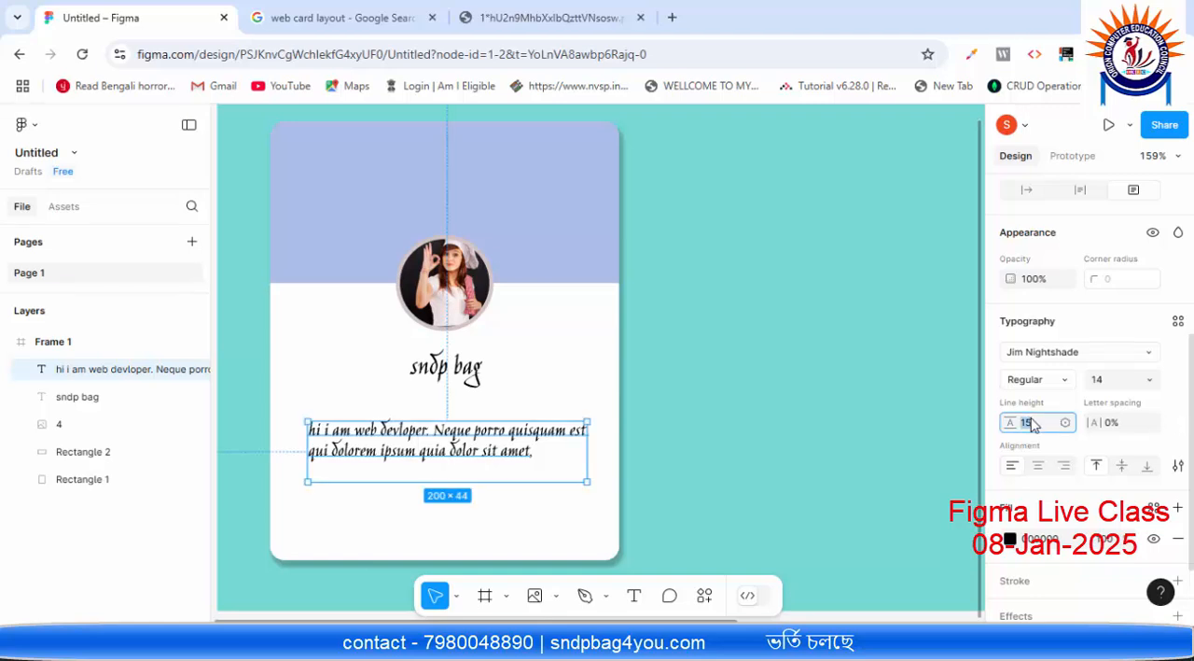
text(17)
key(Return)
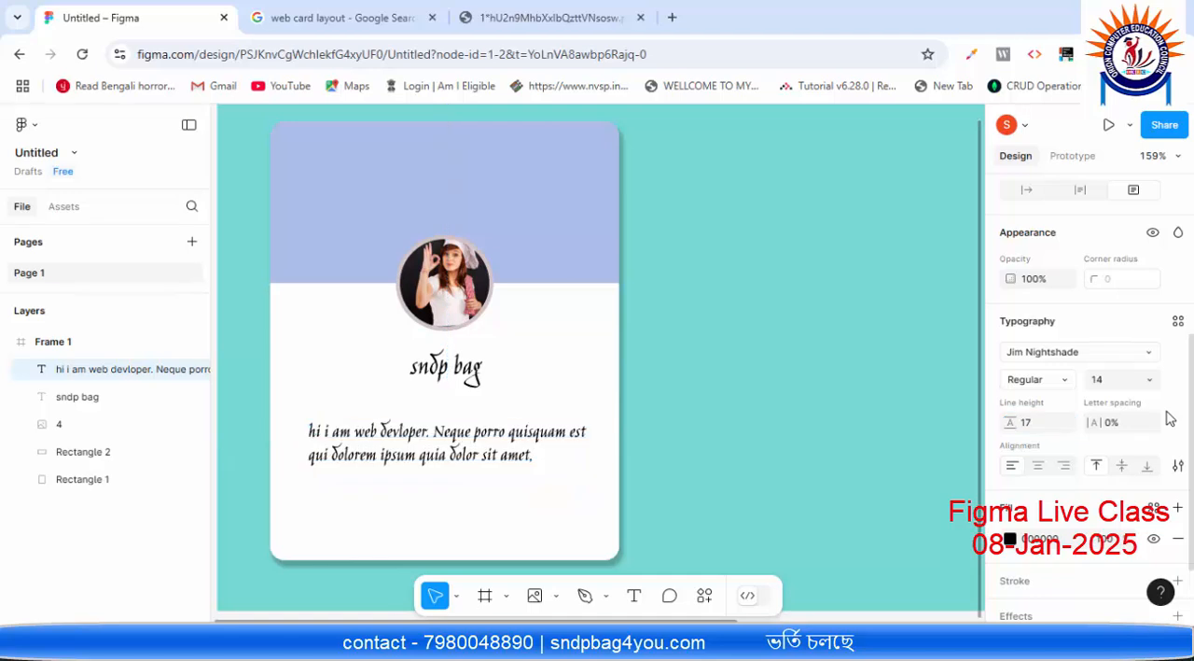
Step: Change the description text's fill colour from black to the grey 756C6C and deselect it
scroll(1094, 403, down, 2)
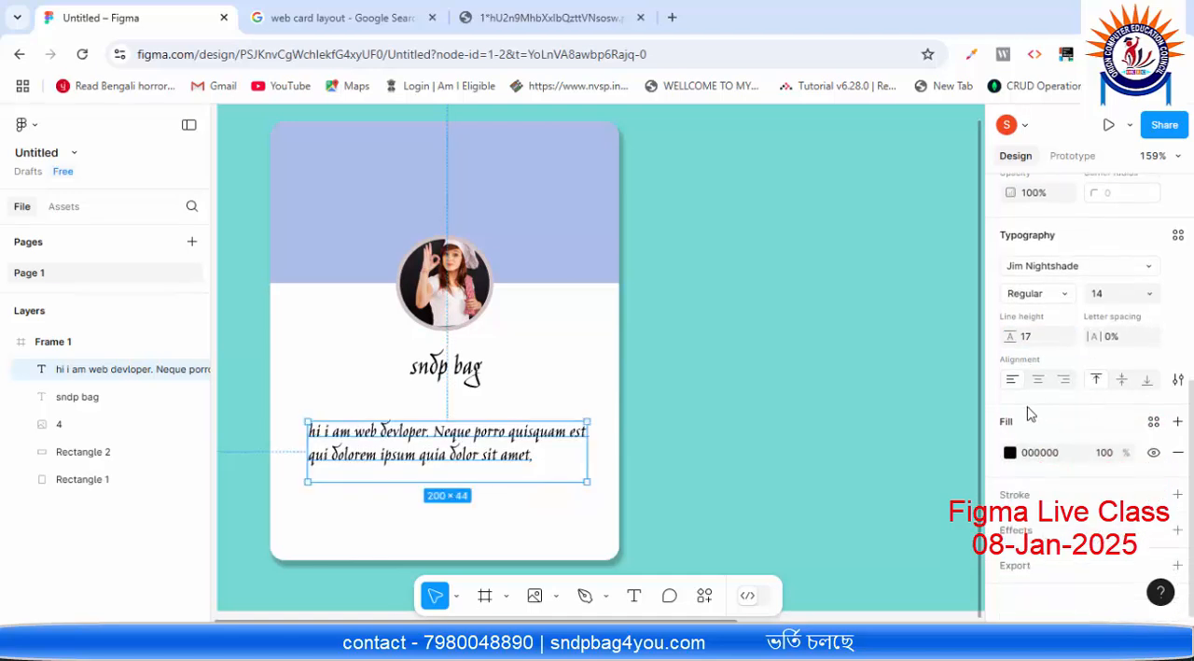
click(1009, 454)
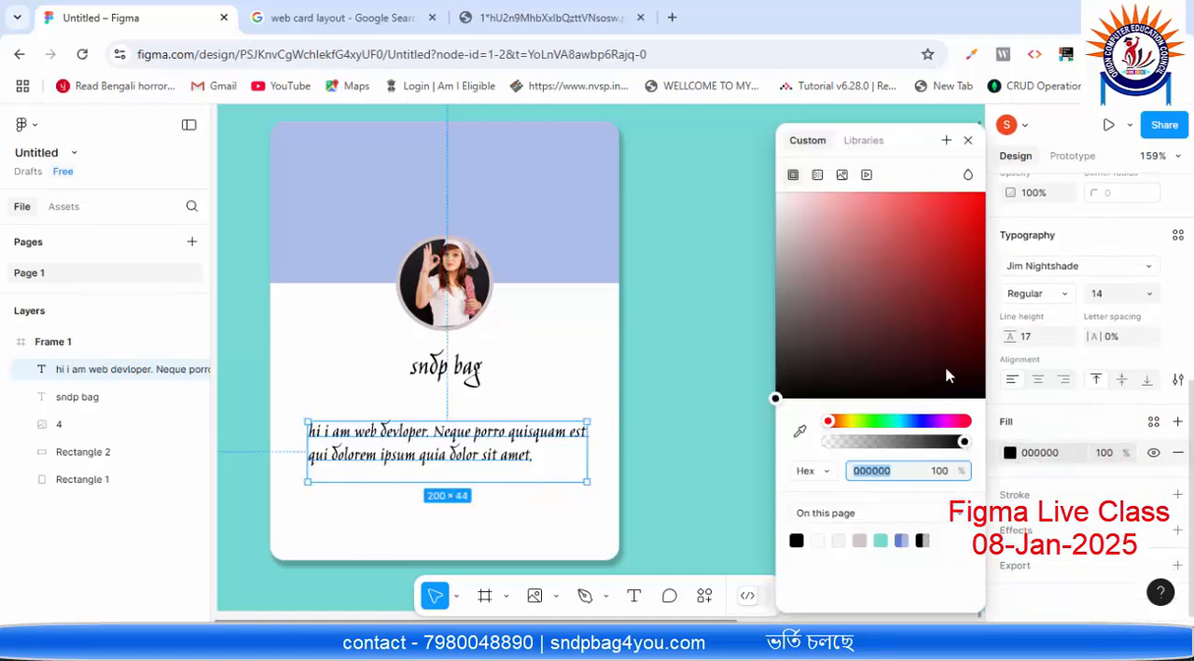
click(804, 207)
drag(802, 240, 793, 311)
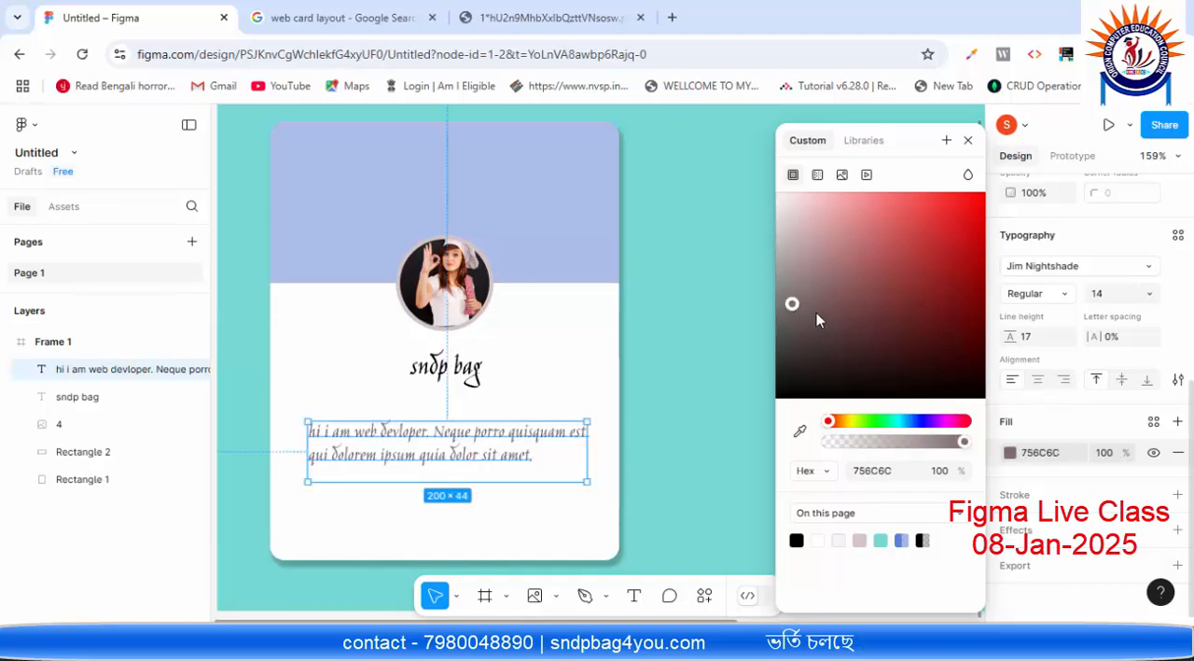
click(730, 244)
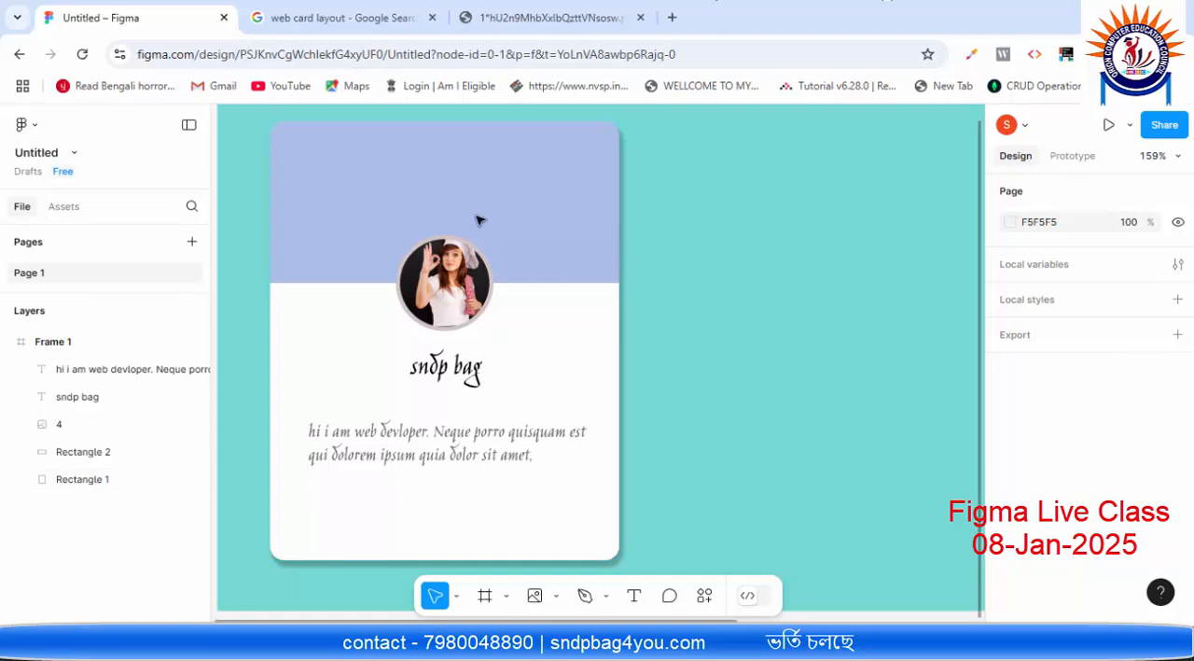
scroll(446, 446, down, 1)
scroll(381, 480, up, 1)
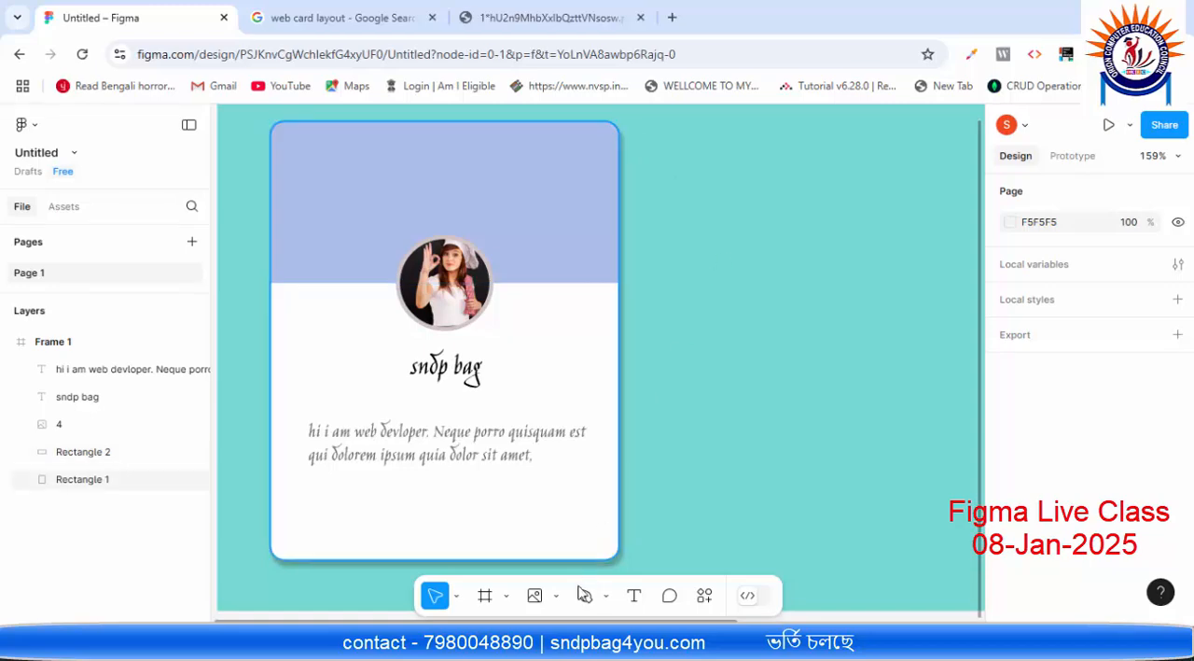
Step: Switch to the Paint sketch, draw a small ellipse over the first card's top-right corner, and return to Figma
click(579, 644)
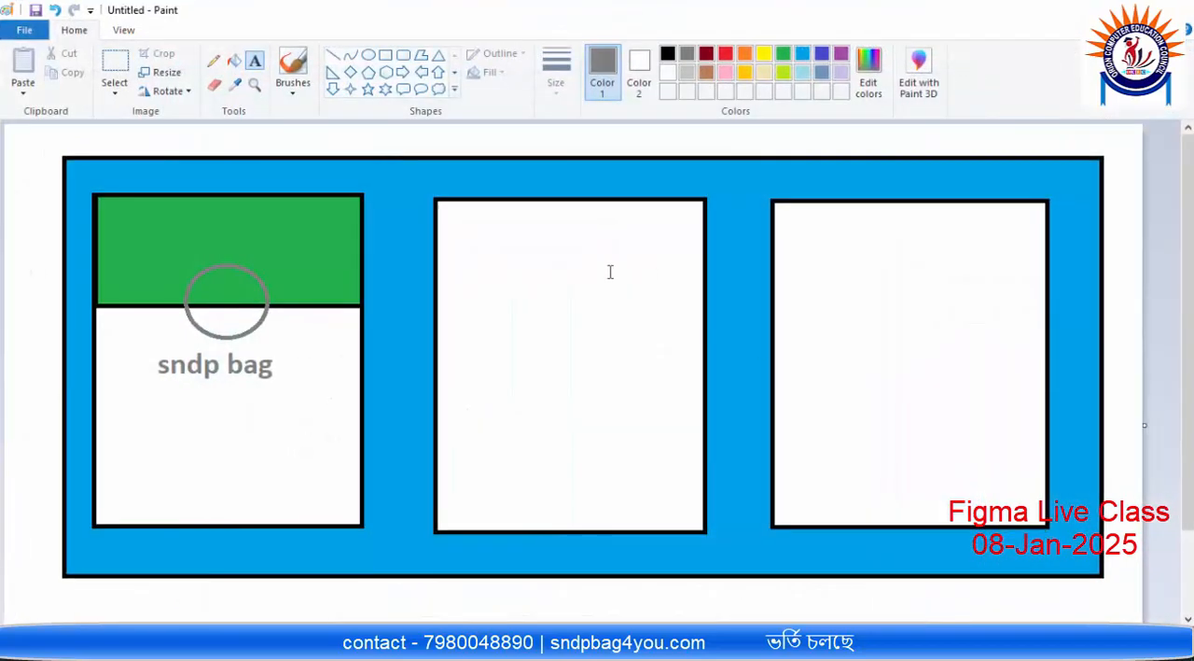
click(370, 57)
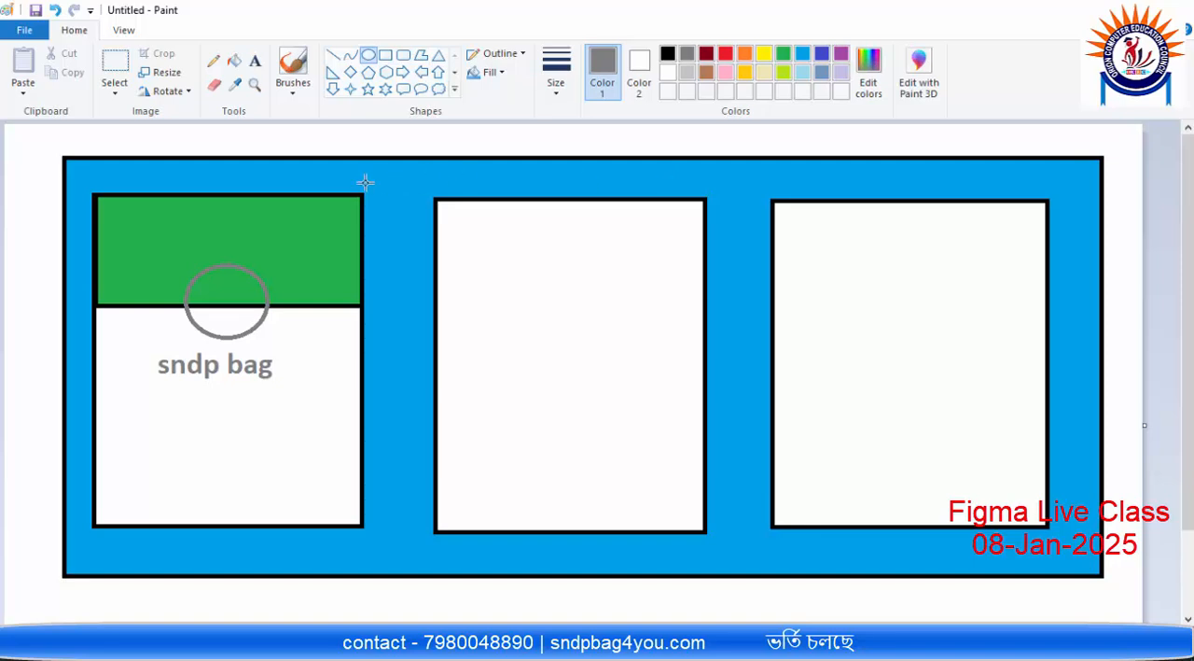
drag(344, 184, 381, 216)
click(386, 200)
click(1093, 7)
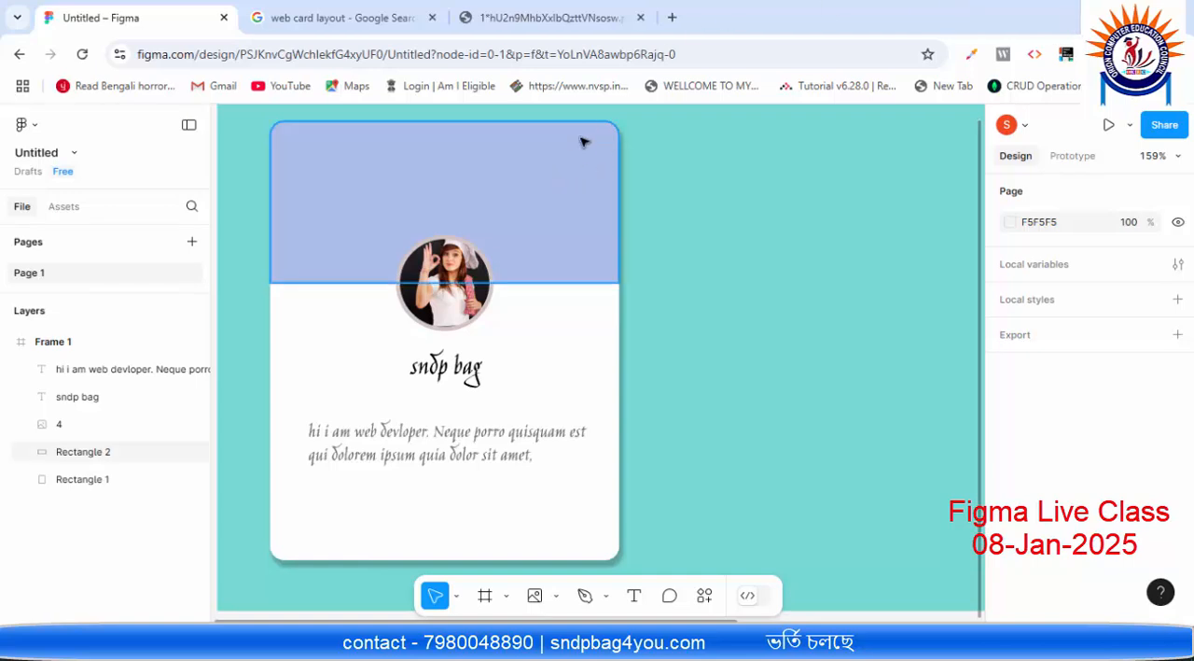
Step: Draw an ellipse about 42 × 38 over the upper-right corner of the first card
scroll(569, 185, up, 1)
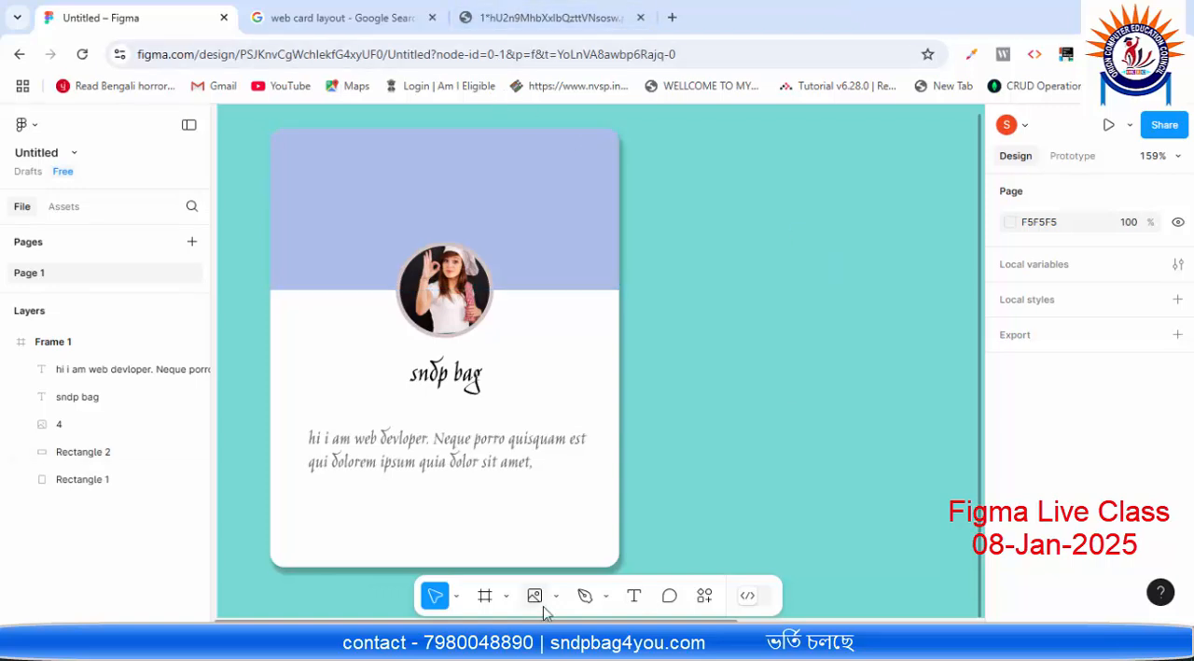
click(506, 597)
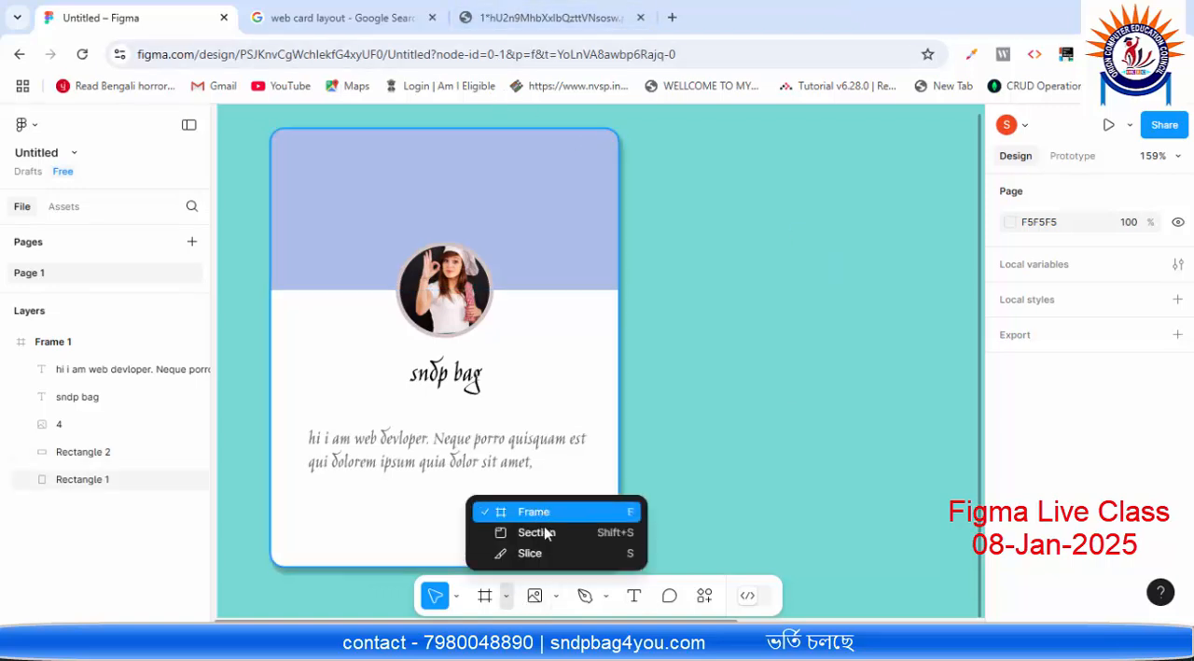
click(556, 600)
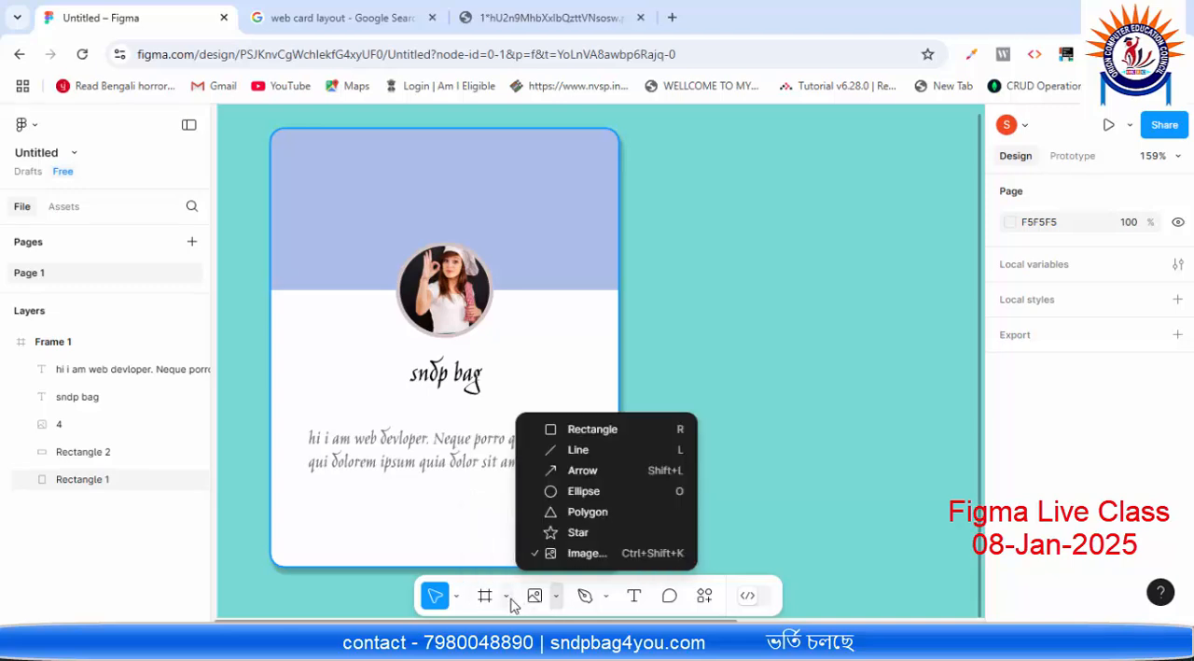
click(508, 600)
click(557, 597)
click(605, 491)
drag(604, 115, 662, 167)
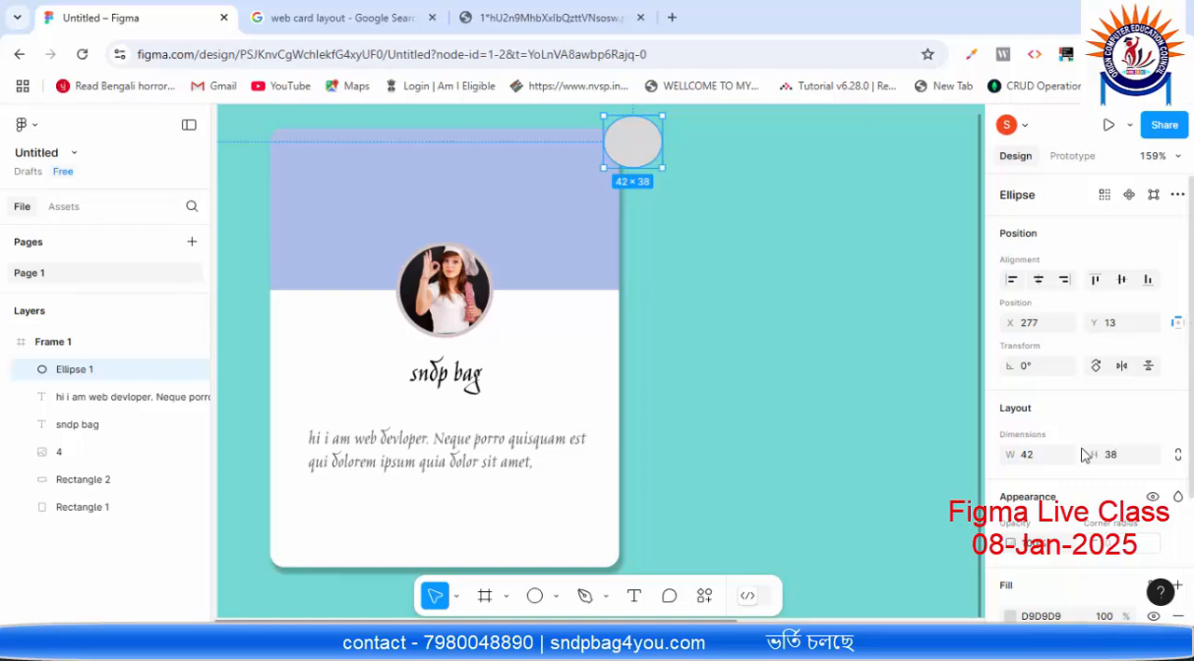
Step: Set the corner ellipse's width and height to 40 so it is a circle
click(1039, 461)
click(1114, 457)
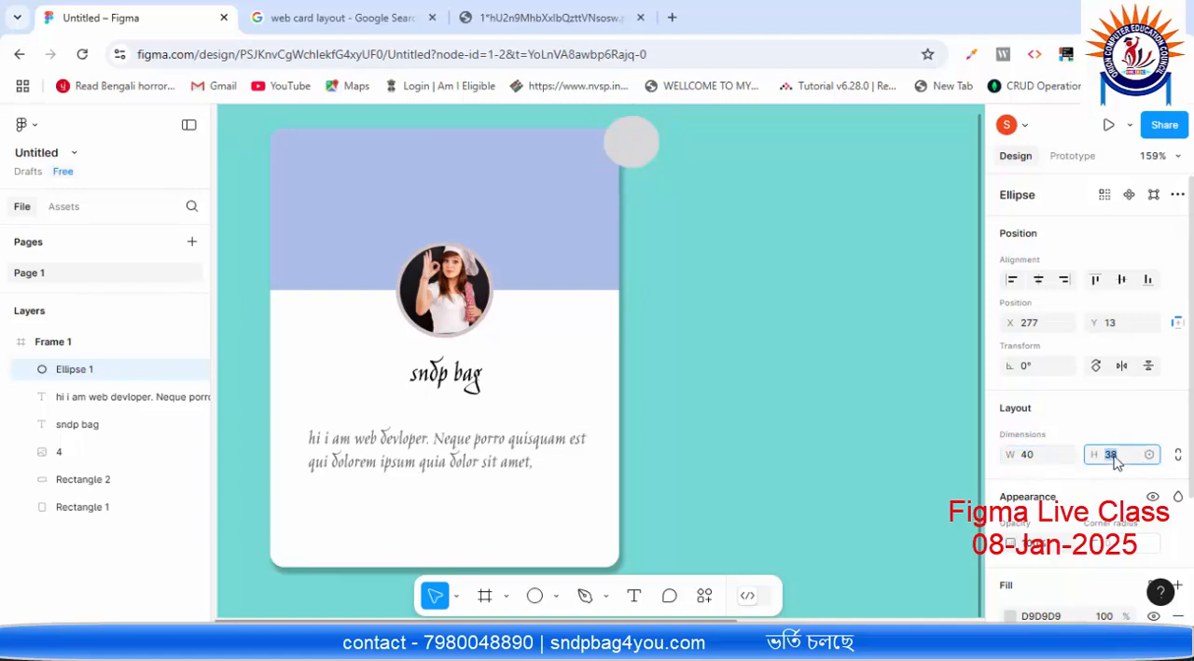
text(40)
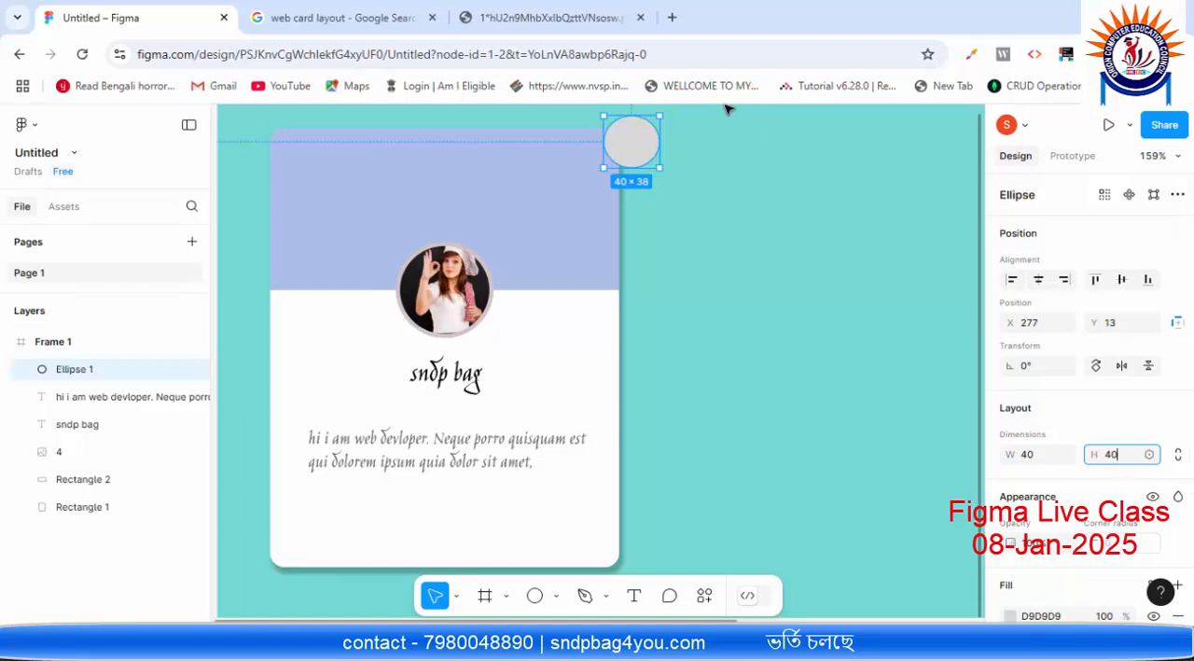
Step: Move the circle closer to the card's upper-right corner, to X 265, Y 2
click(646, 142)
drag(642, 140, 623, 130)
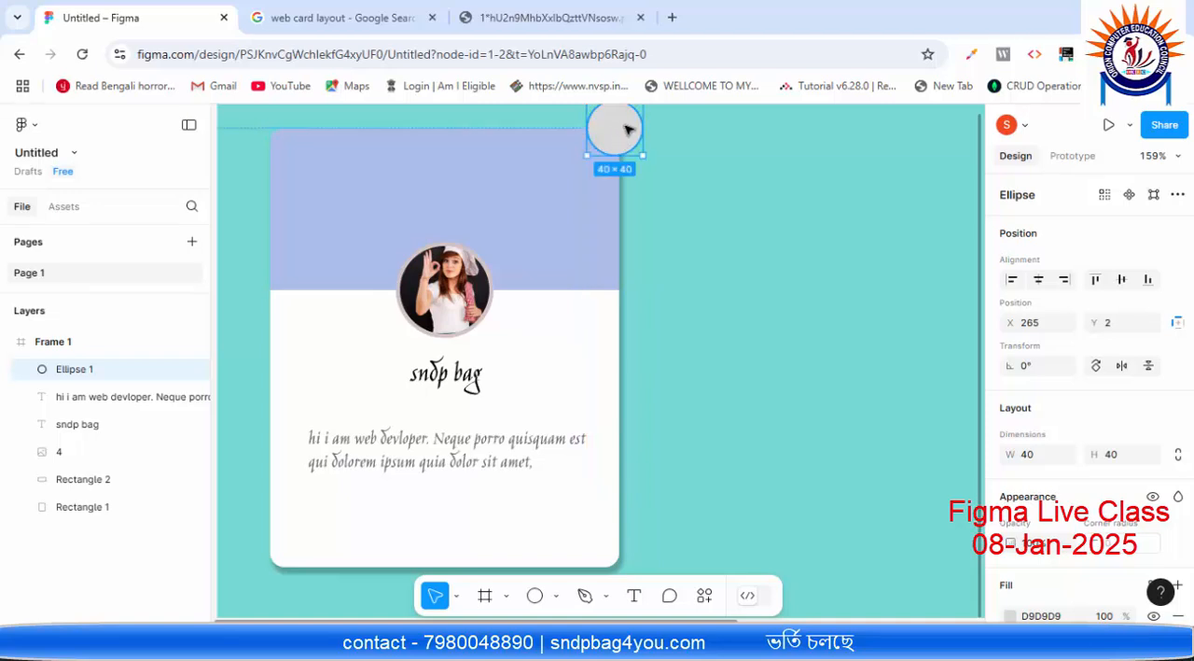
scroll(725, 198, up, 3)
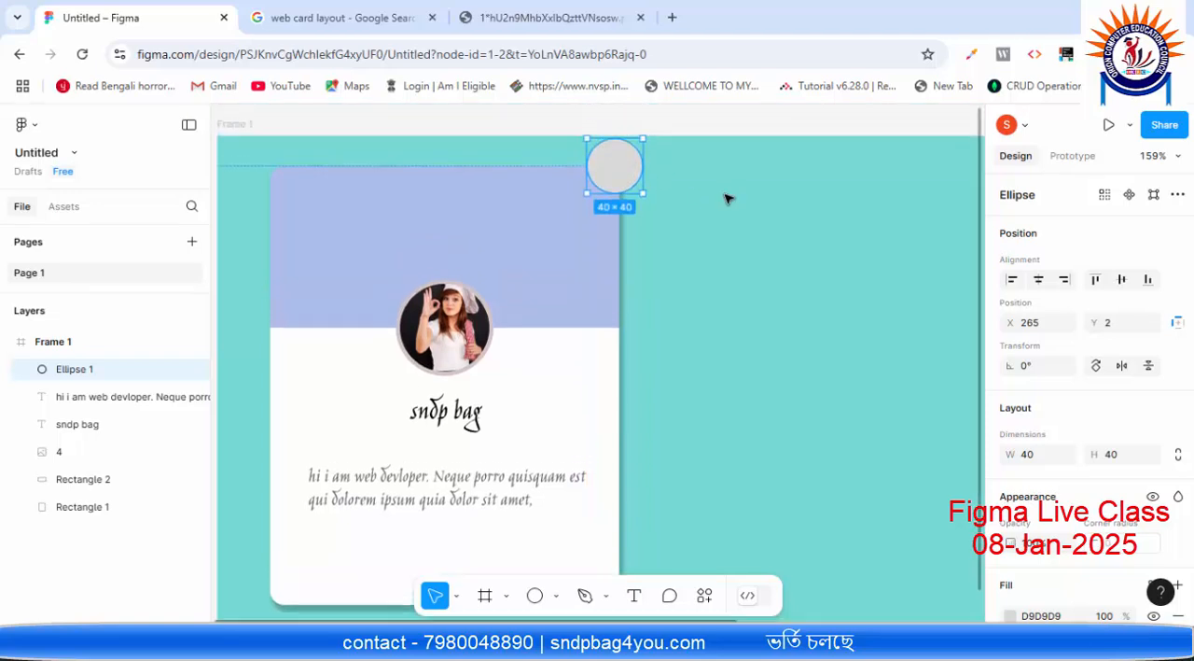
scroll(717, 329, down, 1)
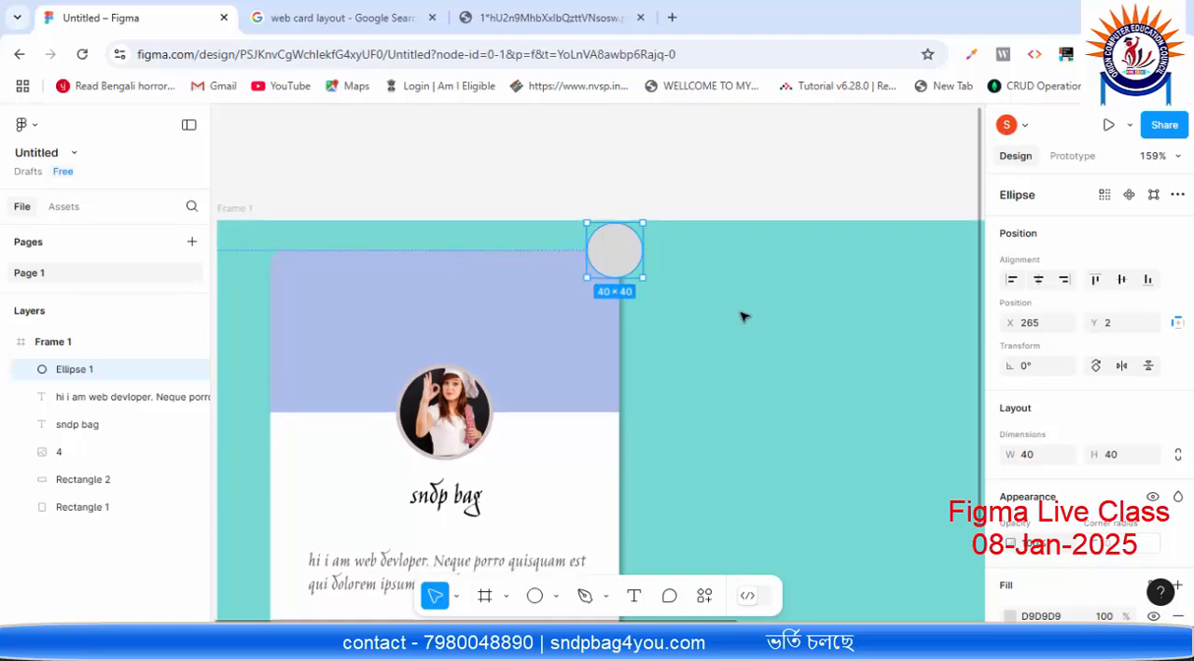
click(744, 317)
Step: Nudge the circle into place on the card corner at X 262, Y 6, and deselect it
click(602, 258)
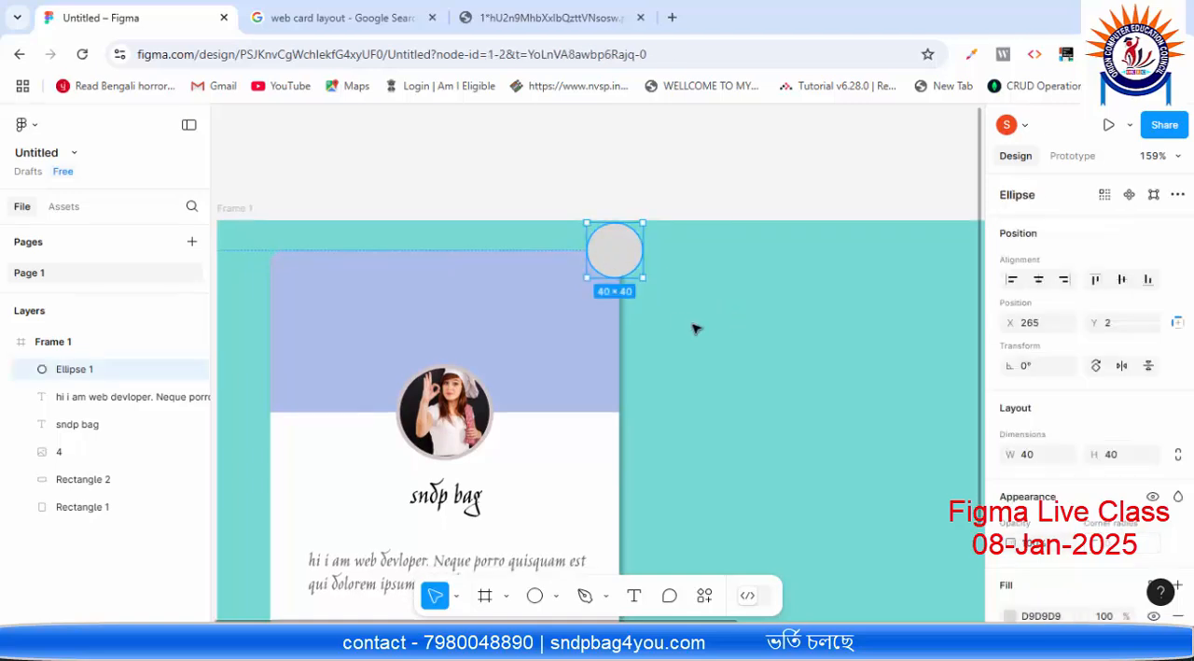
key(Left)
key(Left)
key(Down)
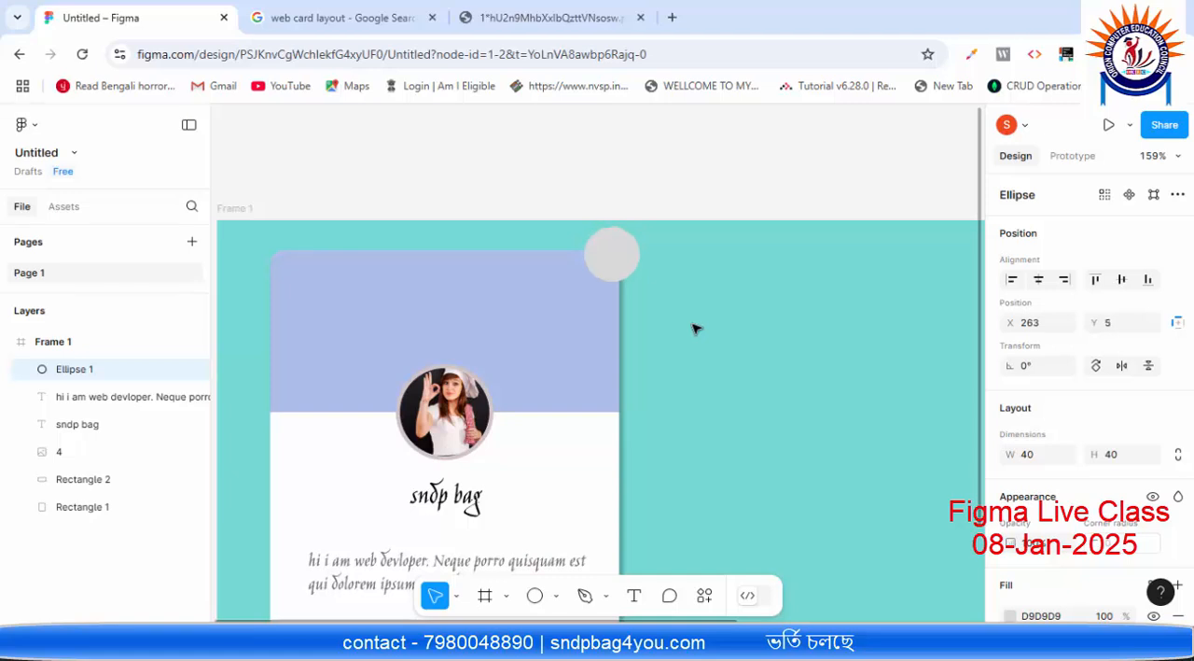
key(Left)
key(Left)
key(Down)
click(680, 252)
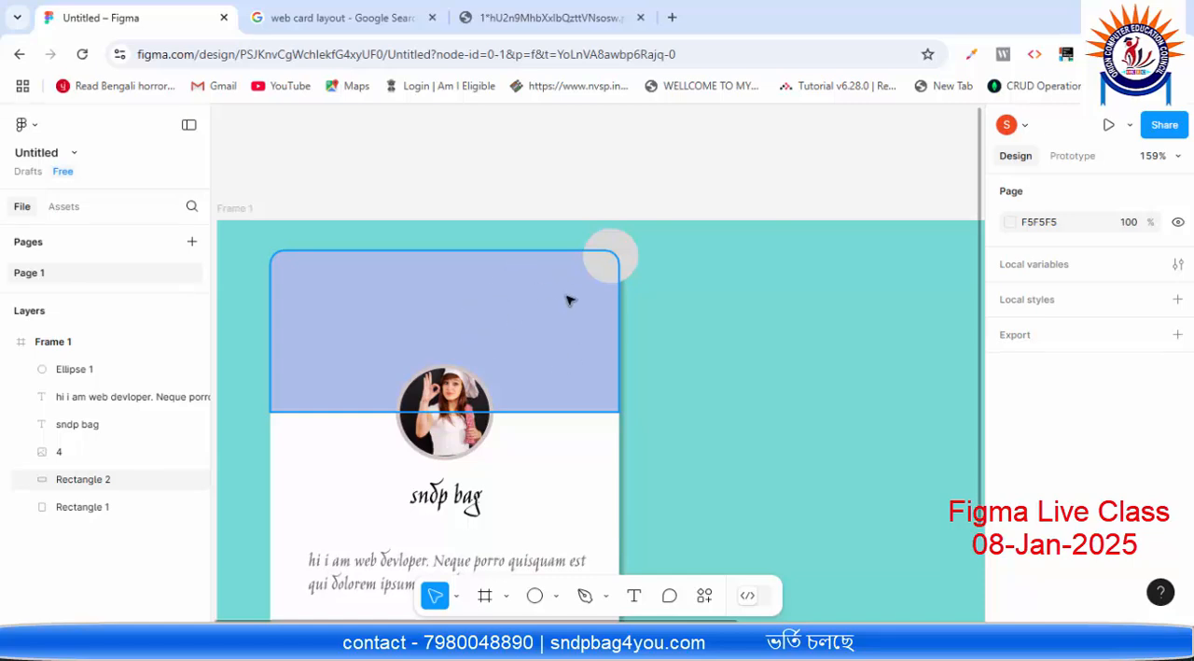
Step: Copy the fill colour 5980D4 from the card's header rectangle and apply it to the corner circle
click(612, 254)
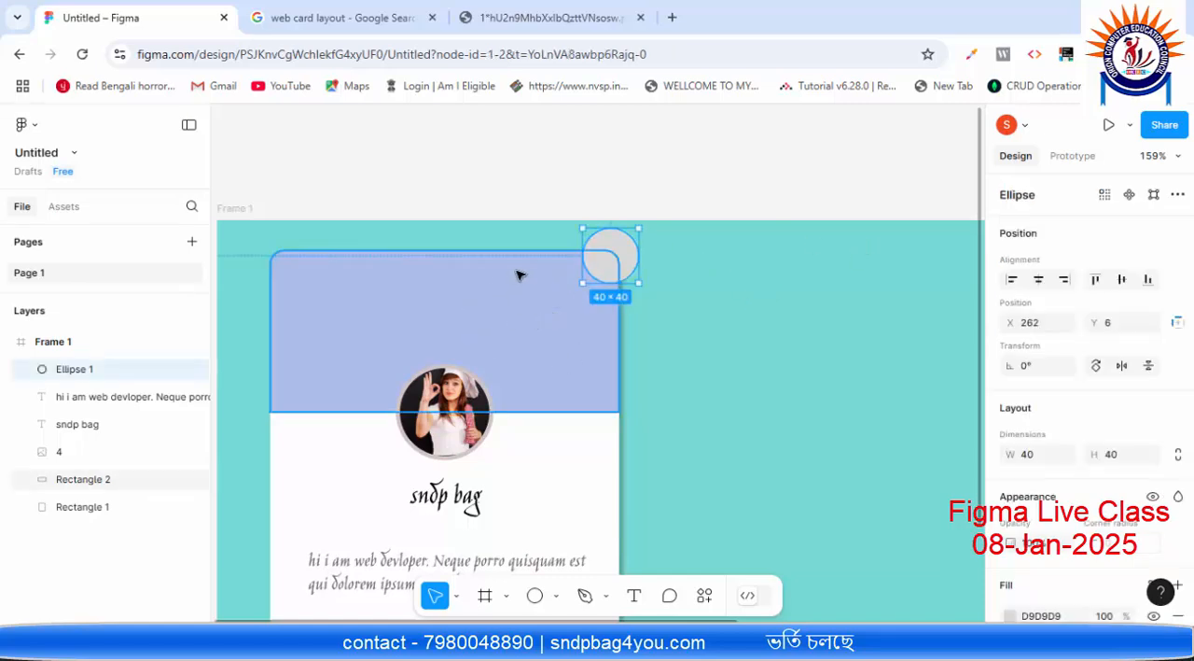
scroll(1017, 462, down, 3)
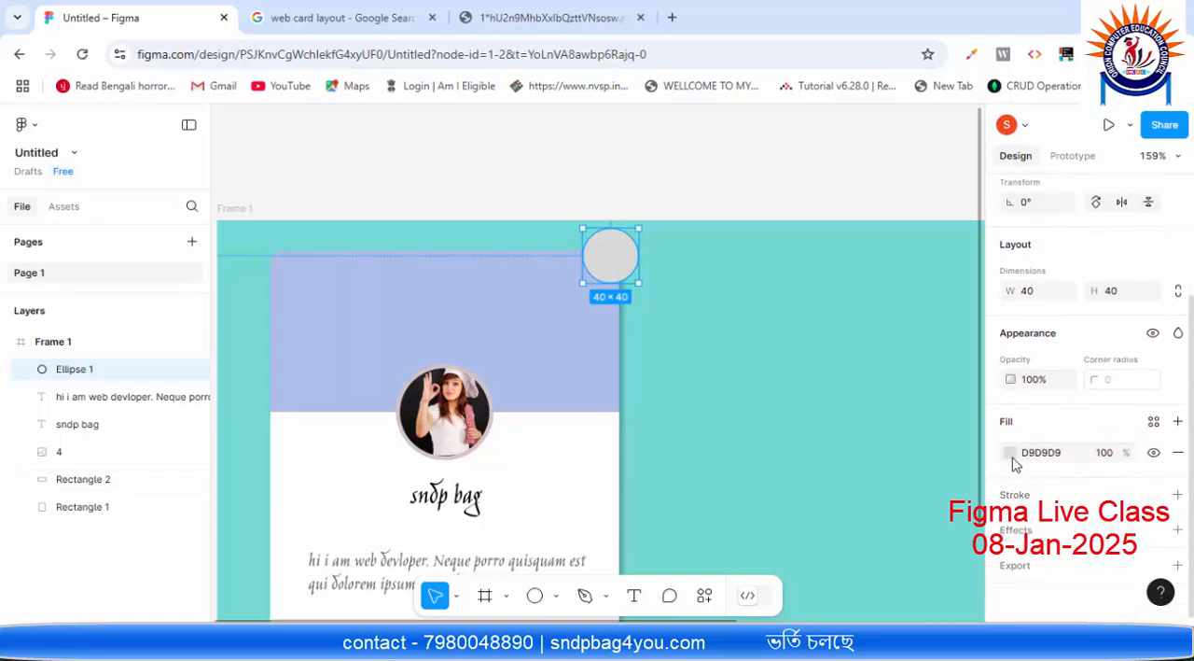
scroll(707, 333, down, 1)
click(467, 285)
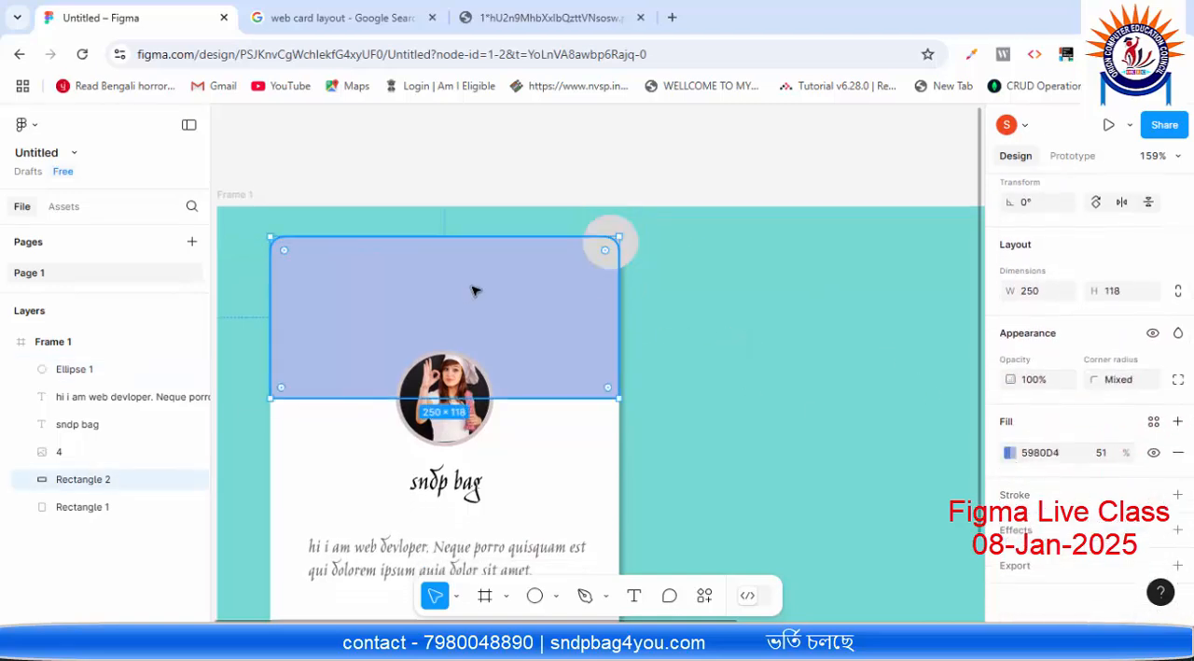
click(1044, 456)
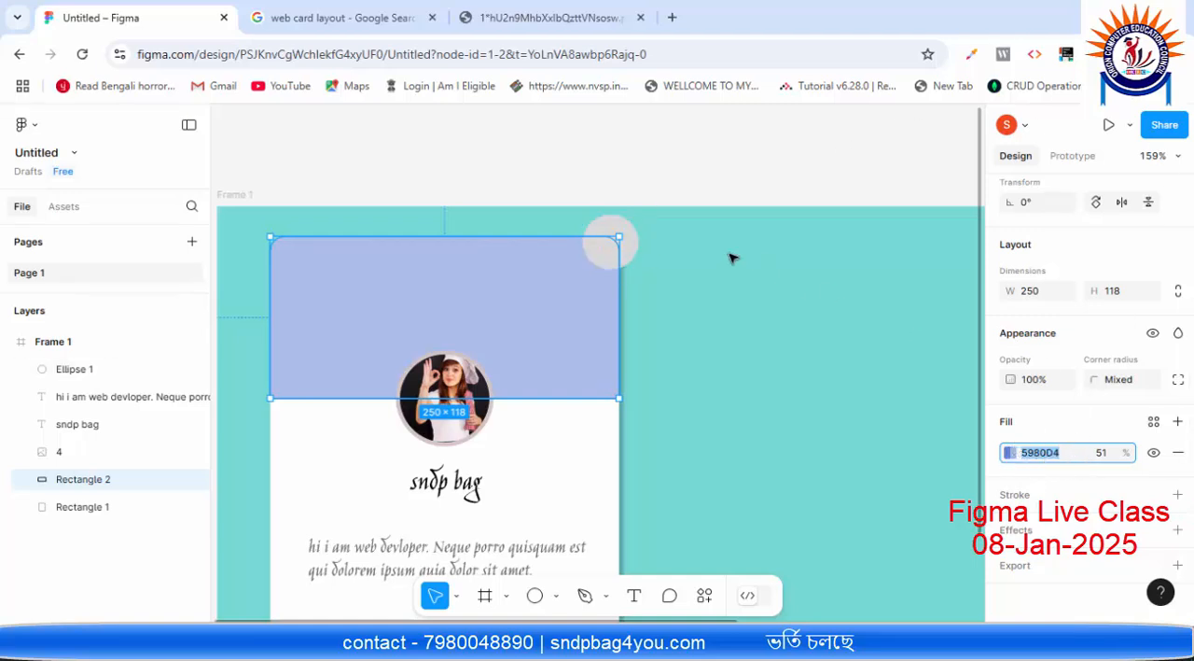
click(631, 251)
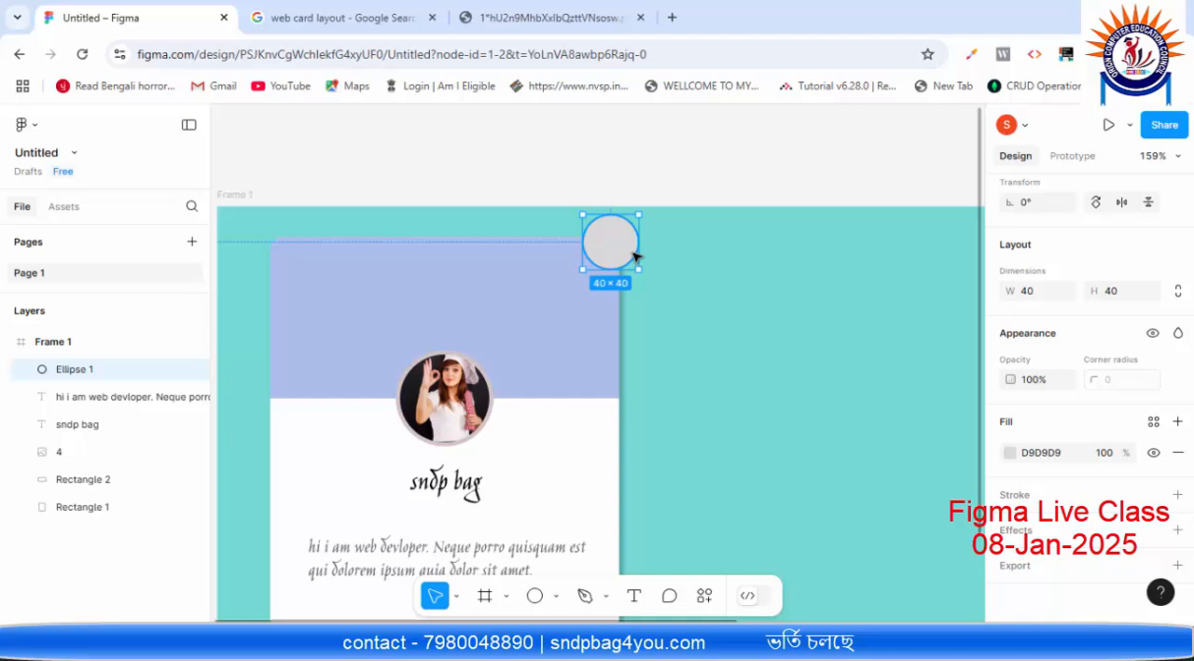
click(1046, 455)
text(5B80D4)
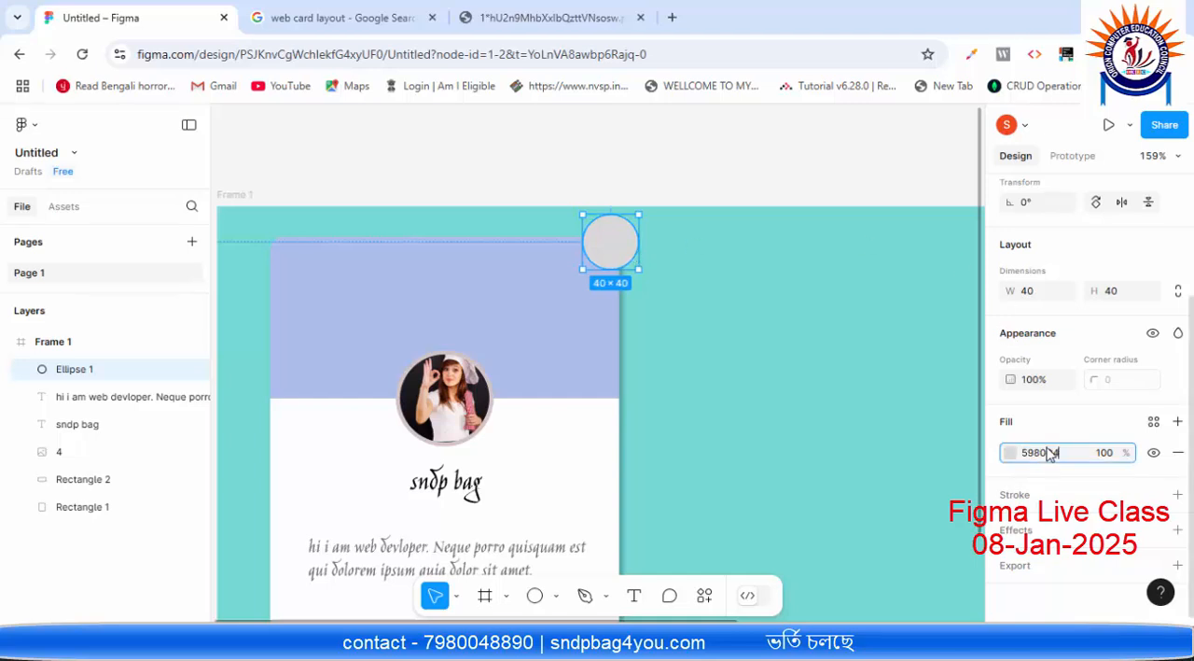
click(813, 383)
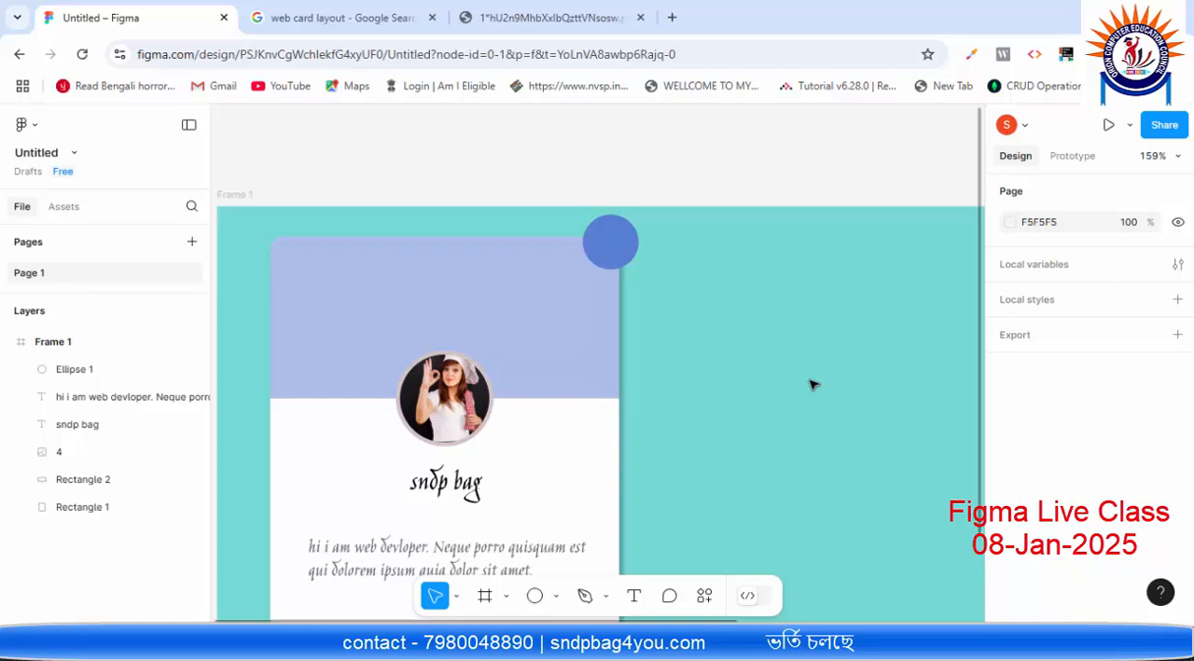
Step: Check the header rectangle's fill opacity and set the corner circle's fill opacity to 51% to match
click(575, 313)
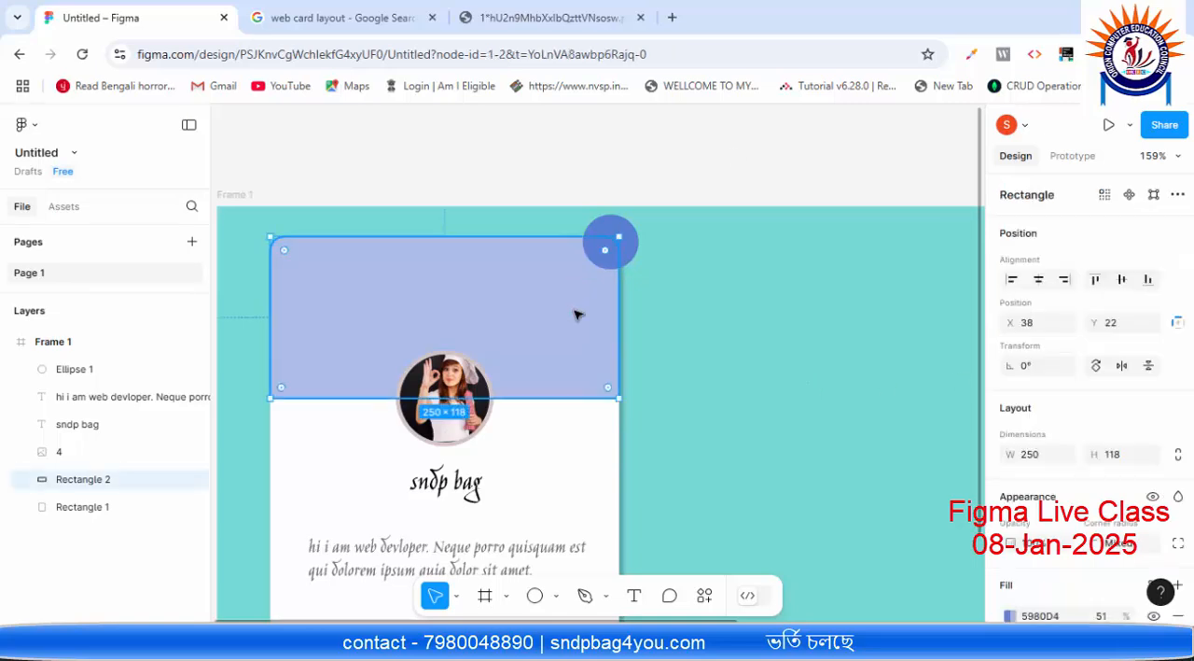
double_click(575, 315)
scroll(1053, 438, down, 2)
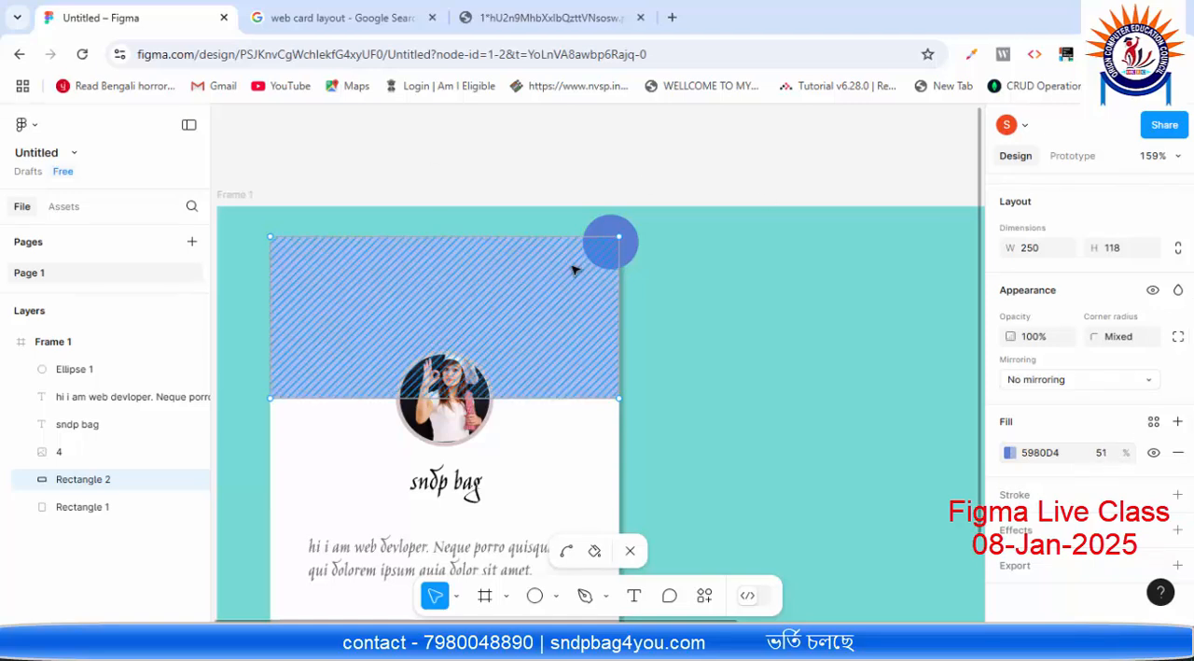
key(Escape)
click(627, 240)
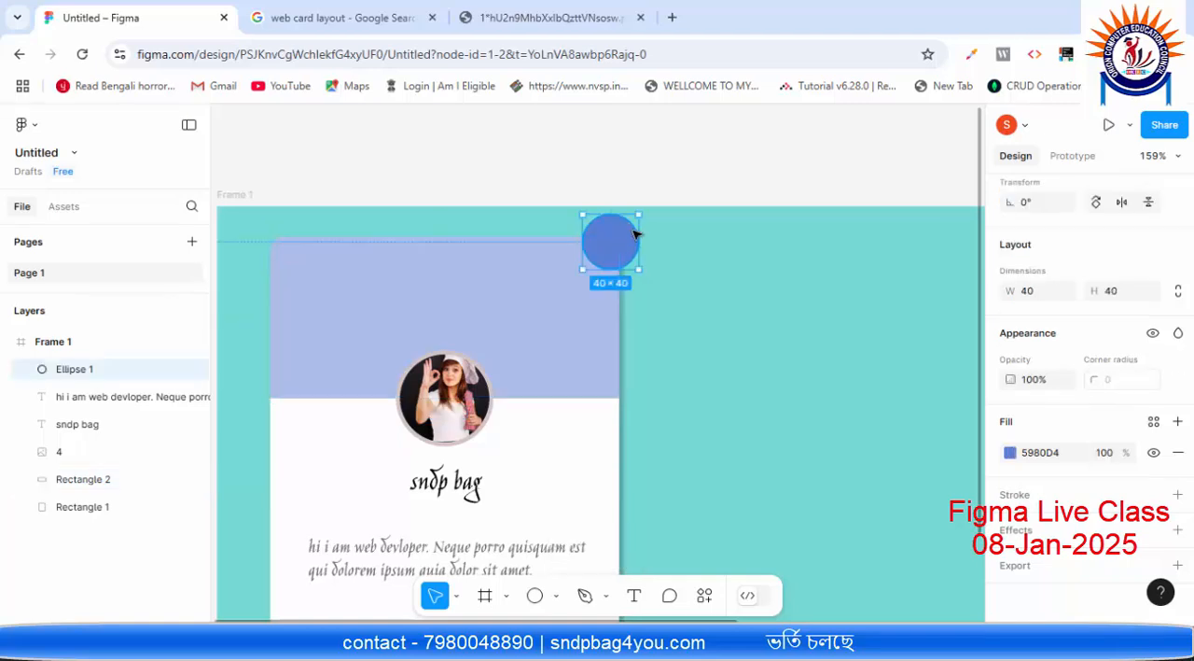
click(1116, 458)
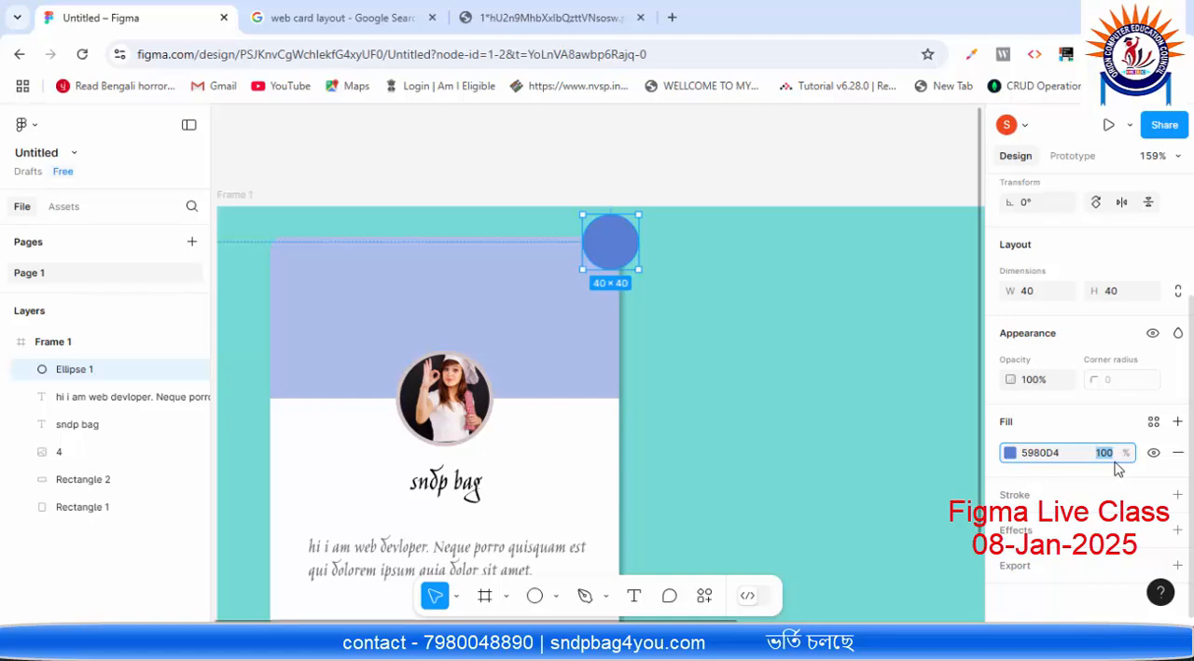
click(919, 445)
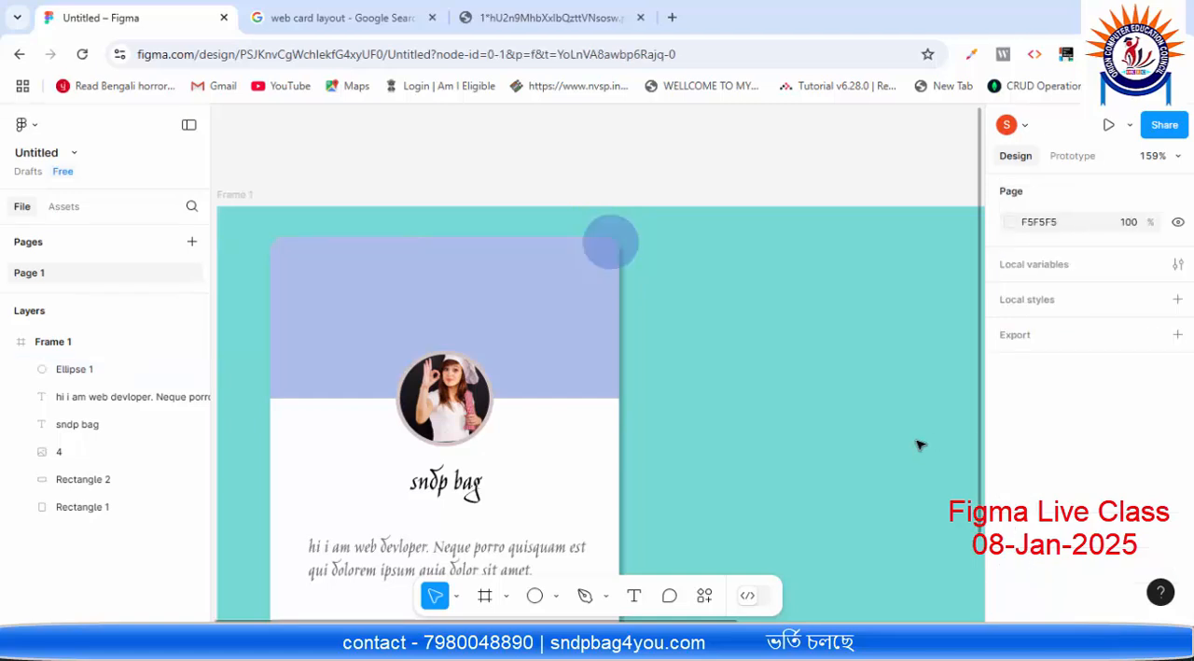
Step: Add a drop shadow to the card's header rectangle, keep its default settings, and close the effect settings
click(623, 263)
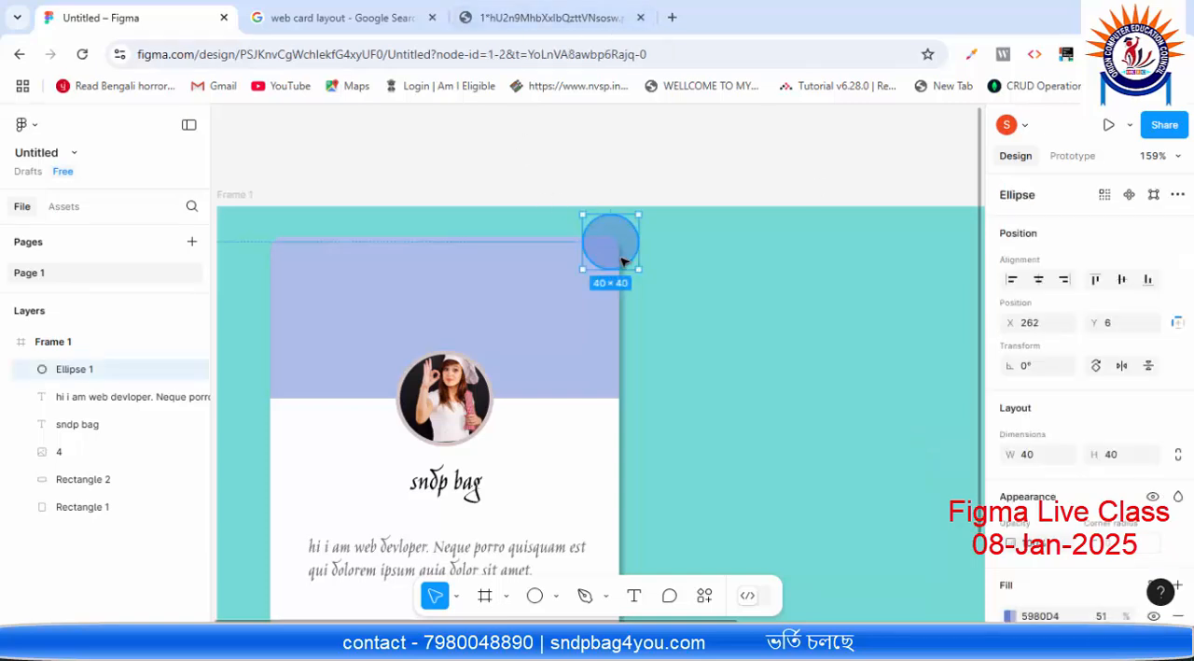
scroll(877, 318, down, 1)
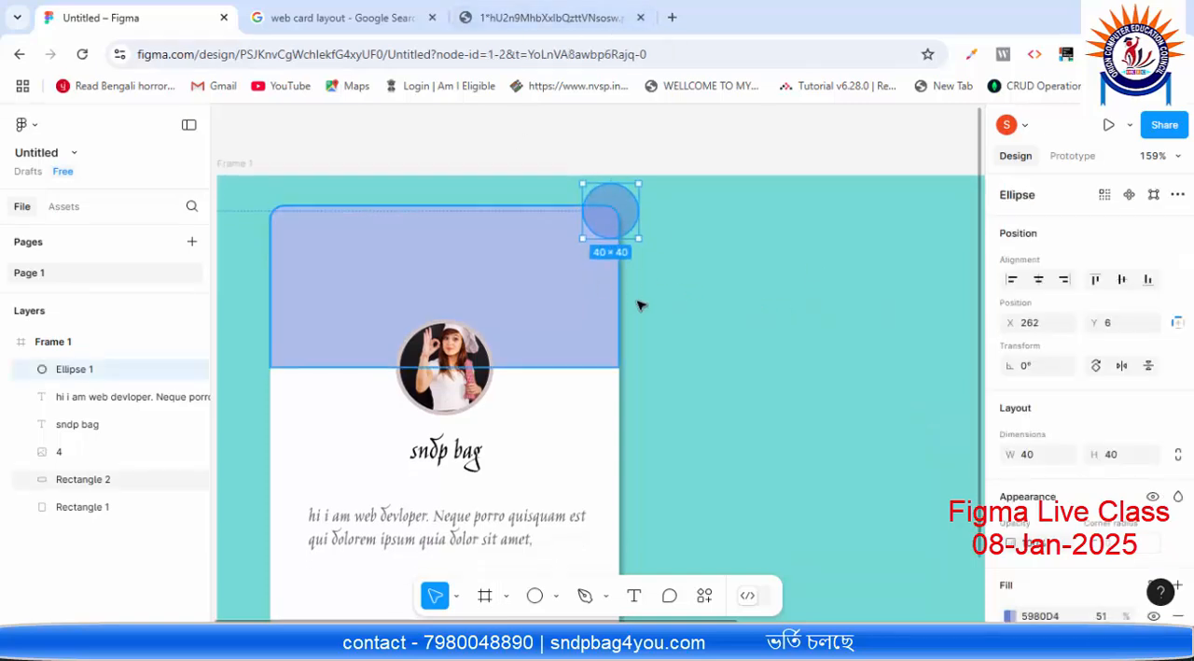
scroll(1073, 413, down, 3)
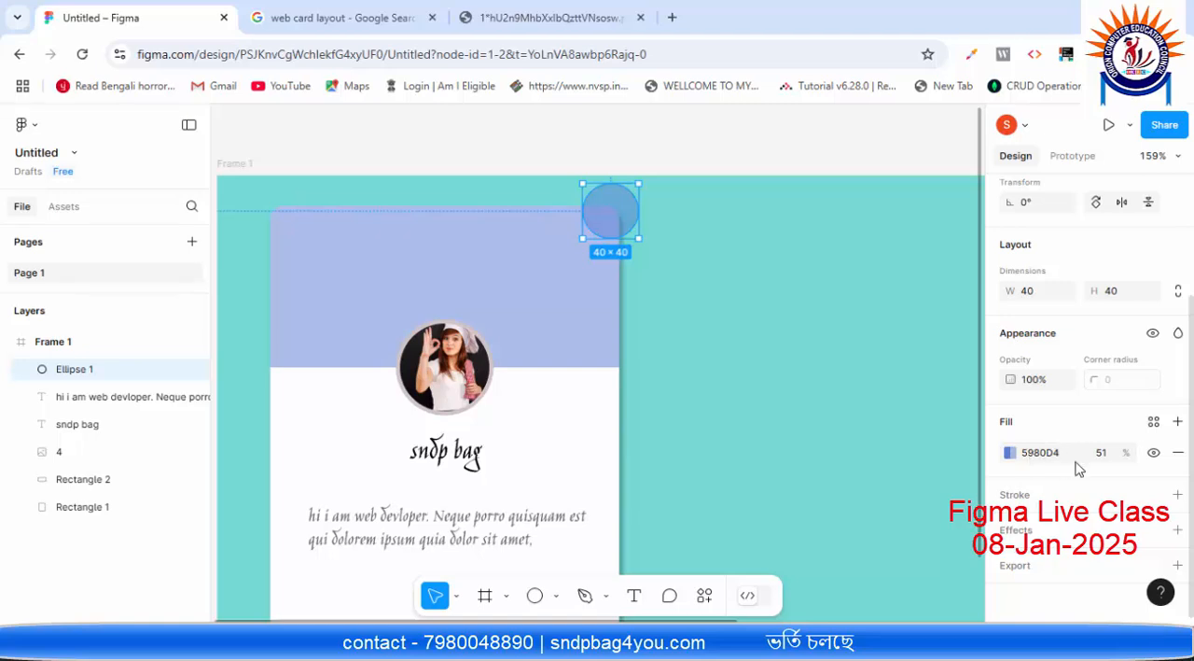
click(612, 330)
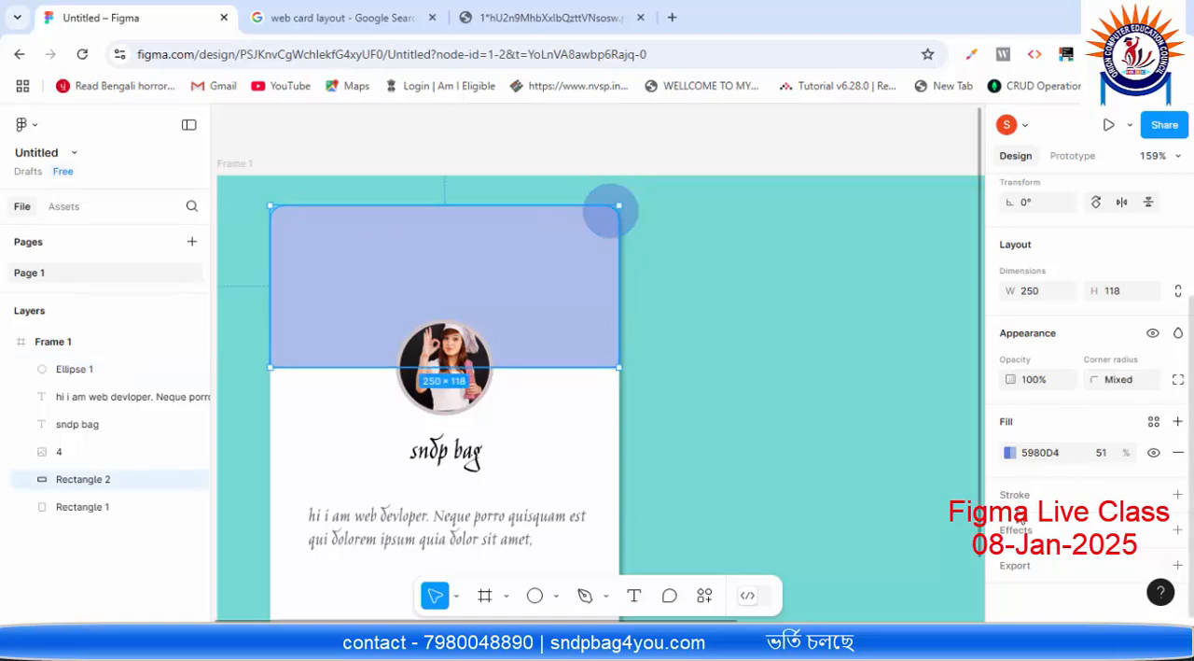
click(1023, 534)
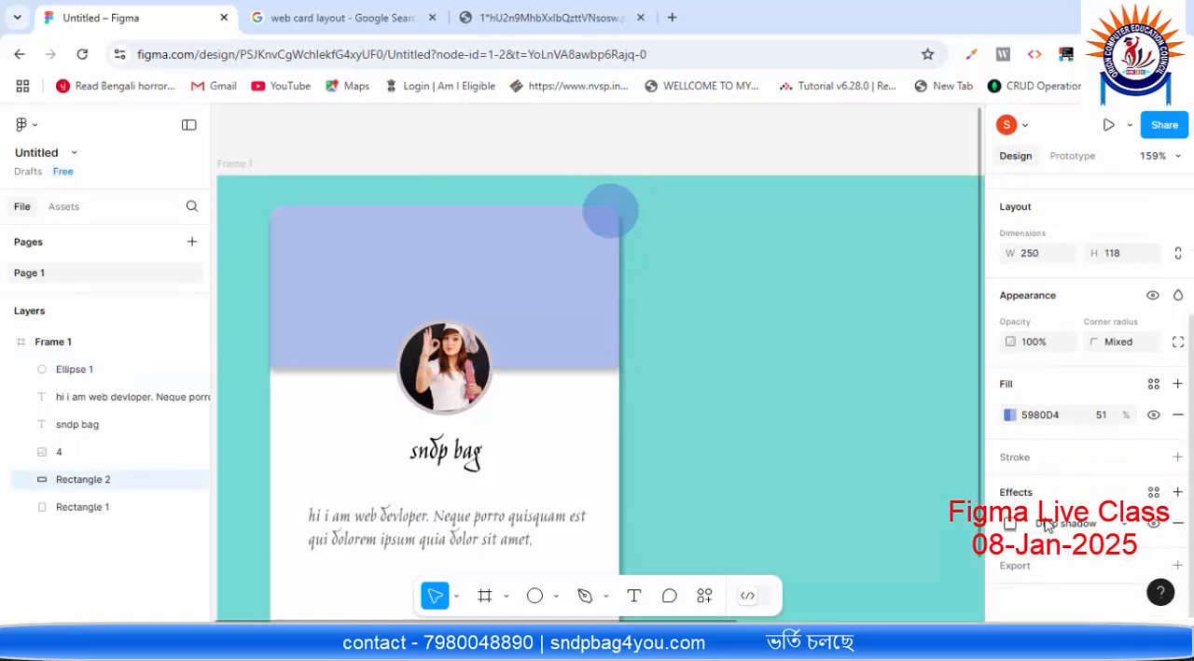
click(1011, 524)
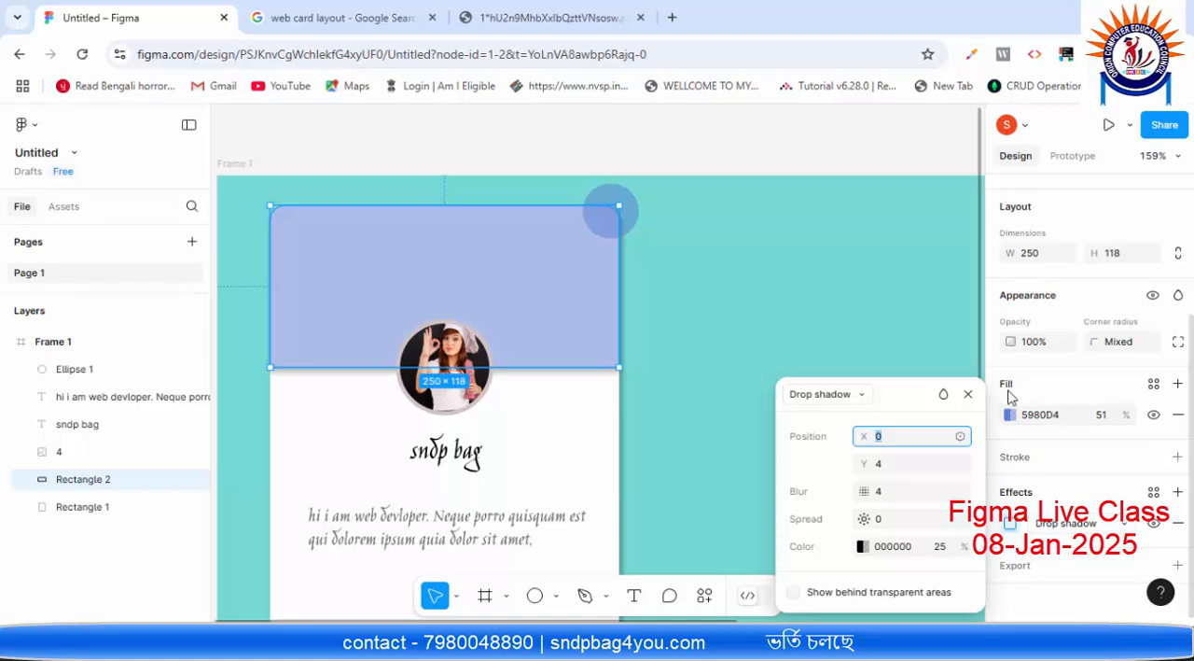
click(595, 300)
double_click(594, 299)
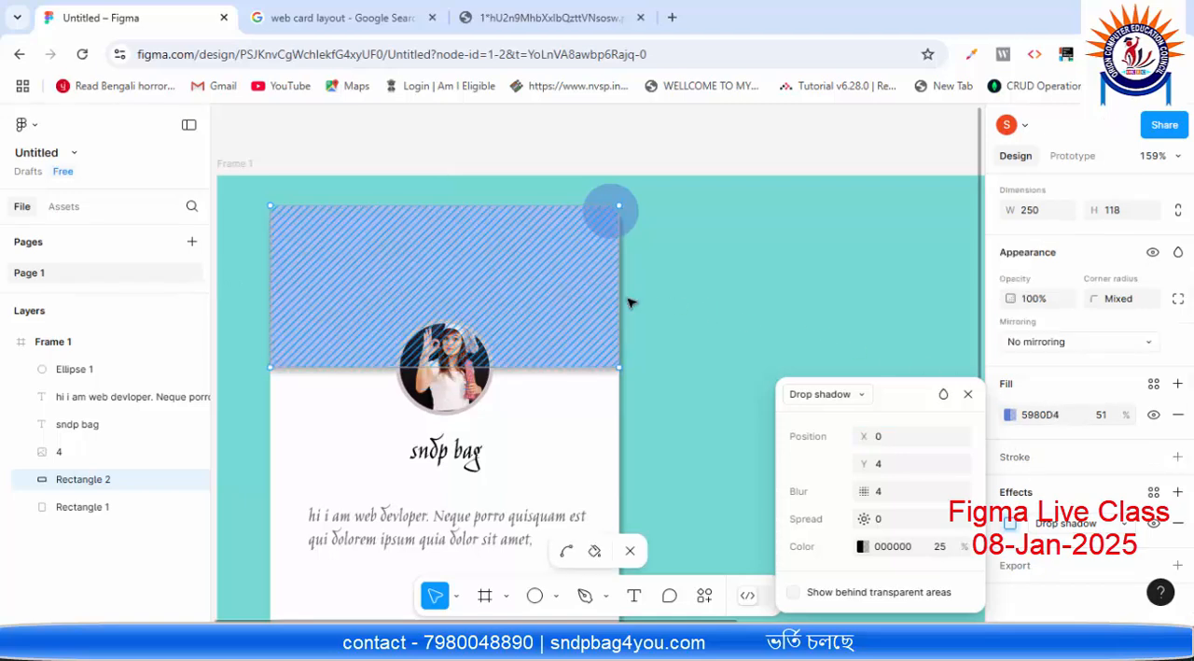
click(967, 394)
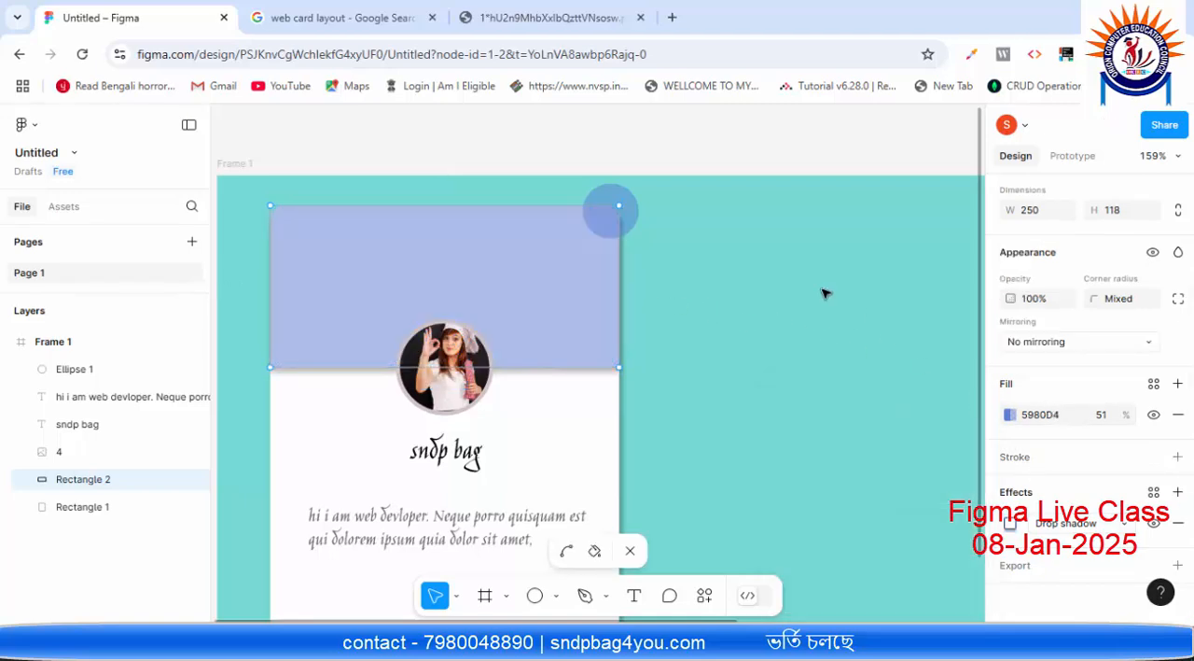
Step: Leave the header rectangle's shape editing and add a drop shadow to the corner circle
click(630, 211)
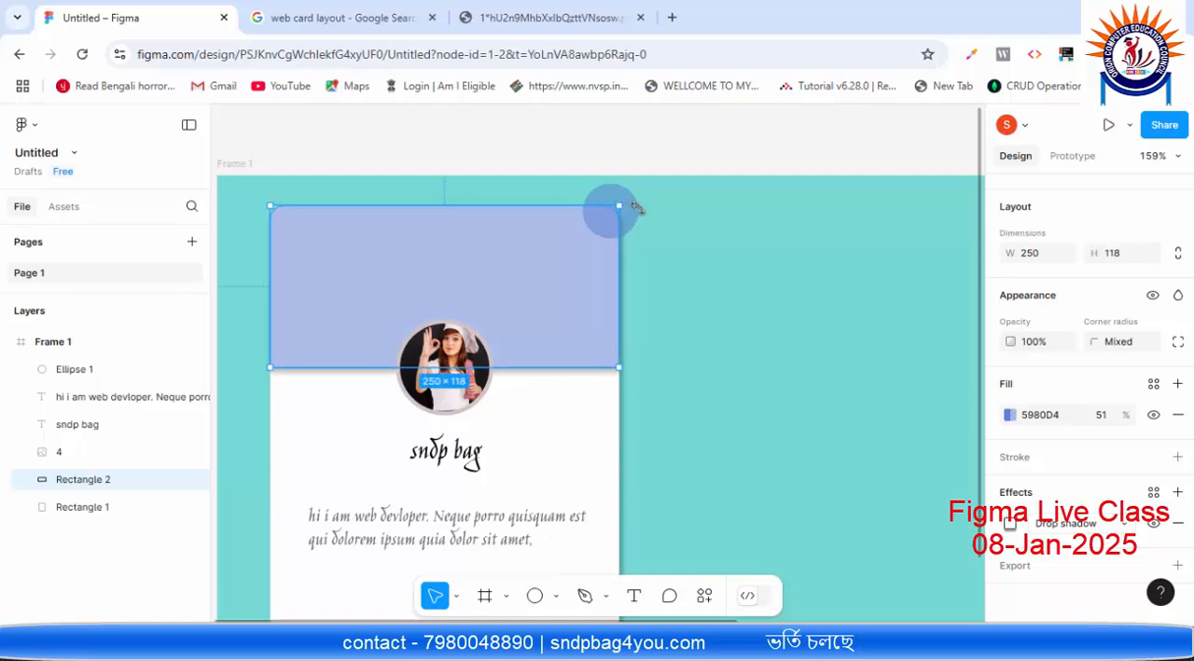
click(633, 209)
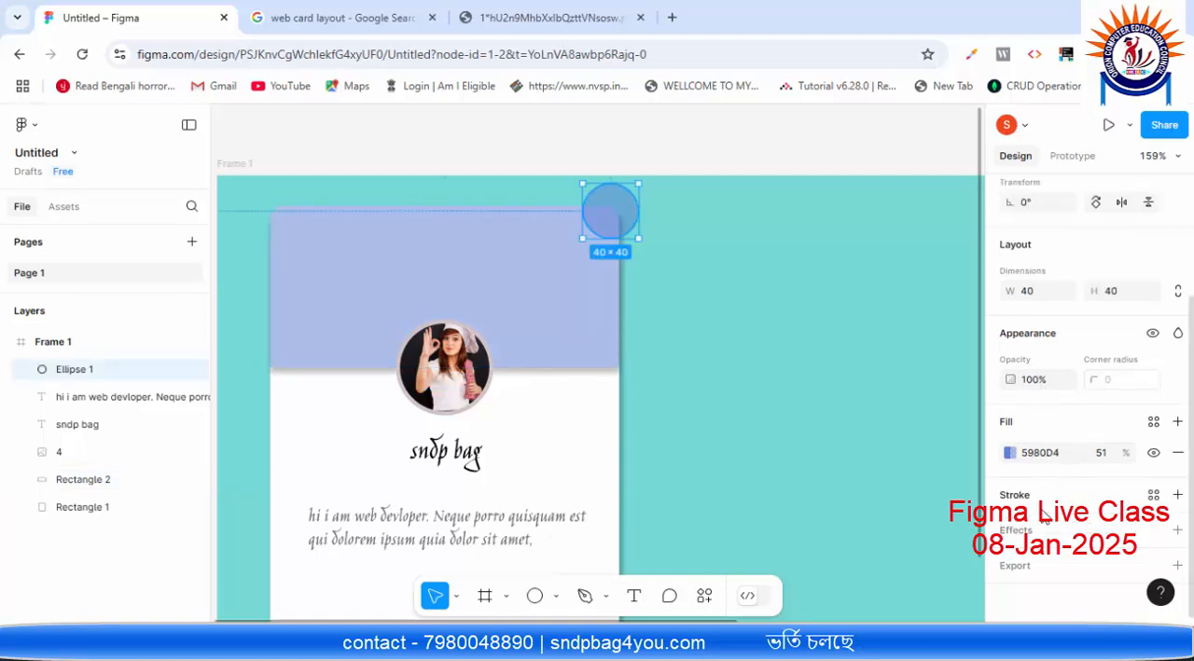
click(1019, 529)
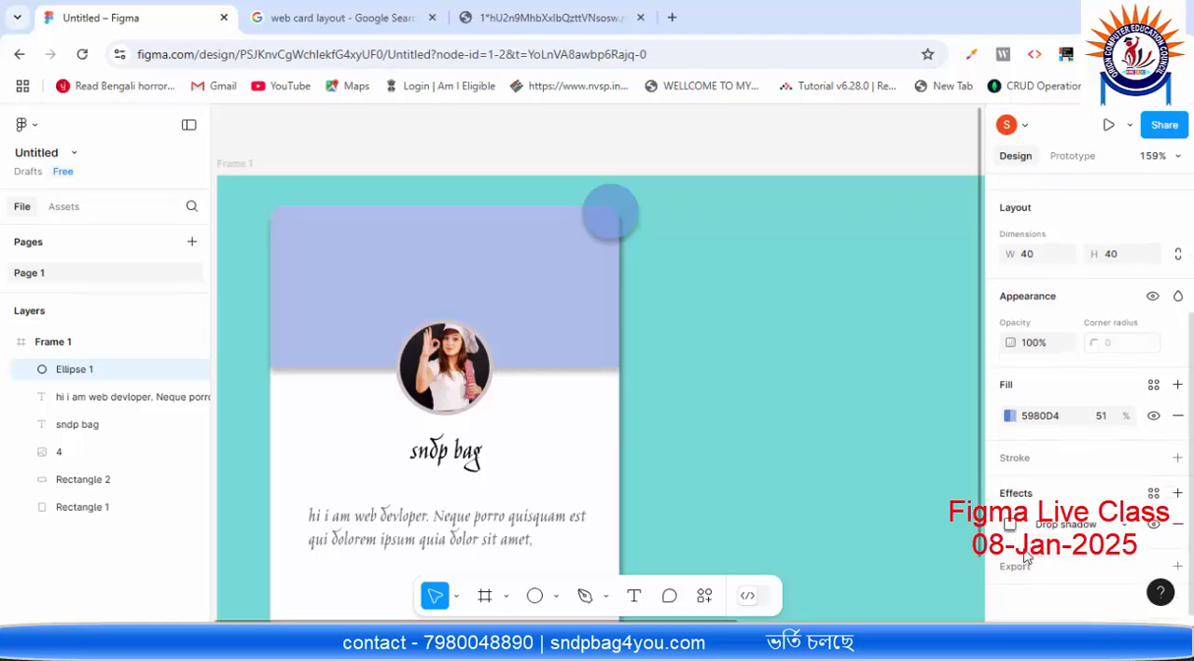
Step: Adjust the horizontal offset of the corner circle's drop shadow and close the effect settings
click(1009, 524)
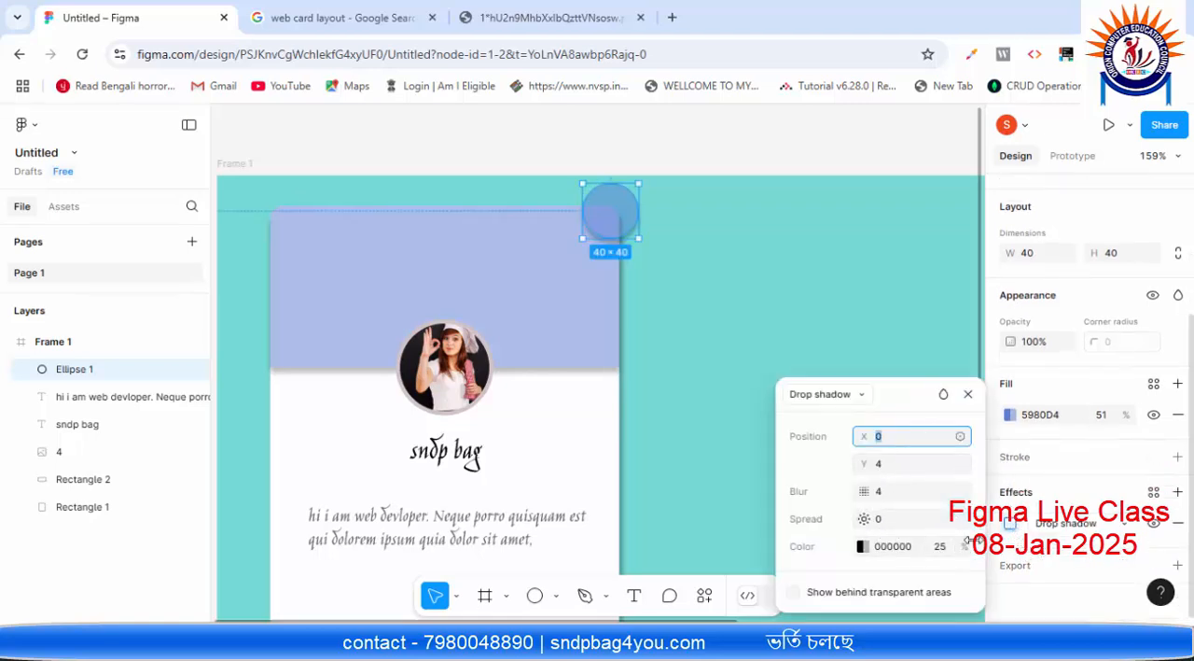
click(899, 441)
click(907, 329)
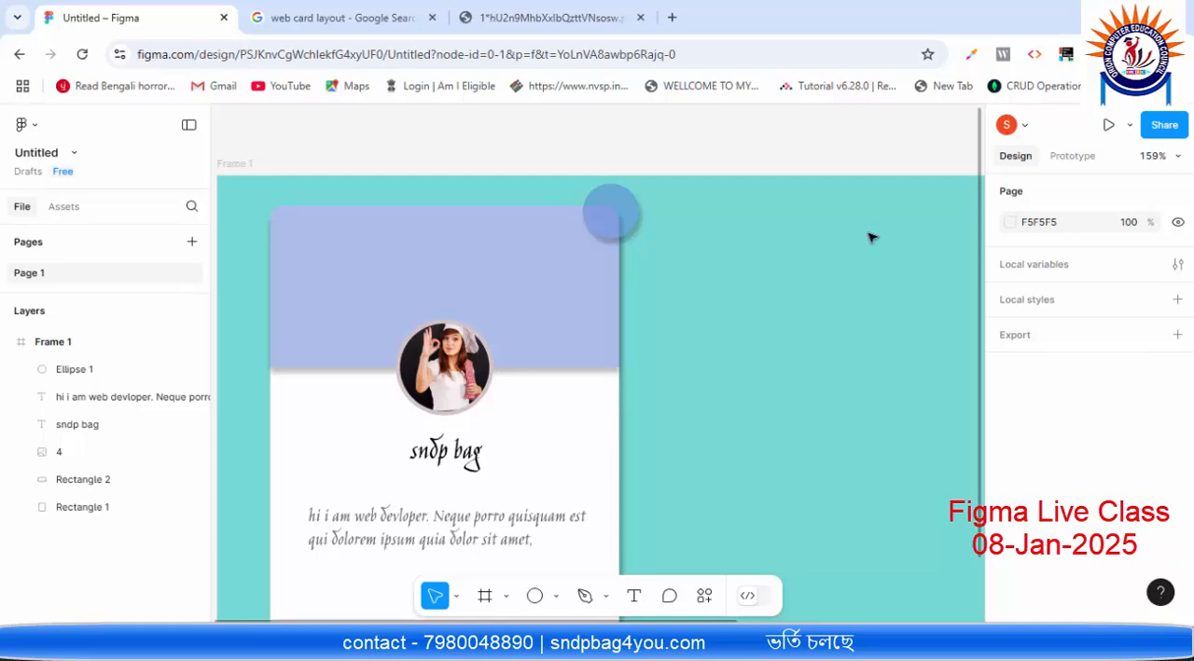
Step: Open the fill colour of the card's header rectangle and display its values in RGB format
click(622, 222)
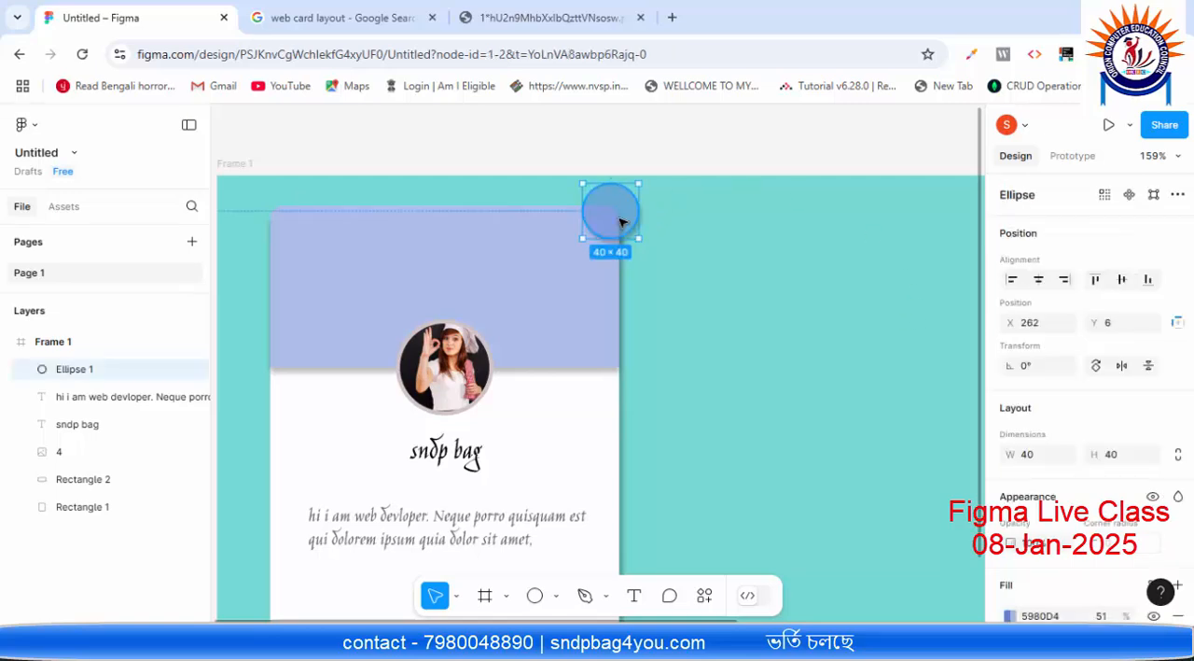
scroll(955, 377, down, 4)
scroll(719, 341, up, 2)
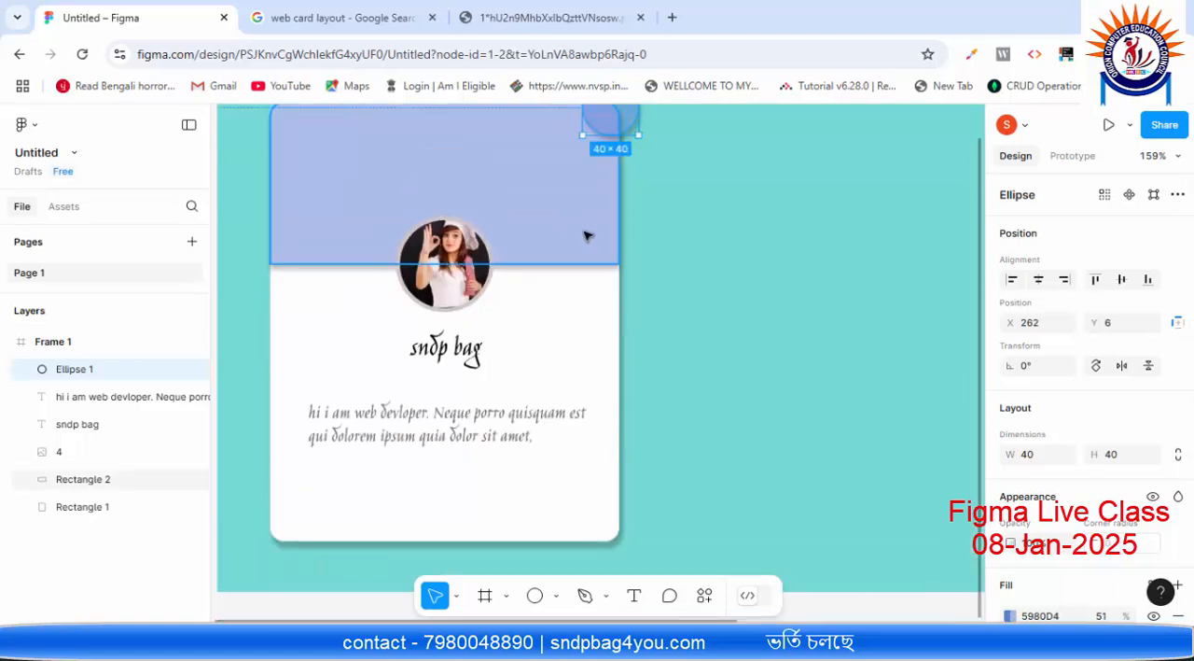
scroll(584, 235, up, 1)
click(537, 189)
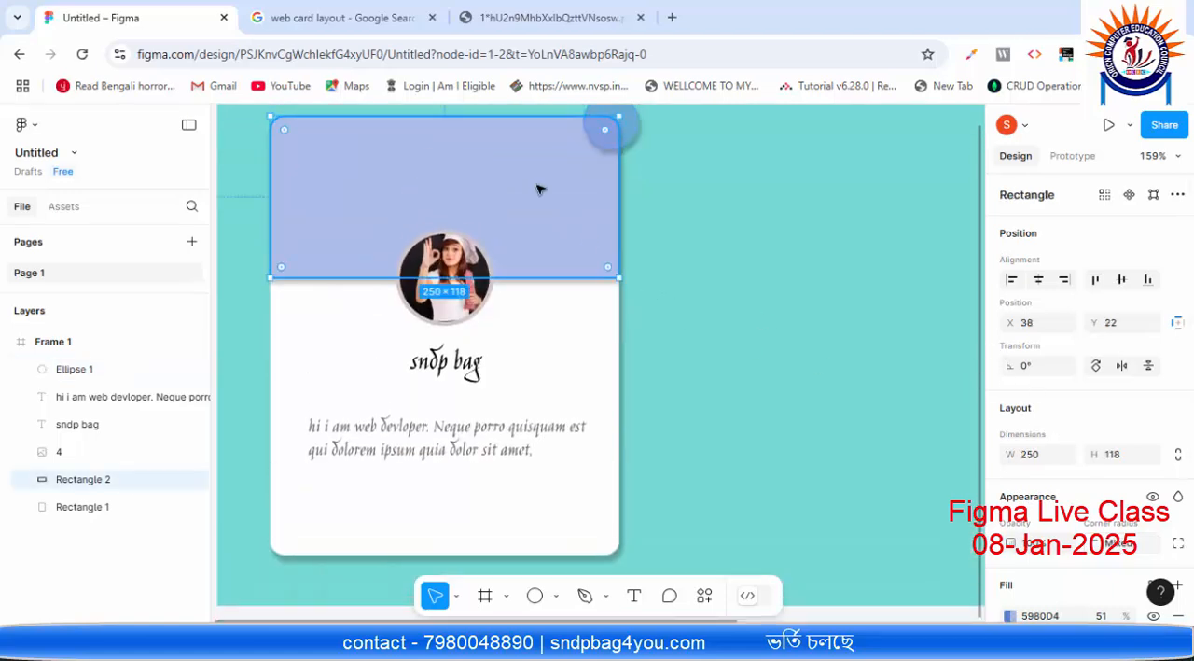
double_click(537, 190)
scroll(1067, 355, down, 3)
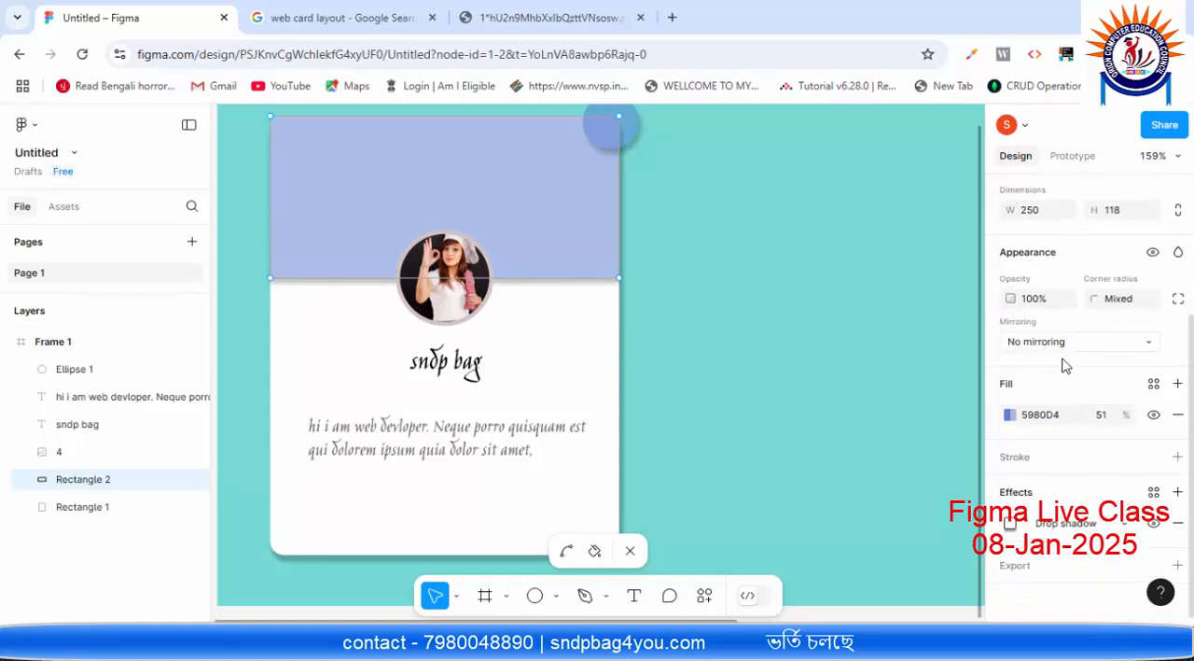
click(1011, 414)
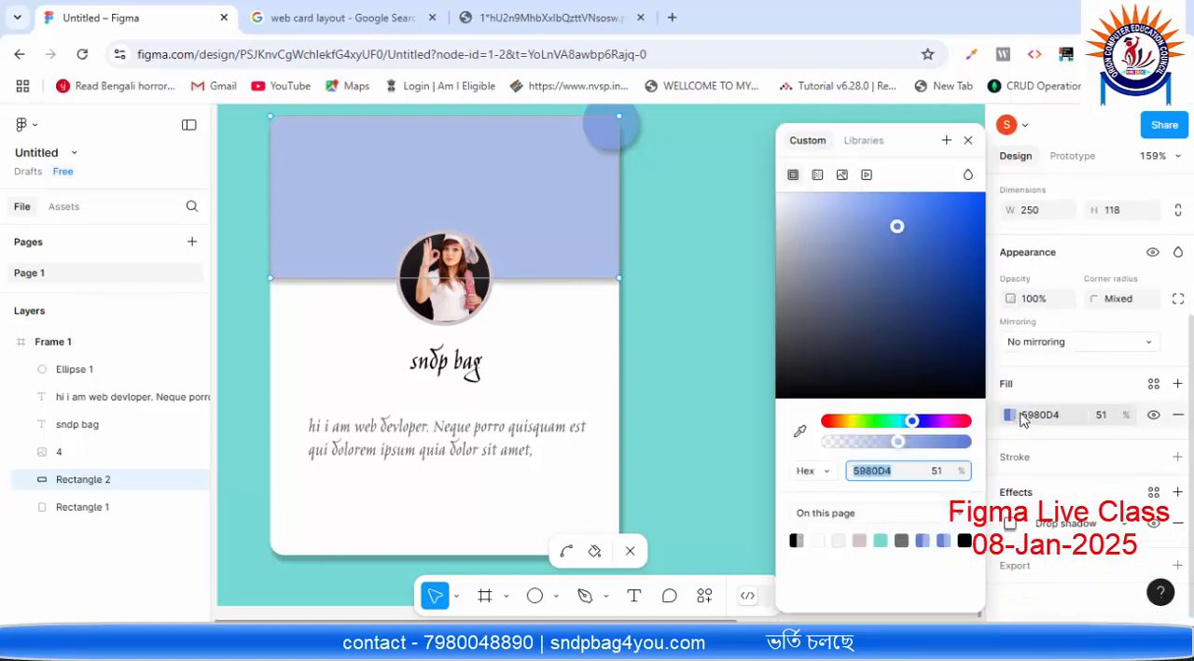
click(810, 471)
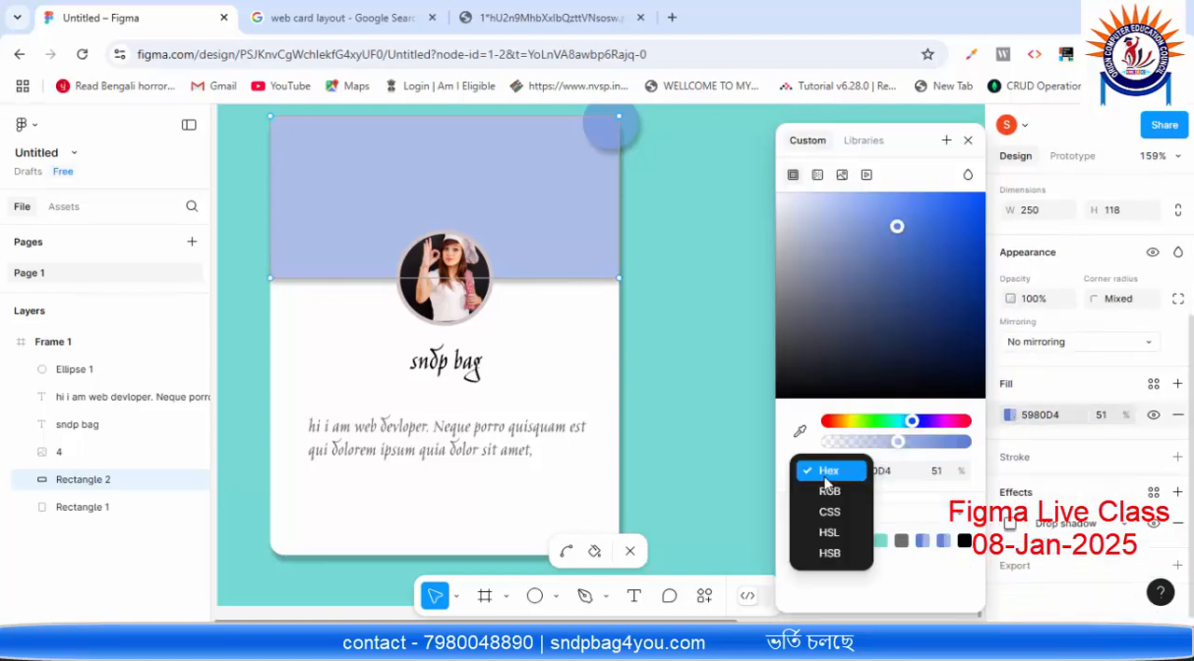
click(829, 490)
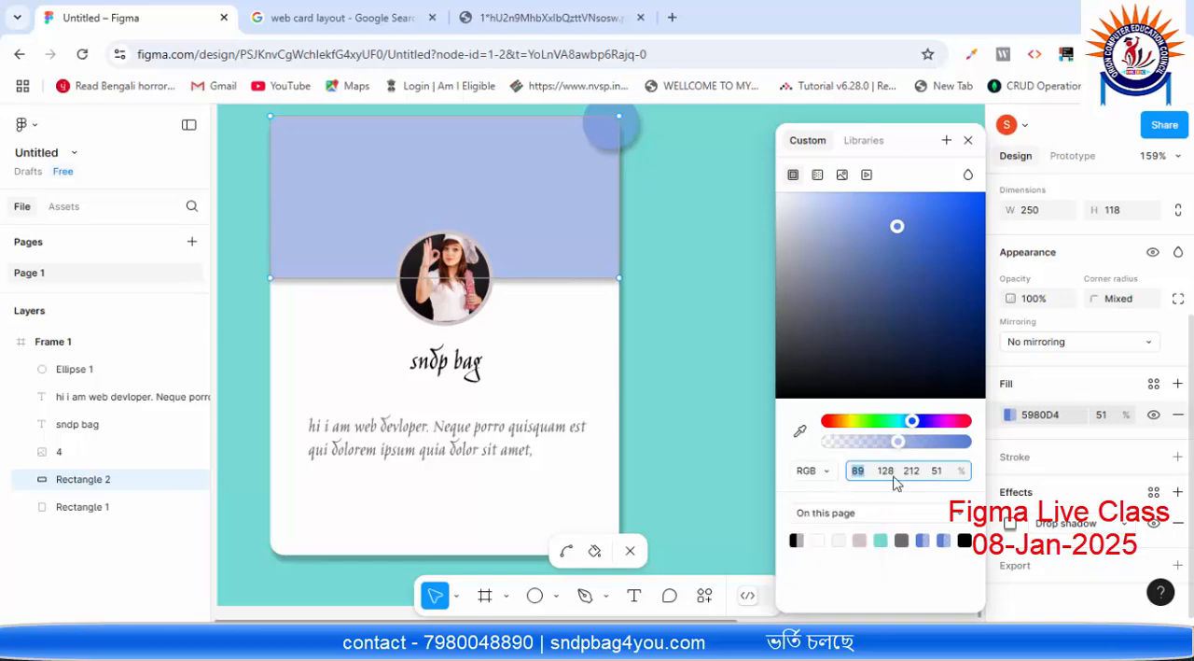
Step: Examine the header fill's RGB and opacity values and switch the colour format back to Hex
click(949, 476)
drag(942, 471, 869, 470)
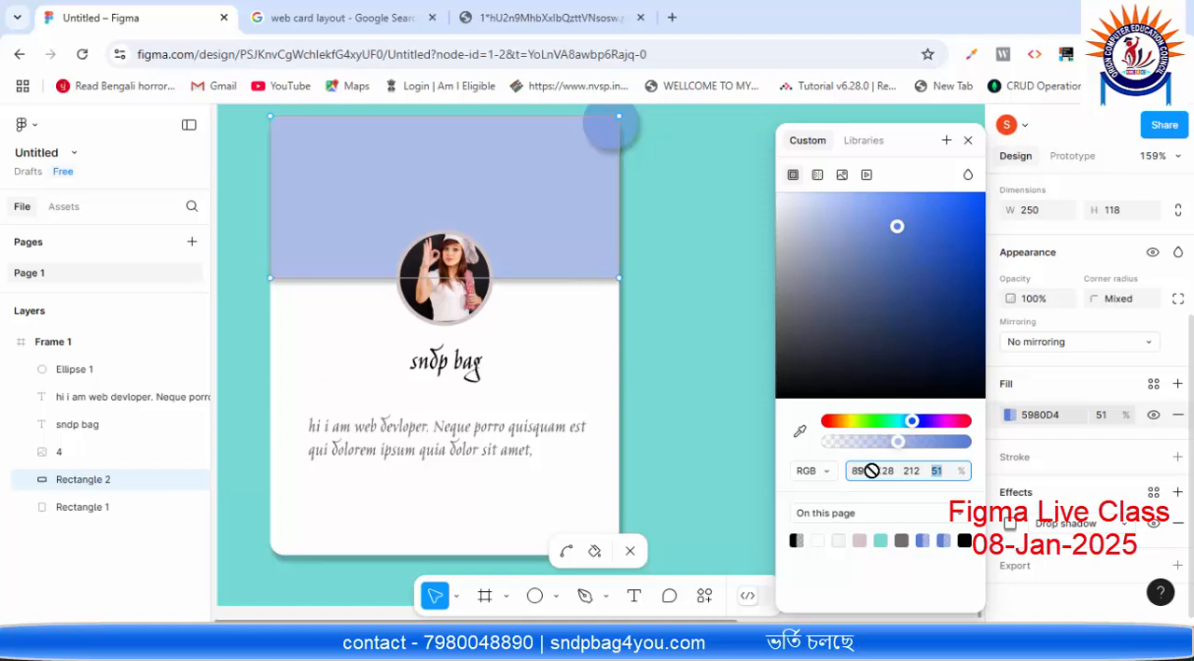
click(940, 473)
click(909, 472)
click(937, 472)
click(859, 476)
click(814, 471)
click(828, 449)
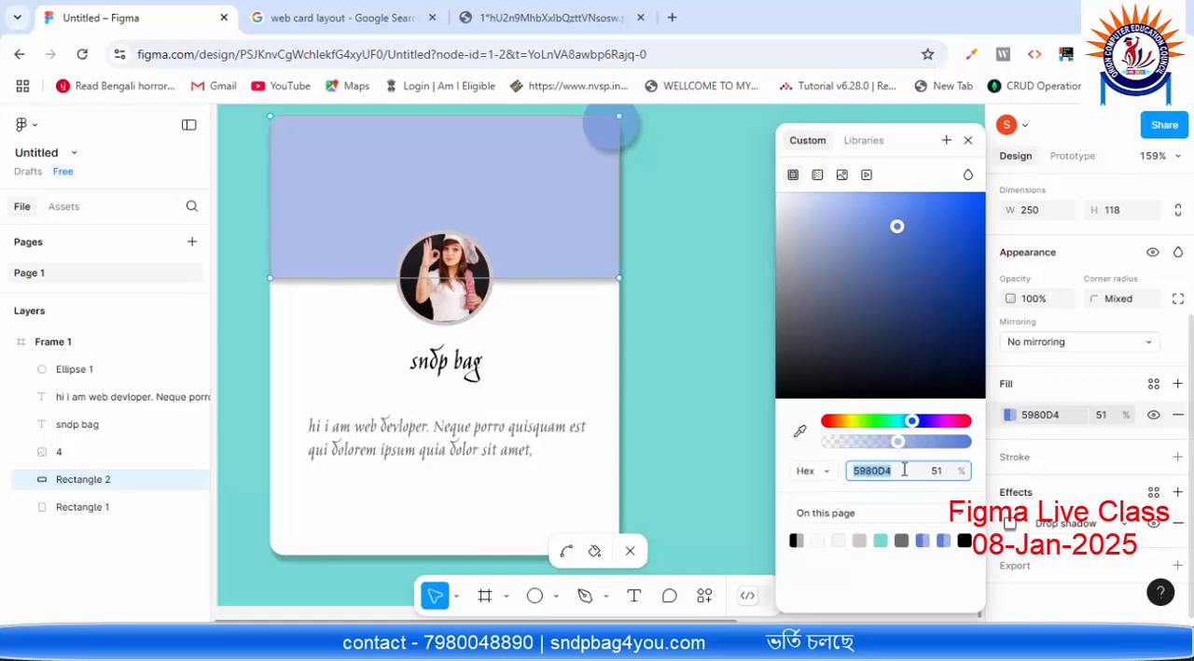
Step: Copy the header rectangle's hex colour code 5980D4 and close its fill settings
right_click(875, 471)
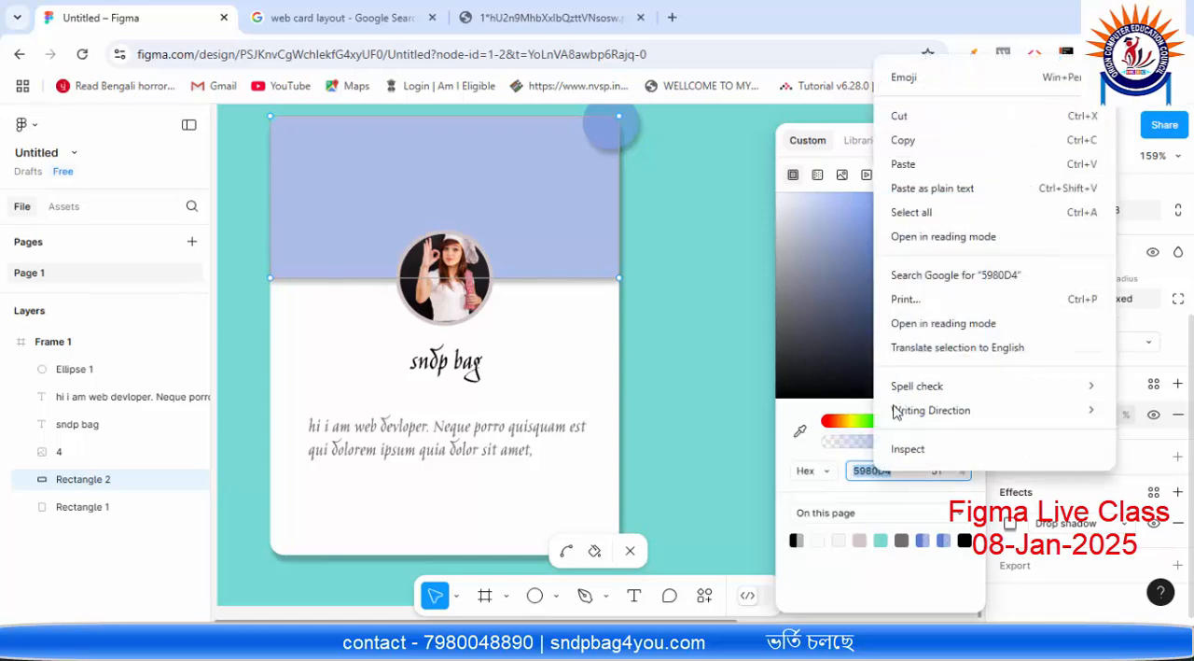
click(914, 143)
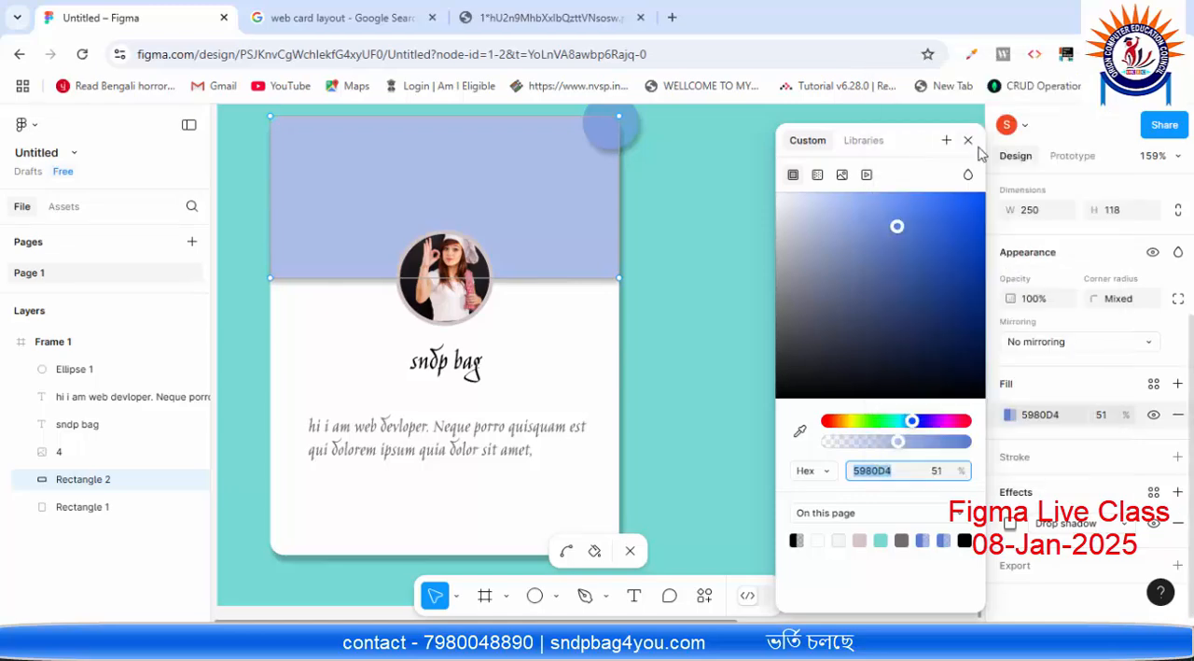
click(967, 141)
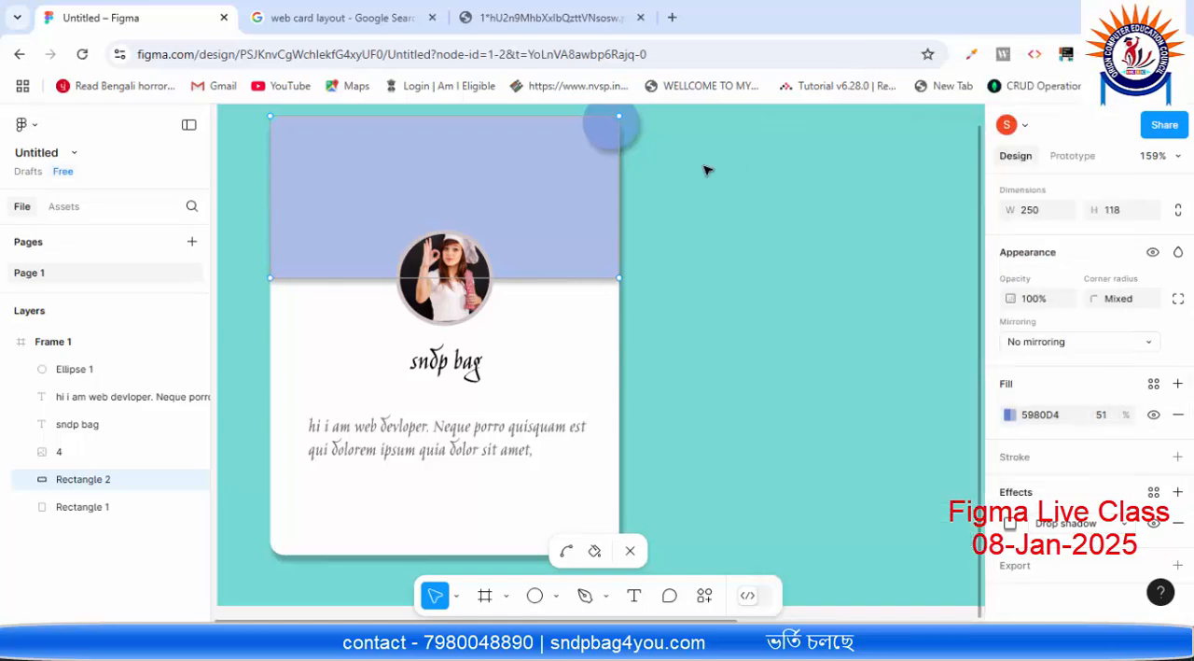
Step: Open the corner circle's fill colour and set its opacity to 70%
click(627, 128)
scroll(737, 280, up, 2)
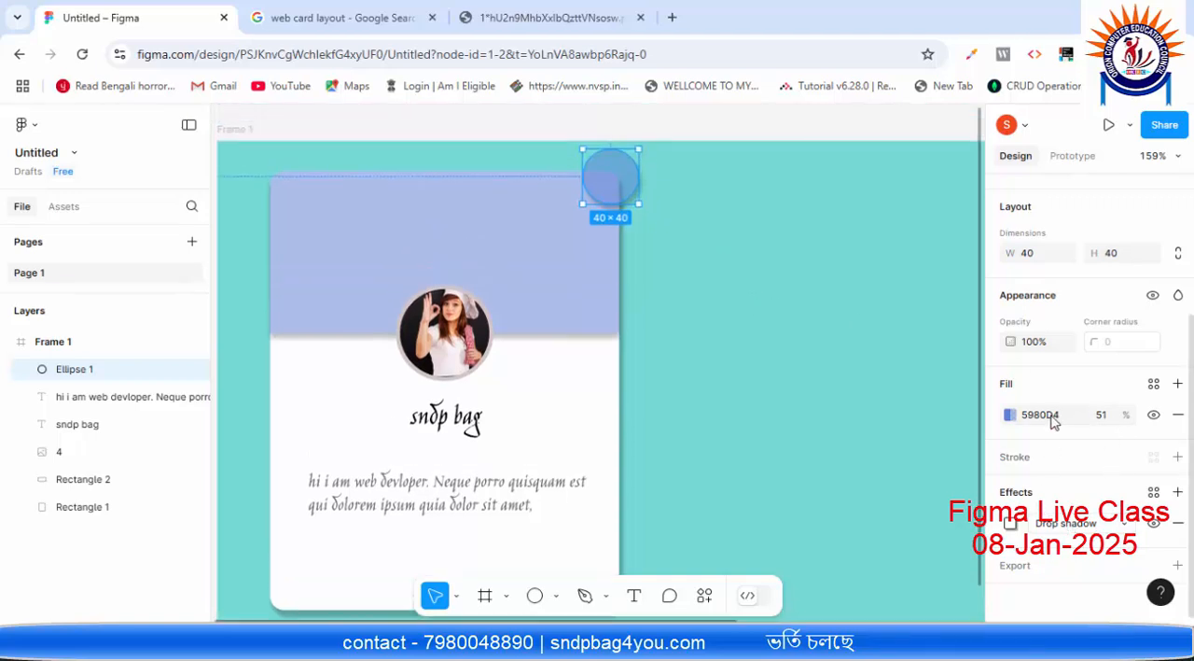
click(1009, 414)
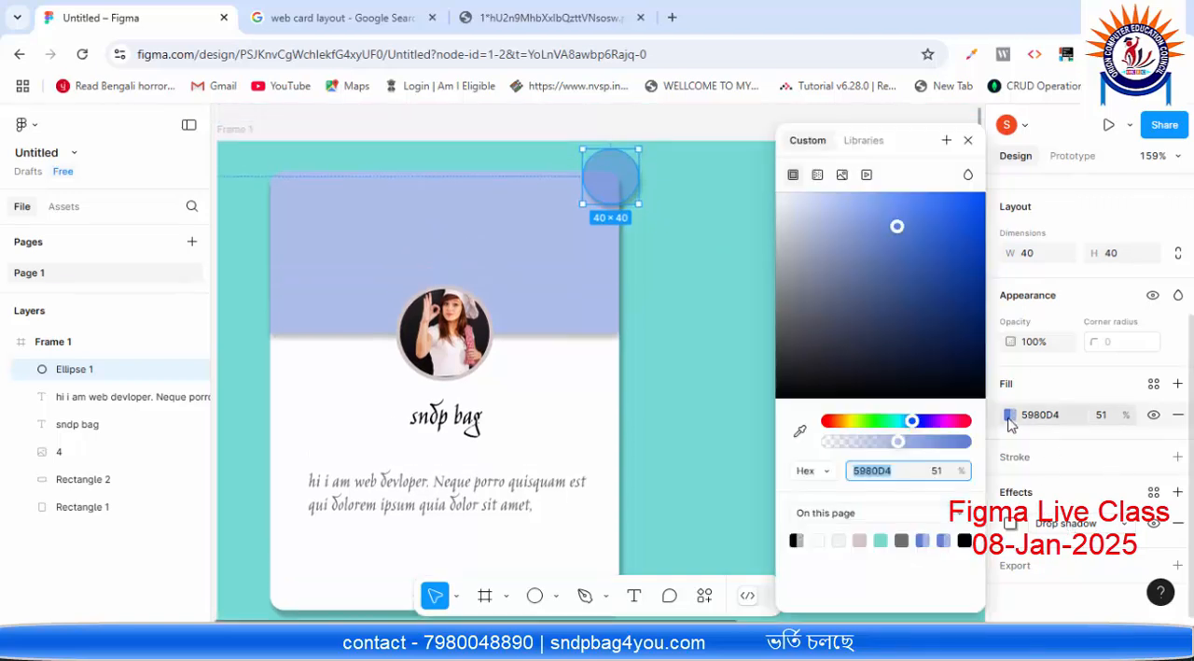
click(905, 473)
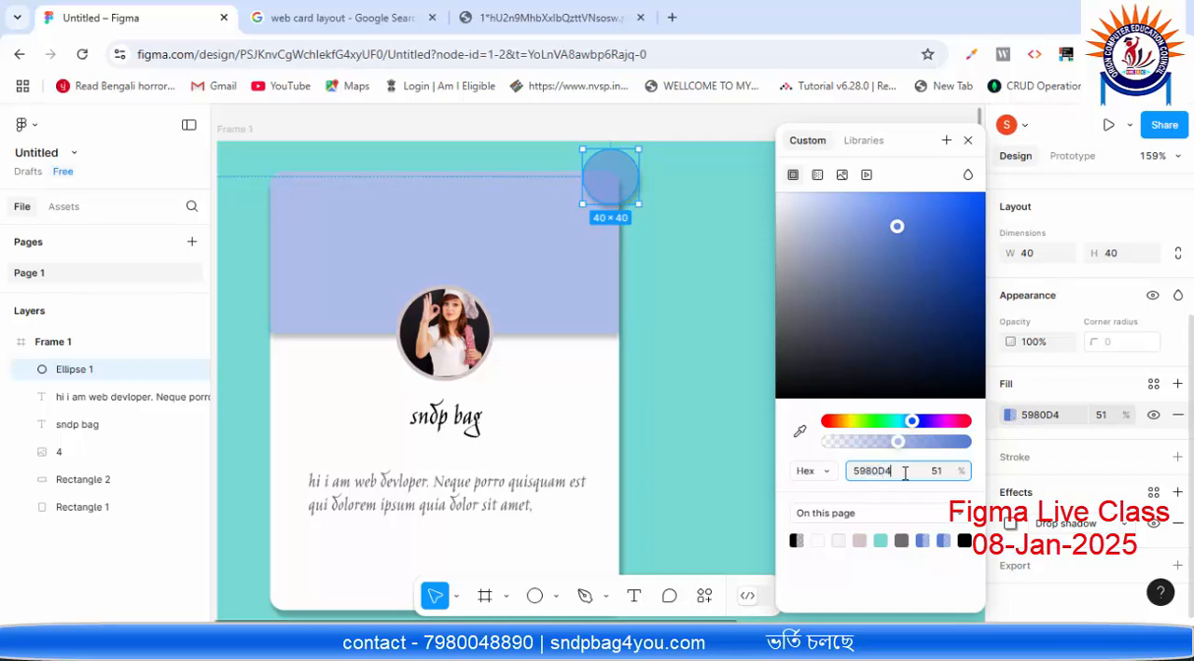
double_click(897, 473)
click(900, 476)
text(70)
key(Return)
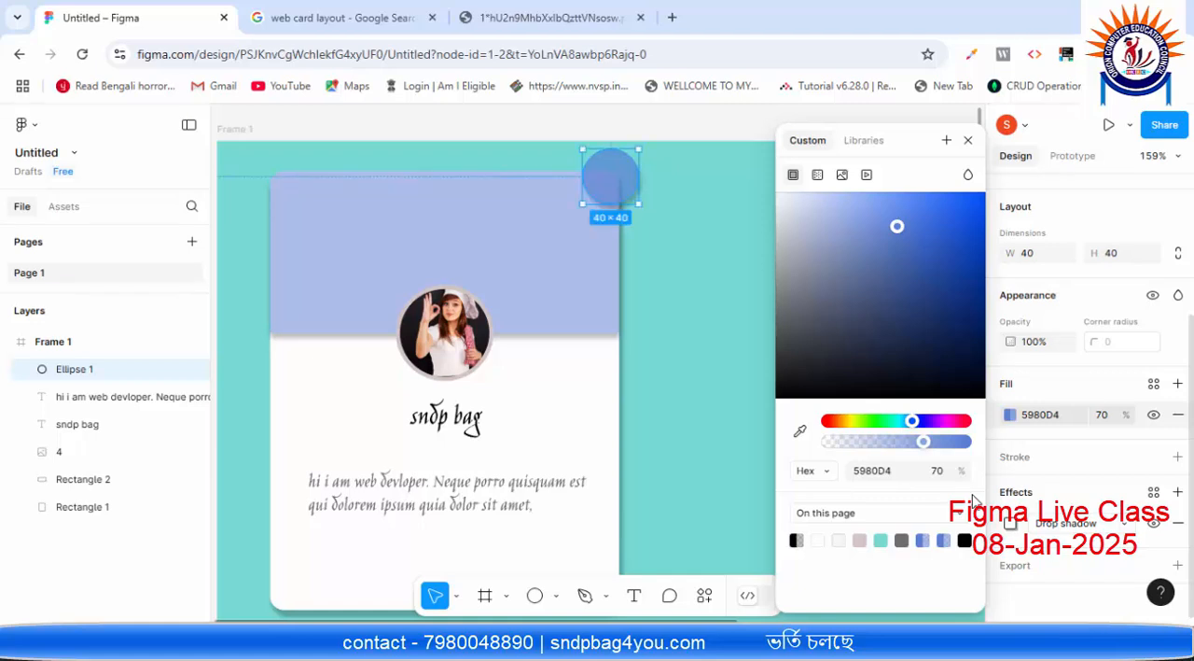
Step: Lighten the corner circle's fill to 93ADE7, close the colour settings and deselect the circle
drag(898, 235, 841, 232)
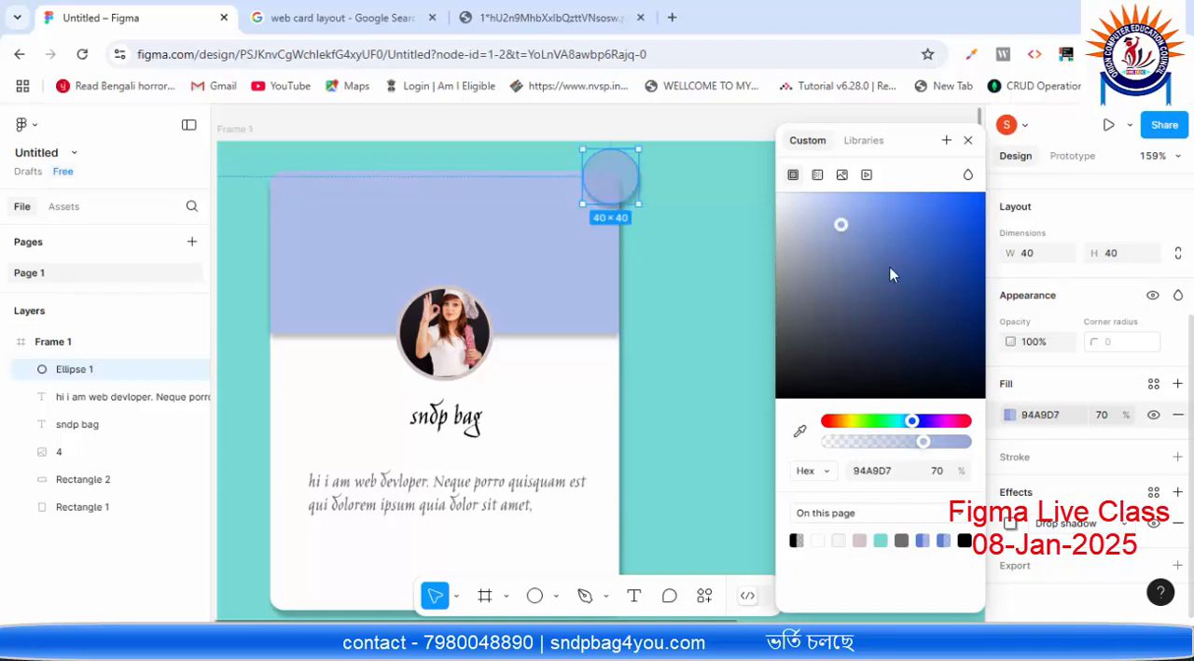
click(852, 218)
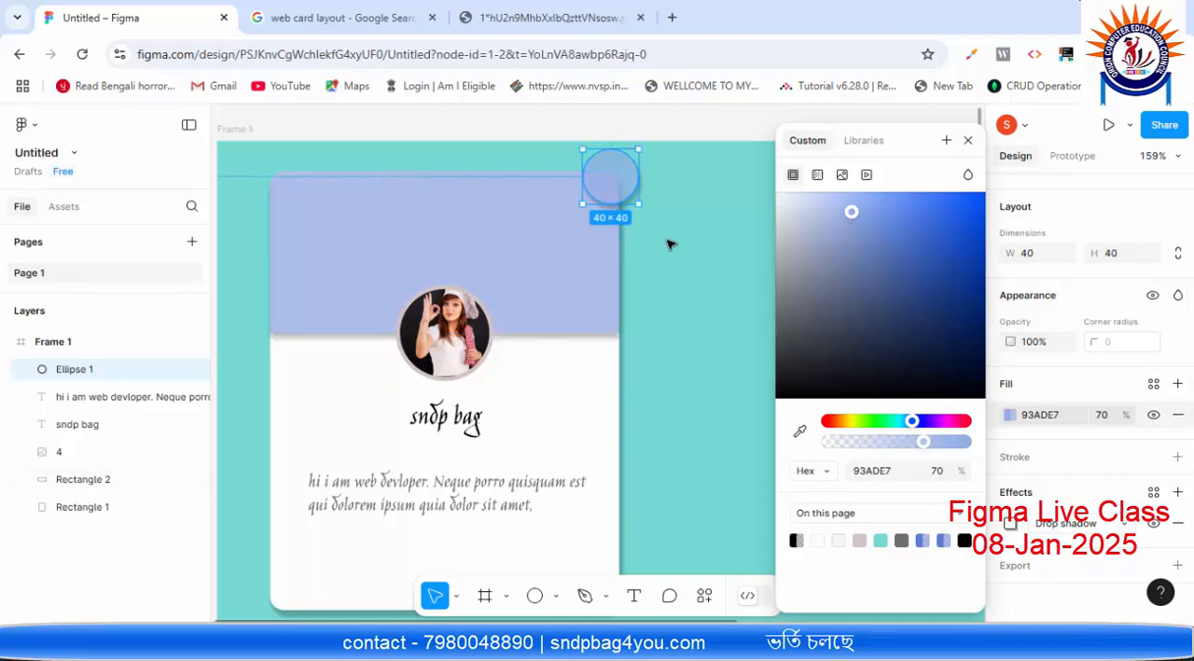
click(967, 140)
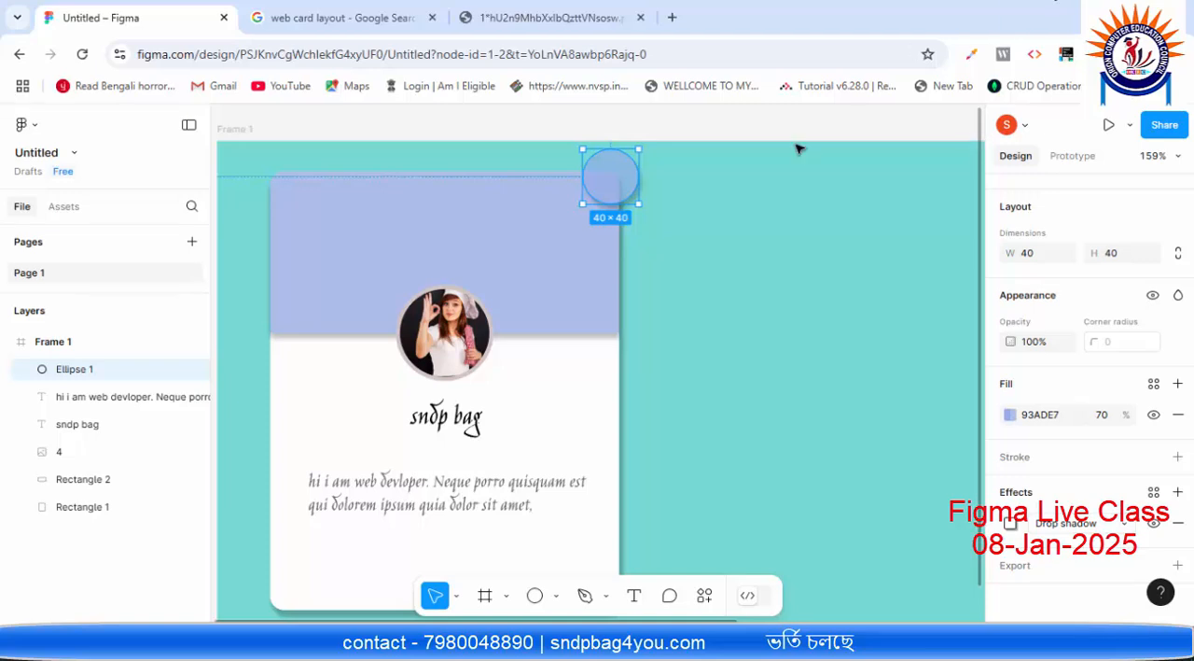
click(688, 231)
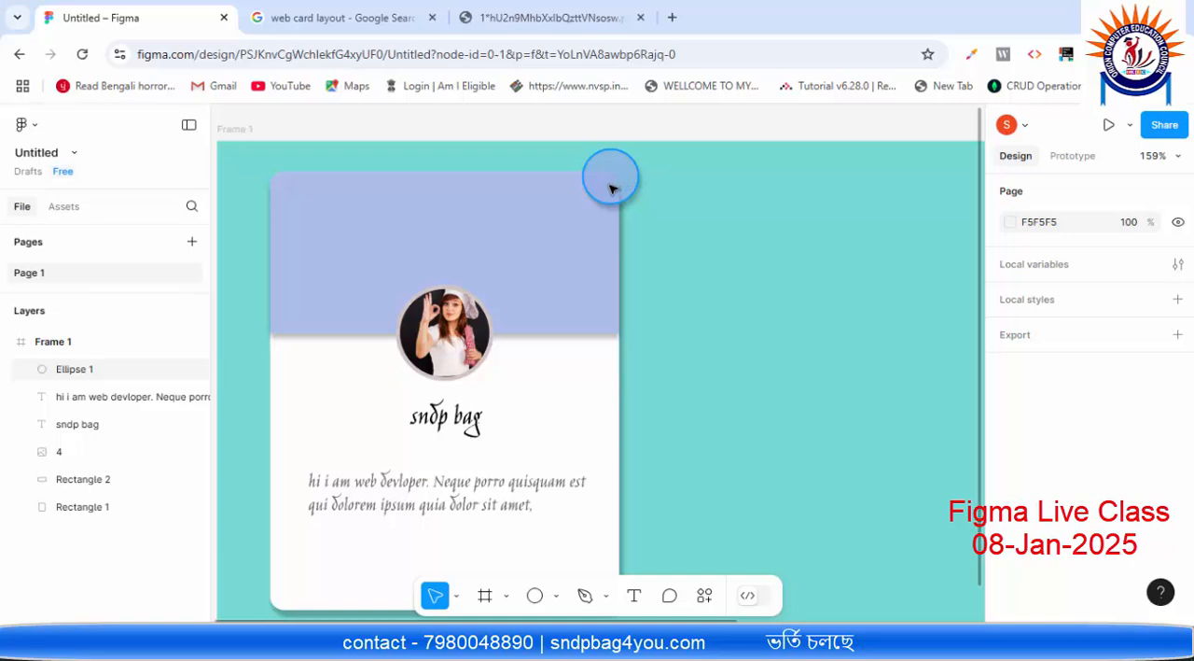
Step: Draw an arrow about 20.6 long inside the corner circle, pointing up and to the right at about 29°
click(556, 596)
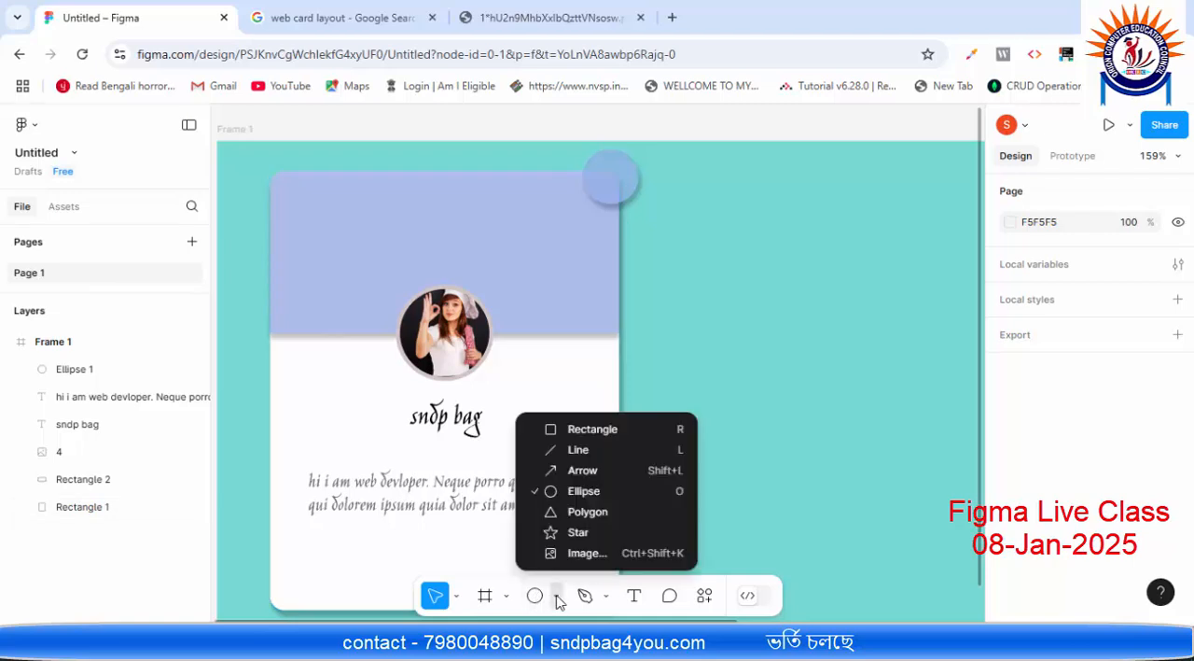
click(574, 470)
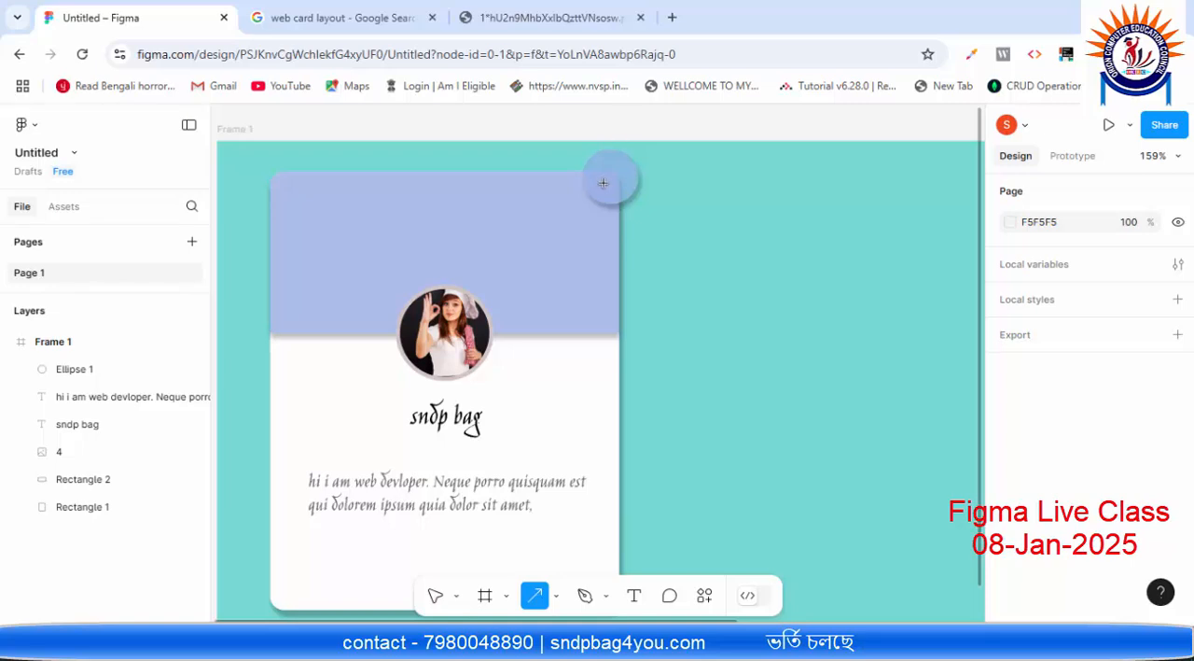
drag(604, 182, 617, 175)
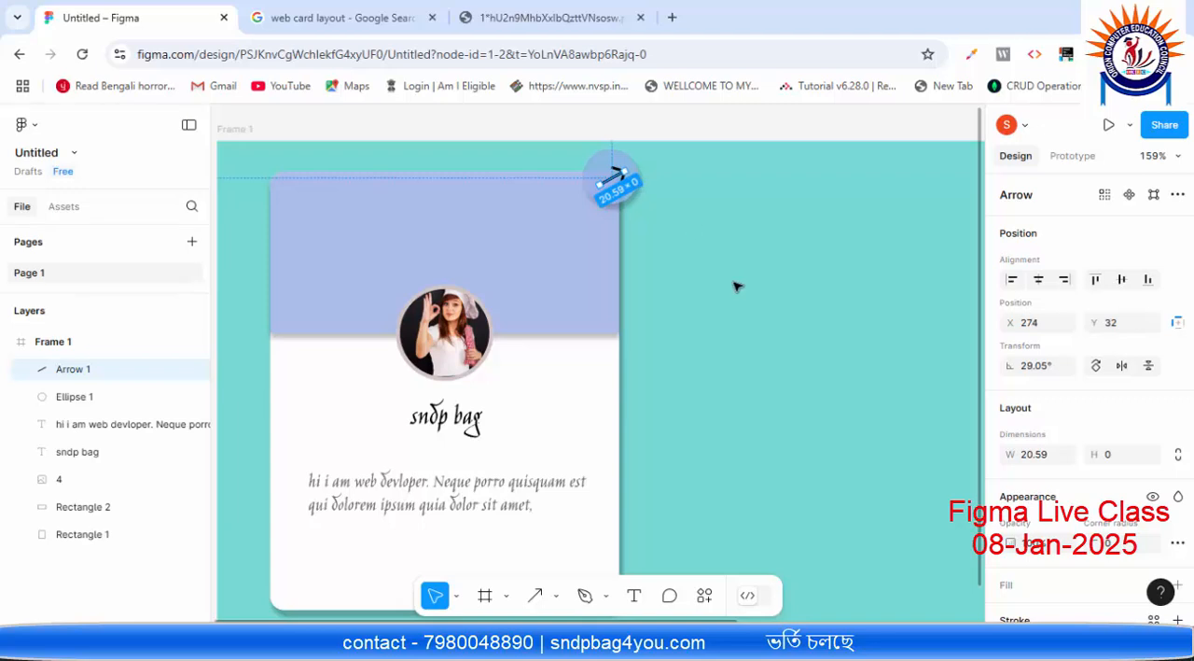
click(661, 290)
Step: Change the corner arrow's stroke colour to near-white, close the colour settings and deselect it
click(616, 175)
scroll(1026, 477, down, 3)
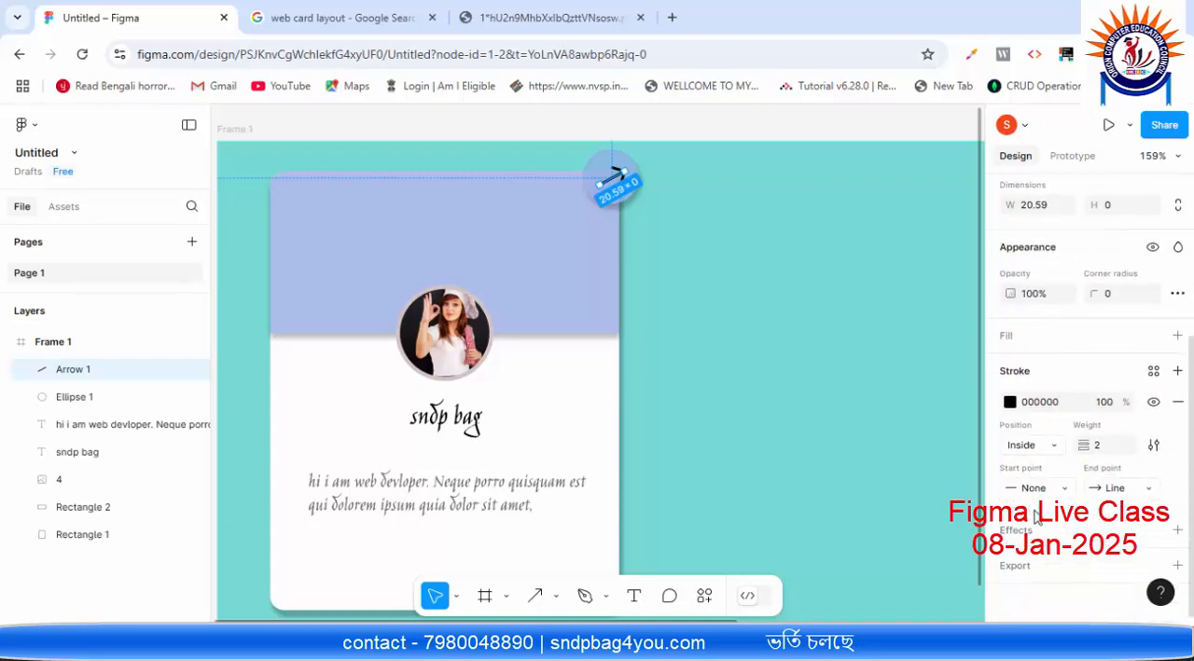
click(1009, 401)
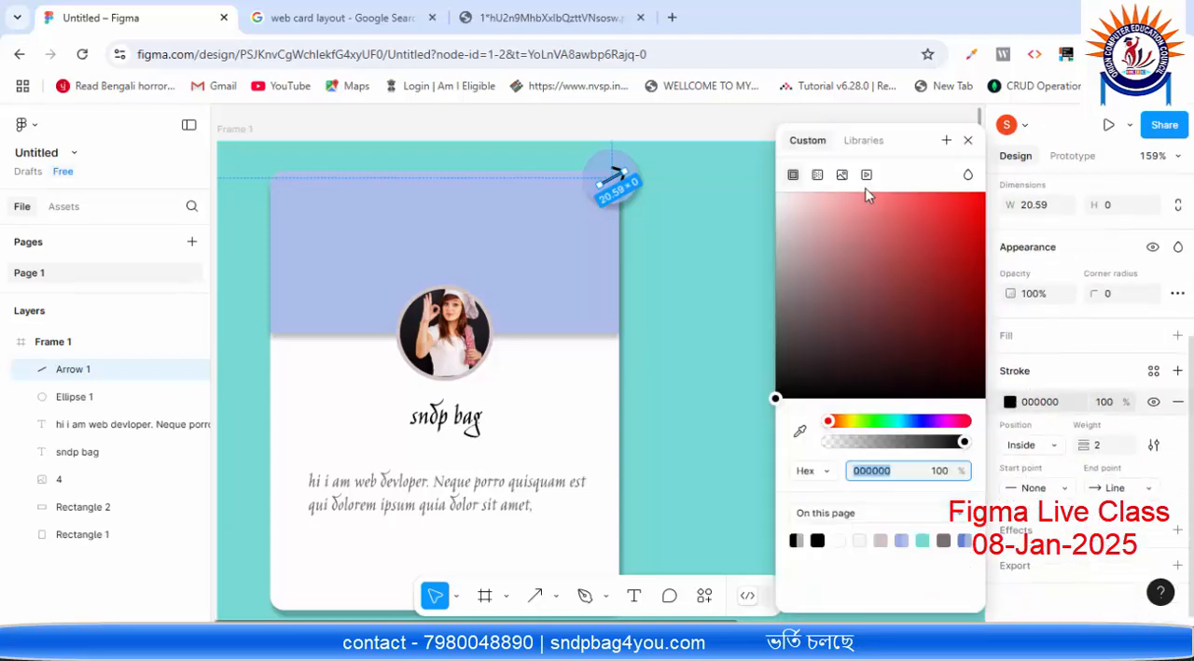
click(794, 203)
drag(795, 206, 768, 204)
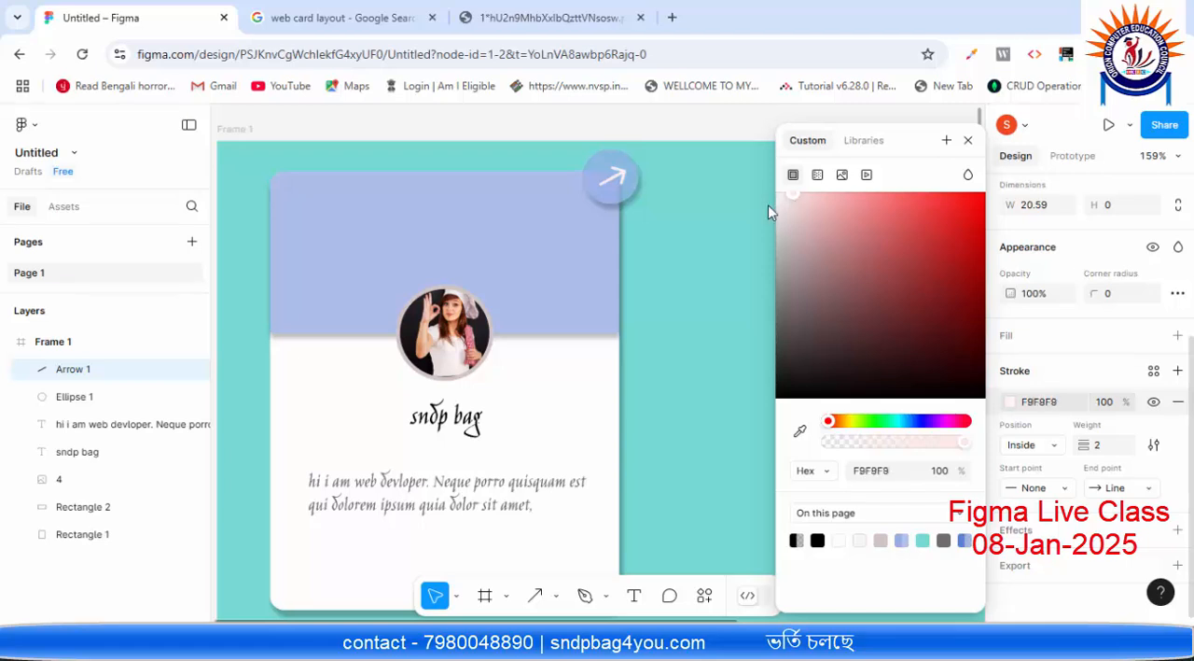
click(788, 199)
click(968, 140)
click(820, 213)
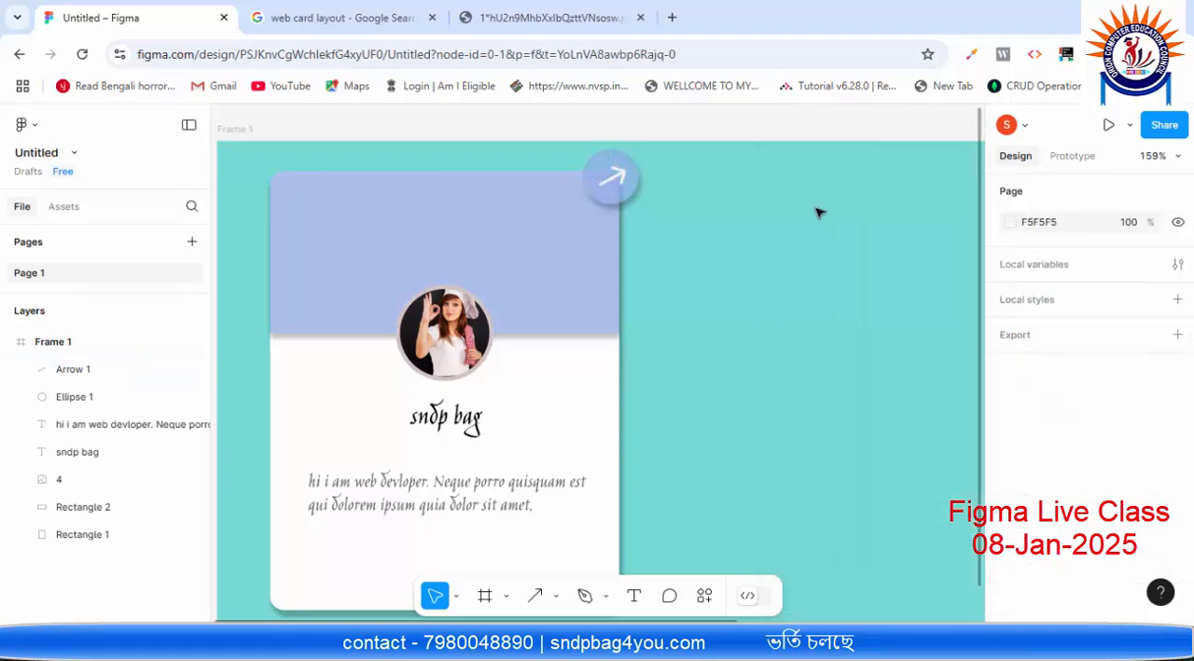
Step: Nudge the corner circle down to Y 9
click(629, 191)
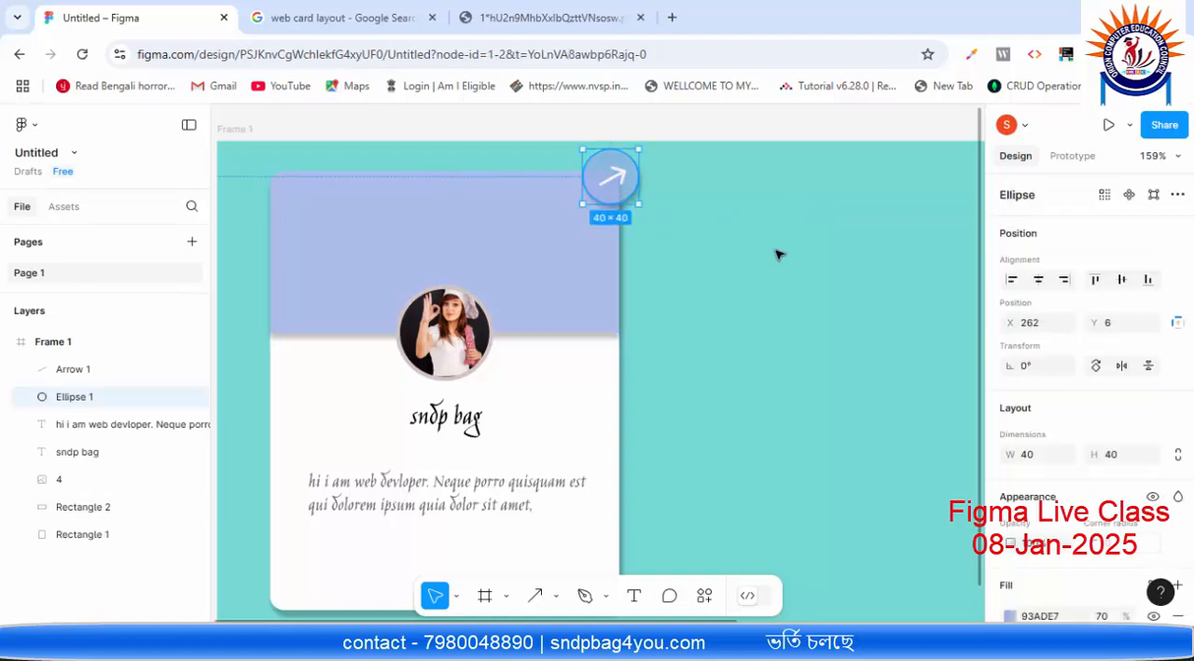
key(Down)
key(Down)
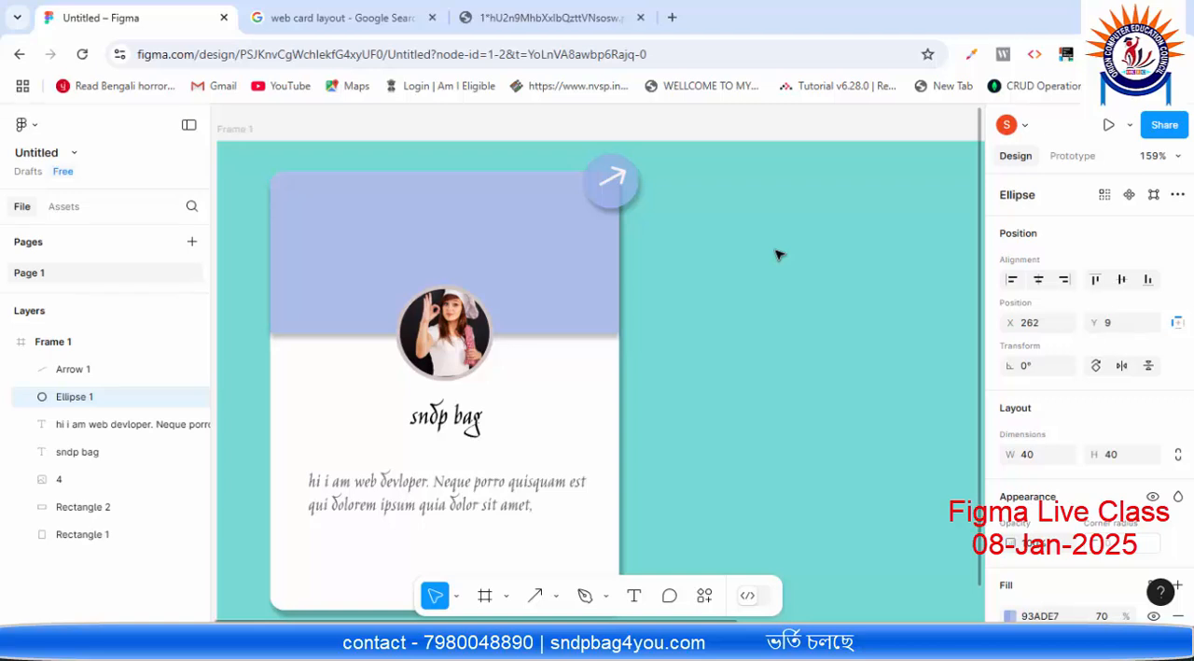
Step: Nudge the arrow down and slightly left to centre it in the corner circle, and deselect it
click(619, 176)
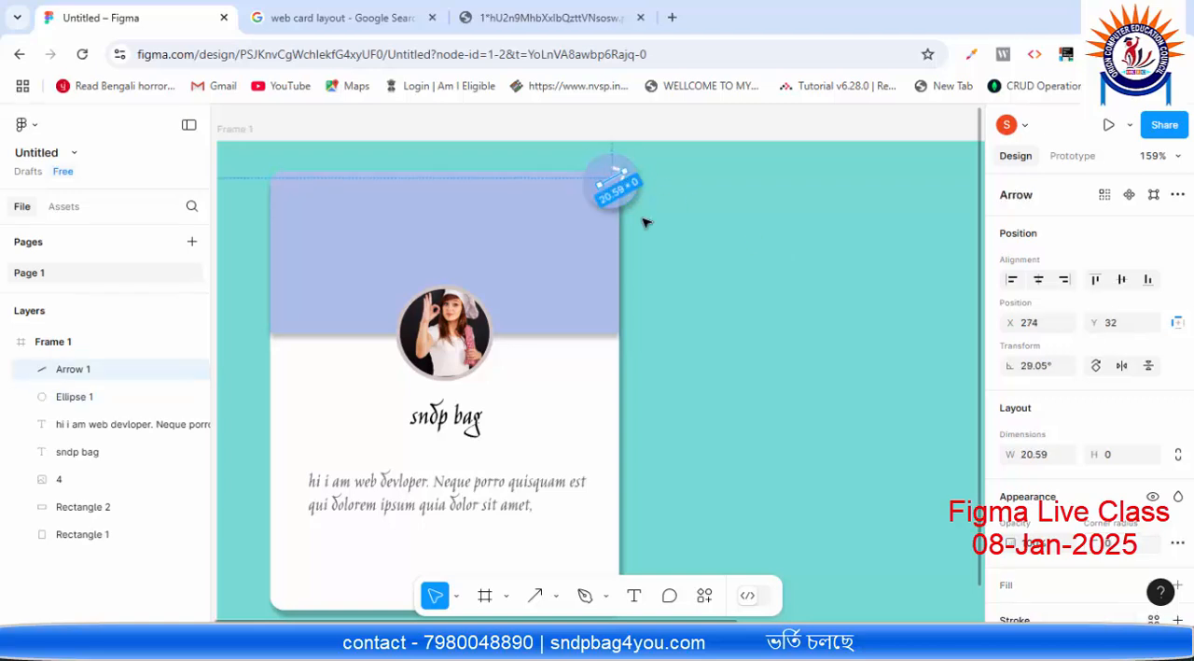
key(Down)
key(Down)
key(Down)
key(Down)
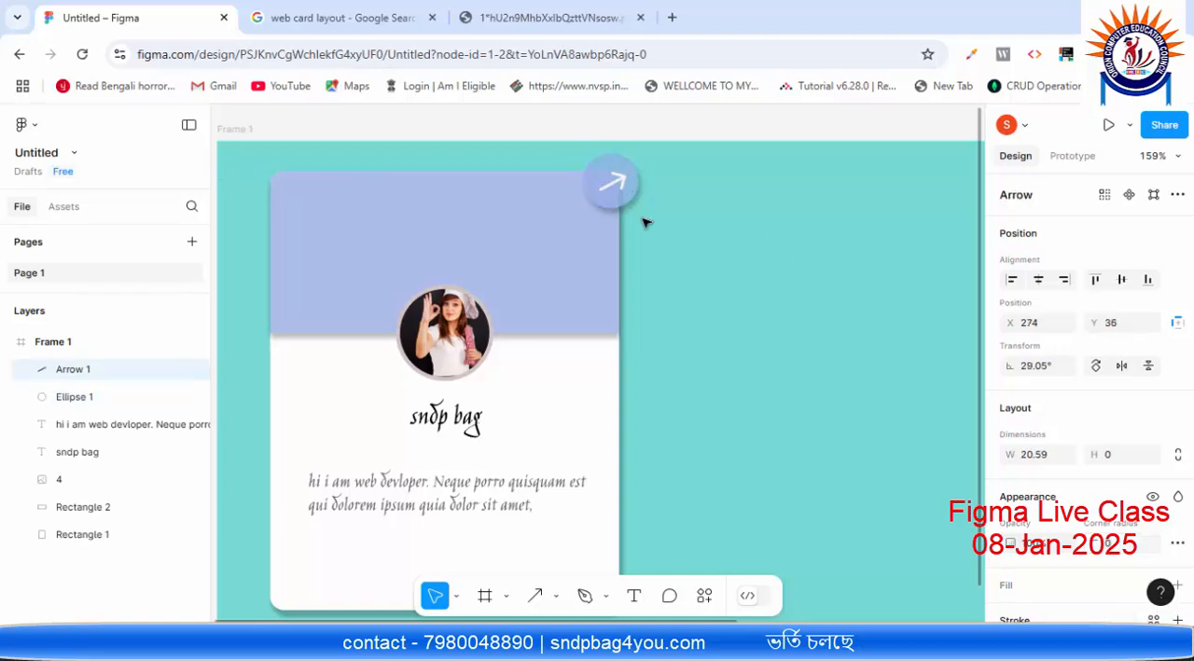
key(Up)
key(Left)
click(647, 223)
Step: Switch to the Paint sketch and draw a wide rectangle near the first card's bottom with three small squares inside it
scroll(647, 223, down, 8)
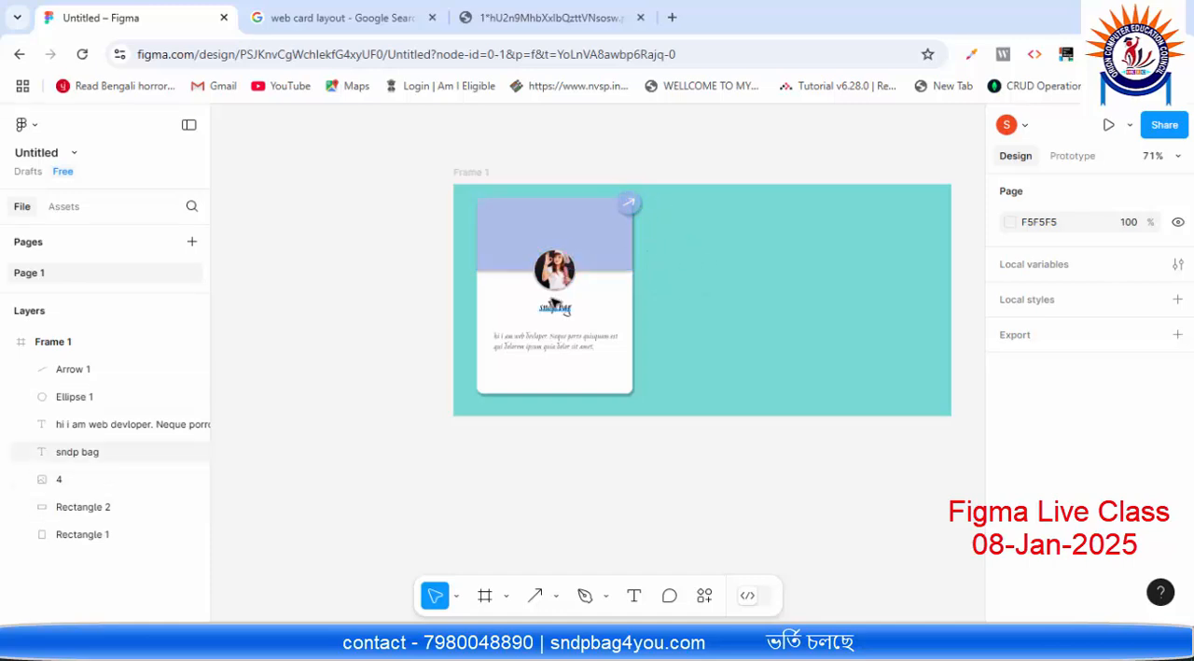
scroll(555, 304, up, 5)
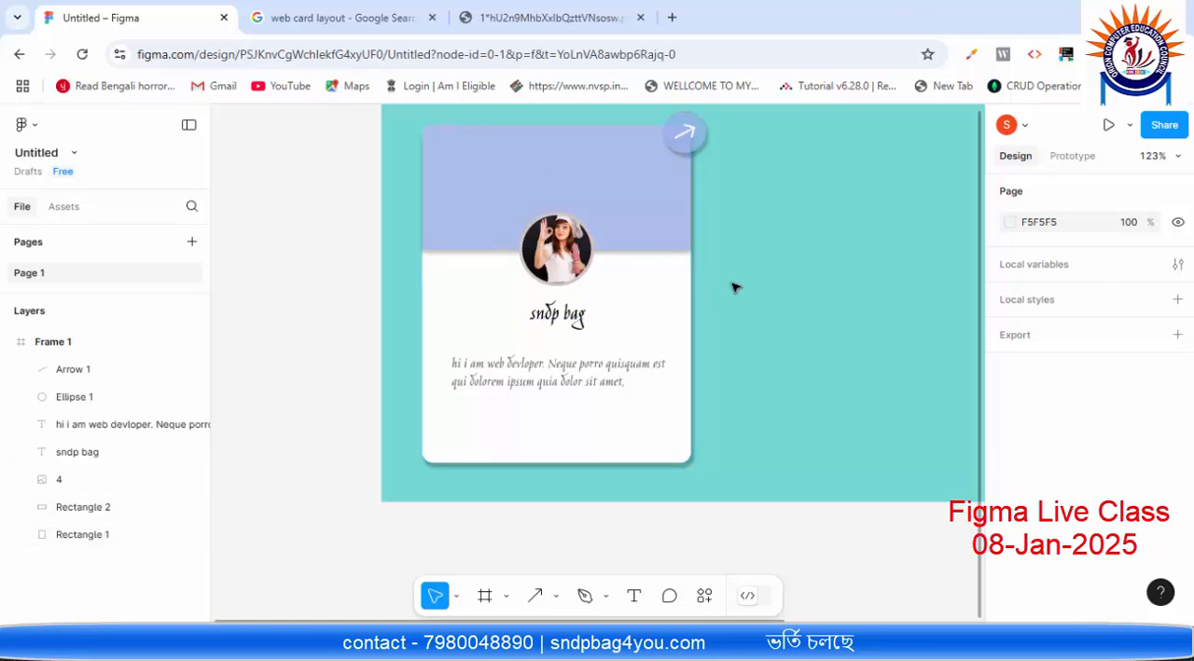
click(558, 599)
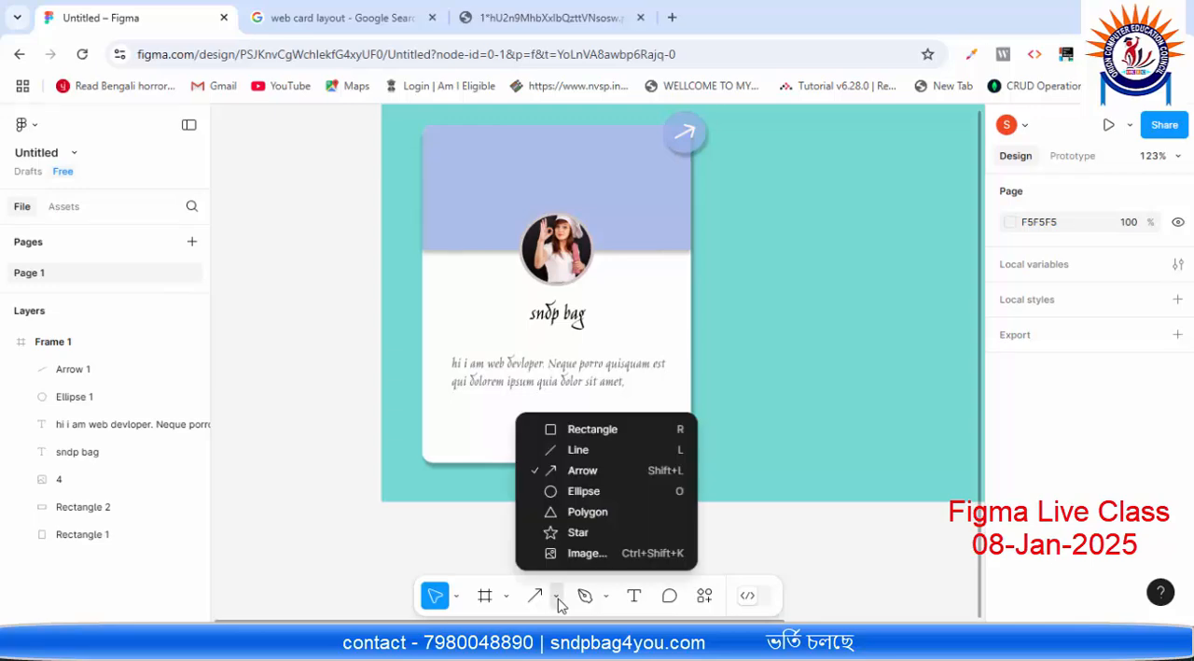
click(603, 430)
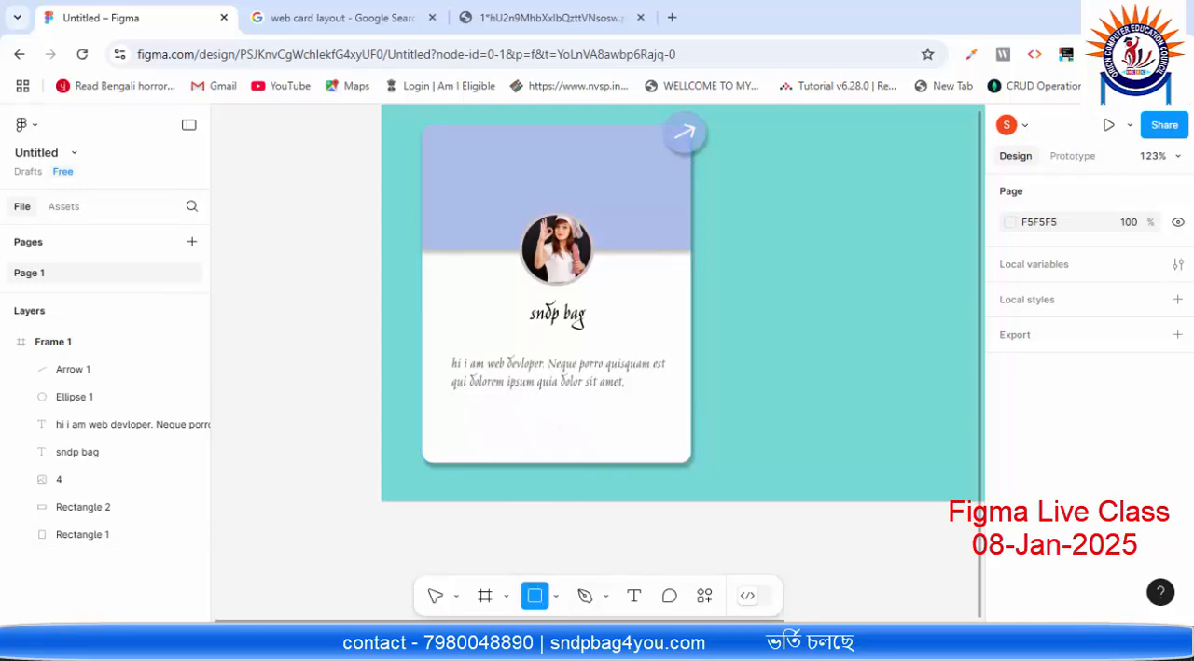
key(alt+Tab)
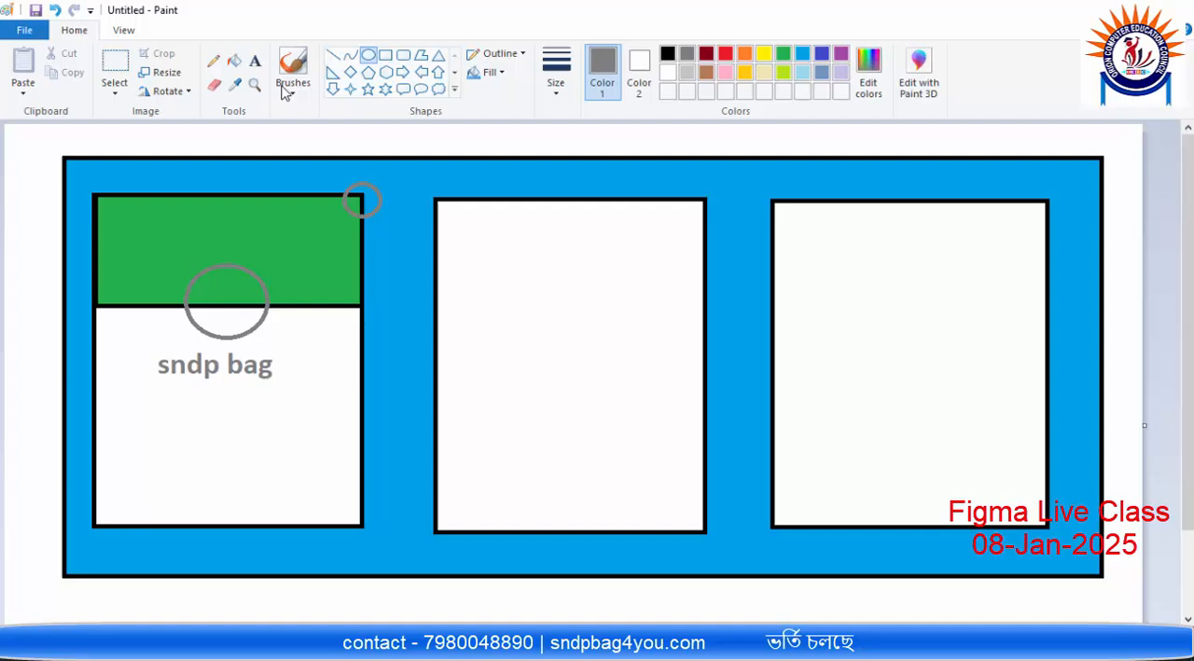
click(385, 54)
drag(115, 469, 328, 511)
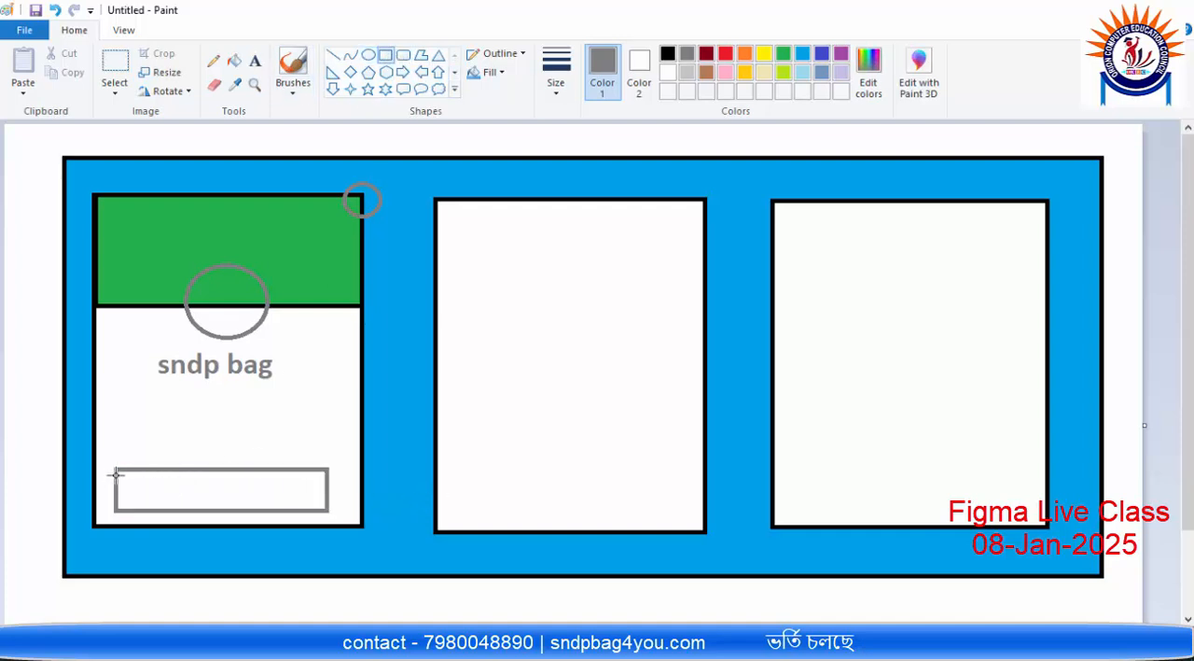
mouse_move(116, 471)
mouse_down()
mouse_move(158, 515)
mouse_move(218, 509)
mouse_up()
mouse_move(241, 470)
mouse_down()
mouse_move(293, 523)
mouse_move(282, 508)
mouse_up()
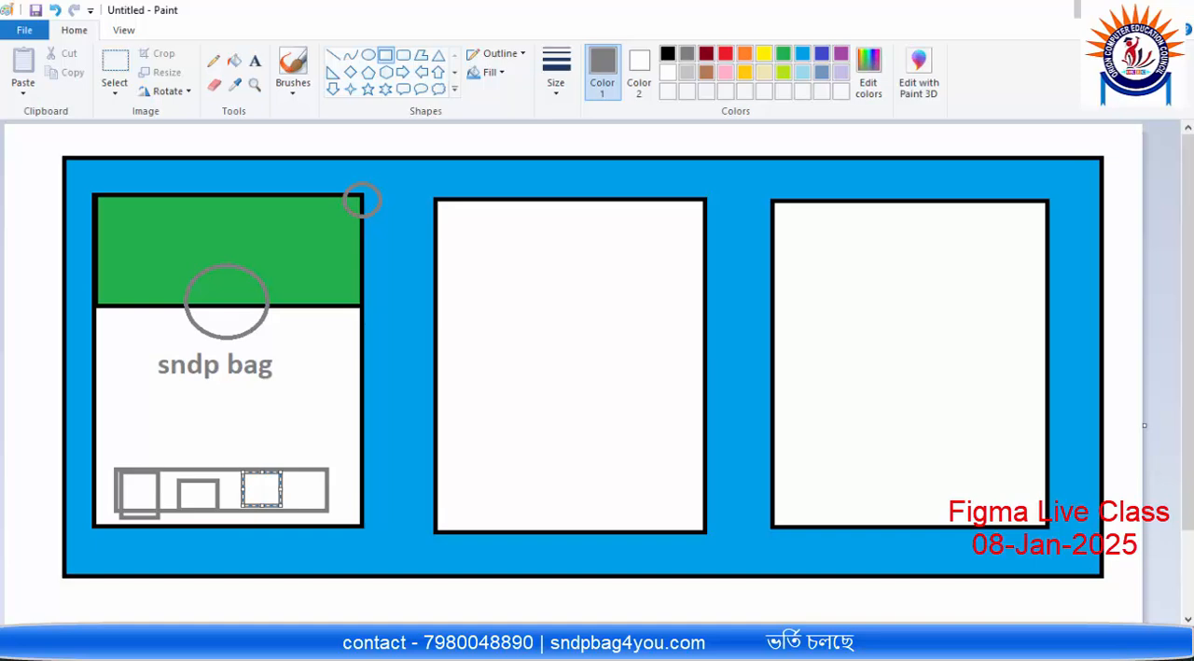
Step: Return to Figma and draw a rectangle about 172 × 36 below the description text on the card
key(alt+Tab)
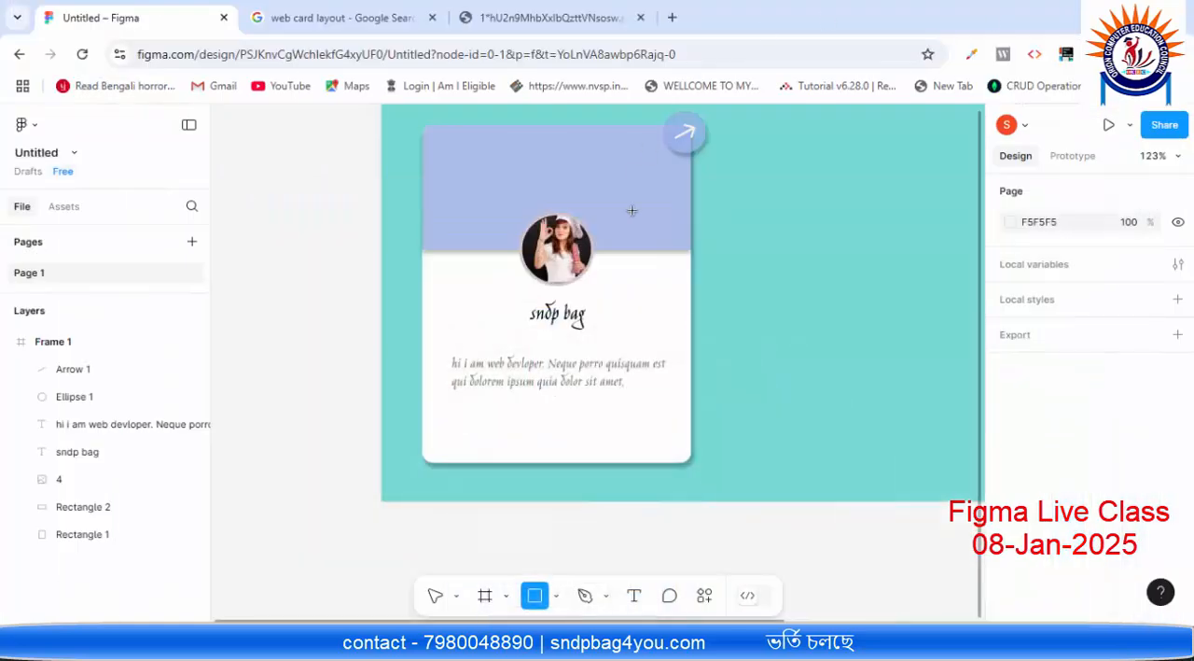
click(557, 597)
click(551, 427)
drag(469, 410, 653, 449)
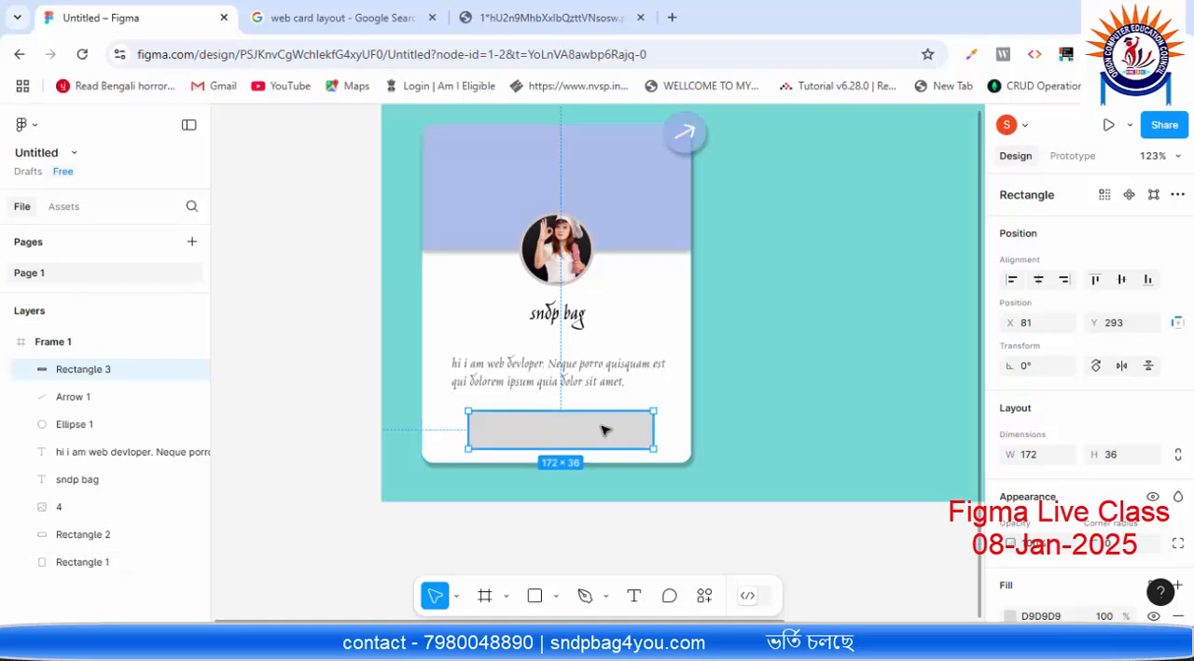
Step: Nudge the grey bar horizontally to X 77 so its side gaps to the card edges are equal, and deselect it
key(Left)
key(Left)
key(Left)
key(Left)
key(Left)
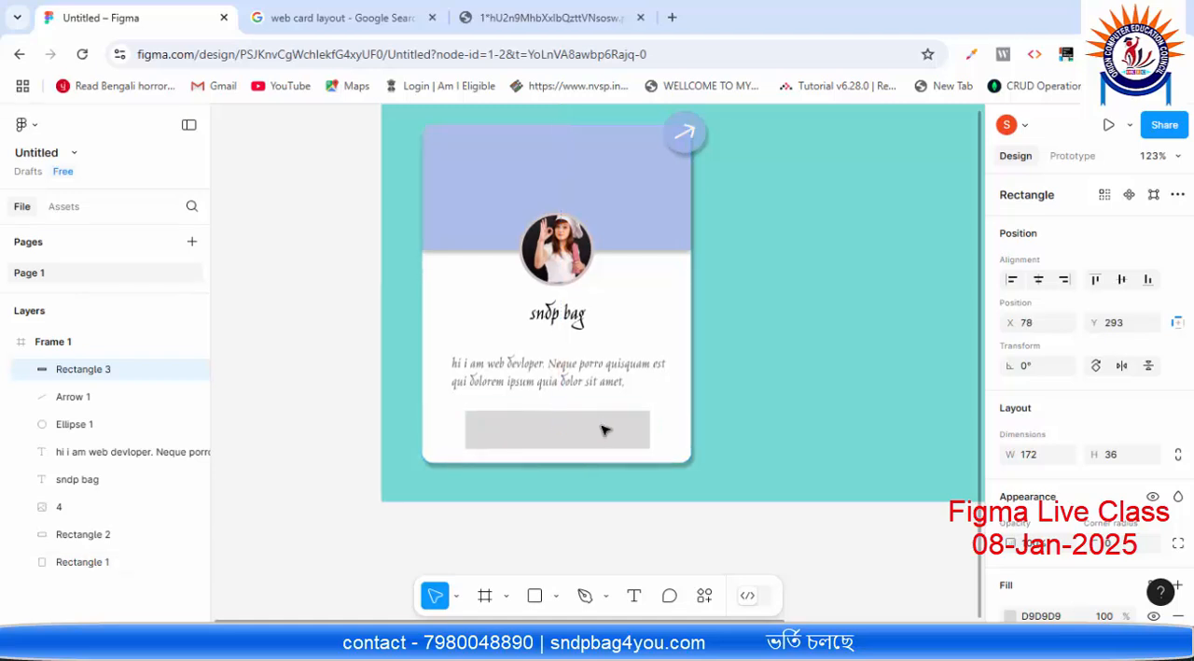
key(Left)
key(Left)
key(alt)
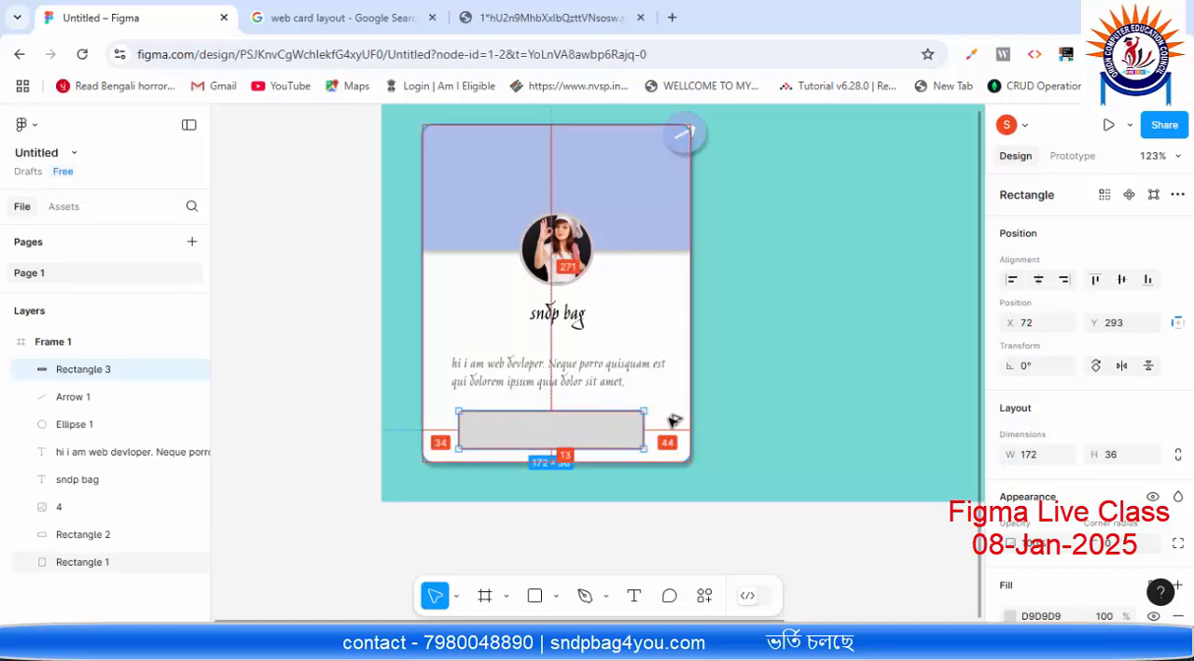
key(Right)
key(Right)
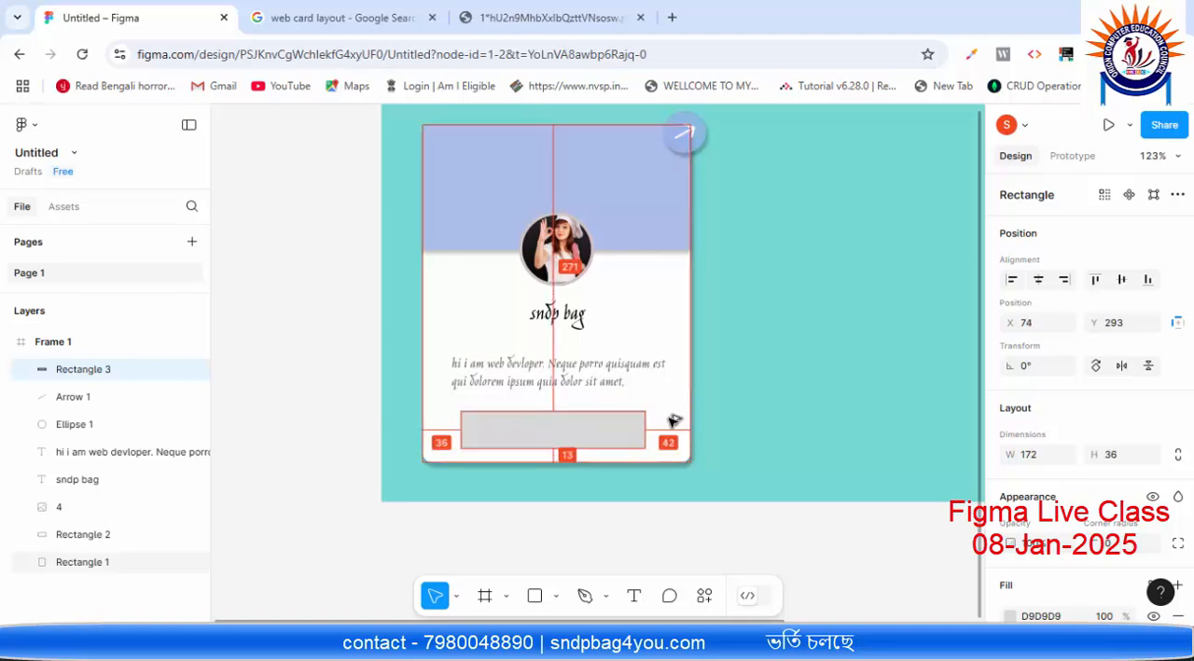
key(Right)
key(Right)
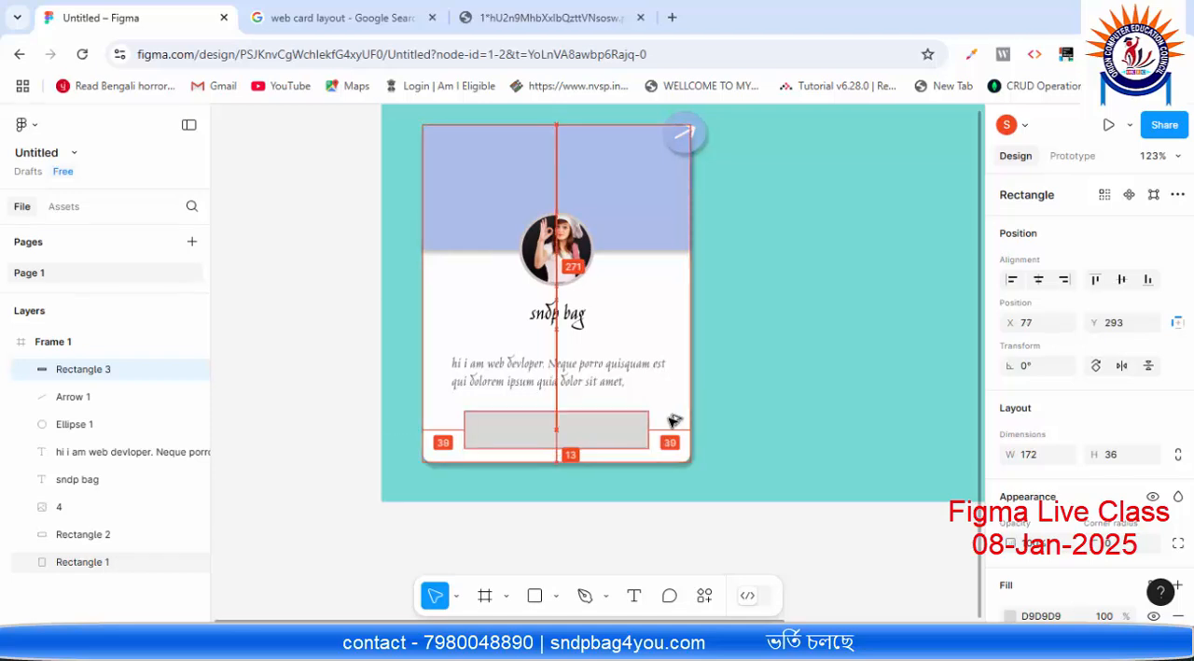
key(Right)
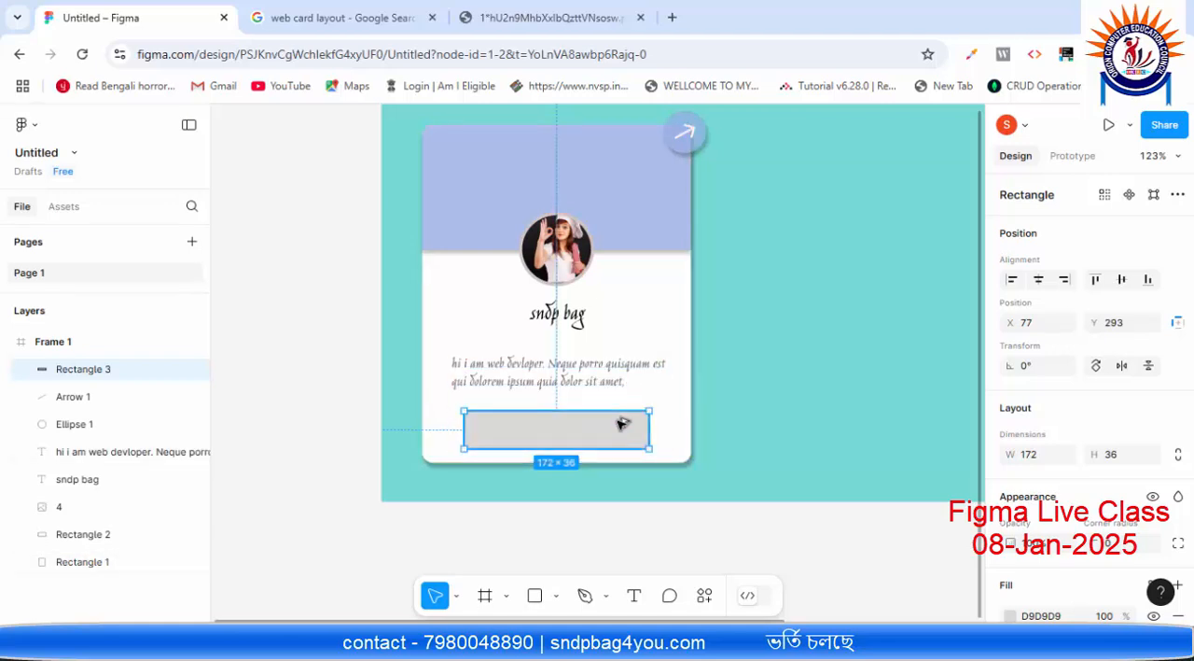
click(665, 430)
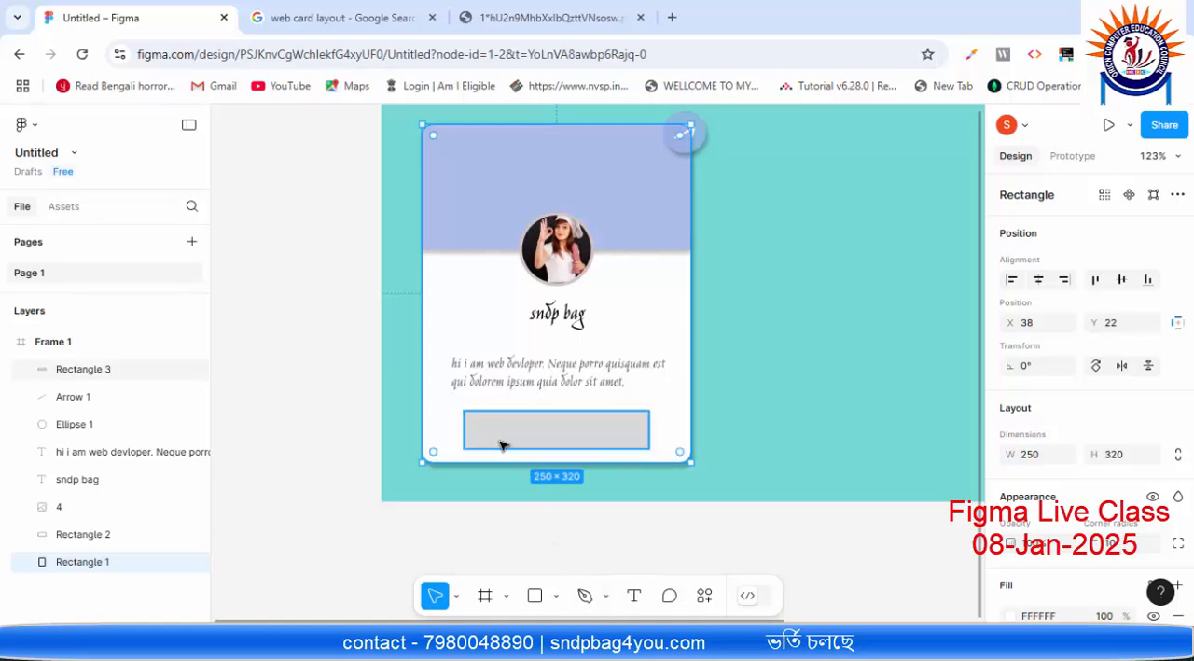
Step: Draw a small rectangle about 33 wide at the left end of the grey bar and set its height to 33
click(557, 595)
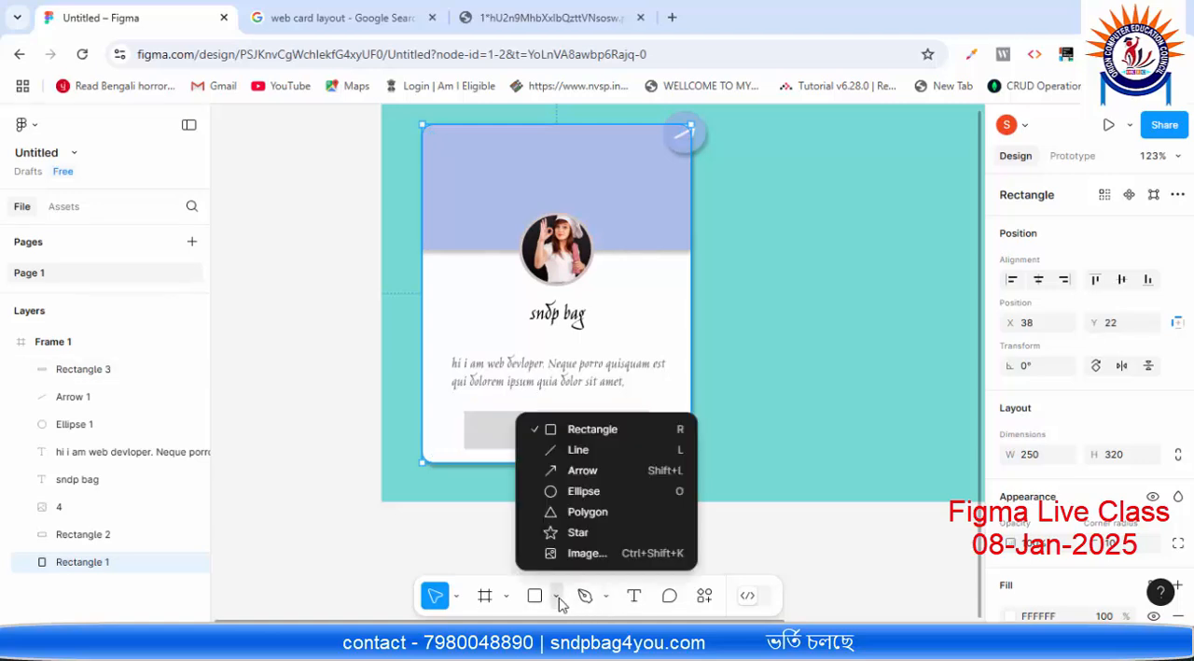
click(597, 431)
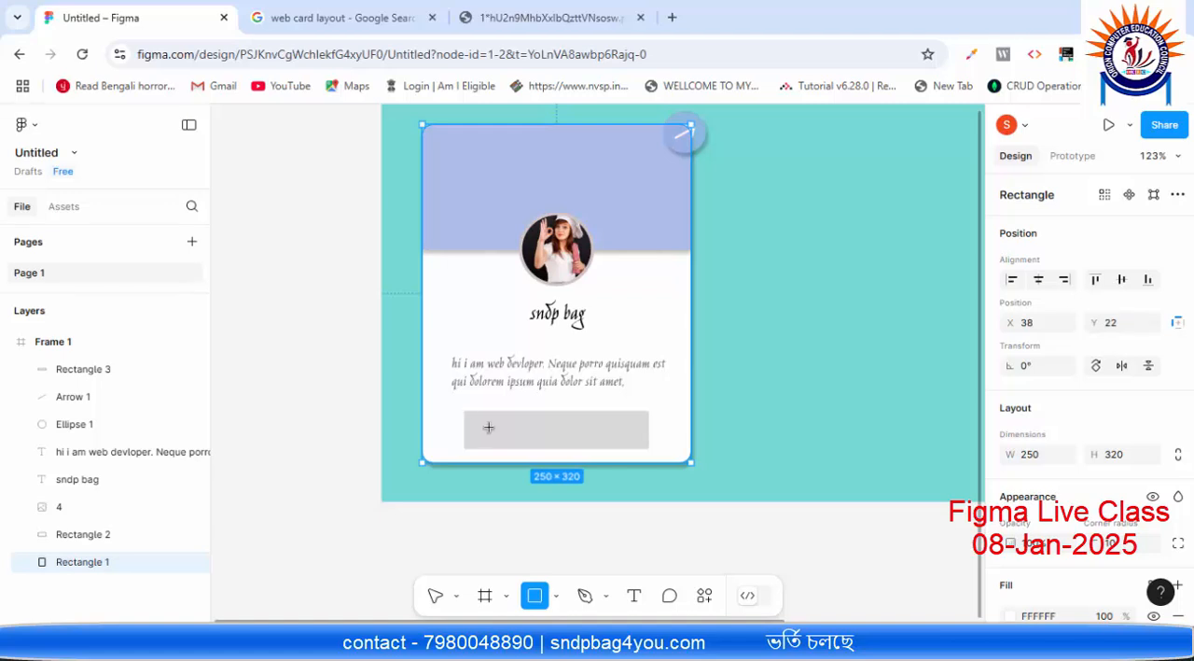
drag(466, 412, 501, 449)
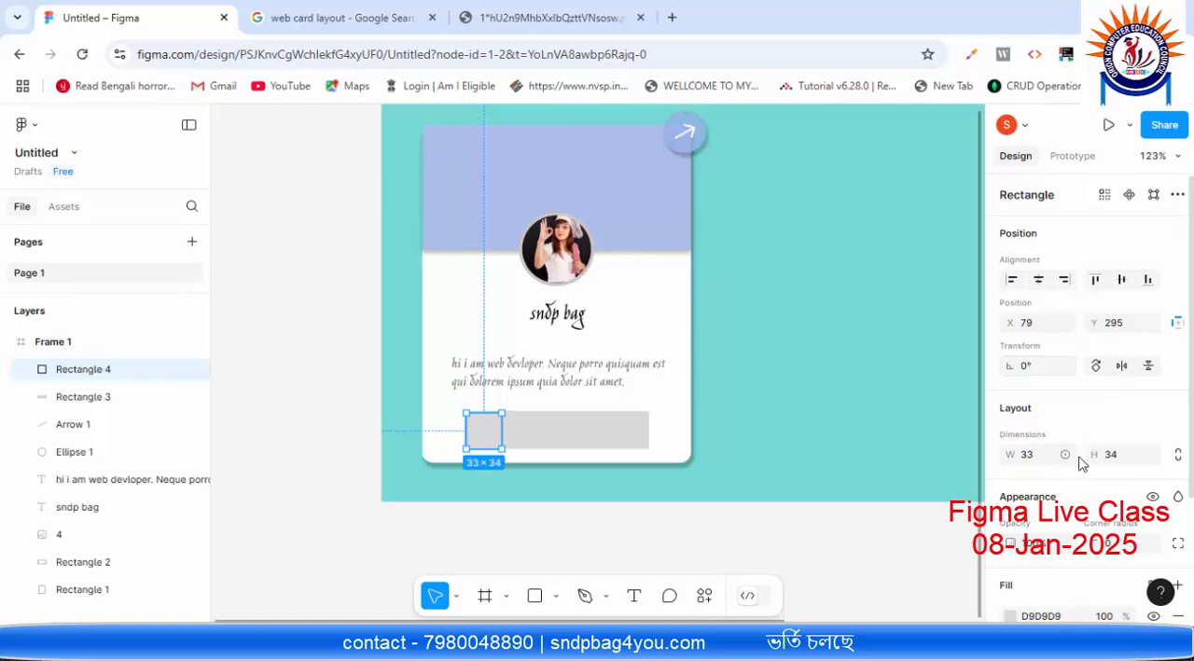
click(1129, 459)
text(33)
key(Return)
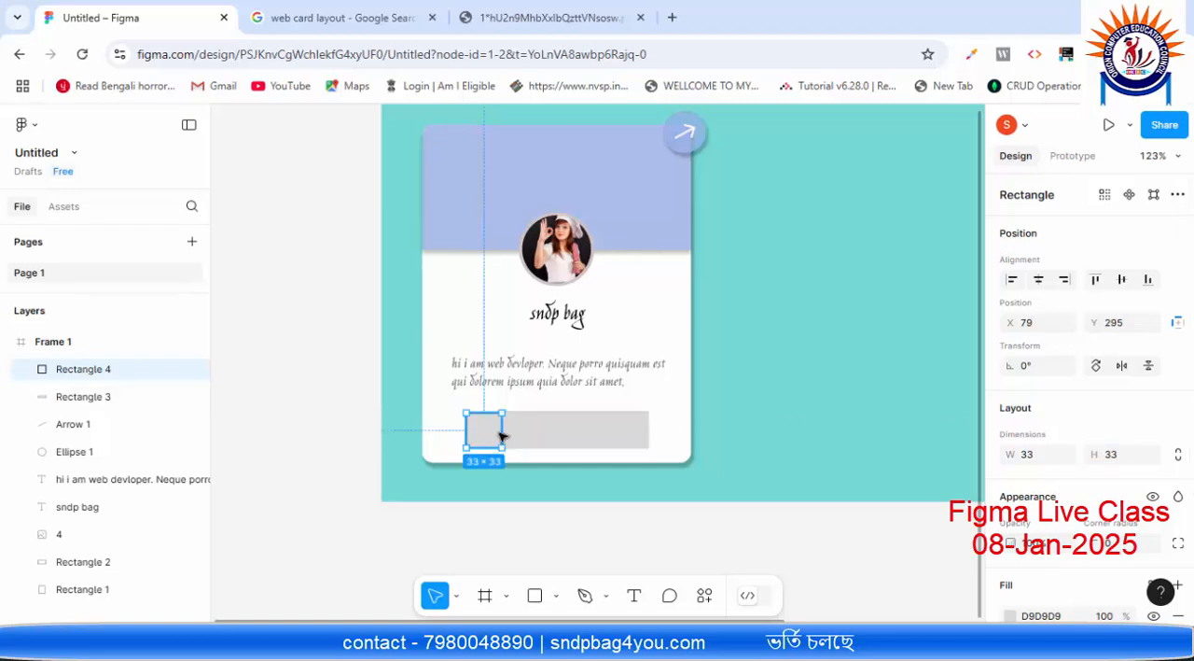
Step: Set the small square's fill colour to FFFFFF and close the colour settings
scroll(1021, 592, down, 2)
click(1011, 531)
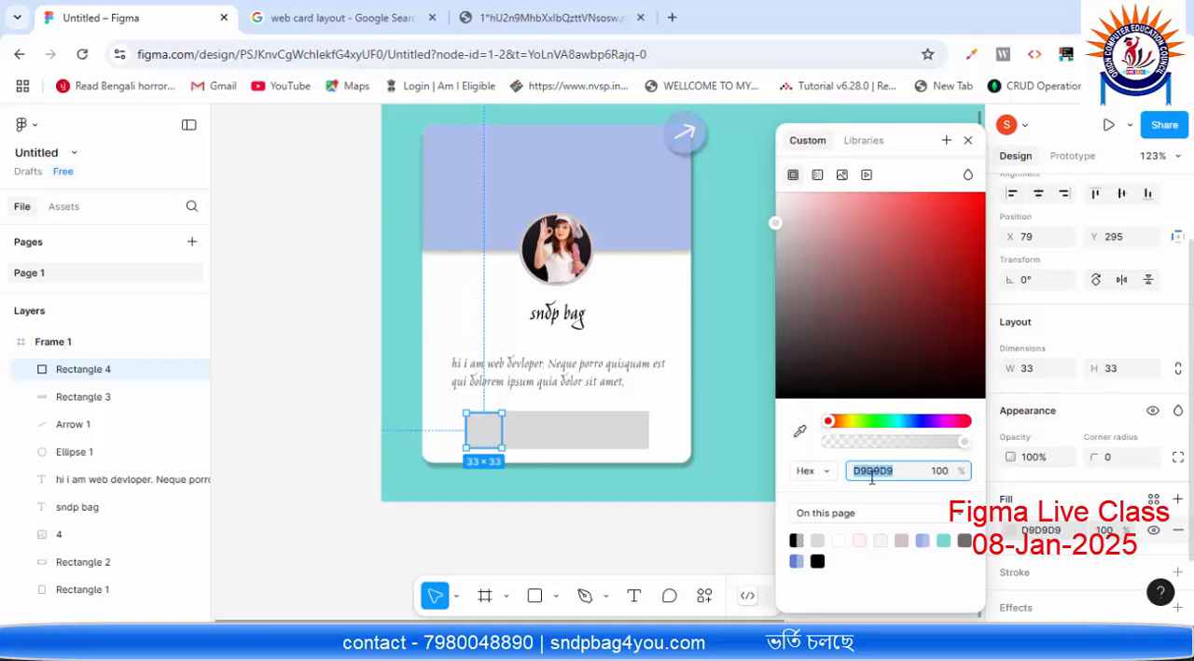
text(ffffff)
key(Return)
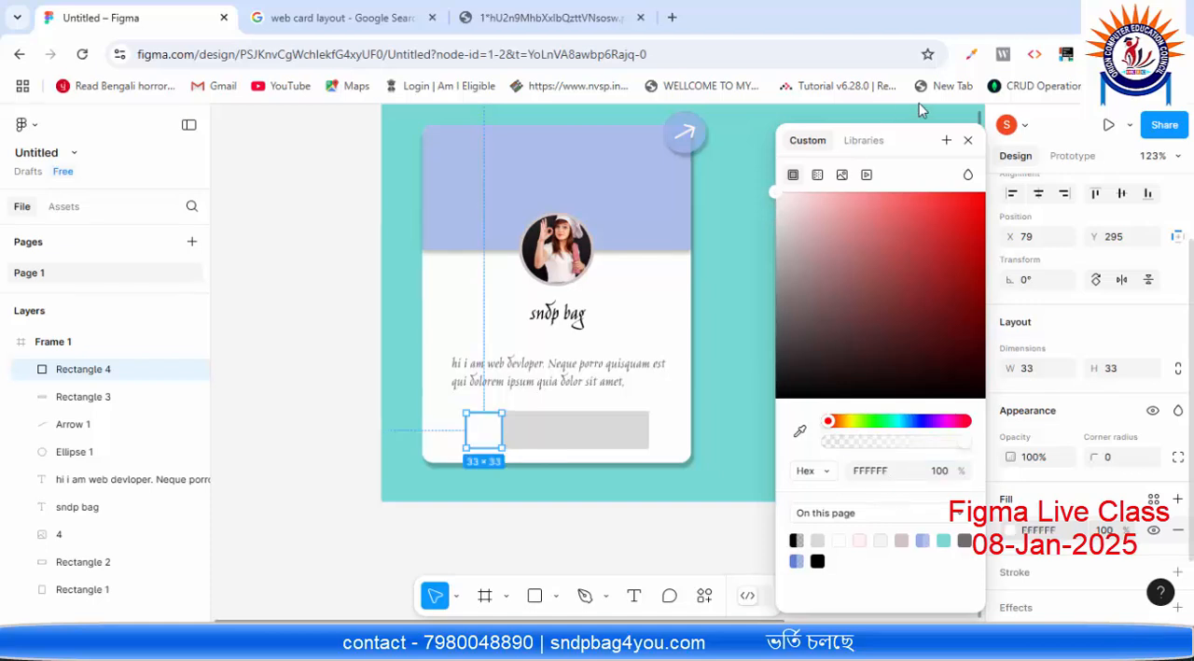
click(968, 140)
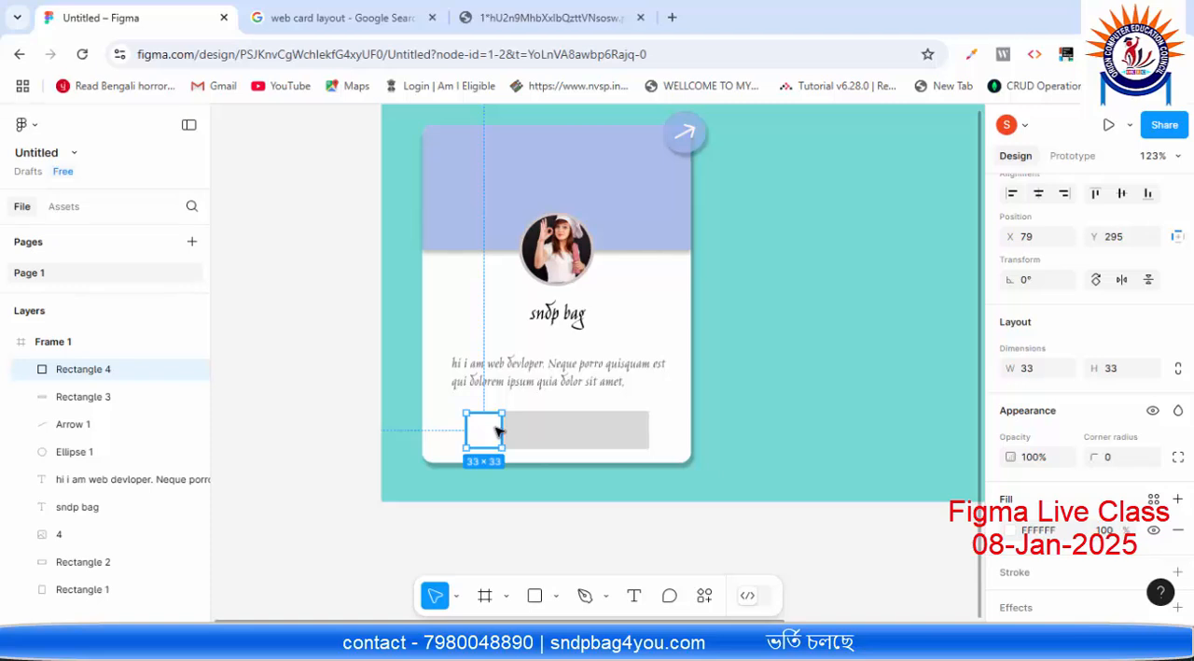
Step: Make three copies of the white square along the grey bar, nudge the second square to X 125 and deselect it
drag(501, 427, 539, 442)
click(585, 437)
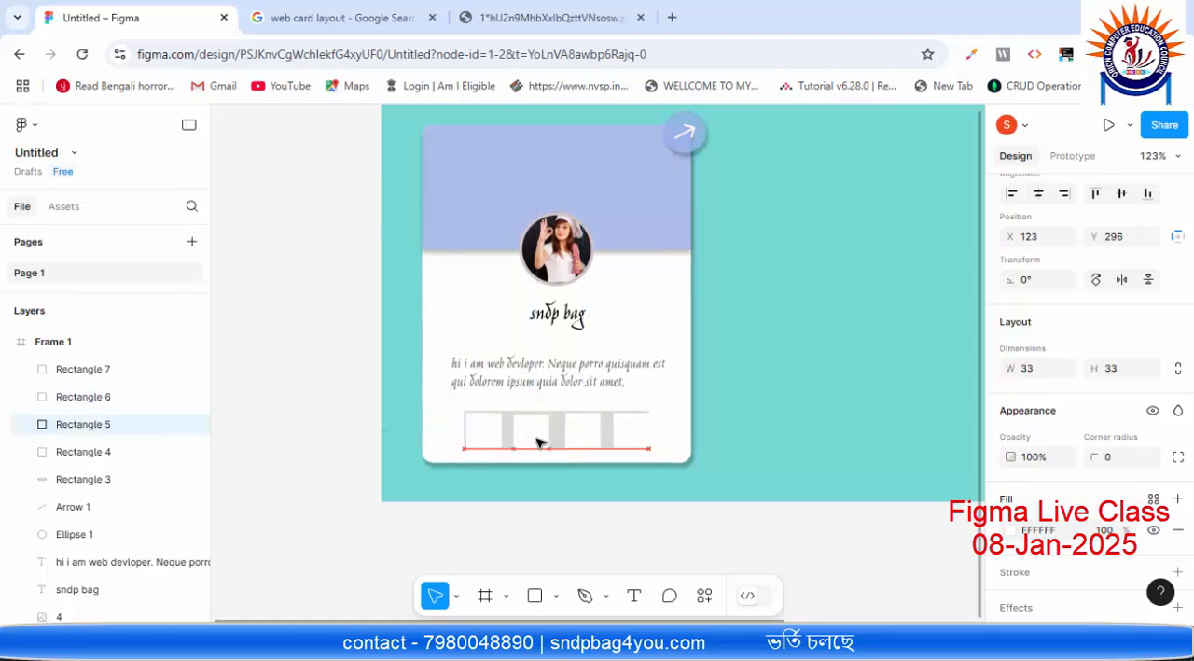
key(Right)
key(Right)
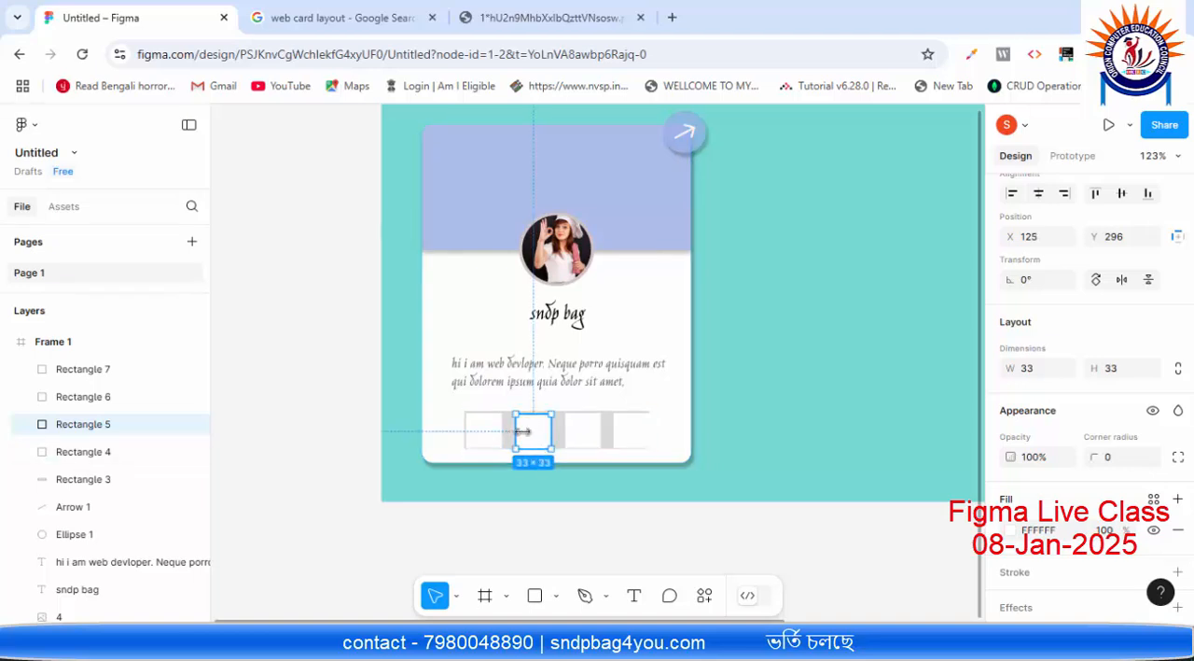
click(688, 426)
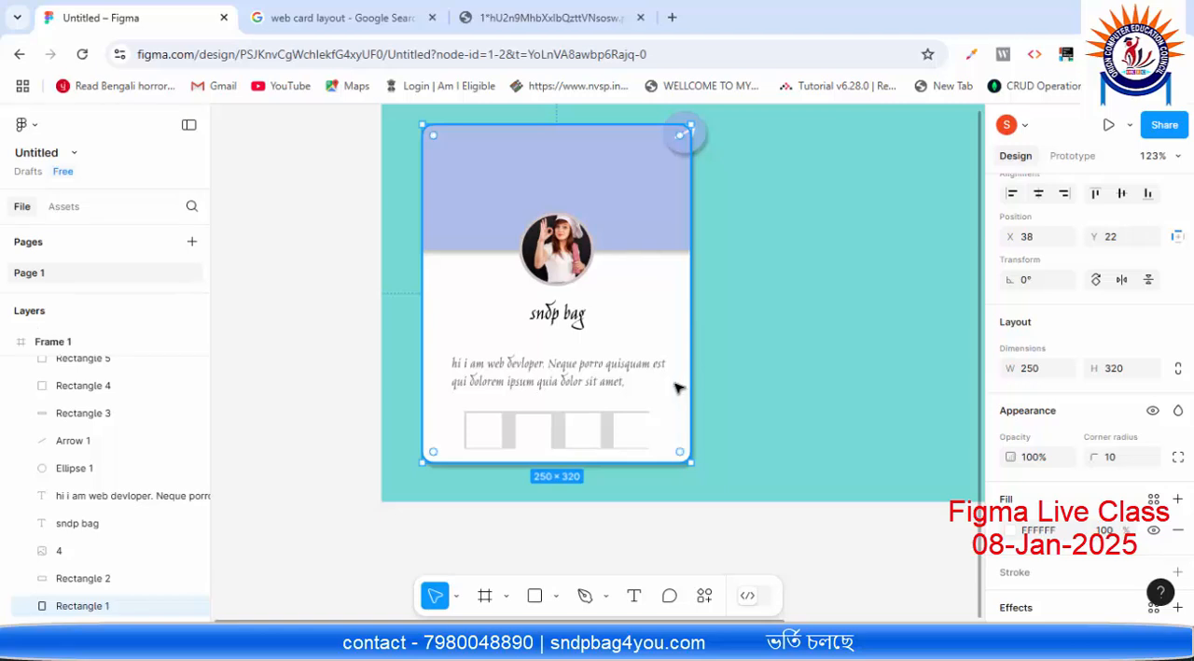
Step: Measure the gaps between the white squares and try nudging the third square sideways to even out the spacing
key(alt)
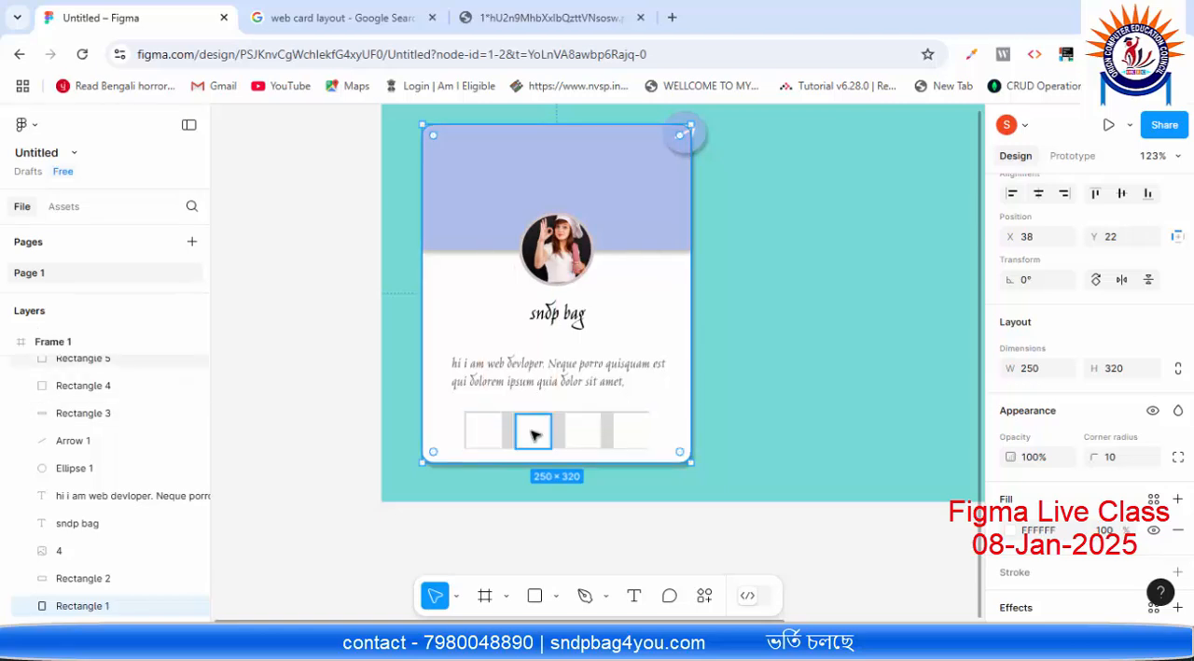
click(530, 432)
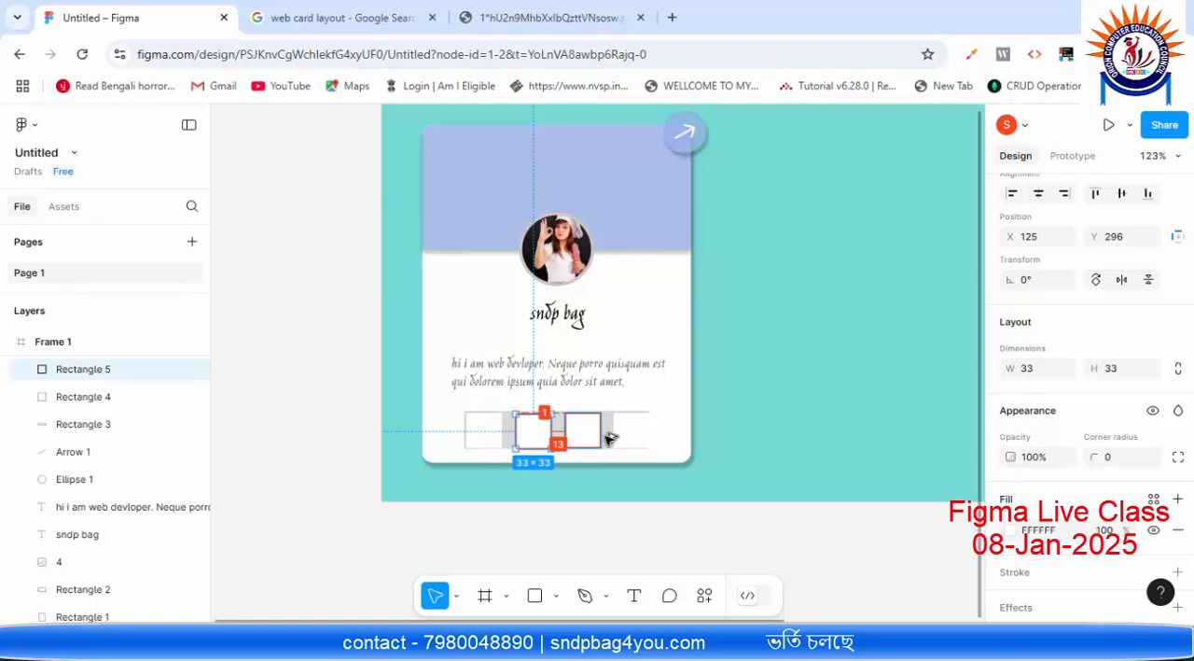
key(ctrl+d)
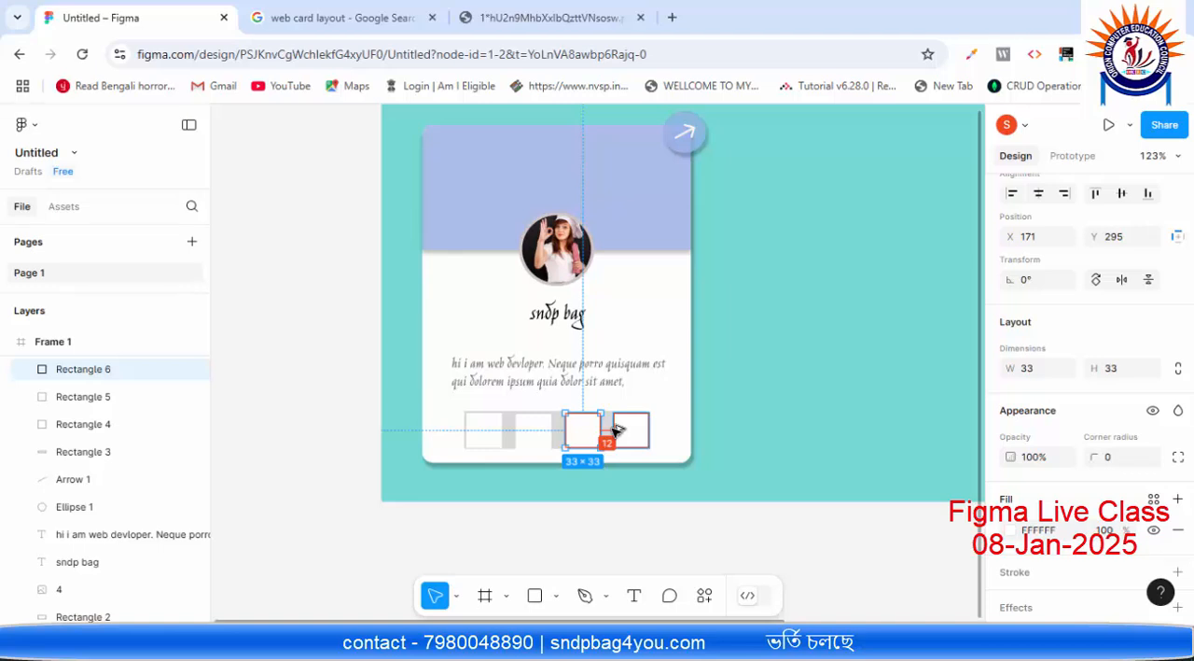
key(Right)
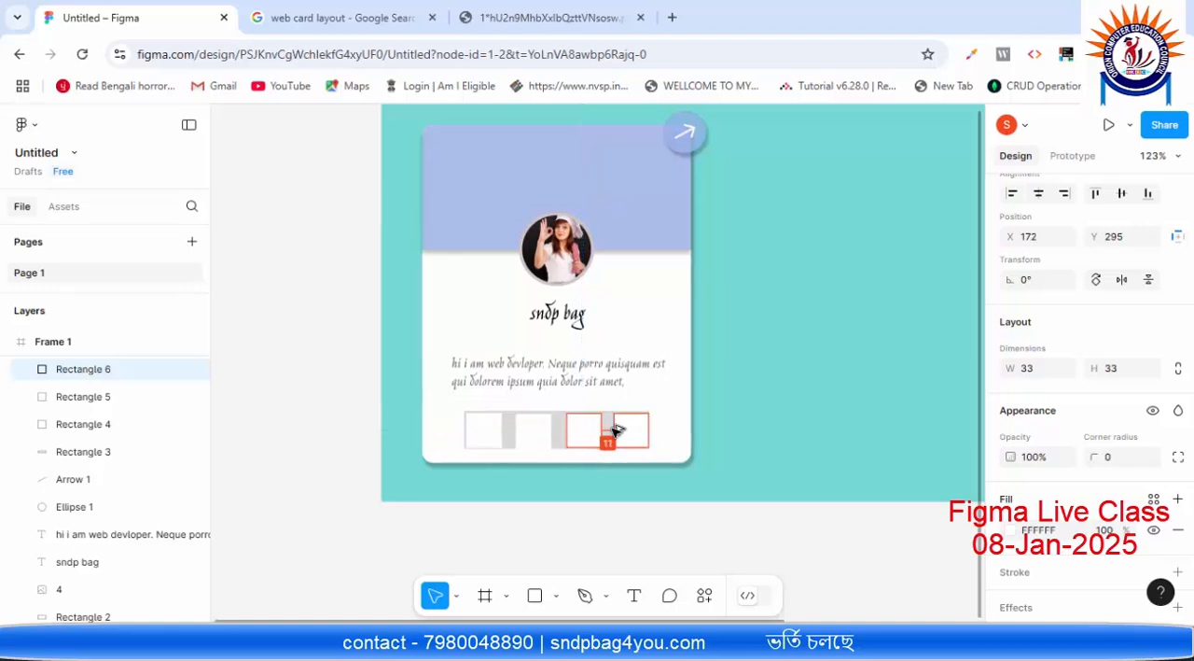
key(Right)
key(Left)
key(Left)
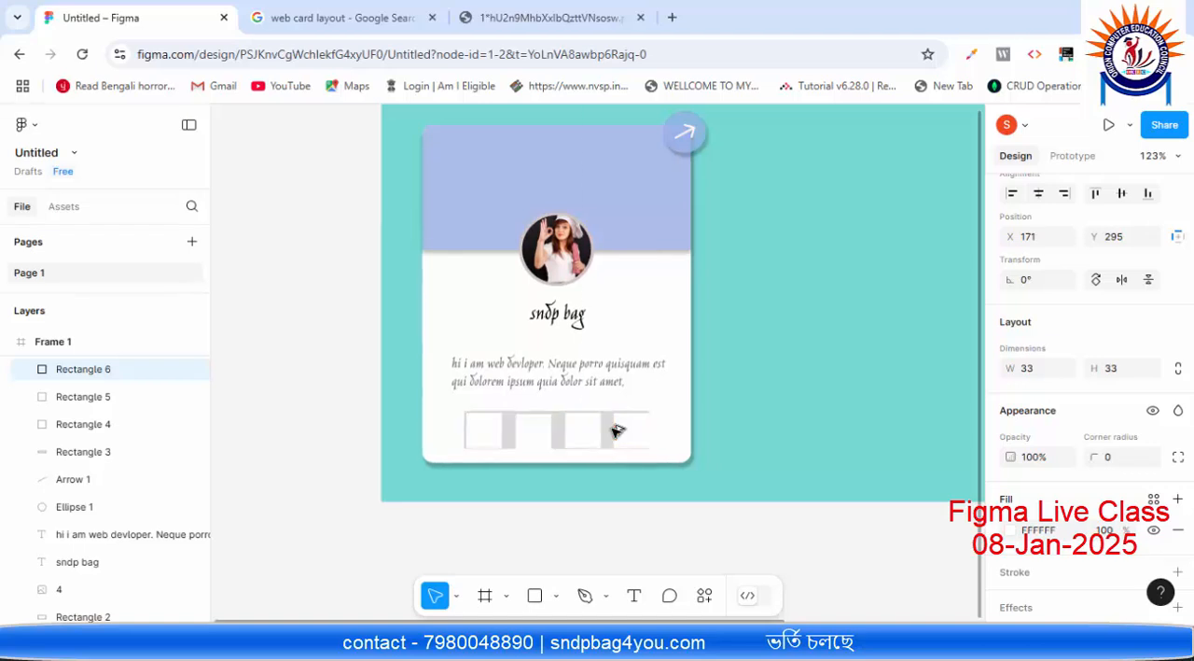
click(672, 417)
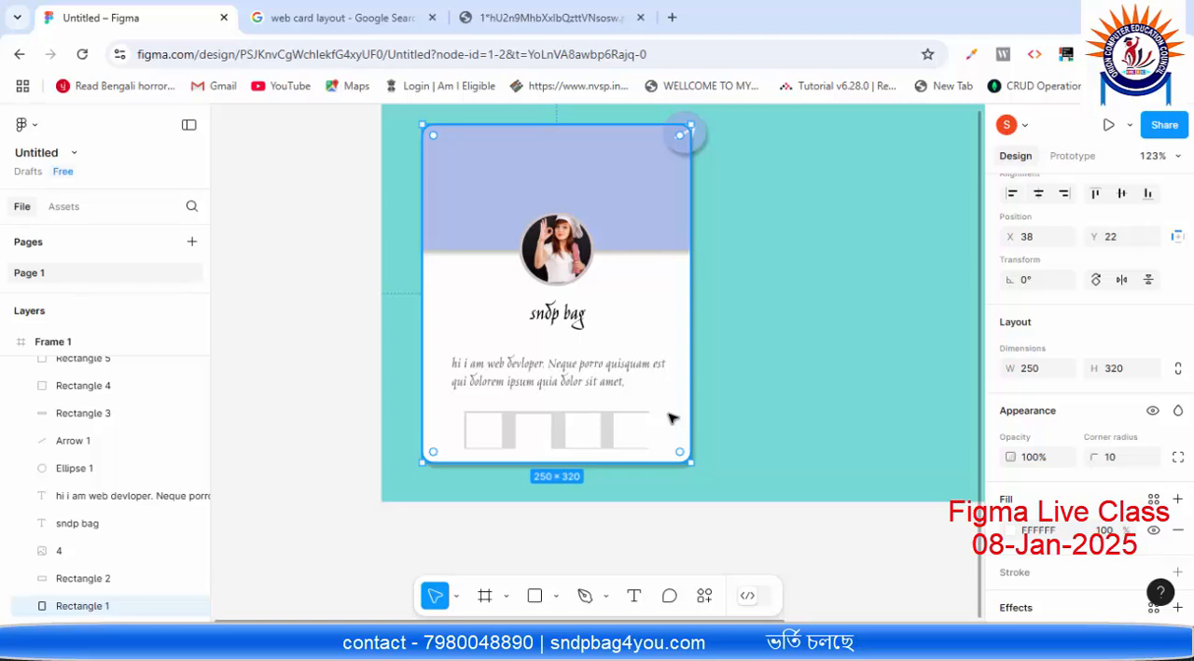
Step: Select the first white square in the card's icon row and open icons8.com in a new browser tab
click(494, 430)
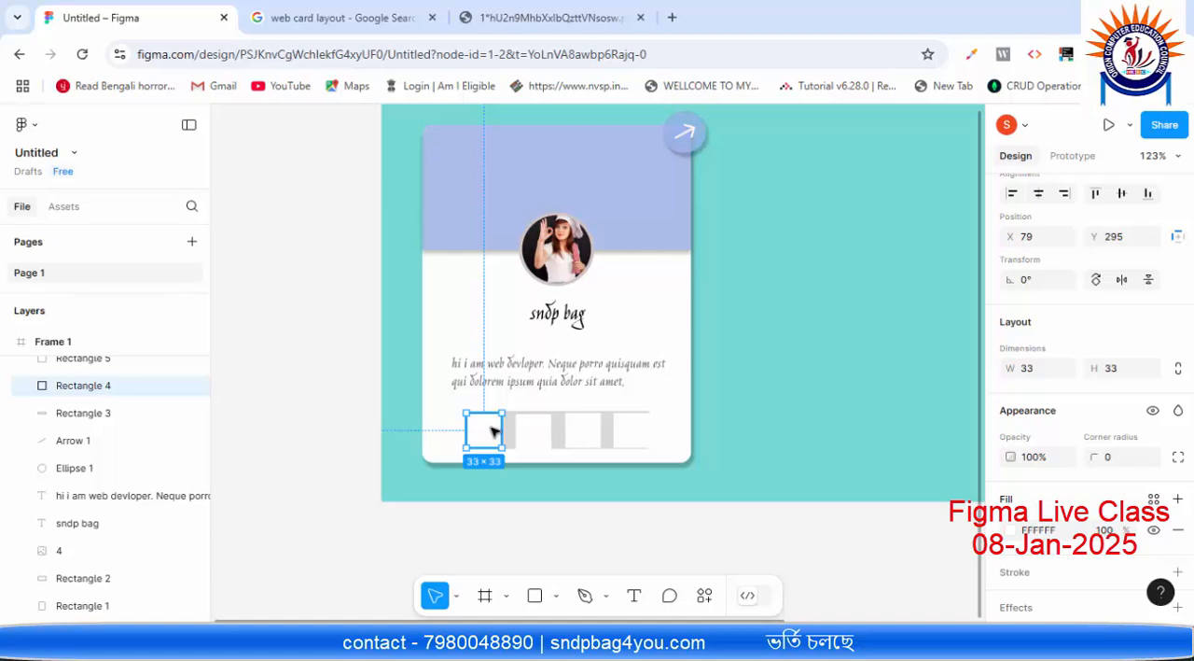
click(670, 18)
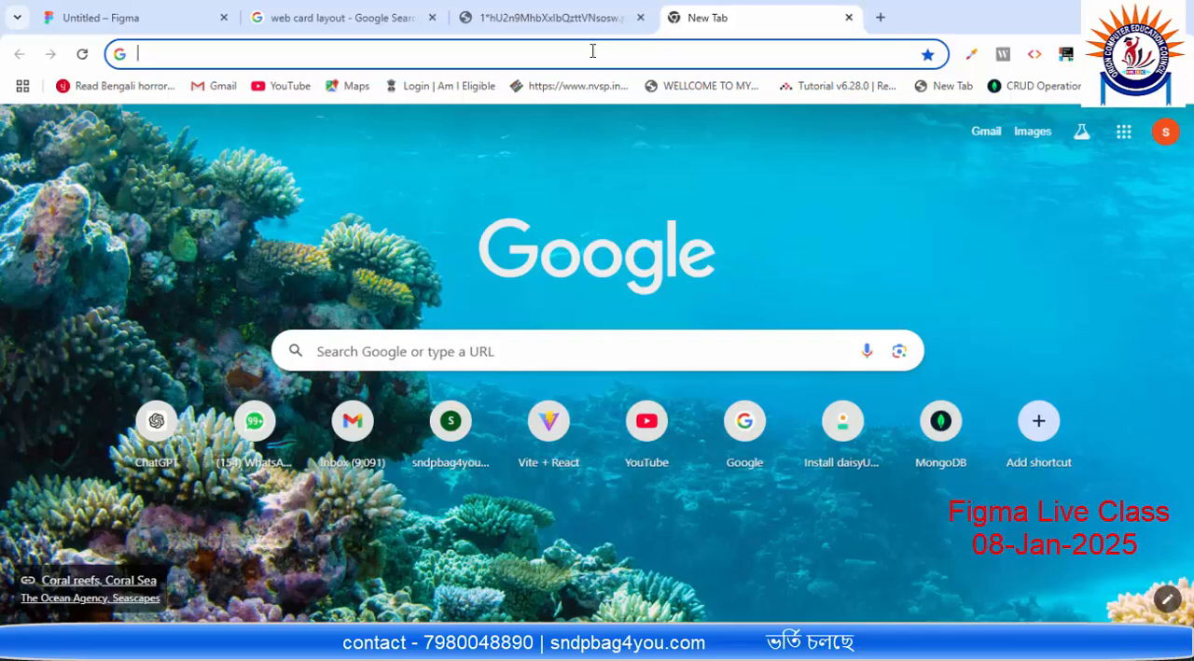
text(o)
key(BackSpace)
key(BackSpace)
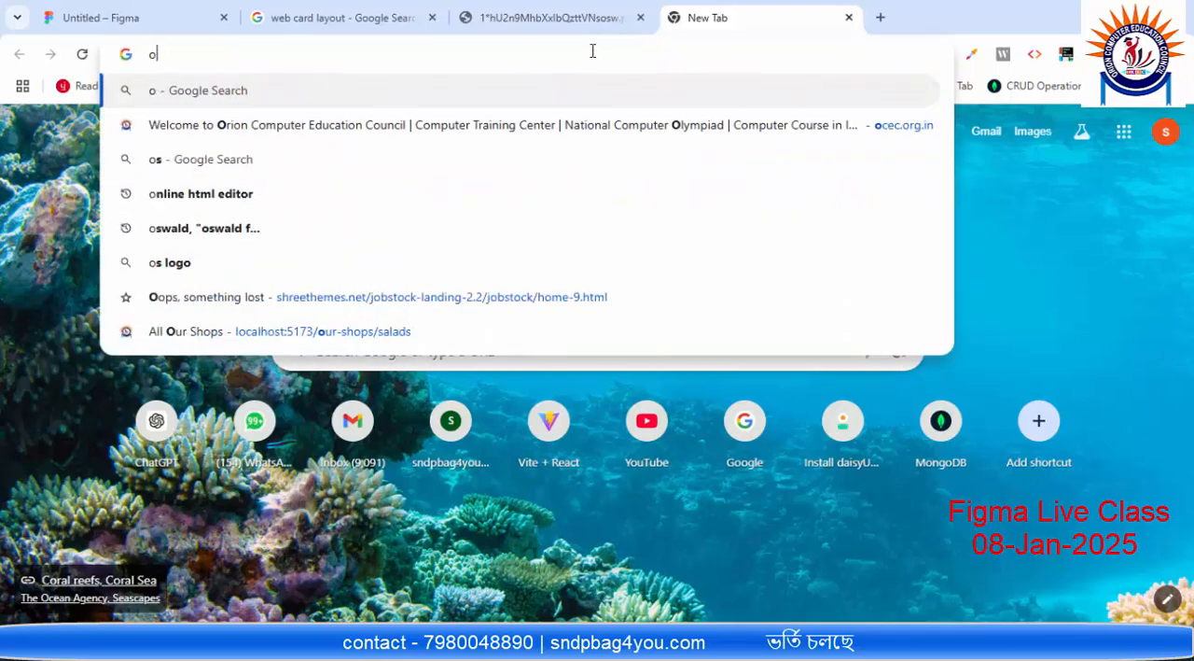
text(ic)
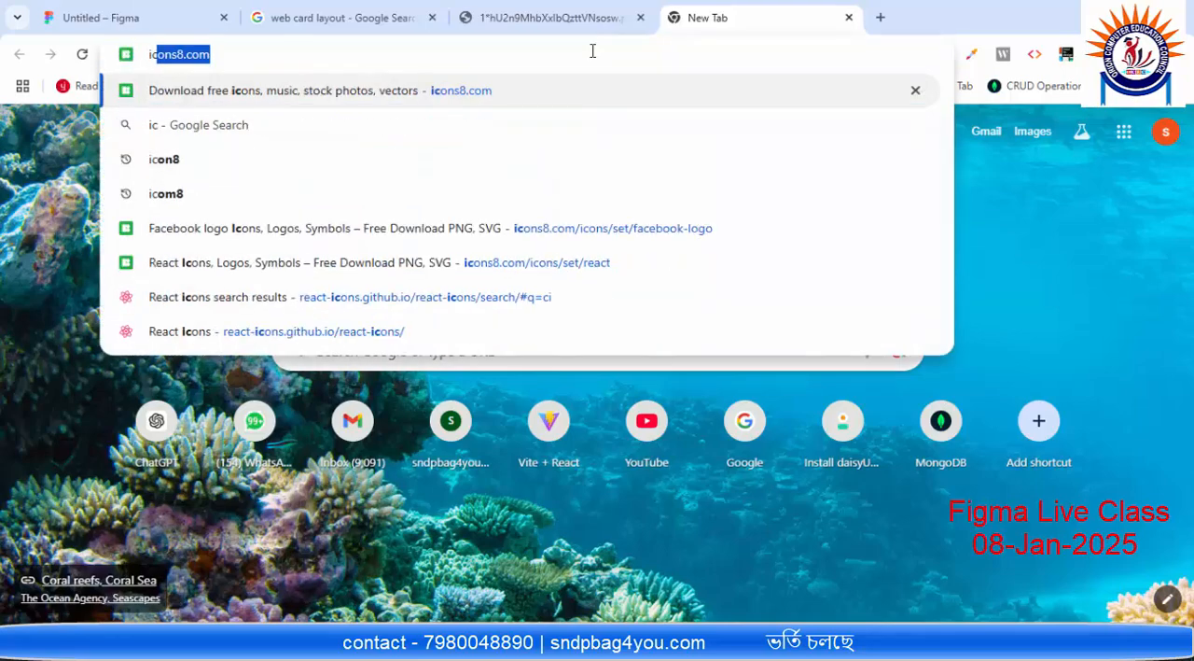
key(Return)
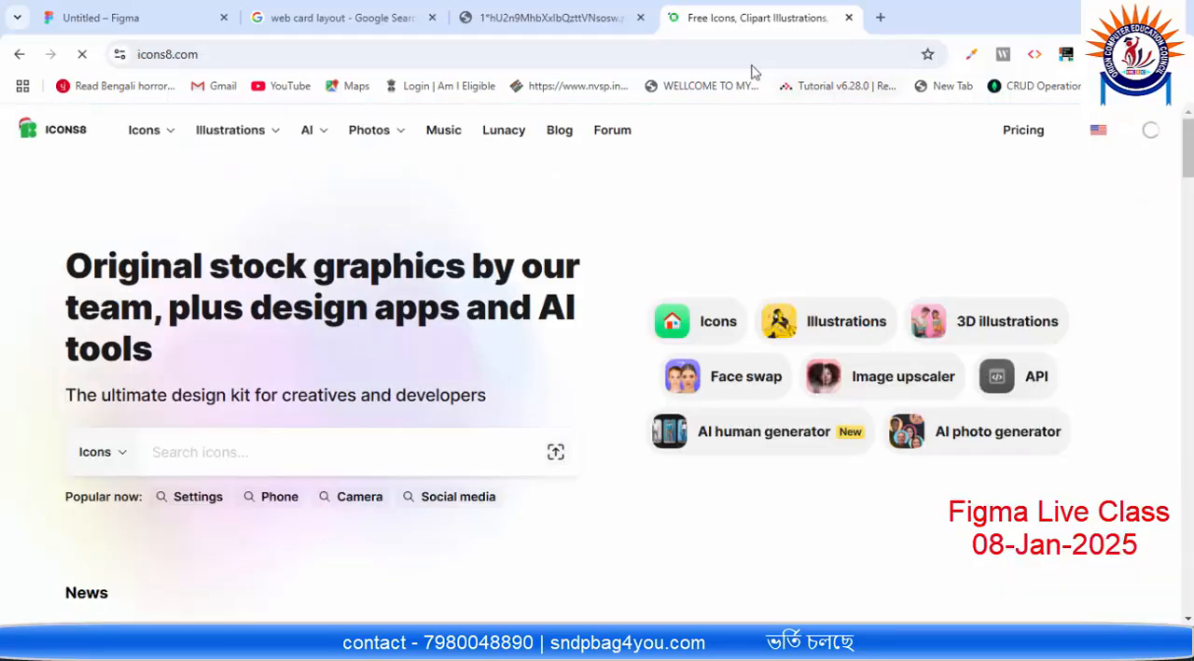
Step: Search the icons for "facebook logo" and open the bold black iOS 17 Filled version
scroll(93, 326, down, 2)
click(164, 280)
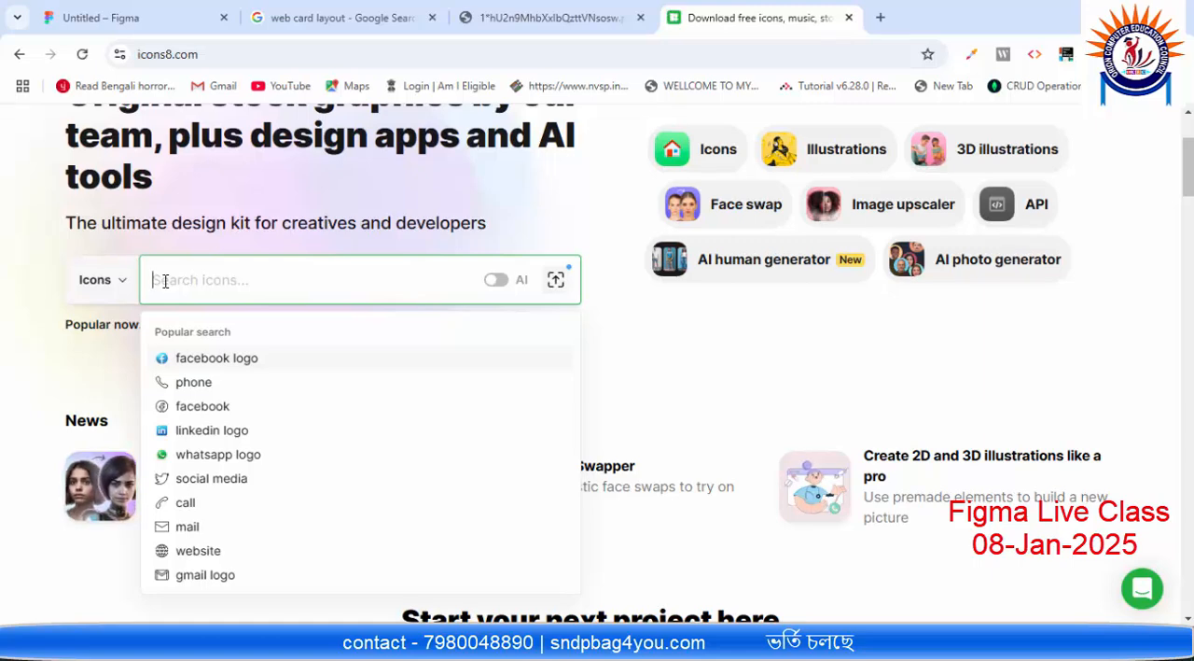
click(207, 357)
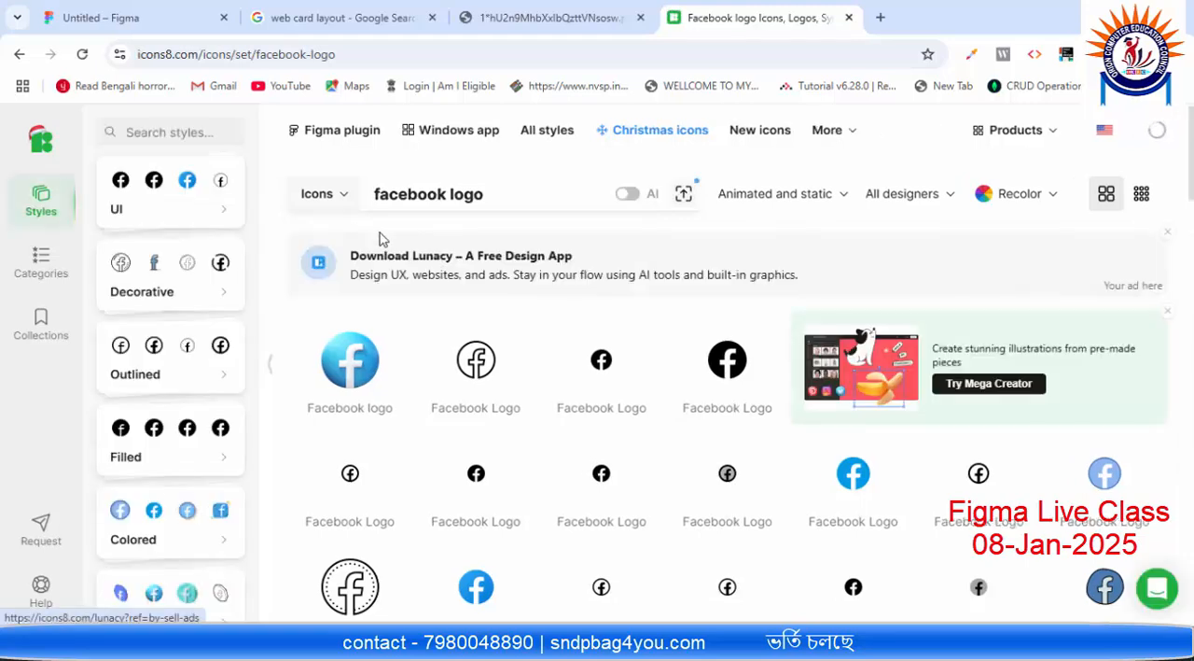
scroll(186, 237, down, 2)
scroll(545, 398, down, 2)
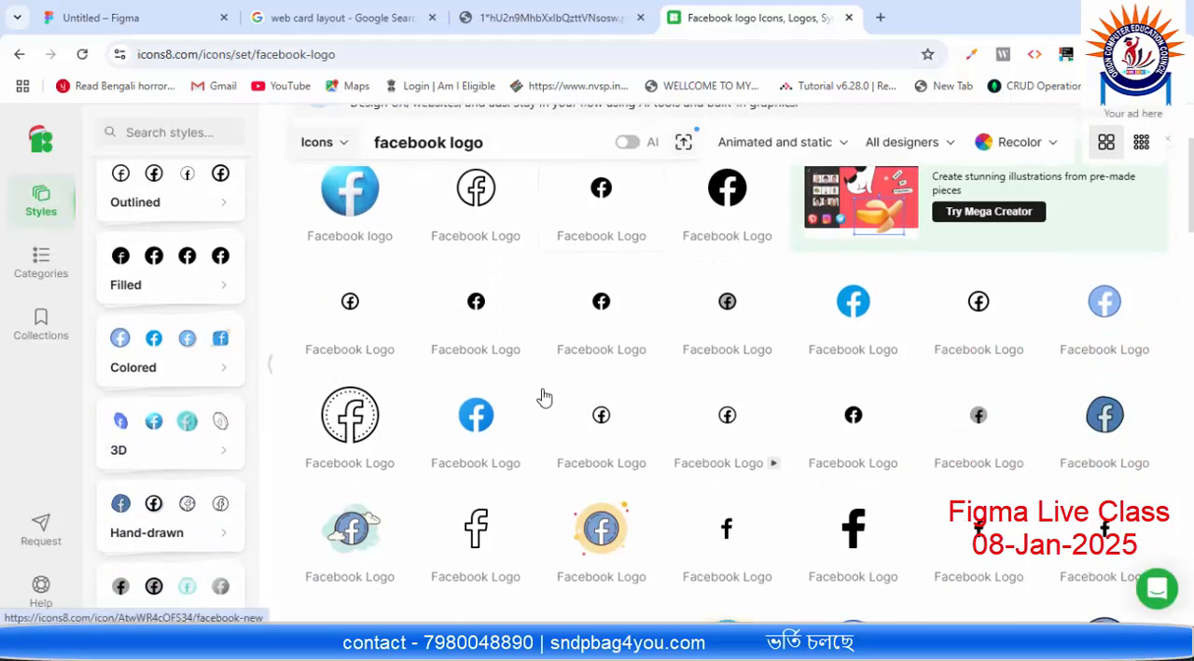
scroll(827, 338, down, 1)
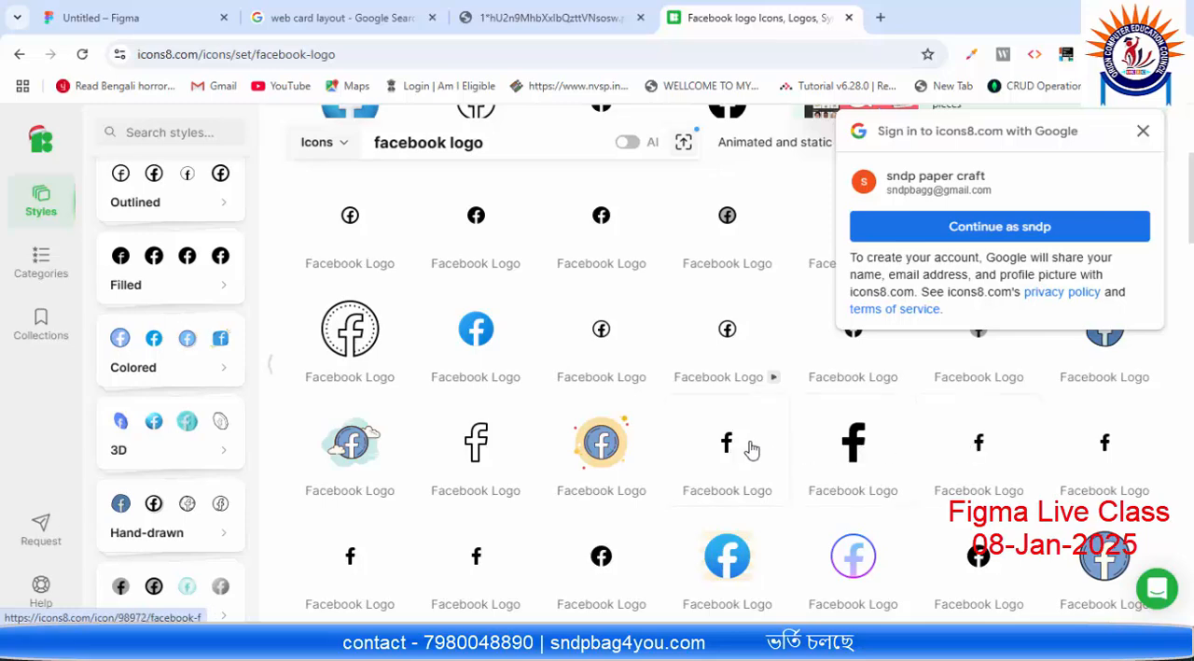
click(856, 446)
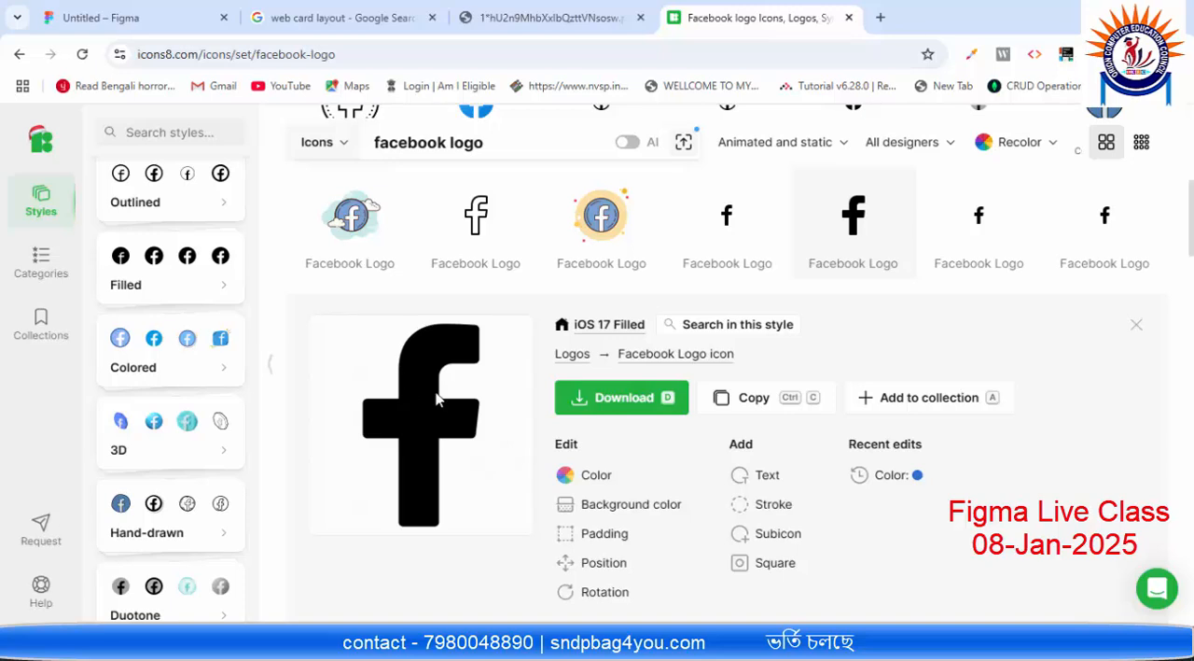
Step: Recolour the Facebook icon to #2F71D4 and apply the colour
click(597, 476)
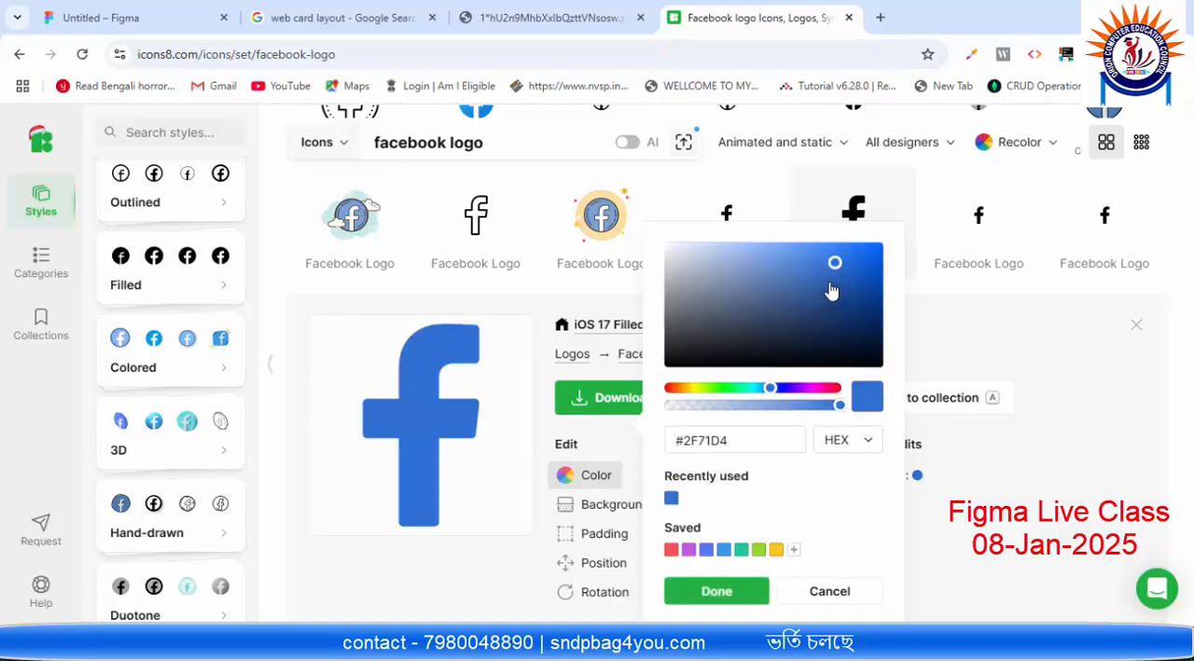
click(936, 306)
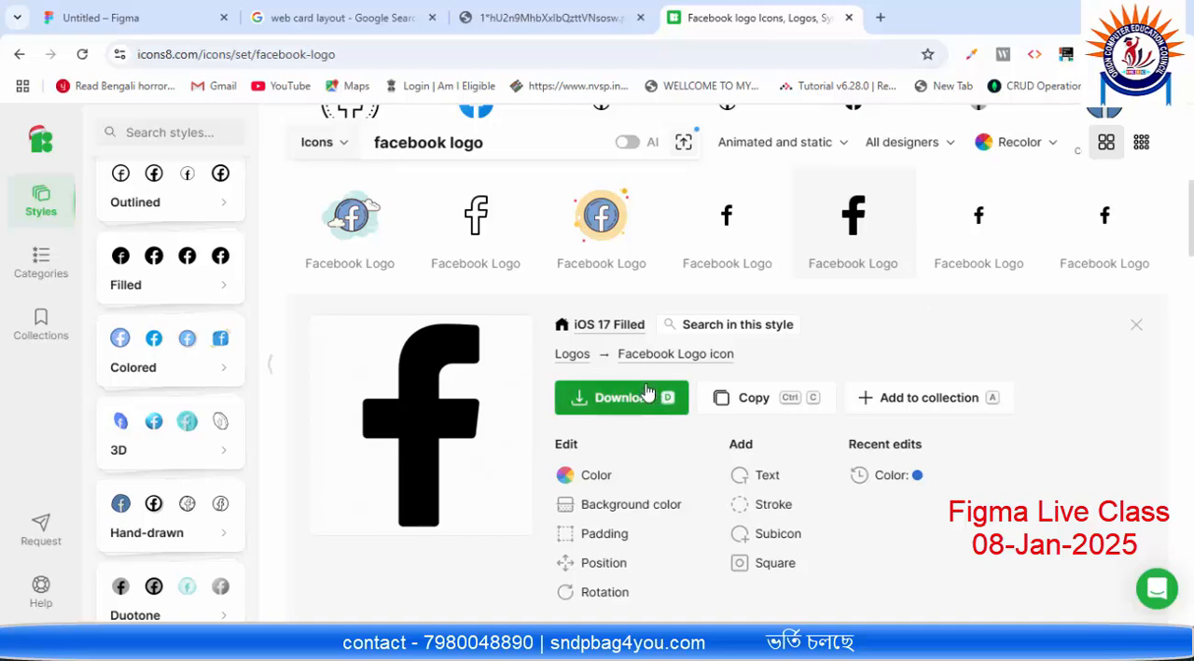
click(597, 478)
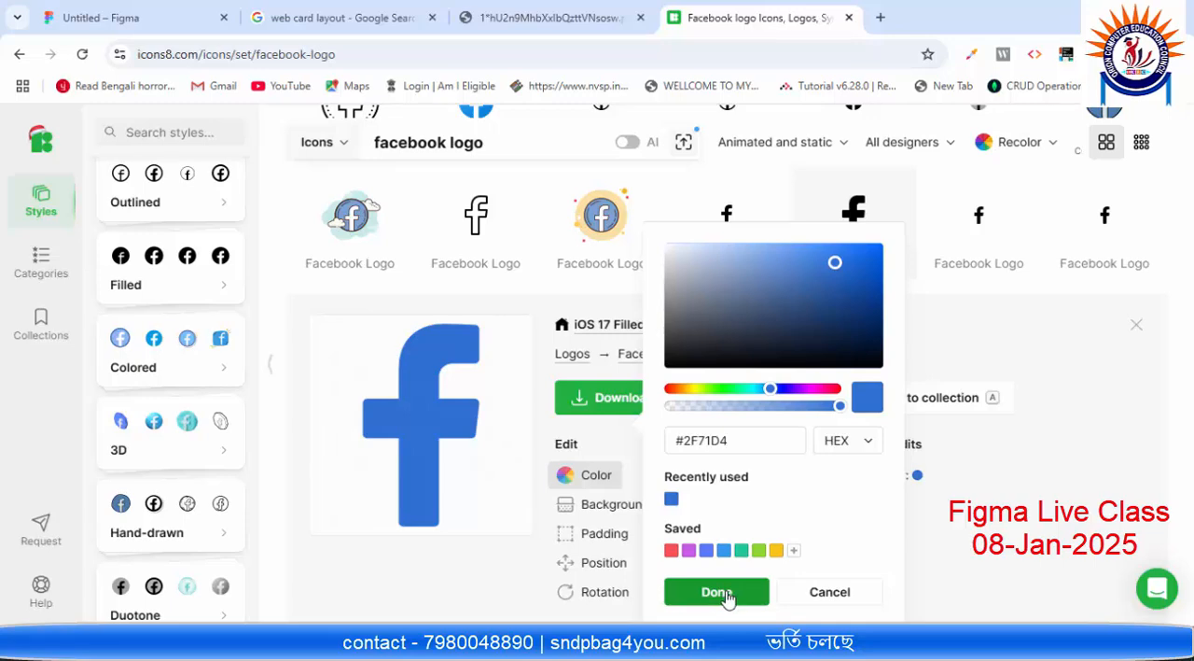
click(750, 439)
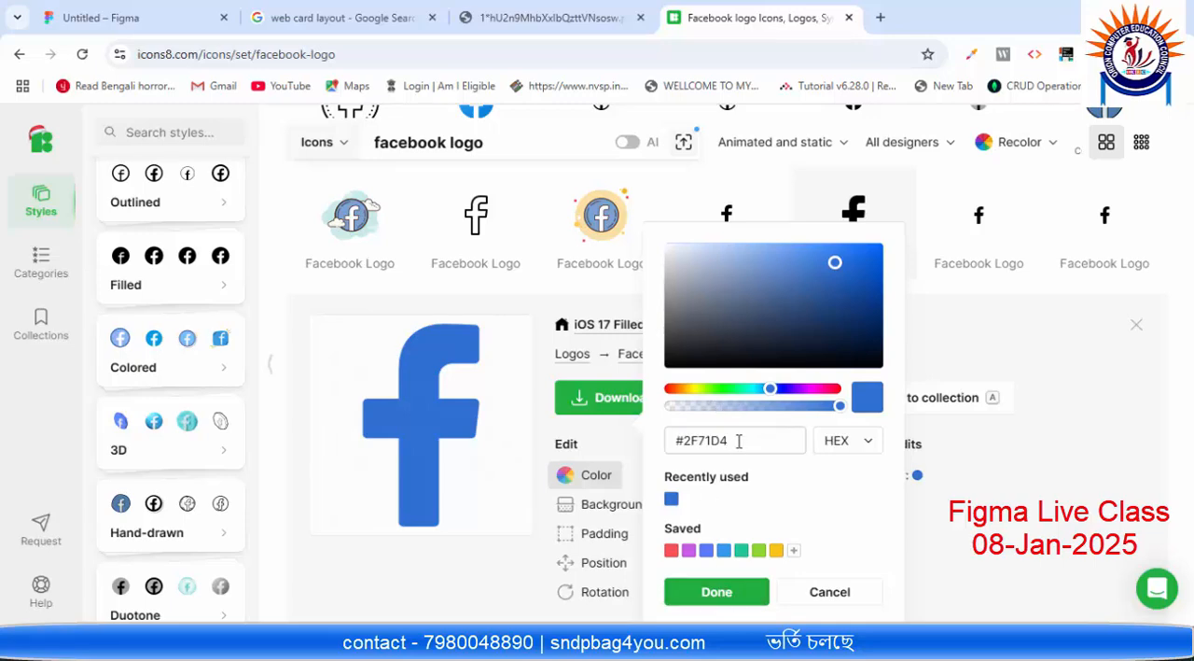
drag(736, 439, 695, 441)
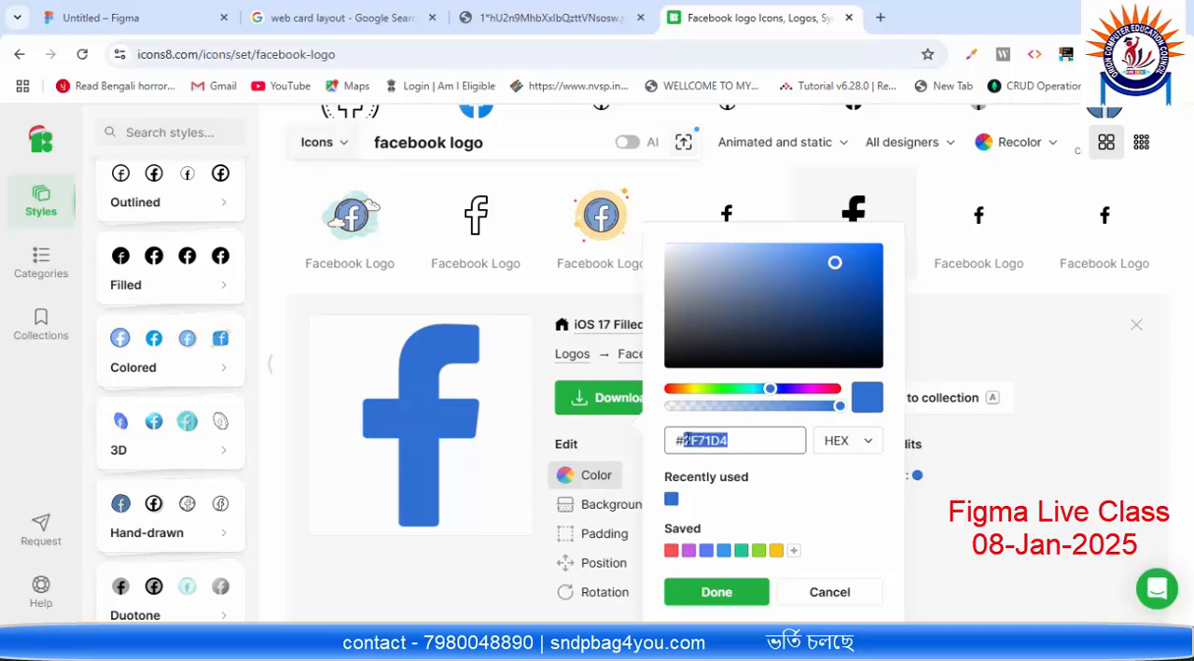
drag(688, 439, 681, 440)
drag(753, 438, 668, 439)
click(716, 590)
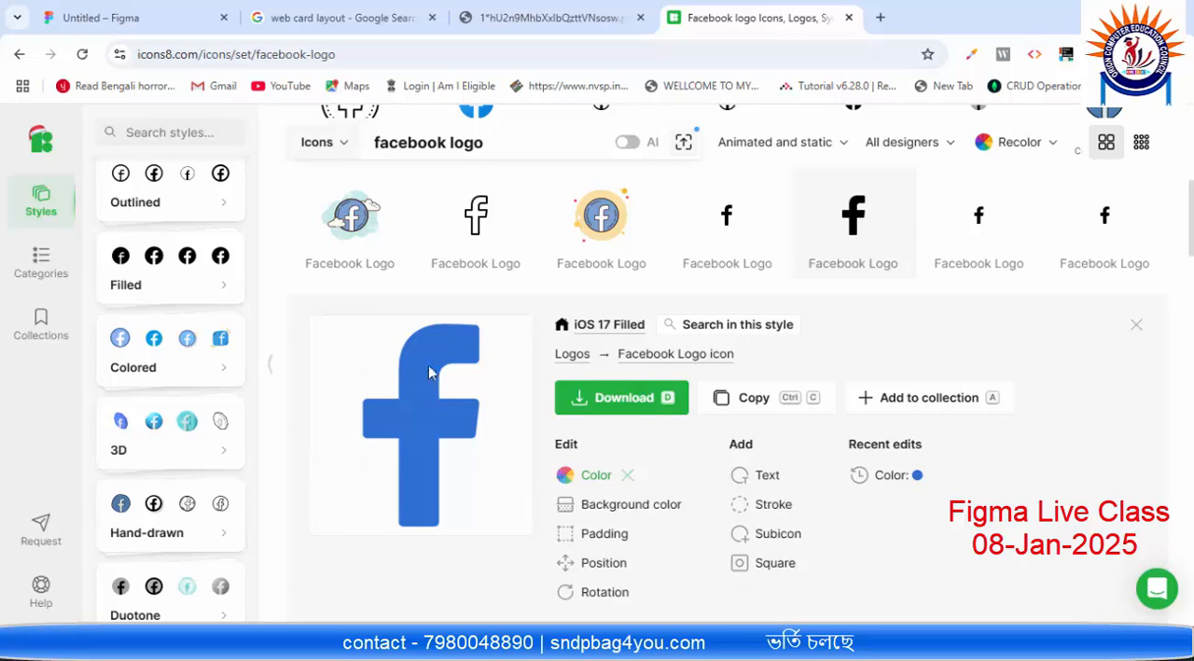
Step: Check the first white square's dimensions in Figma, then return to Icons8 and close the icon's download options
click(623, 416)
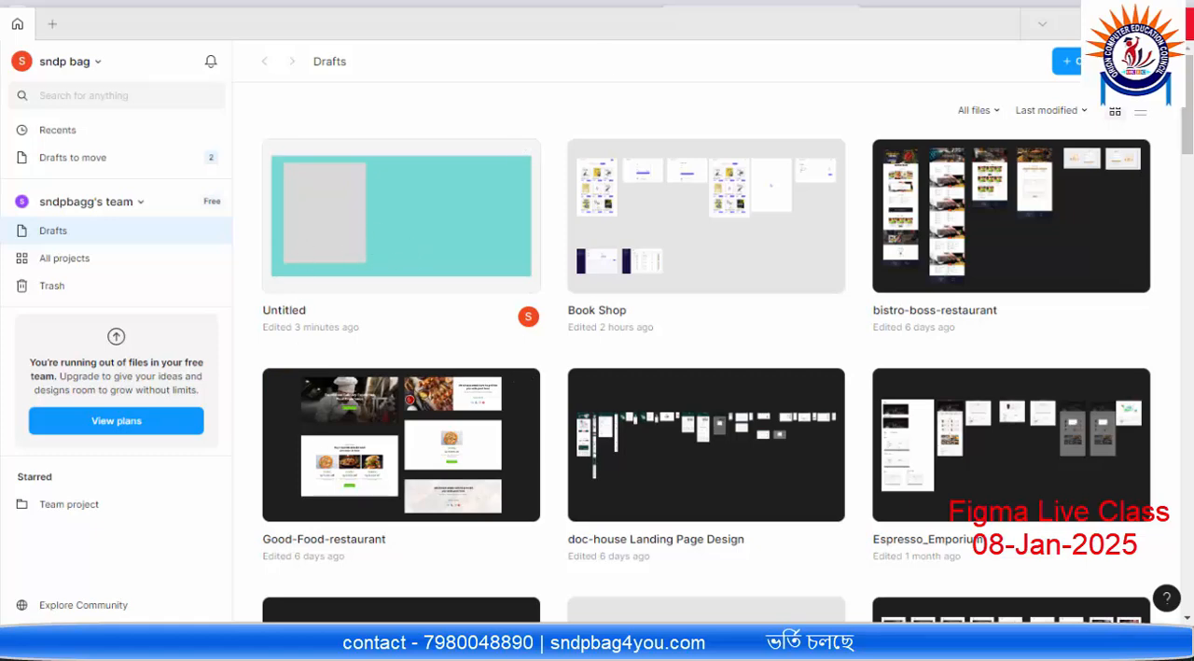
click(1177, 23)
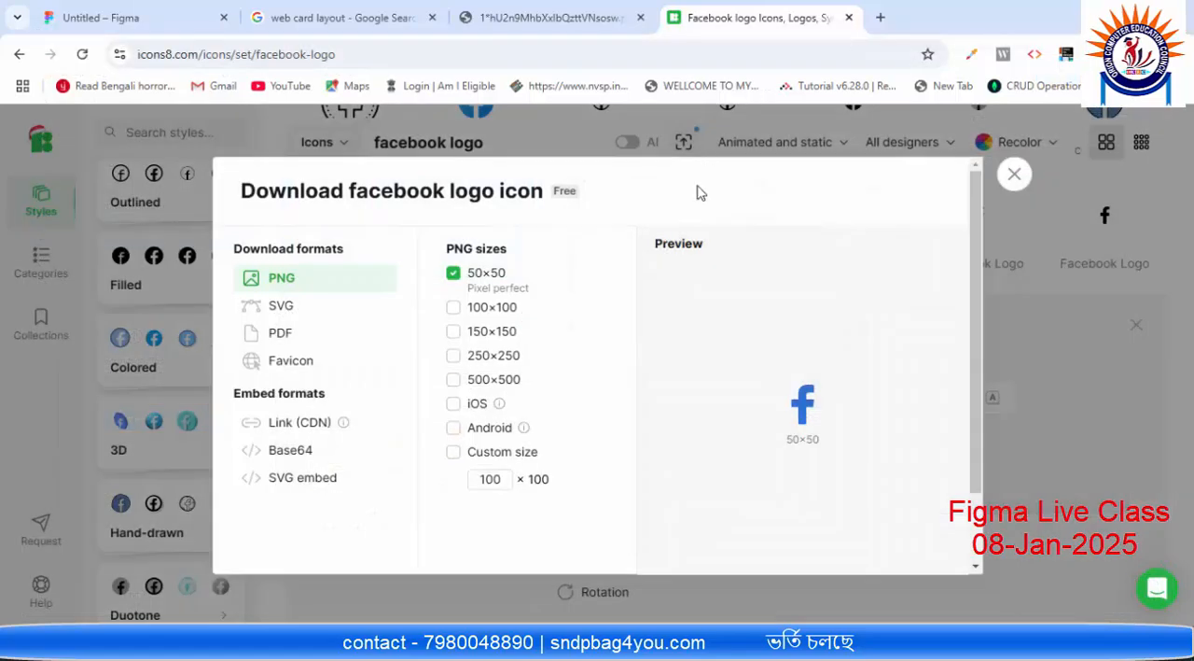
click(512, 645)
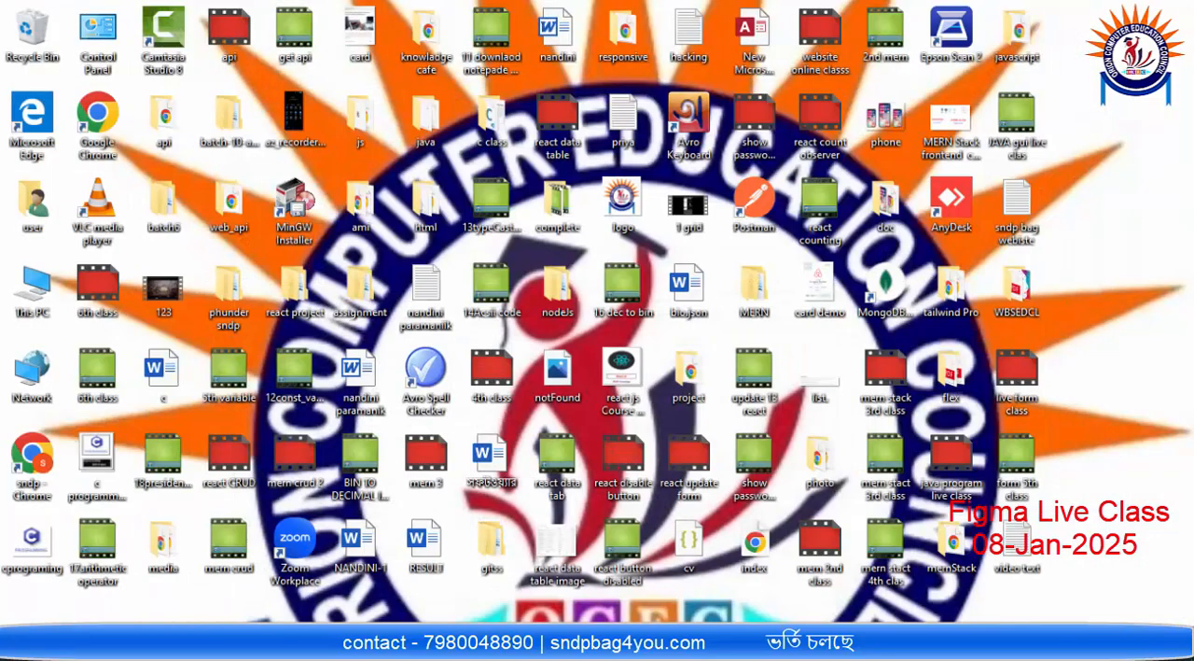
click(511, 646)
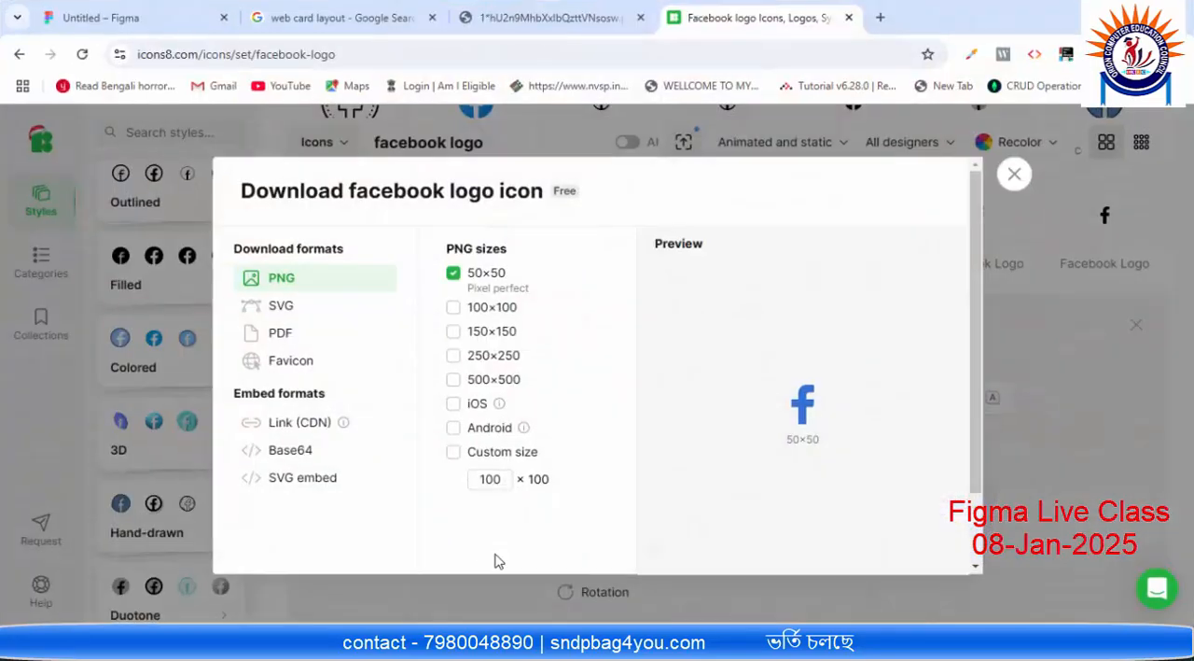
click(121, 17)
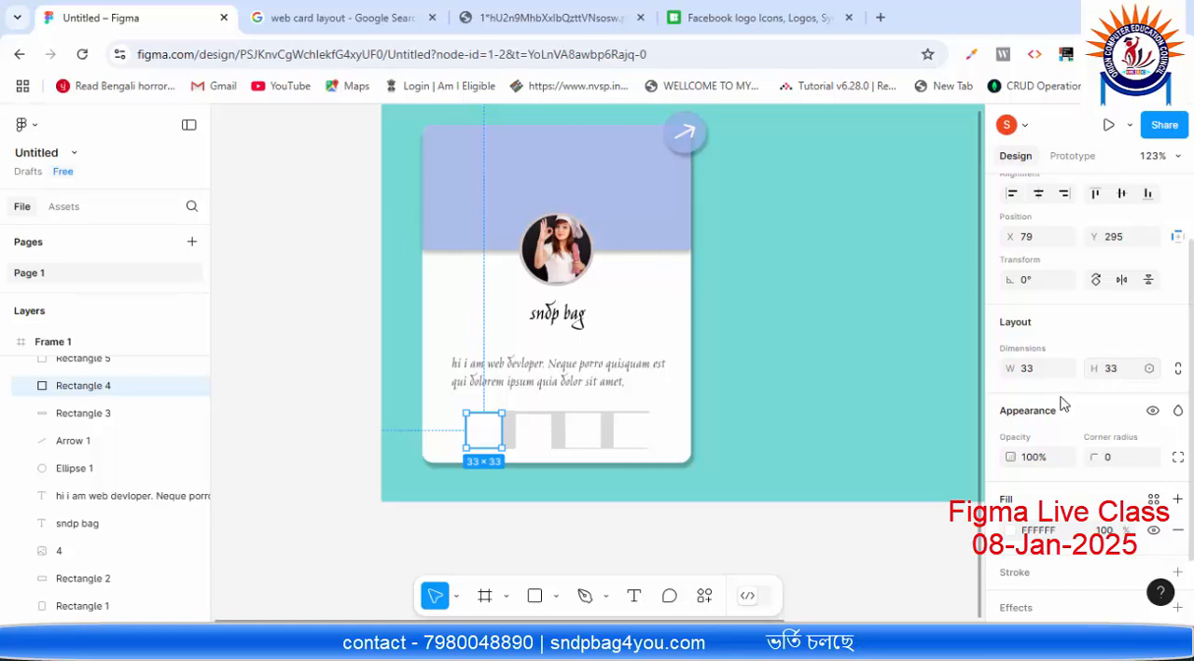
click(714, 17)
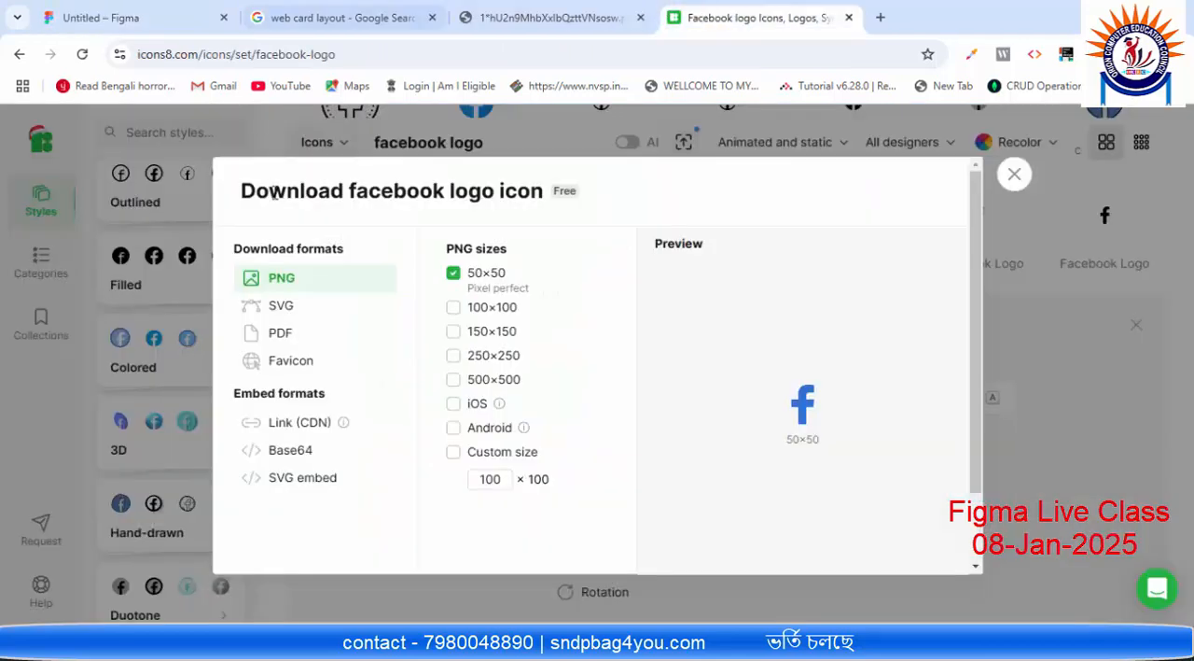
click(1013, 175)
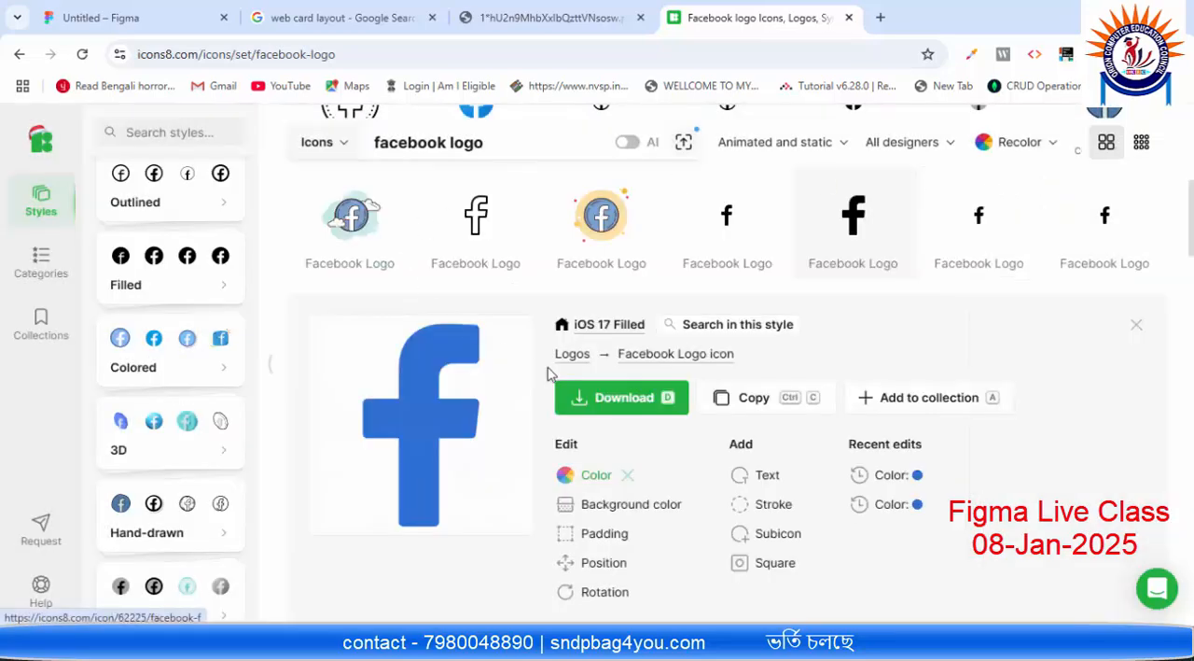
Step: Download the blue Facebook icon as a PNG at a custom size of 30 × 30 only, without the 50×50 size
click(634, 404)
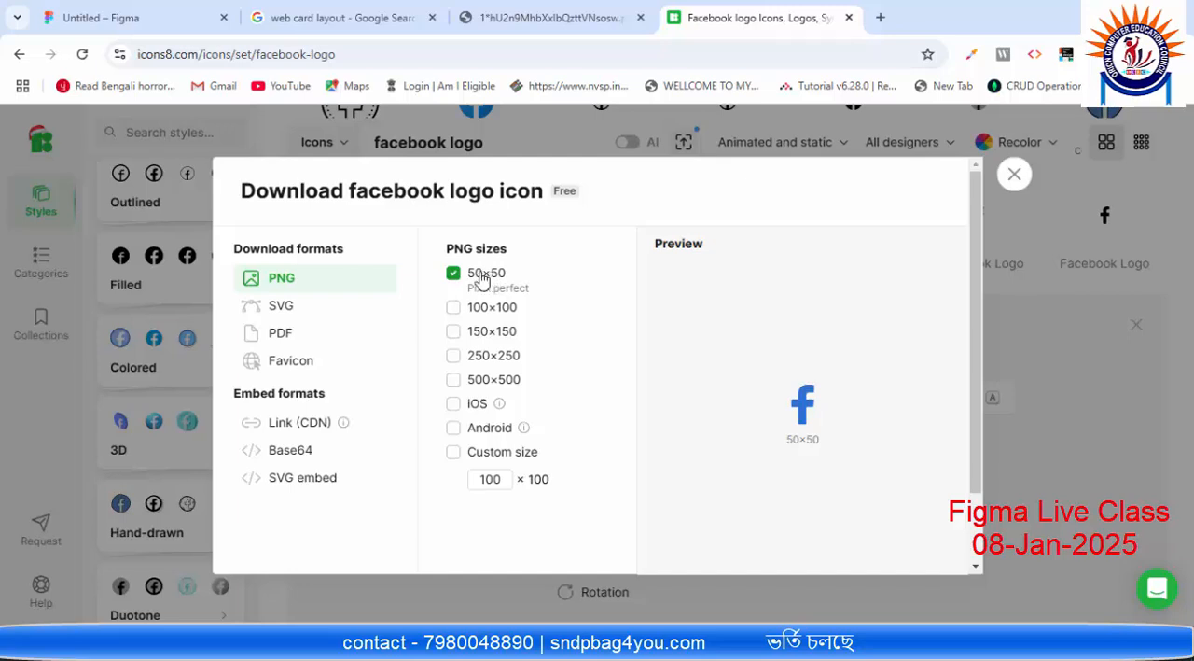
click(501, 478)
drag(507, 478, 459, 482)
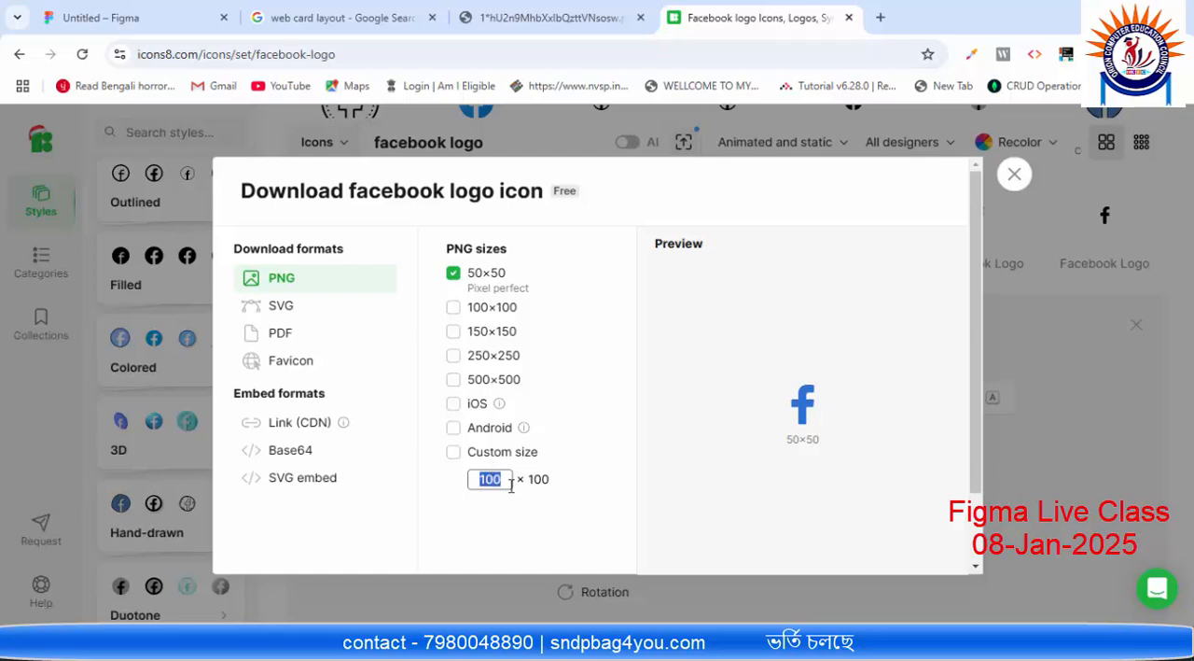
text(30)
click(604, 462)
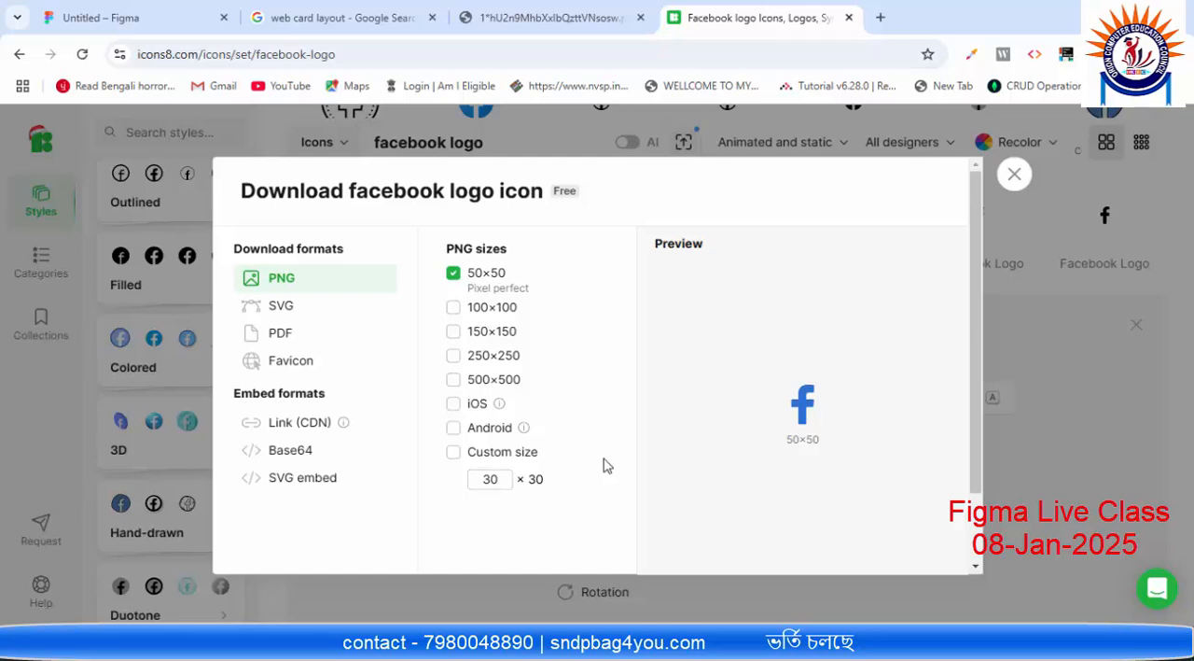
click(453, 272)
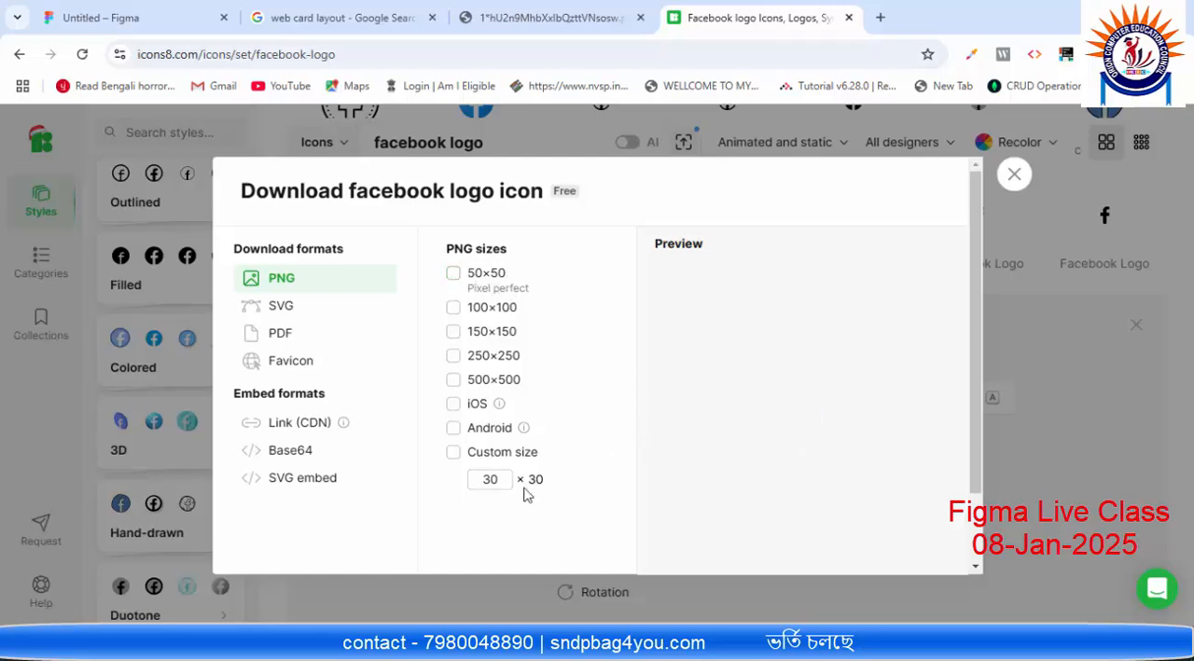
click(453, 453)
scroll(416, 454, down, 1)
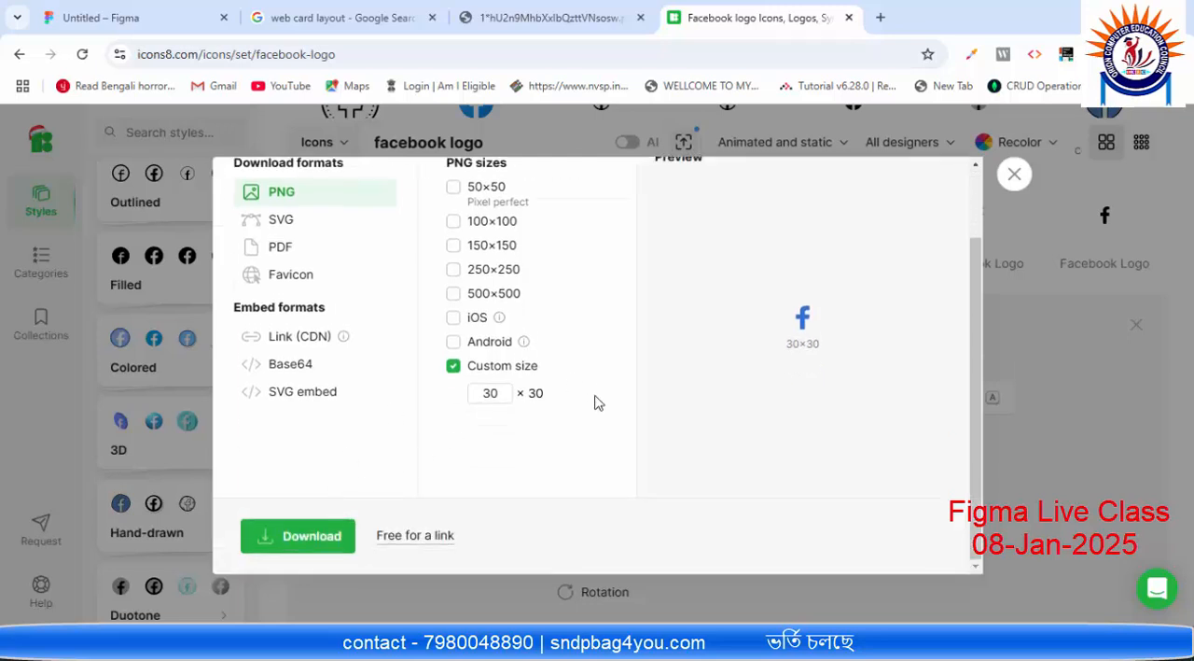
click(314, 539)
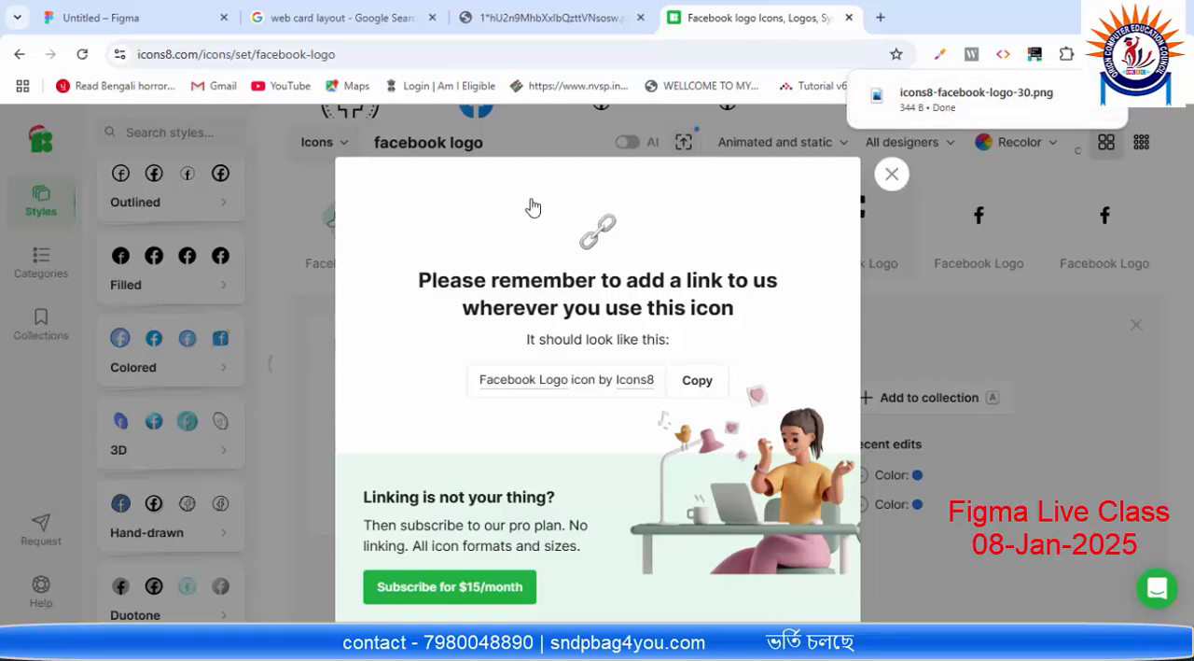
Step: Switch to Figma and place the downloaded icons8-facebook-logo-30 image in the card's first white square
click(140, 15)
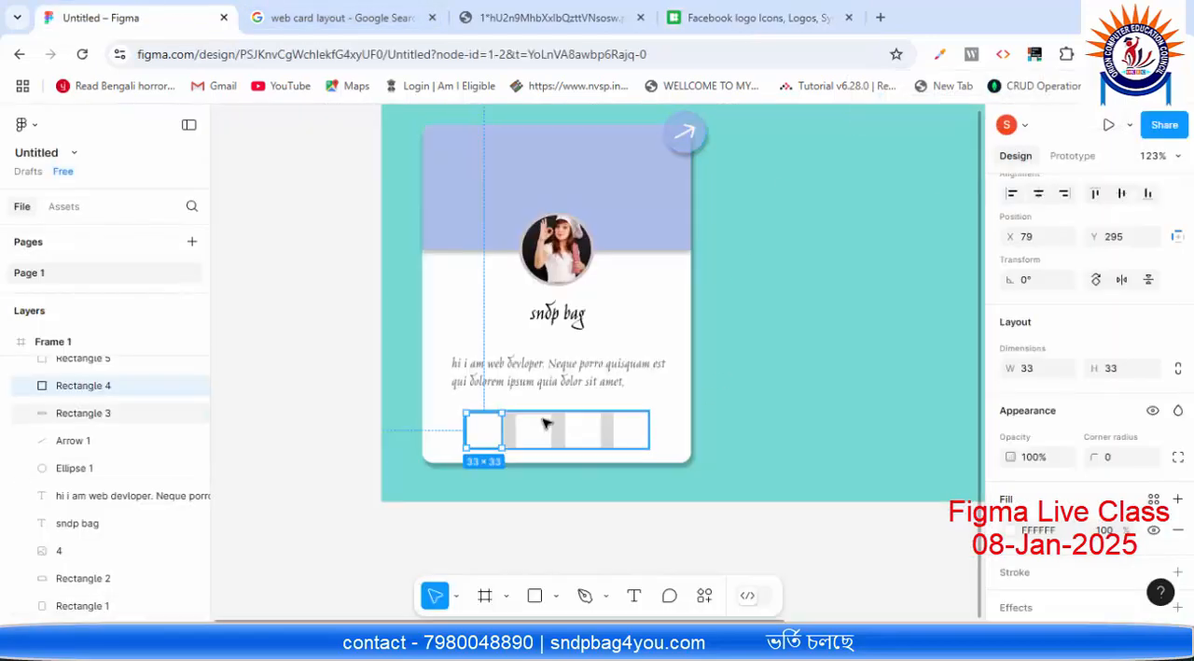
click(556, 597)
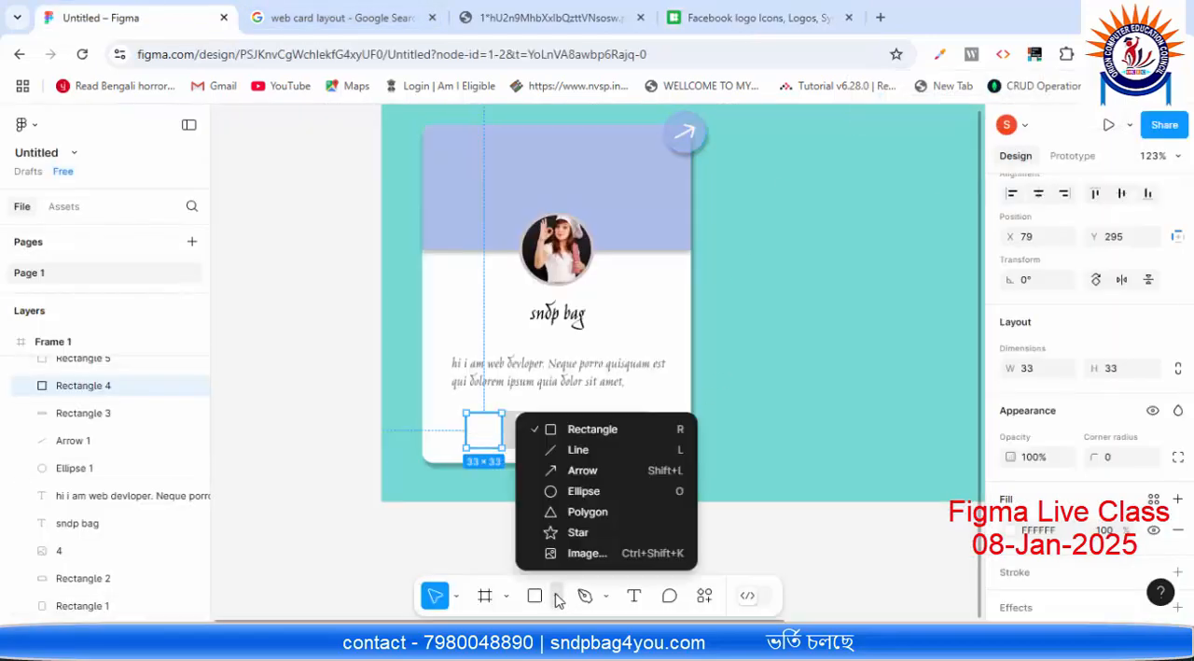
click(576, 556)
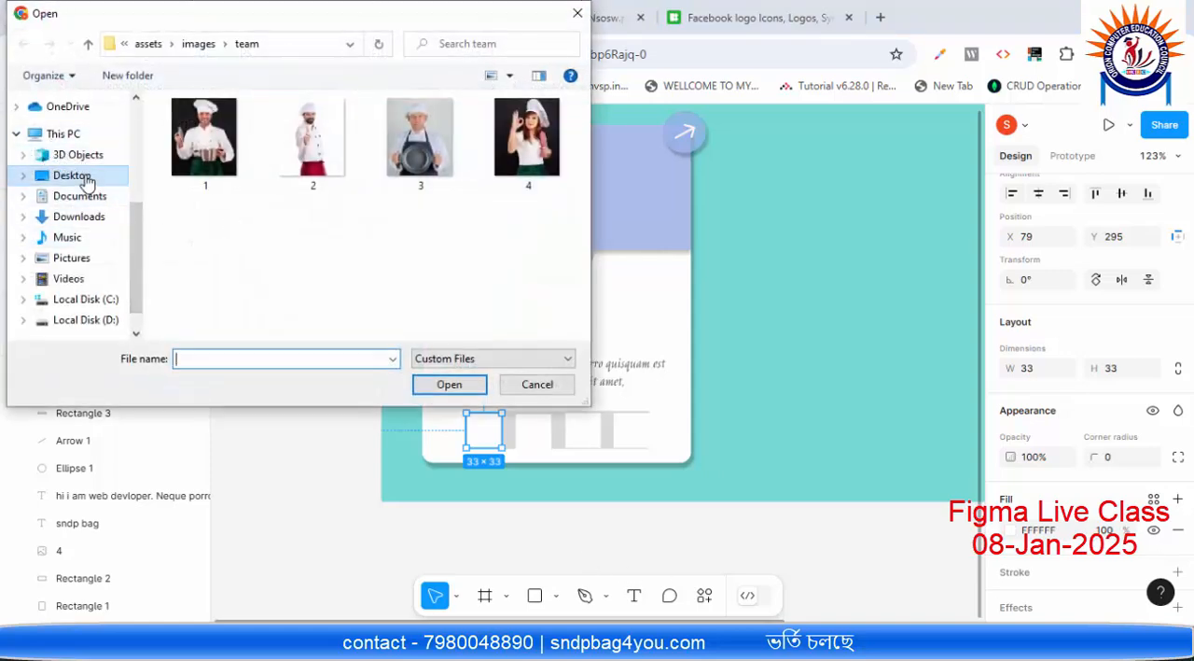
click(82, 220)
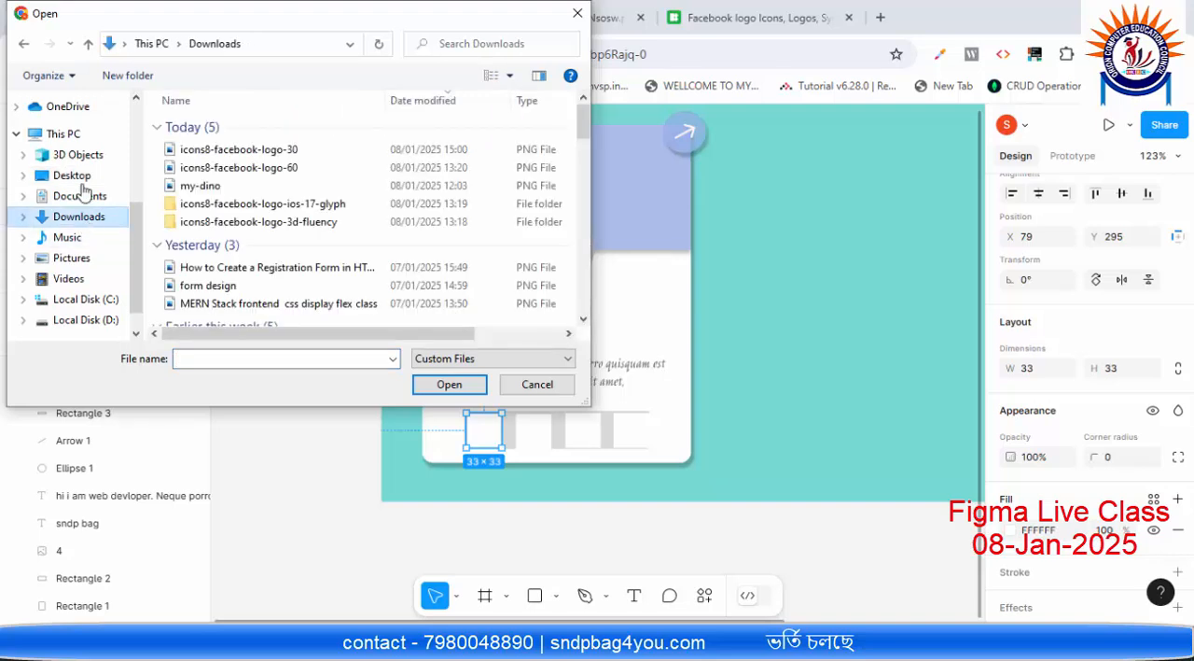
click(287, 152)
double_click(261, 152)
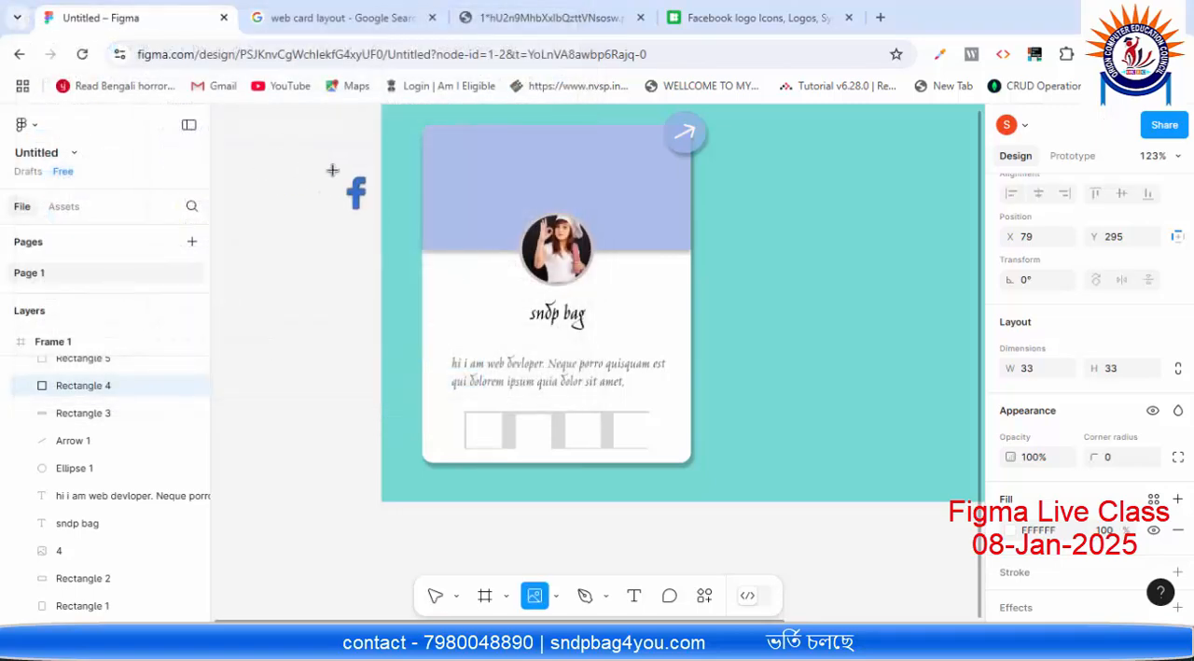
click(479, 428)
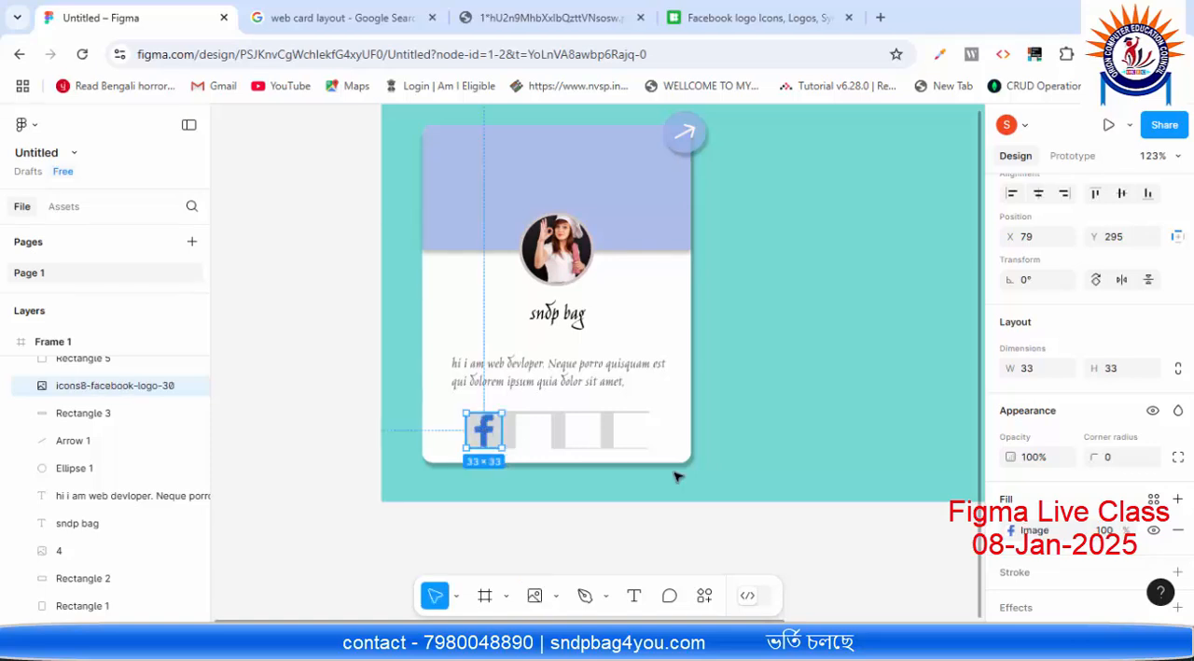
click(767, 451)
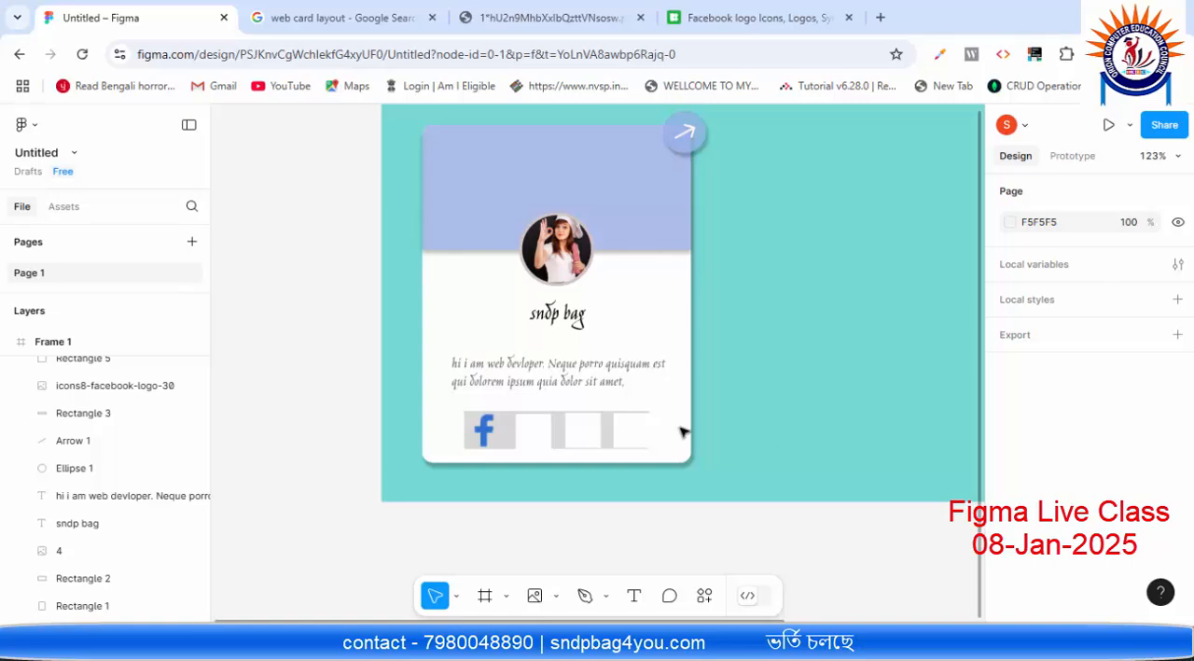
Step: Set the fill of the grey bar behind the card's icon squares to white, FFFFFF
click(502, 438)
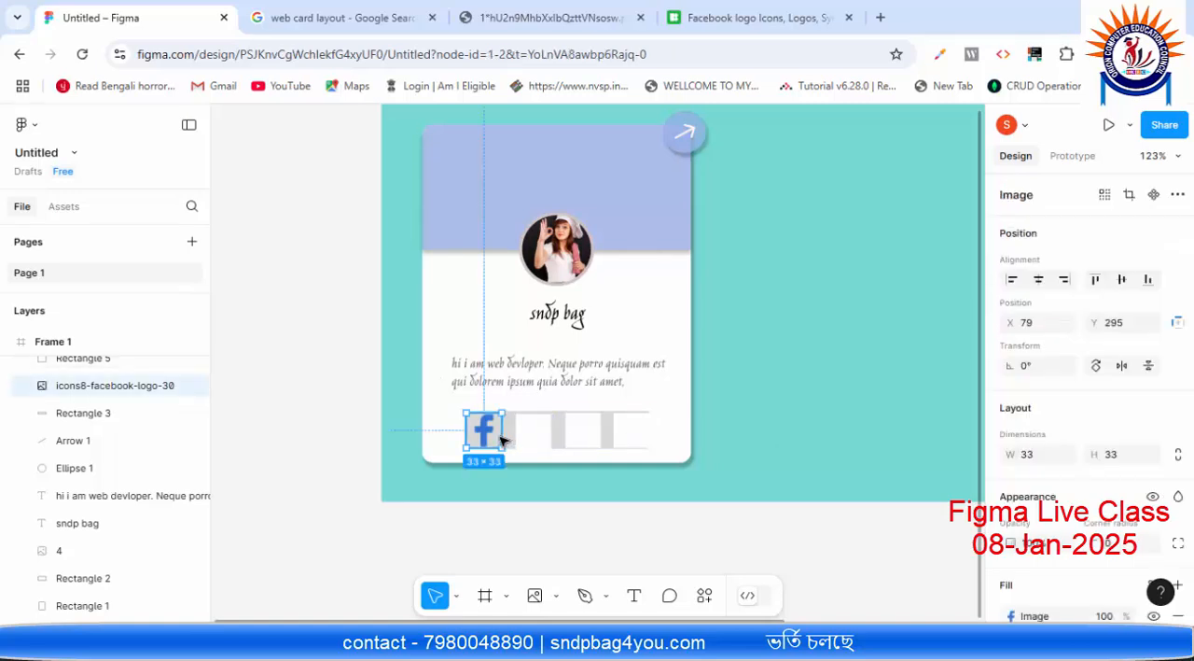
scroll(1054, 536, down, 3)
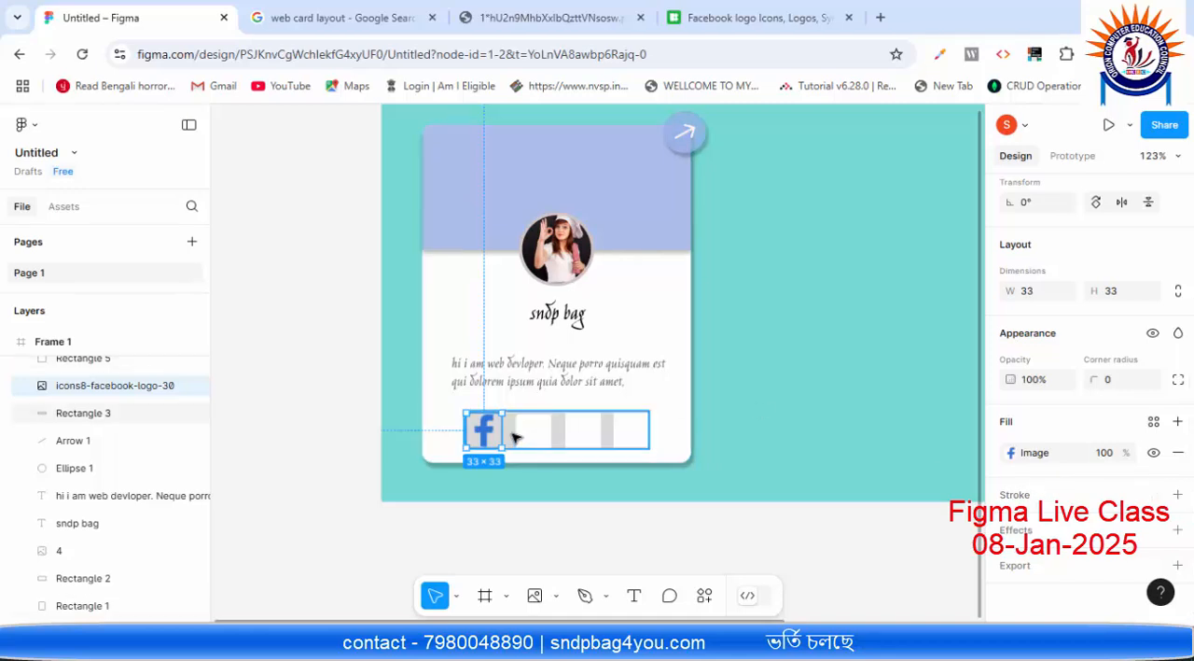
click(518, 437)
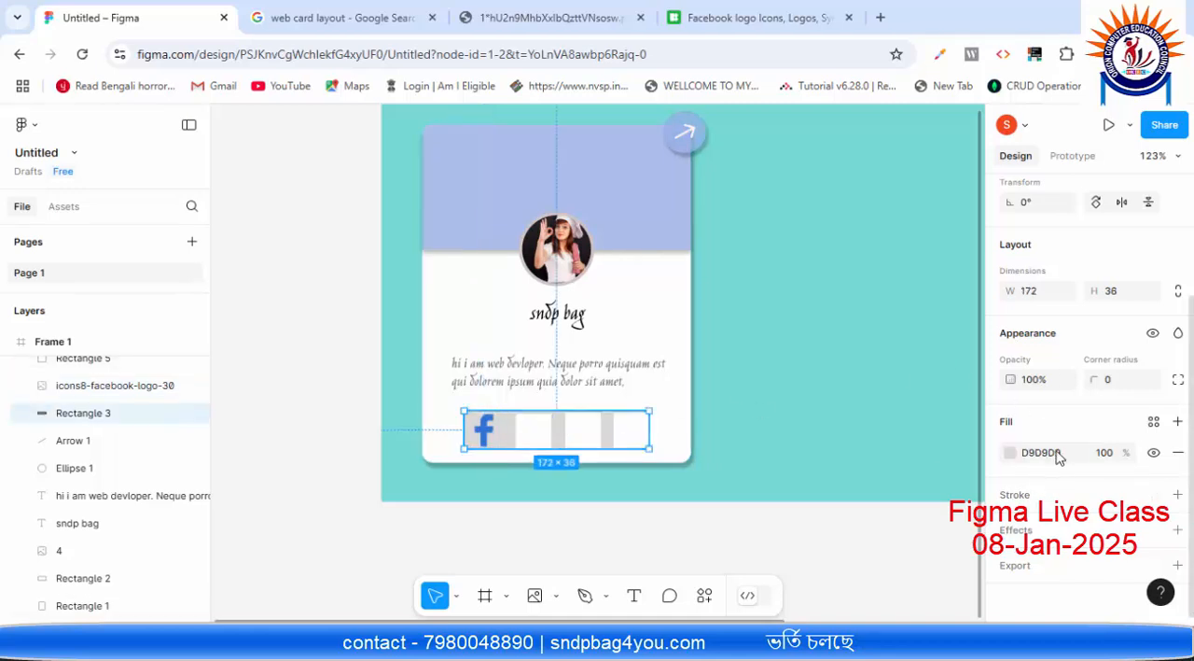
click(1011, 453)
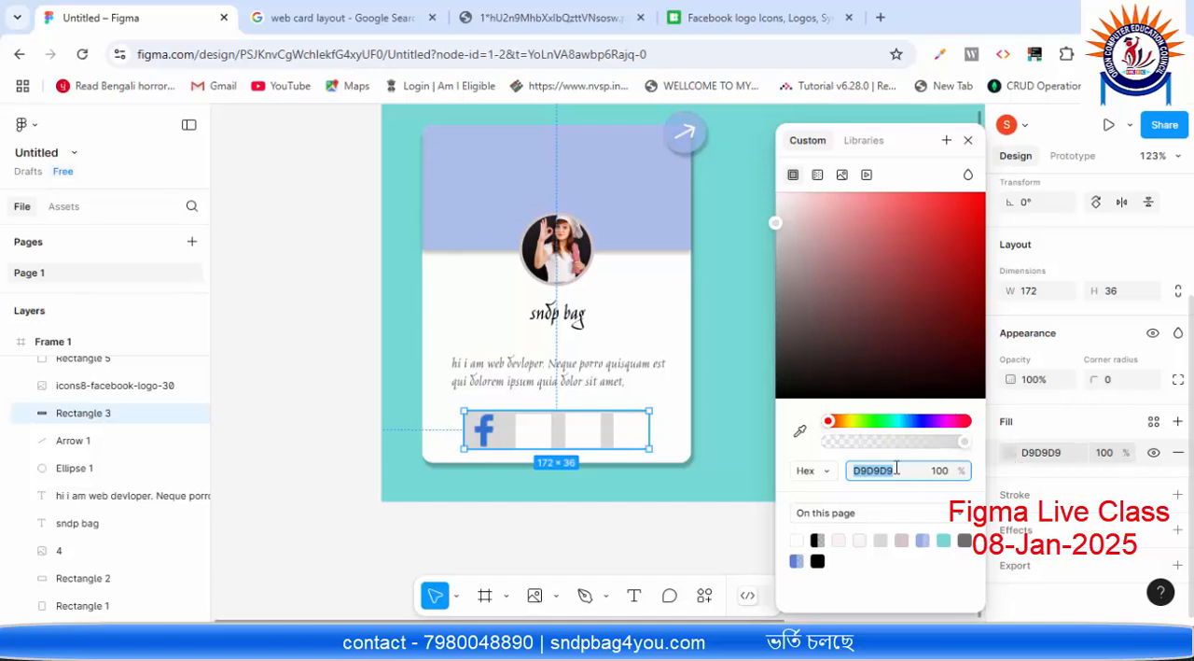
click(1062, 453)
text(ffffff)
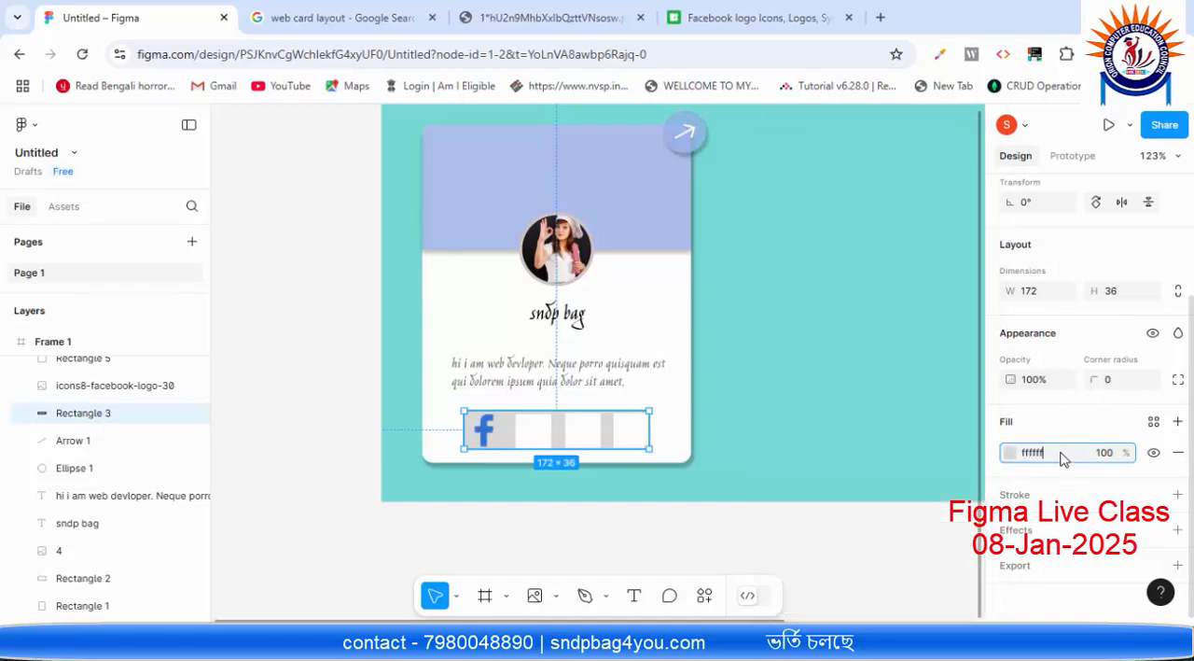
key(Return)
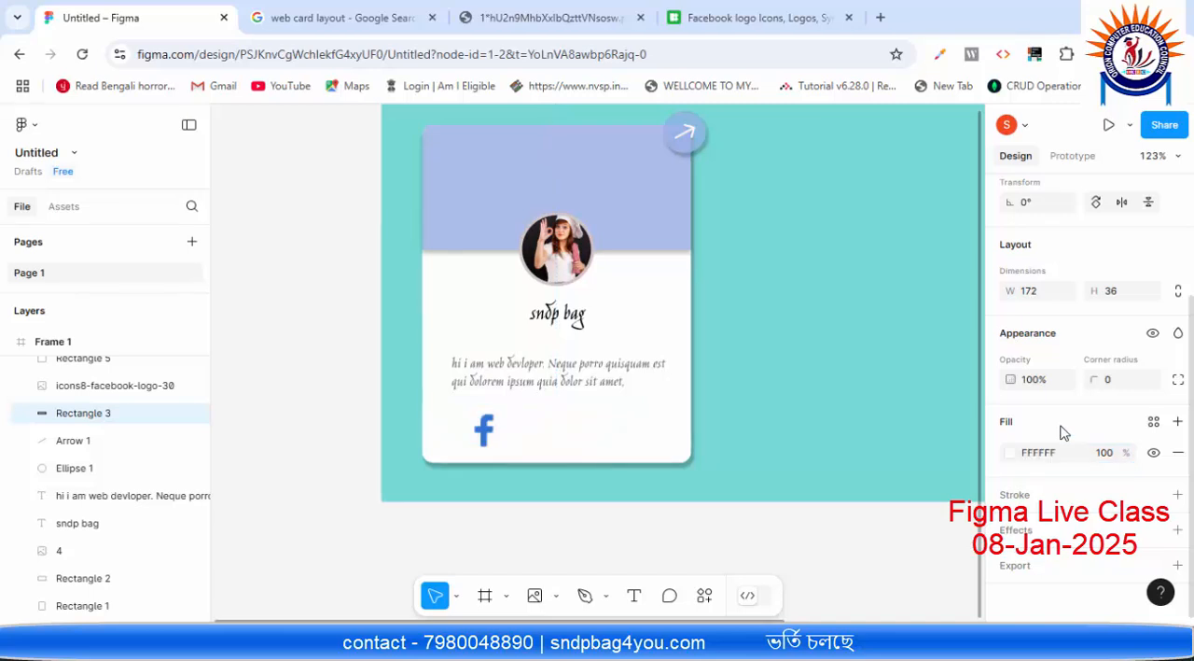
click(676, 407)
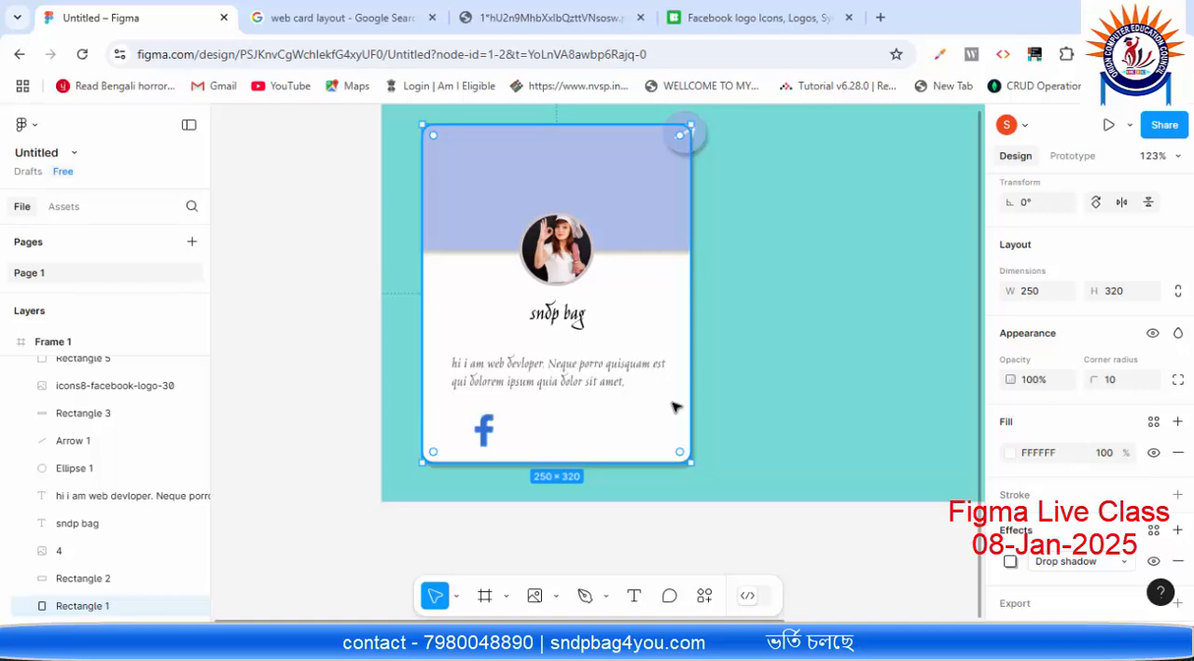
Step: Select the second icon square on the card, then return to Icons8 and close the link attribution dialog
click(532, 432)
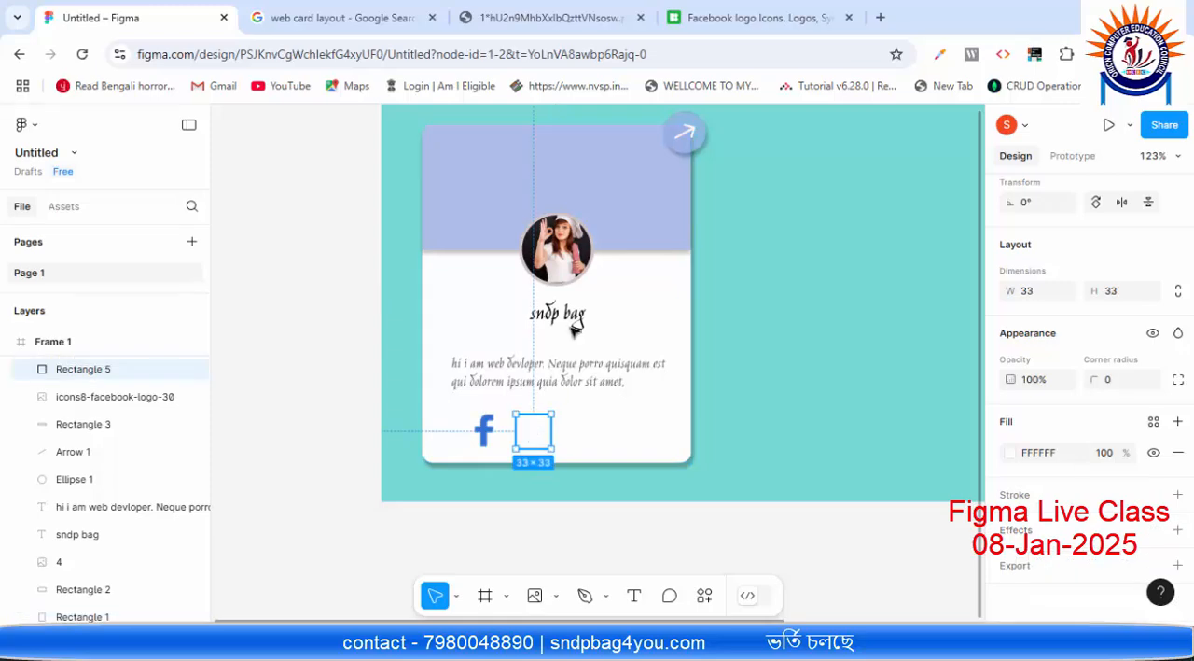
click(727, 7)
click(891, 173)
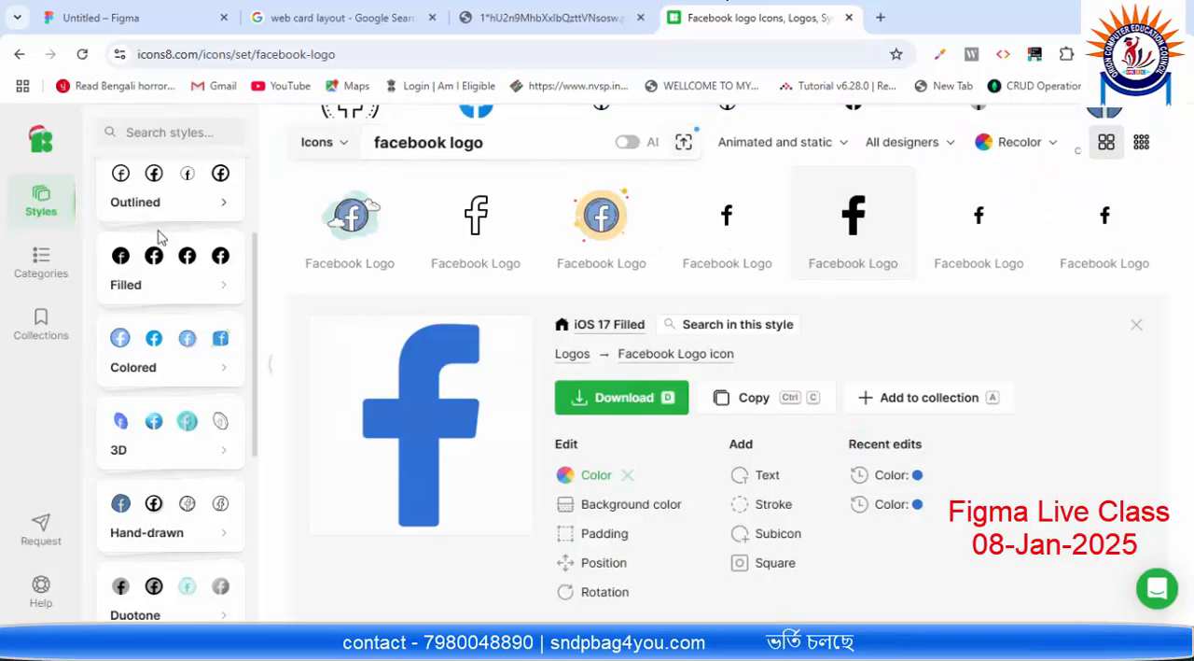
scroll(159, 236, up, 2)
click(183, 132)
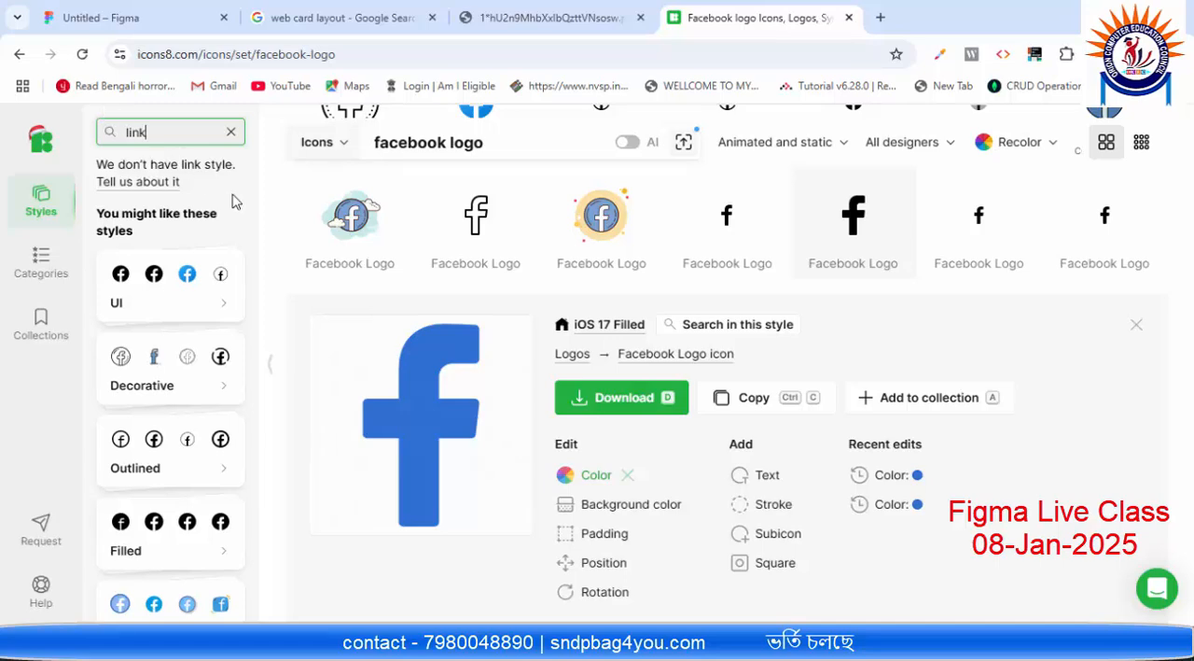
scroll(601, 224, up, 3)
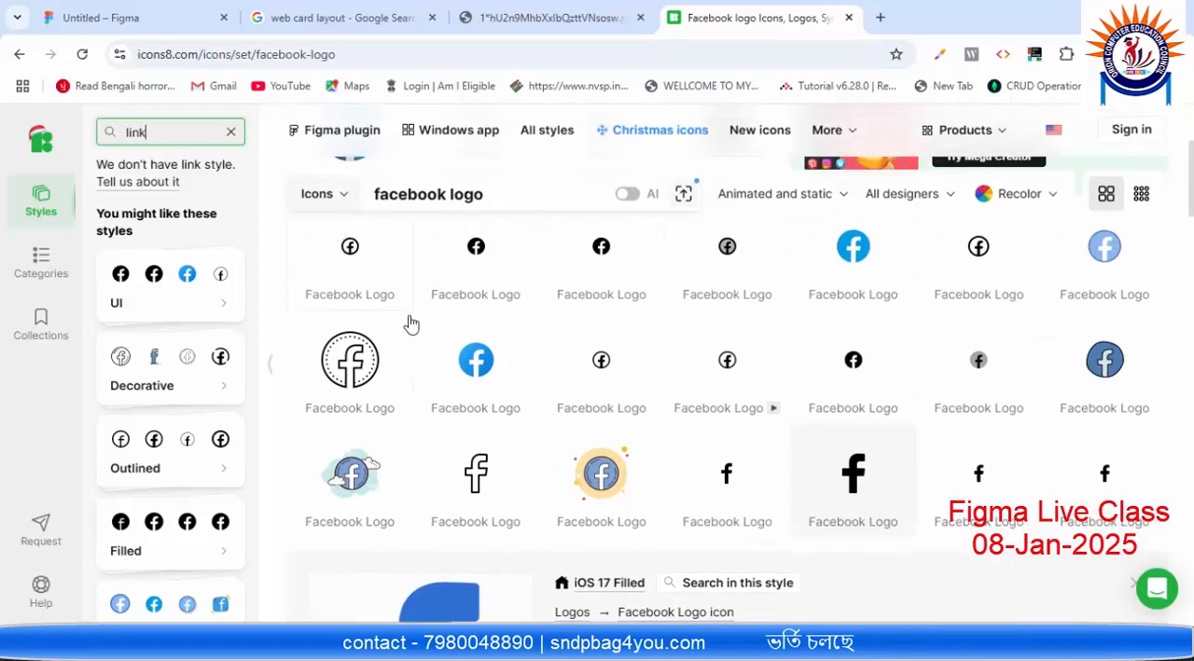
scroll(412, 324, down, 5)
scroll(525, 365, up, 6)
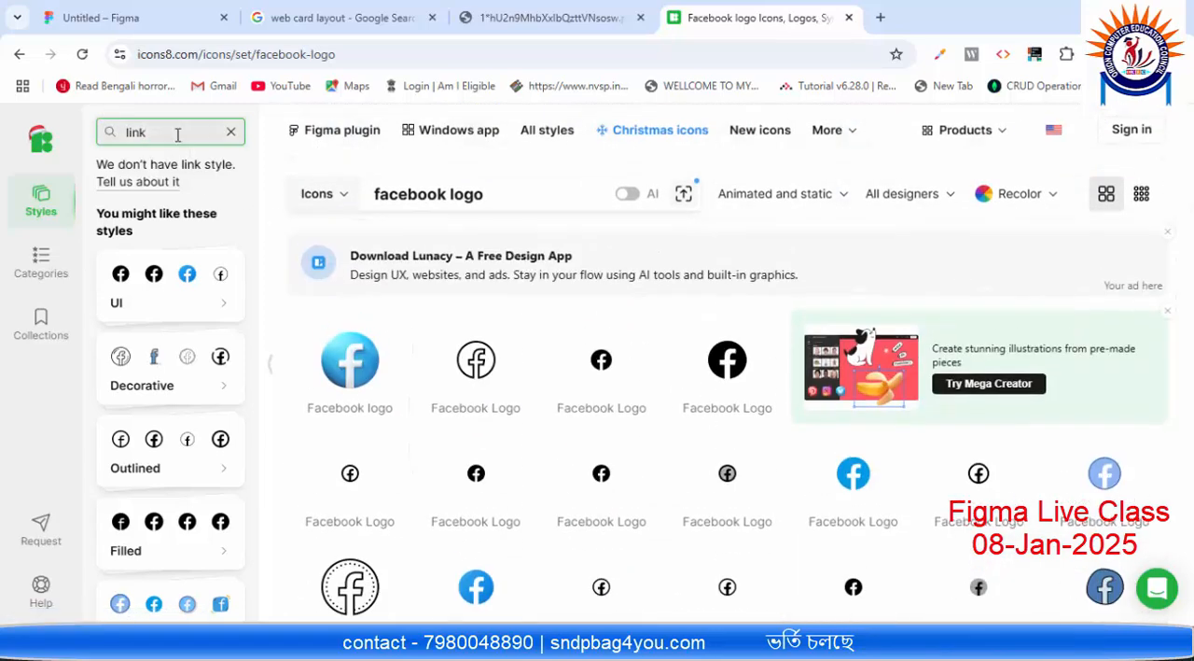
click(231, 132)
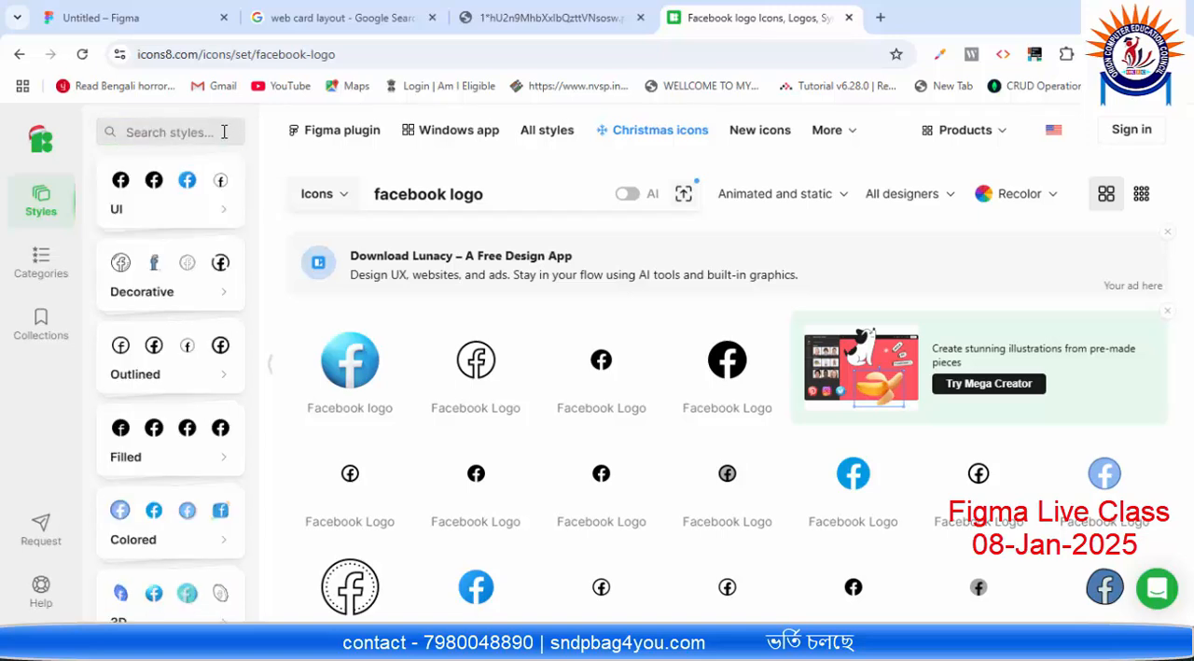
click(221, 132)
text(twi)
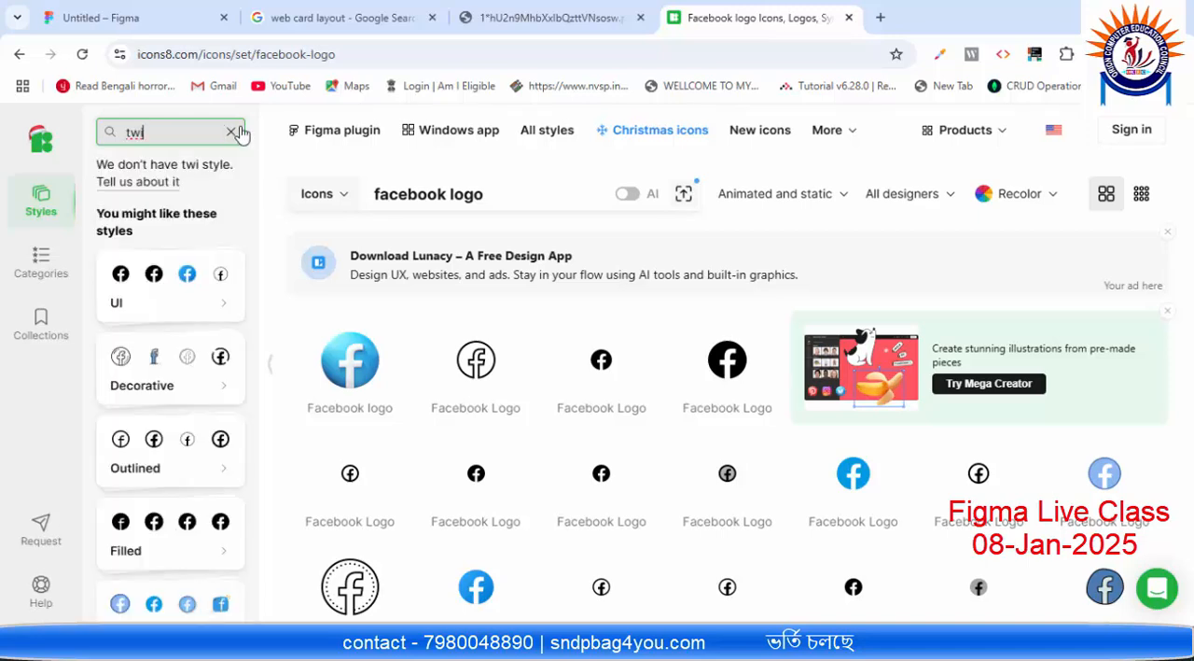
click(231, 131)
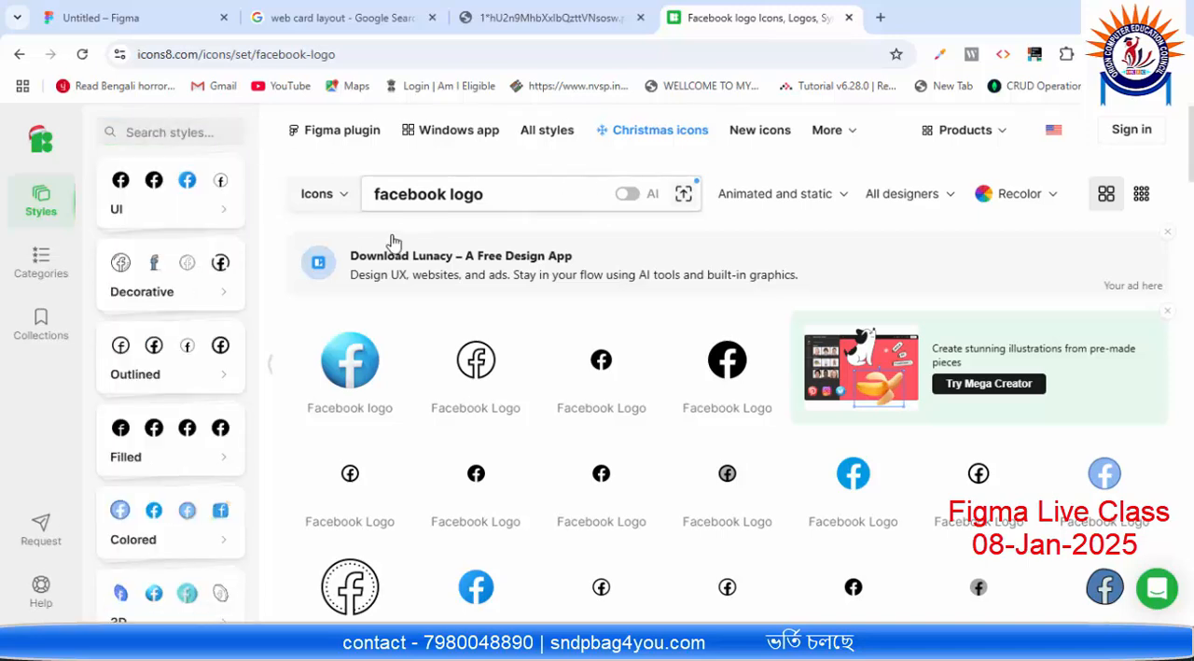
Step: Go back to the Icons8 home page, search the icons for "twitter logo" and open the iOS 17 Outlined Twitter icon
click(17, 58)
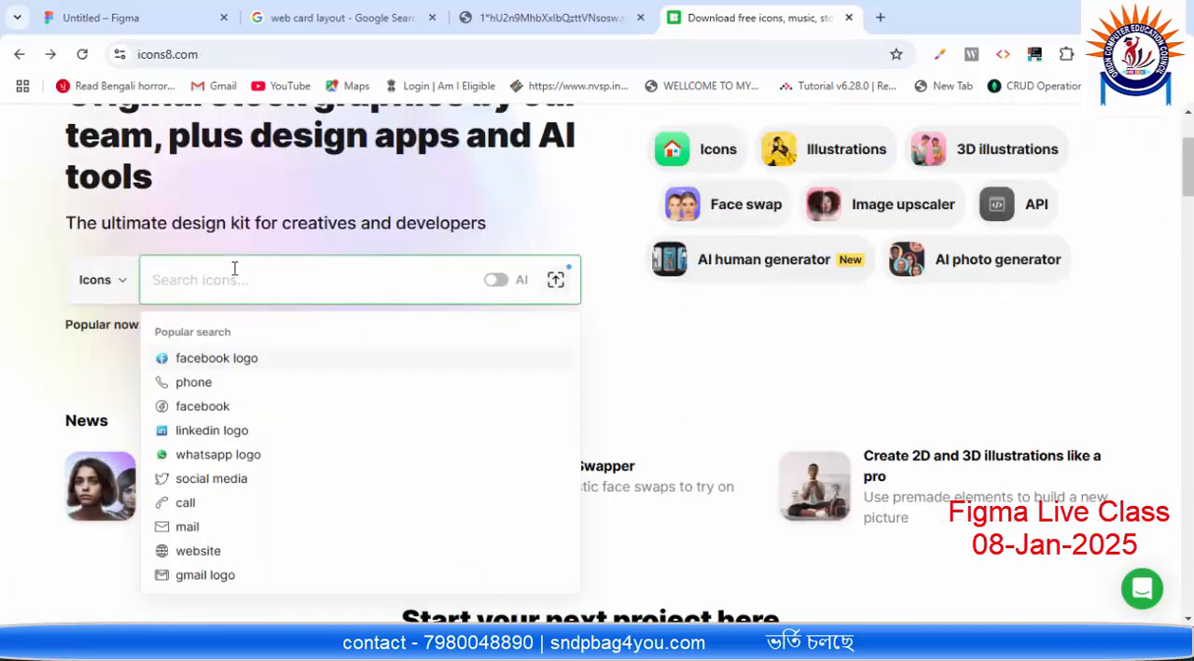
text(twite)
key(BackSpace)
text(ter logo)
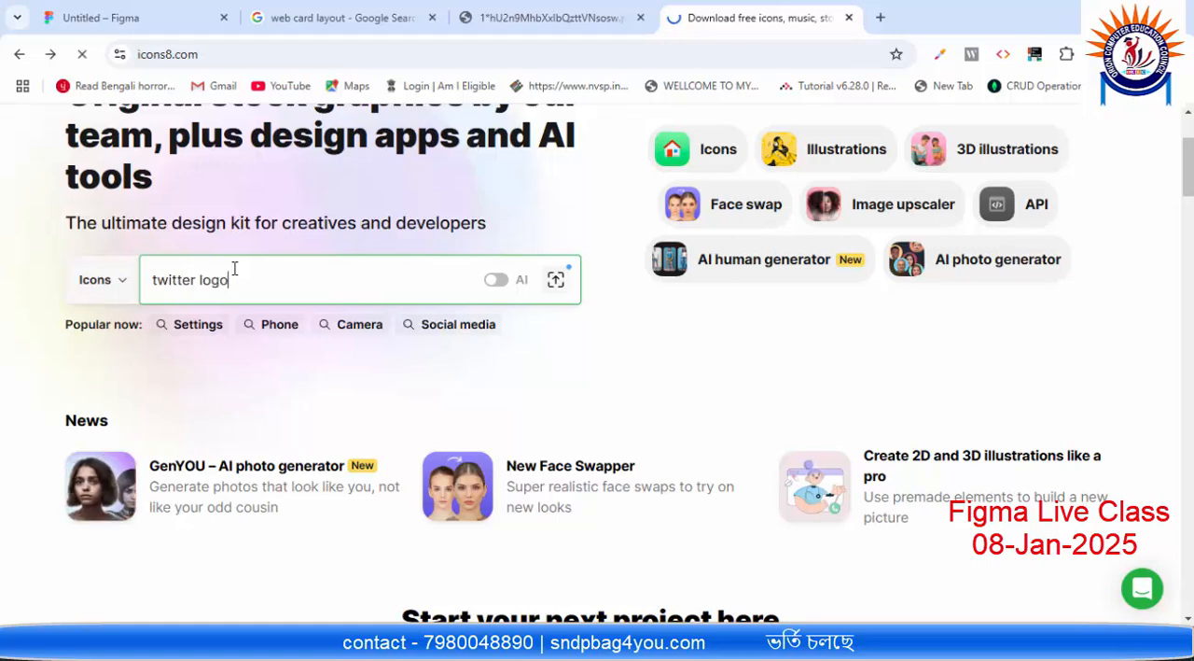
key(Return)
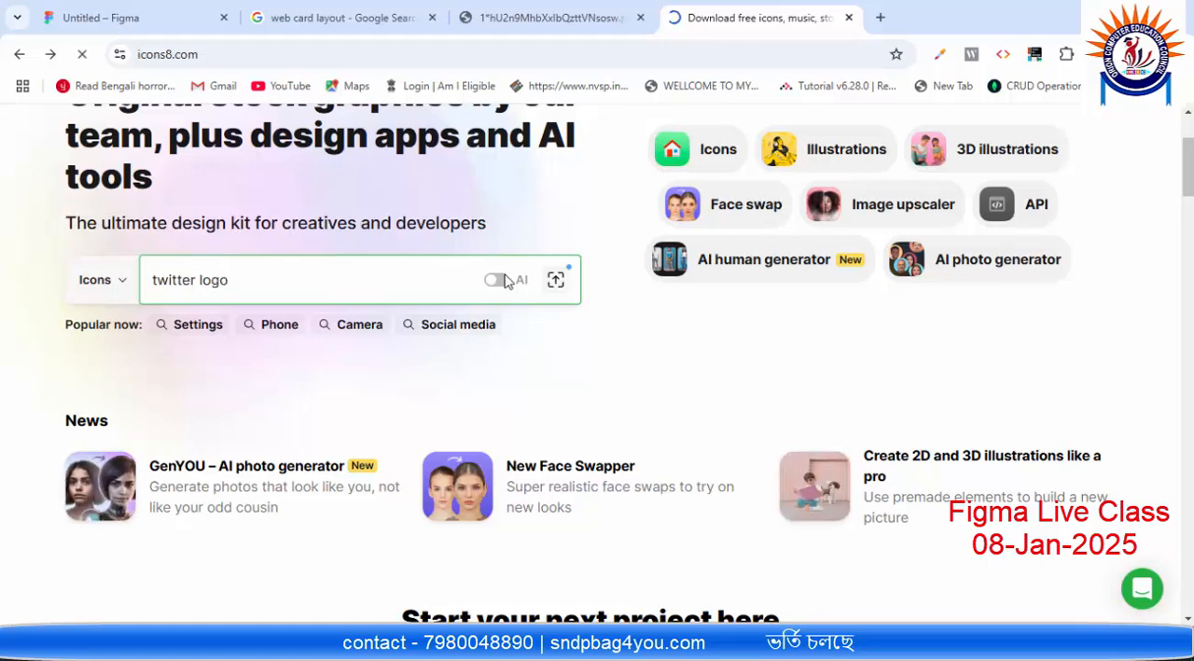
mouse_move(503, 281)
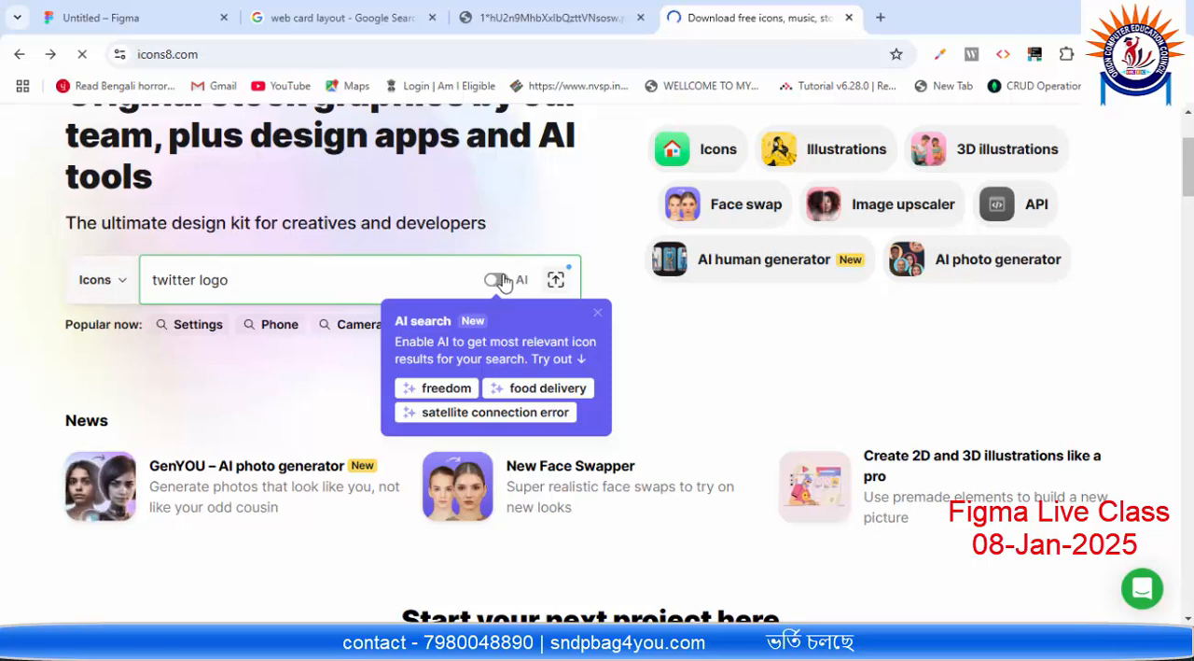
scroll(499, 285, down, 3)
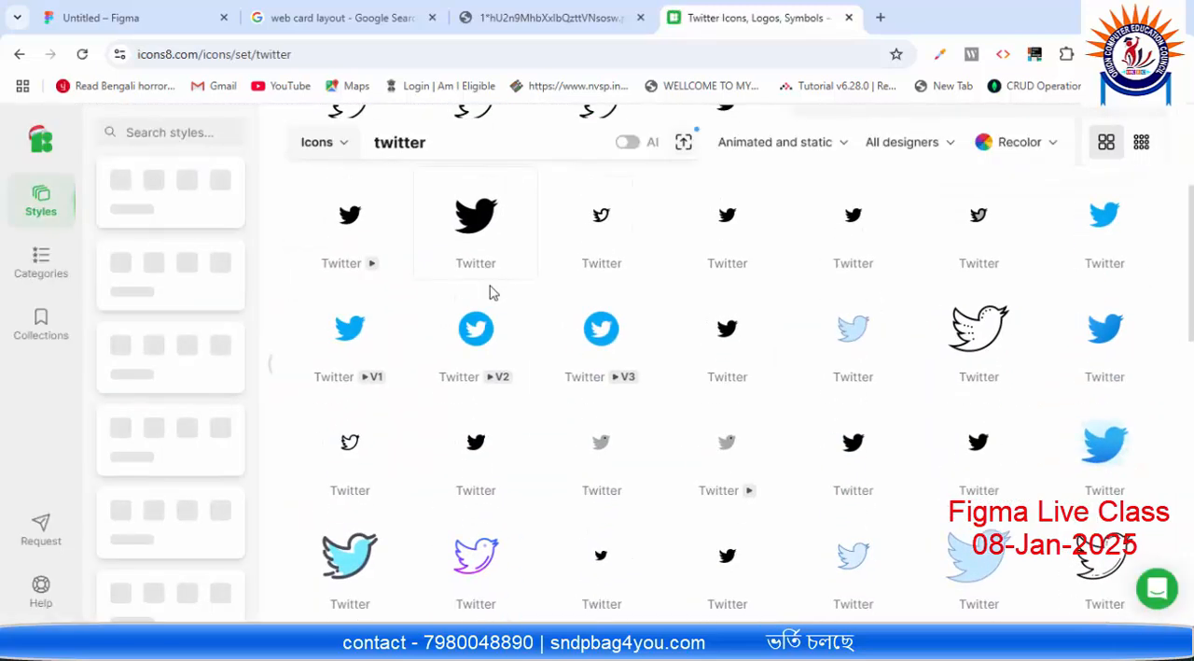
scroll(494, 292, up, 3)
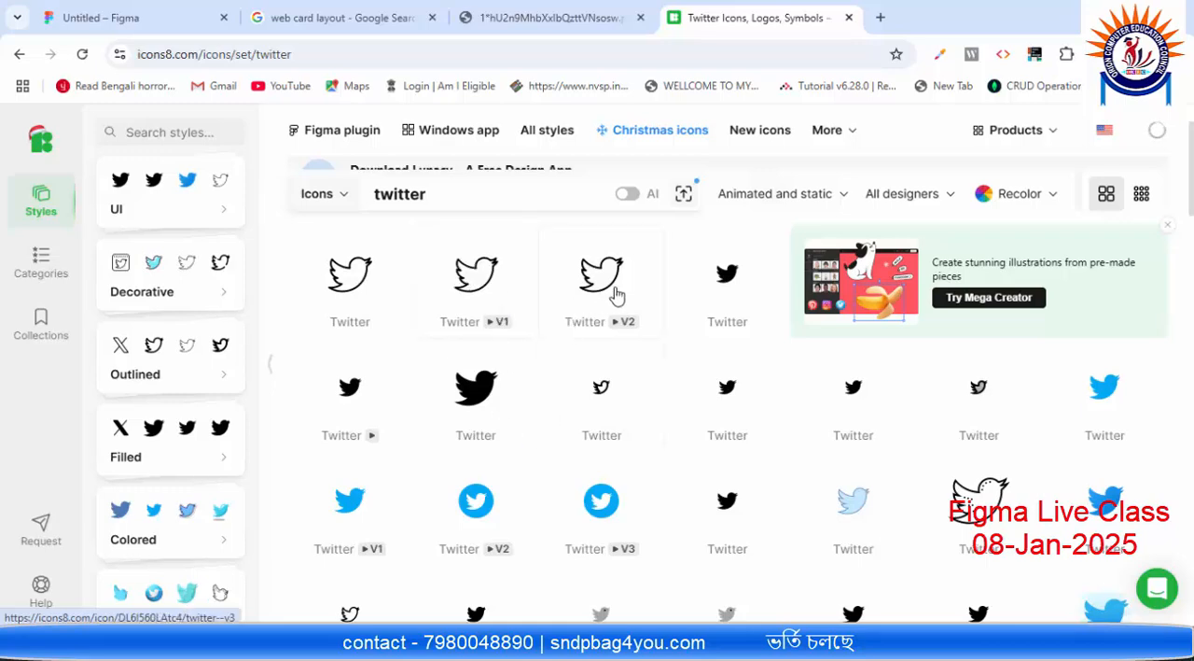
click(359, 286)
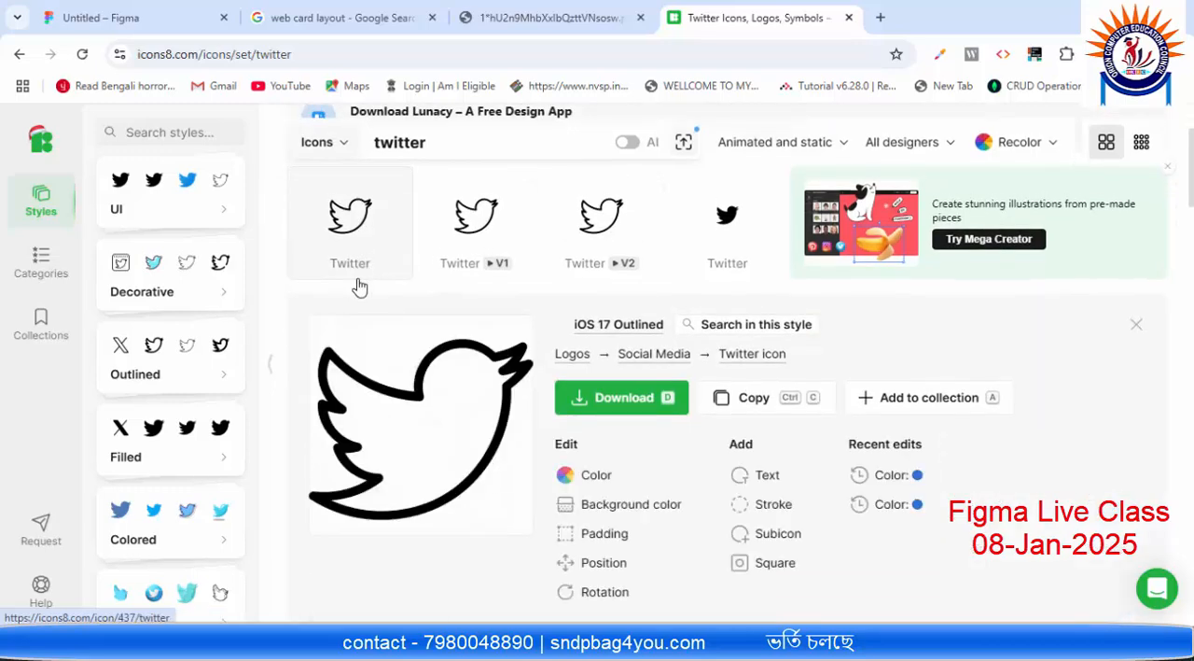
click(592, 392)
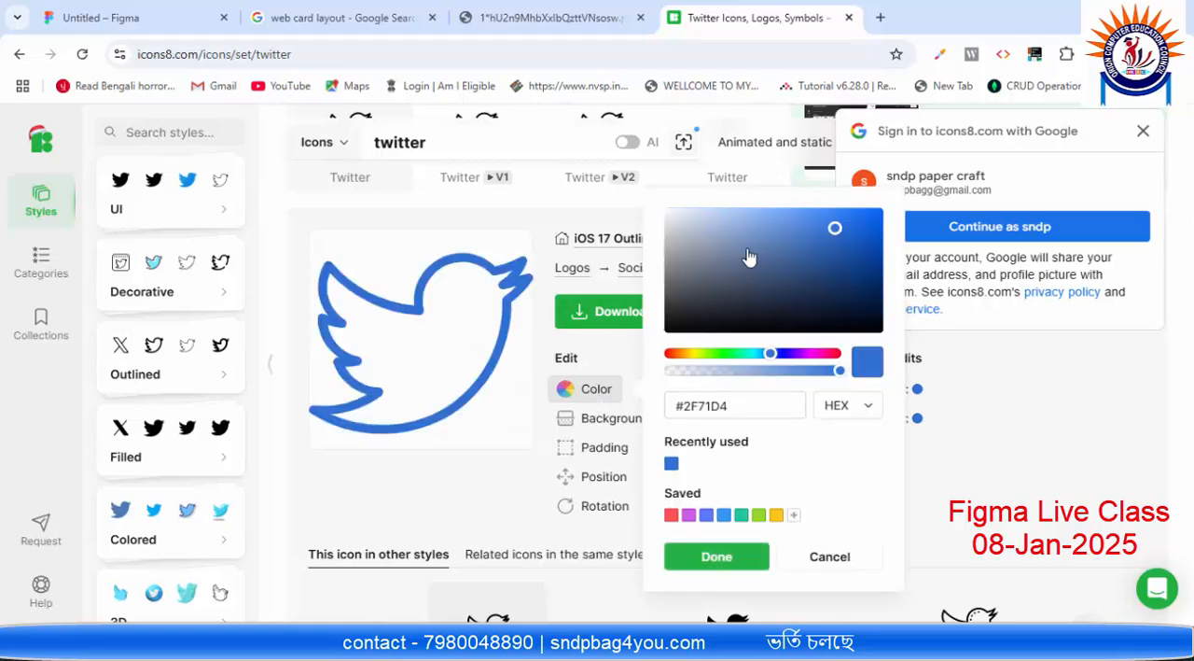
mouse_move(699, 232)
mouse_down()
mouse_move(680, 274)
mouse_move(682, 312)
mouse_move(711, 312)
mouse_up()
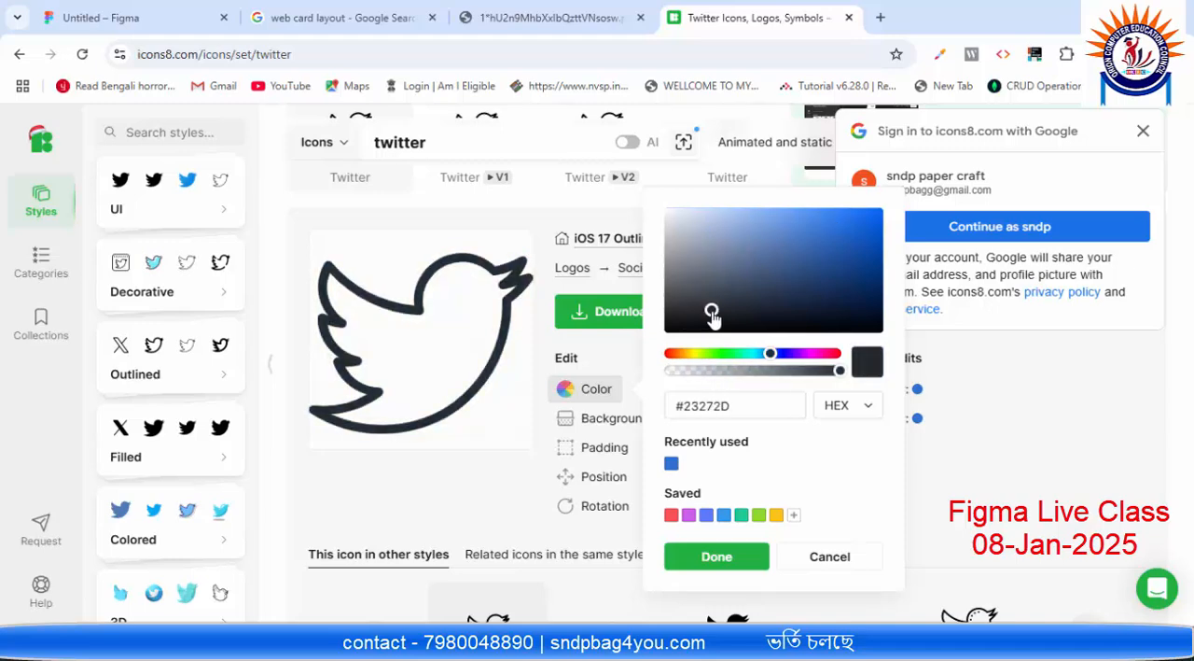
click(617, 358)
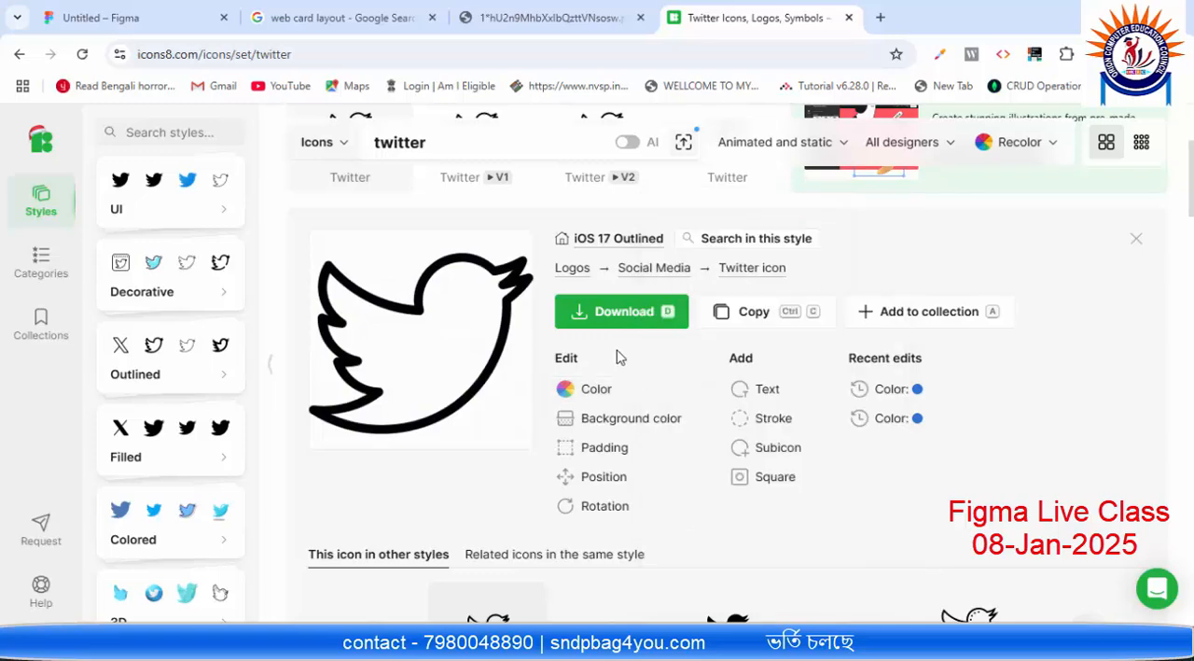
click(633, 418)
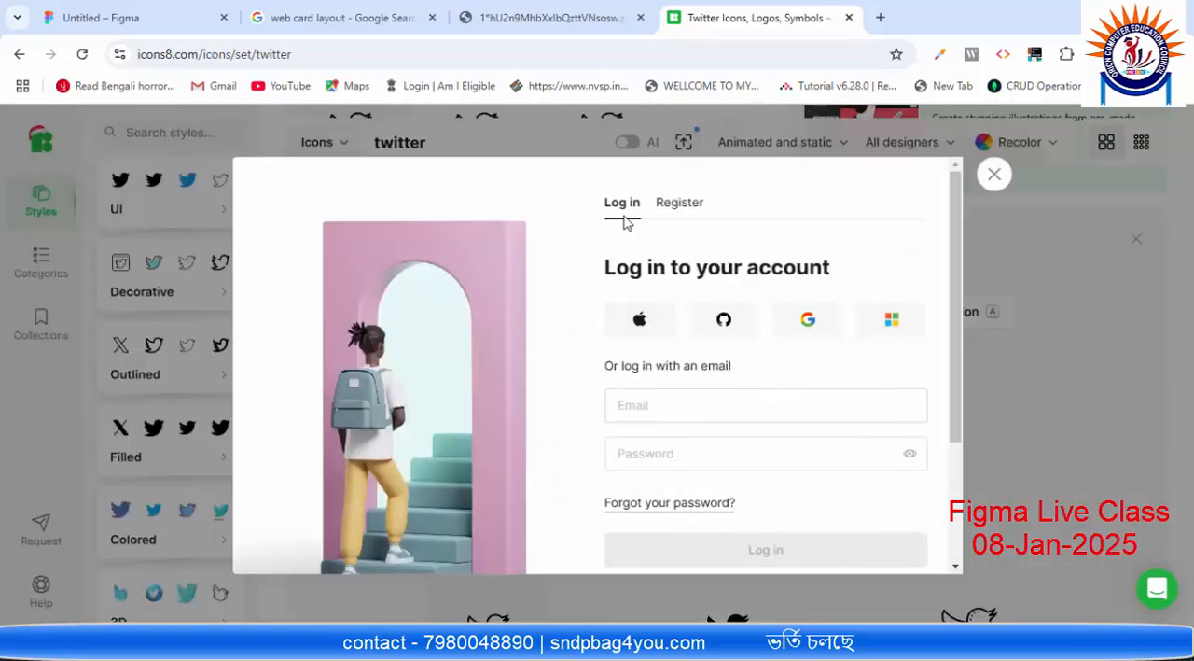
scroll(688, 293, down, 2)
scroll(665, 299, up, 2)
click(994, 173)
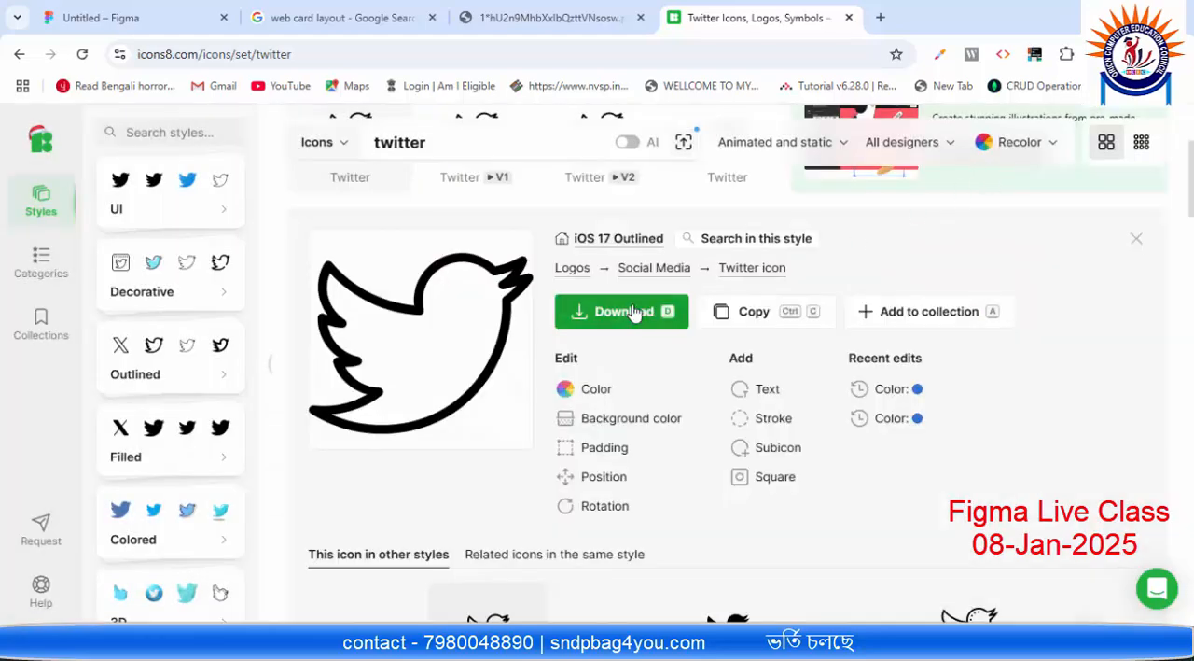
scroll(618, 308, up, 1)
click(571, 474)
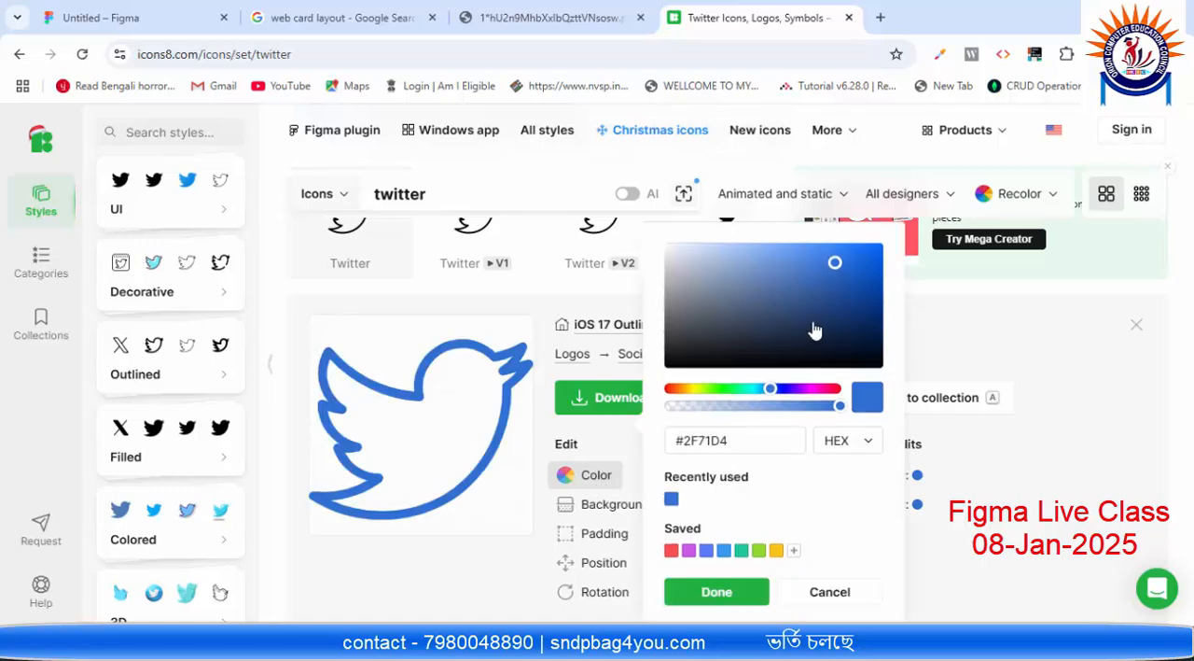
click(861, 287)
drag(861, 288, 853, 259)
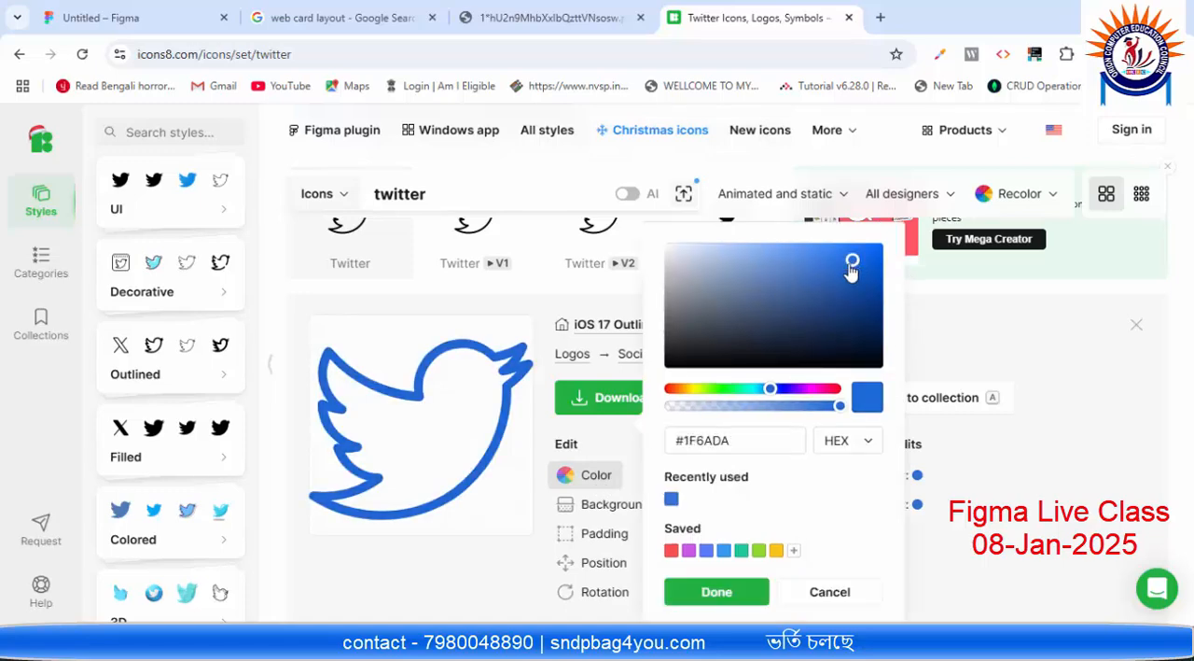
click(821, 591)
scroll(635, 414, down, 3)
scroll(622, 408, up, 1)
scroll(621, 408, up, 1)
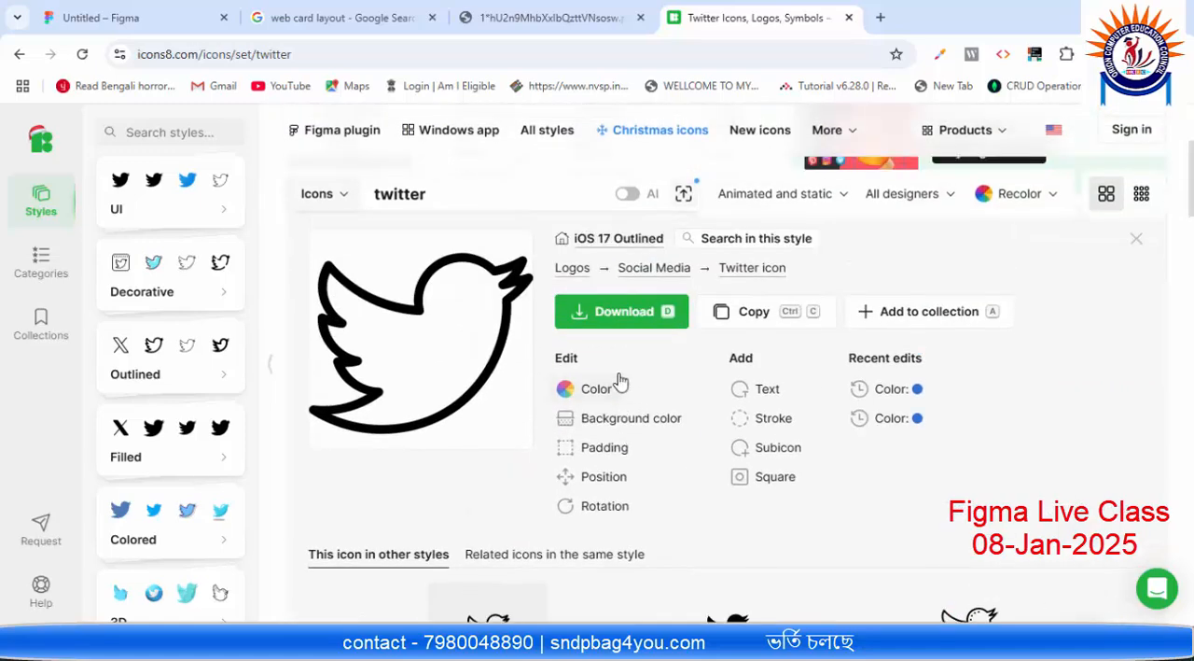
Step: In the Twitter icon's download options, replace the 50×50 PNG size with a custom size of 30×30, then close the options
click(658, 314)
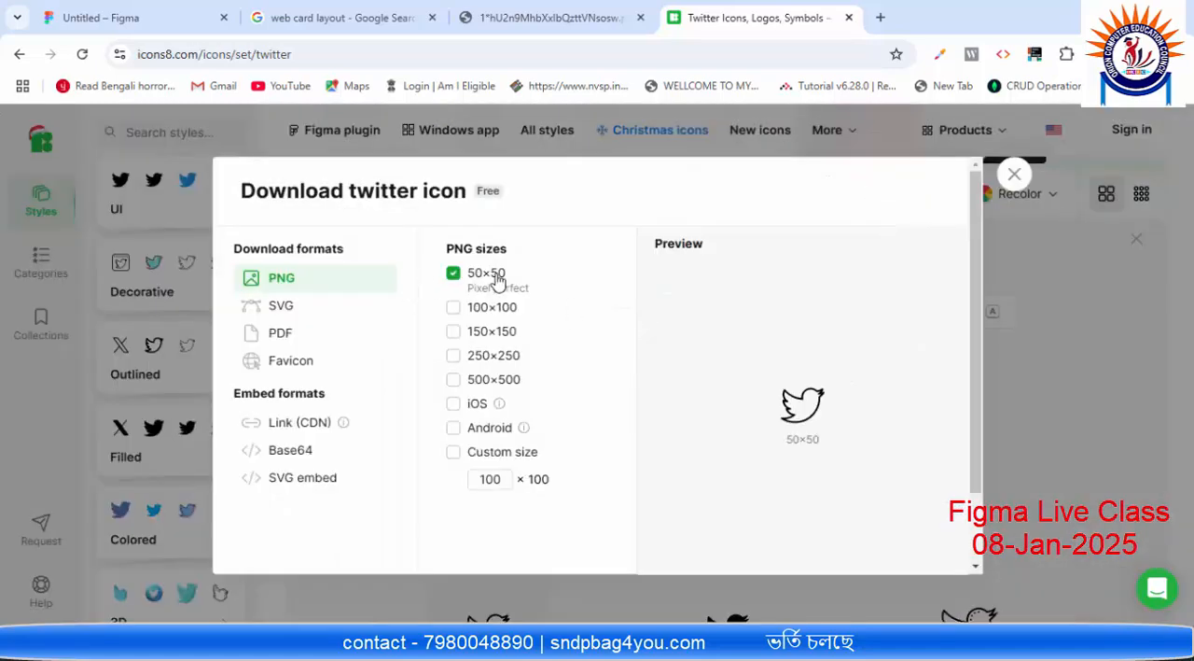
drag(492, 480, 550, 485)
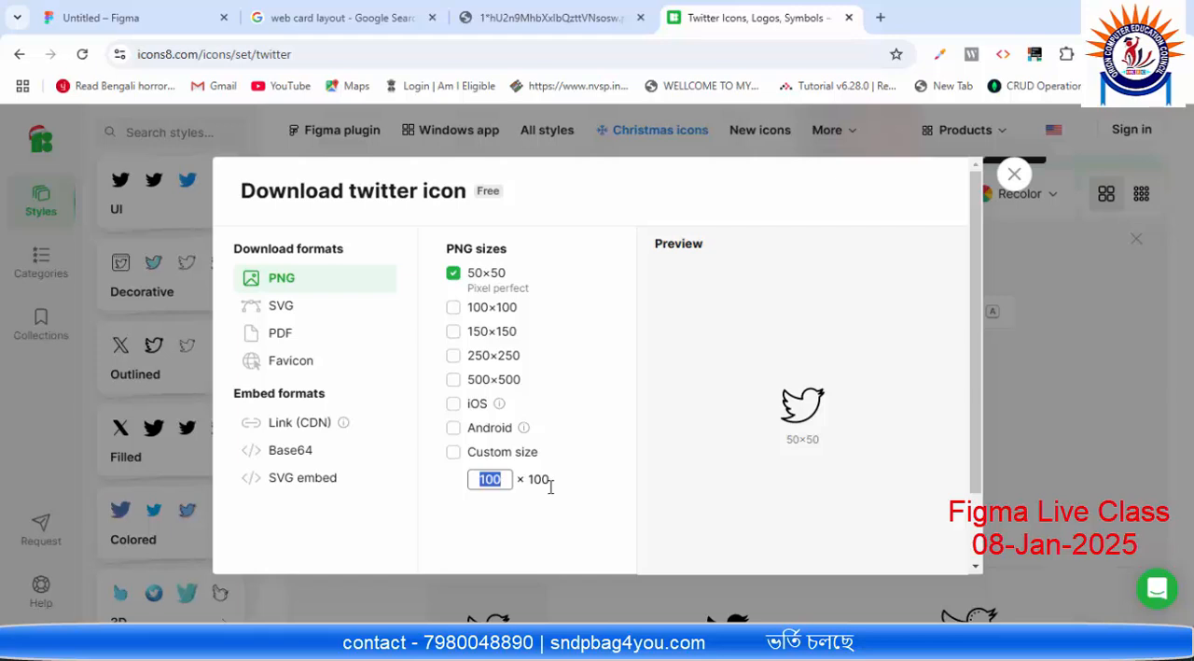
text(30)
click(472, 283)
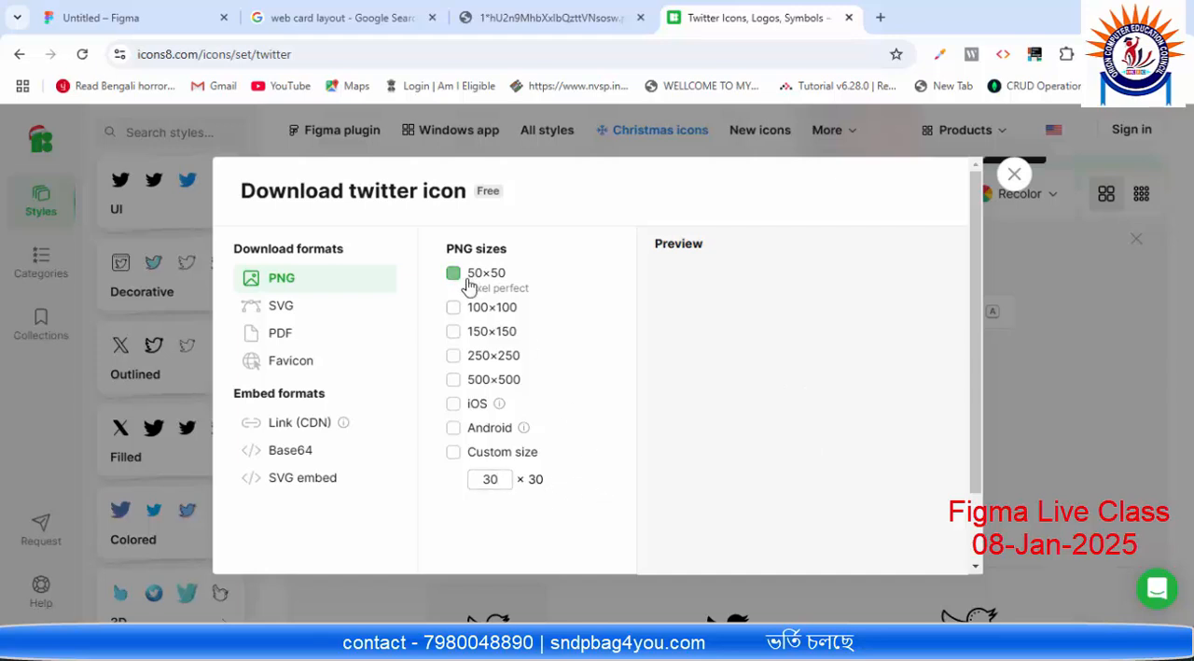
click(455, 454)
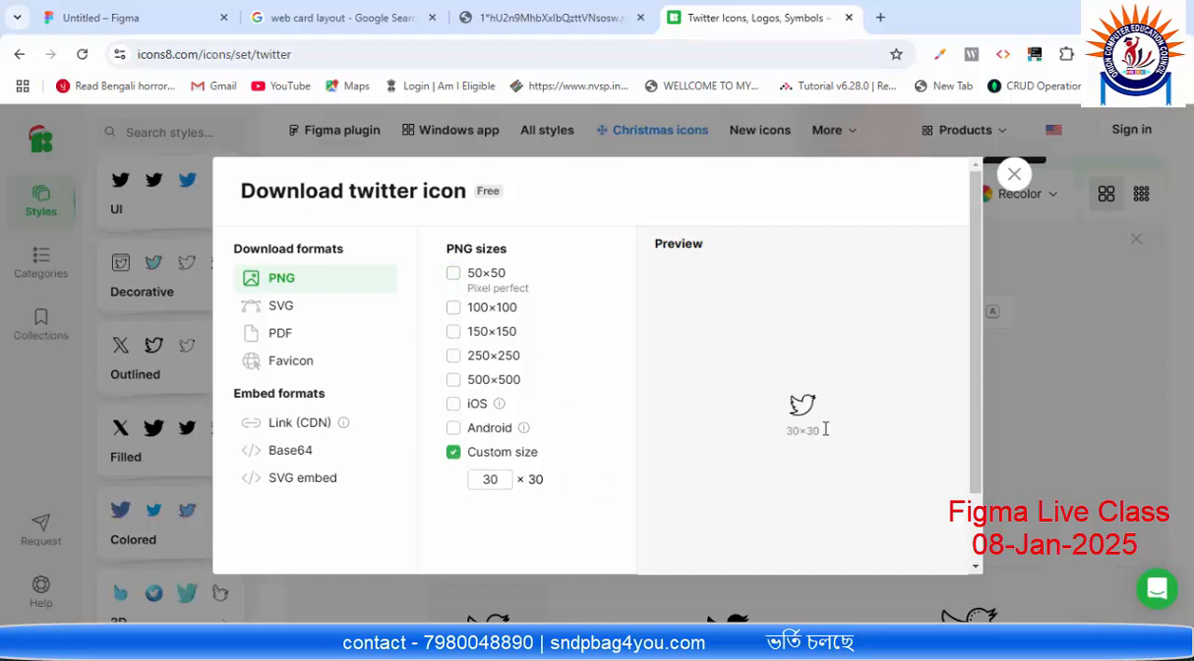
click(1014, 175)
Step: Recolour the Twitter icon to blue #2F71D4, download it as a 30×30 PNG and dismiss the link attribution dialog
click(600, 389)
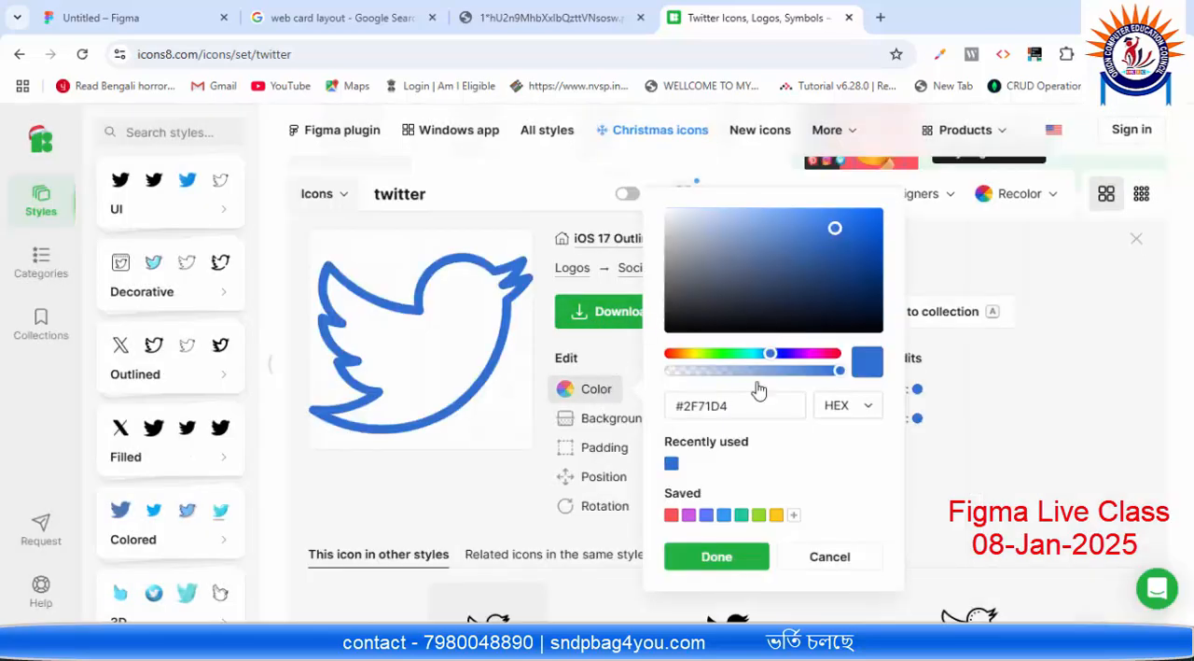
click(717, 557)
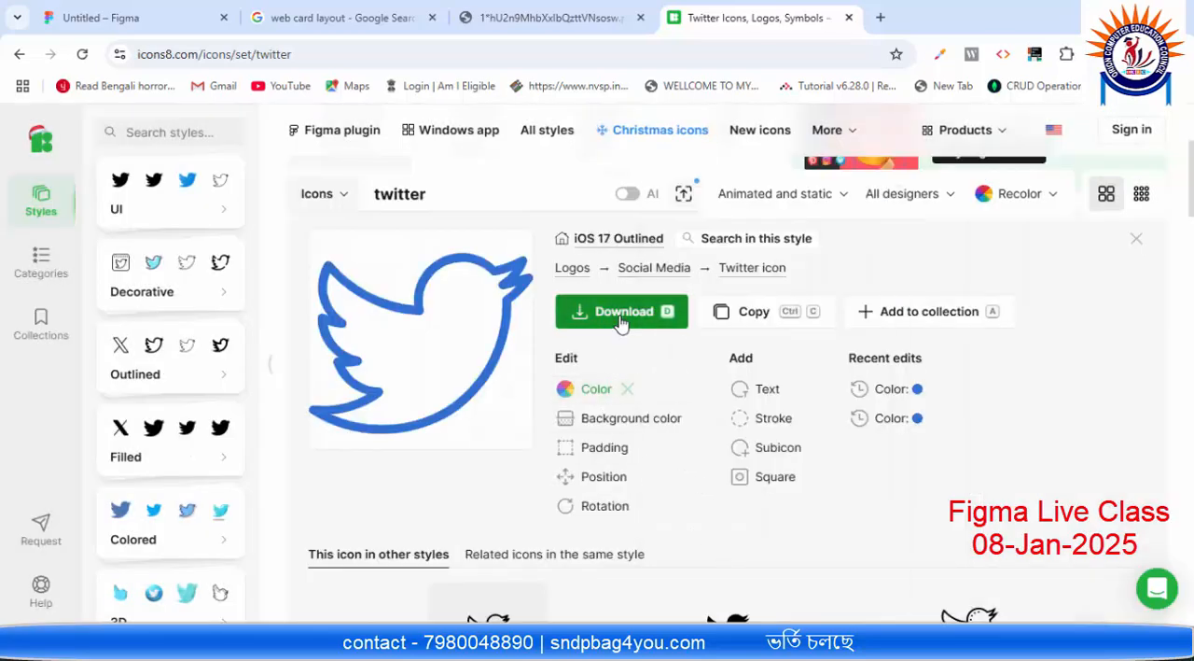
click(608, 311)
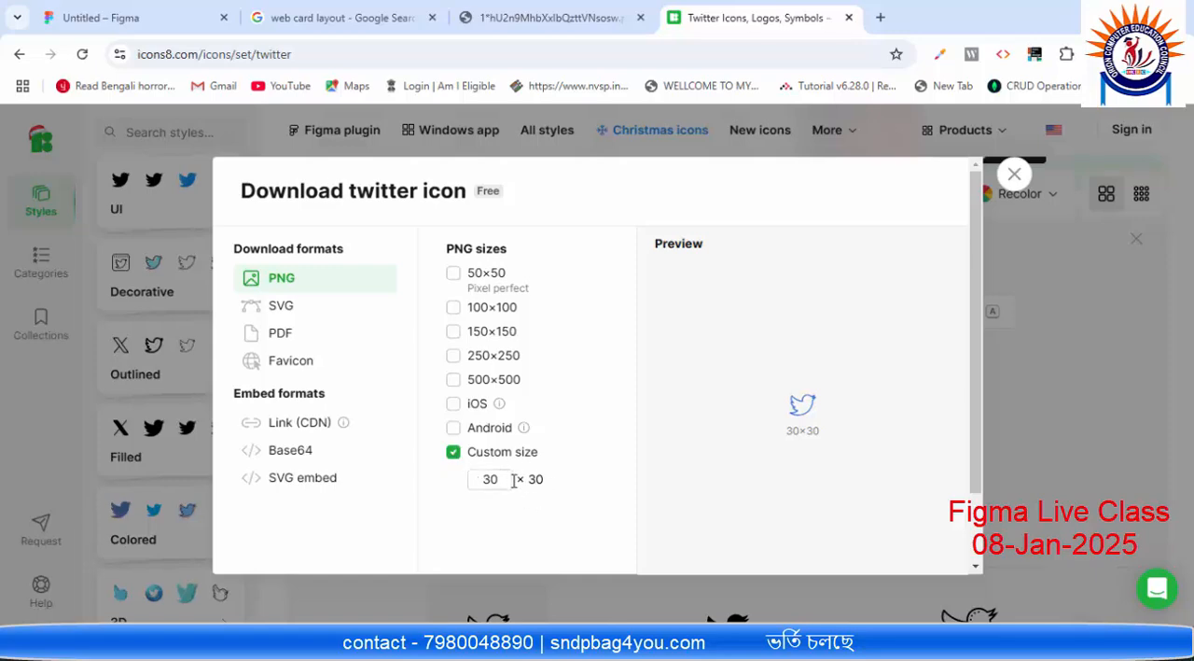
scroll(367, 454, down, 1)
click(302, 533)
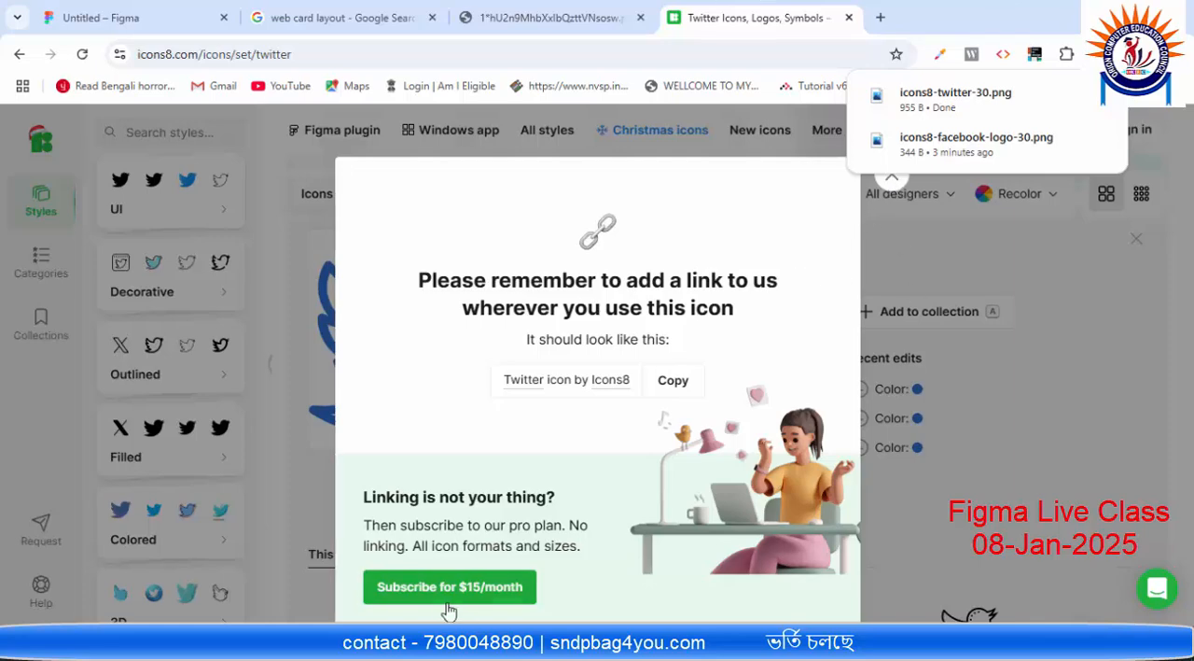
click(1008, 260)
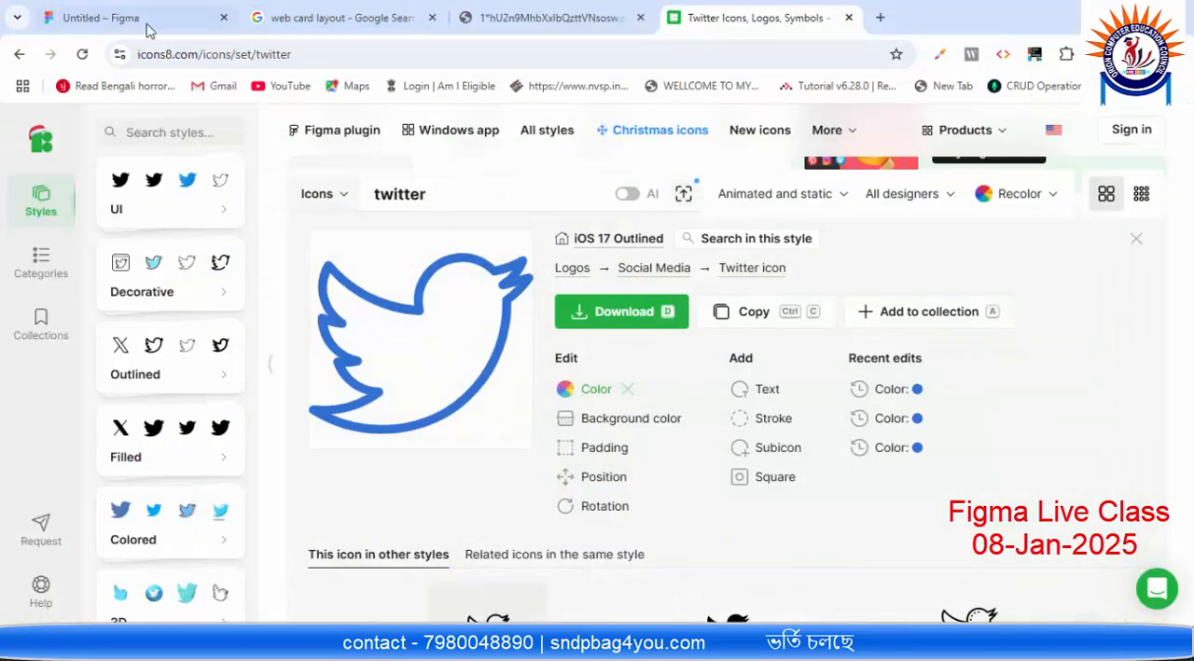
Step: Switch to Figma and place the downloaded icons8-twitter-30 image in the card's second white square
click(146, 24)
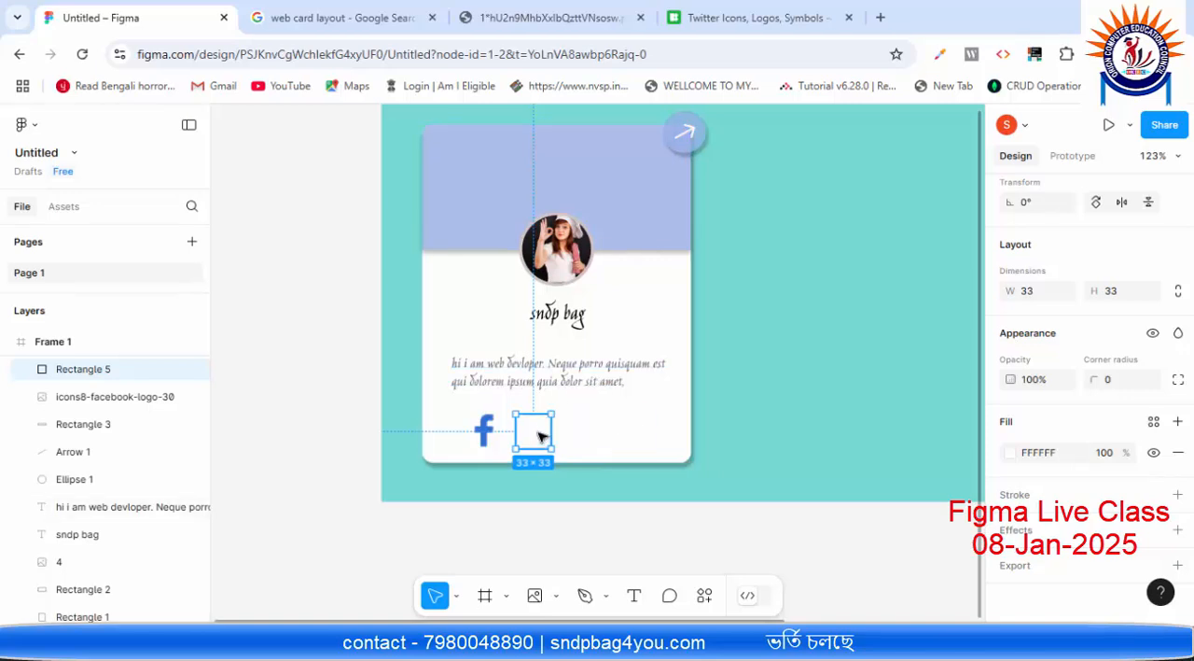
click(557, 596)
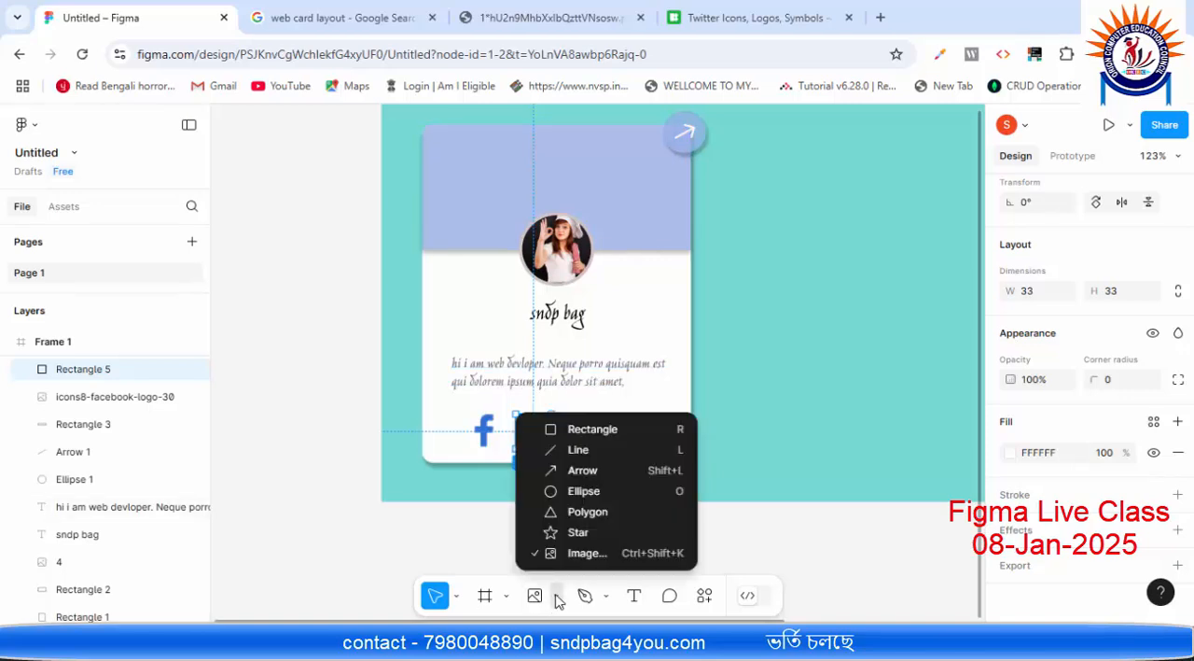
click(588, 552)
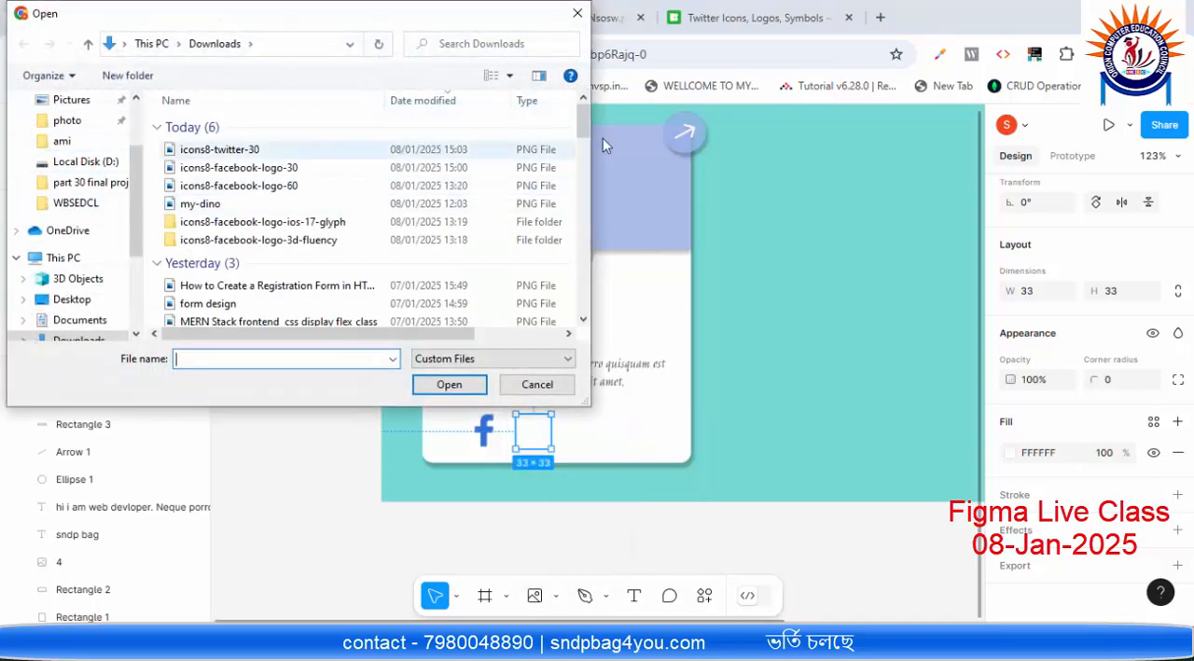
double_click(283, 152)
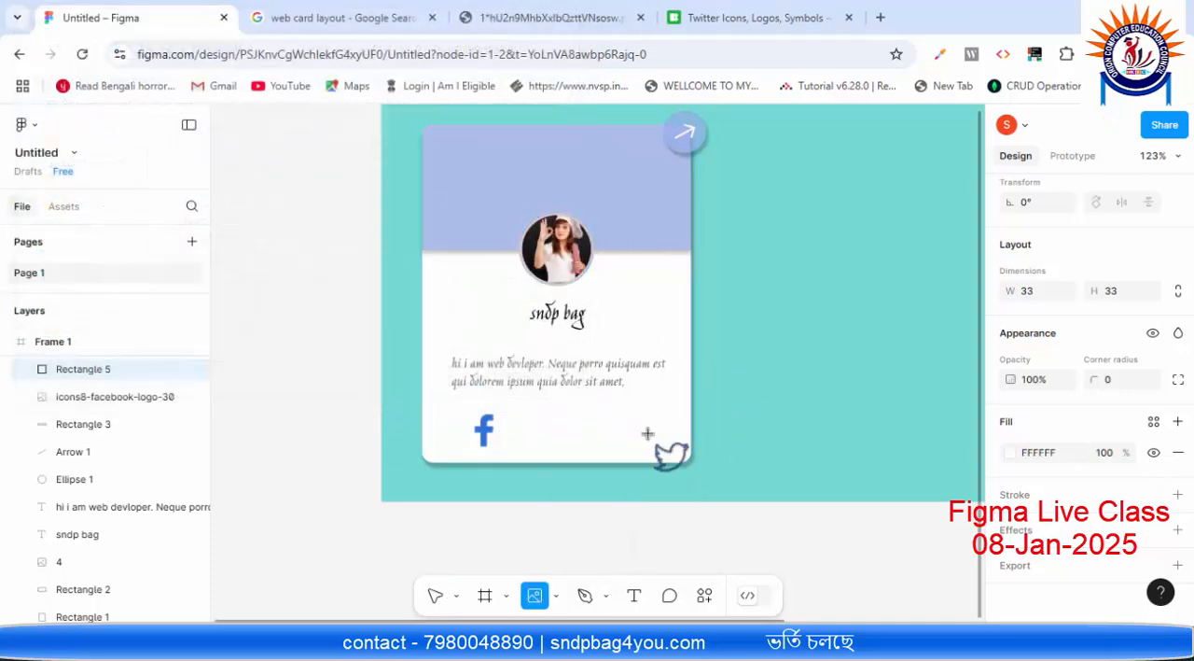
click(515, 412)
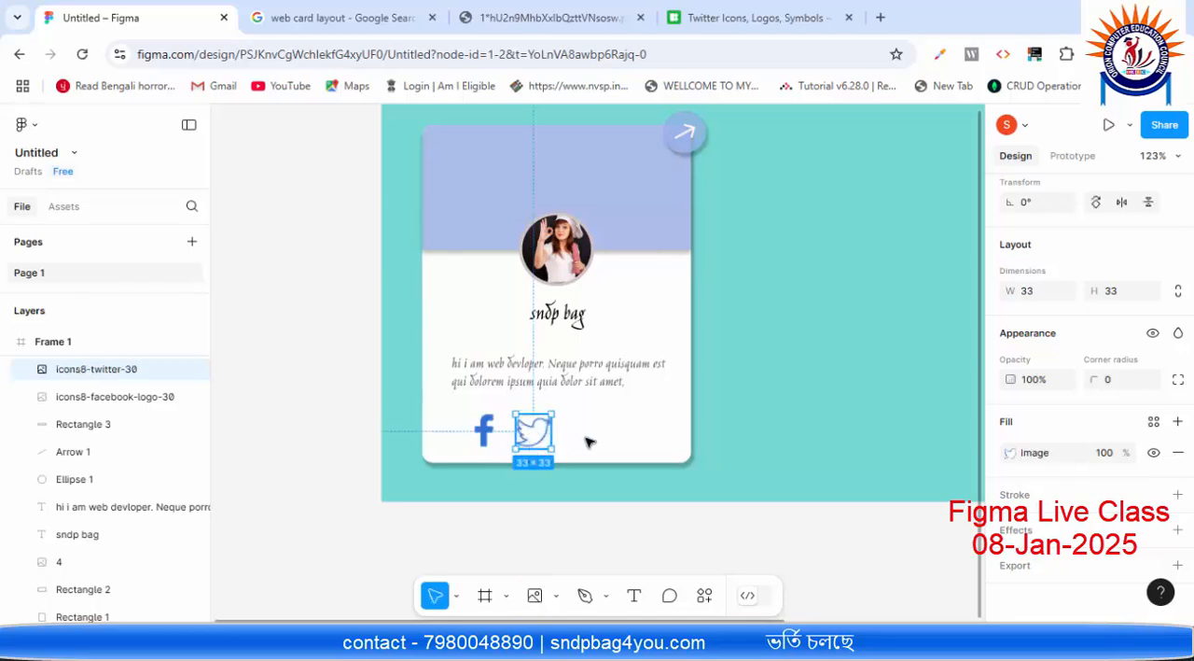
click(786, 441)
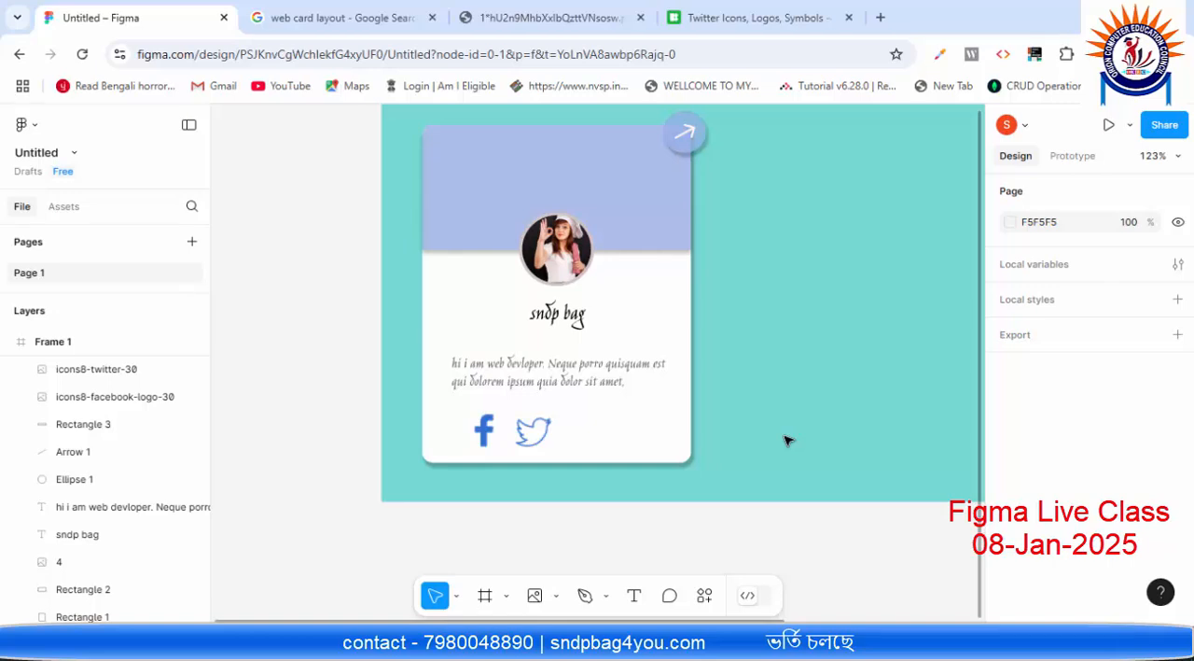
click(581, 436)
click(628, 435)
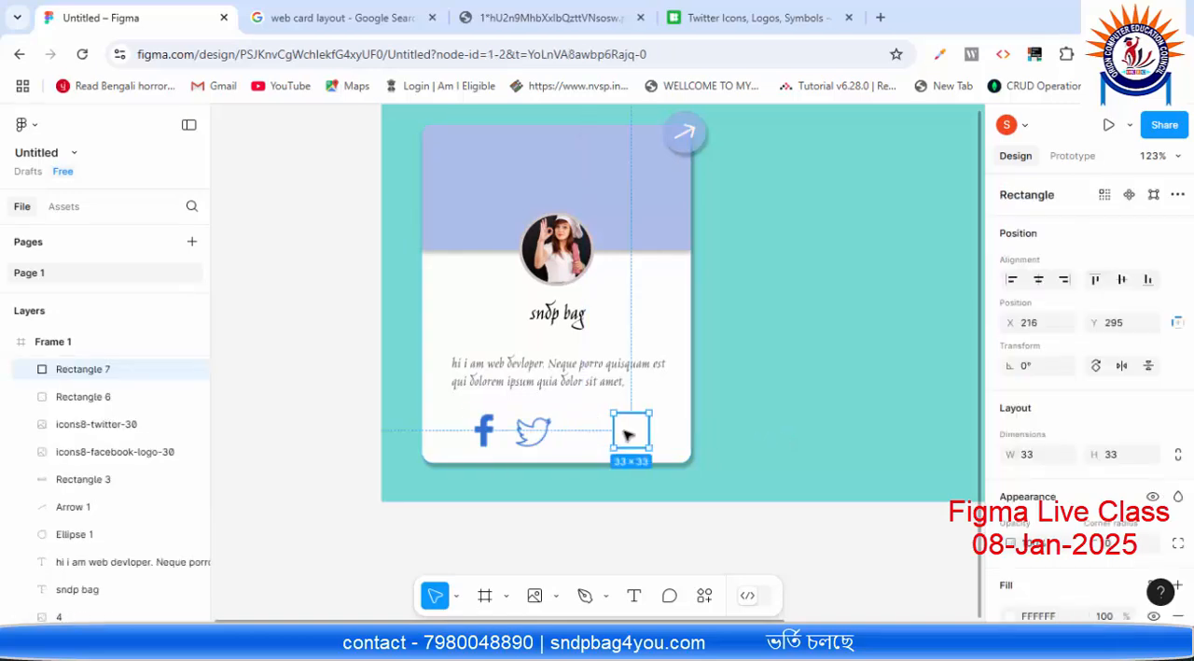
click(609, 435)
click(597, 434)
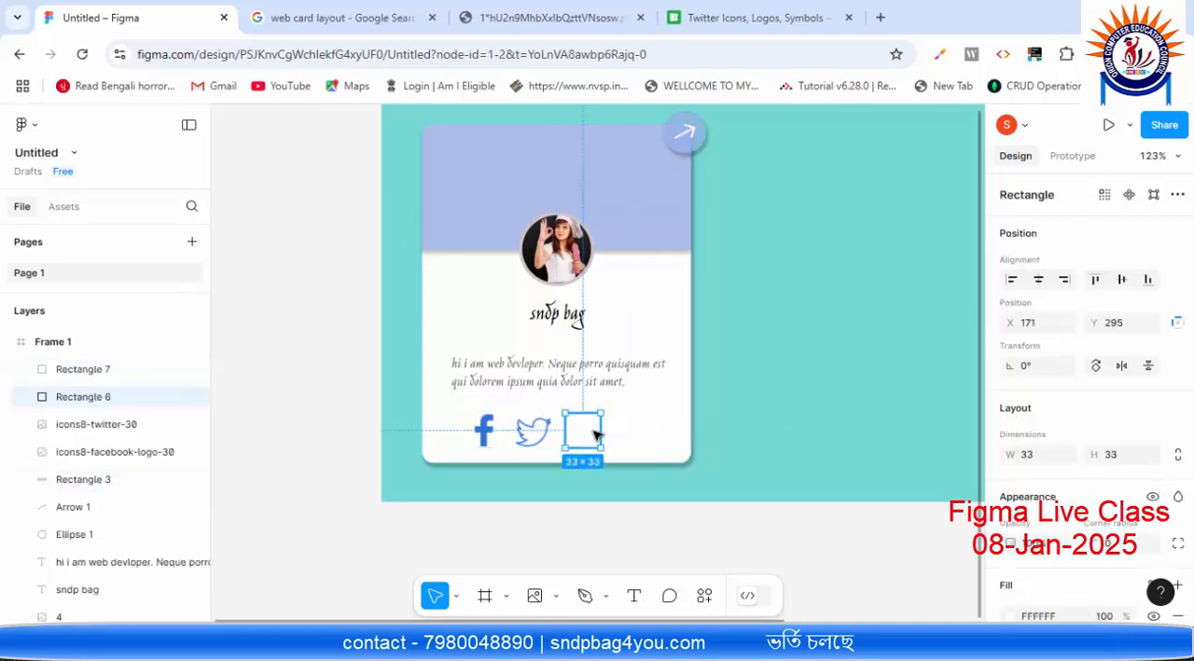
click(625, 434)
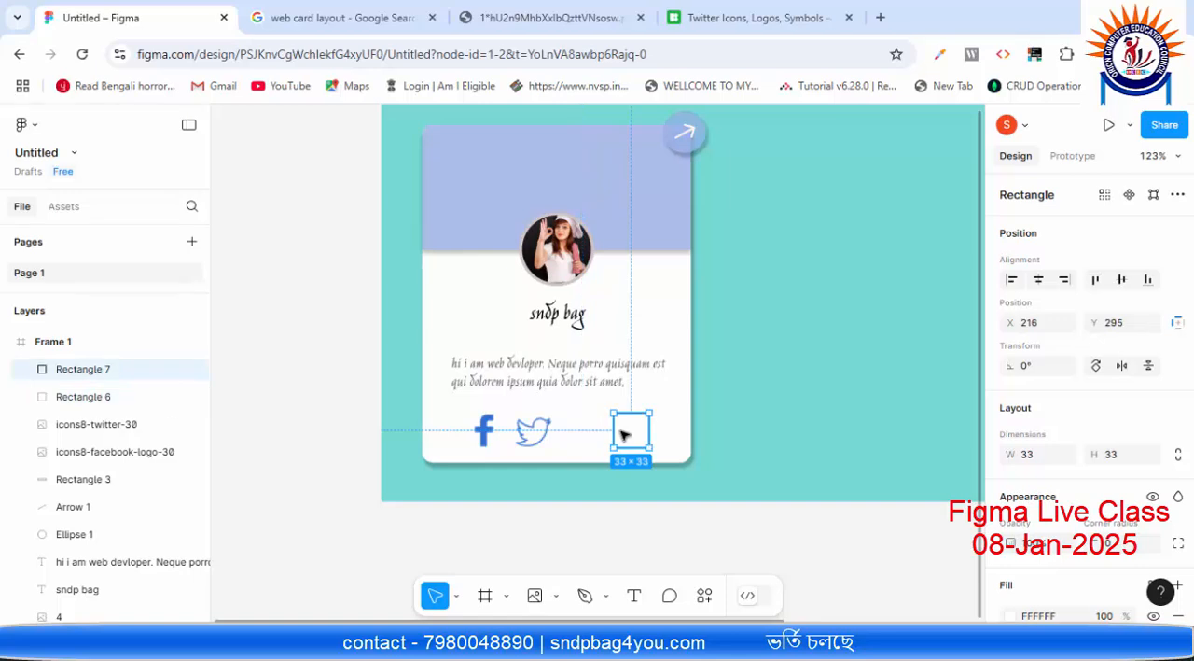
click(762, 360)
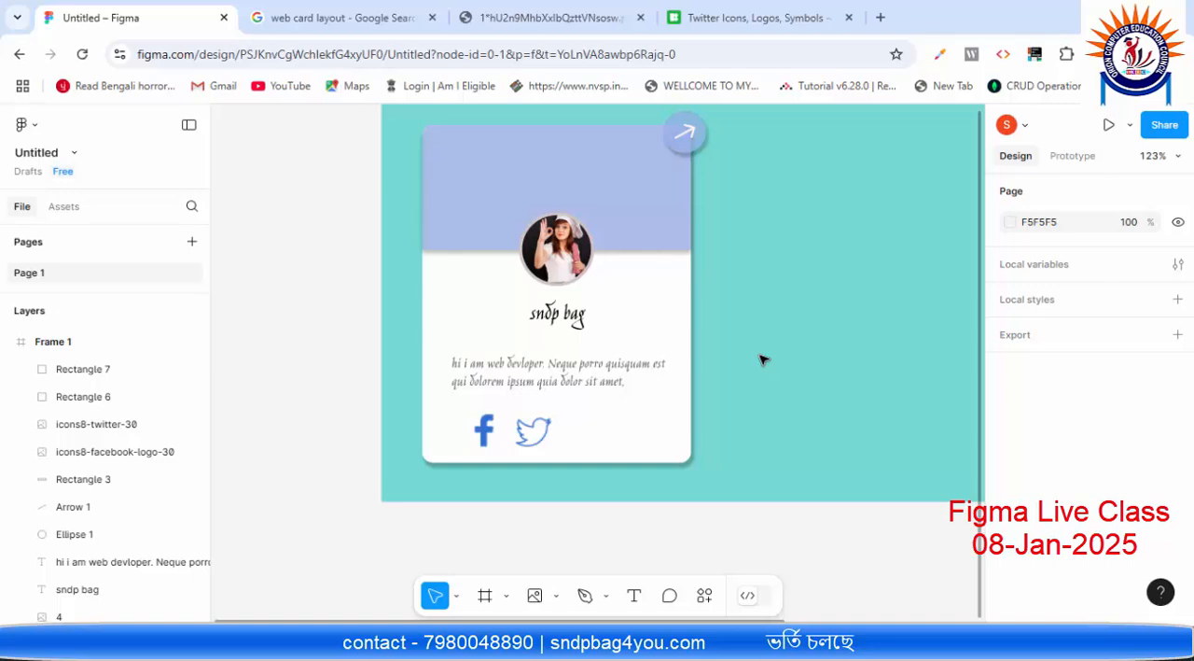
Step: Select every element of the finished card in Frame 1 and place a duplicate of it just to its right
scroll(760, 360, down, 2)
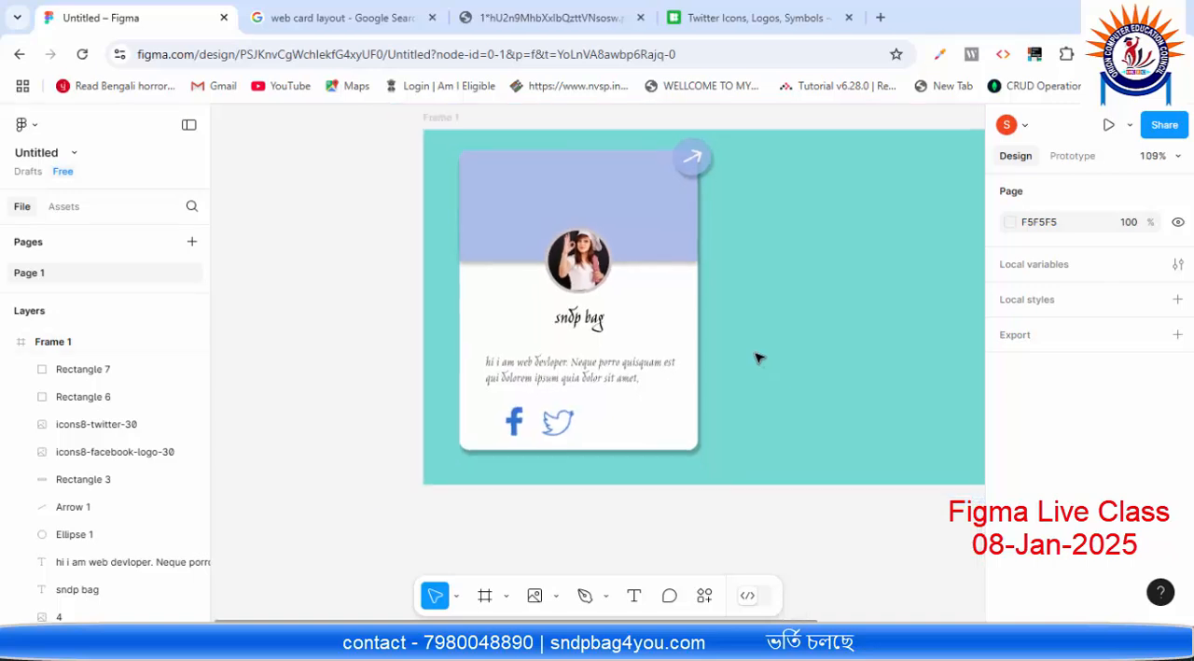
drag(888, 304, 715, 327)
scroll(718, 328, down, 4)
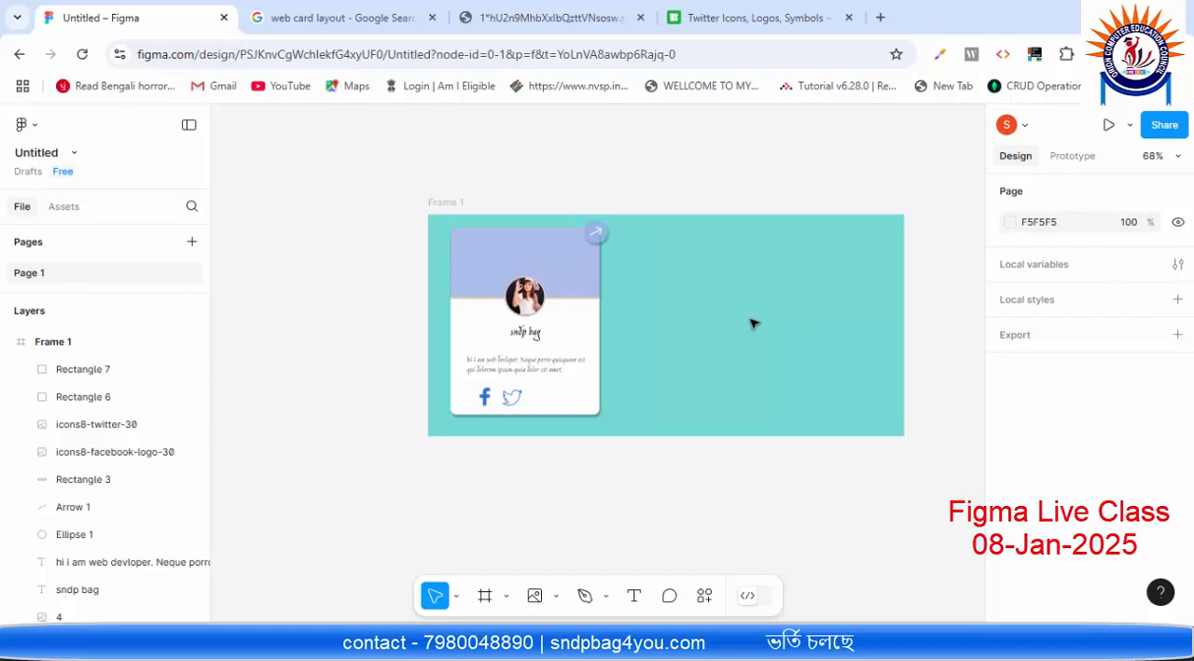
scroll(750, 323, up, 2)
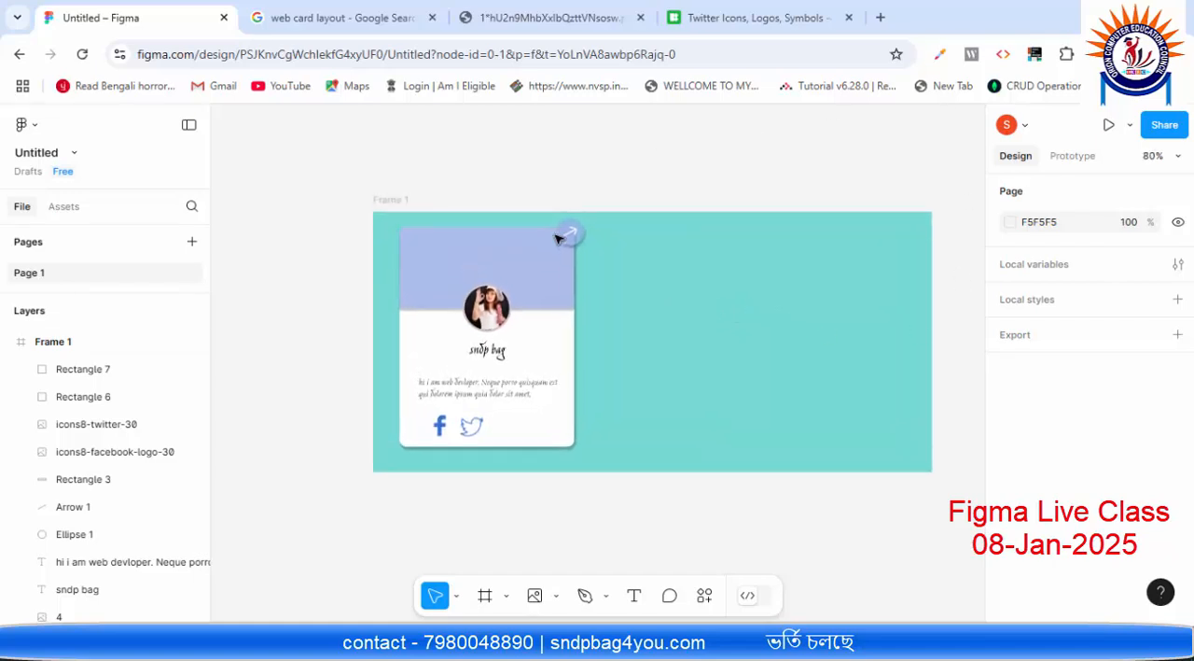
drag(611, 217, 390, 469)
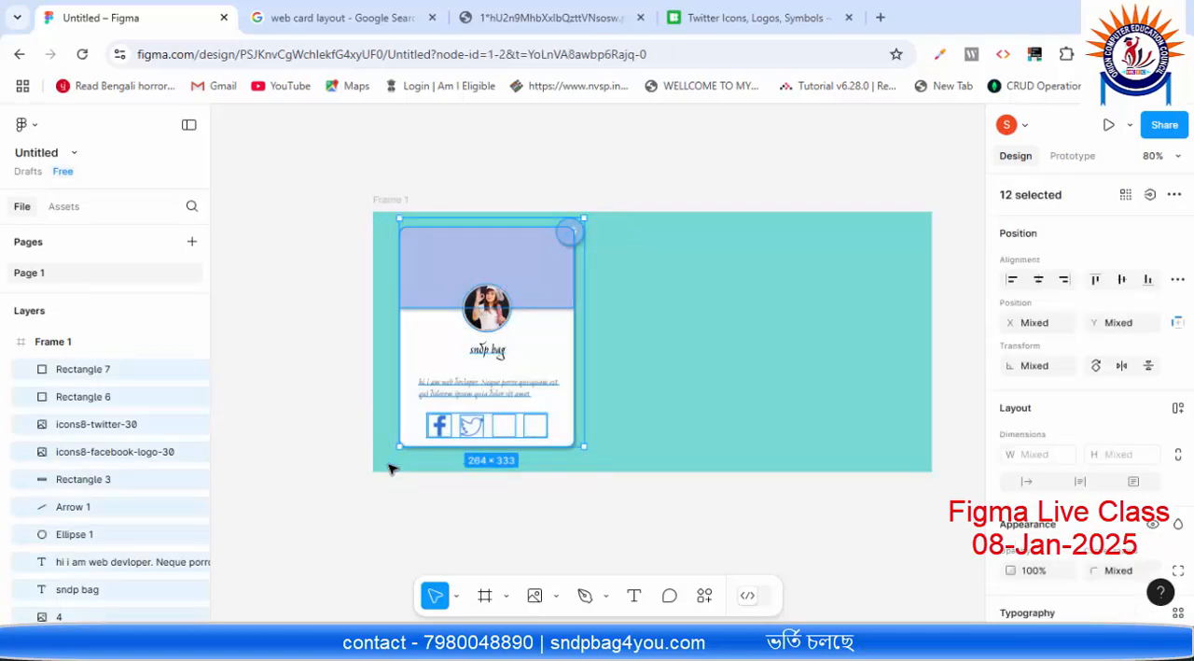
drag(566, 357, 742, 355)
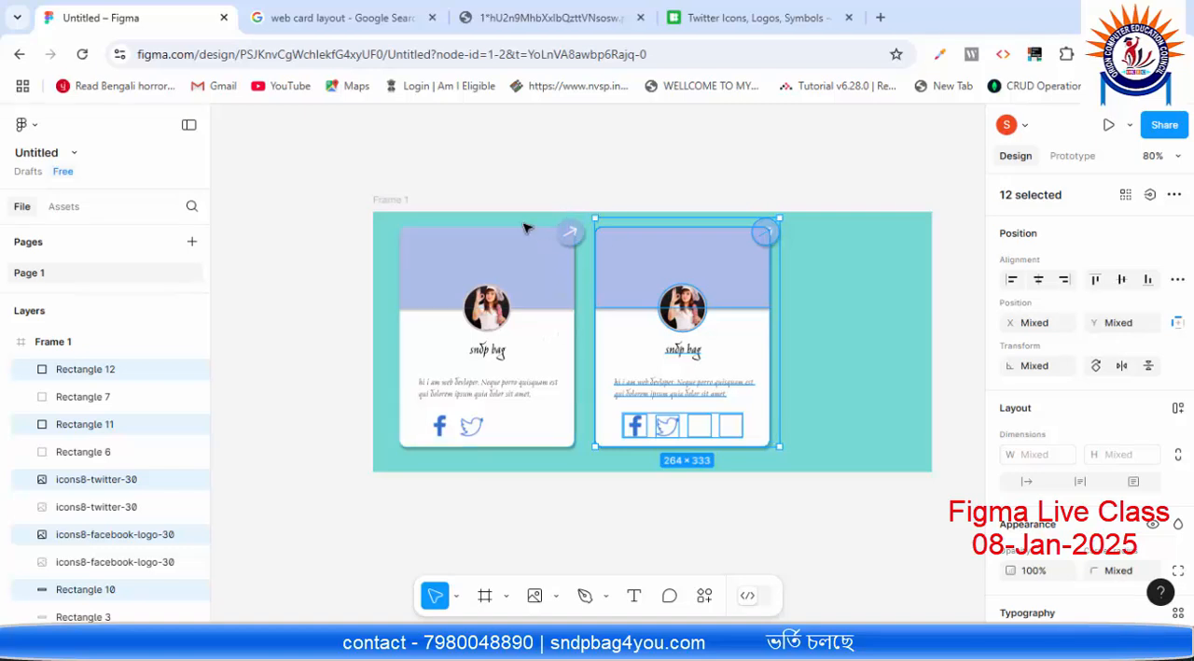
Step: Move the first card close to the frame's left edge and shift the second card left to follow it
drag(383, 222, 586, 449)
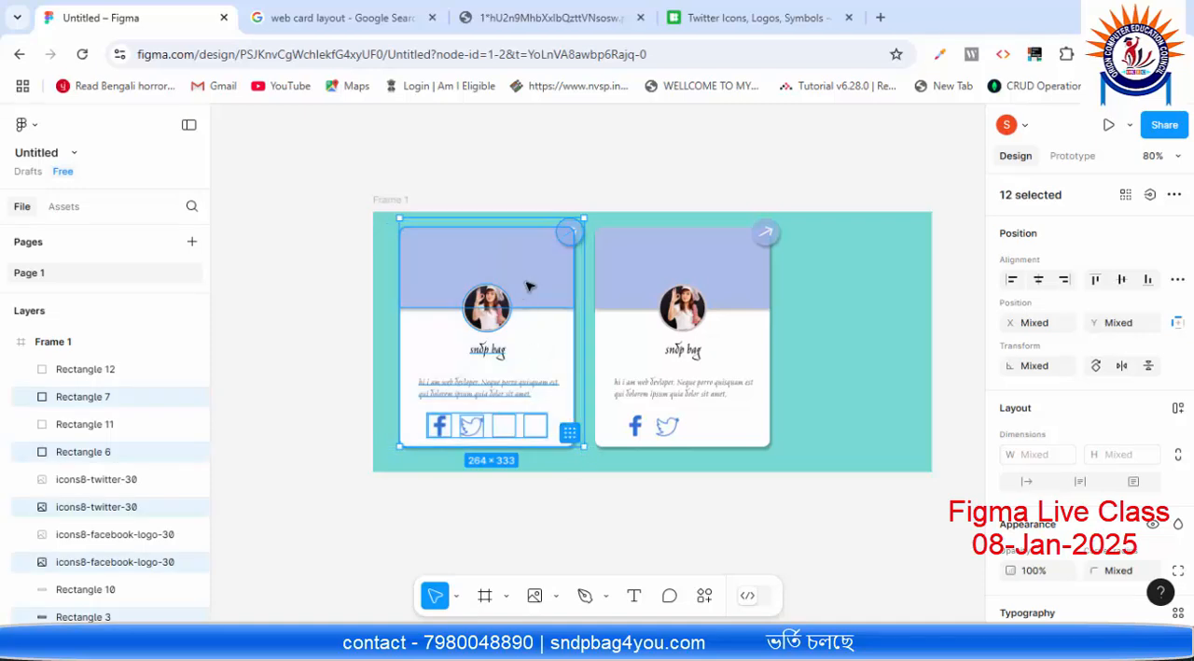
drag(527, 285, 507, 287)
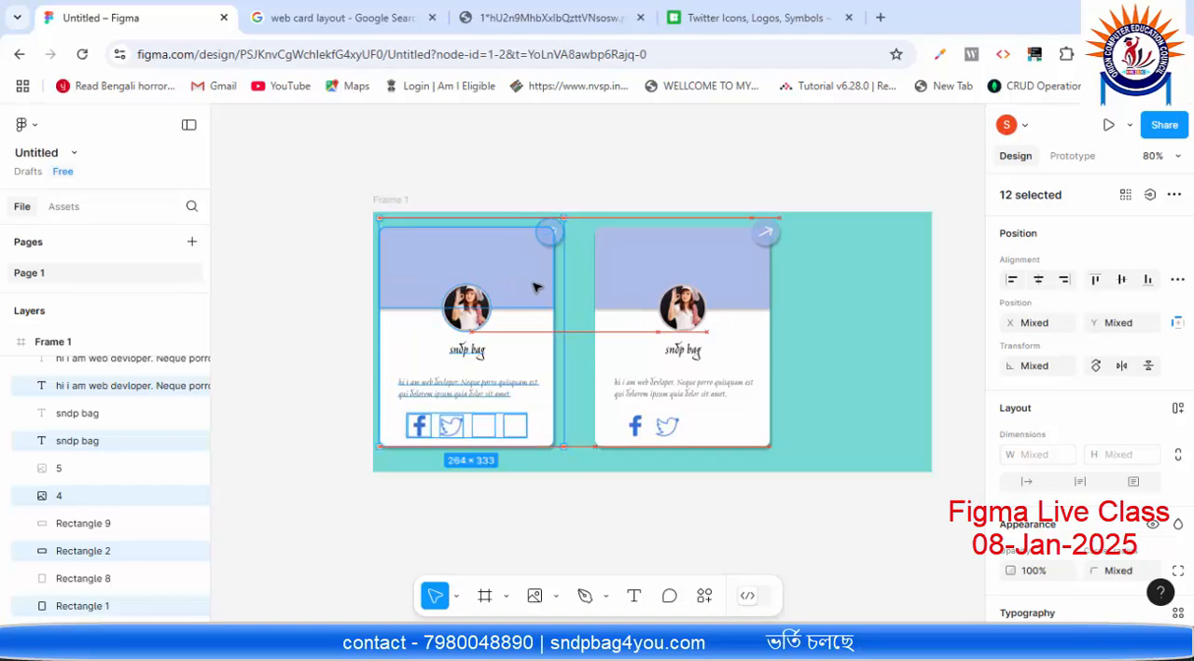
click(830, 259)
drag(839, 232, 594, 450)
drag(669, 257, 653, 258)
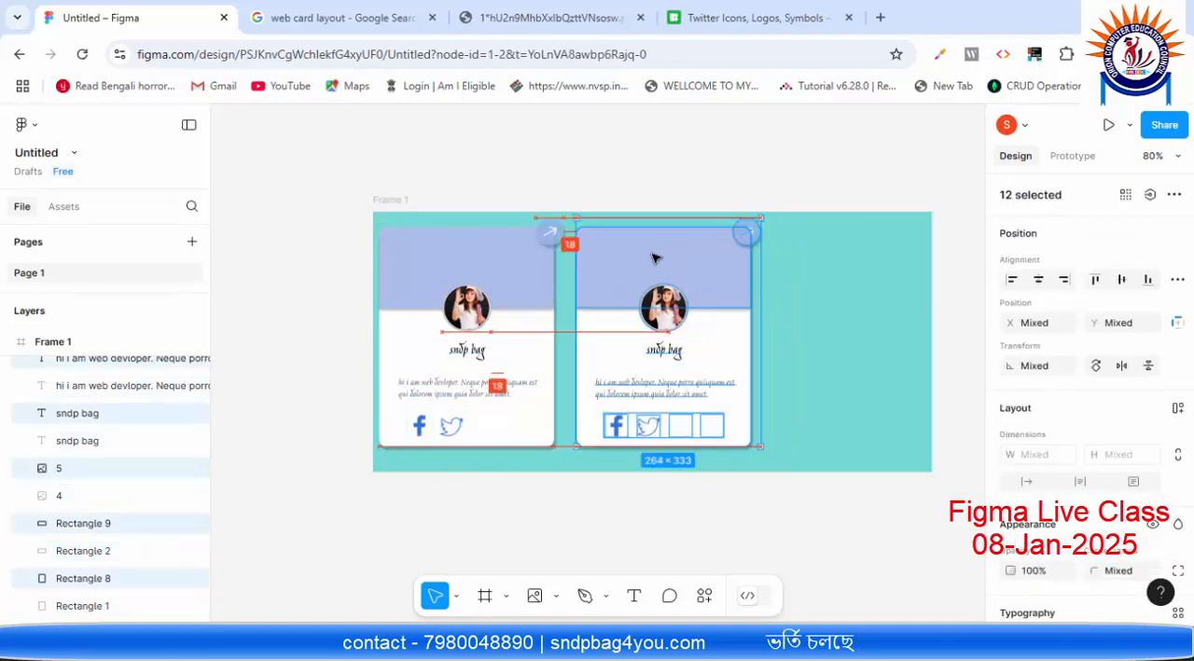
Step: Duplicate the second card and place the copy to its right as the third card in the frame
click(796, 309)
drag(808, 222, 593, 453)
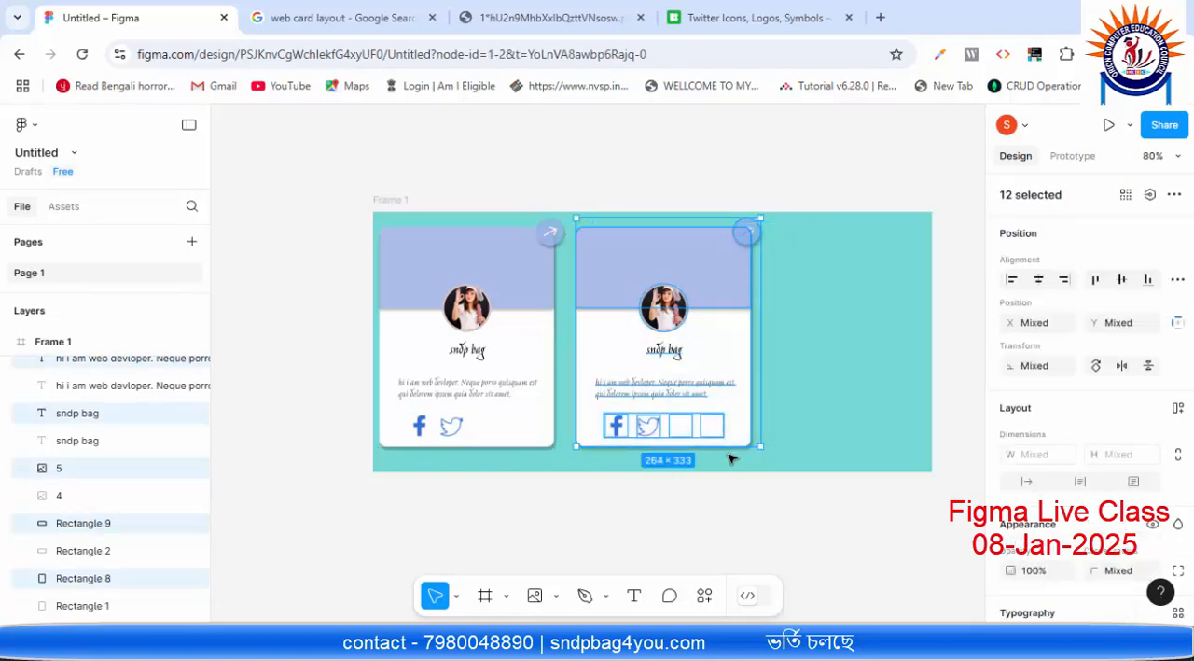
drag(731, 271, 898, 279)
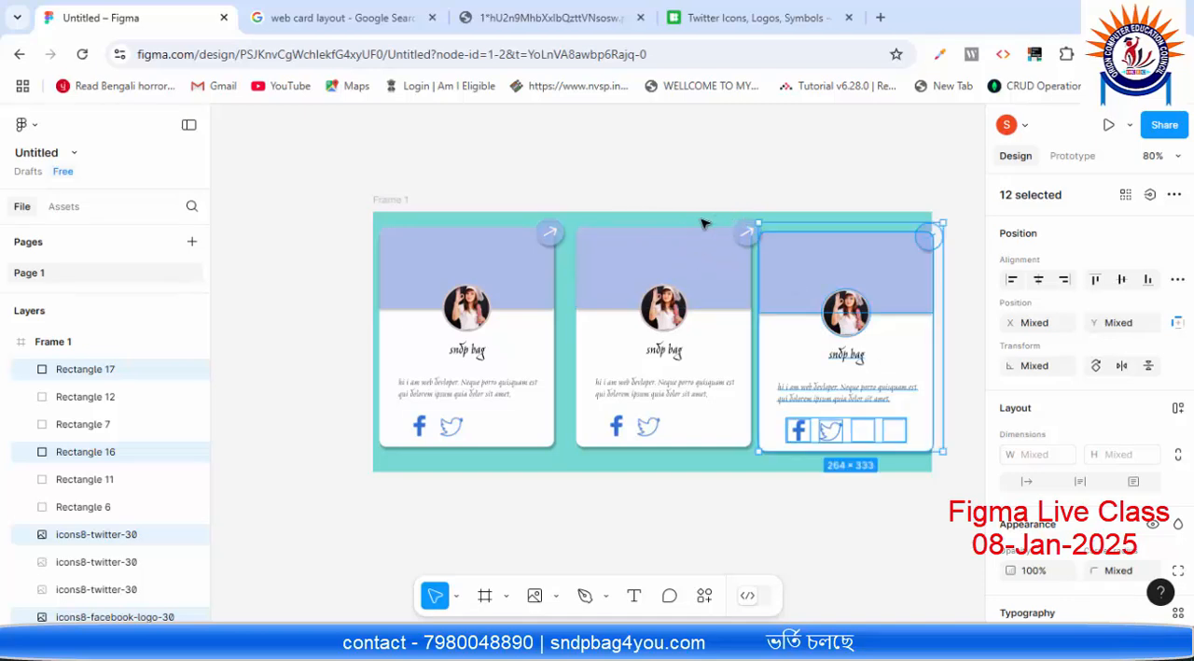
Step: Move the second card's body closer to the first, bring the third card level beside it, and check the gaps between the cards
drag(702, 221, 590, 459)
drag(630, 276, 617, 273)
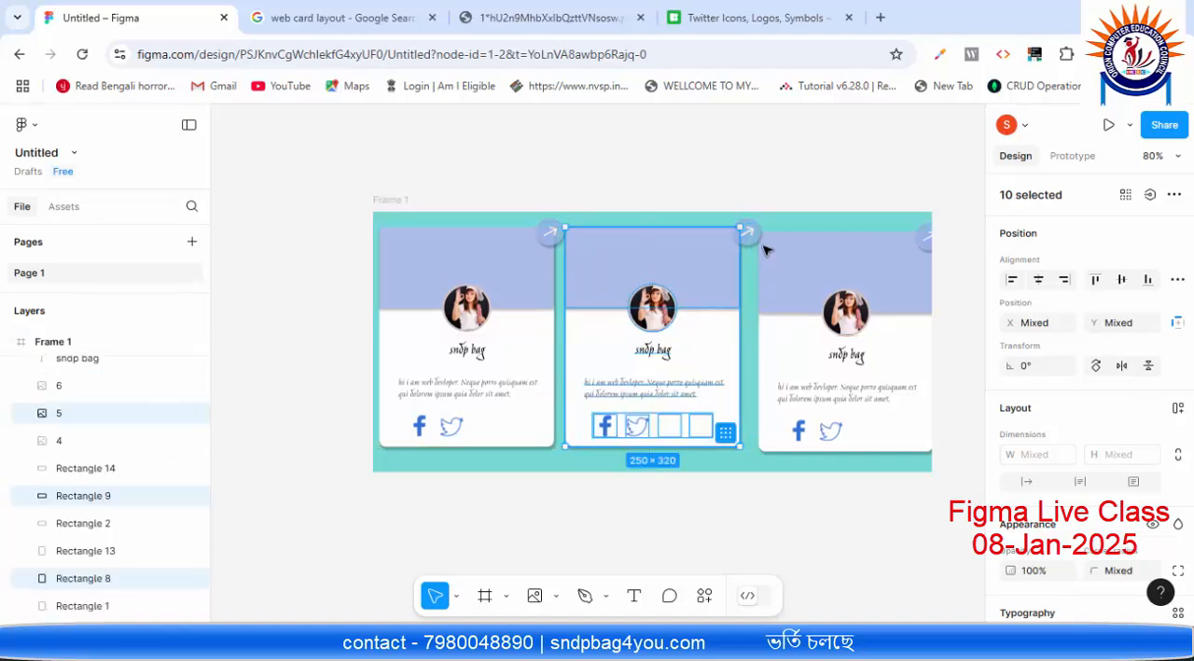
click(807, 242)
drag(795, 222, 904, 429)
mouse_move(867, 273)
mouse_down()
mouse_move(852, 261)
mouse_move(860, 280)
mouse_up()
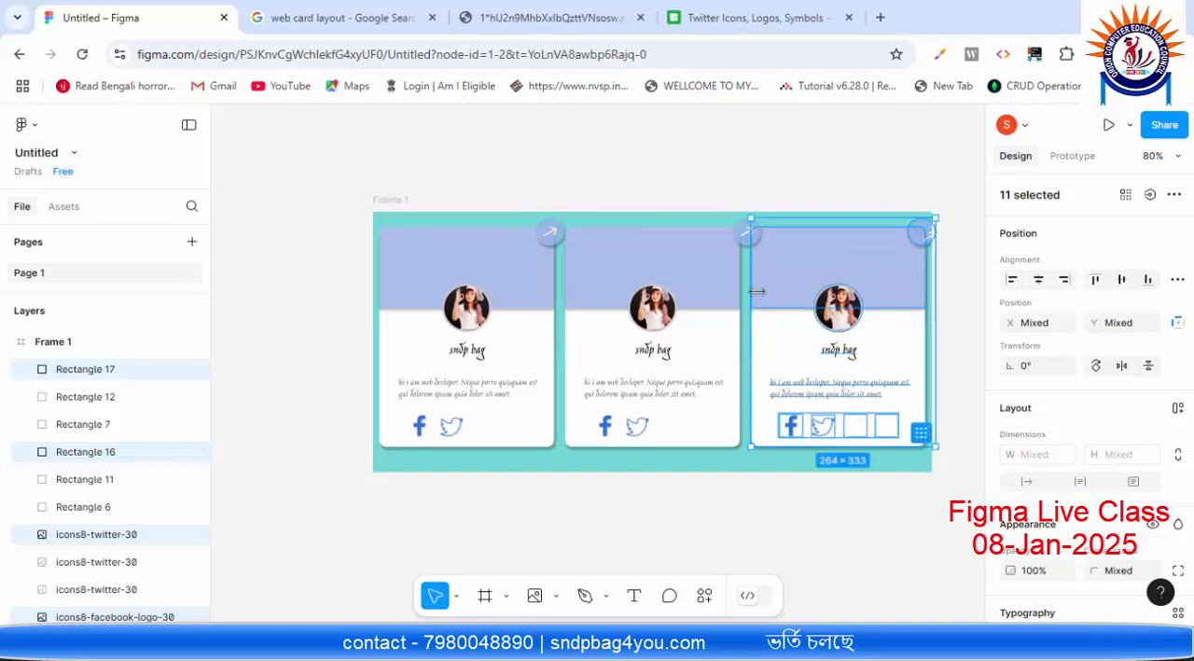
key(alt)
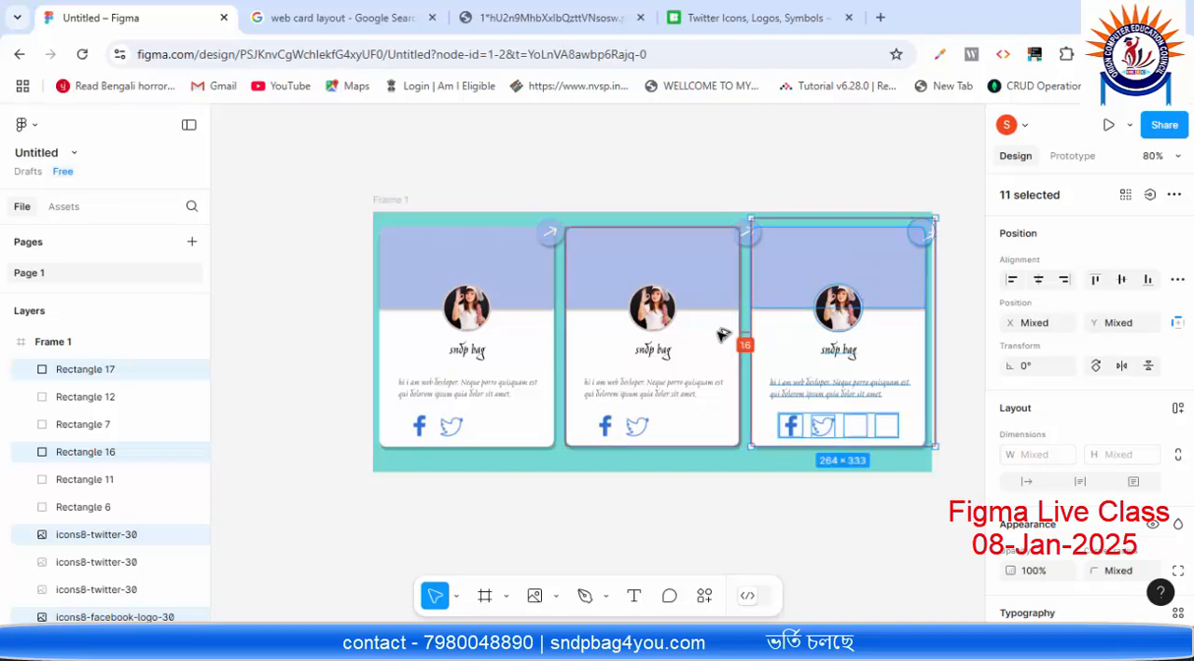
click(588, 326)
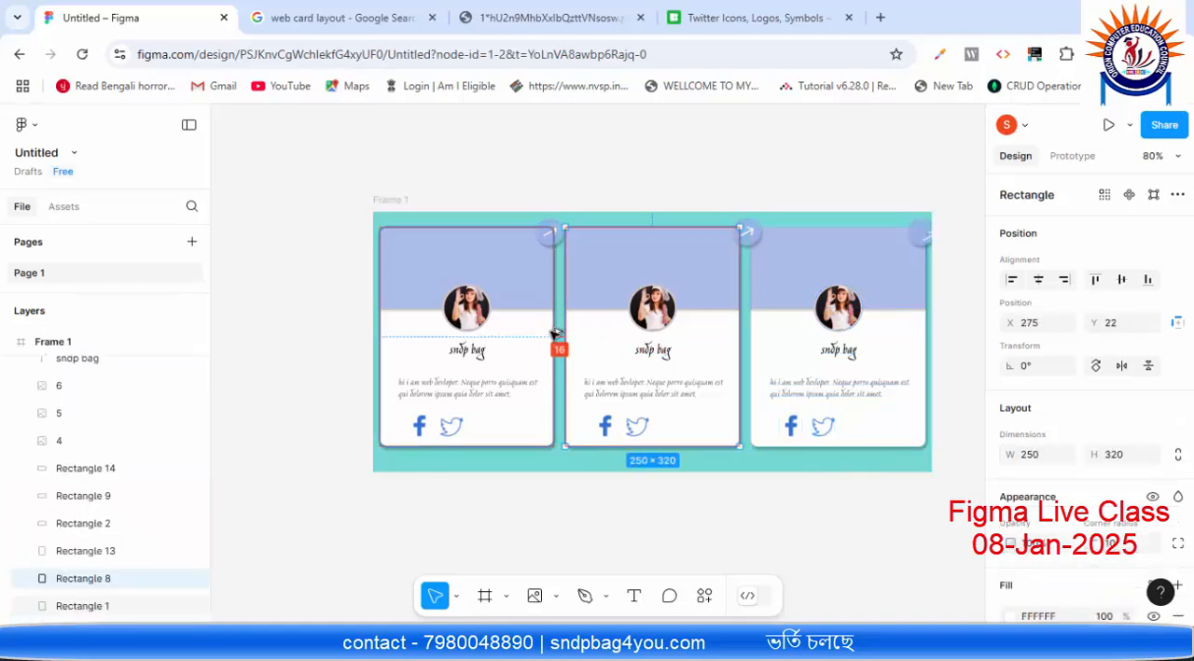
click(754, 539)
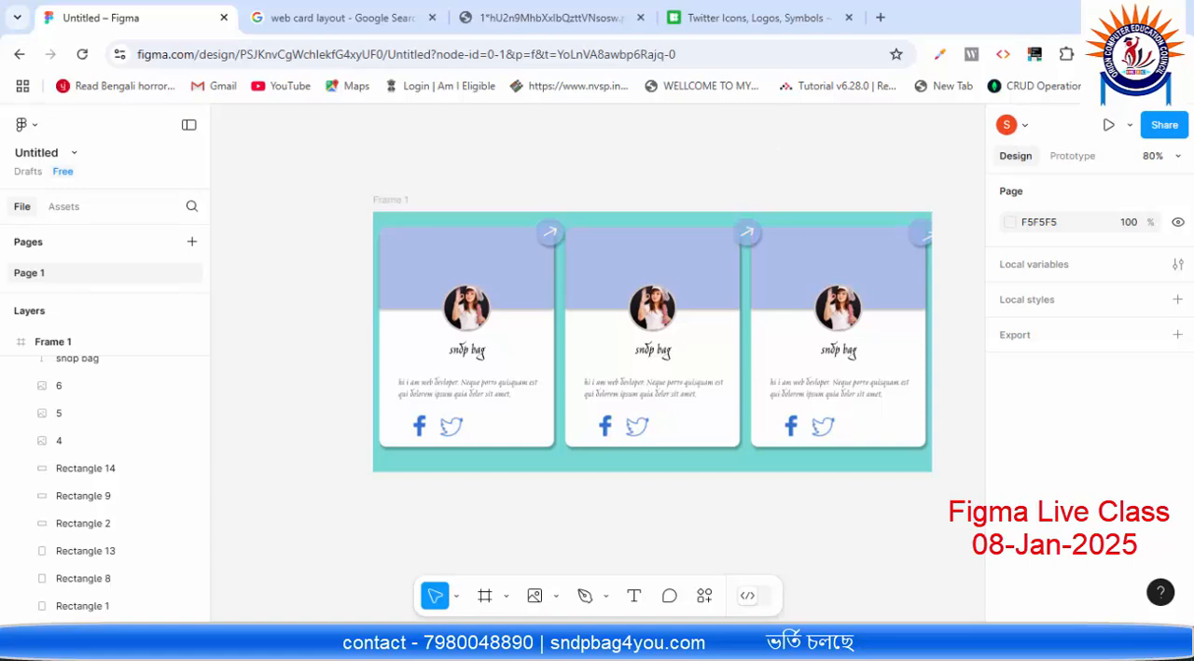
scroll(901, 142, up, 3)
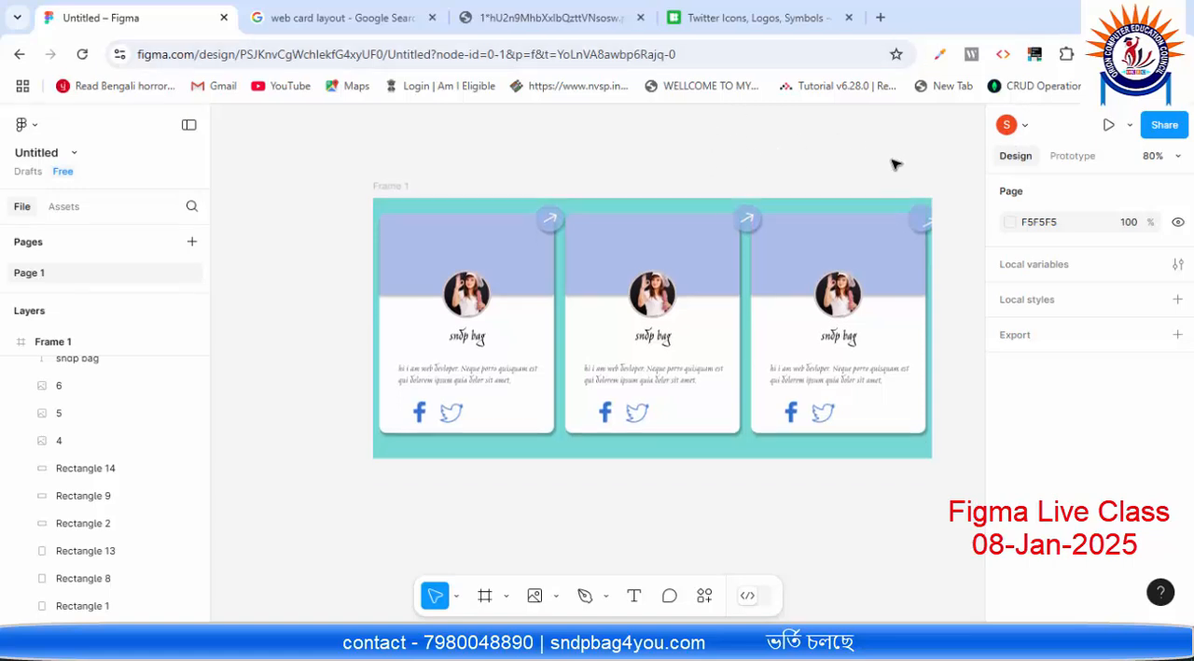
scroll(885, 175, down, 2)
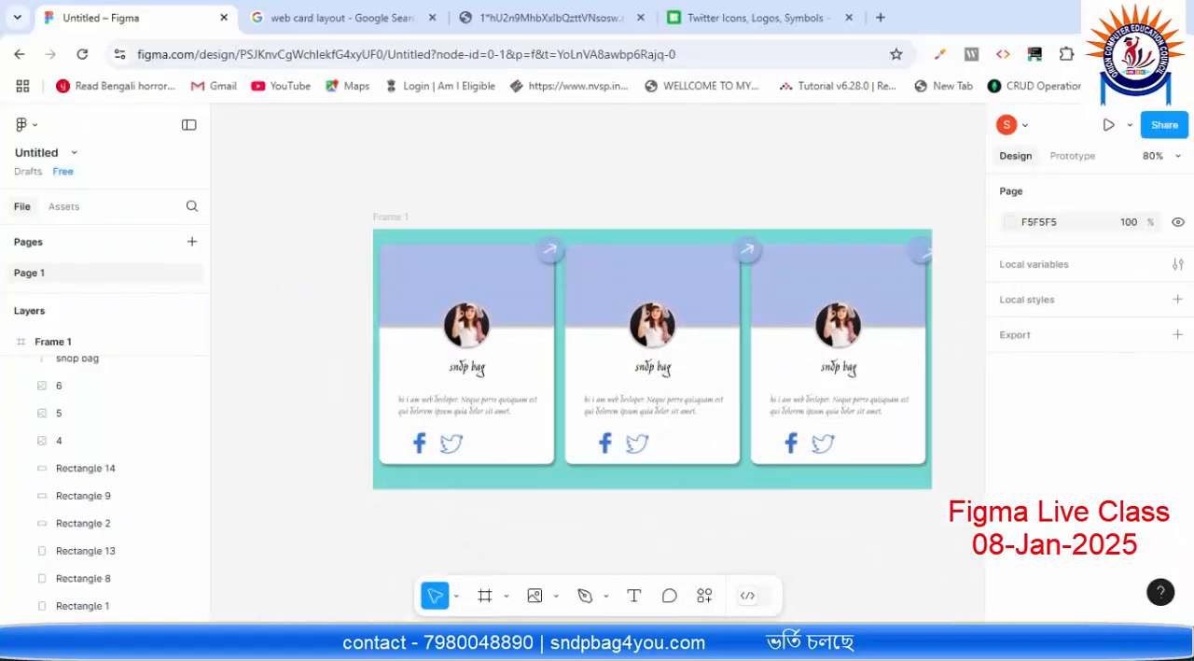
Step: Switch to File Explorer and open the tailwind Pro folder on the Desktop
key(super+e)
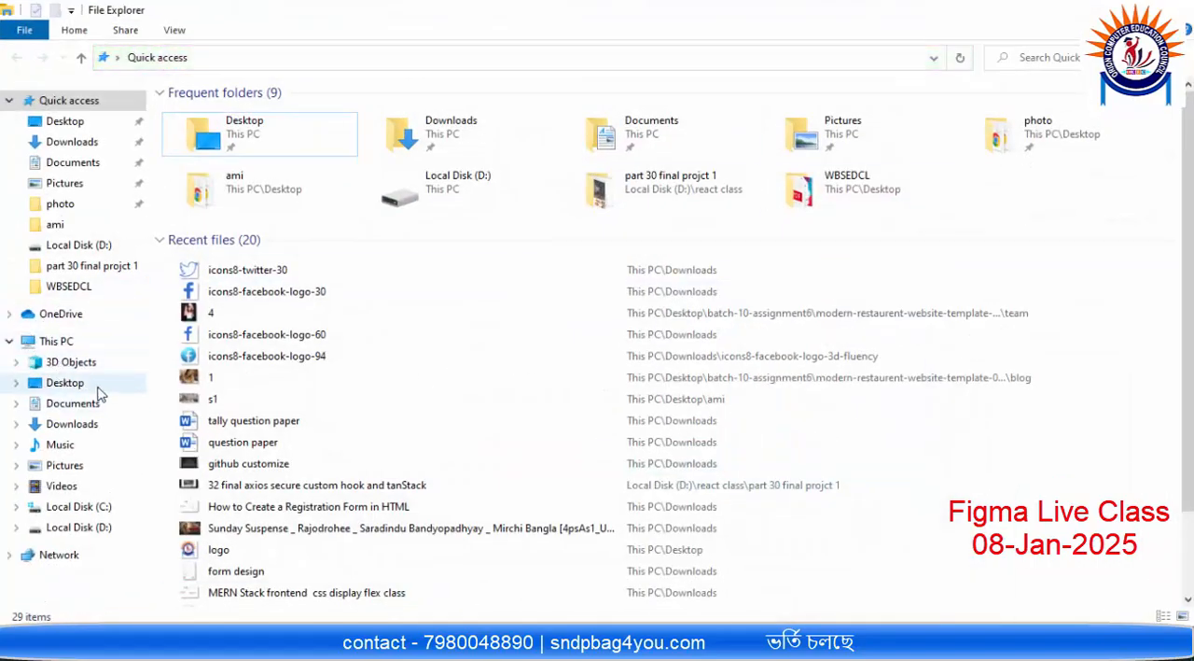
click(95, 386)
scroll(224, 377, down, 3)
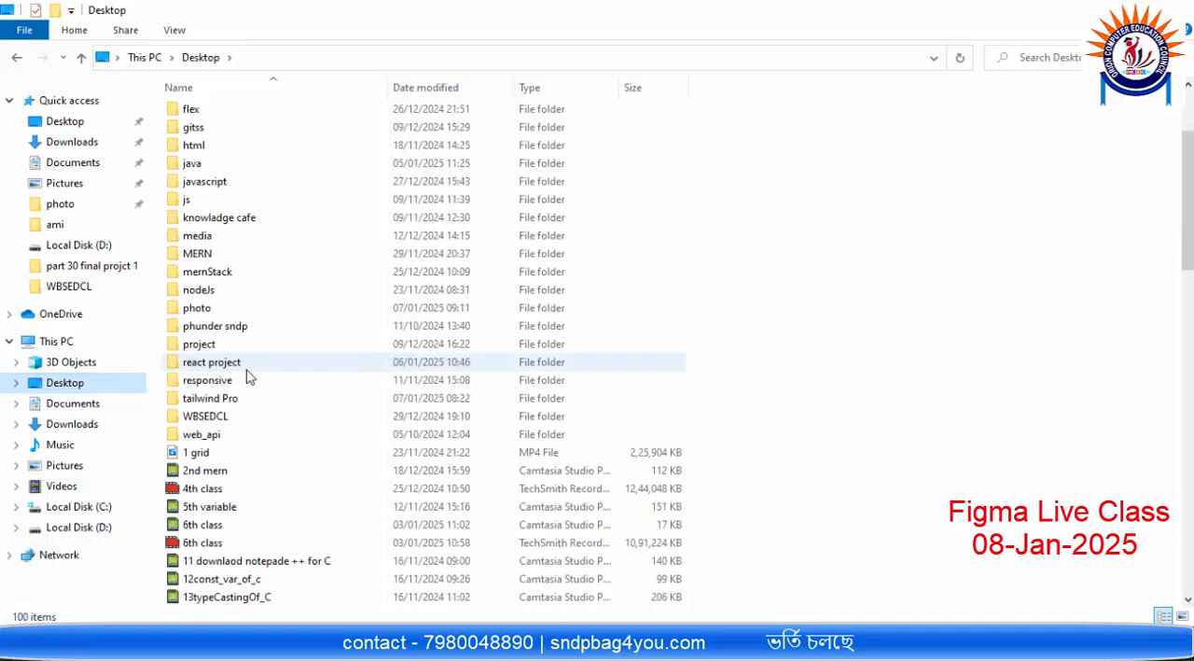
scroll(248, 376, up, 2)
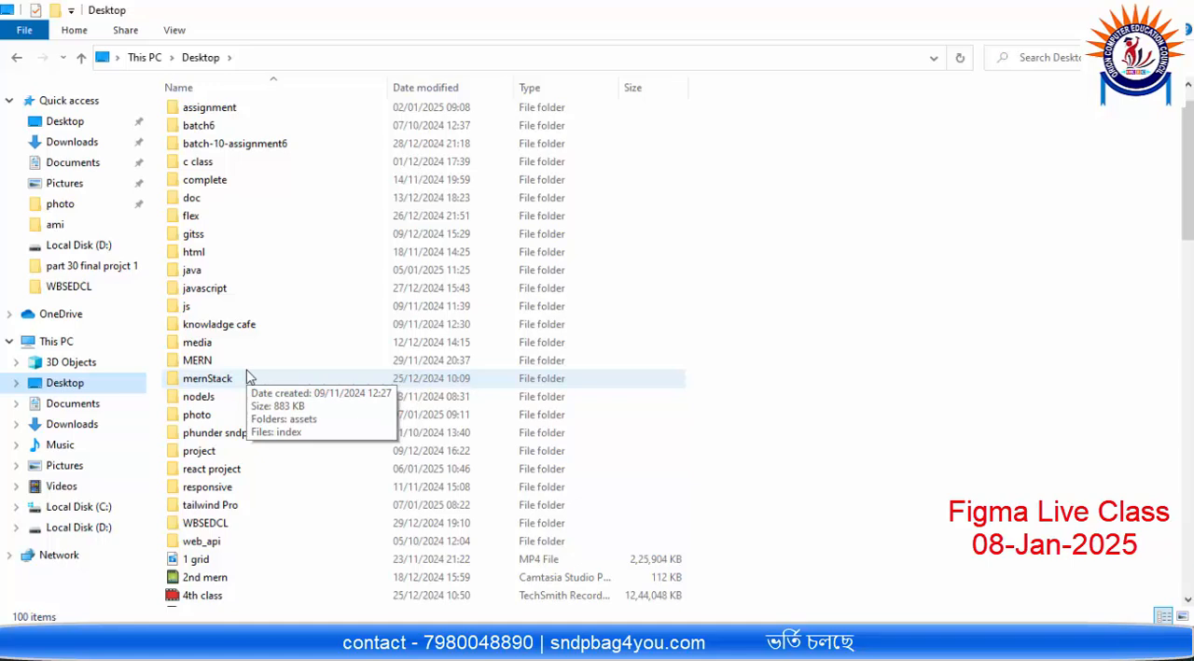
double_click(224, 505)
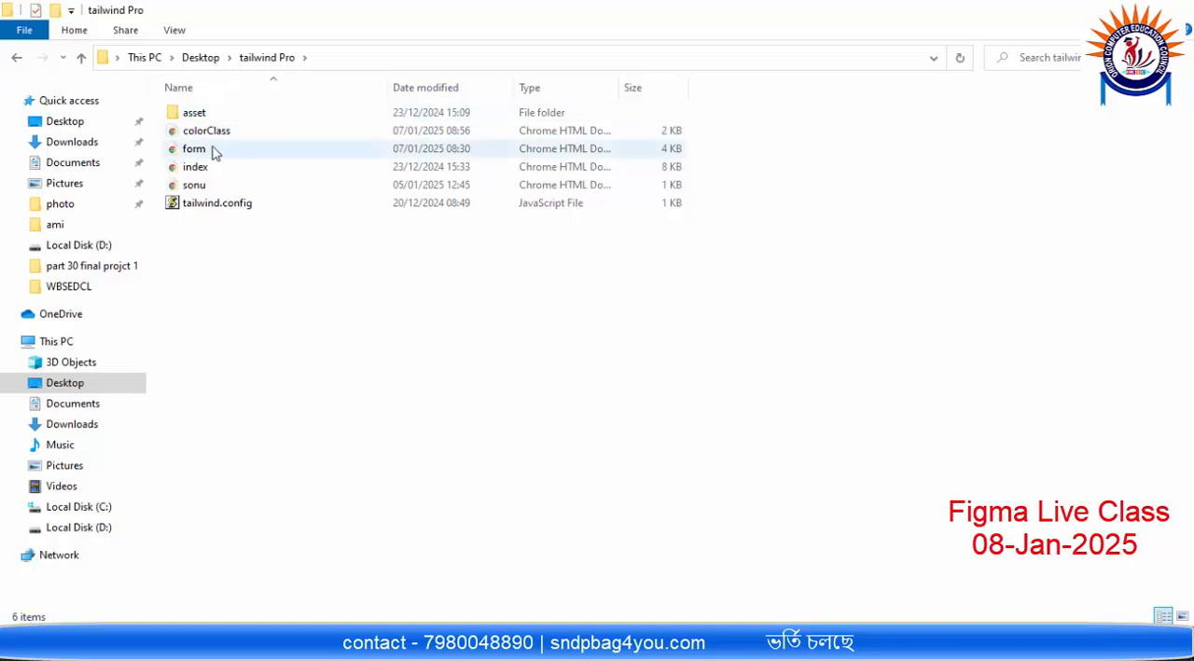
Step: Launch a command prompt in the tailwind Pro folder and run "code ." to open the folder in VS Code
click(354, 62)
text(cmd)
key(Return)
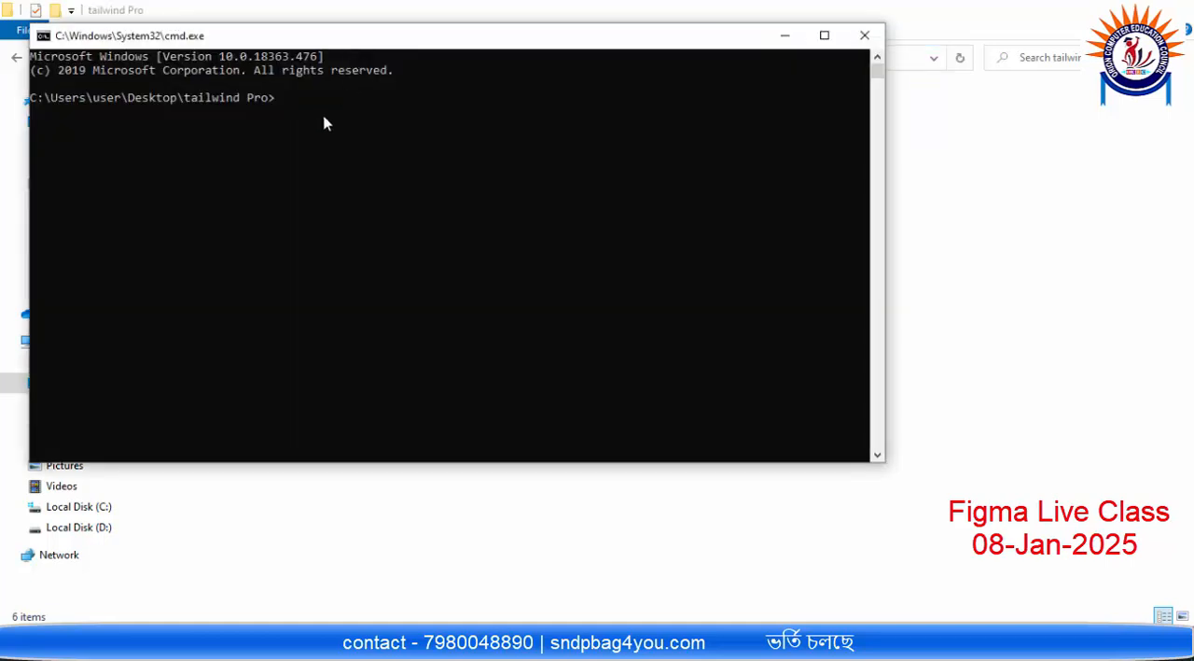
text(code .)
key(Return)
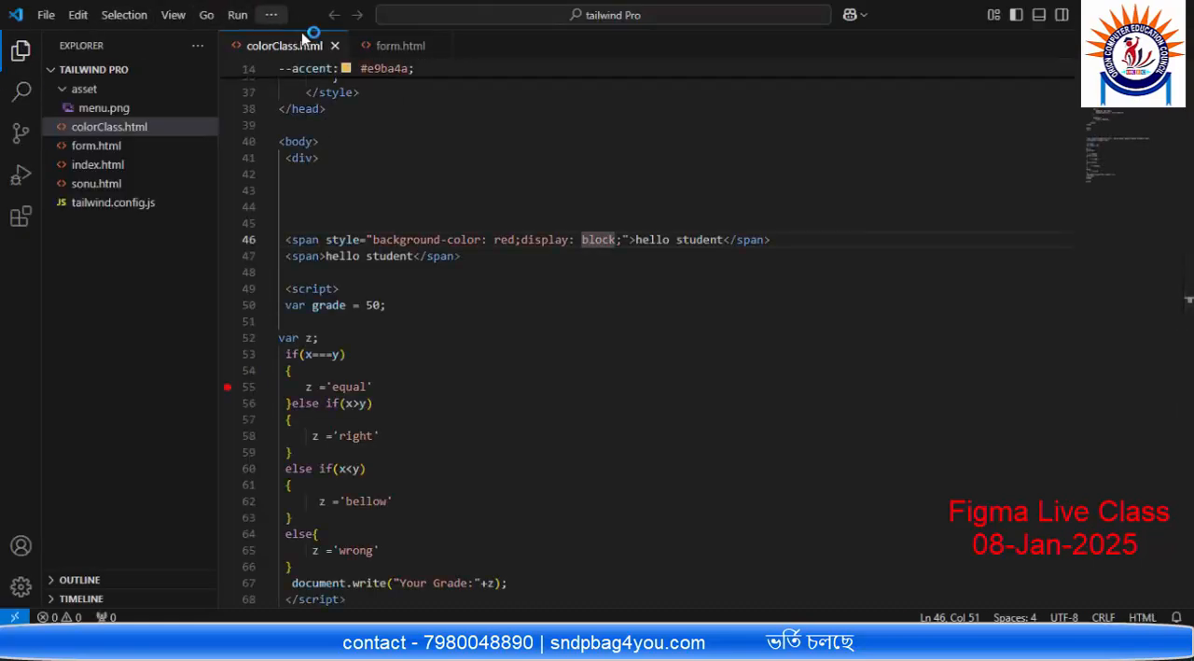
Step: Close the open form.html and colorClass.html files in the editor
click(427, 47)
click(440, 45)
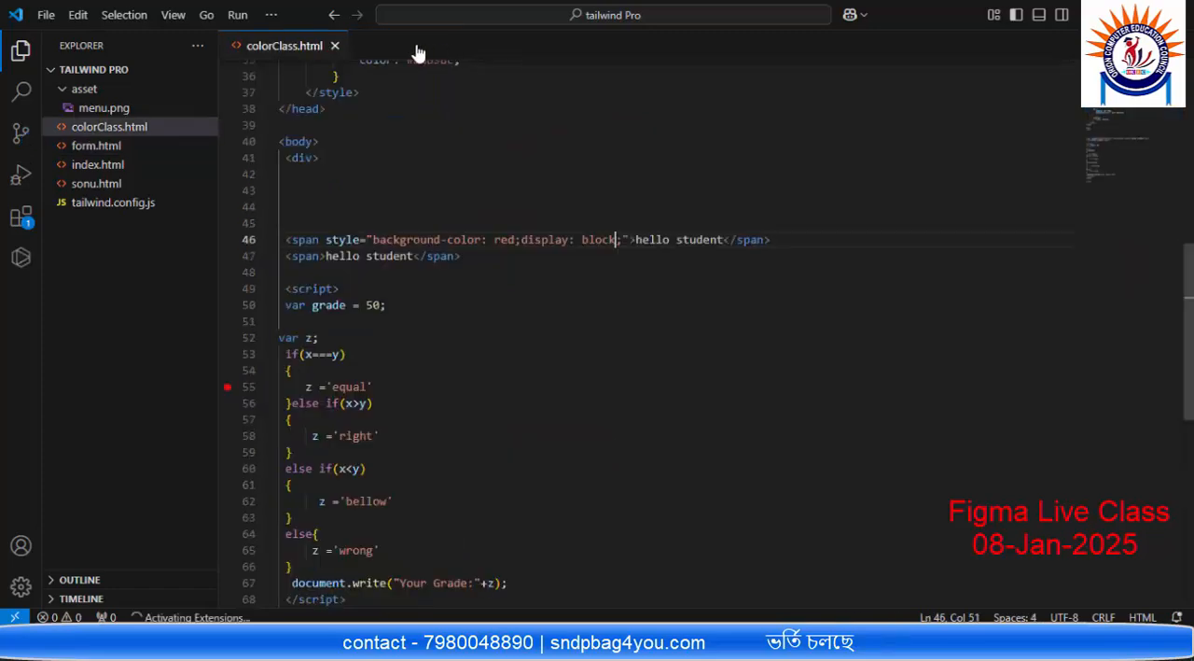
click(338, 46)
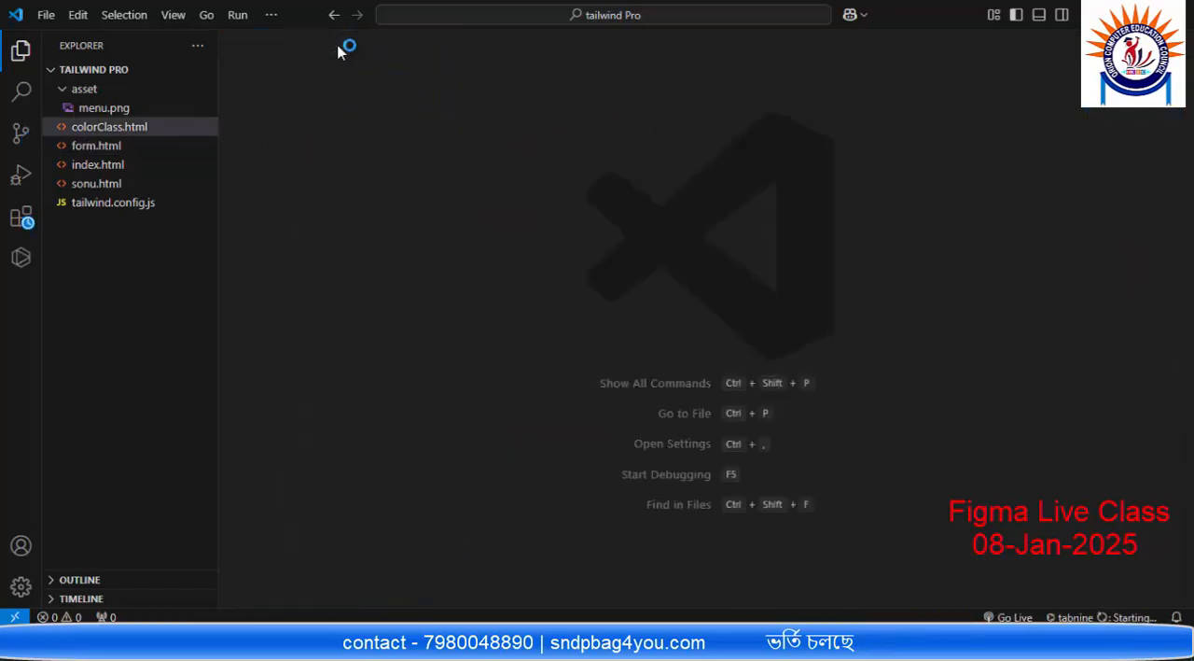
Step: Create a new file named card in the tailwind Pro folder and rename it to card.html
click(143, 70)
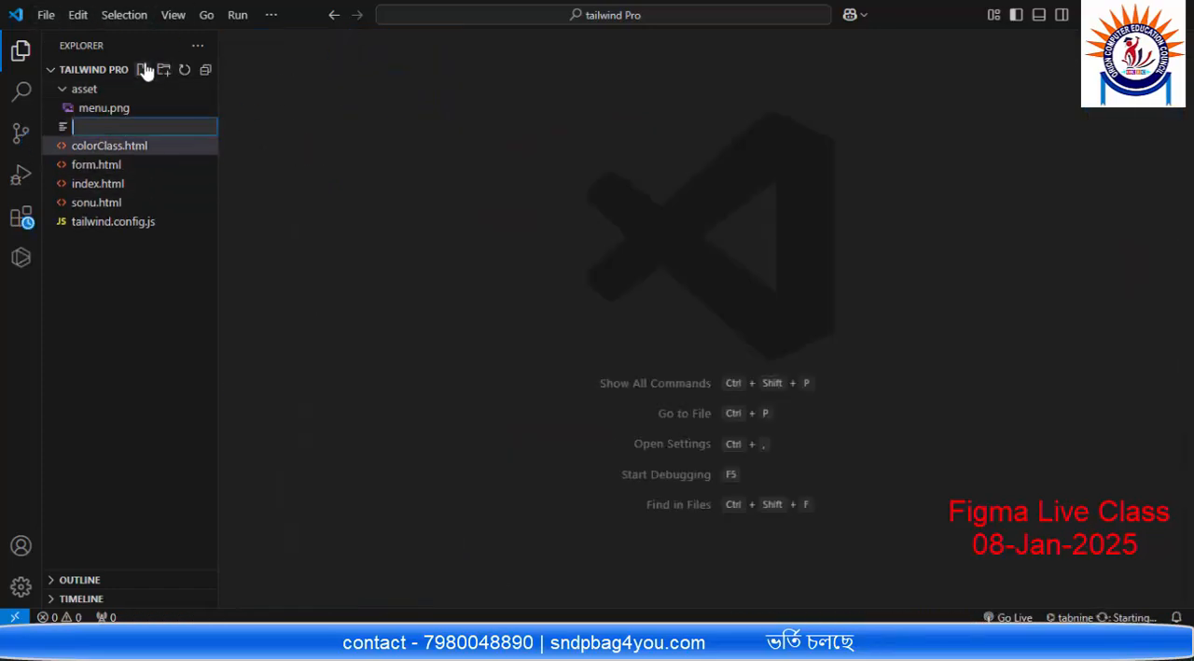
text(card)
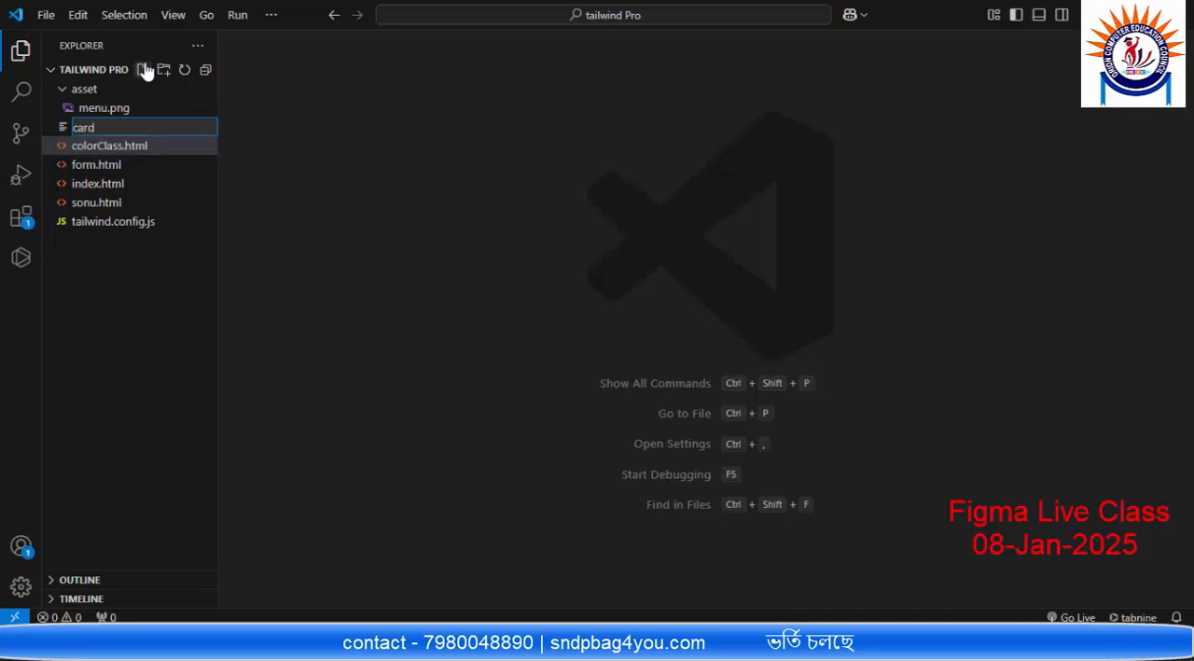
key(Return)
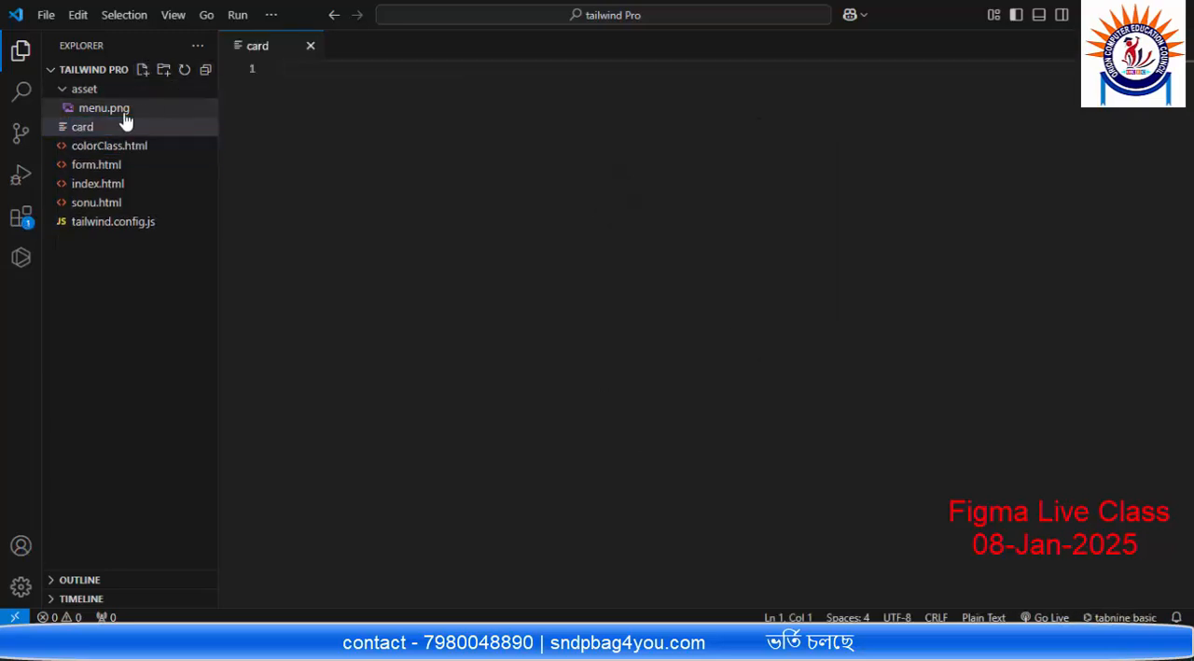
right_click(82, 130)
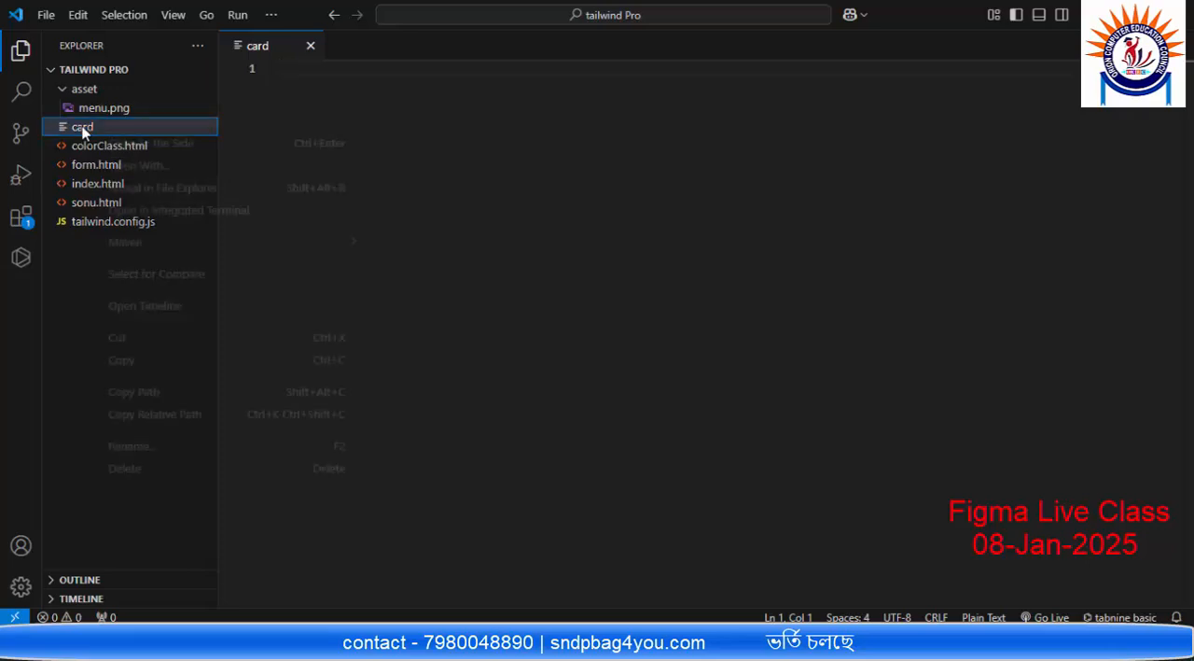
click(127, 445)
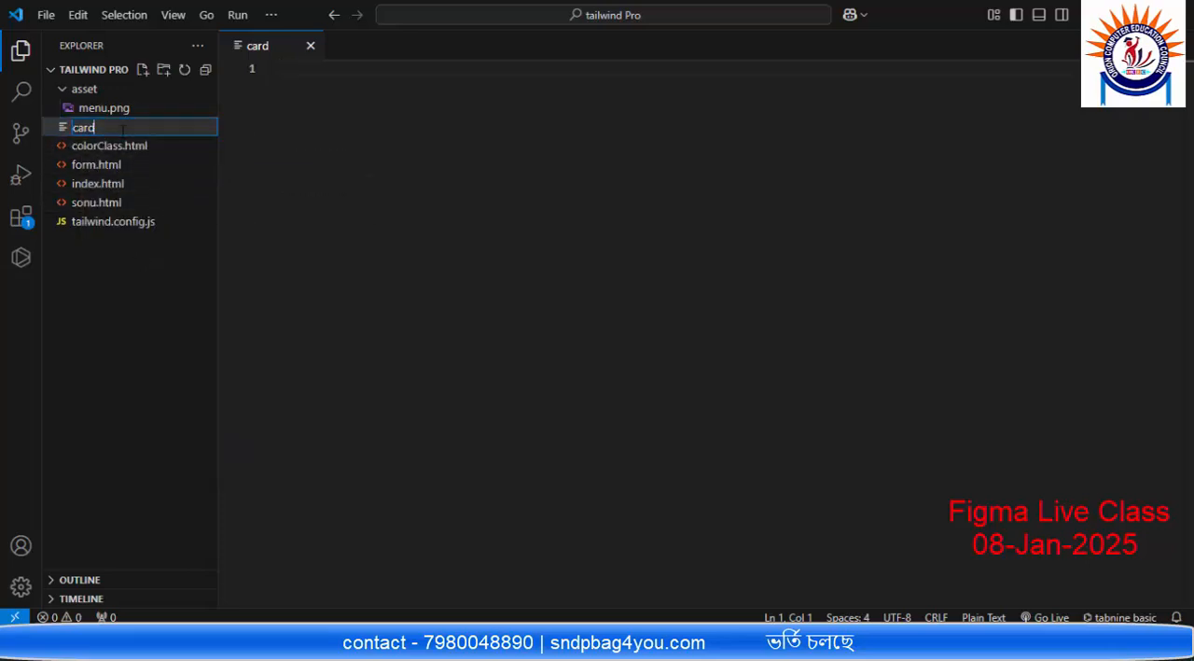
text(.html)
key(Return)
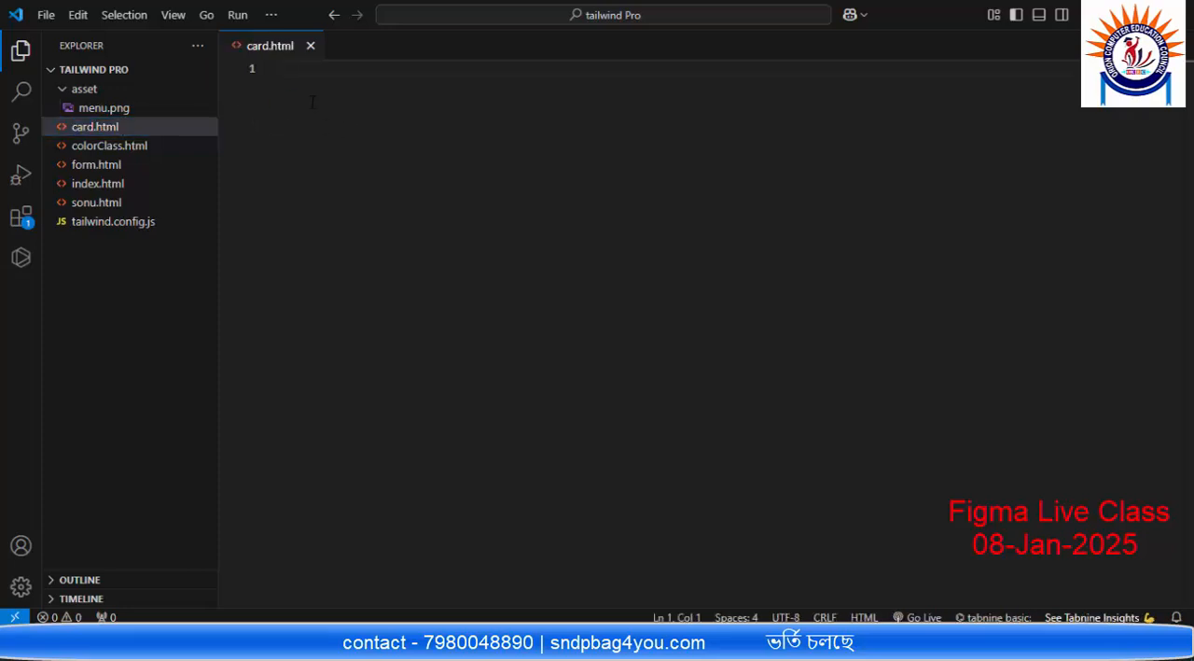
Step: Insert the HTML5 boilerplate into card.html with the "!" Emmet abbreviation
text(!)
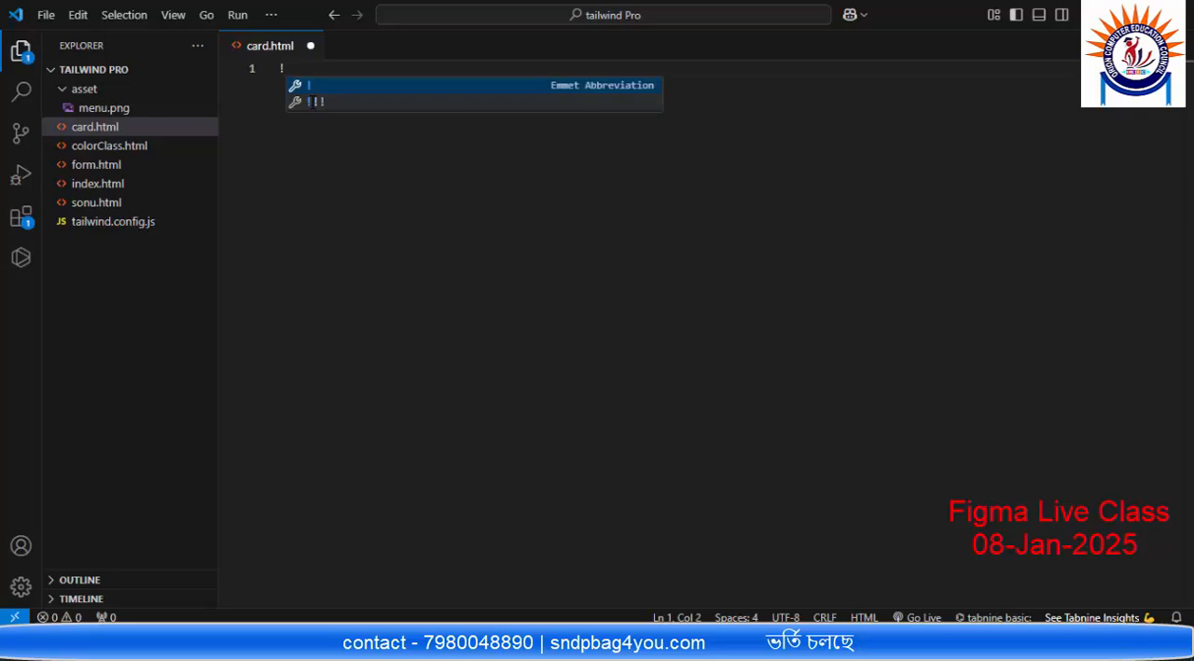
key(Return)
click(326, 199)
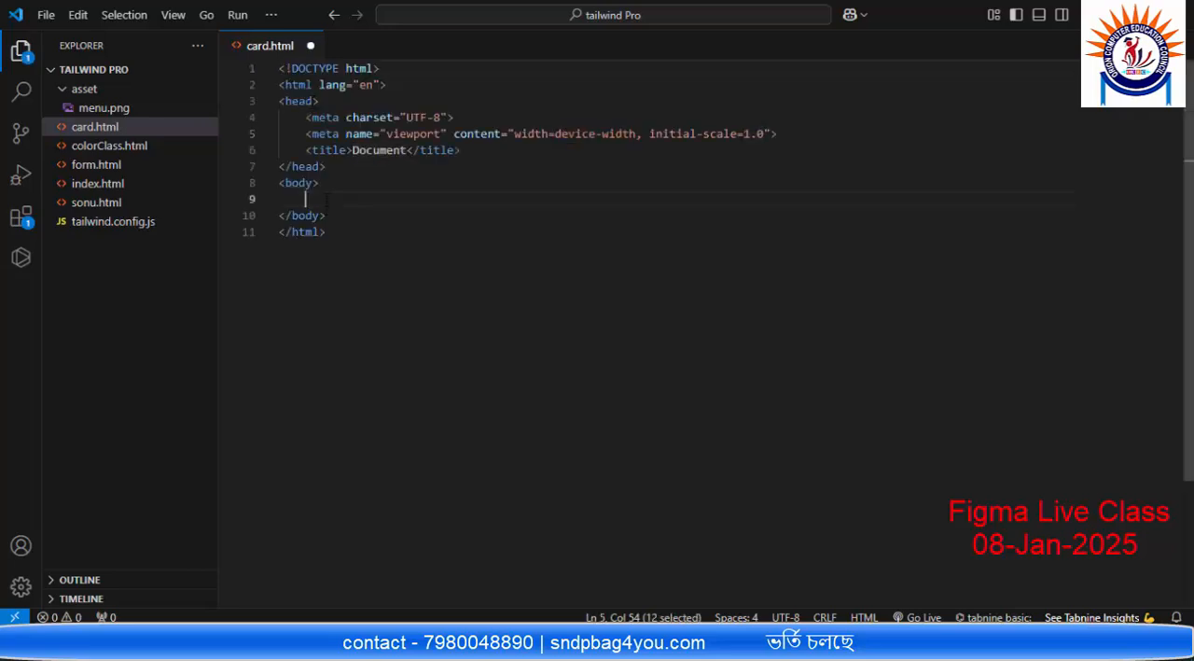
click(314, 188)
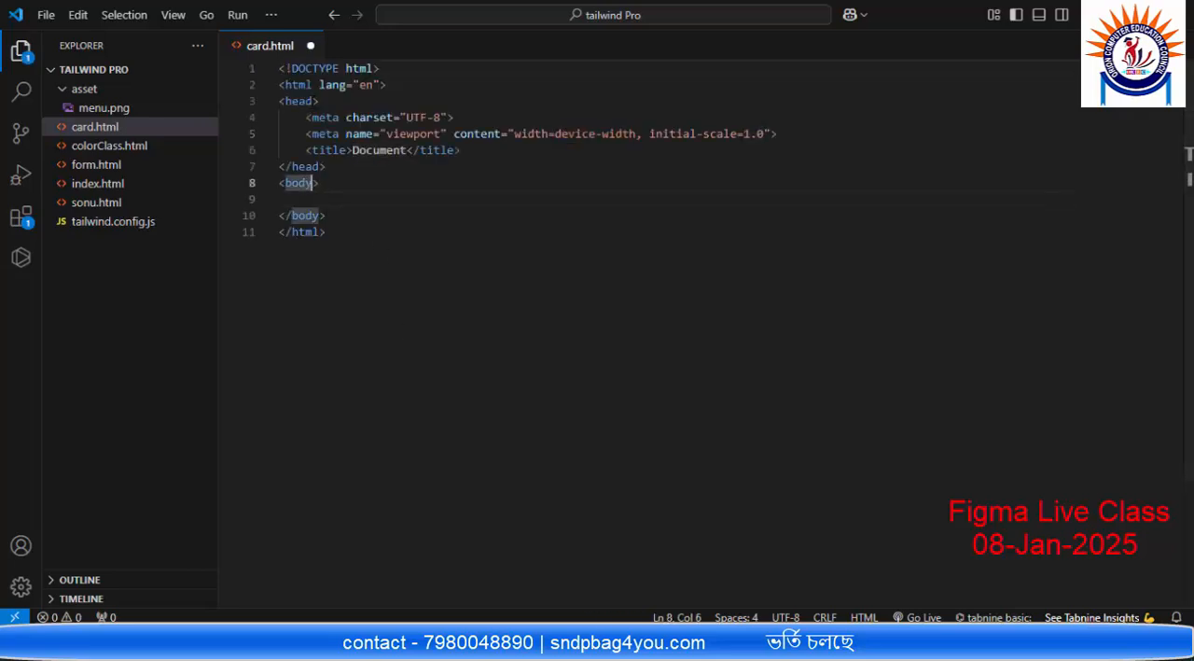
Step: Add a style block below the title in card.html with a body rule containing an empty background-color property
click(471, 152)
key(Return)
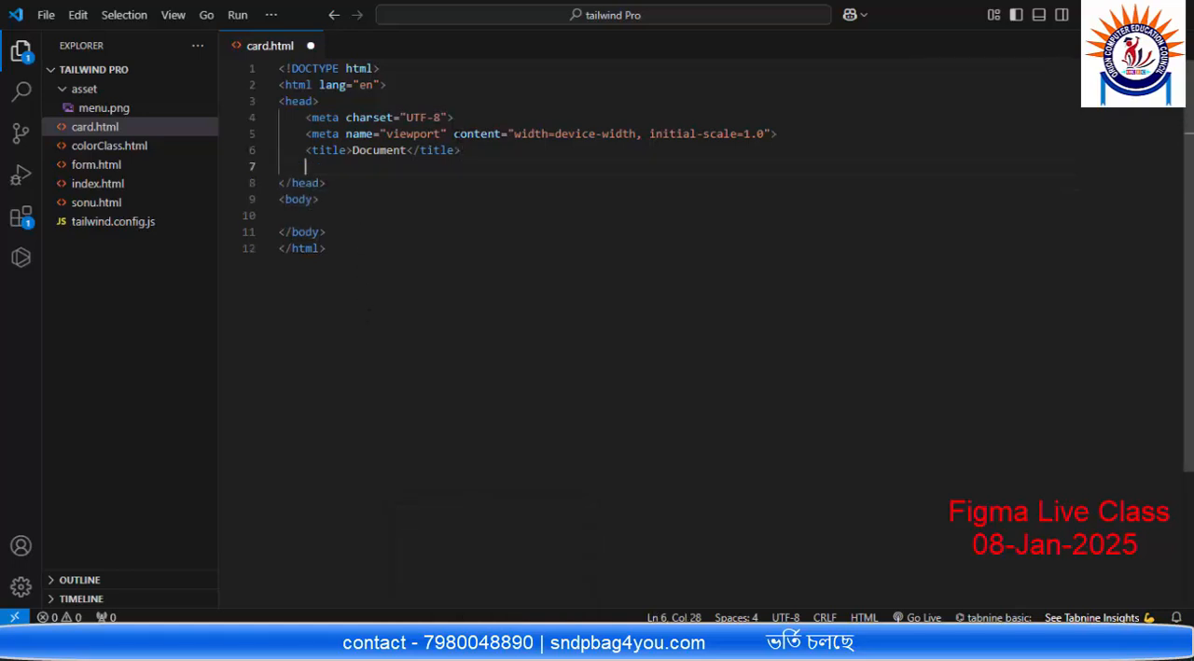
text(styl)
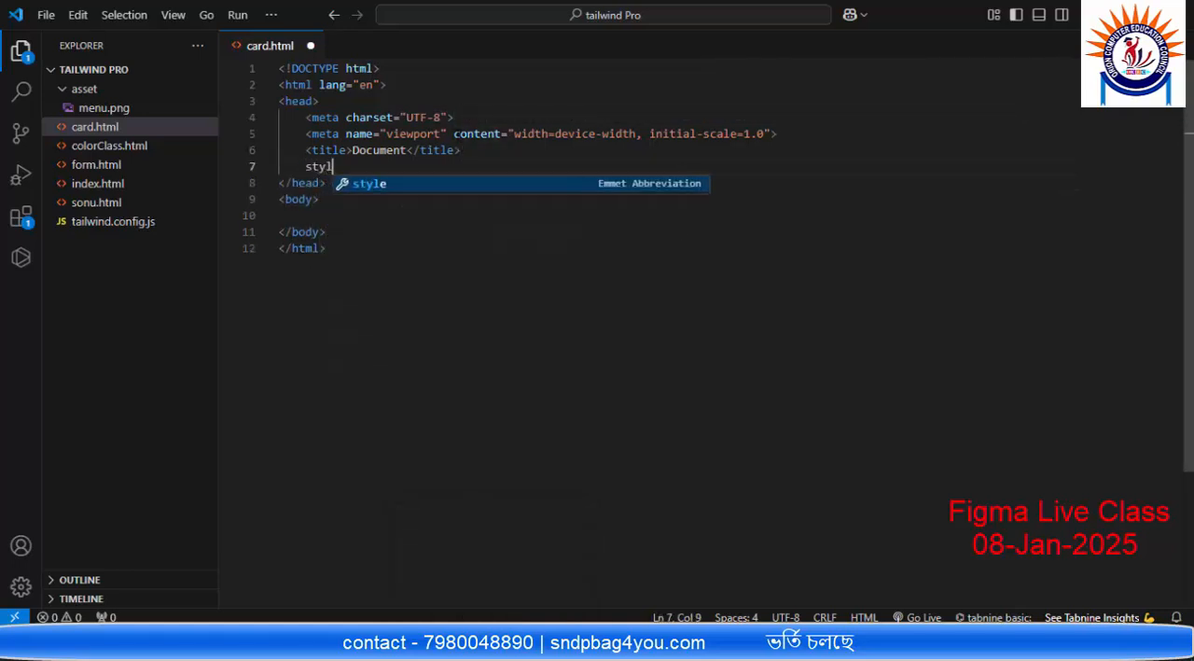
key(Return)
key(Return)
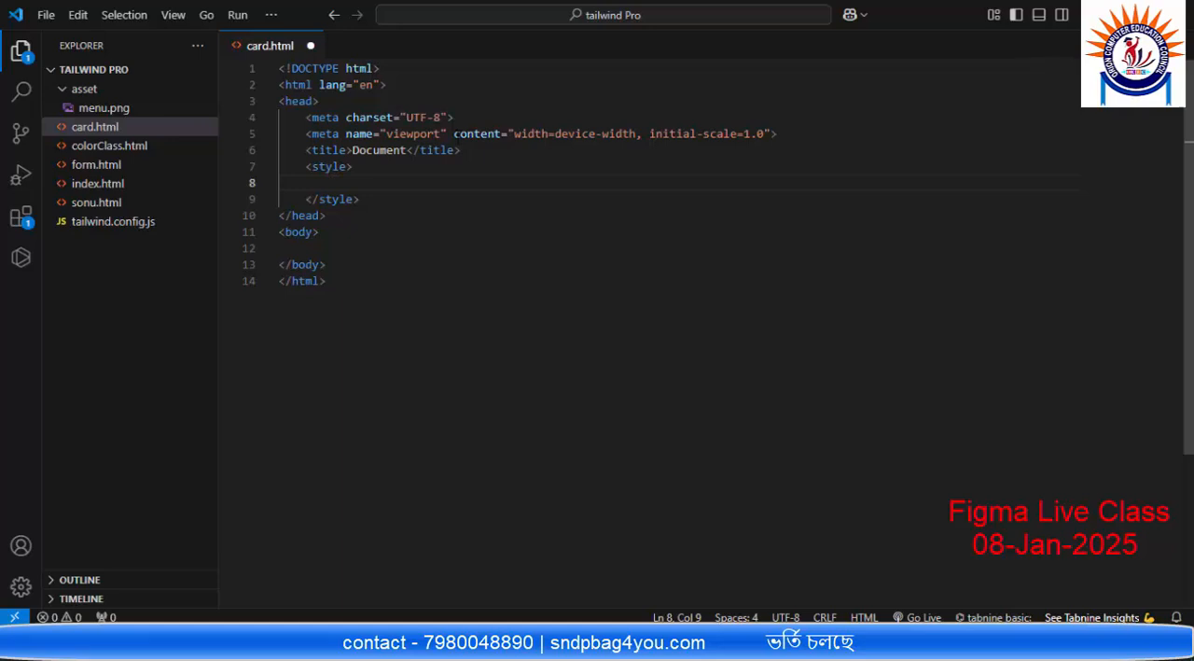
text(body)
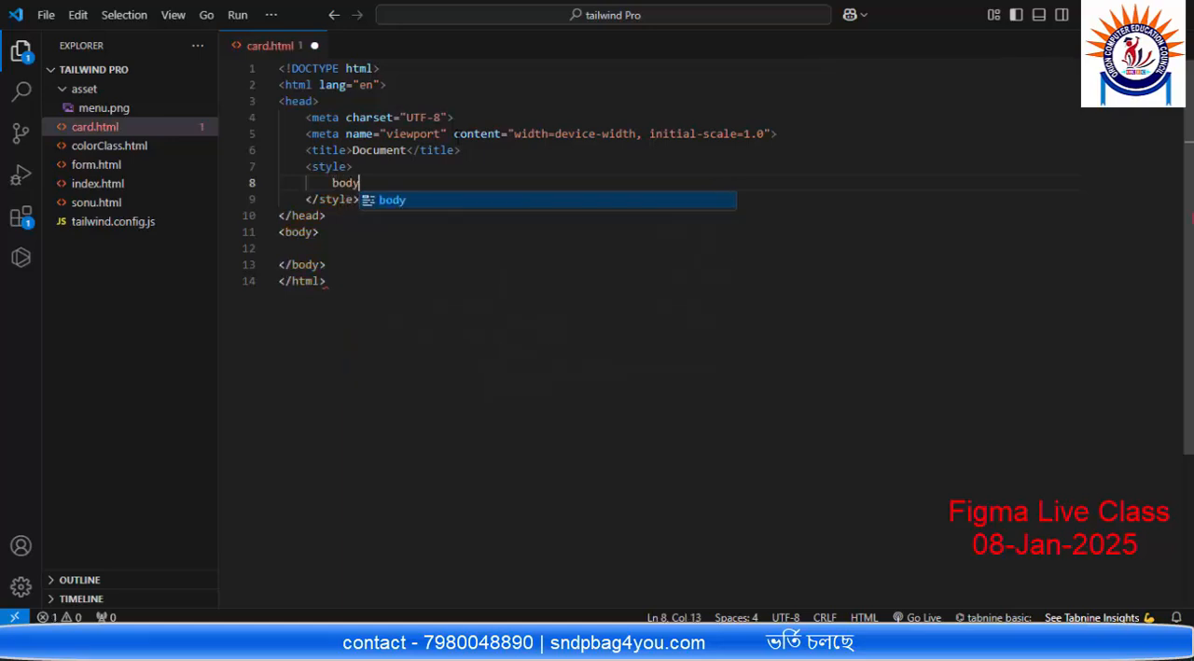
text({)
key(Return)
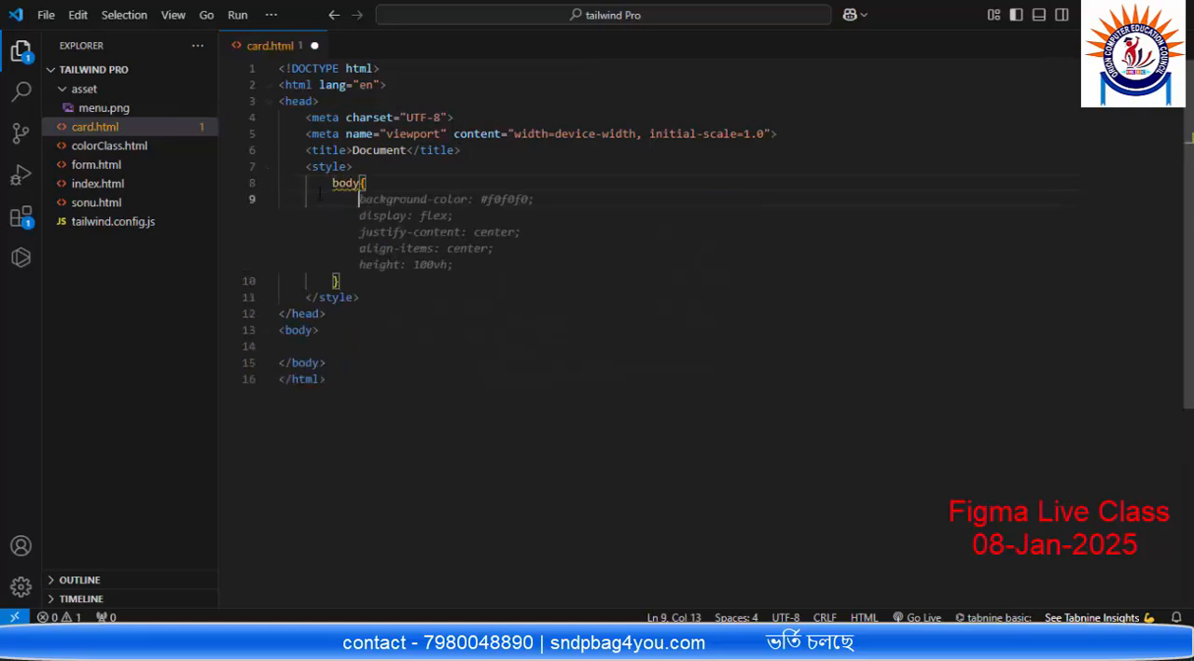
mouse_move(411, 200)
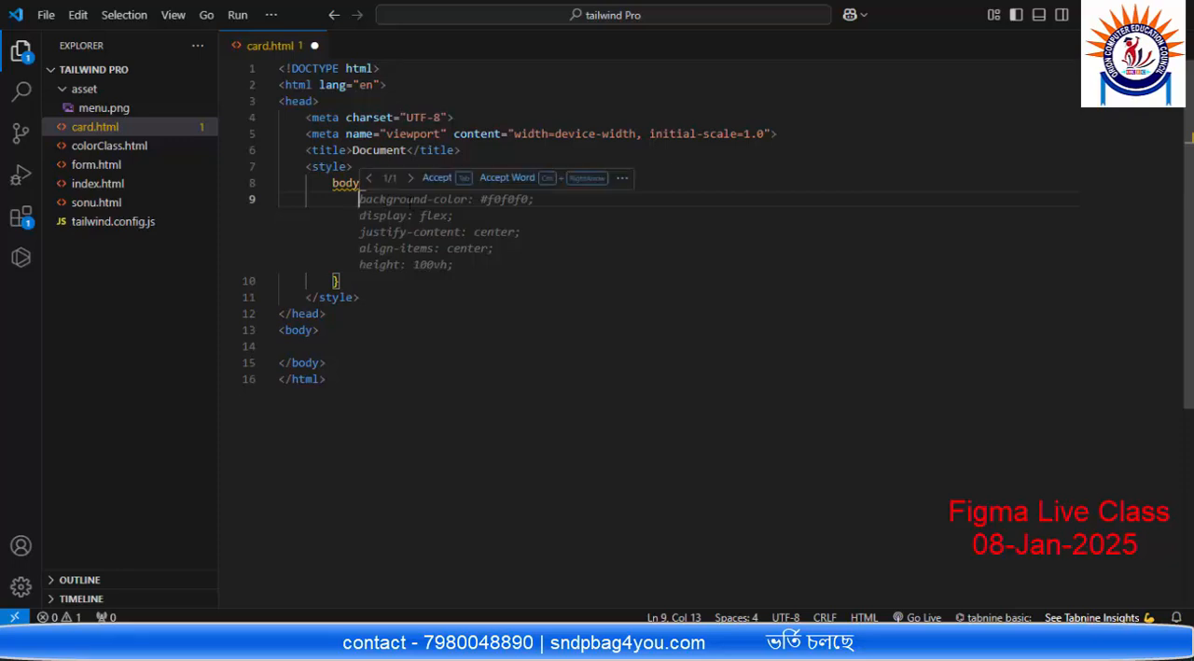
text(back)
key(Return)
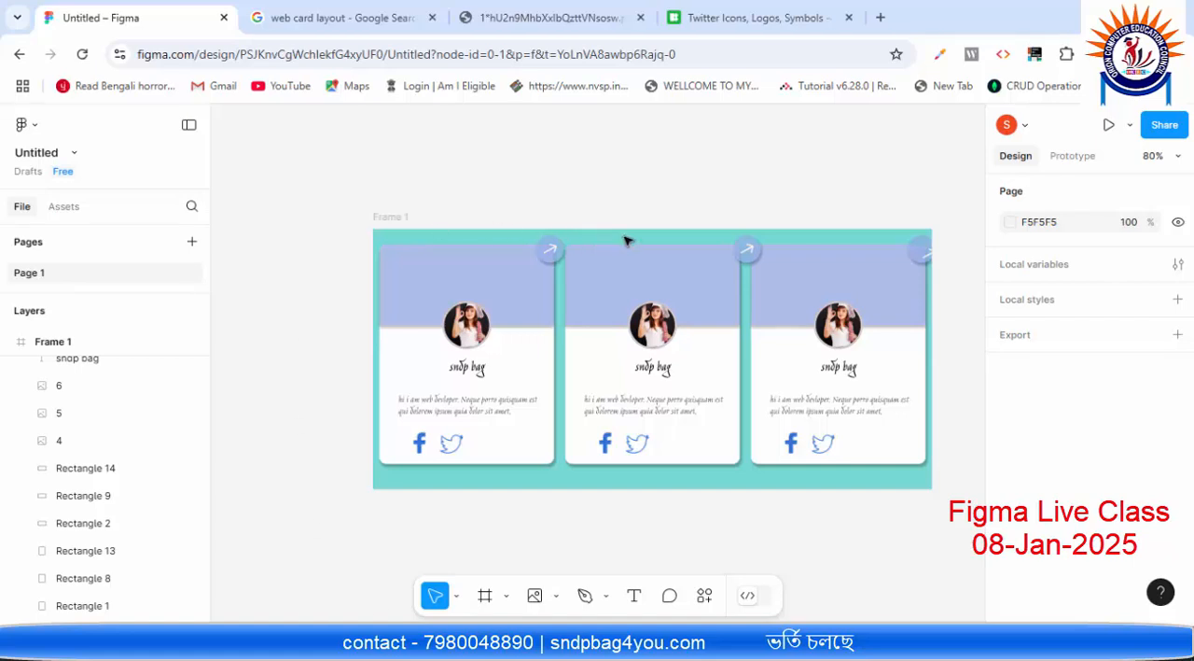
Step: In Figma, select Frame 1 and copy the hex code of its fill colour
click(625, 241)
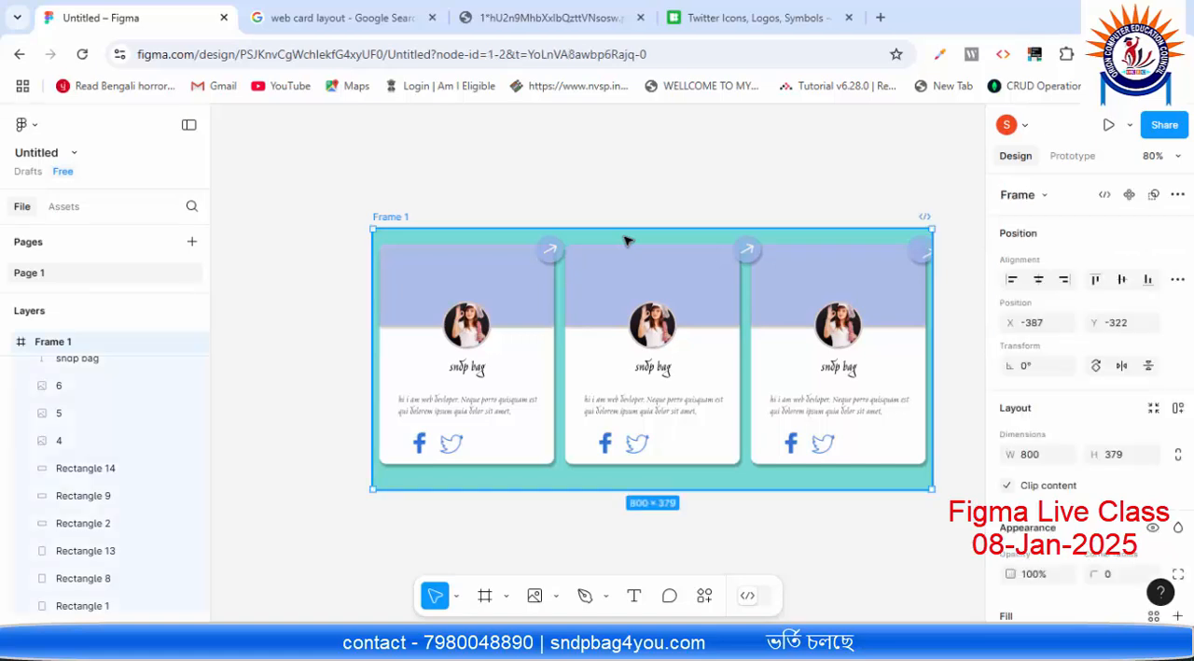
scroll(1082, 373, down, 4)
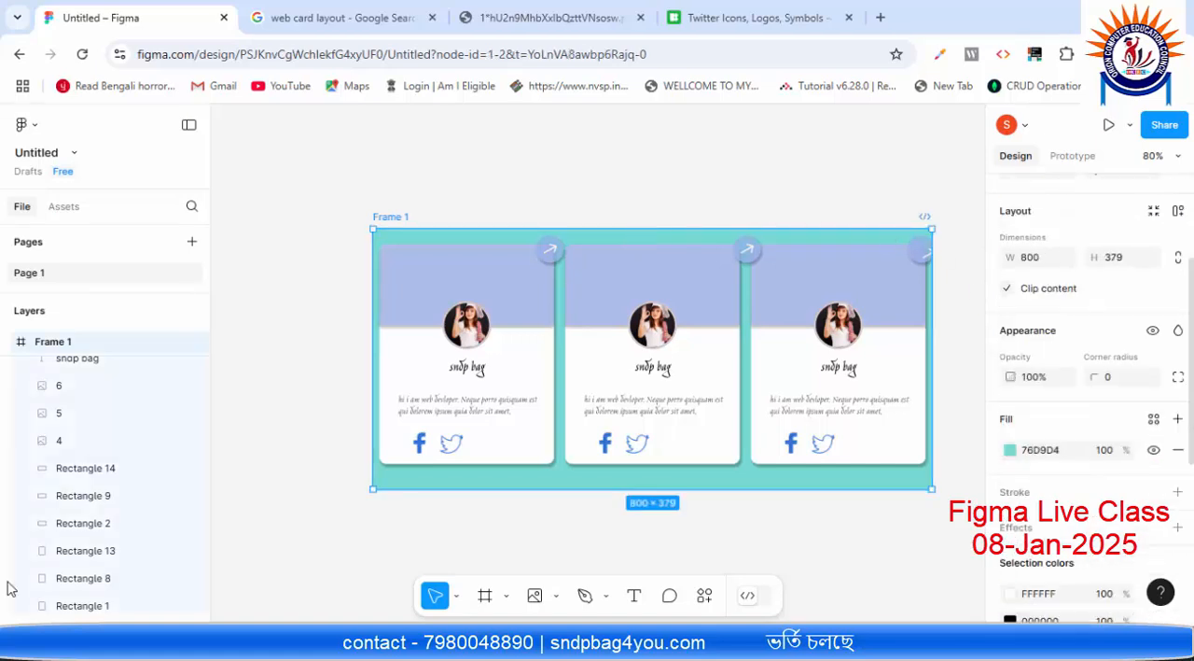
scroll(1168, 321, down, 2)
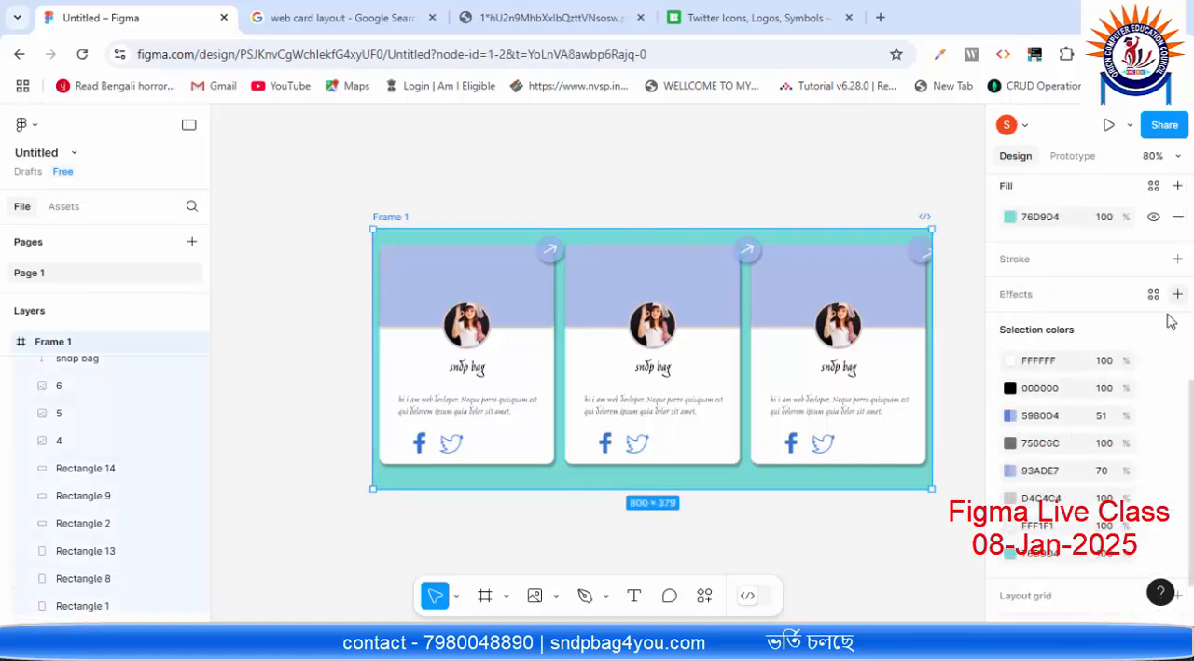
click(1045, 219)
key(ctrl+c)
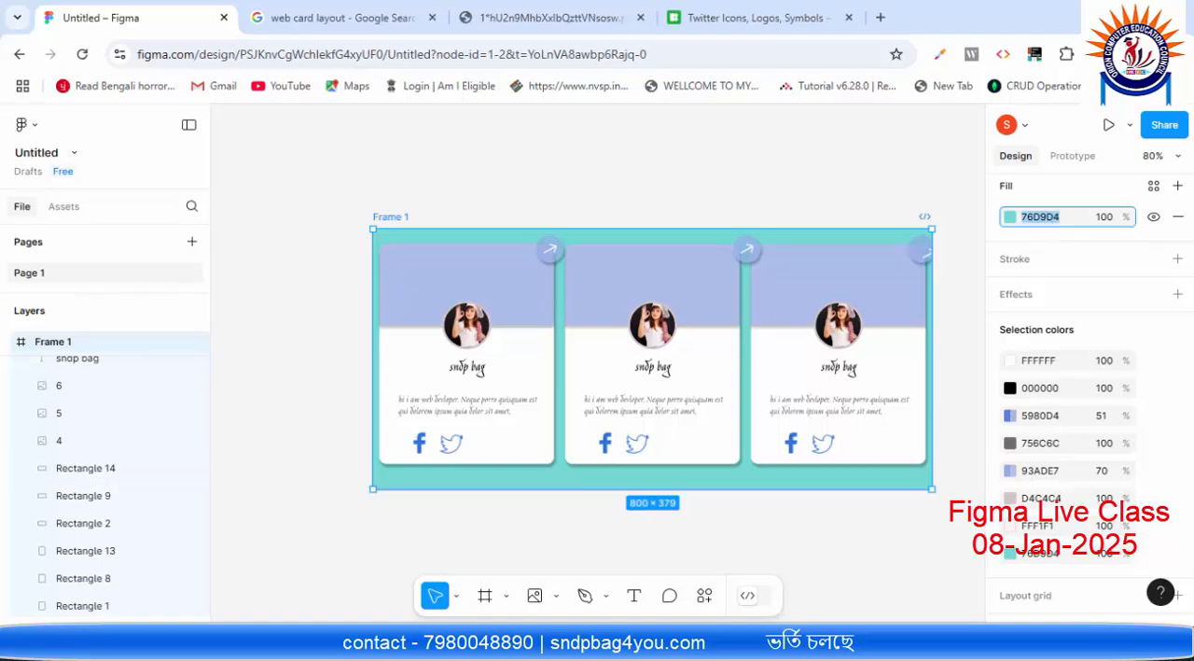
Step: Back in VS Code, set the body's background-color to #76D9D4 and save card.html
key(alt+Tab)
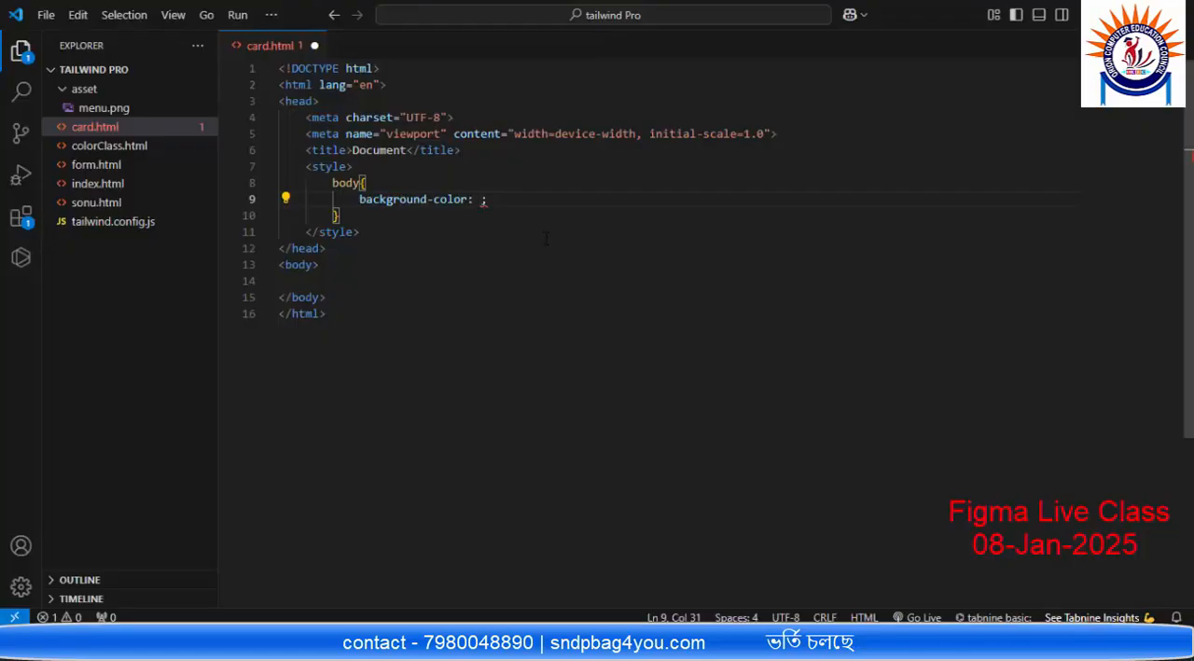
text(#)
key(ctrl+v)
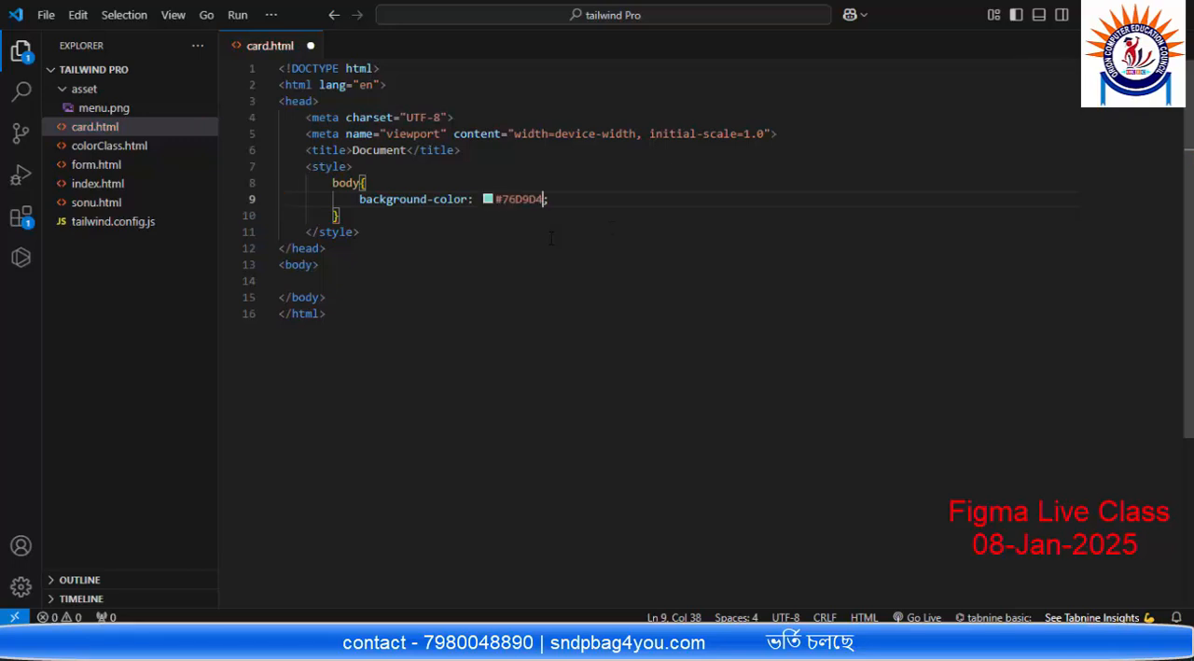
key(End)
key(ctrl+s)
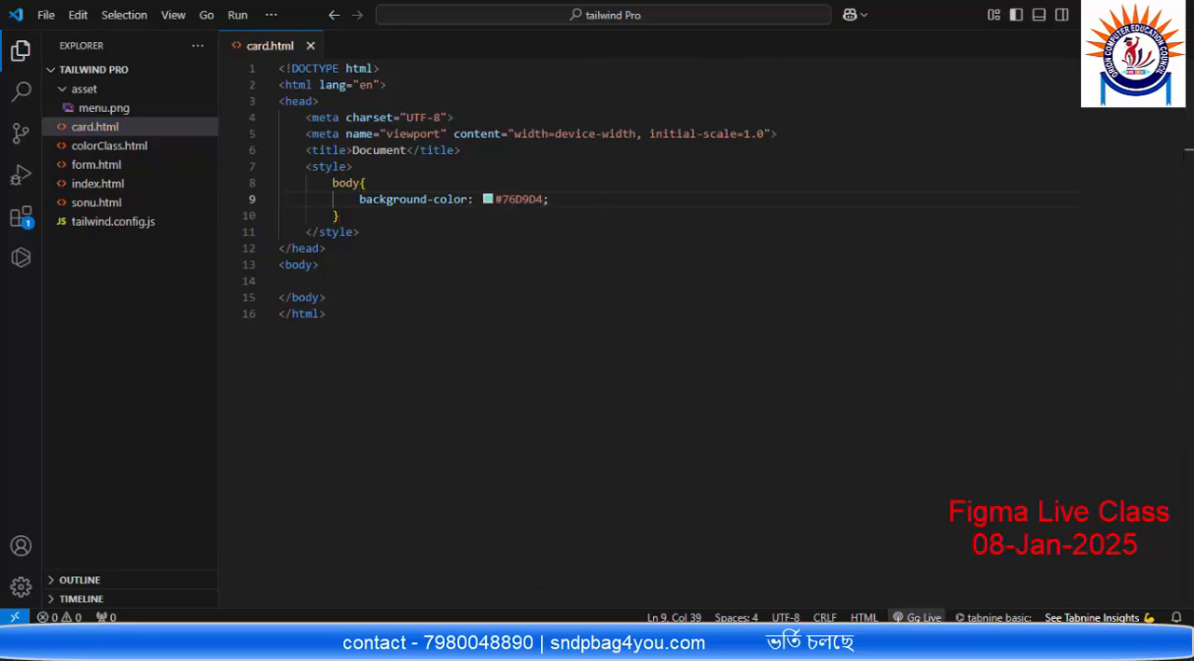
Step: Launch card.html with Live Server and look over the page in the browser
click(920, 616)
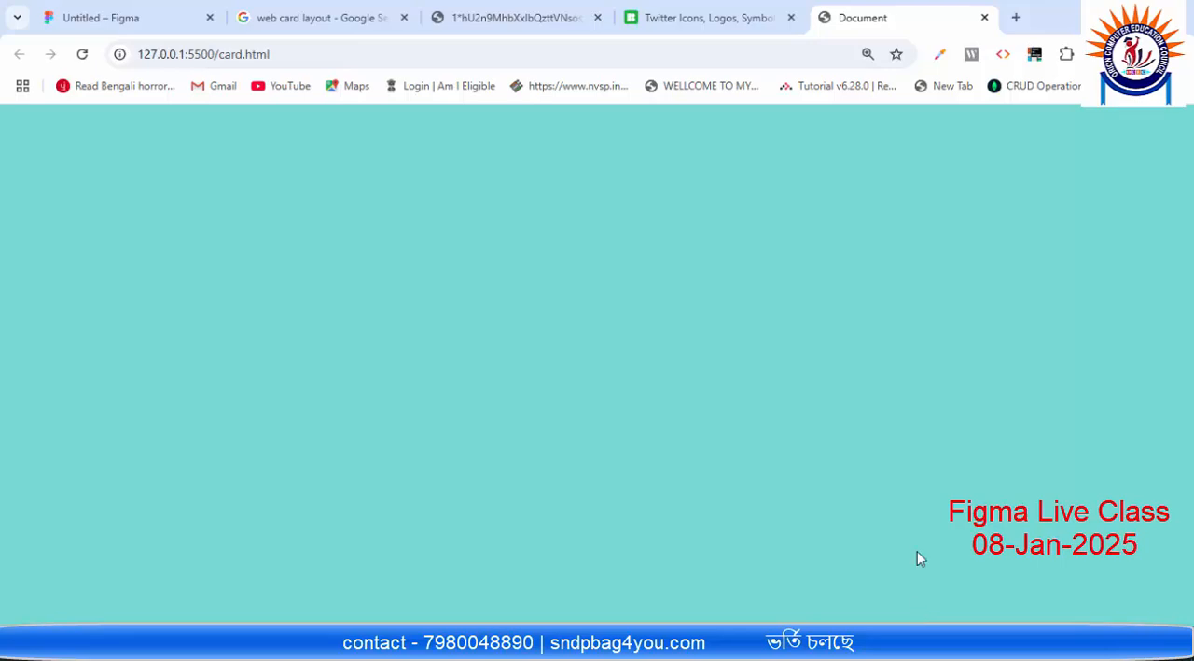
scroll(775, 359, down, 3)
scroll(779, 366, up, 1)
Step: Return to VS Code, add padding: 0 and margin: 0 to the body rule, and save the file
click(900, 649)
key(Return)
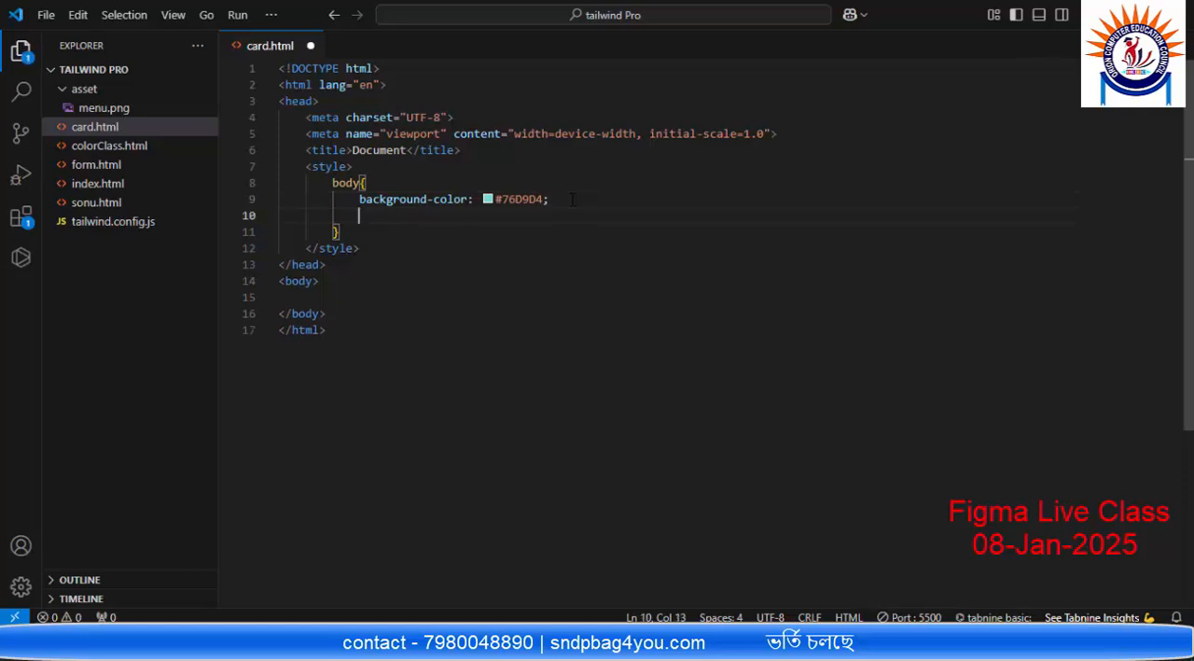
text(pad)
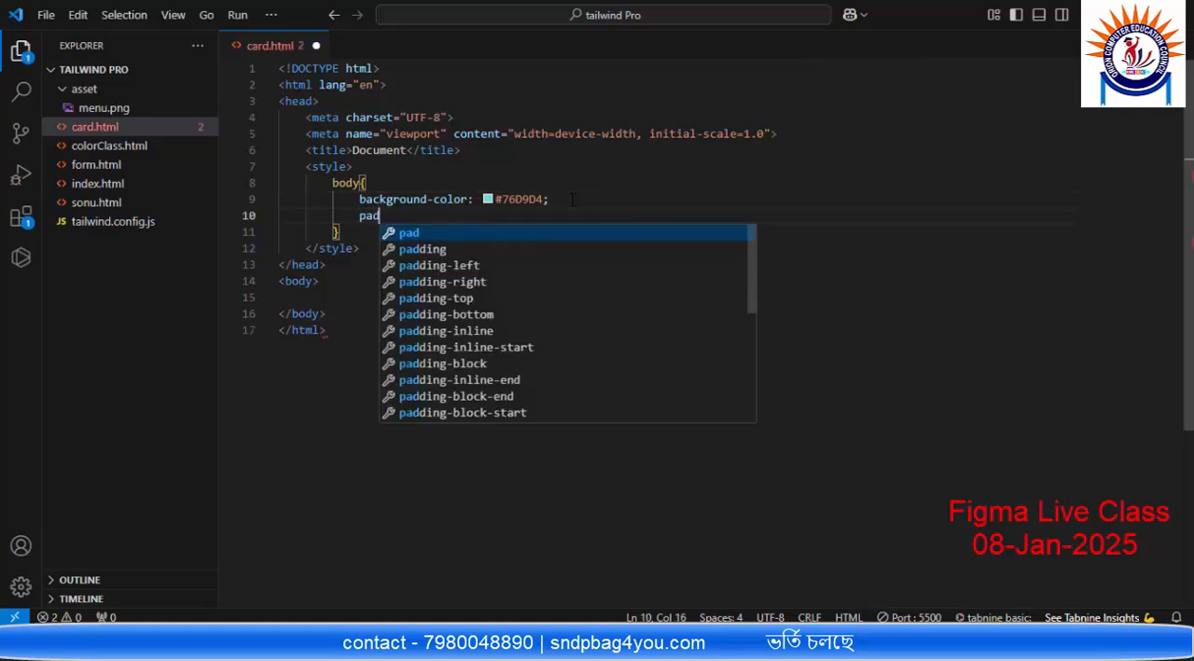
key(Down)
key(Return)
text(0;)
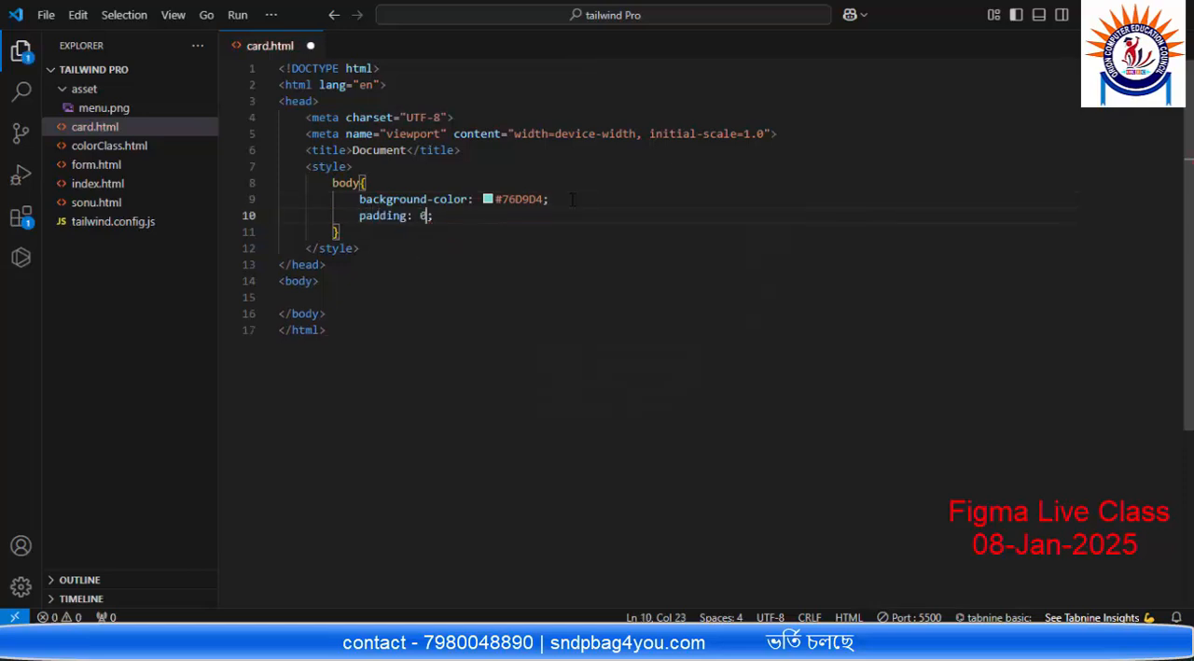
key(Return)
text(mar)
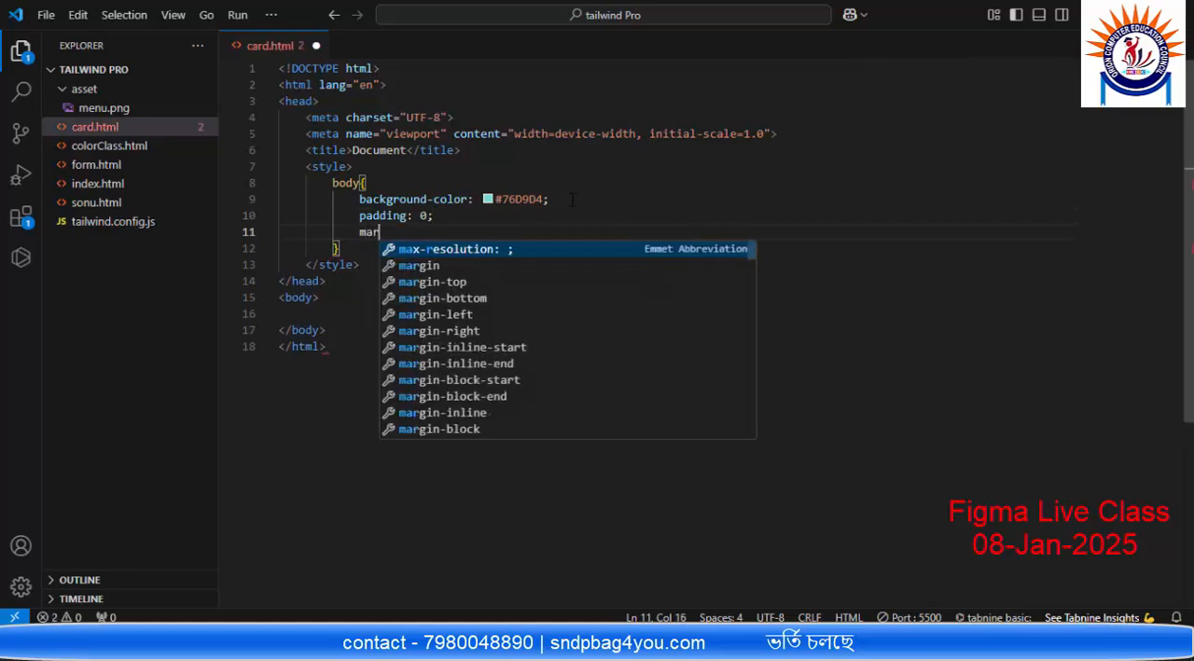
key(Down)
key(Return)
text(0;)
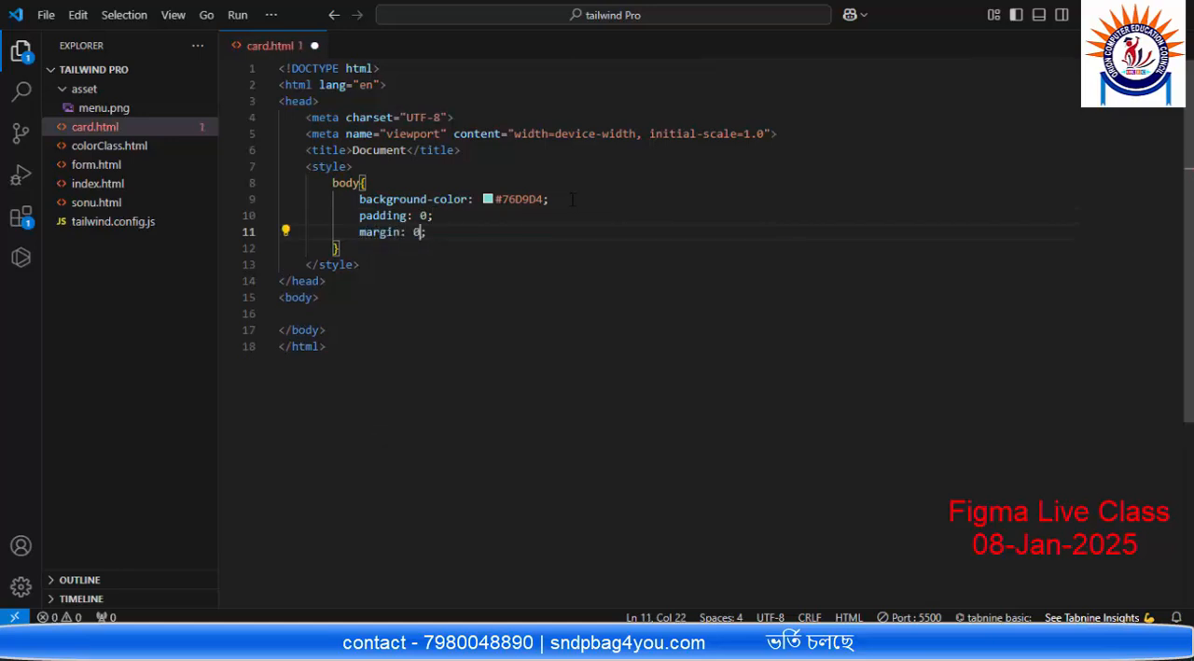
key(ctrl+s)
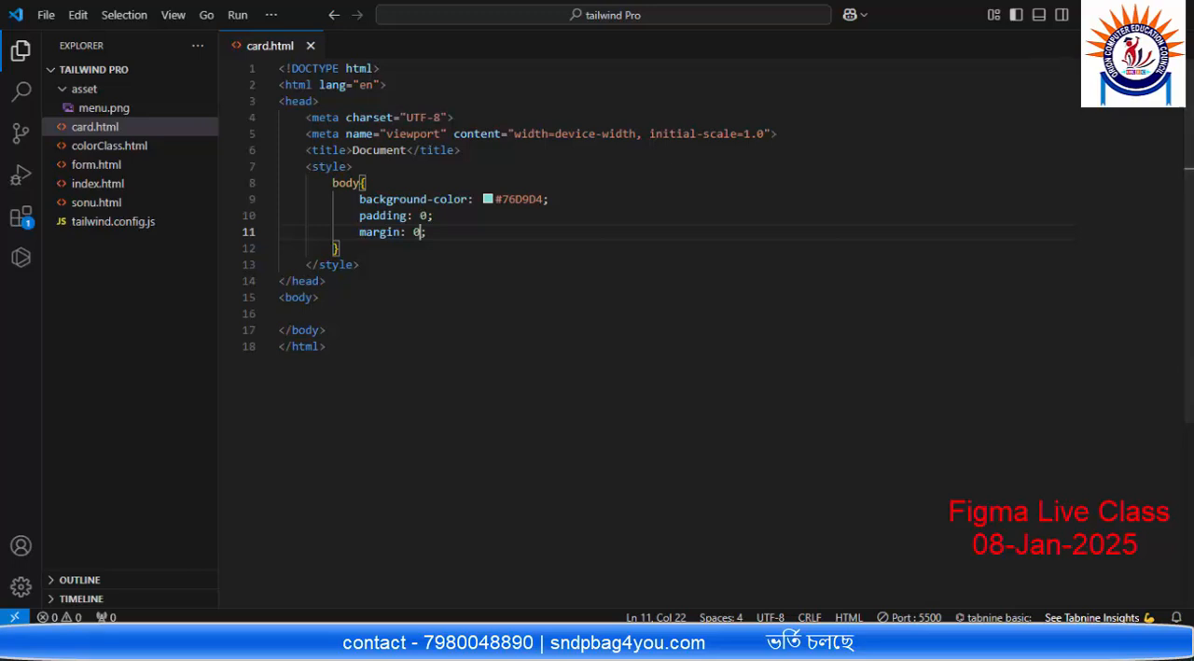
Step: Check the browser preview, then inspect the dimensions and styling of the first card's background rectangle in Figma
key(alt+Tab)
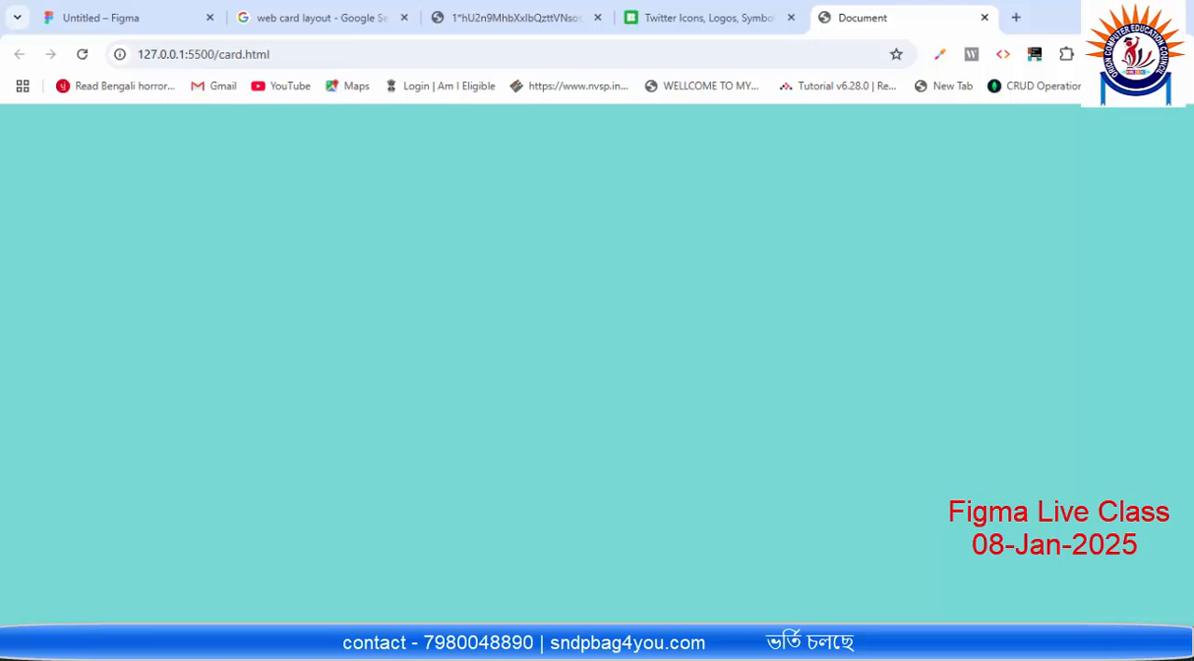
click(117, 15)
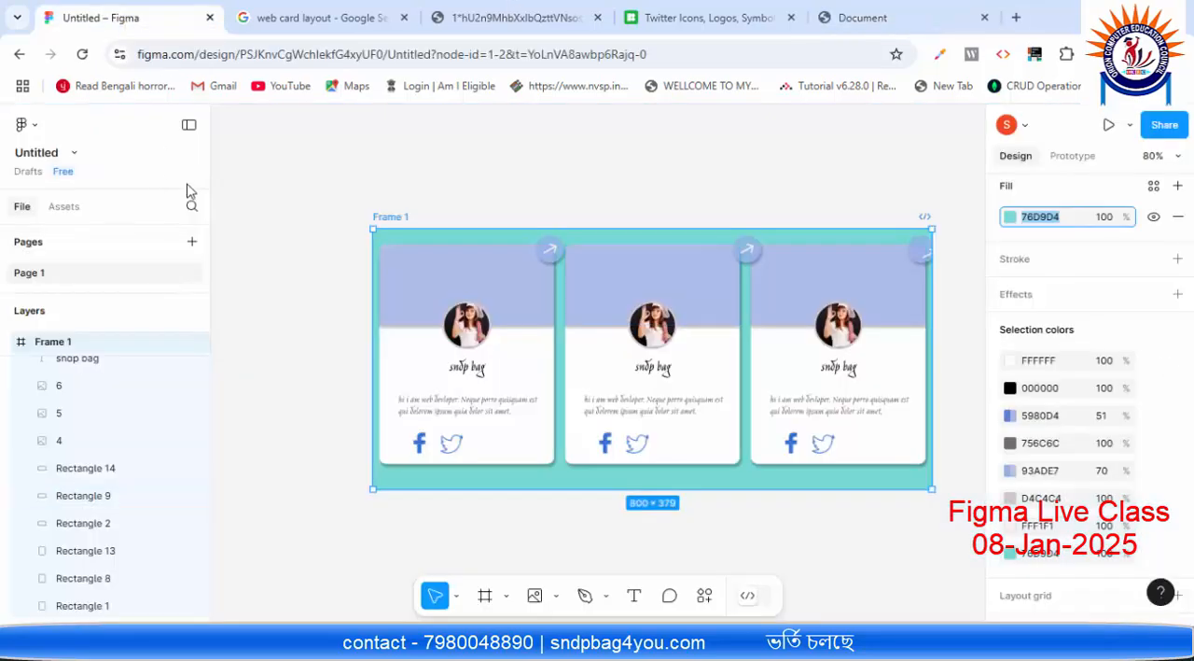
click(555, 455)
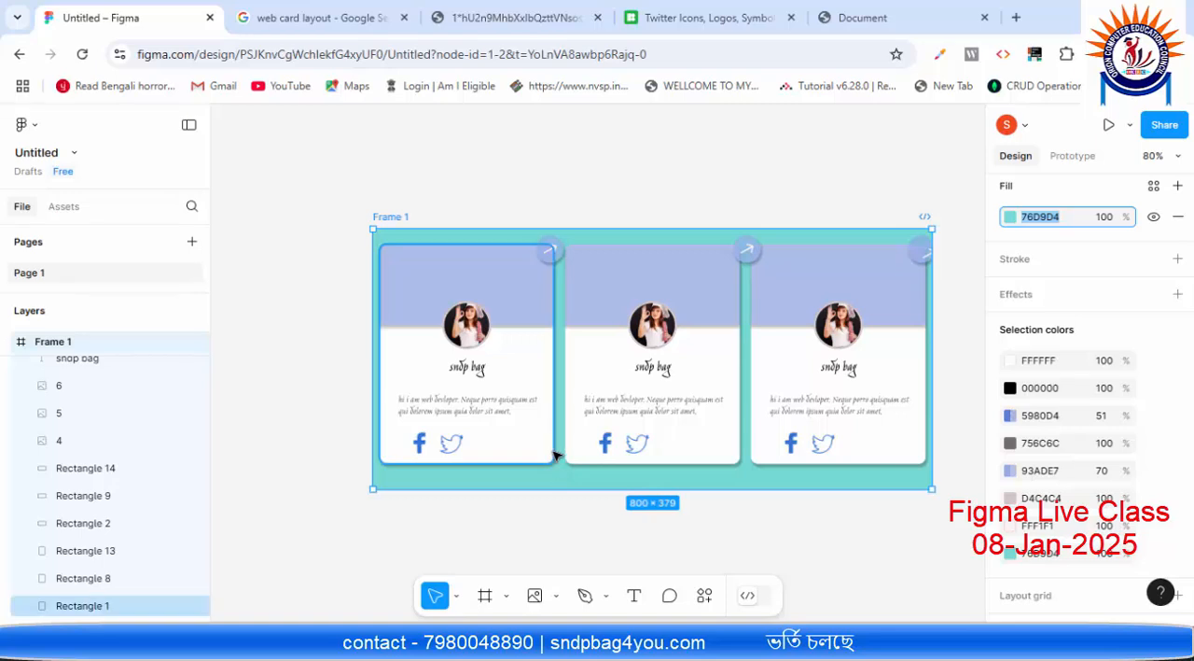
click(554, 453)
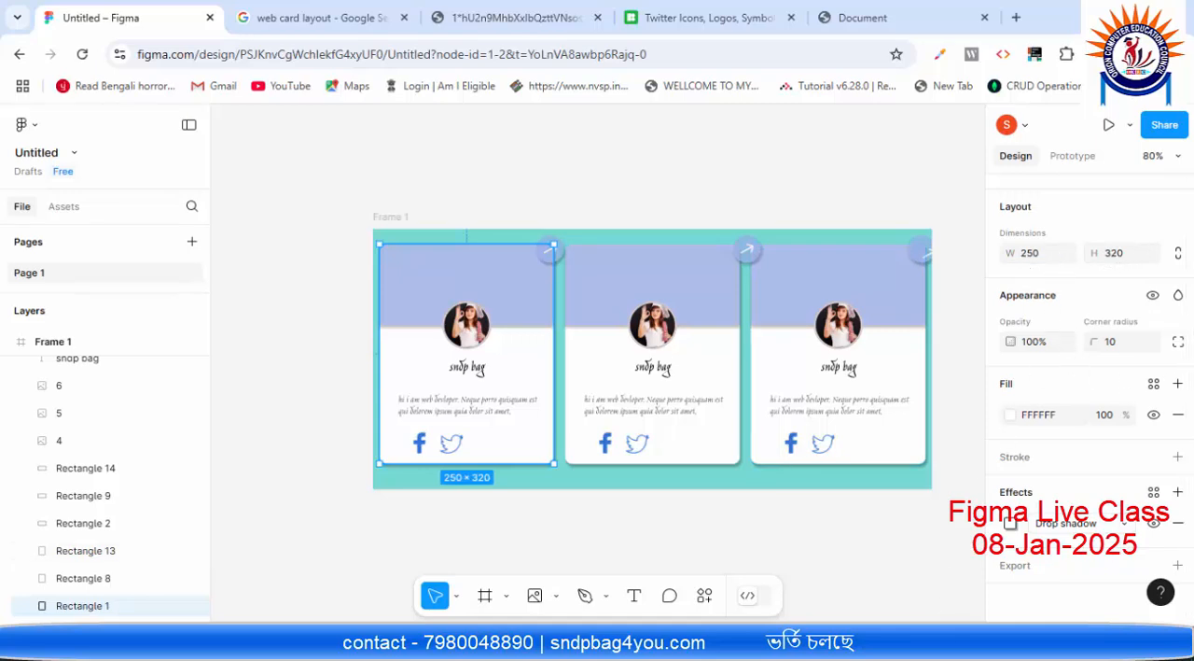
Step: Switch back to VS Code and insert a div with an empty inner line inside the body of card.html
click(821, 644)
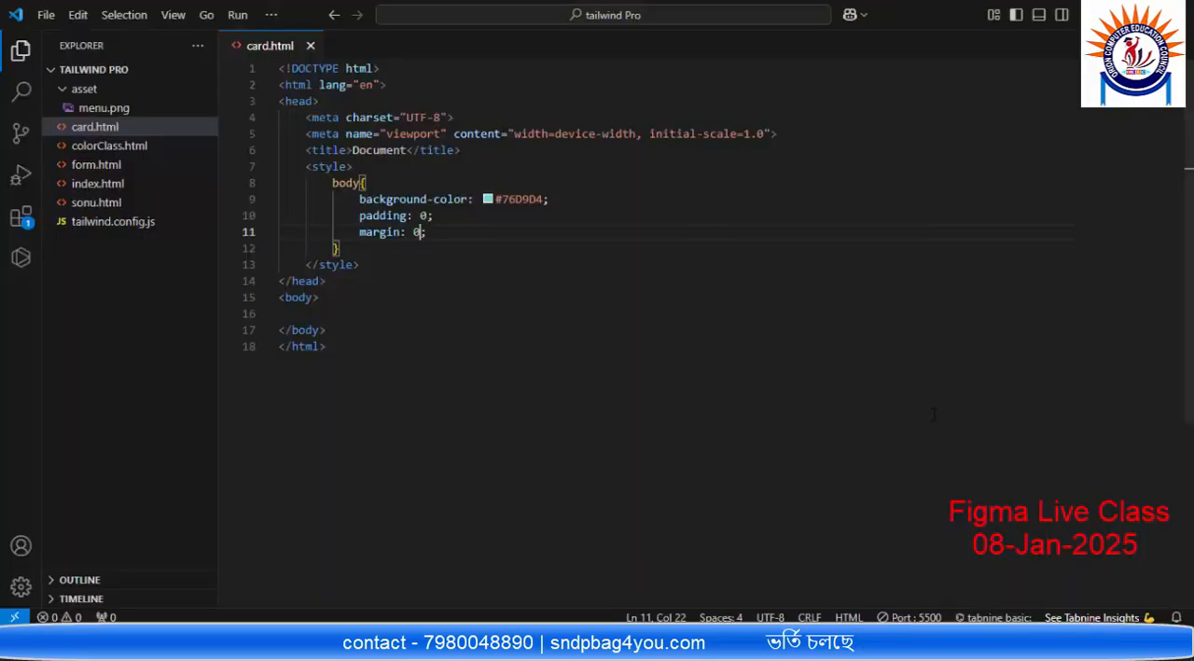
click(364, 313)
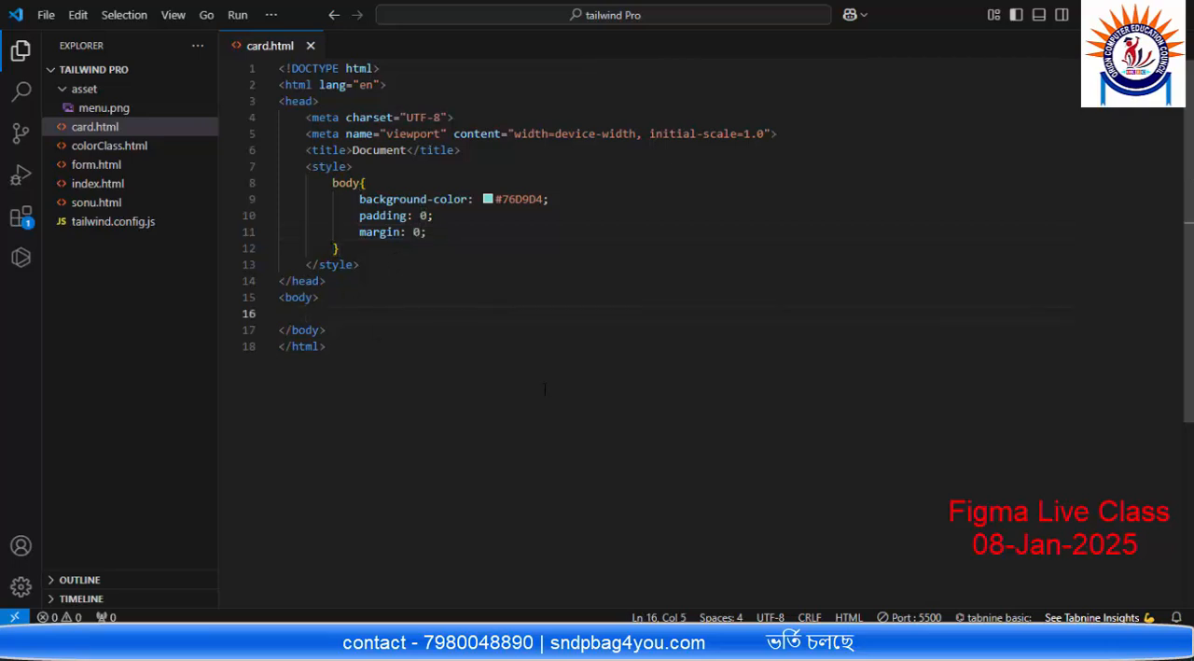
text(div)
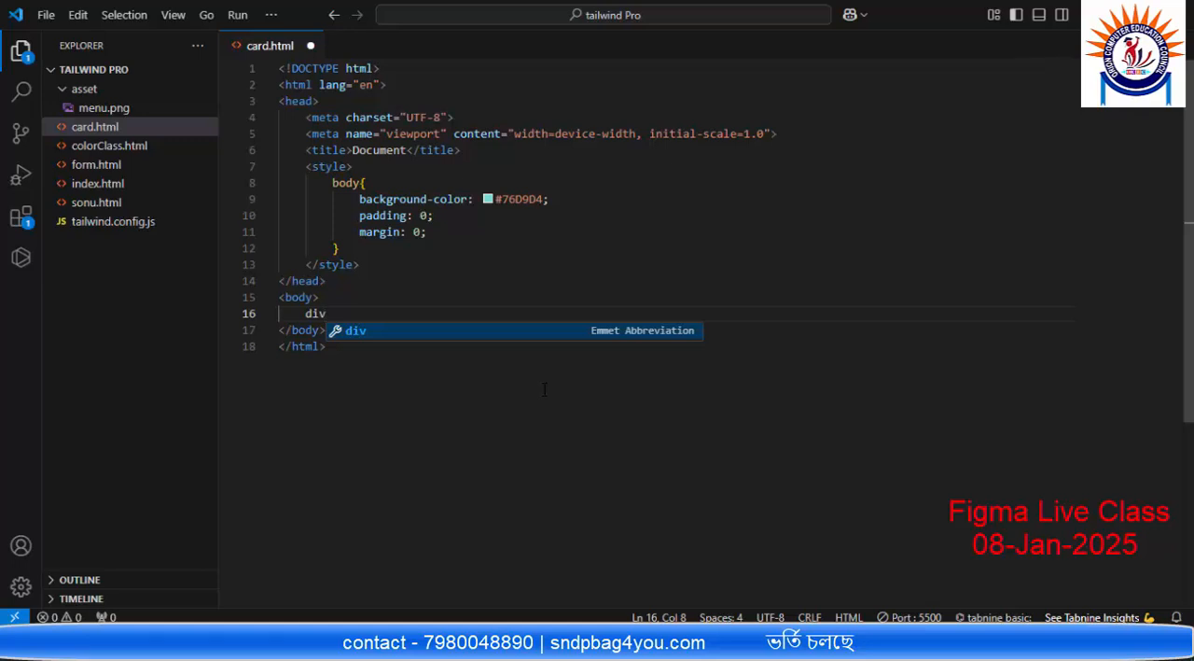
key(Return)
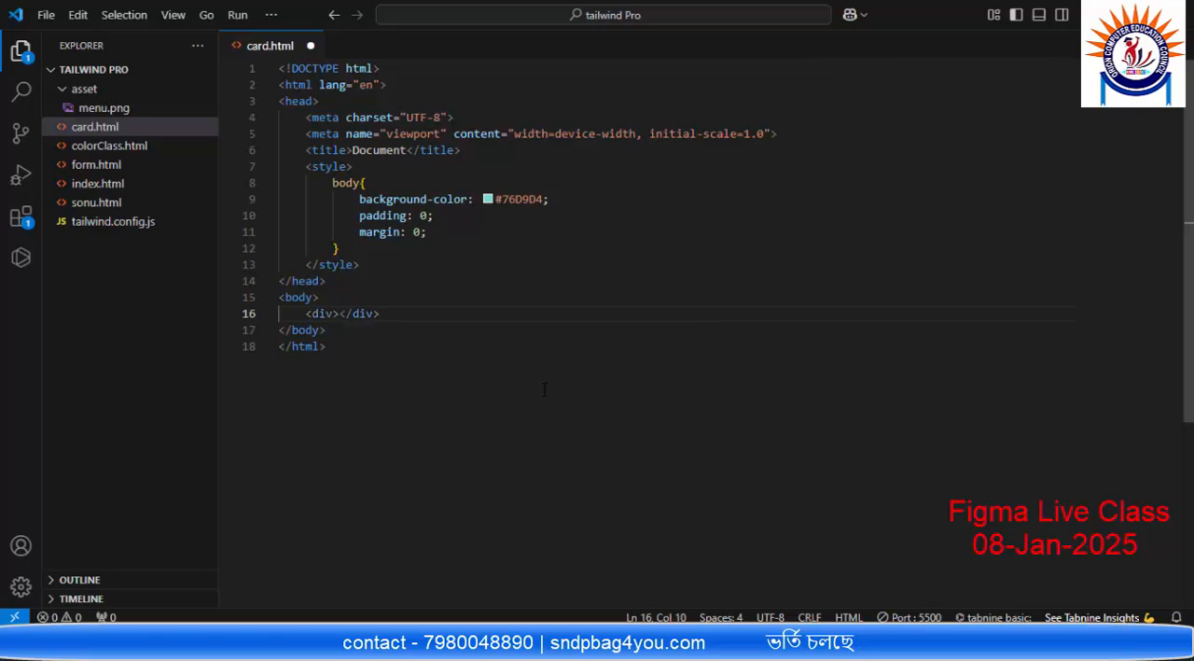
key(Return)
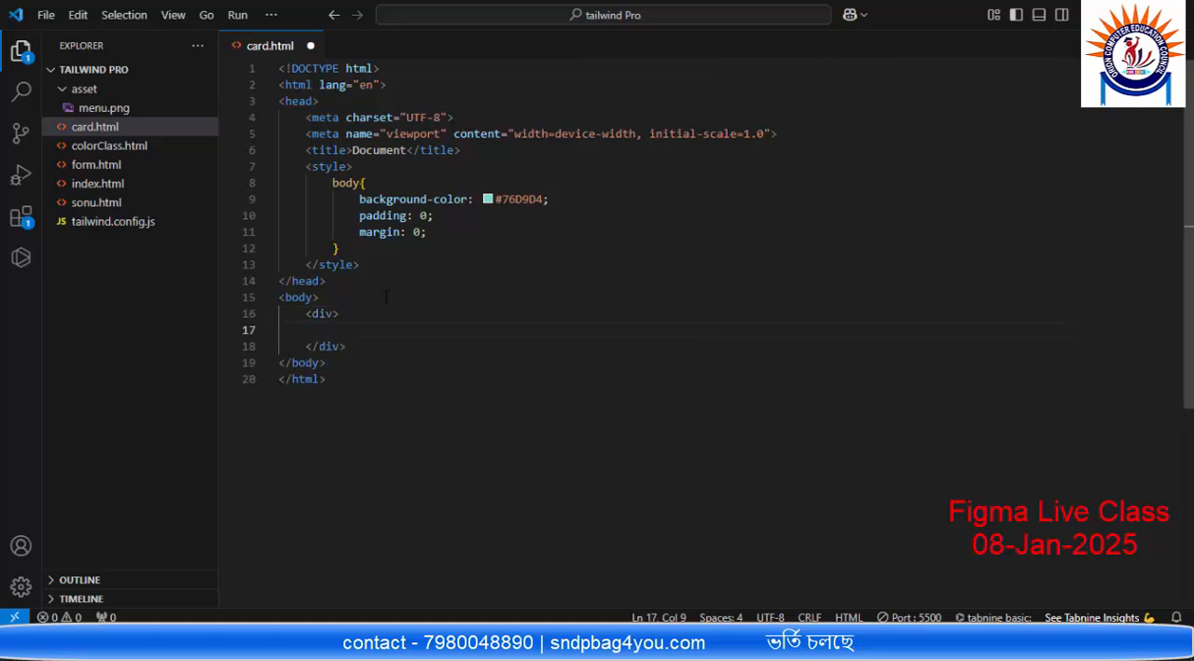
Step: Give the new div the class "card" and save card.html
key(Up)
text(cr)
key(BackSpace)
text(ard)
key(BackSpace)
key(BackSpace)
key(BackSpace)
key(BackSpace)
text(clas)
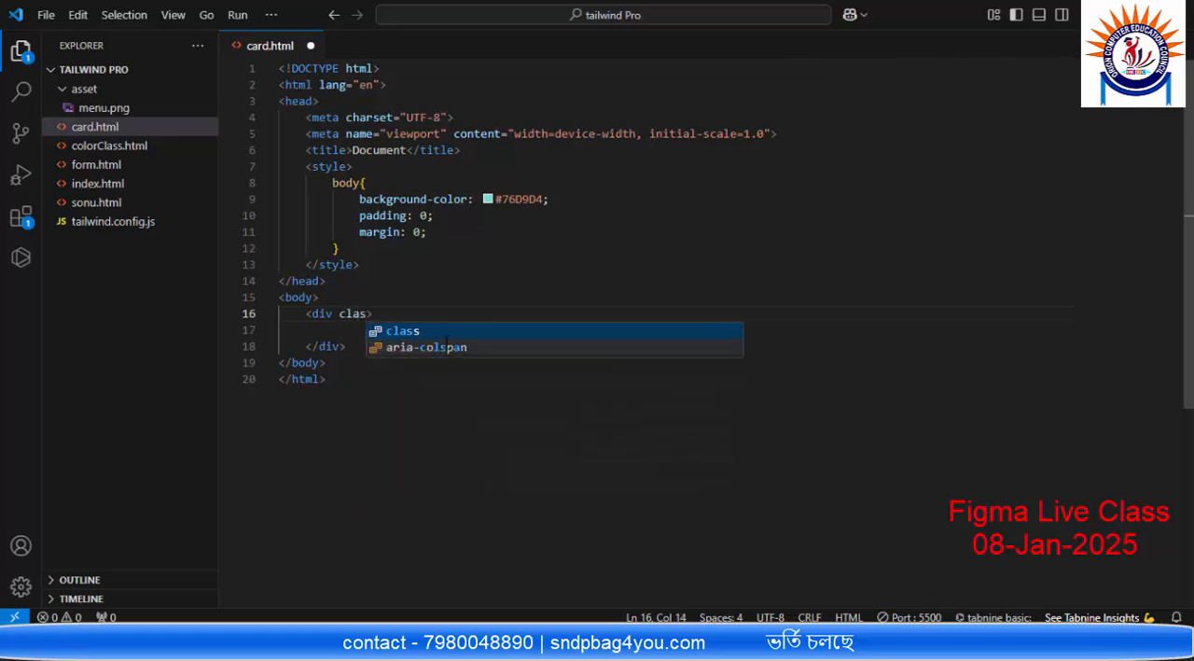
key(Return)
text(card)
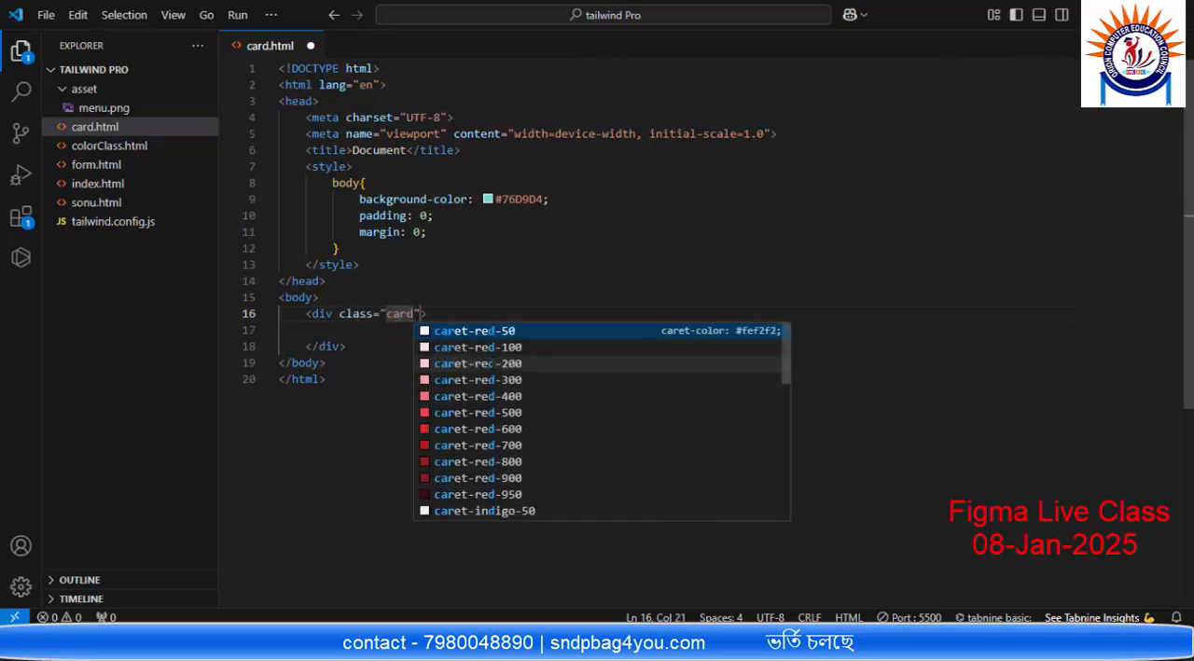
click(456, 283)
key(ctrl+s)
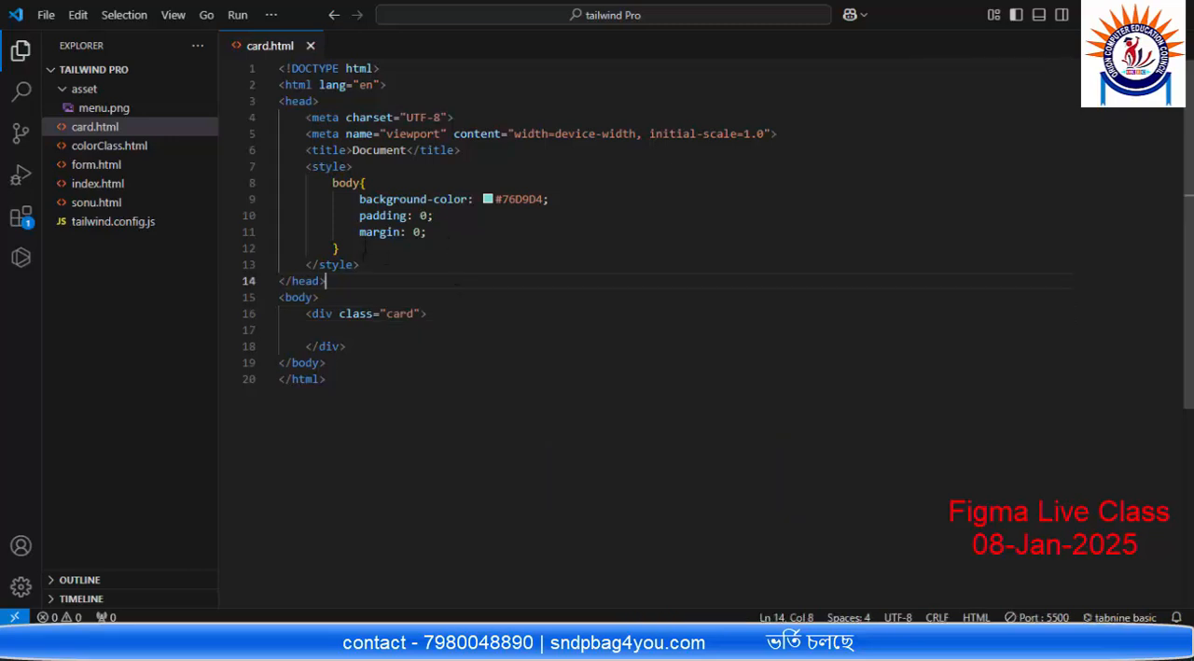
Step: Add an empty .card rule below the body rule in the style block
click(364, 248)
key(Return)
text(.car)
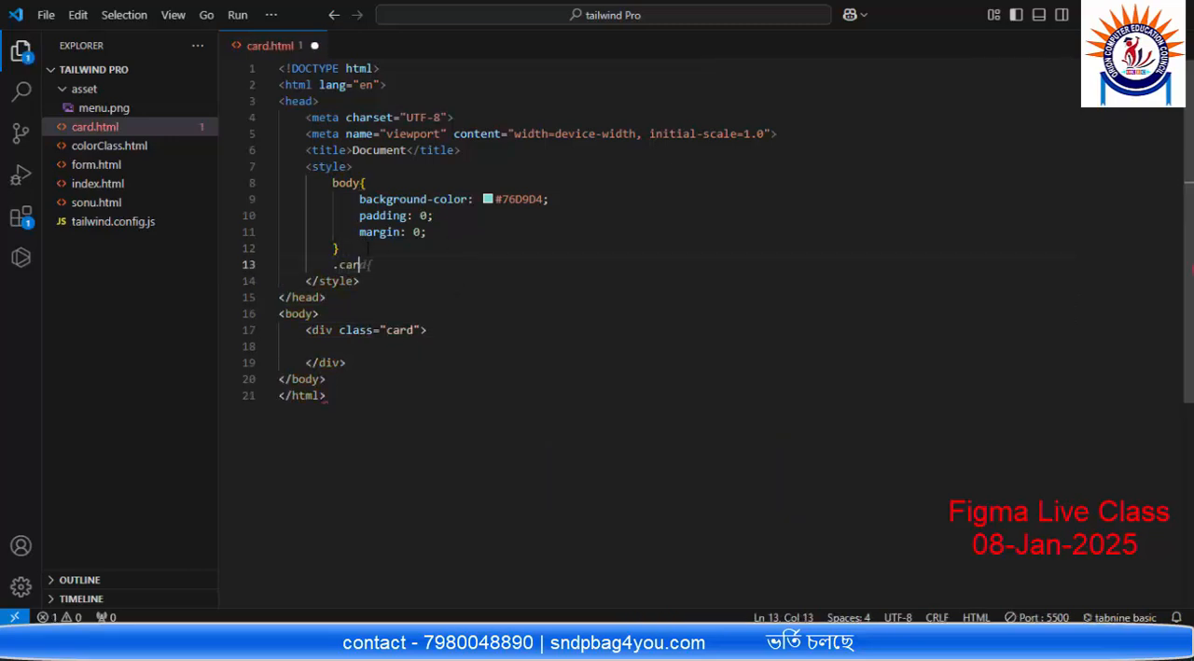
text(d{)
key(Return)
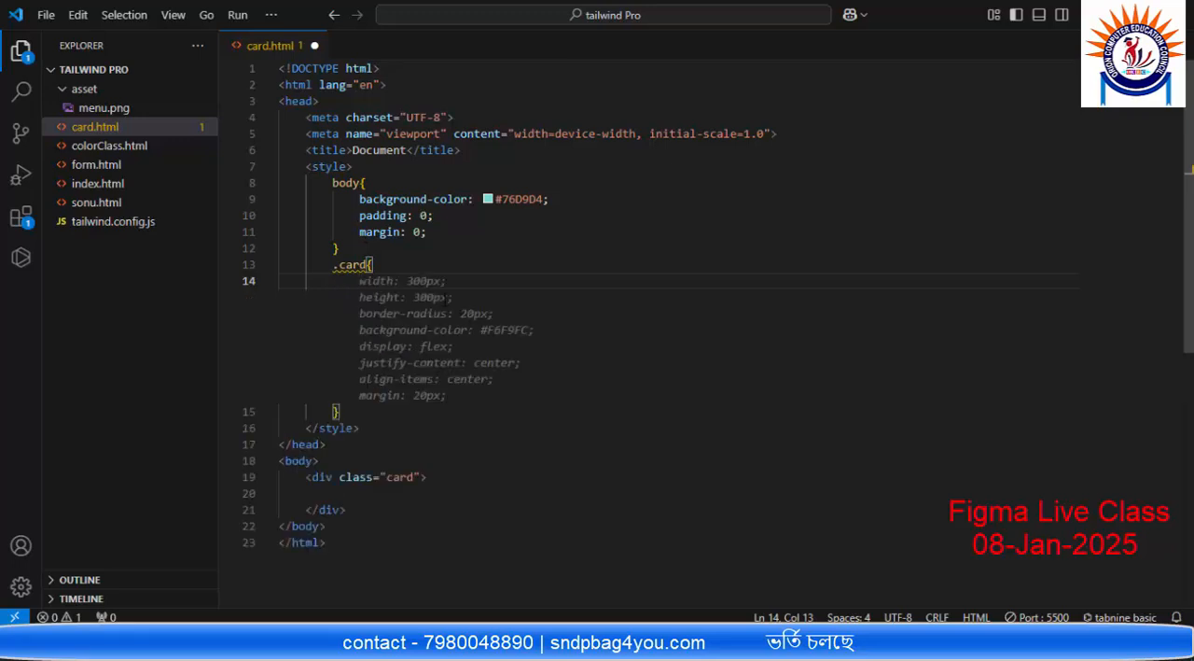
Step: Add a width declaration of 250px to the .card rule, checking the card's width in the Figma design
text(widht:)
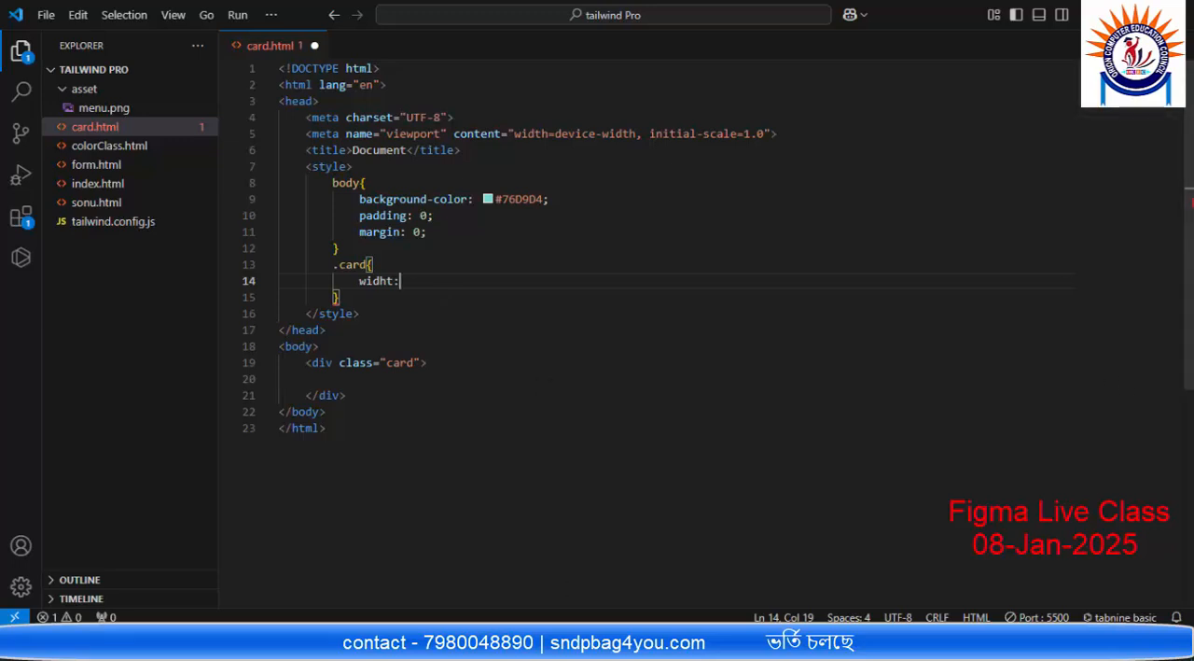
key(alt+Tab)
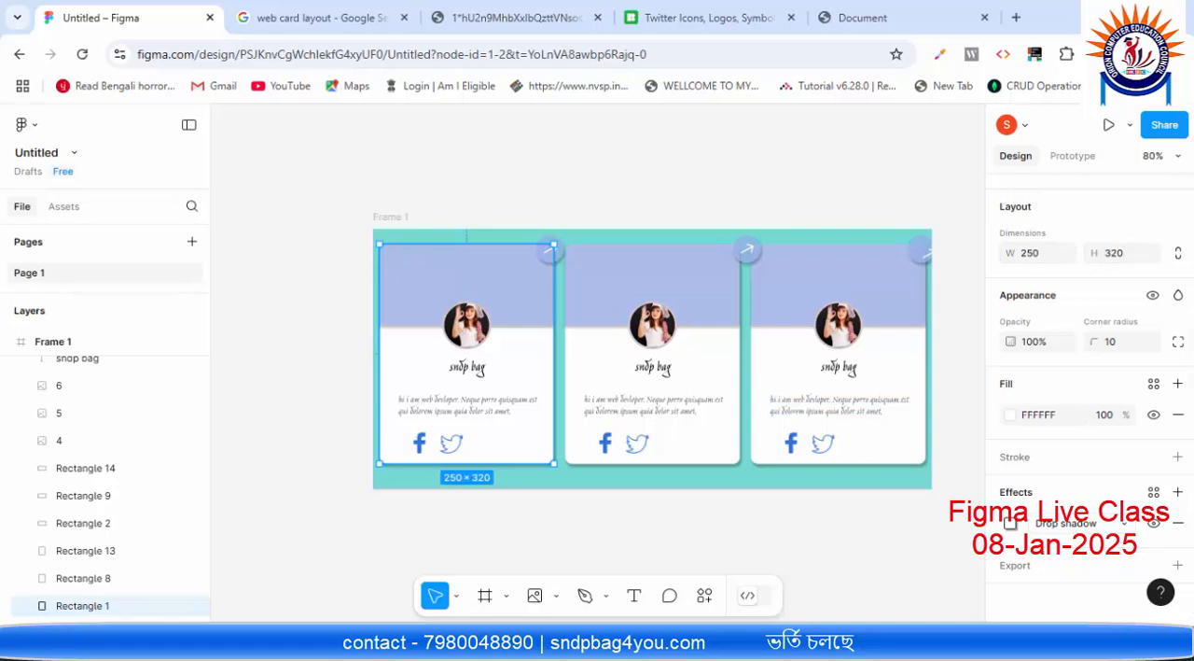
key(alt+Tab)
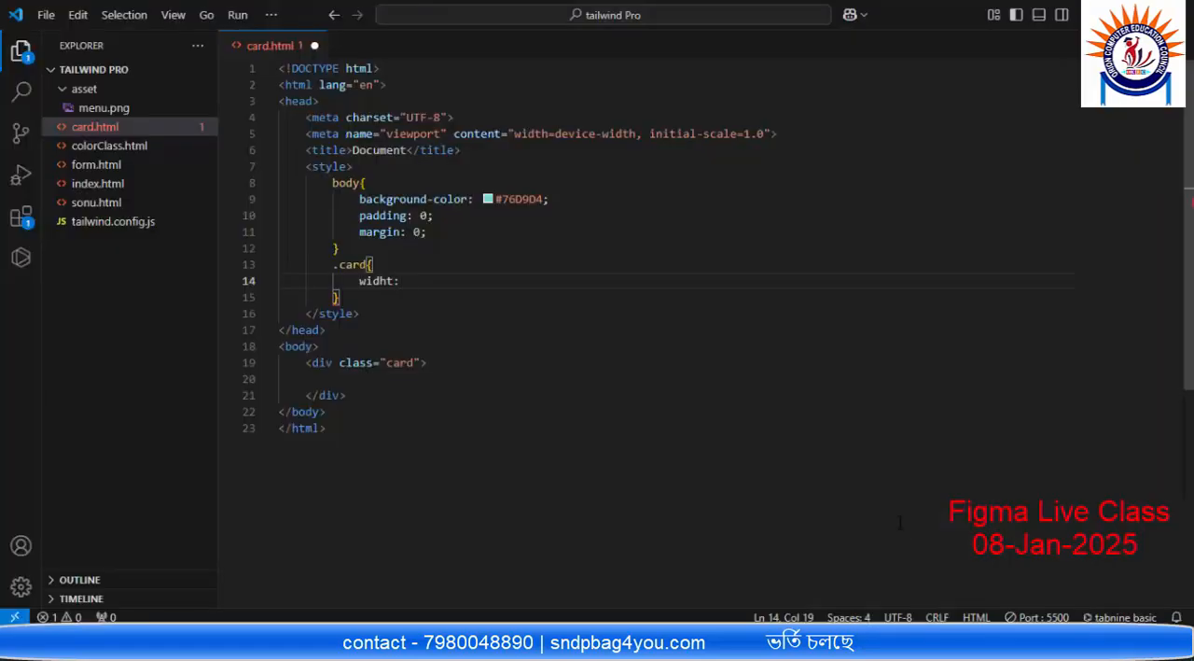
text(250p)
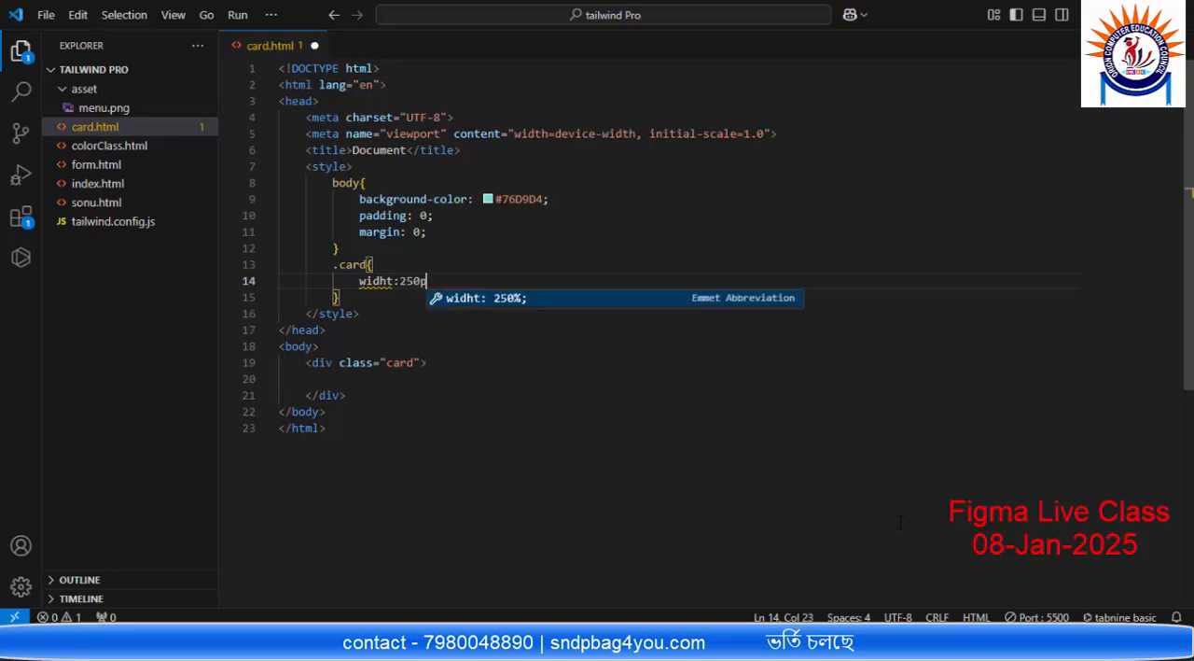
key(Return)
key(Return)
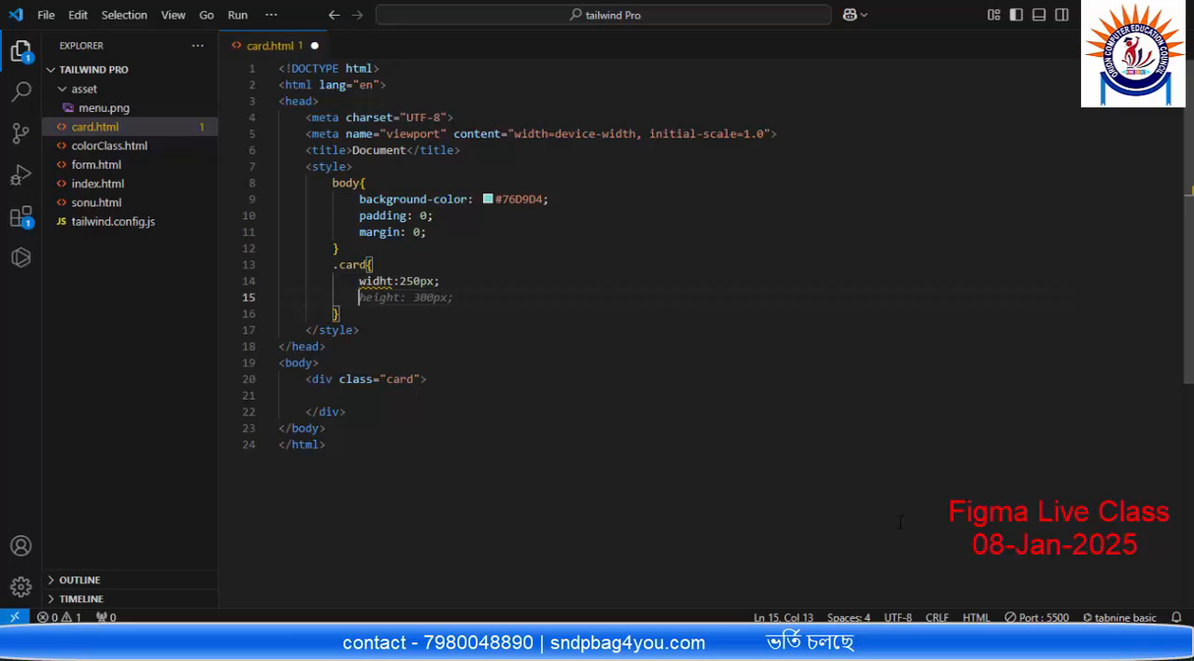
Step: Add a height of 320px below the width in the .card rule
key(Tab)
click(440, 298)
click(432, 299)
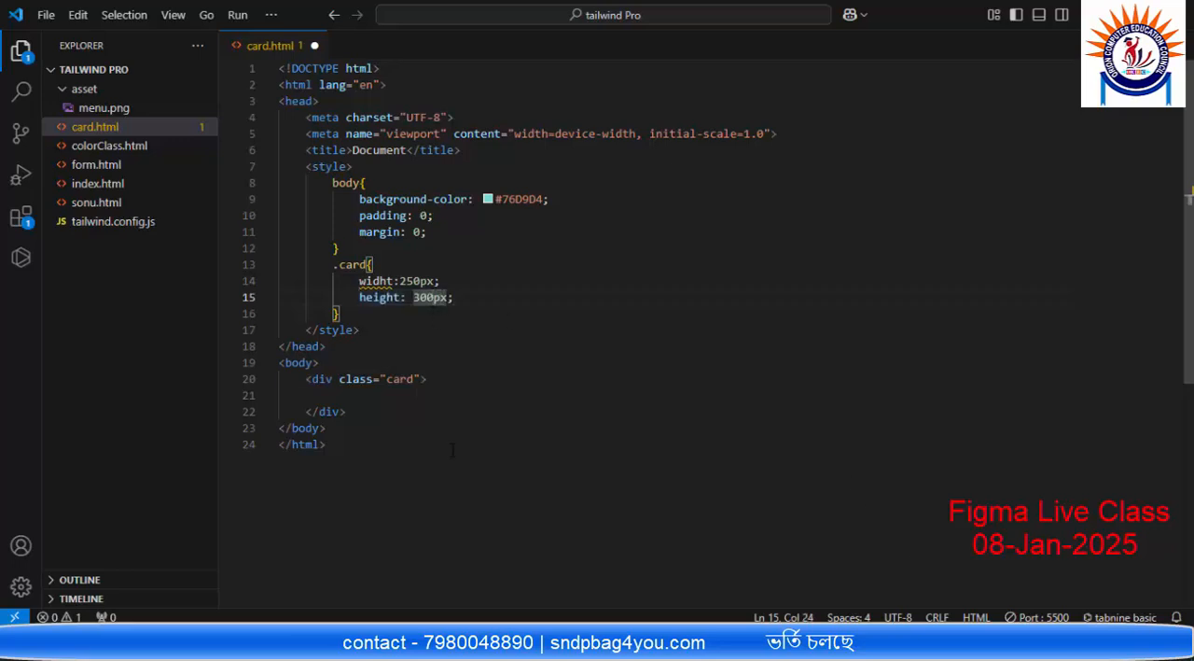
key(BackSpace)
key(BackSpace)
text(20)
Step: Correct the misspelled property name in the .card rule to "width"
click(396, 281)
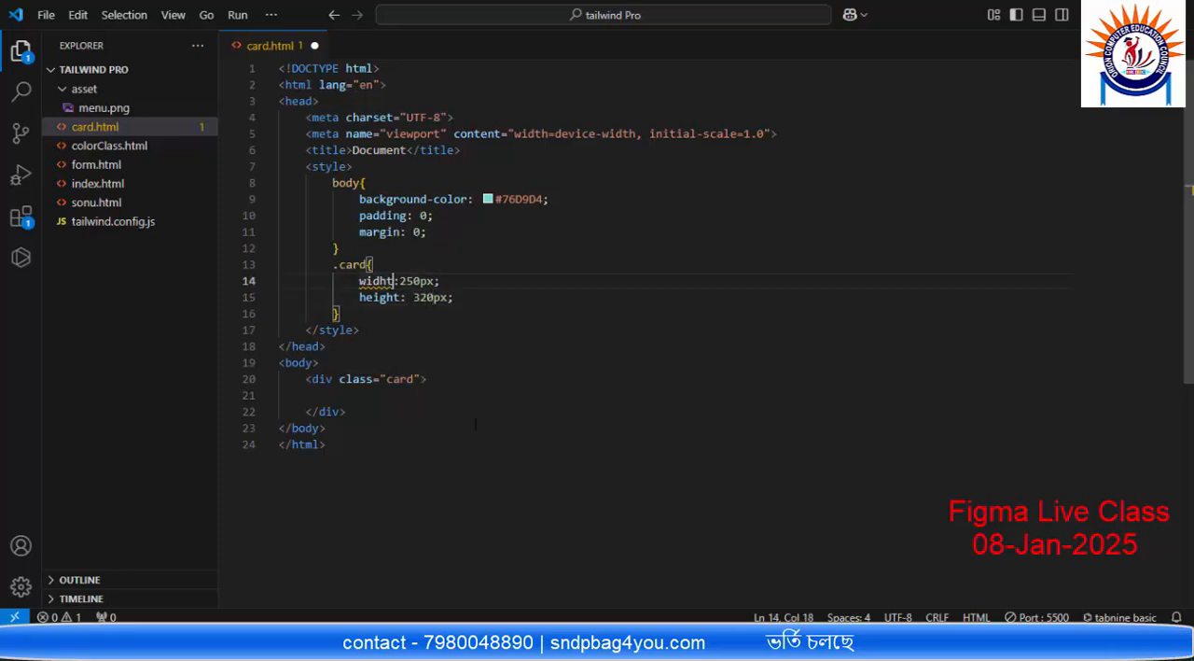
key(BackSpace)
key(BackSpace)
text(th)
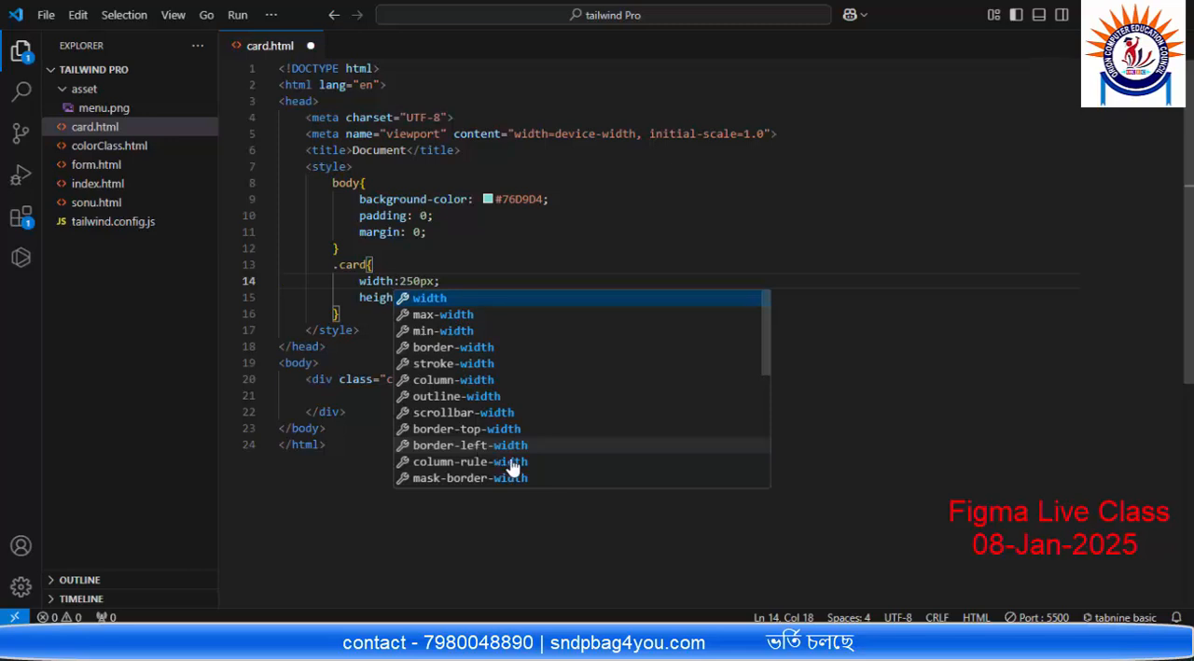
key(Escape)
Step: Add a white background-color to the .card rule, save card.html and check the browser preview
click(493, 296)
key(Return)
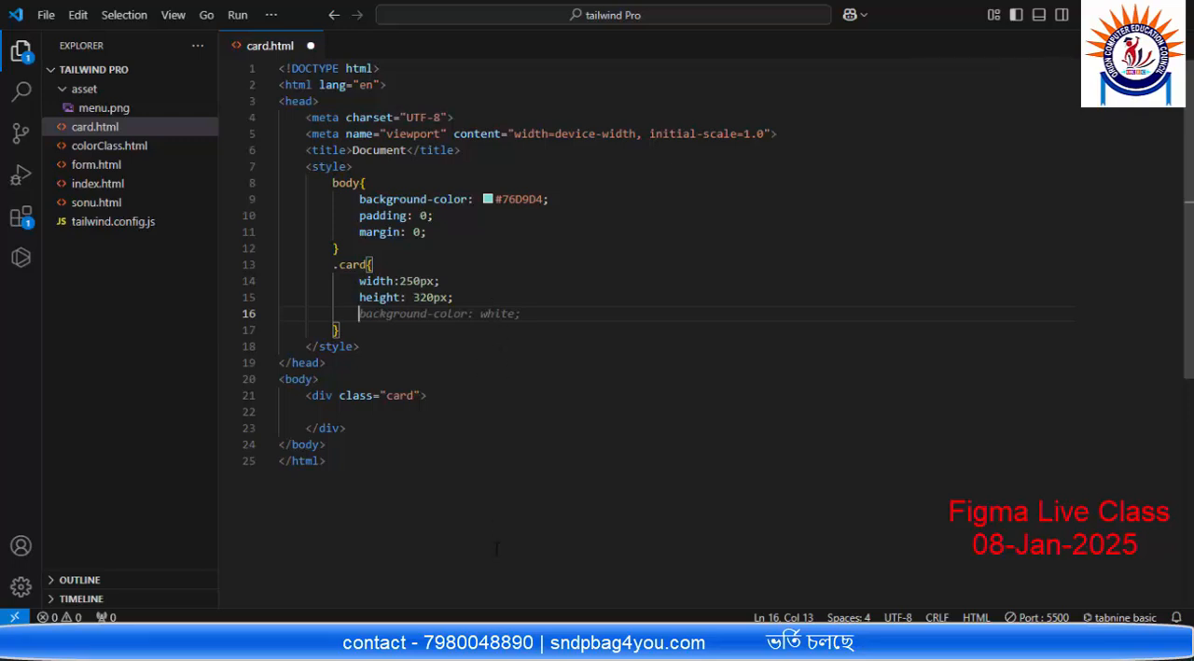
key(Tab)
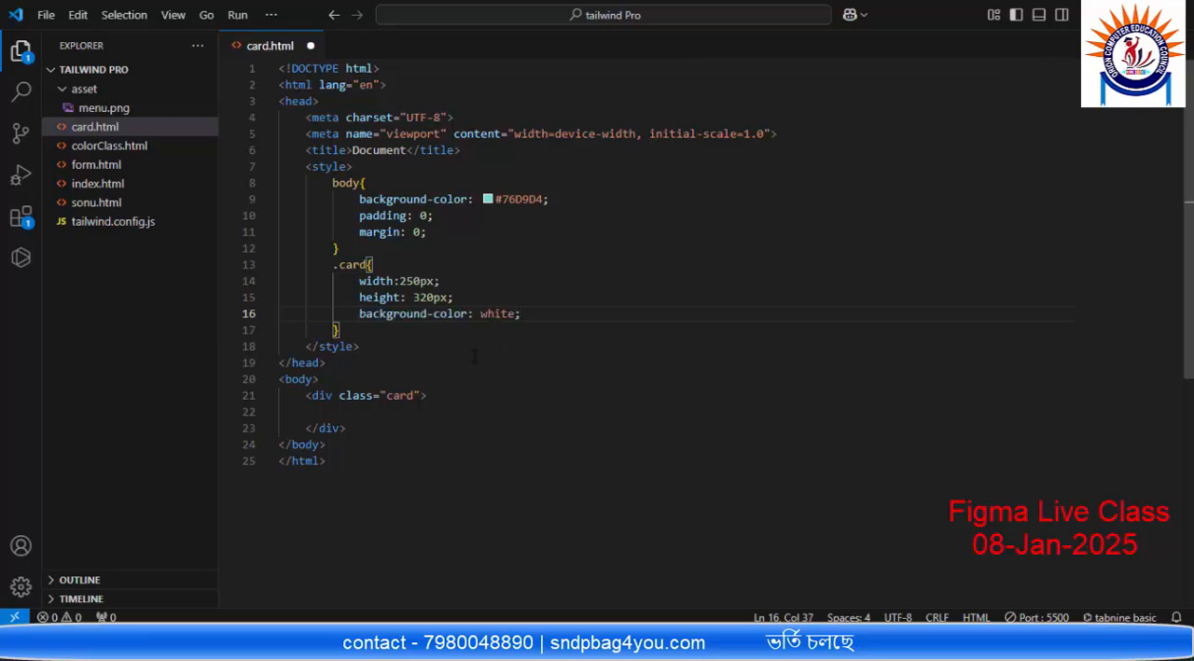
key(alt+Tab)
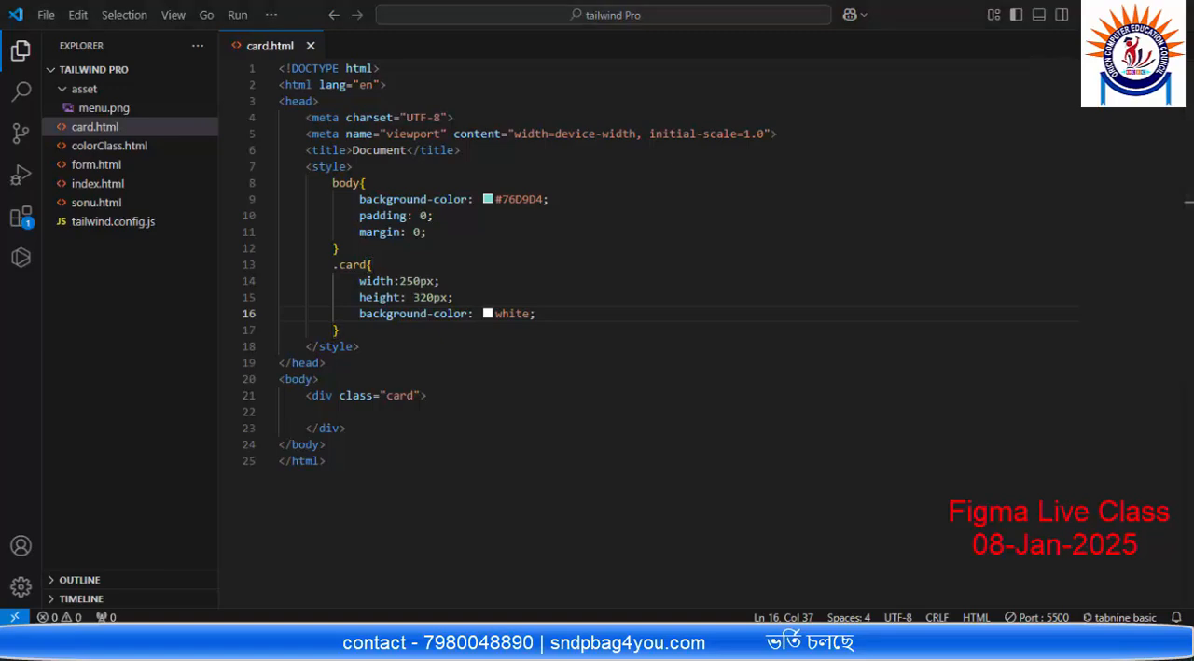
click(849, 17)
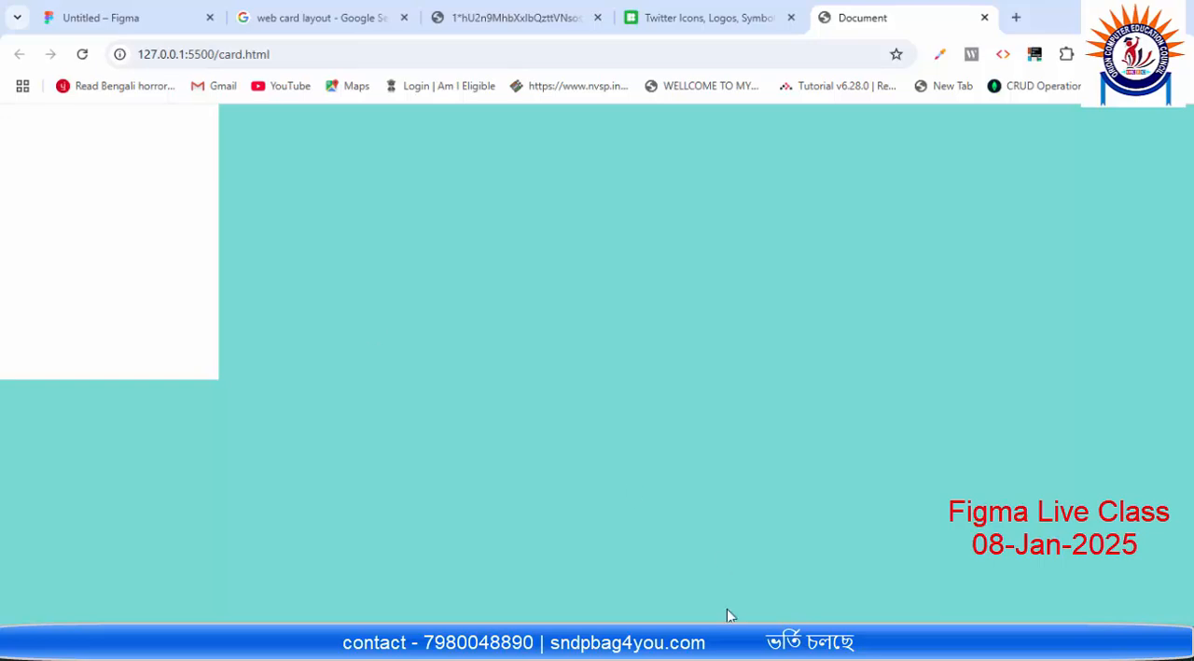
key(alt+Tab)
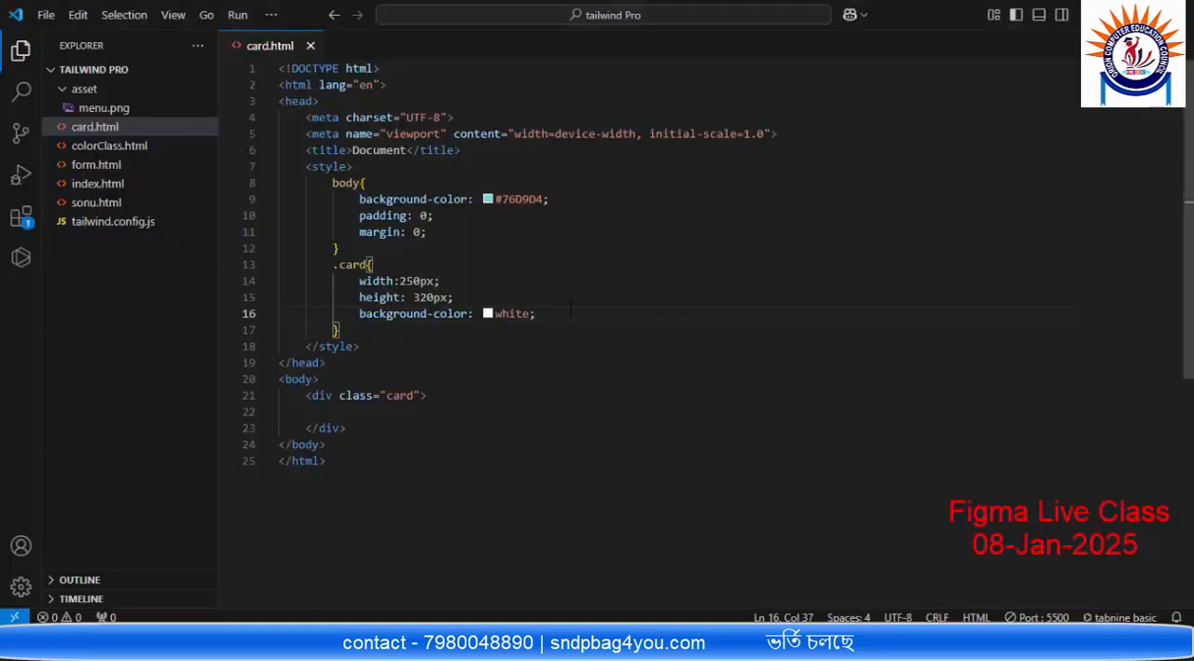
Step: Add a margin of 10px to the .card rule and save card.html
key(Return)
text(mar)
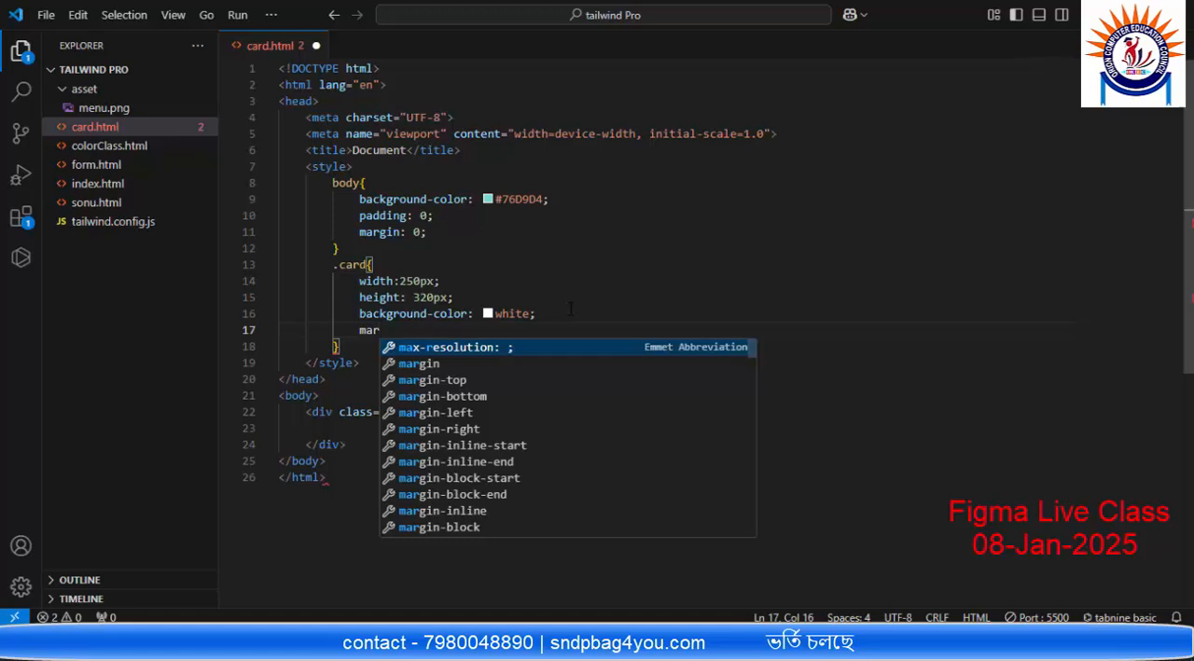
key(Down)
key(Return)
text(10)
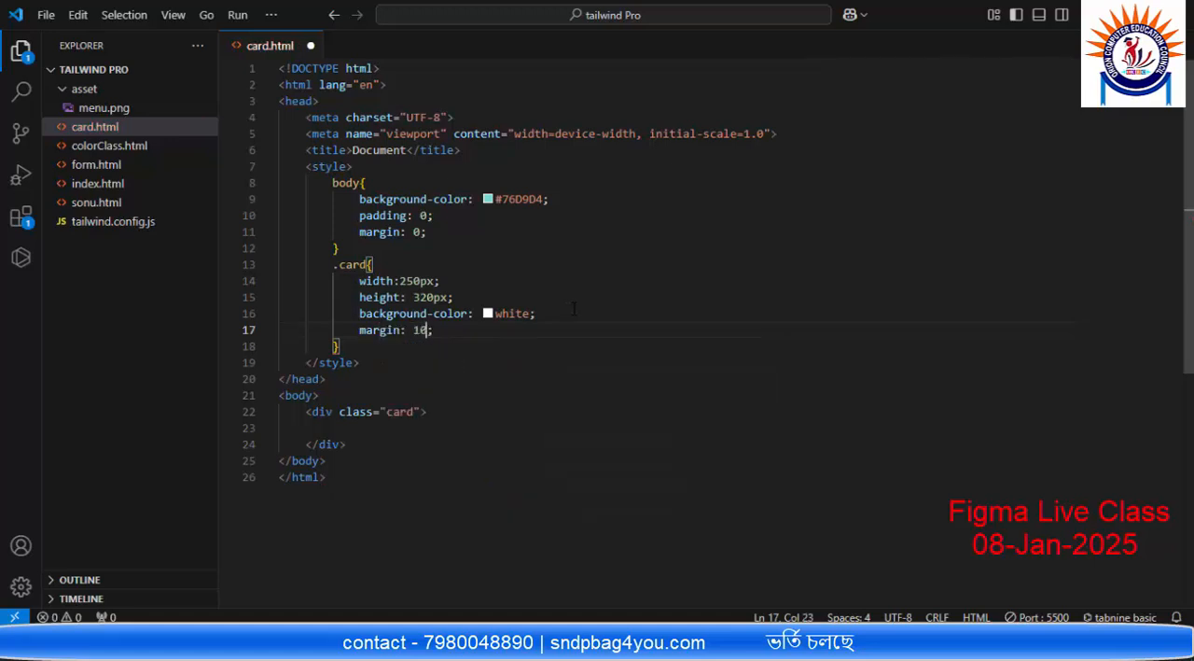
text(px)
key(ctrl+s)
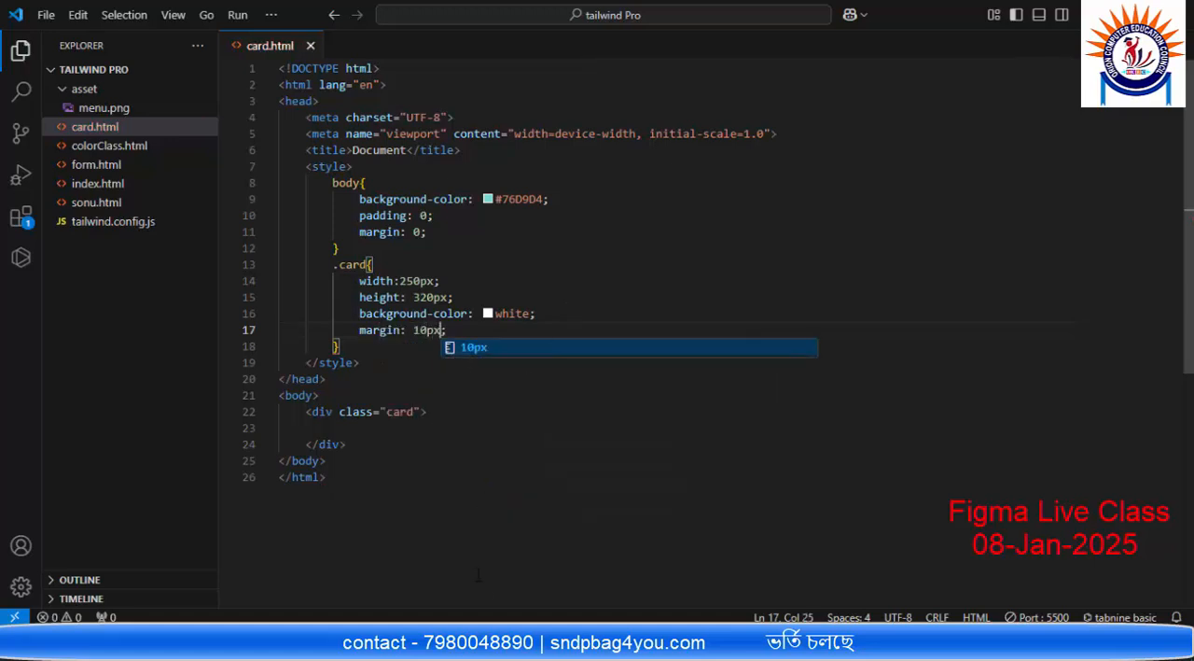
Step: Check the card's margin in the browser preview, then inspect the first card's header and background rectangles in Figma
key(alt+Tab)
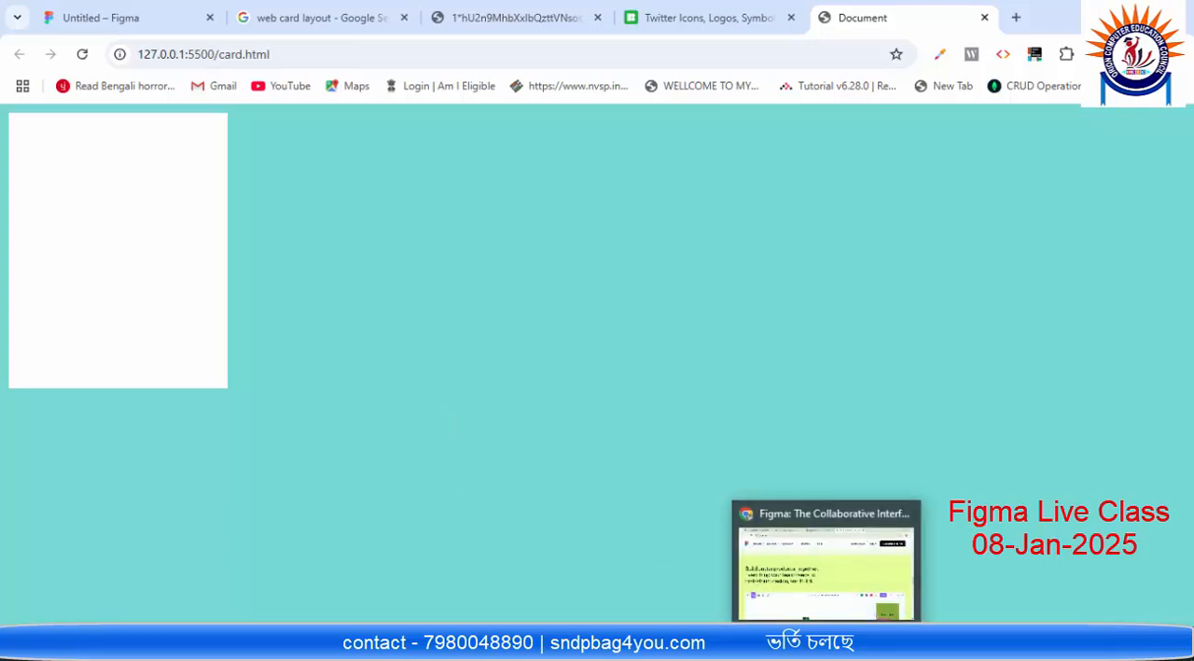
click(131, 16)
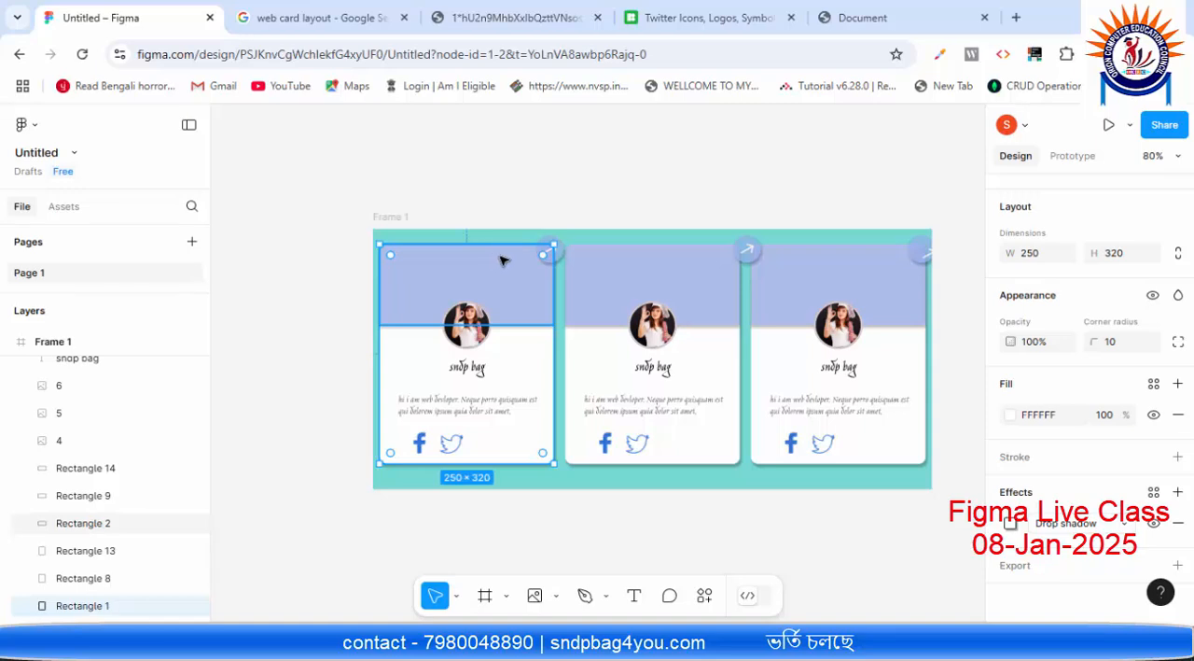
click(634, 215)
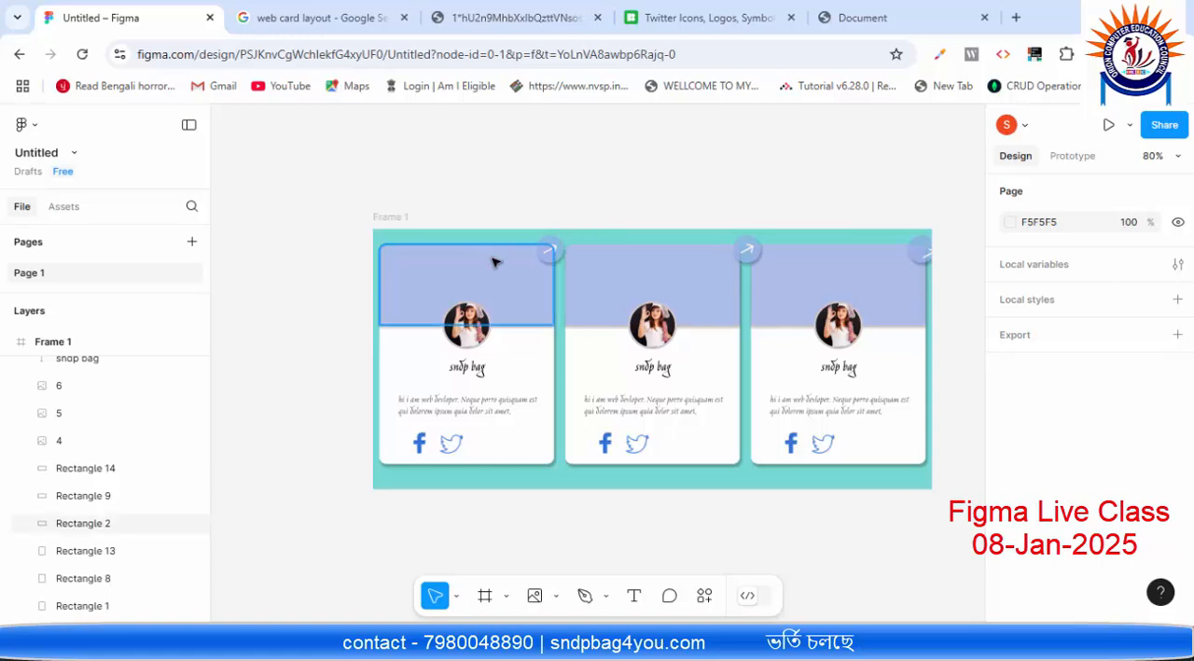
click(410, 260)
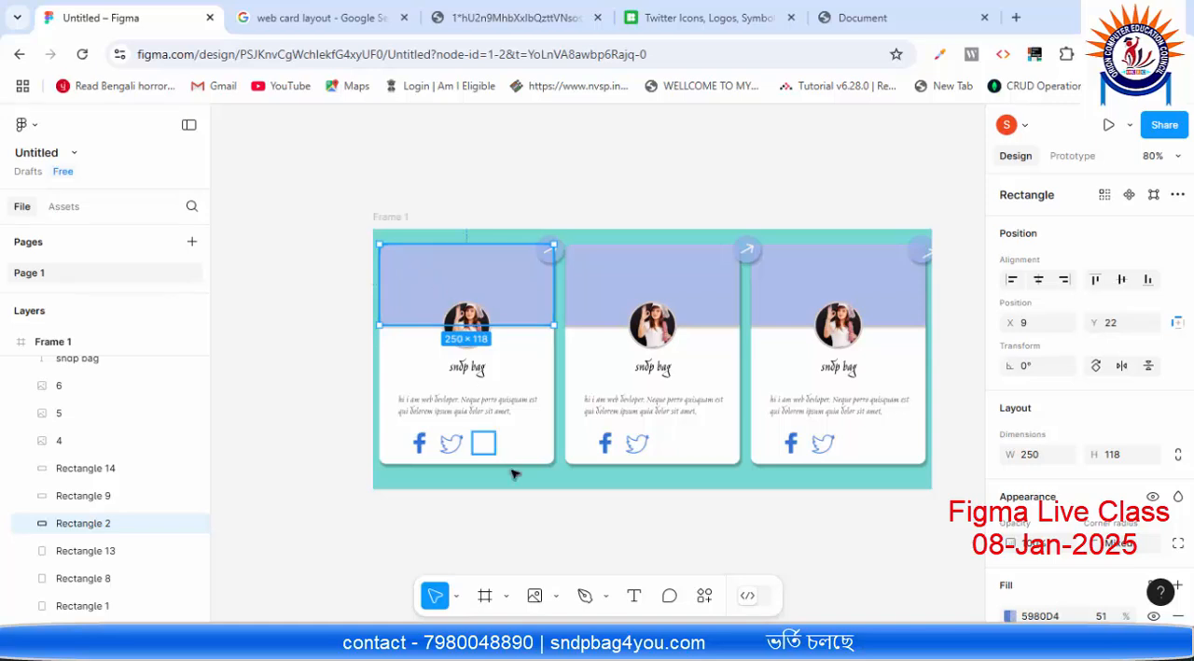
click(551, 429)
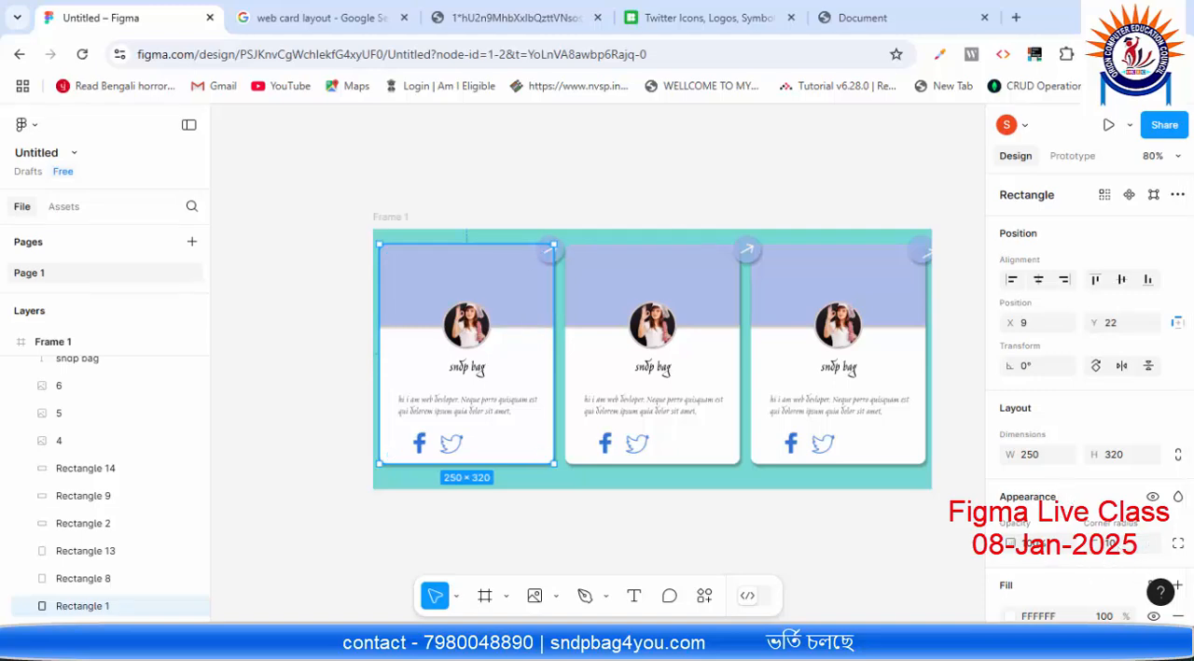
Step: Switch back to VS Code, add border-radius: 10px to the .card rule and save card.html
key(alt+Tab)
text(;)
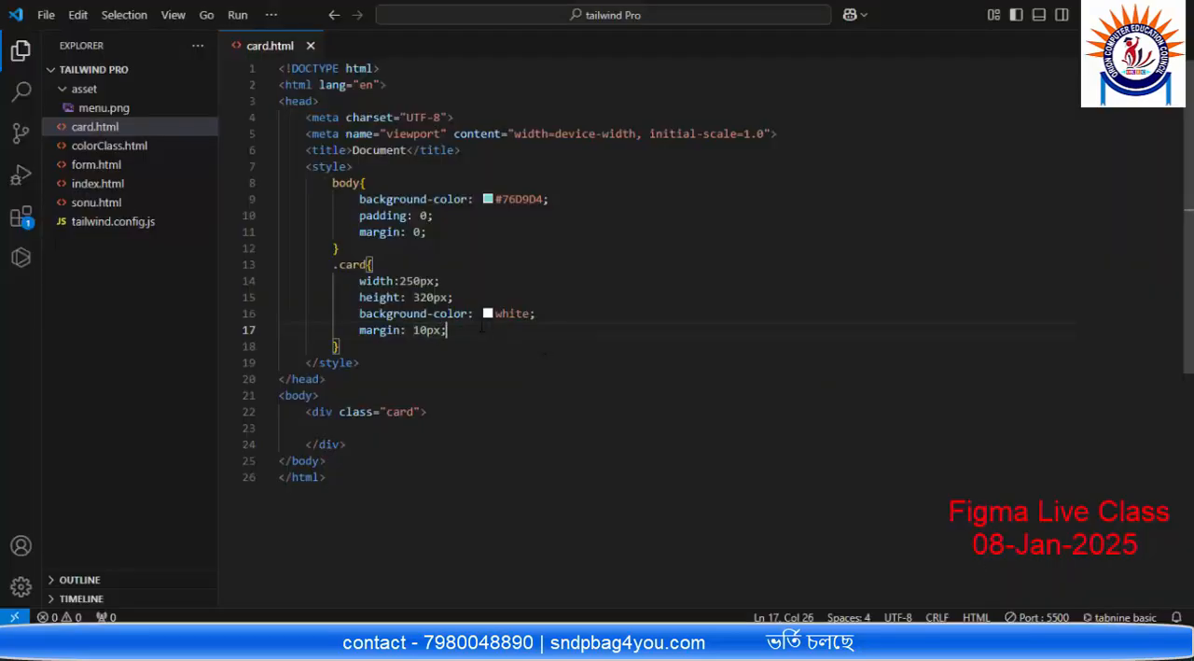
key(Return)
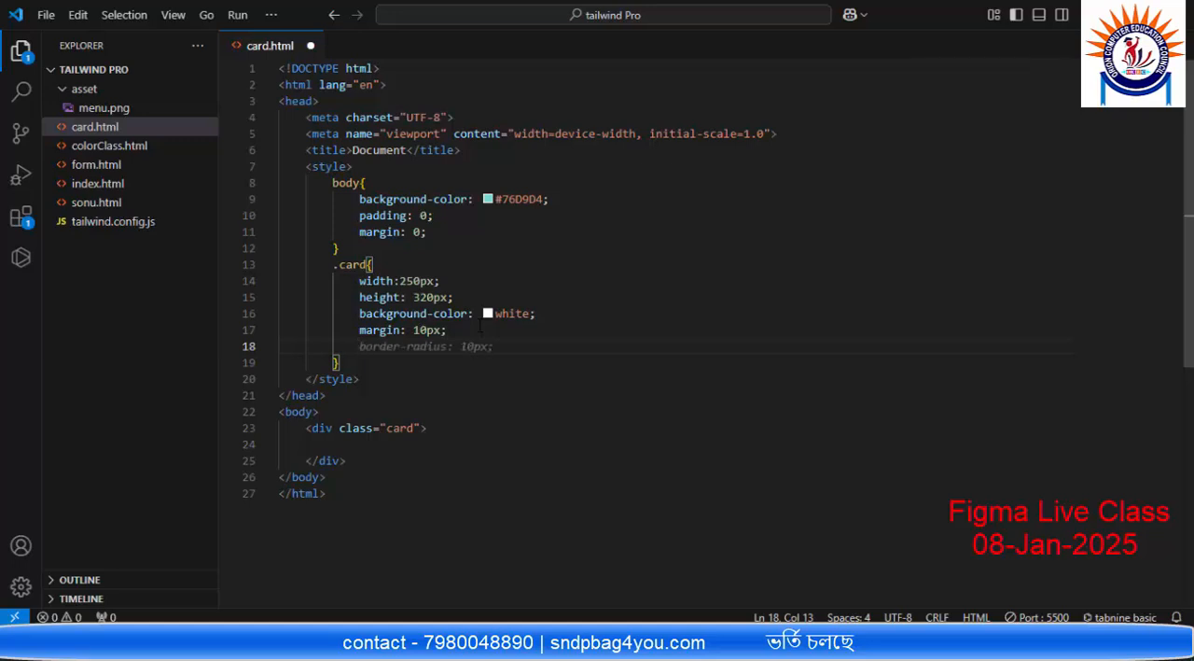
key(Tab)
key(ctrl+s)
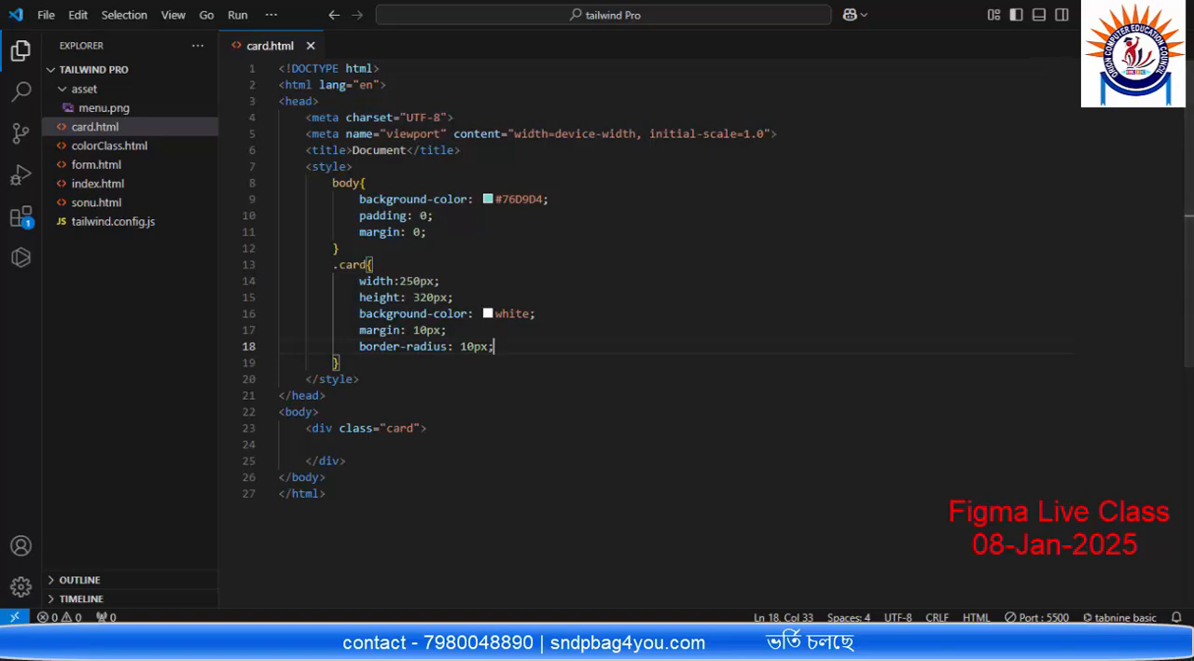
Step: Check the card's corners in the browser preview, then compare the first card's header rectangle with its background in Figma
key(alt+Tab)
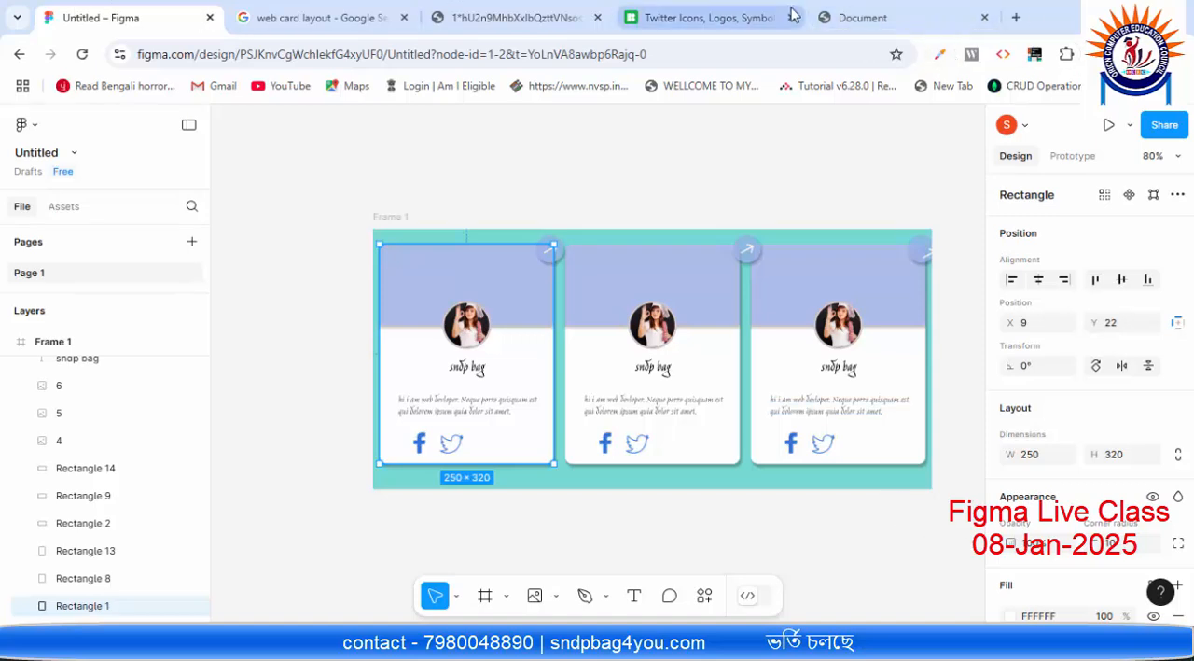
click(877, 15)
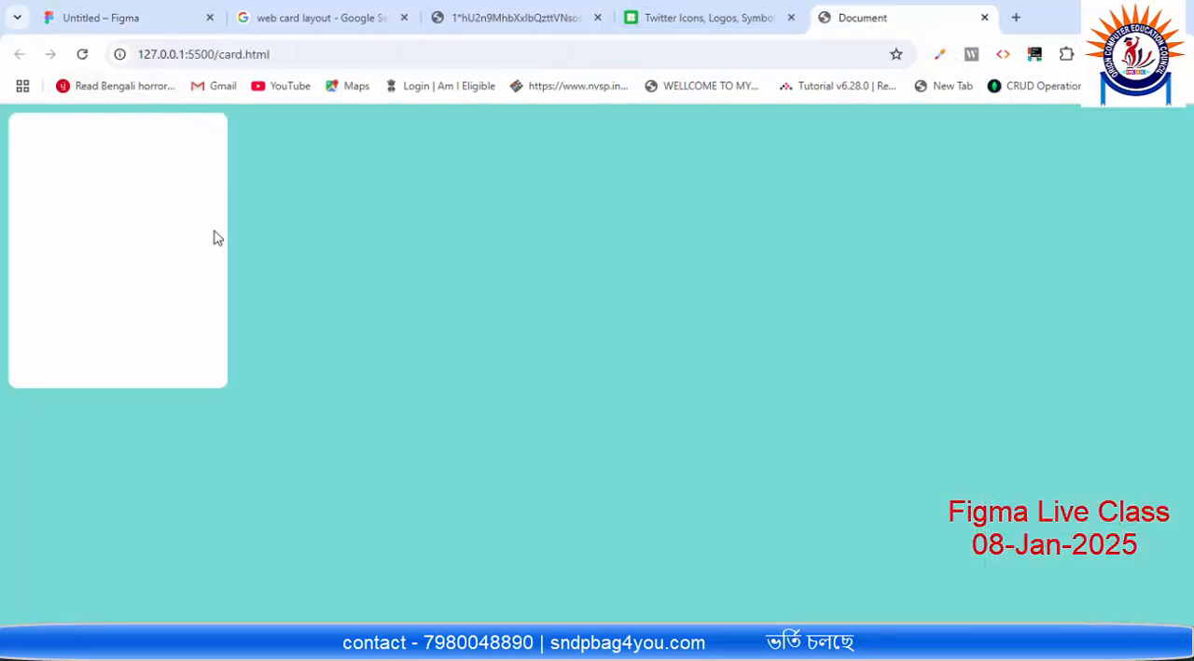
click(130, 17)
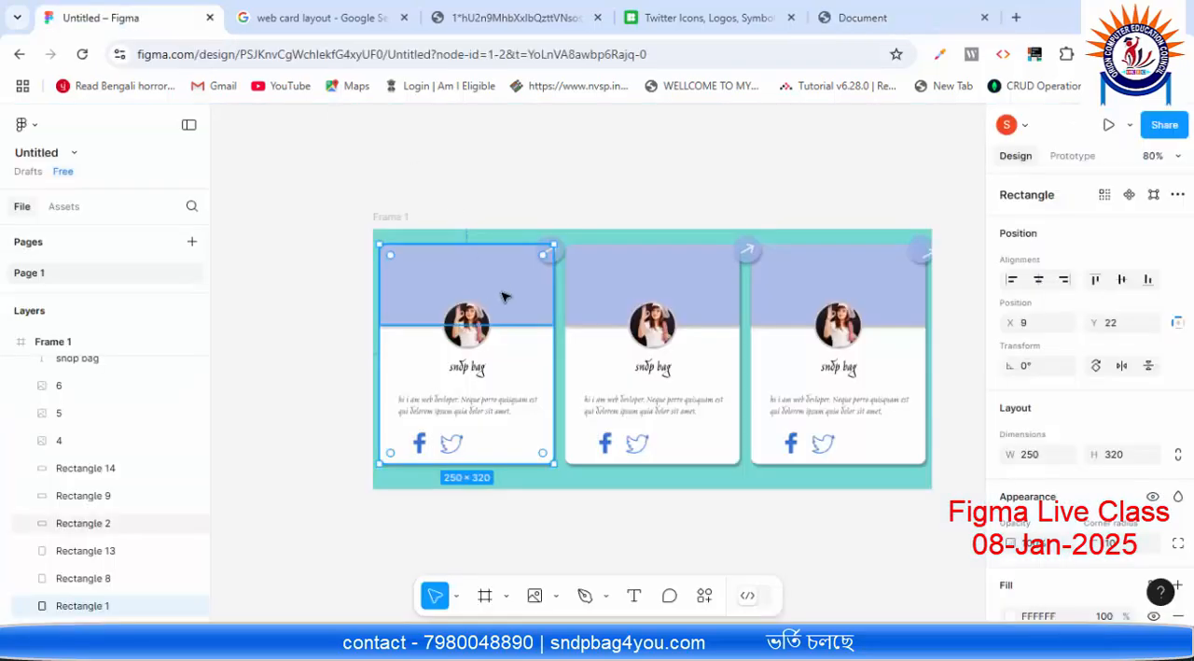
click(452, 261)
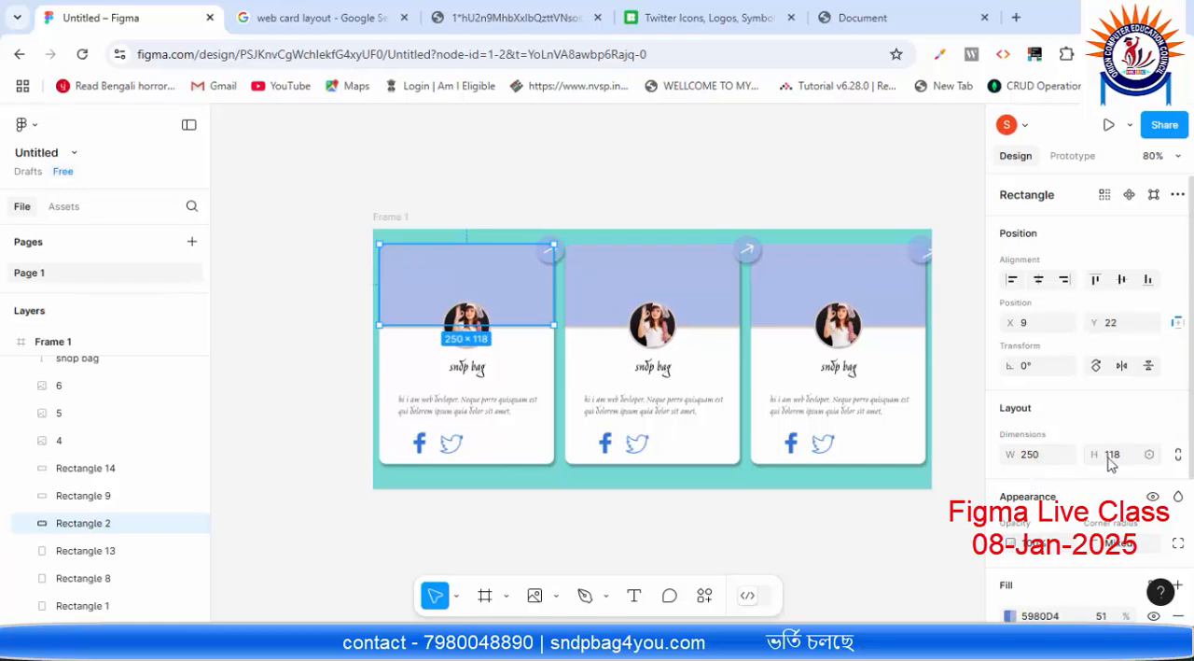
click(518, 347)
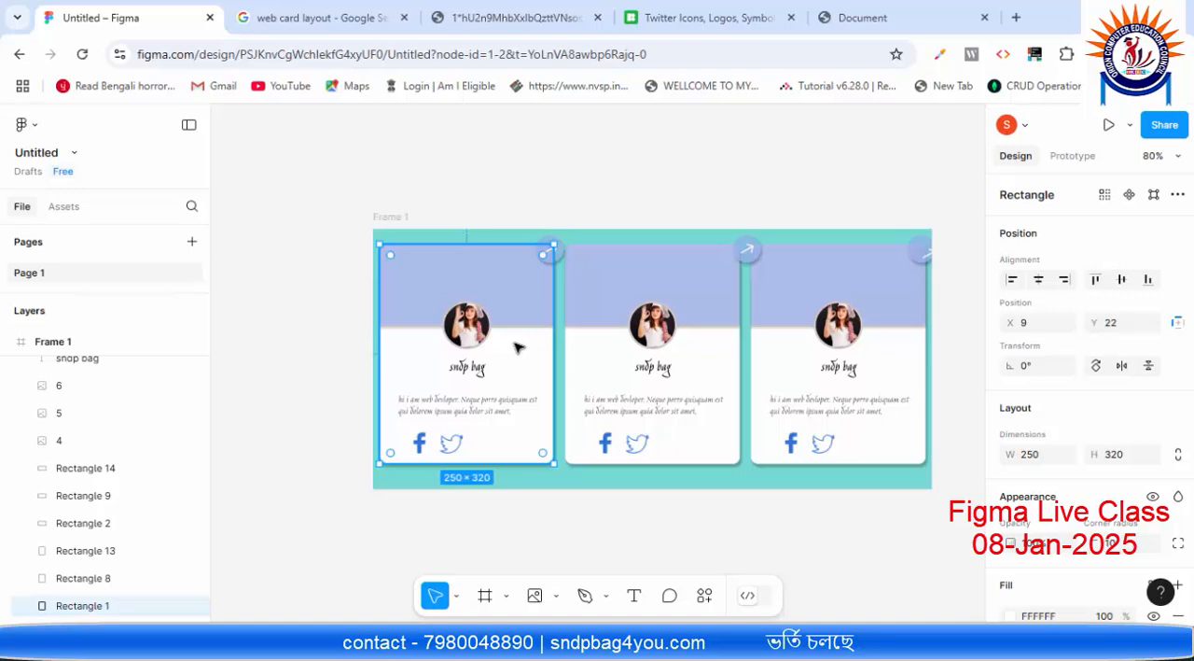
double_click(518, 347)
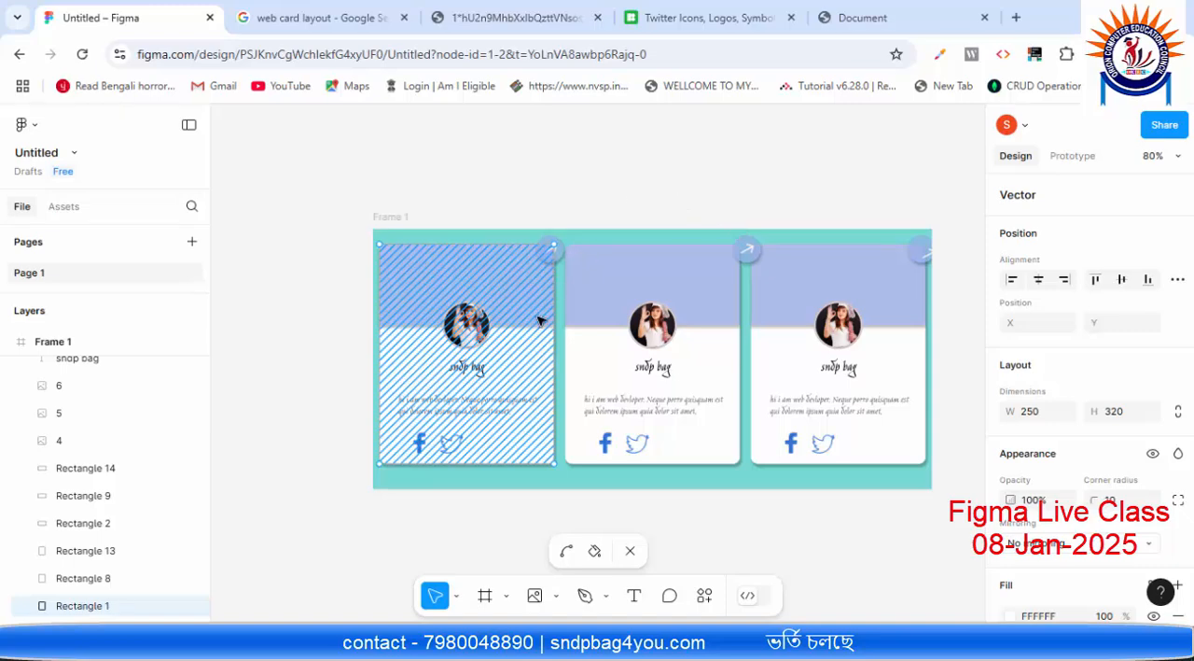
key(ctrl+z)
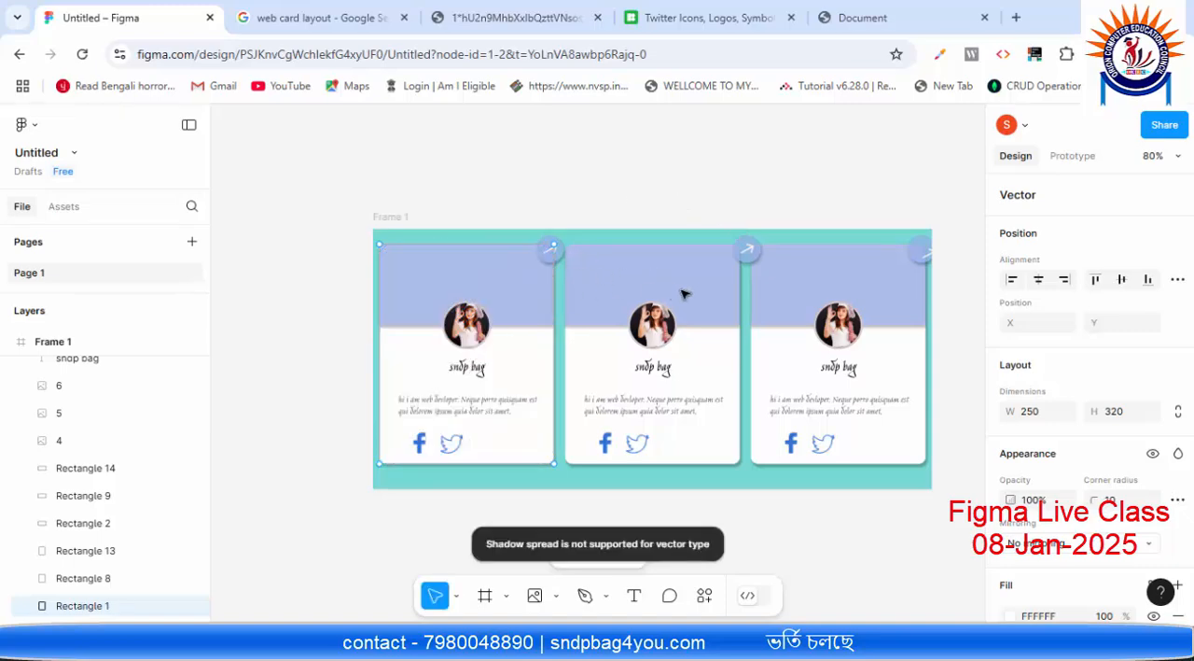
click(788, 297)
Step: Check the dimensions of the second and first cards' header rectangles in Figma, and switch back to VS Code
click(653, 280)
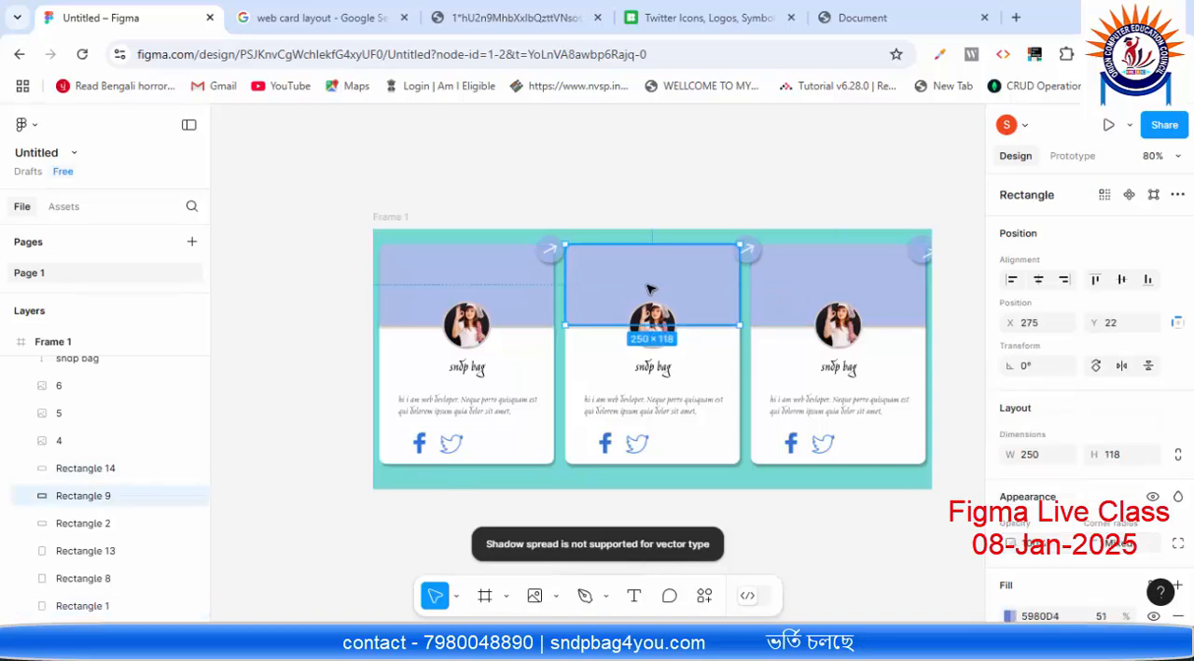
click(490, 267)
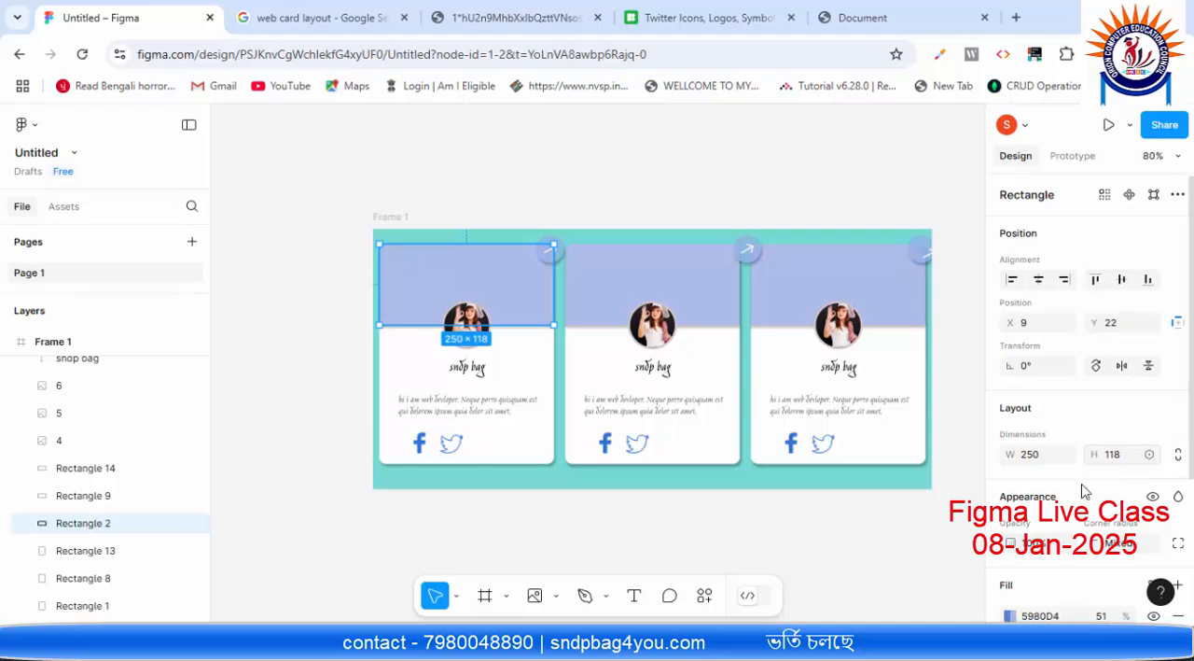
key(alt+Tab)
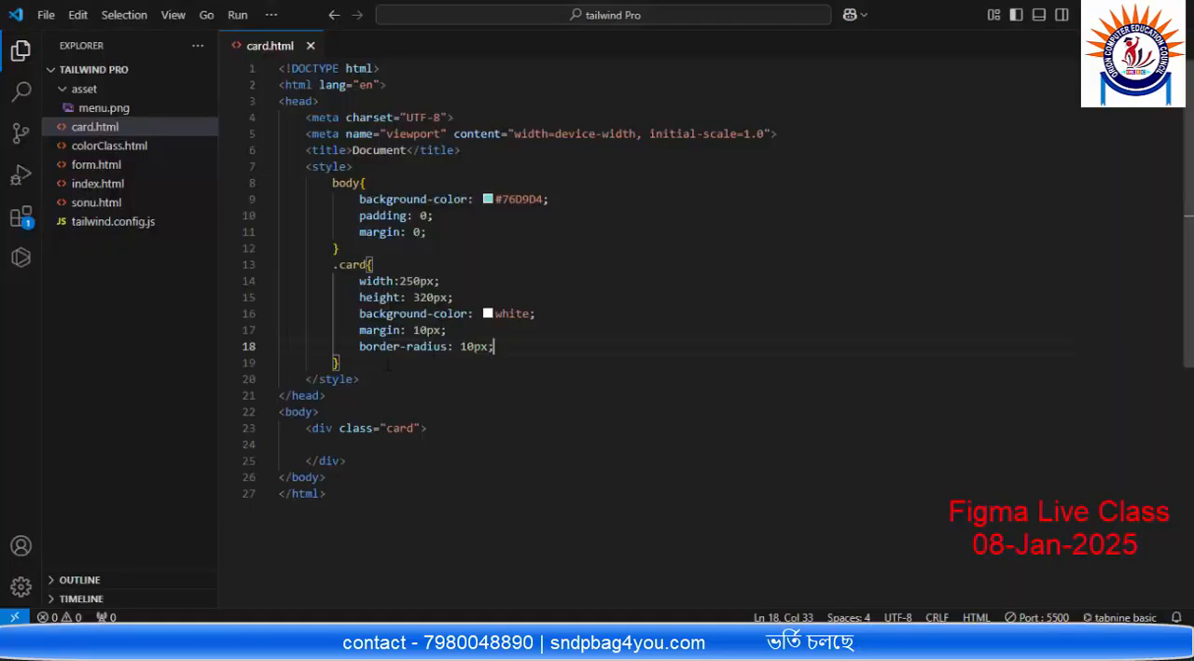
Step: Add a div with the class card-head inside the card div and save card.html
click(388, 442)
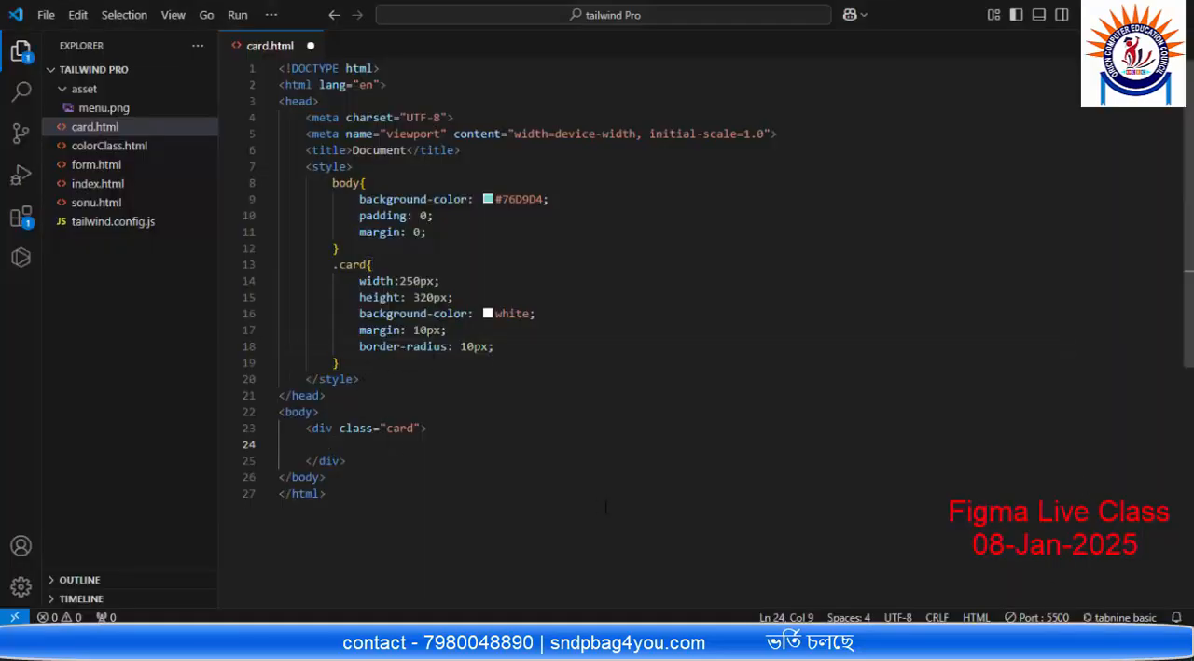
text(div)
key(Tab)
key(Return)
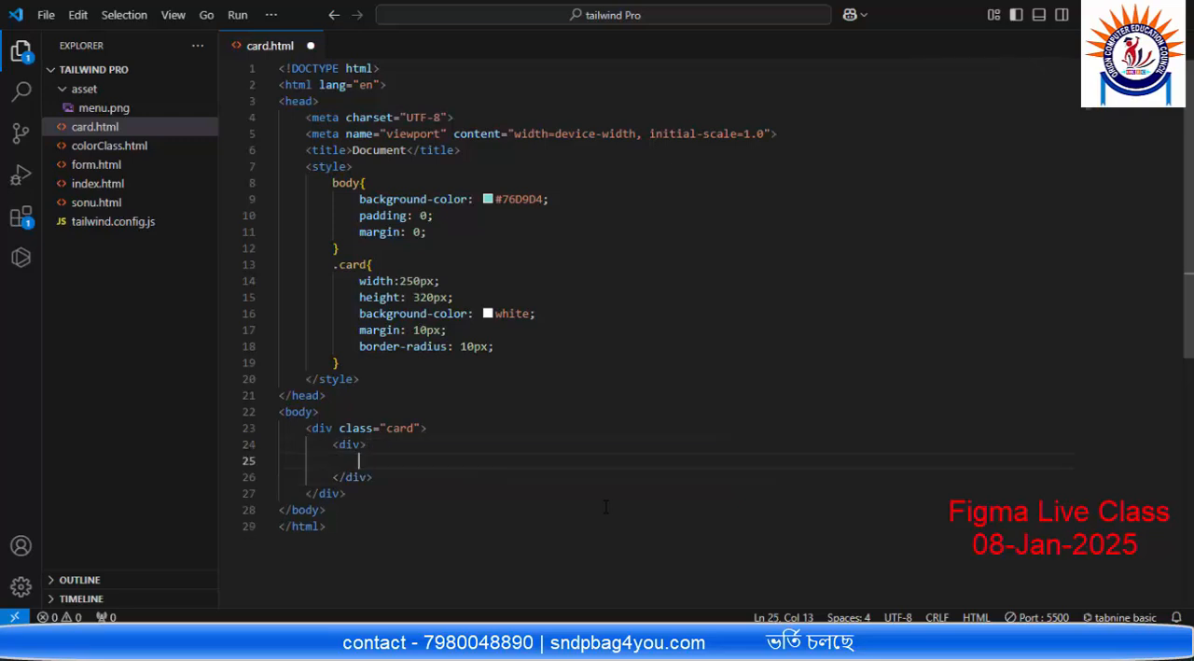
key(Up)
text(cals)
key(Tab)
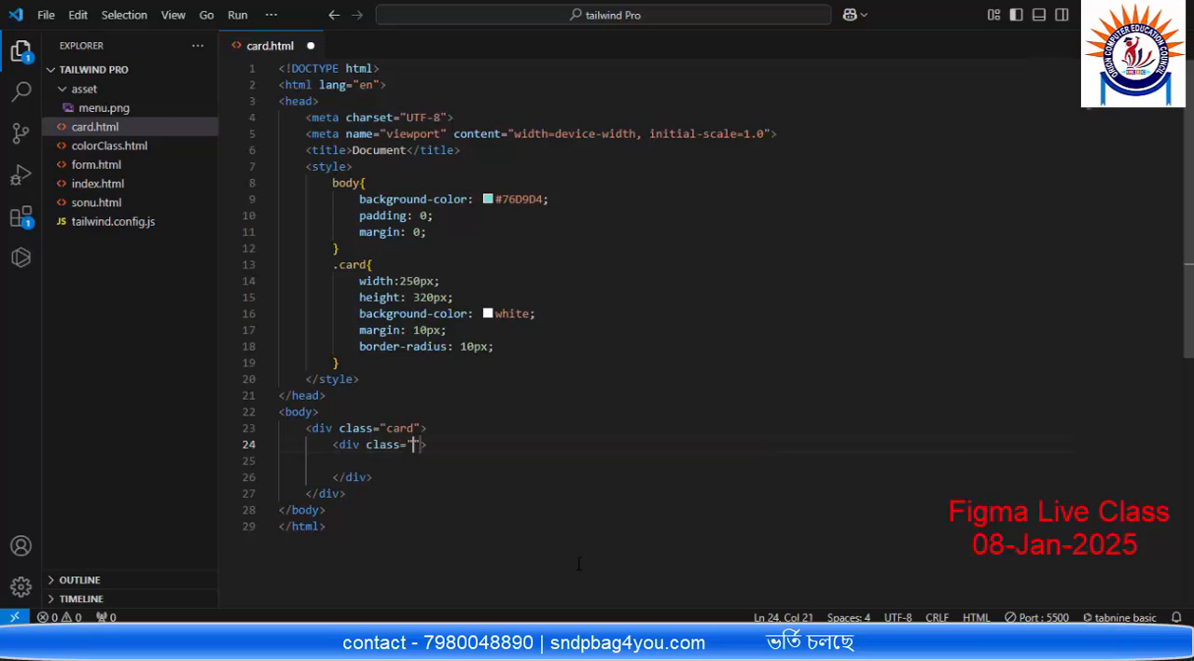
text(card)
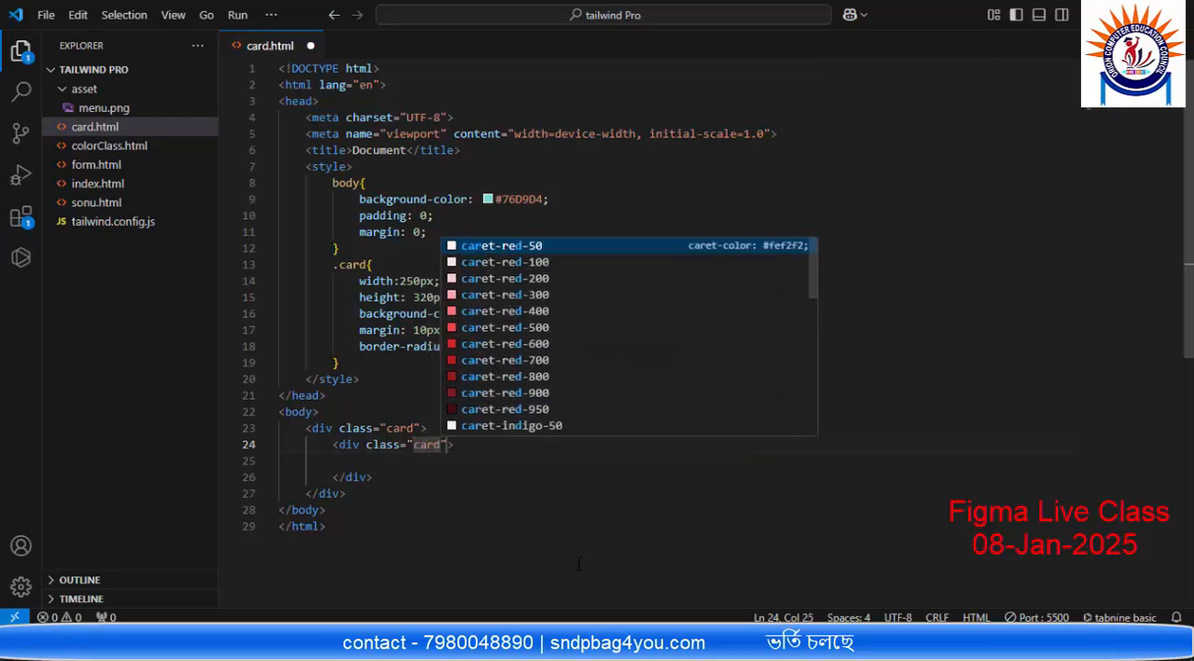
text(-head)
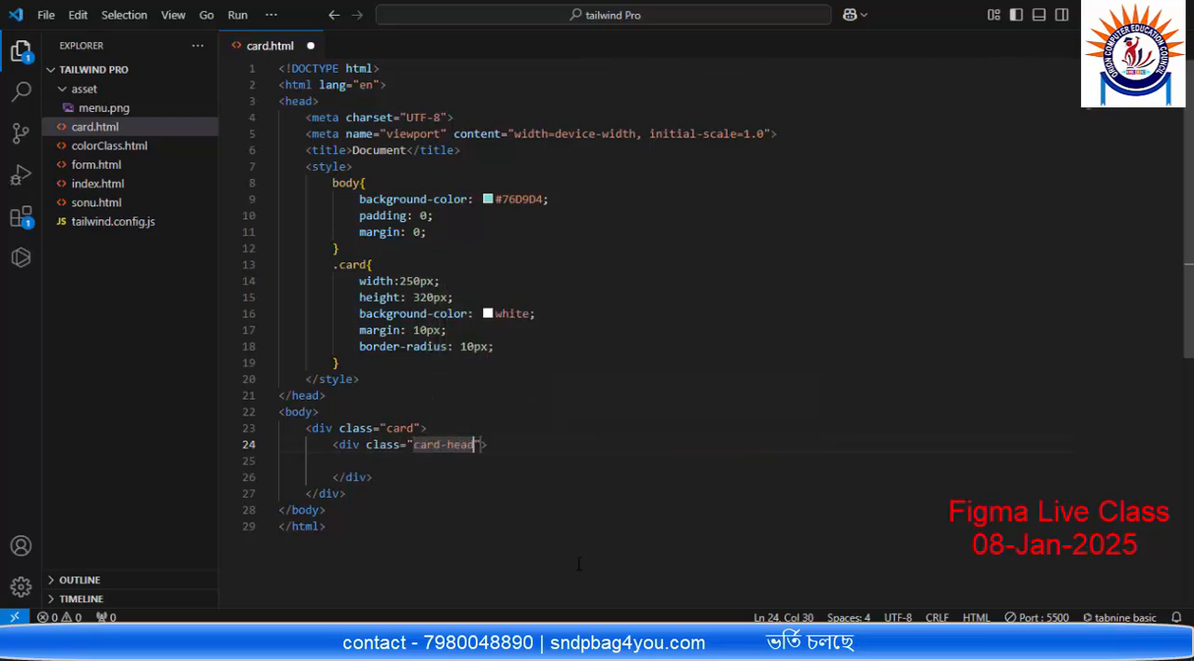
key(ctrl+s)
Step: Create an empty .card-head rule below the .card rule in the style block
click(368, 365)
key(Return)
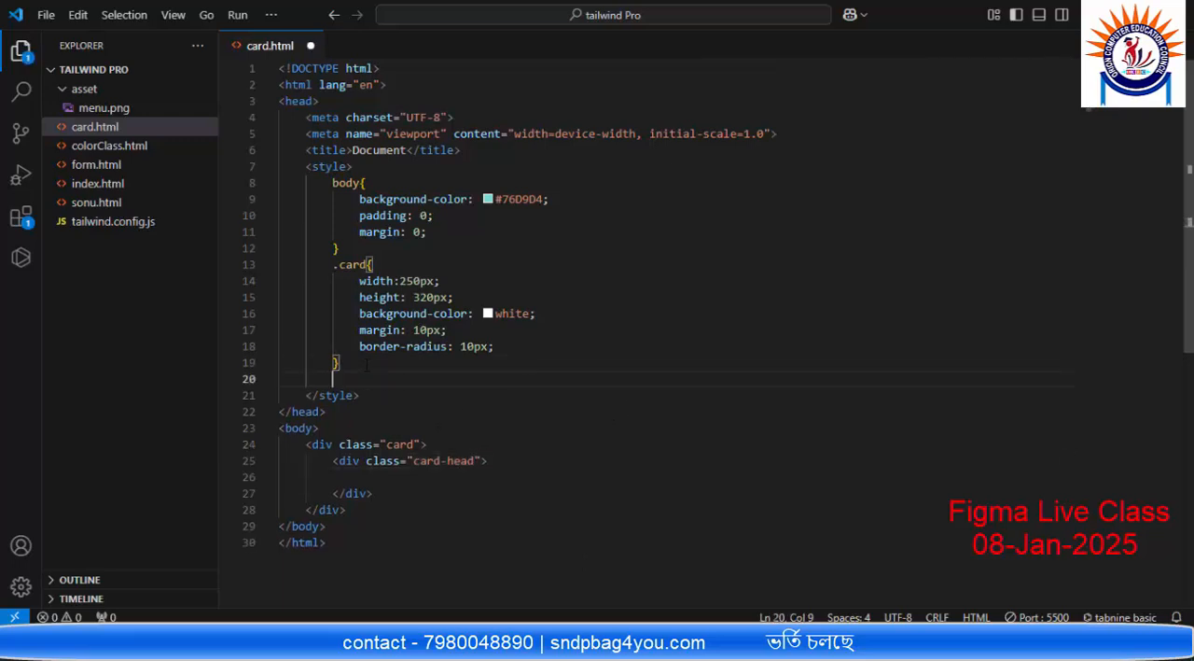
text(.csarad)
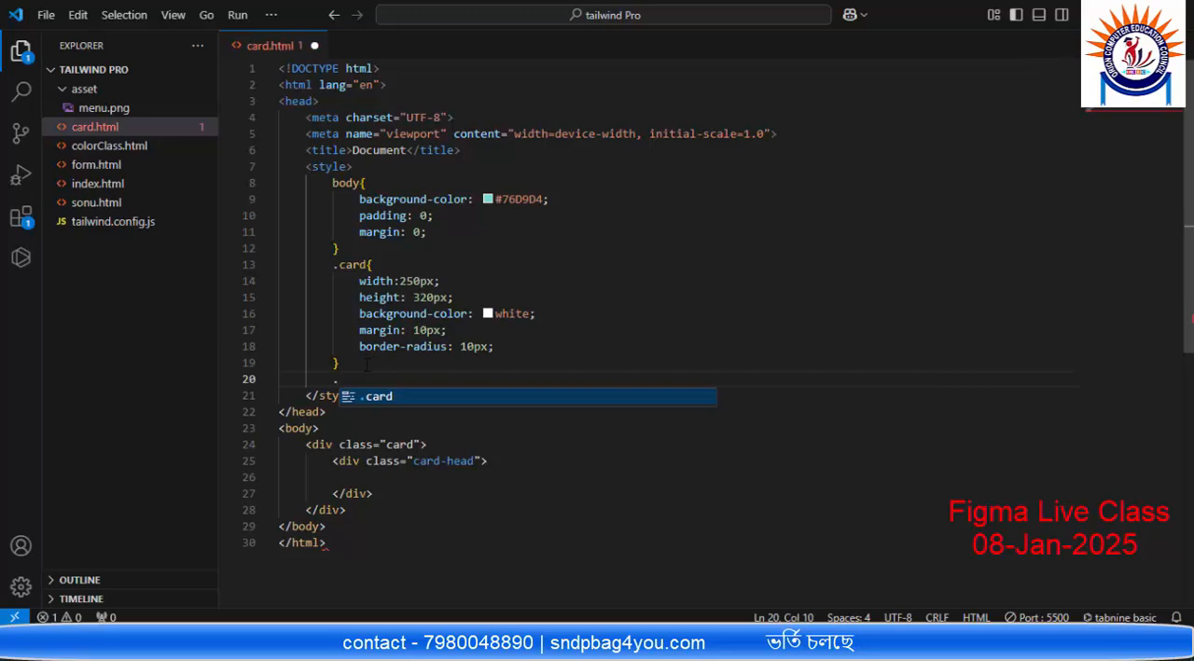
key(BackSpace)
key(BackSpace)
key(BackSpace)
key(BackSpace)
key(BackSpace)
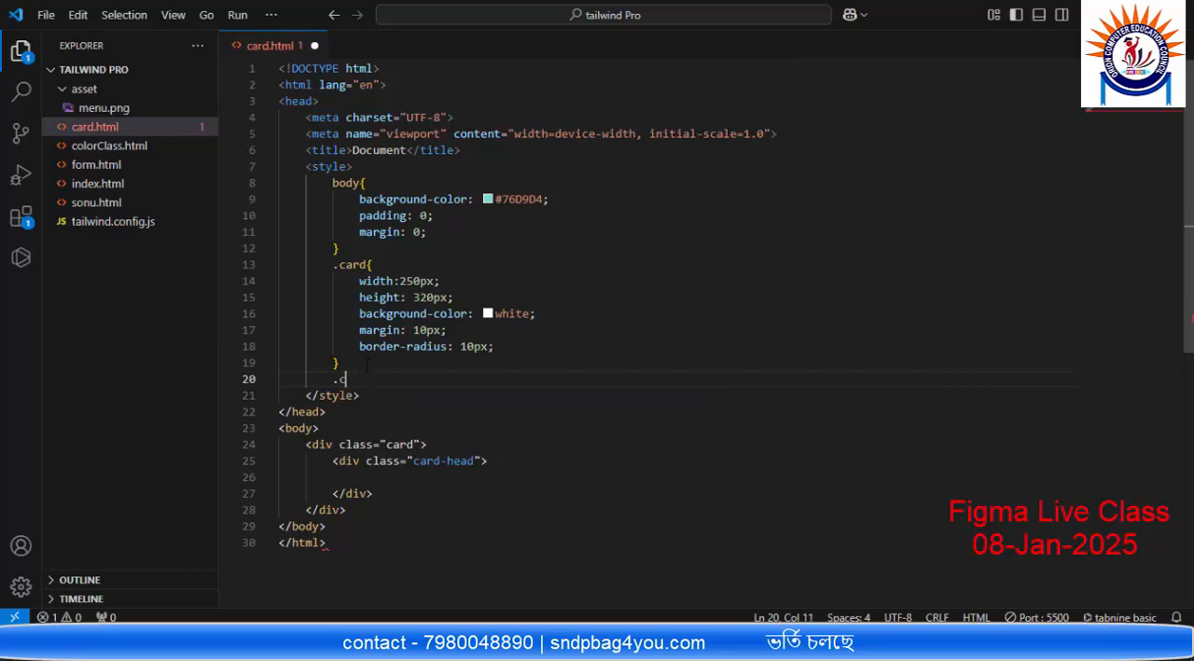
text(ard)
text(-he)
key(BackSpace)
text(head{)
key(Return)
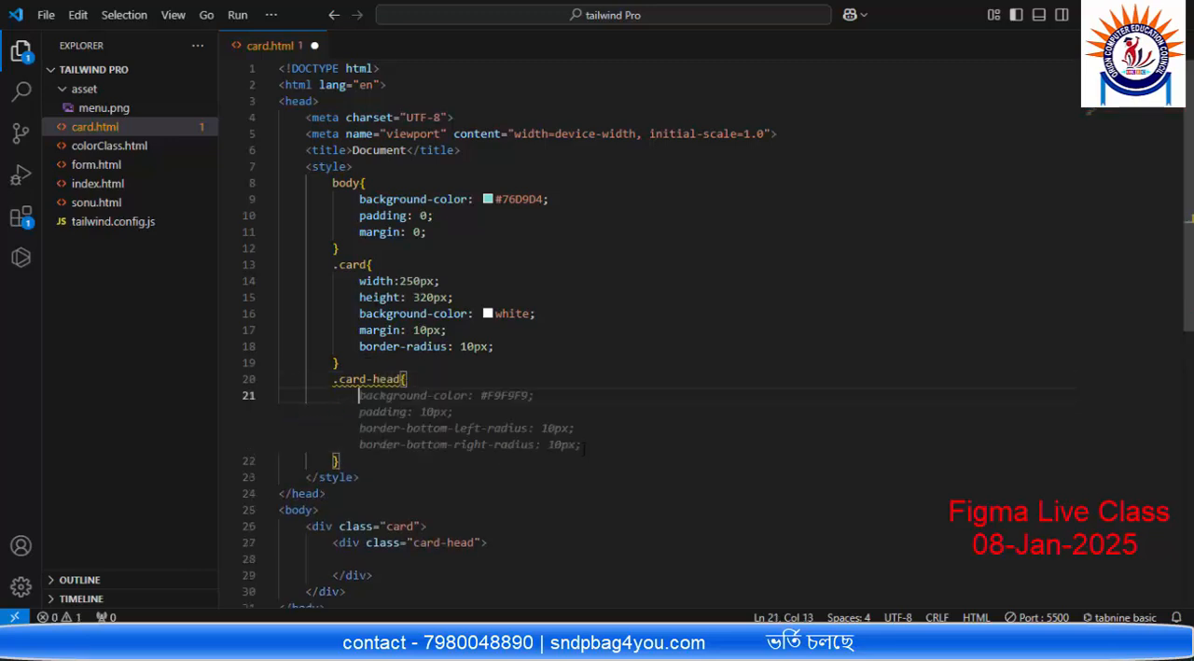
Step: Set width to 250px and height to 118px in the .card-head rule
text(width:)
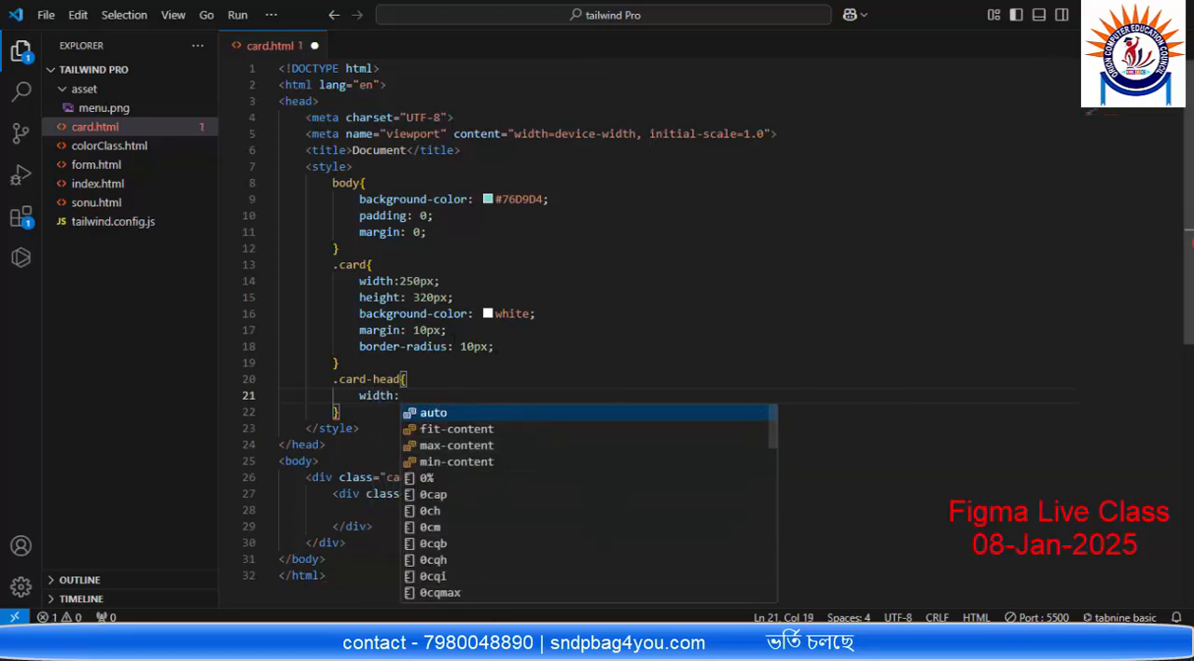
text(250)
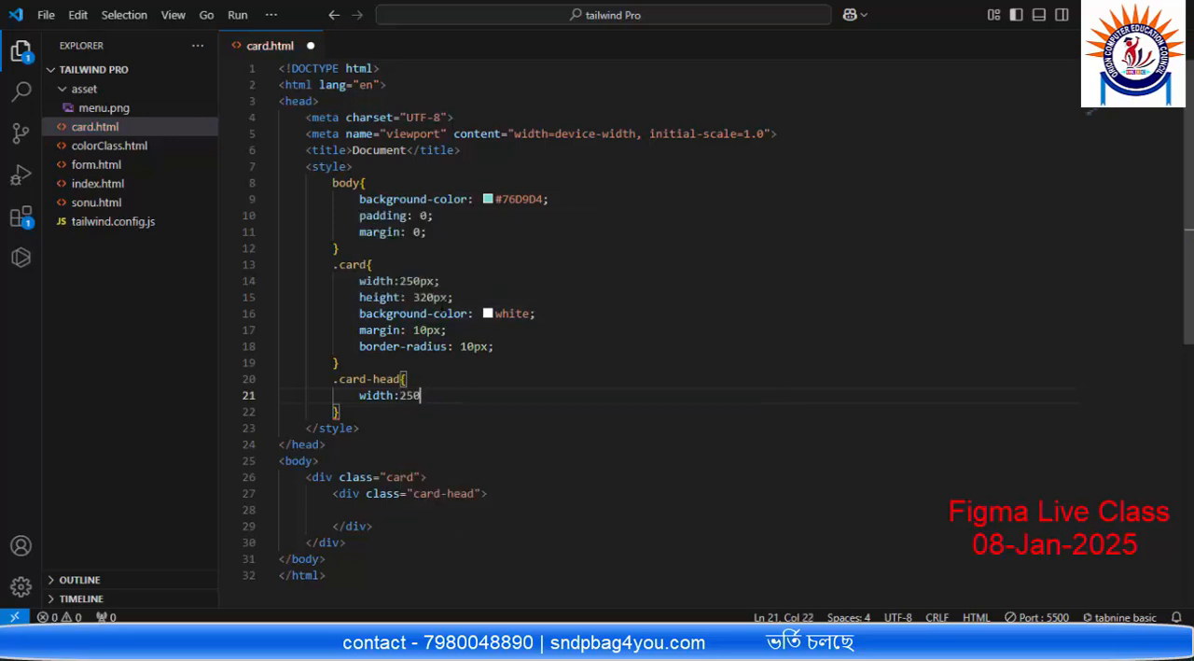
text(;px;)
key(Return)
text(hie)
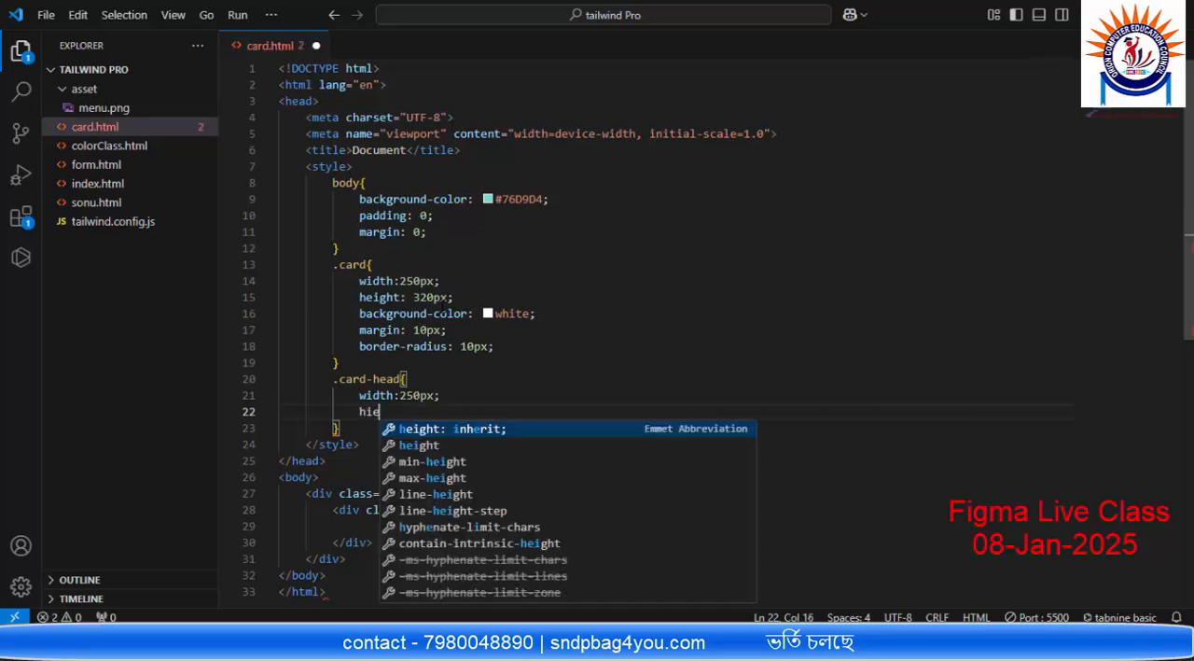
key(BackSpace)
key(BackSpace)
text(ei)
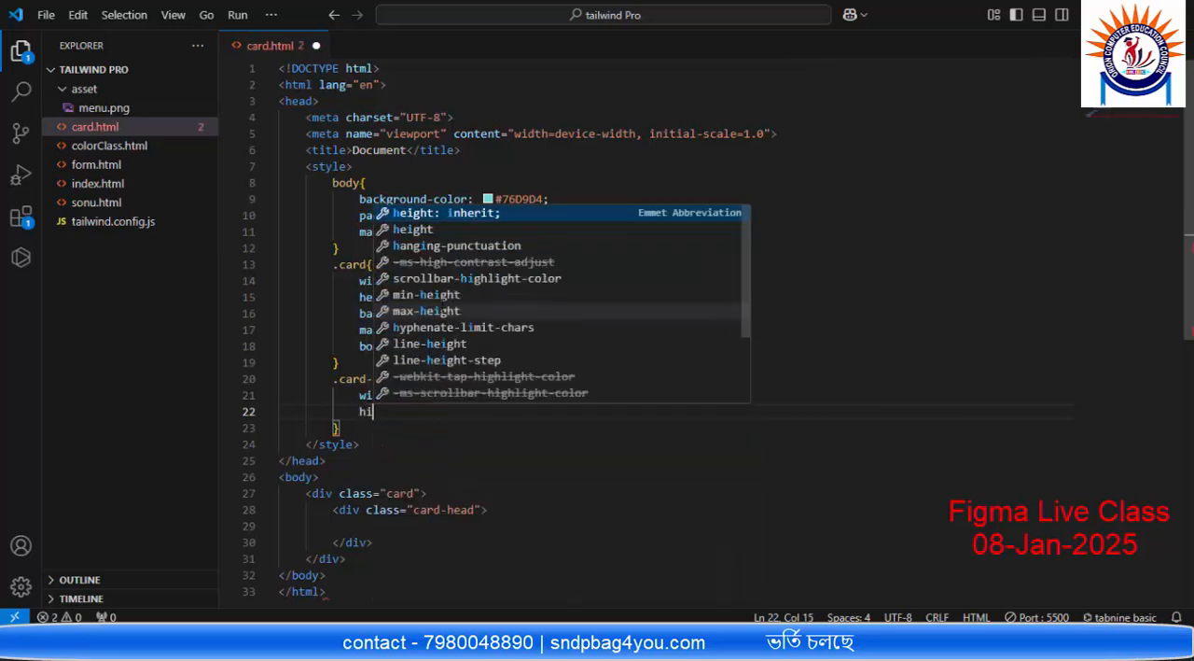
key(Return)
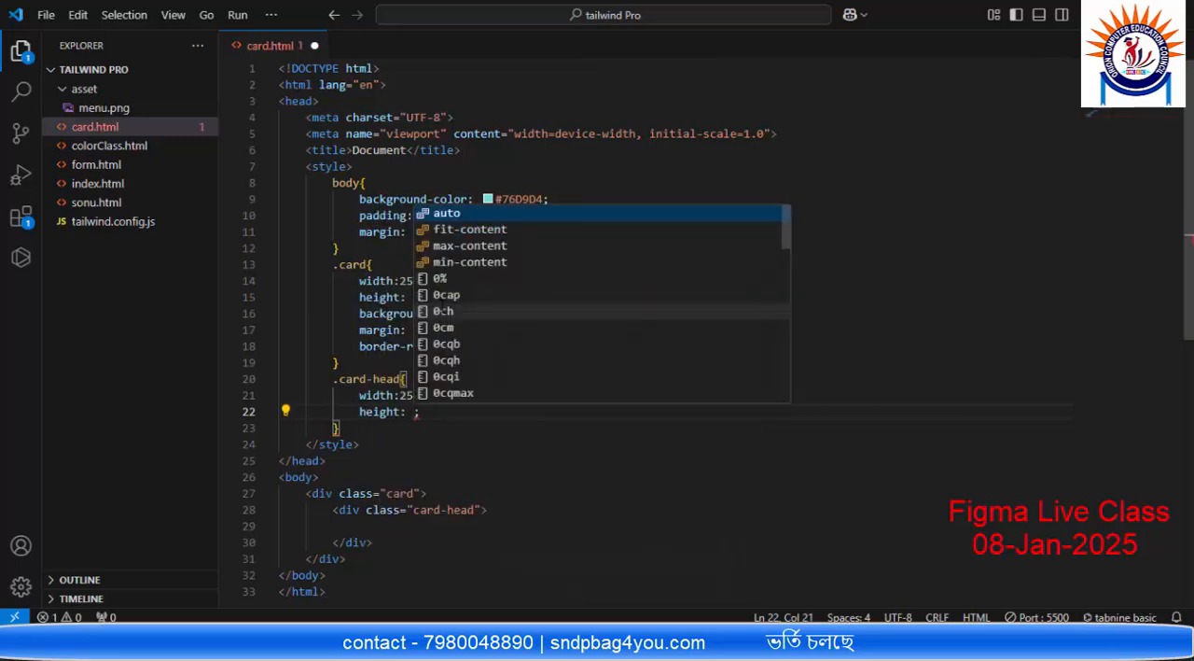
text(118)
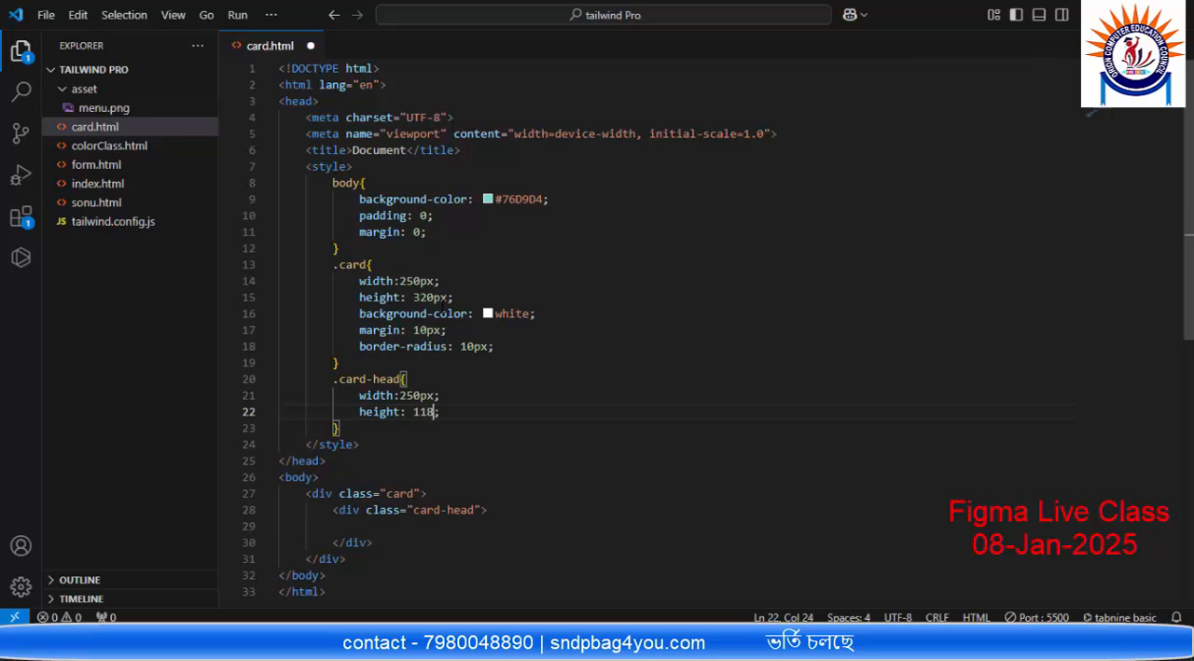
text(px)
key(Right)
key(Return)
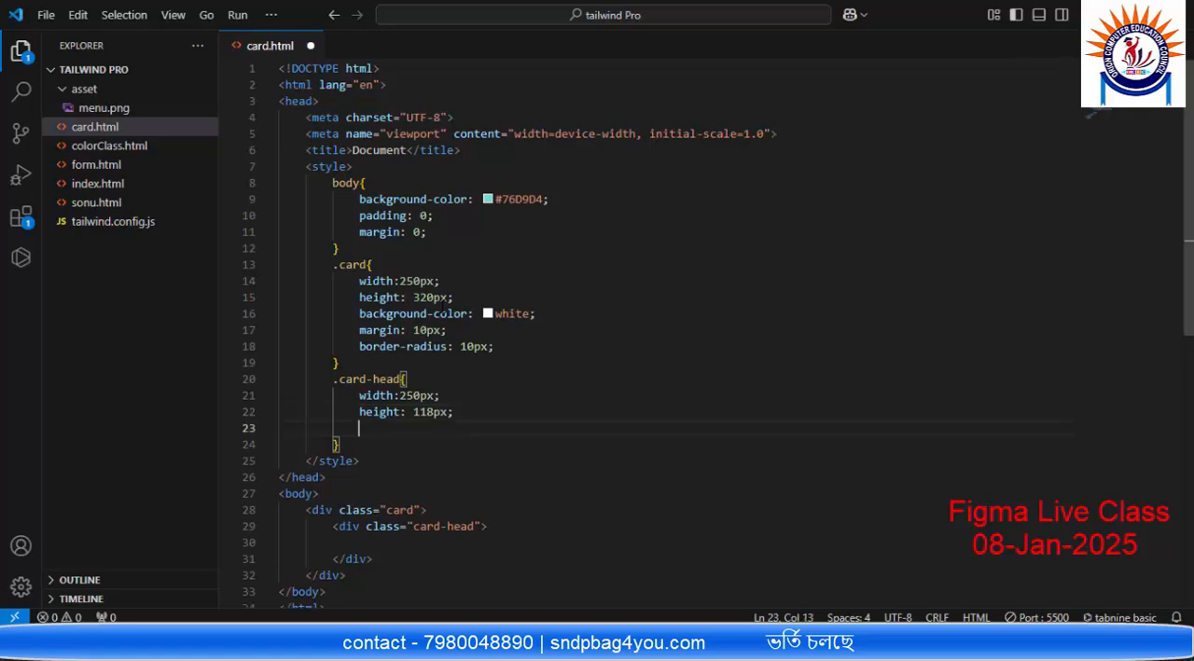
Step: Switch to Figma, view the second card header's fill colour as RGB, and copy the fill's hex code
key(alt+Tab)
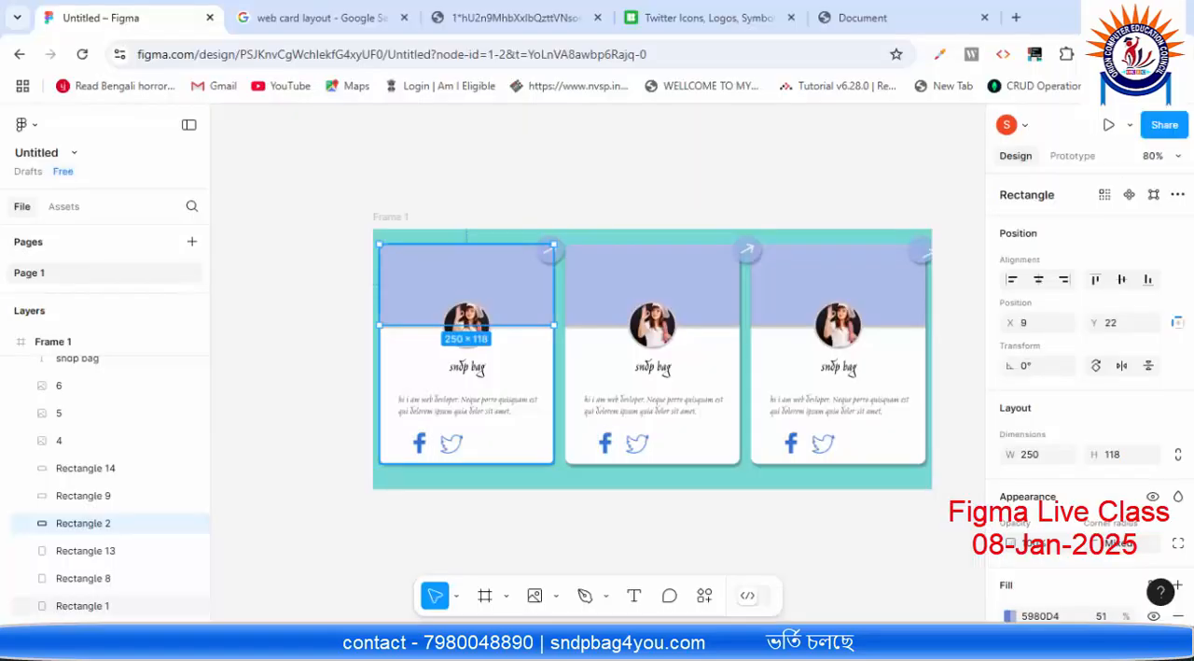
click(706, 272)
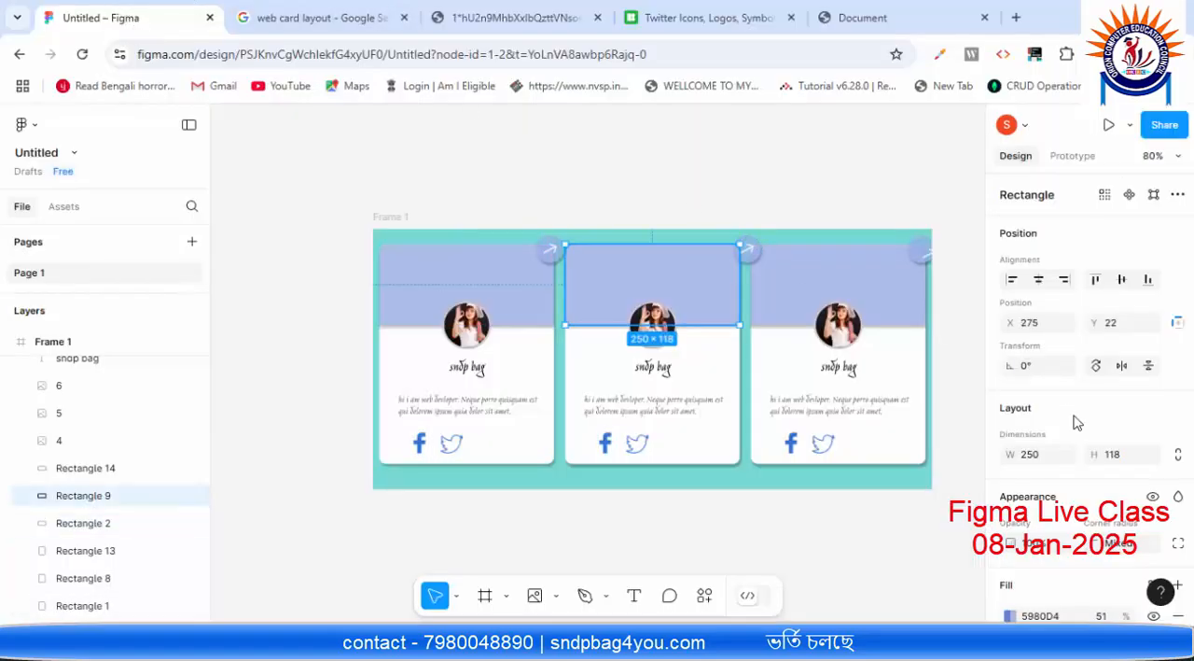
scroll(1044, 504, down, 2)
click(1046, 417)
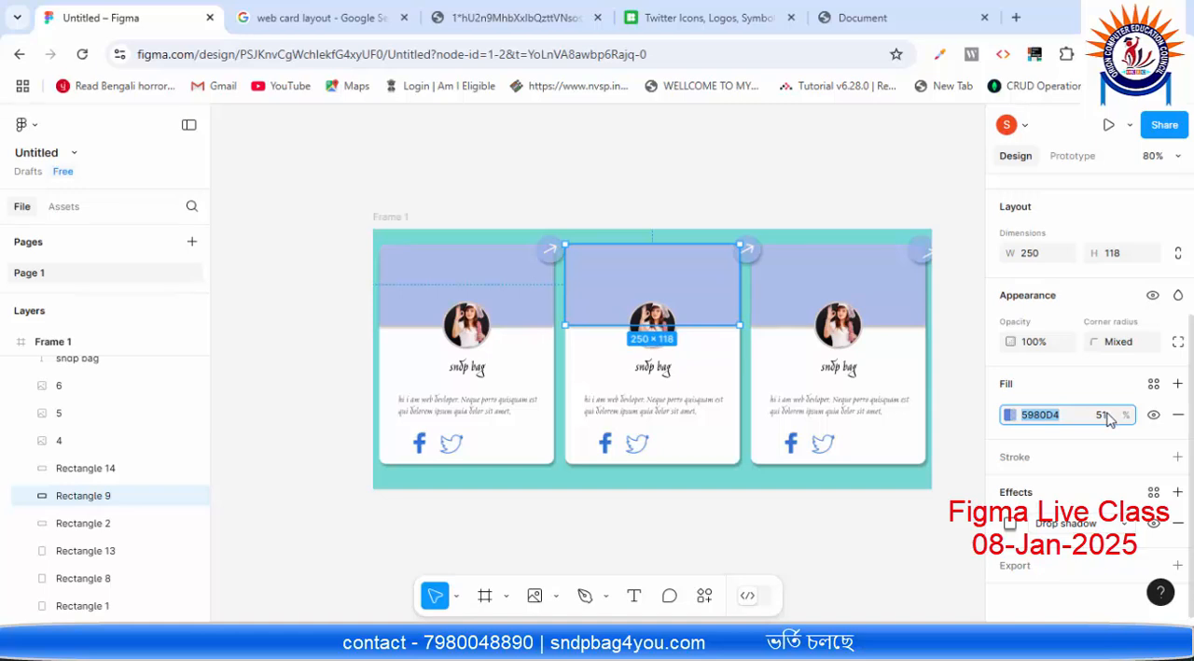
click(1011, 415)
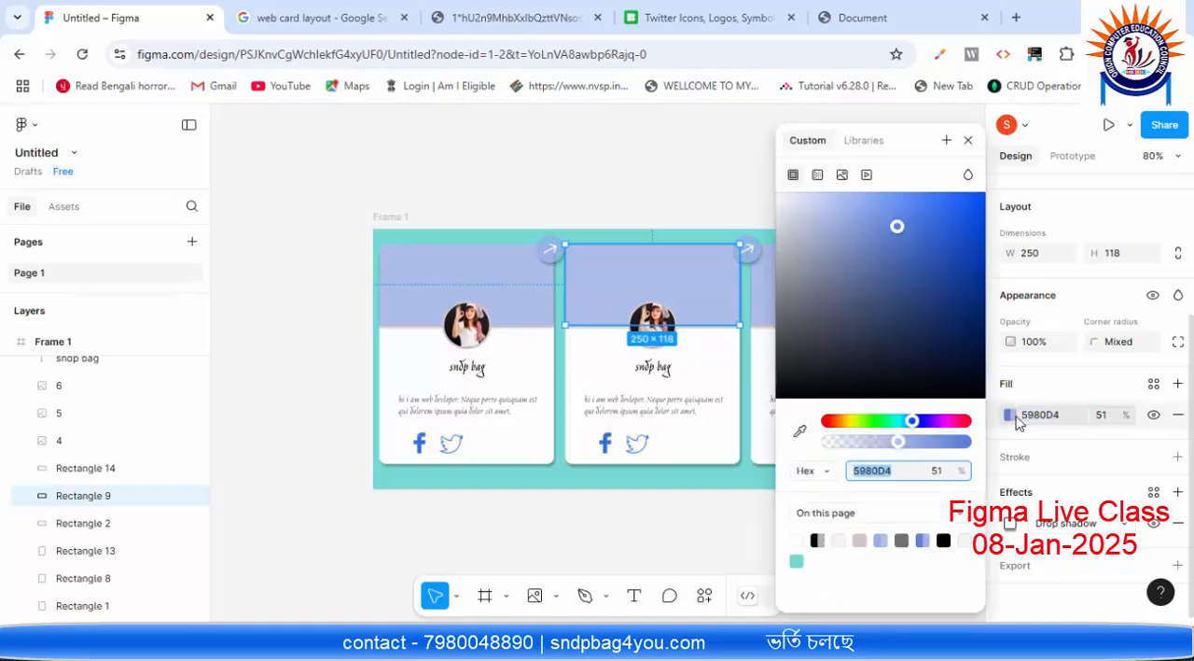
click(827, 472)
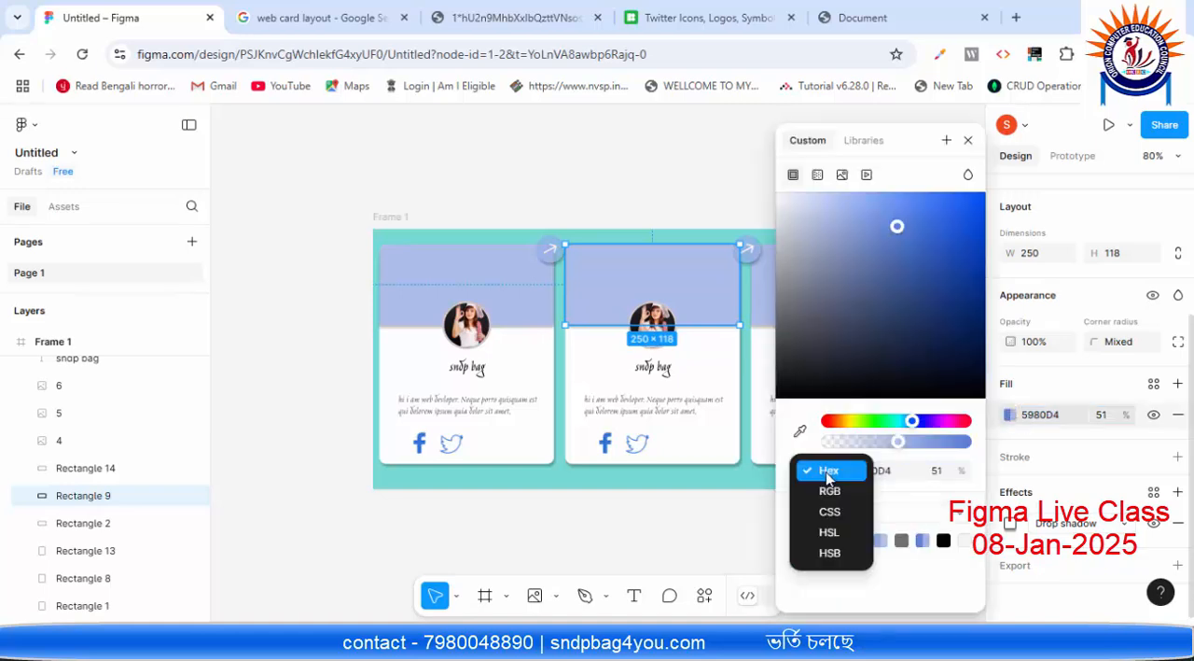
click(830, 490)
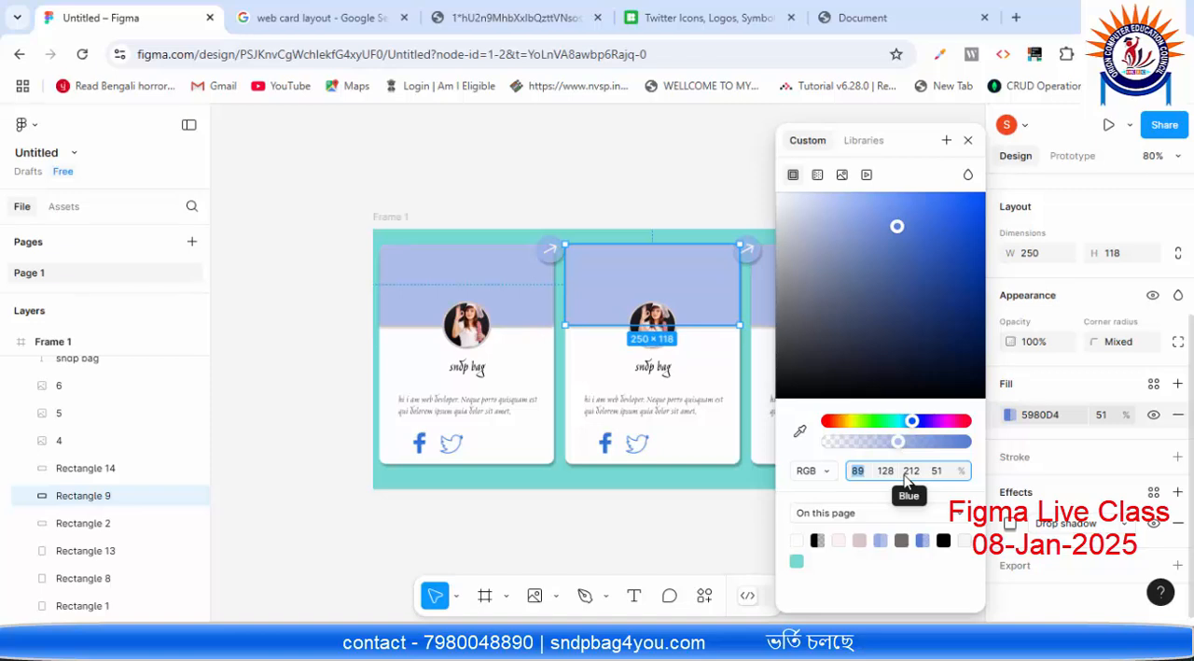
click(967, 141)
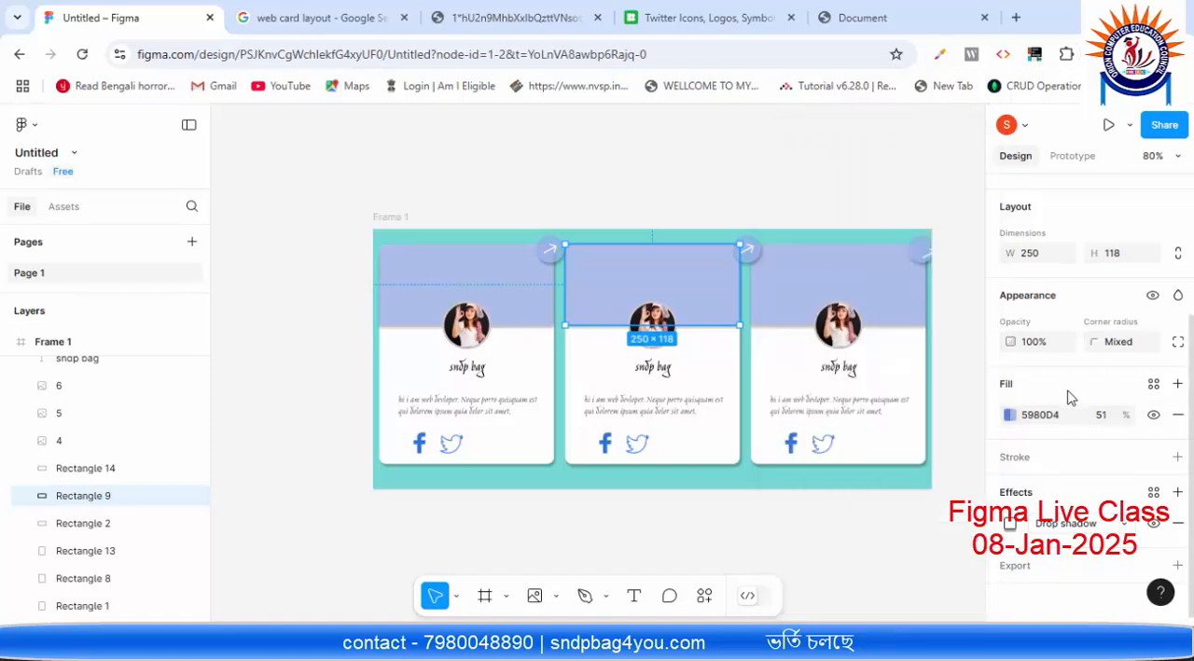
click(1065, 416)
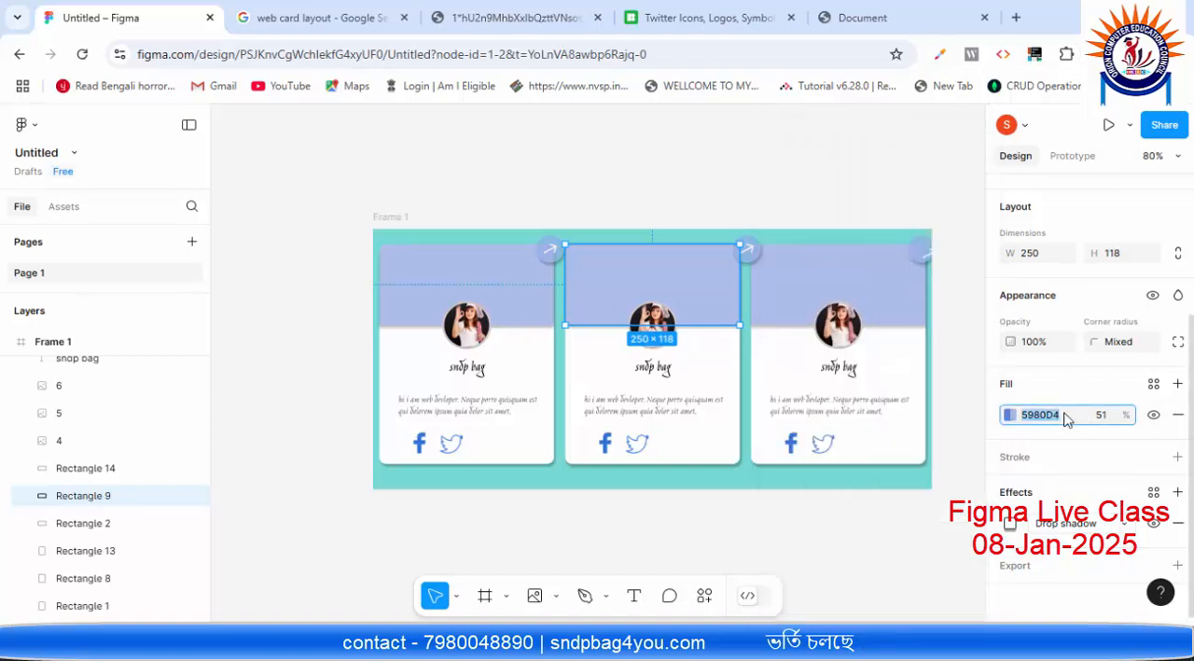
Step: Switch back to VS Code, add background-color: #5980D4 to the .card-head rule and save card.html
key(alt+Tab)
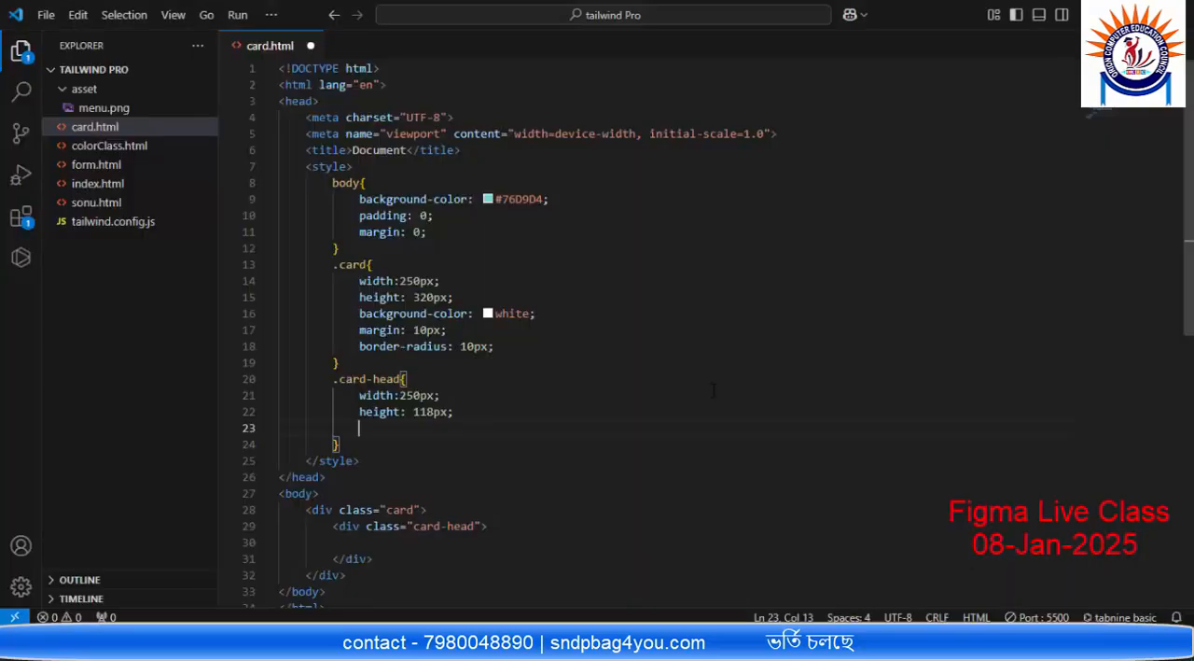
text(bac)
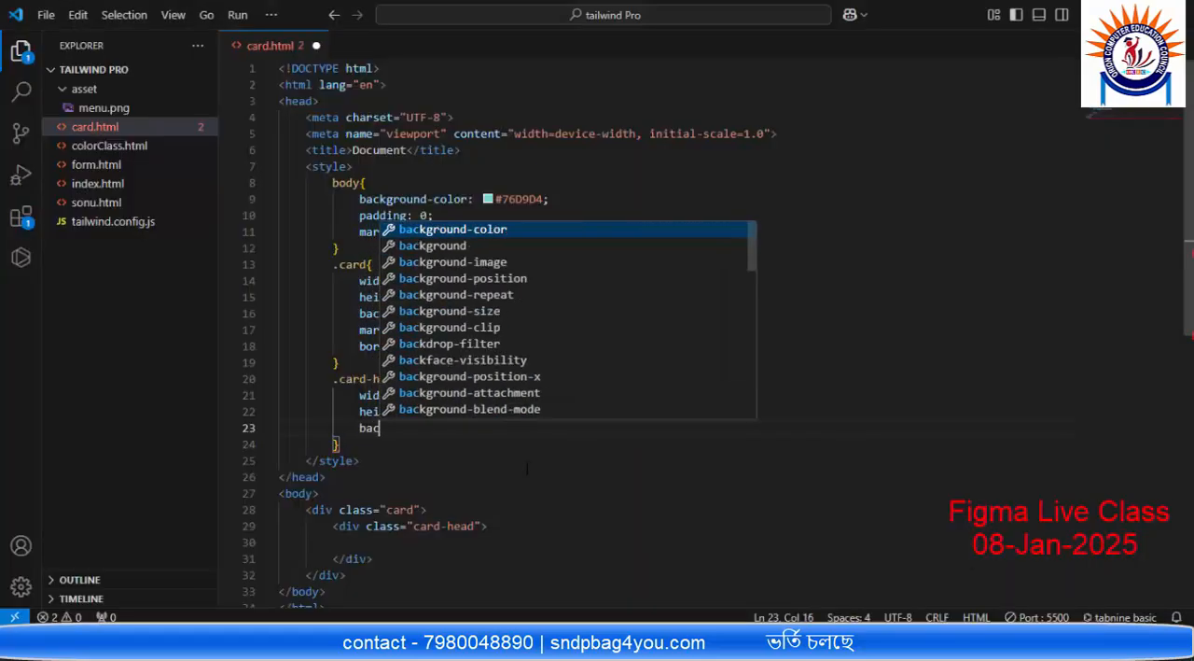
key(Return)
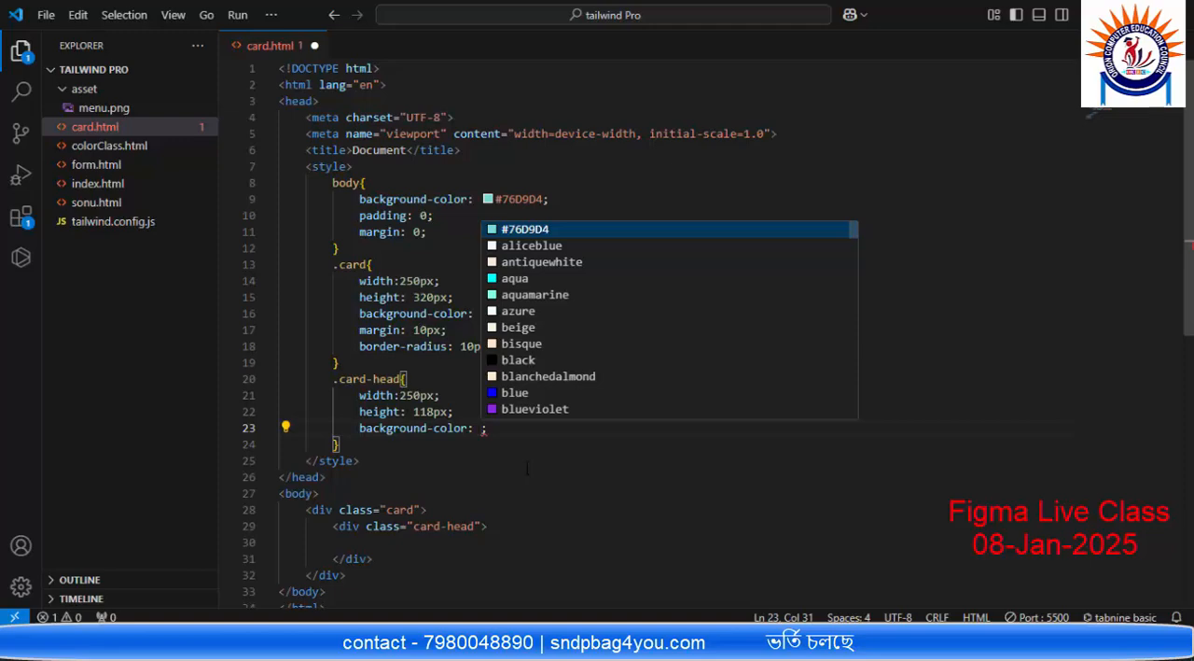
text(#5980D4)
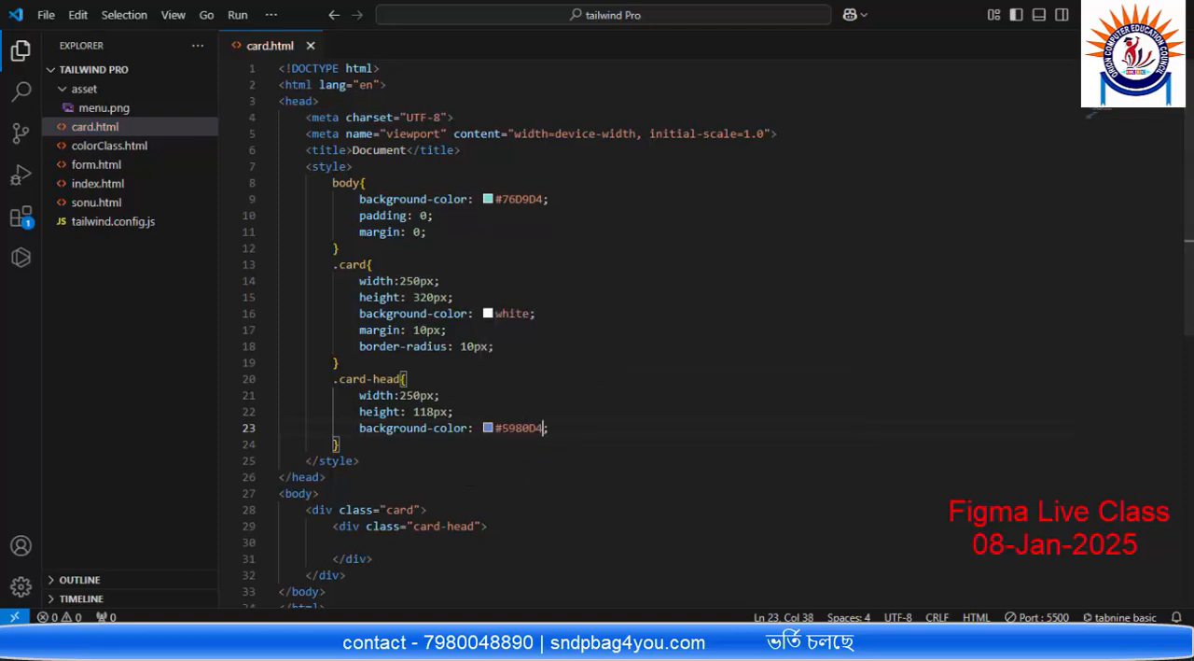
Step: Check the header colour in the browser preview, then open the second card header's fill colour in Figma
key(alt+Tab)
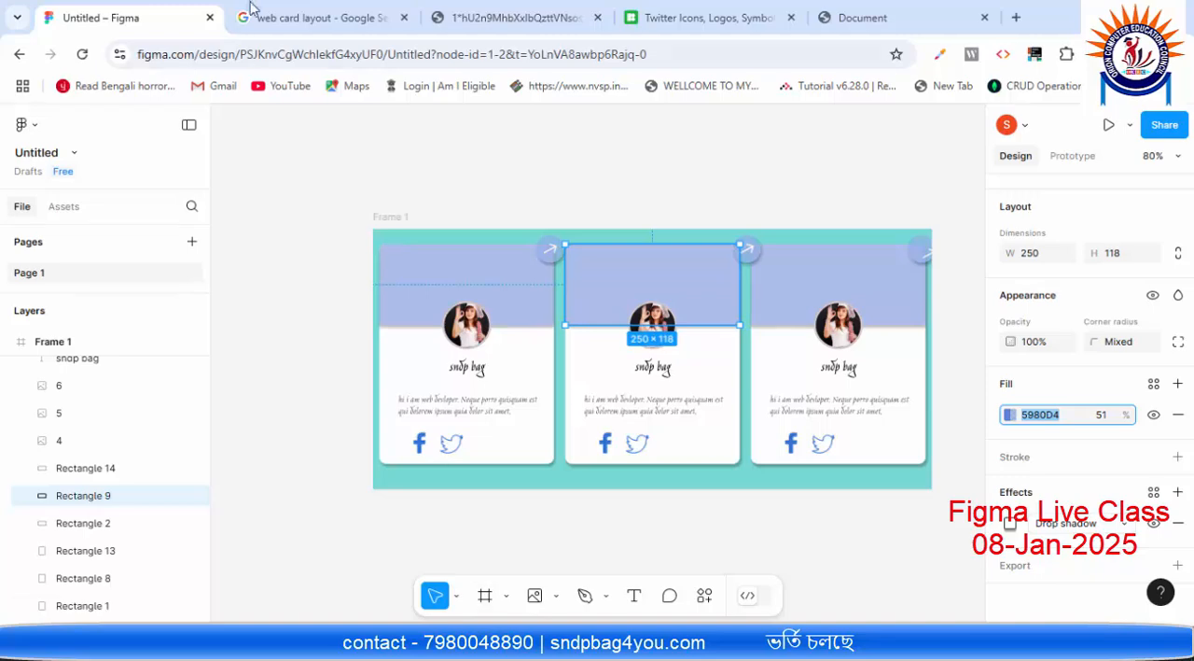
click(849, 16)
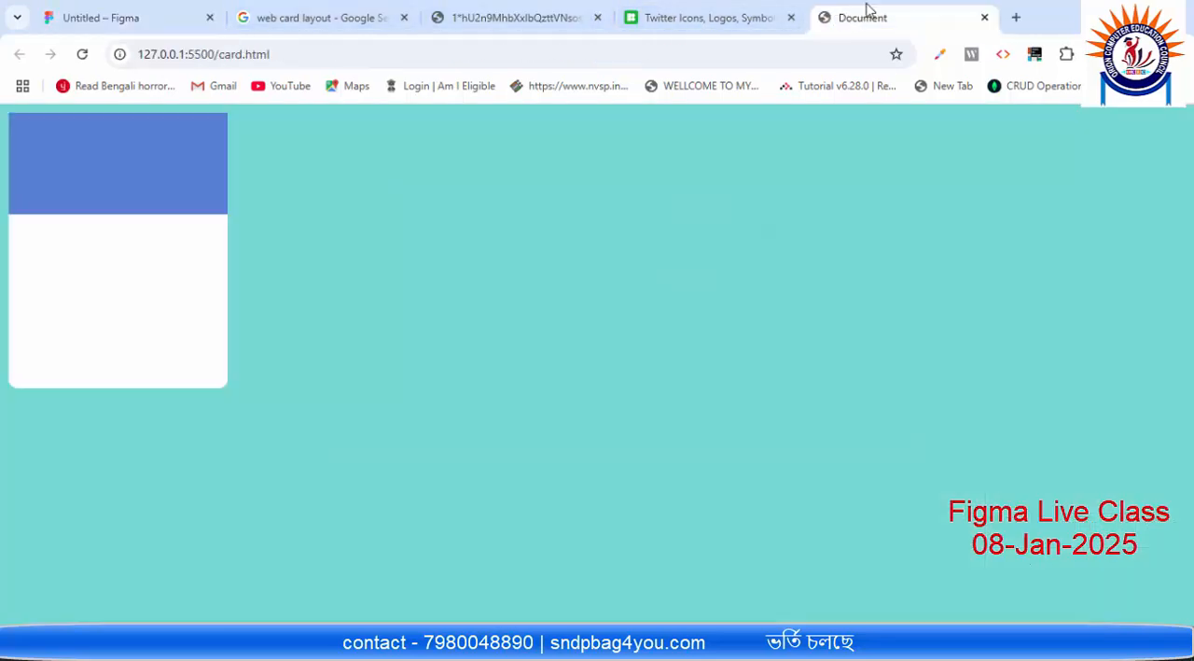
click(138, 11)
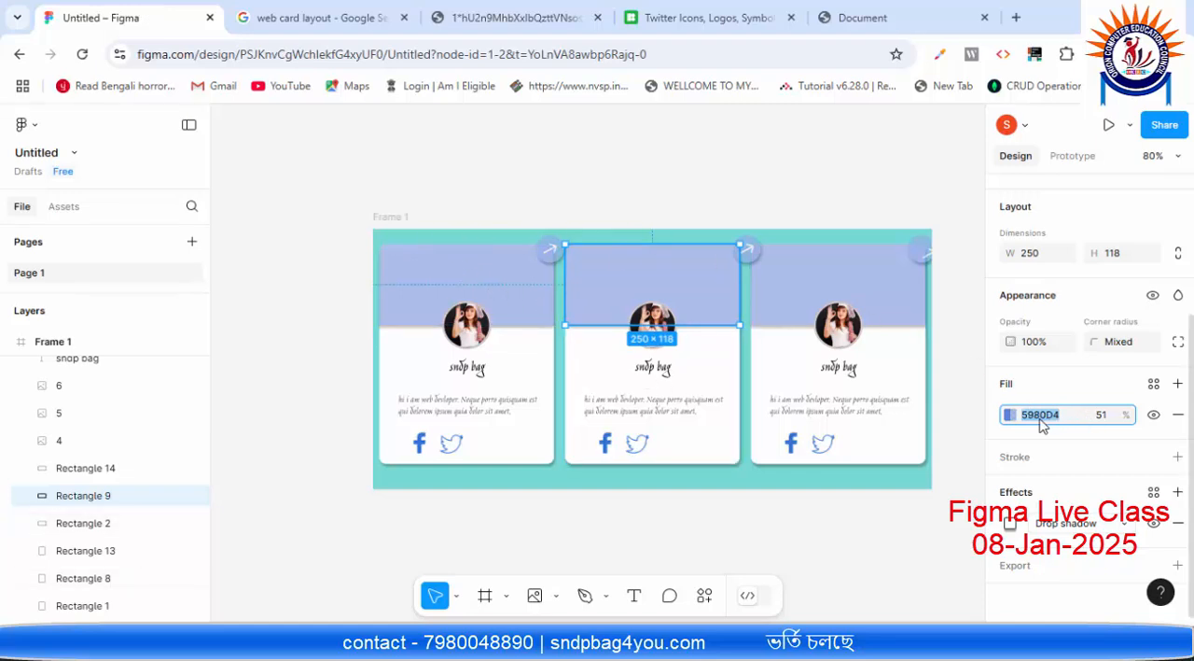
click(1010, 415)
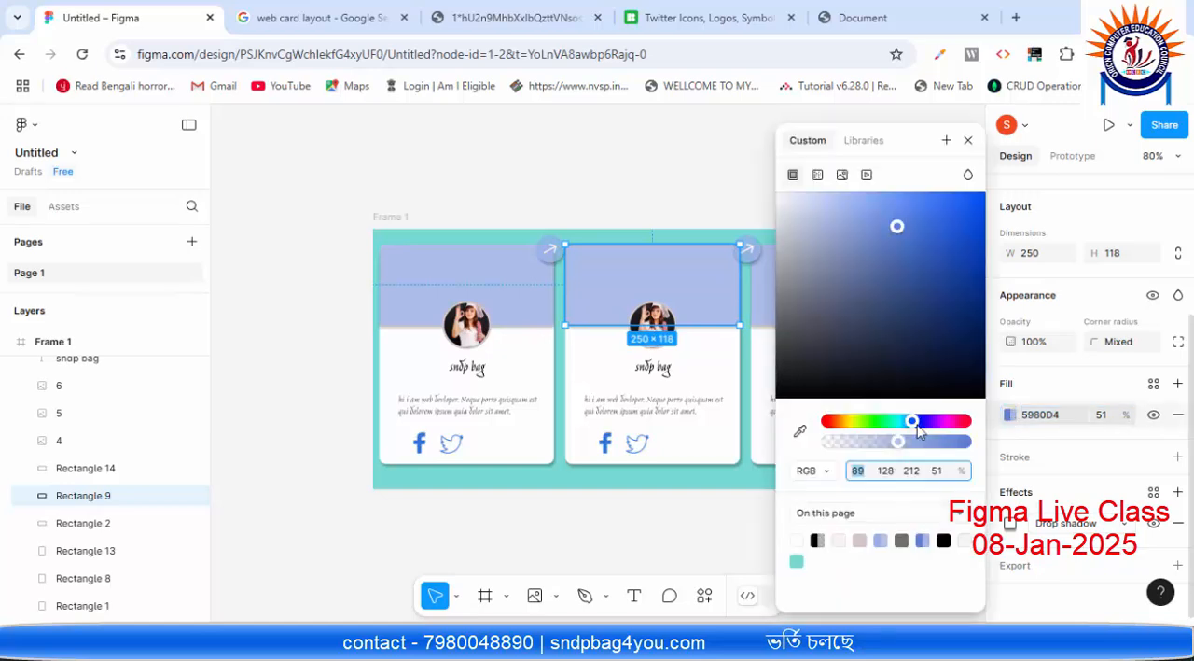
Step: Show the second card header's fill colour as CSS and copy its rgba(89, 128, 212, 0.51) value
click(830, 471)
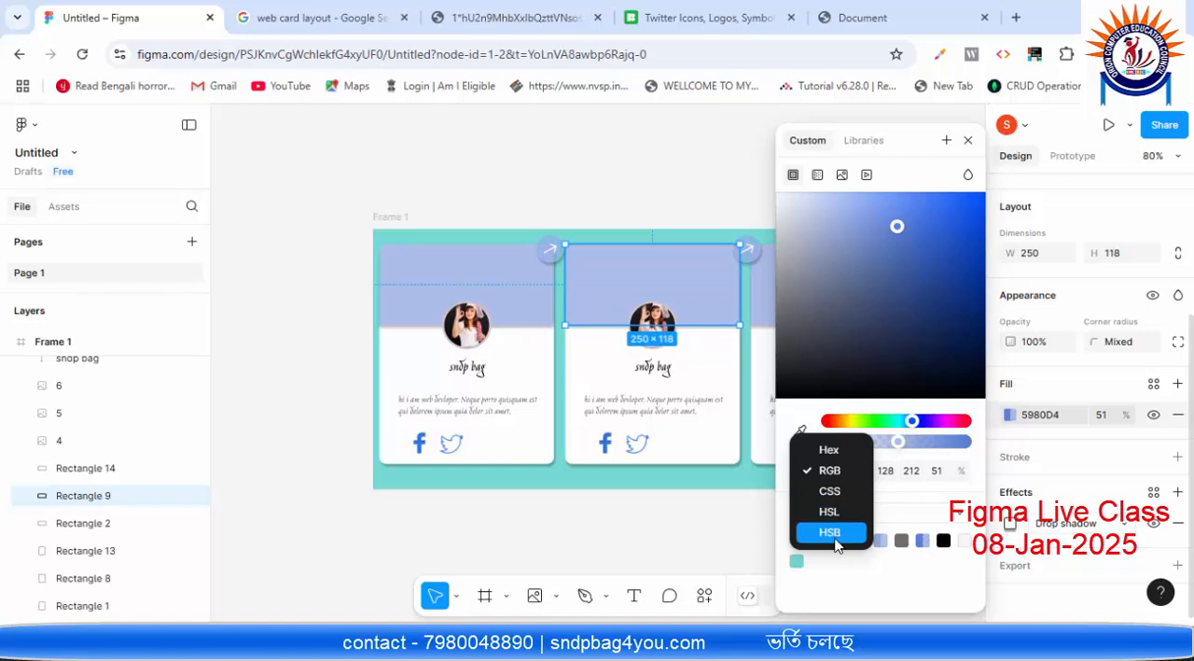
click(830, 492)
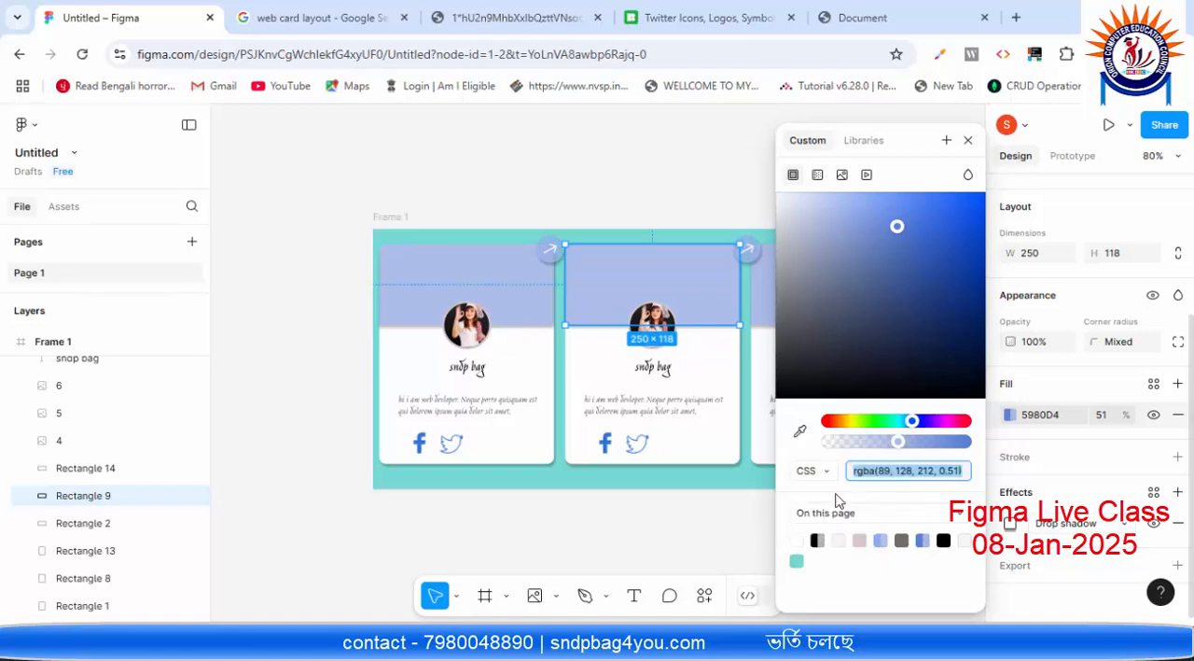
click(964, 471)
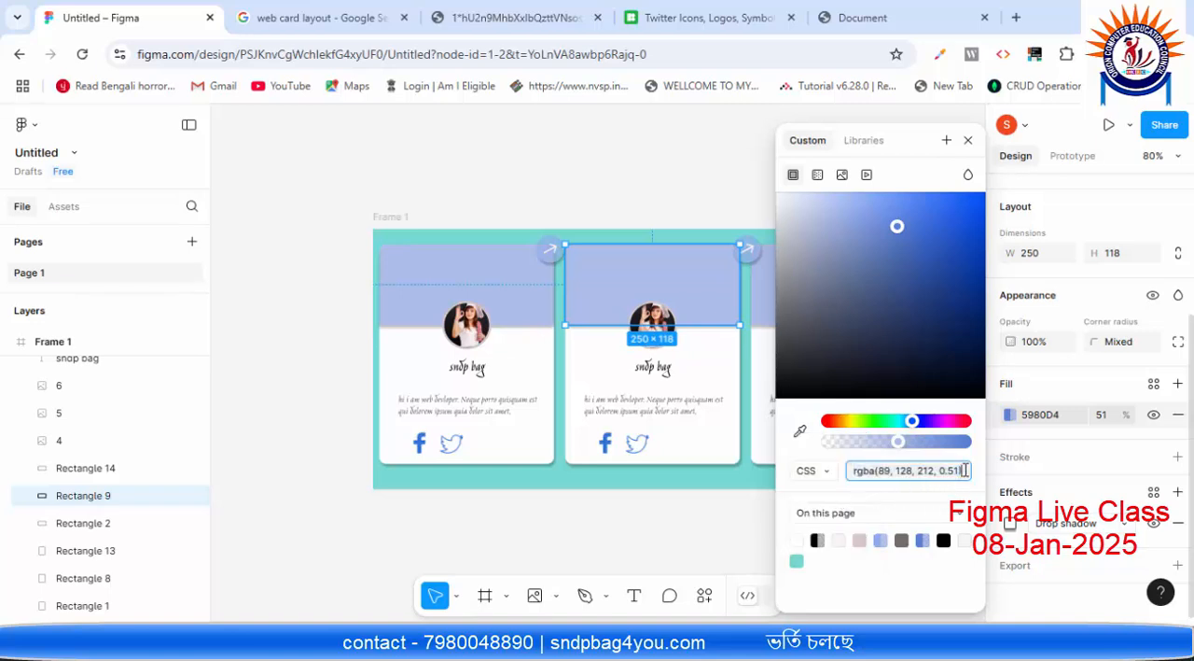
drag(968, 470, 859, 471)
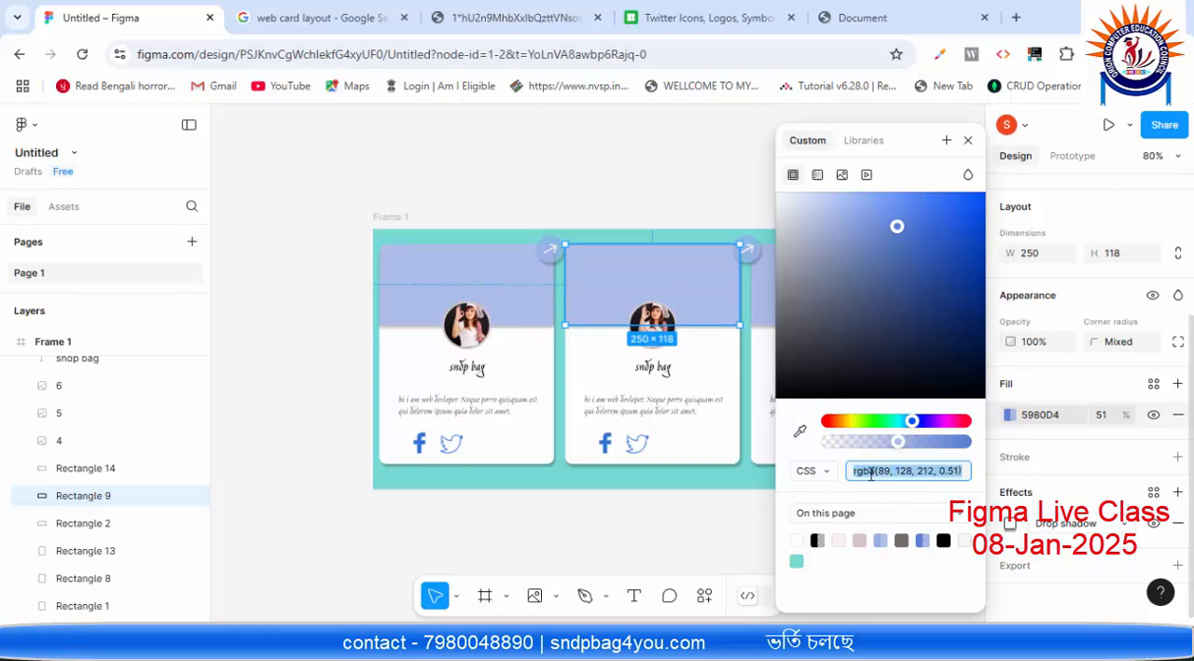
click(968, 470)
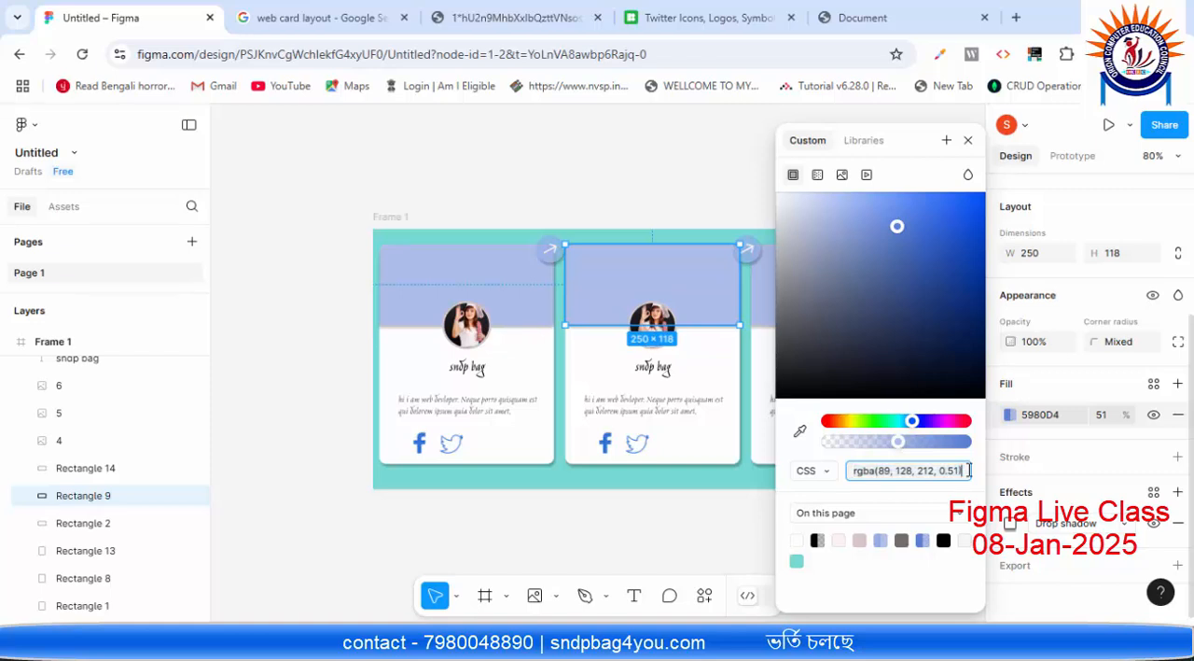
drag(969, 470, 838, 472)
key(ctrl+c)
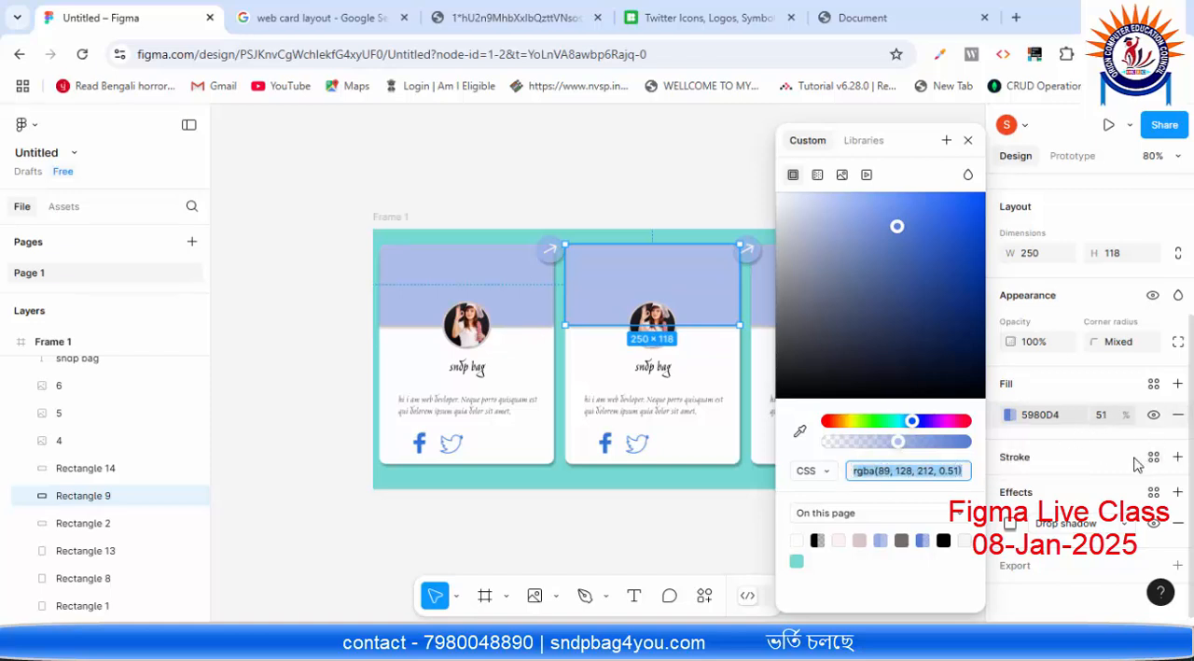
Step: Switch to VS Code, replace the .card-head background colour with rgba(89, 128, 212, 0.51), and check the page in the browser preview
click(867, 645)
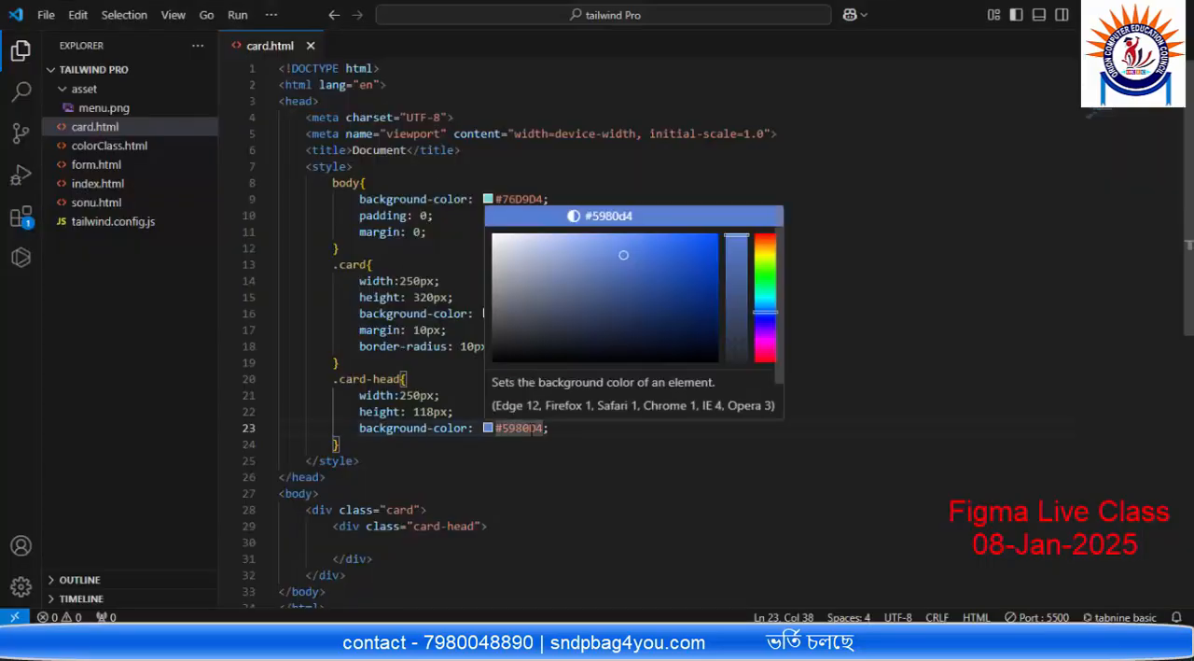
key(BackSpace)
key(BackSpace)
key(BackSpace)
key(BackSpace)
key(BackSpace)
key(BackSpace)
key(BackSpace)
key(BackSpace)
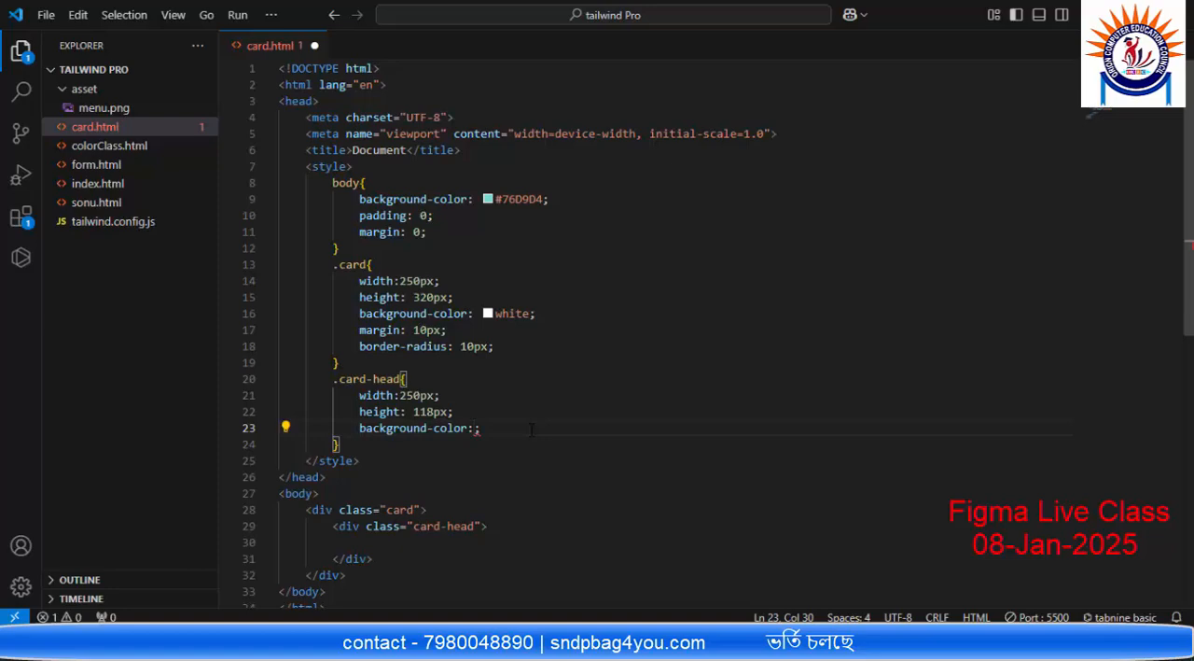
key(ctrl+v)
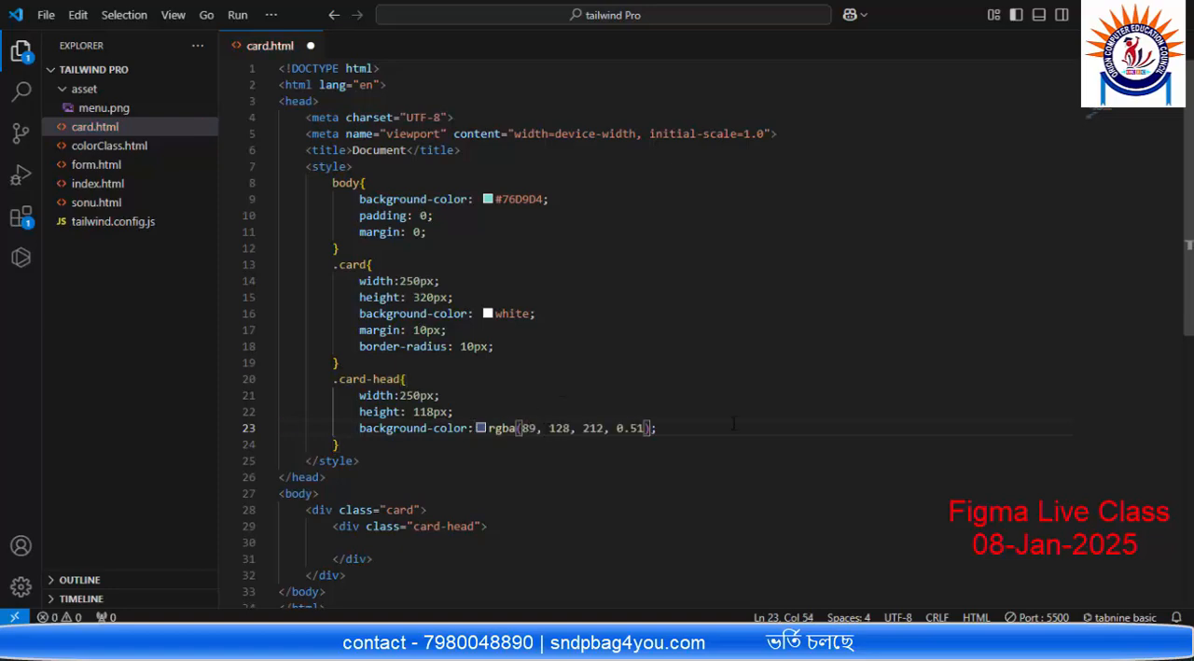
key(alt+Tab)
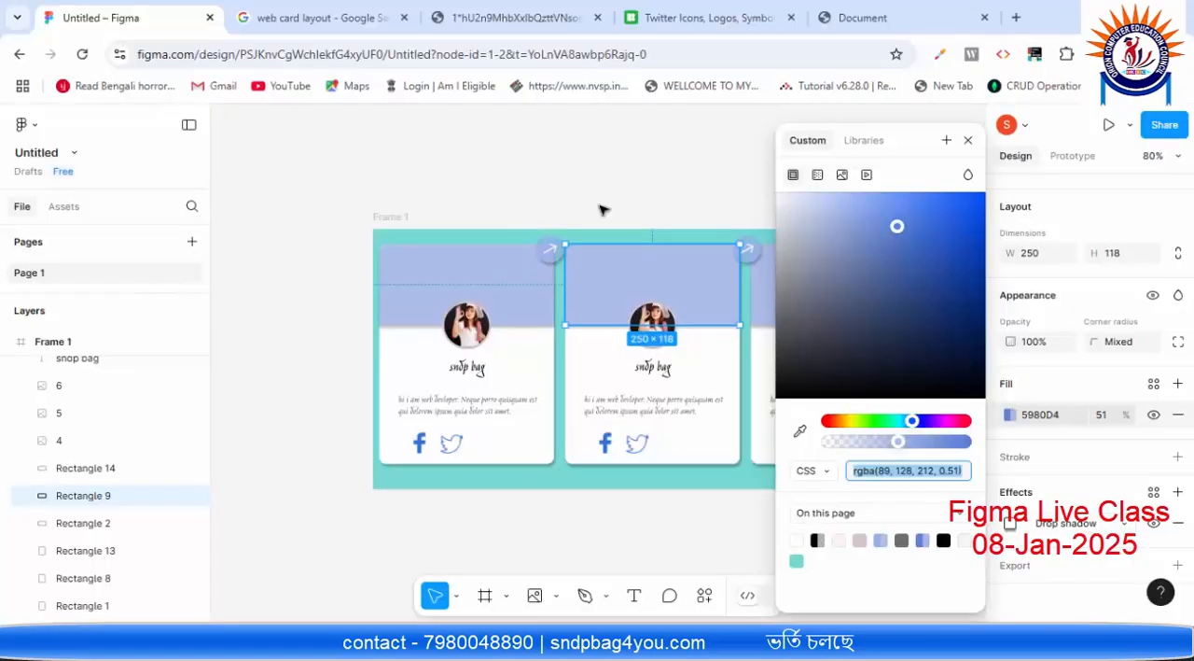
click(864, 20)
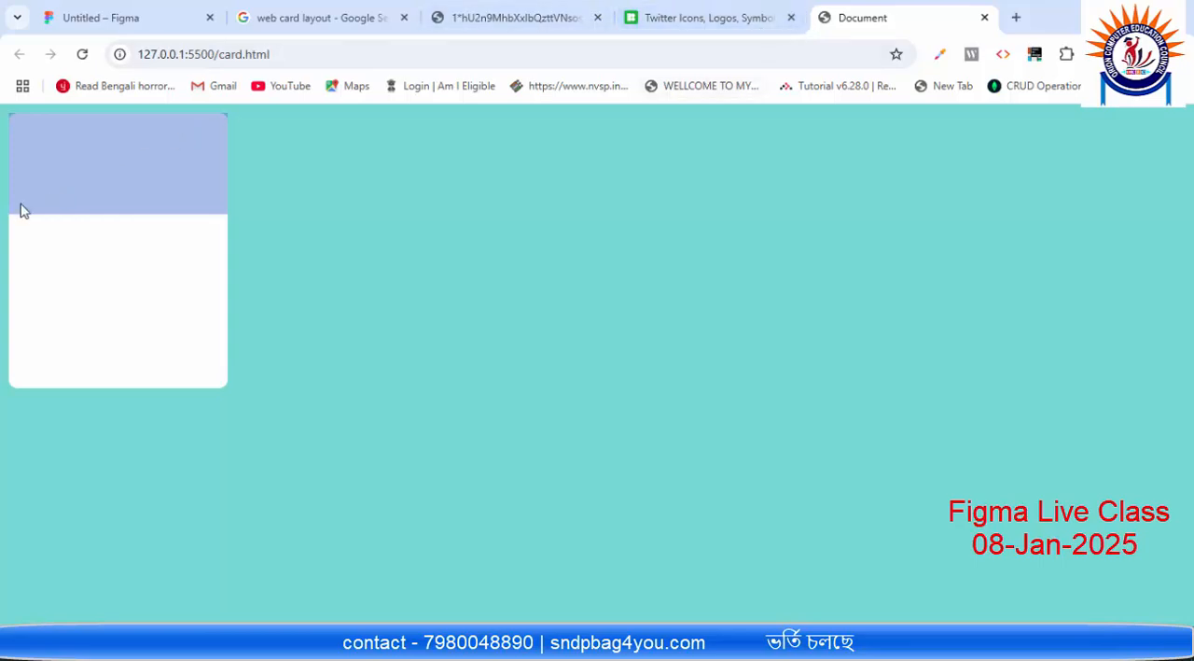
Step: Back in VS Code, add border-radius: 10px 10px 0 0 to the .card-head rule and check the rounded header in the browser
key(alt+Tab)
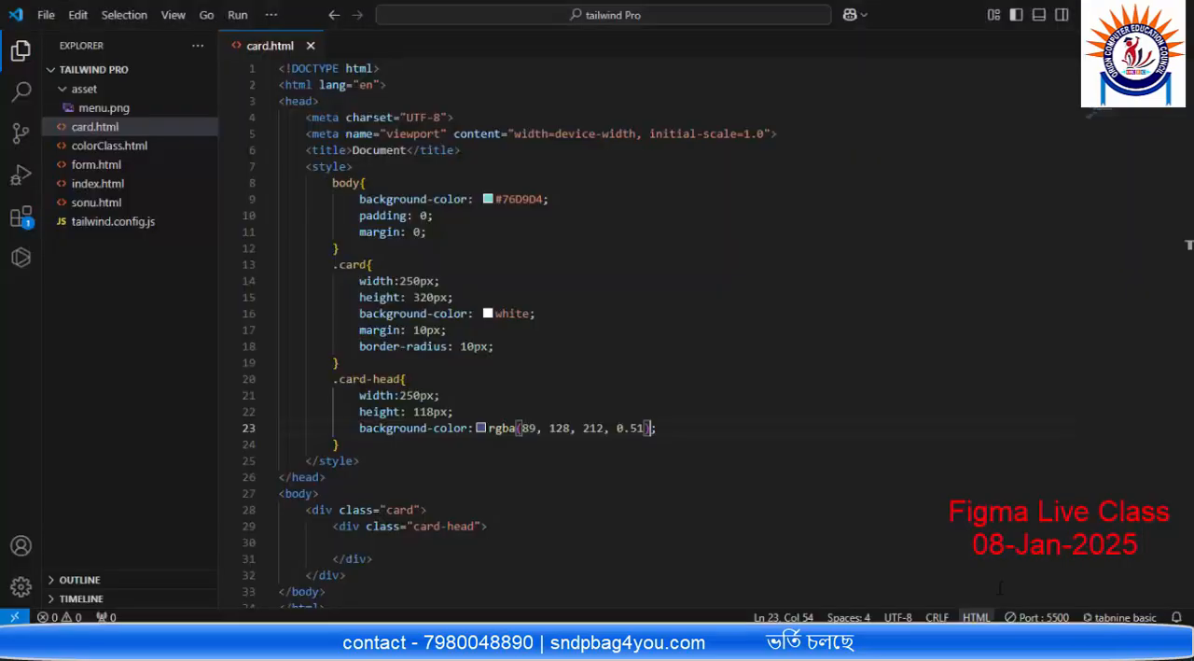
key(Return)
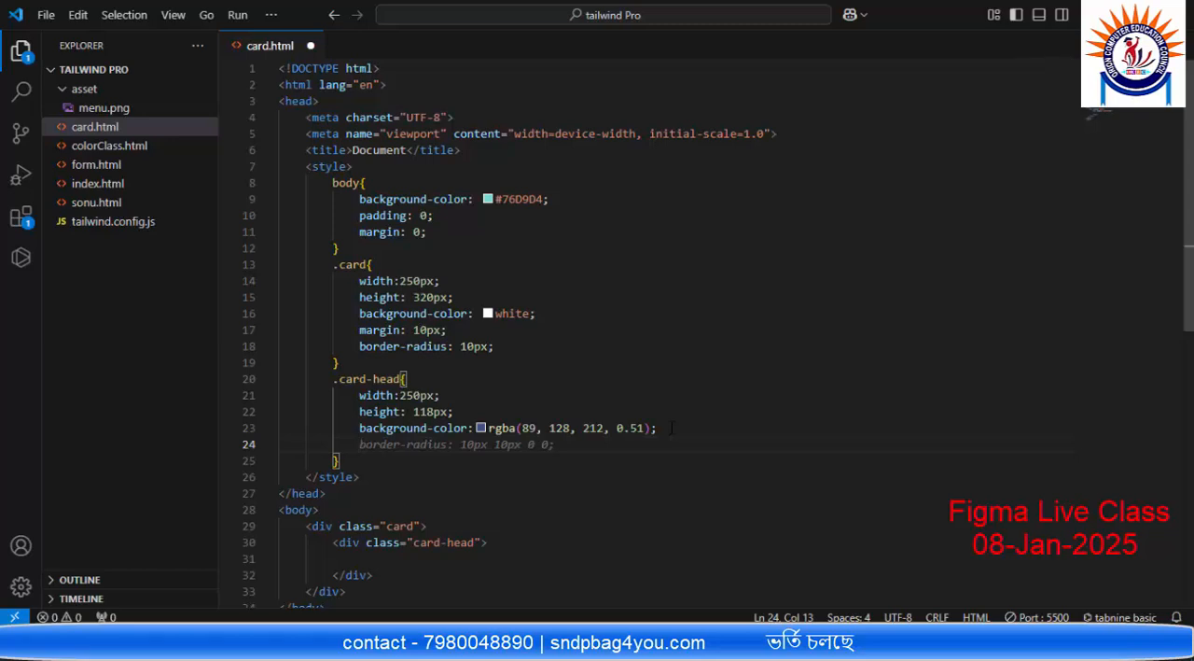
key(Tab)
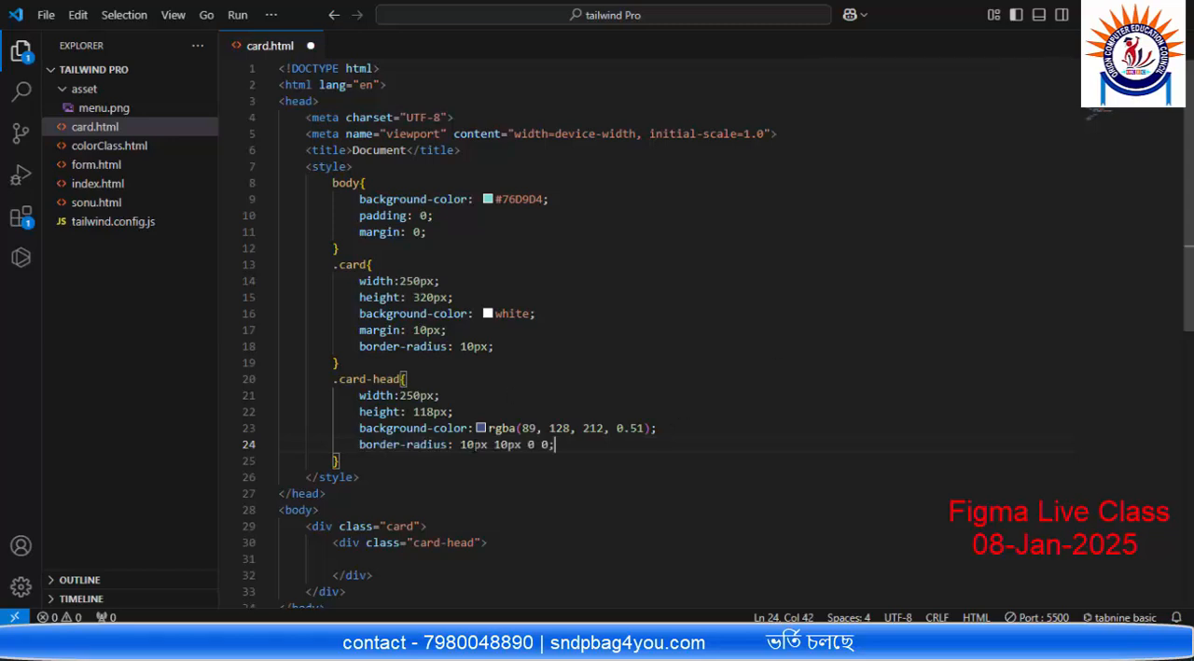
click(473, 445)
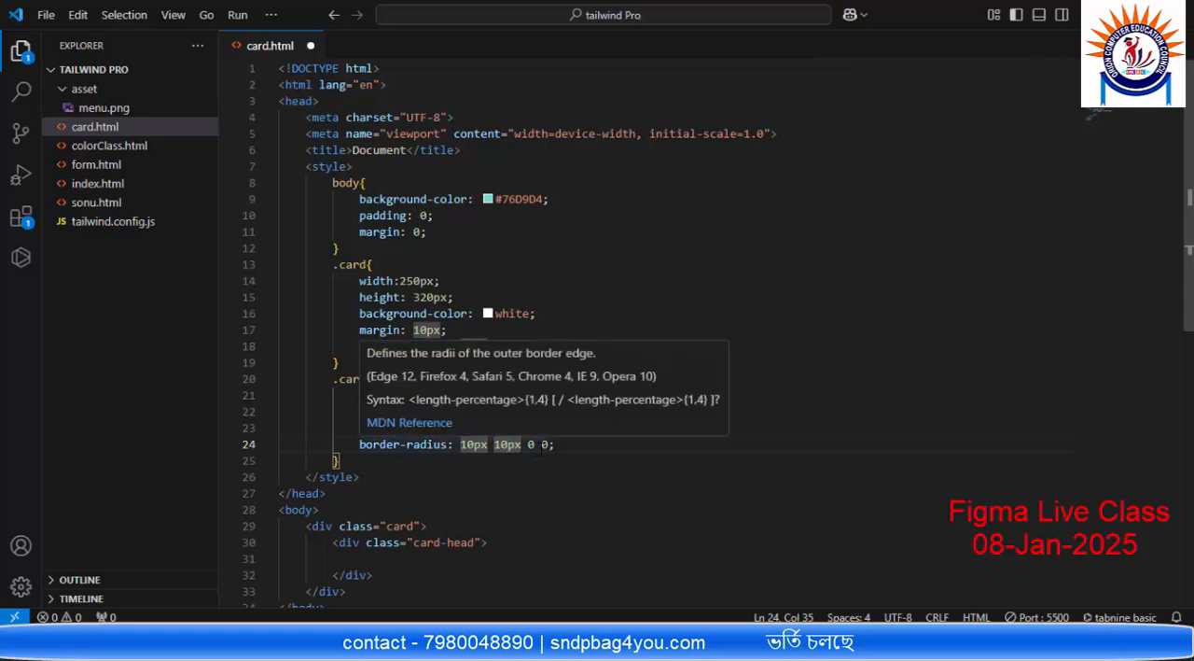
key(alt+Tab)
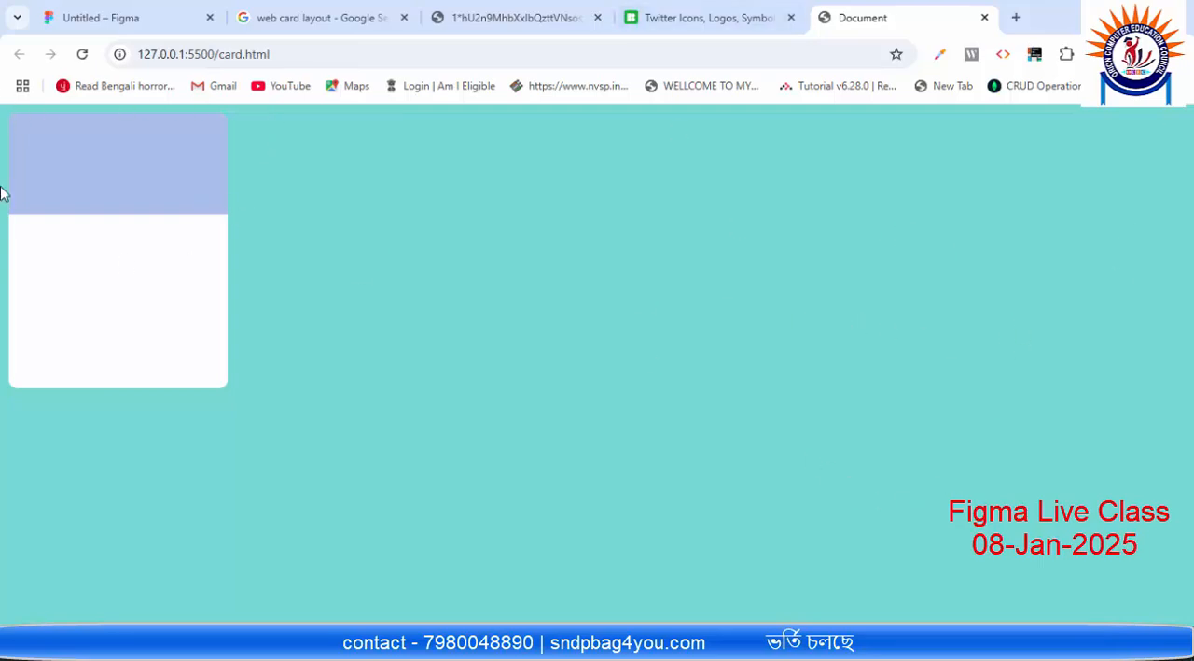
mouse_move(950, 645)
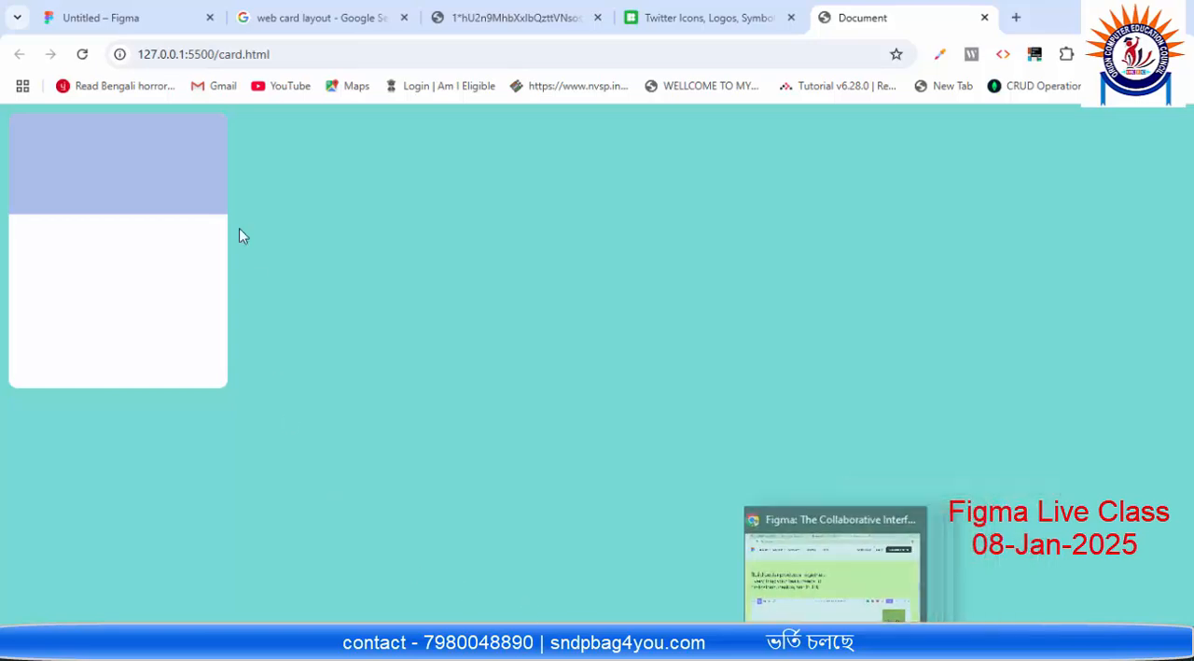
Step: Switch to the Figma design and examine the properties of the second card and its profile picture, including the picture's size and stroke
click(122, 15)
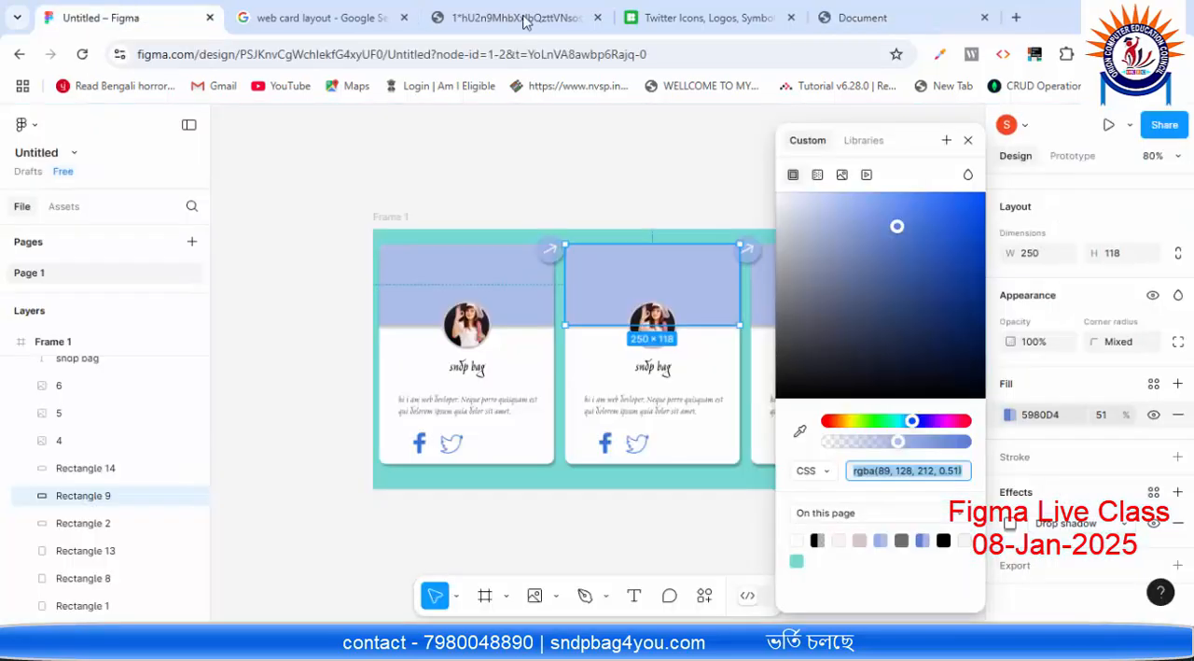
click(732, 344)
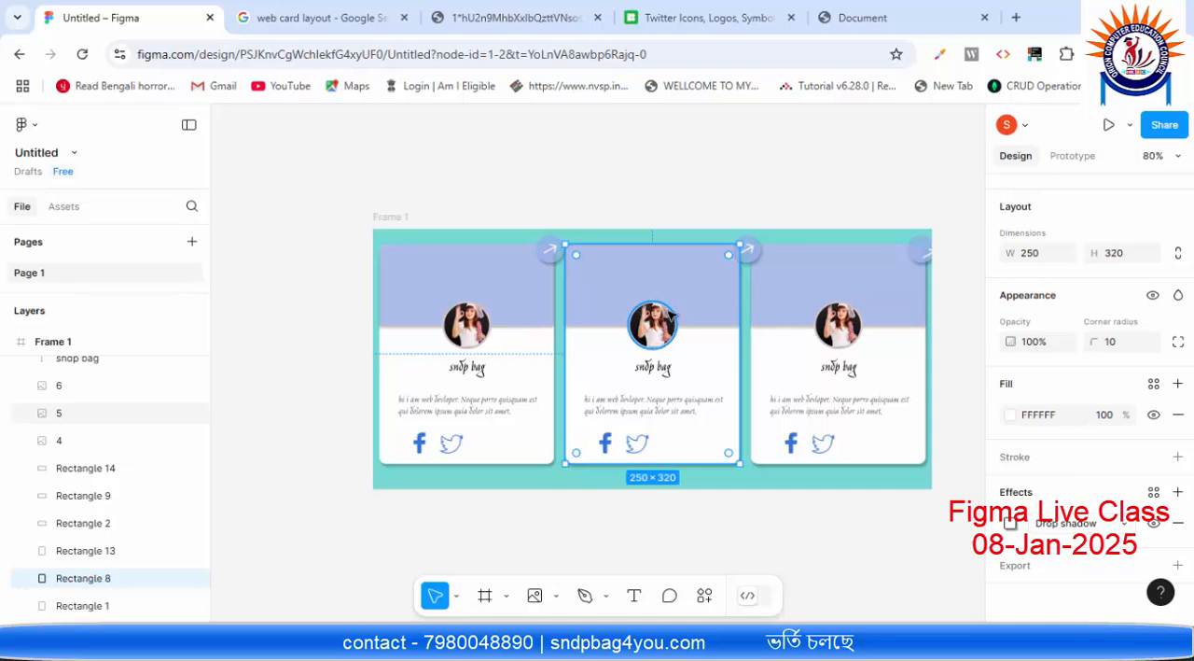
click(672, 317)
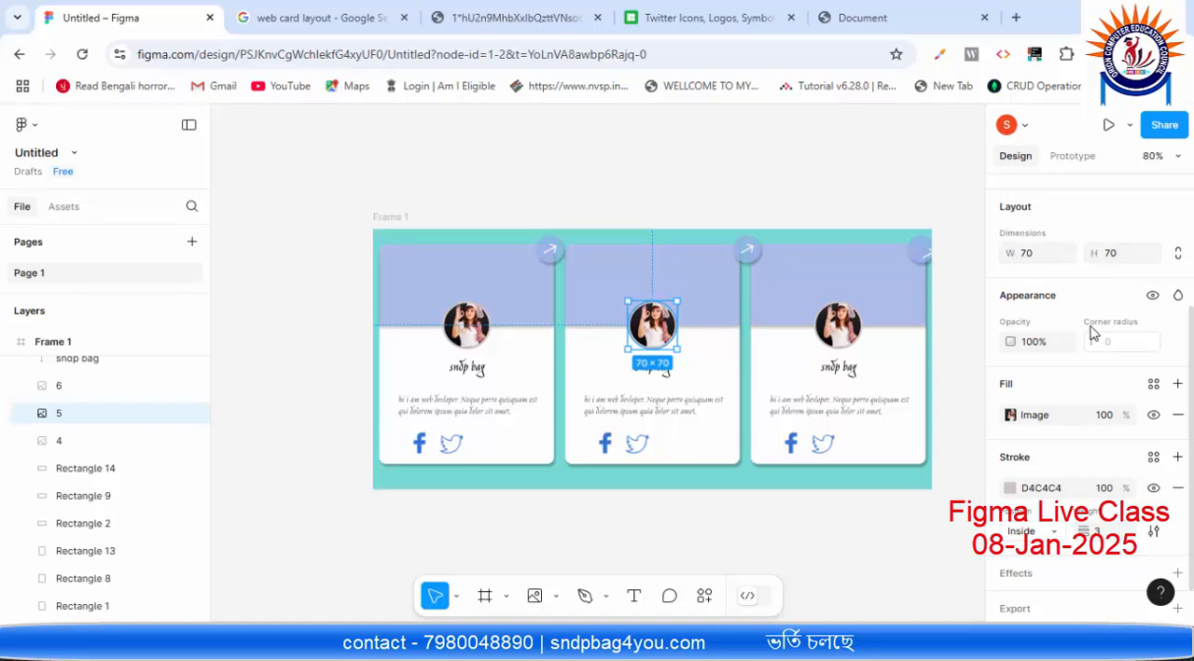
scroll(1082, 355, down, 1)
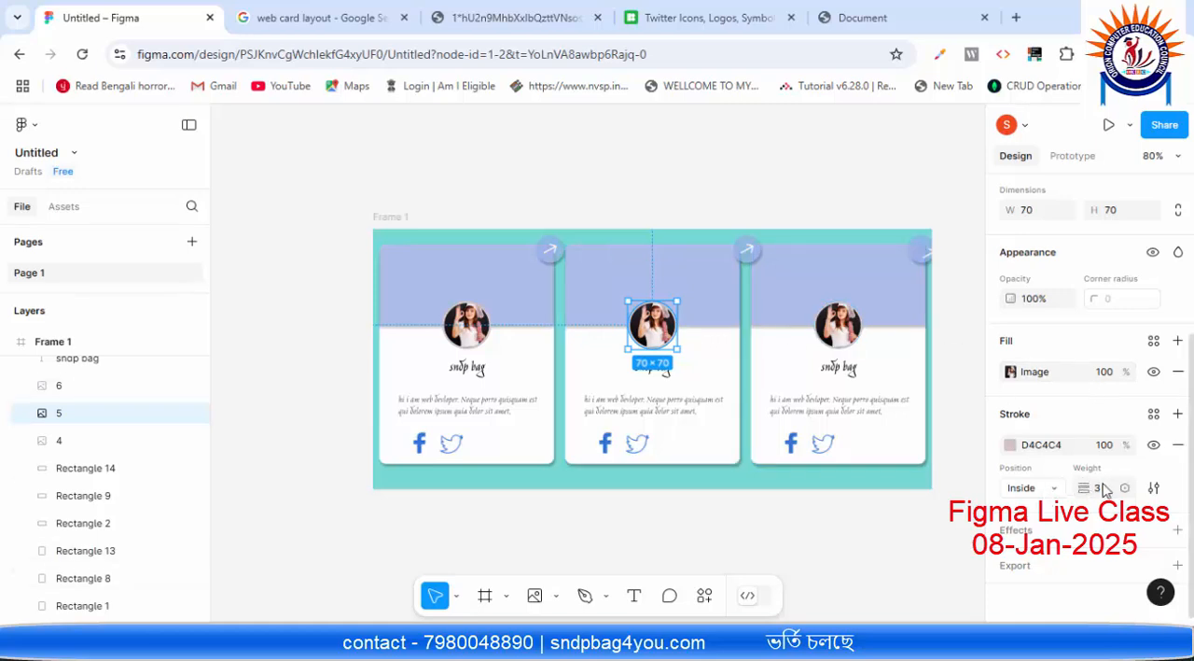
click(1065, 449)
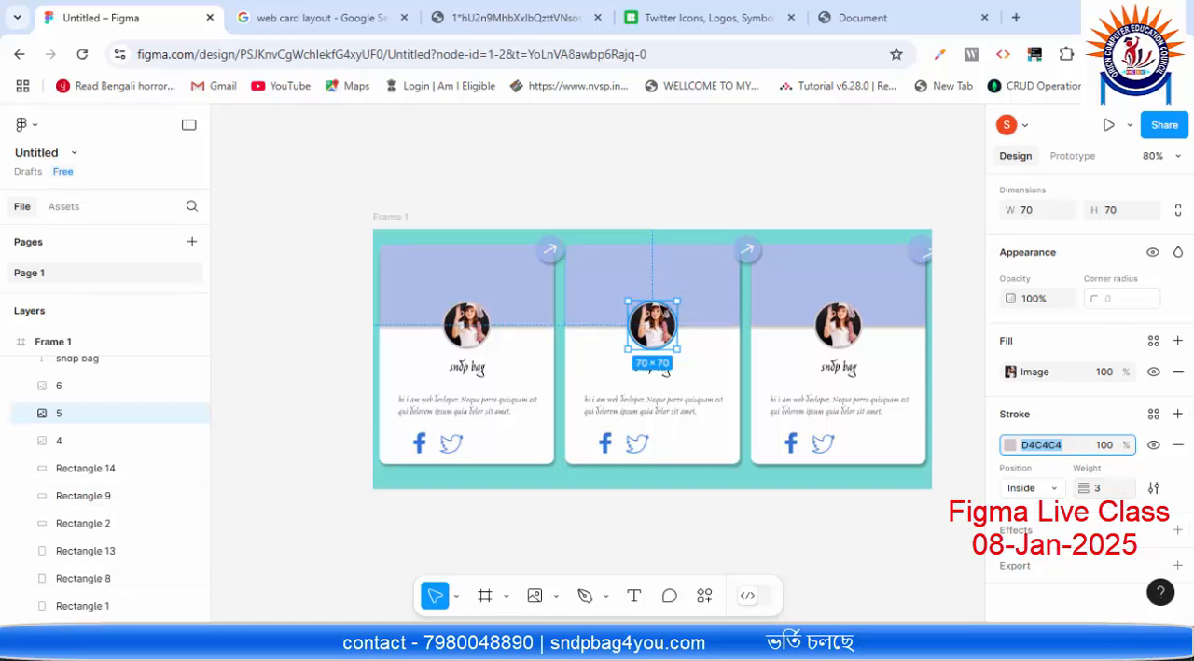
Step: Copy the font name from the second card's description text and search Google for Jim Nightshade in a new browser tab
click(682, 401)
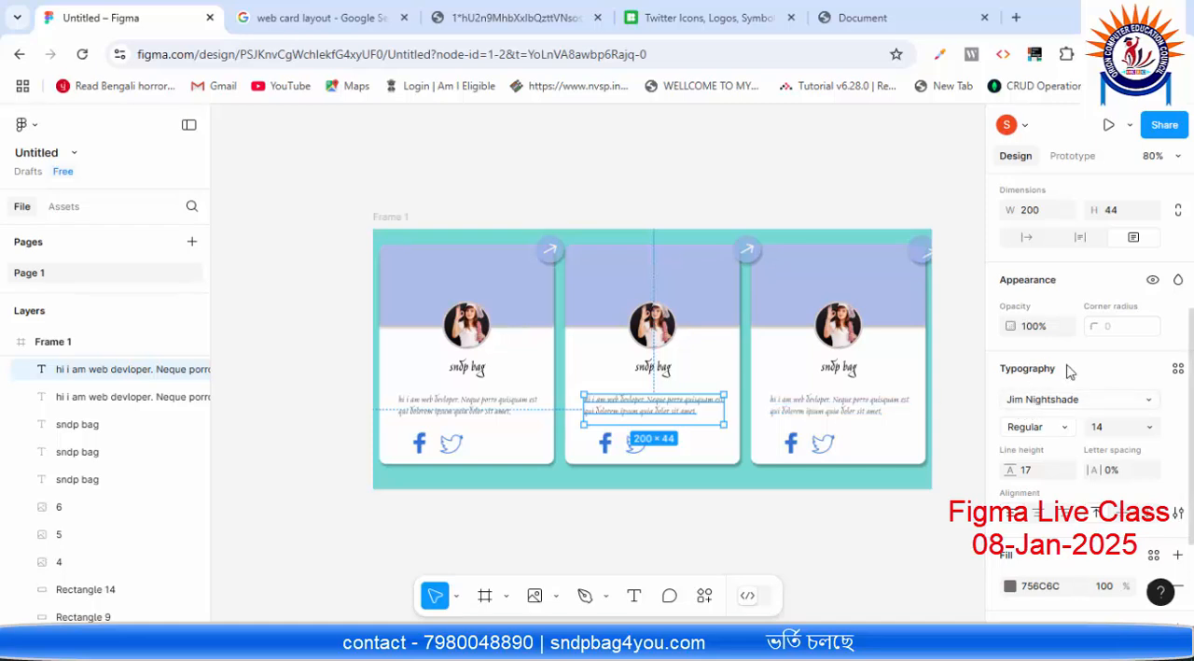
click(1083, 399)
key(ctrl+c)
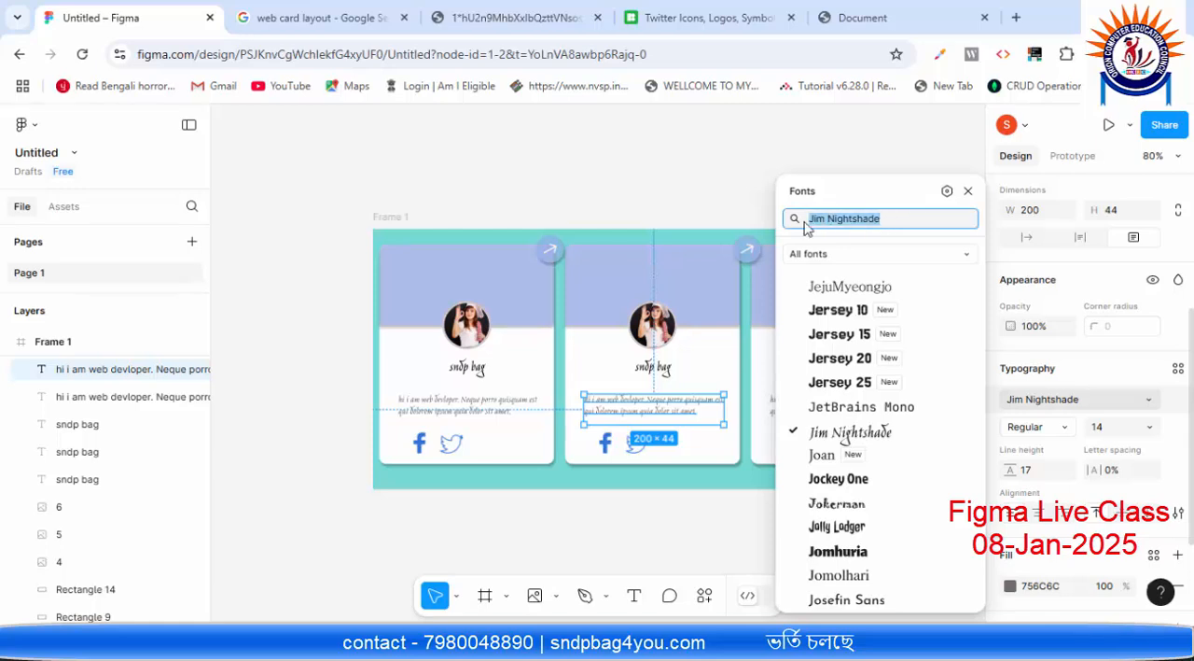
click(936, 17)
click(1012, 17)
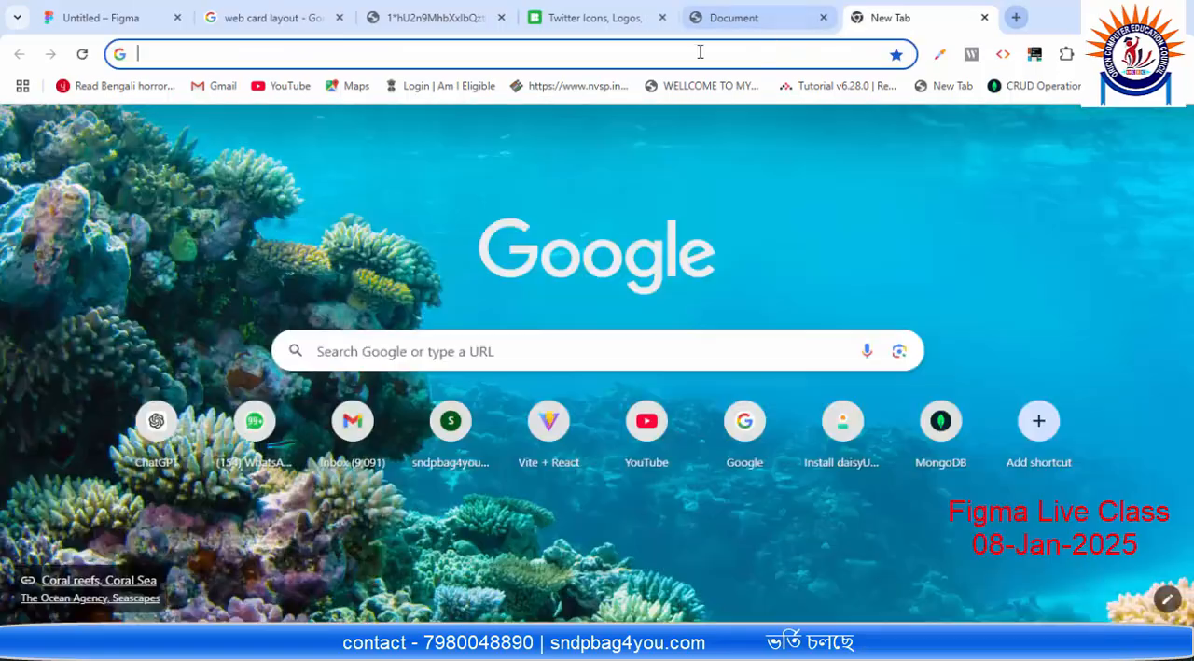
key(ctrl+v)
key(Return)
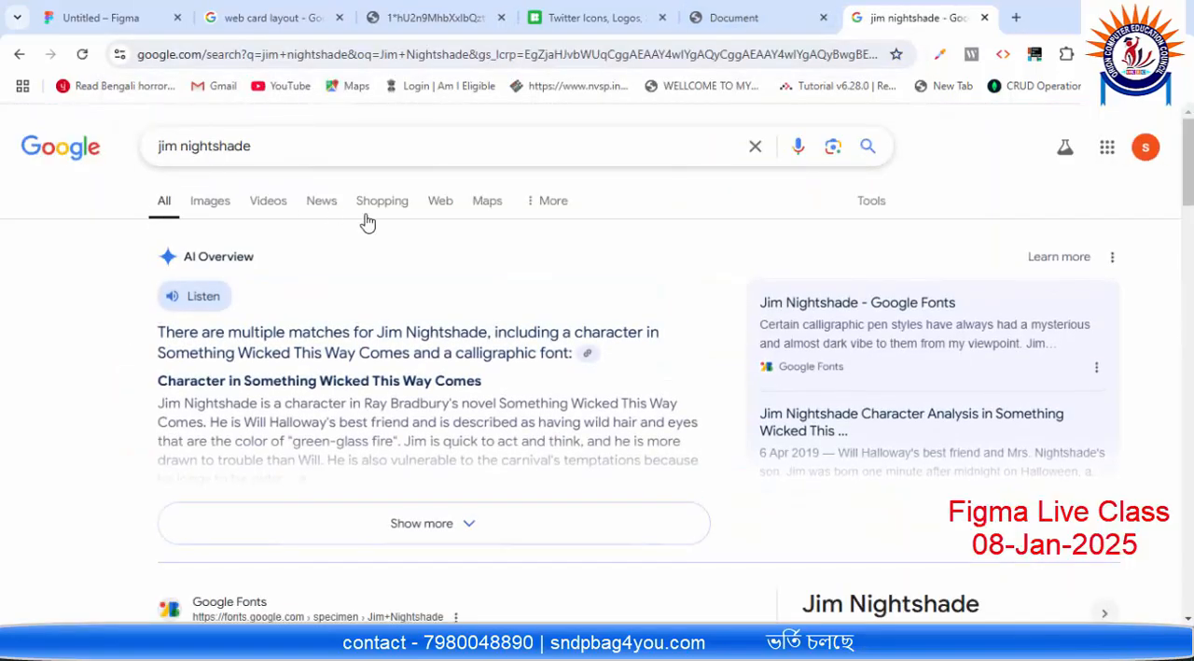
Step: Open the Jim Nightshade page on Google Fonts, add the font to the selection, and view its embed code
scroll(365, 222, down, 3)
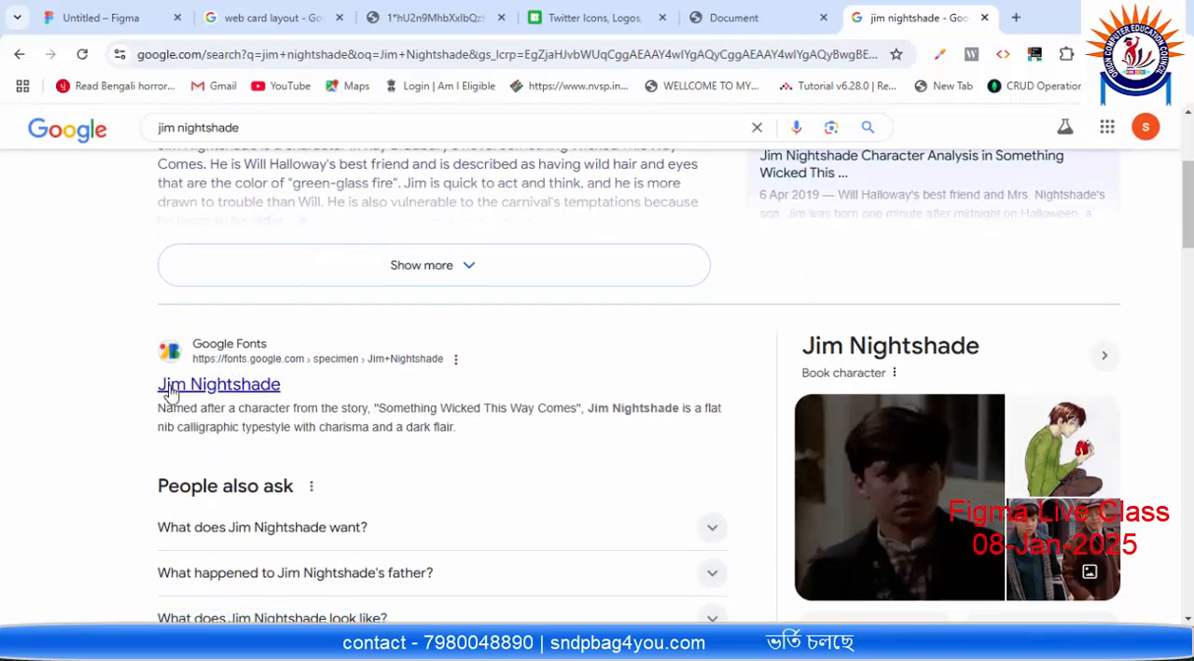
click(221, 390)
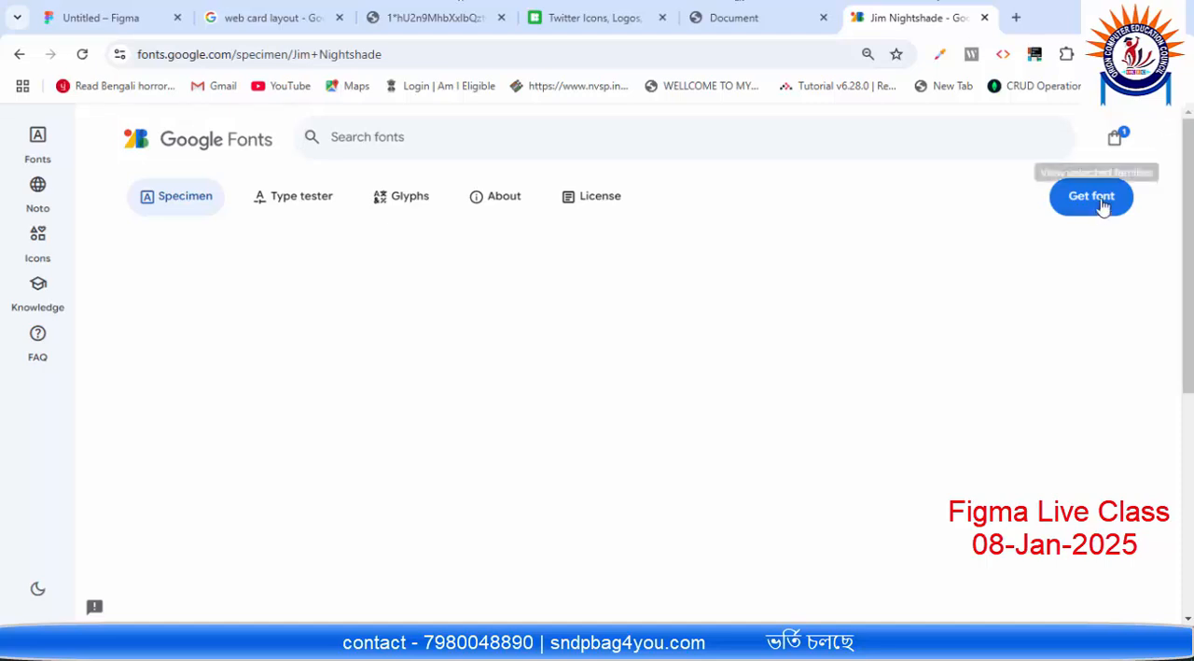
click(1101, 205)
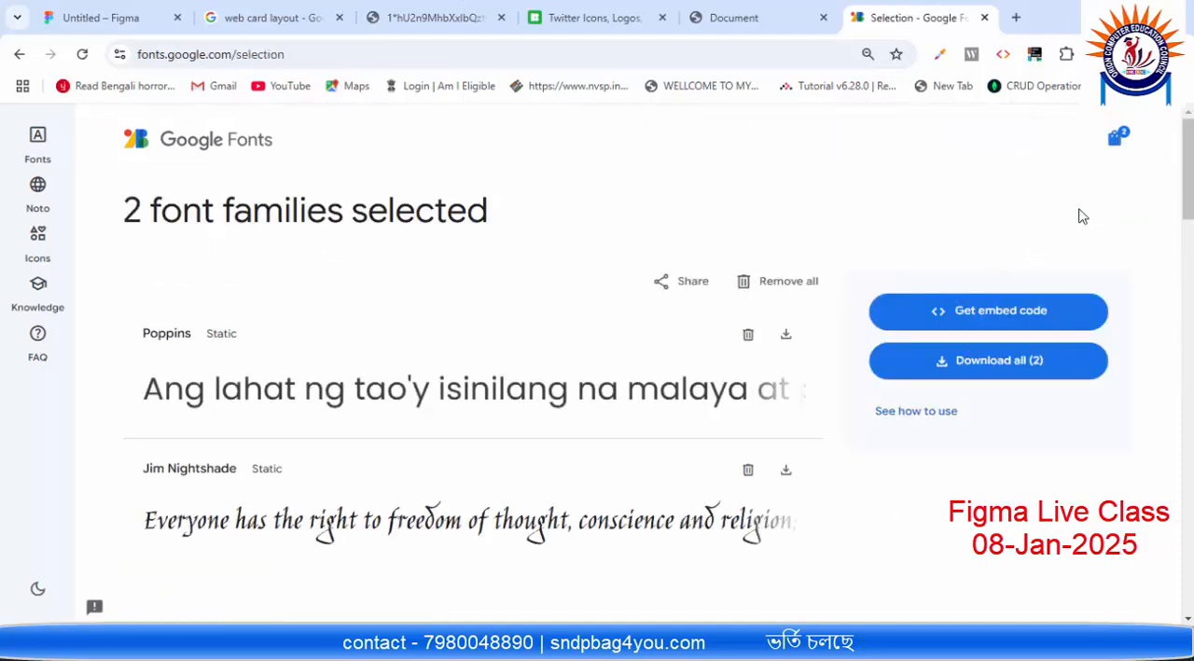
click(1012, 317)
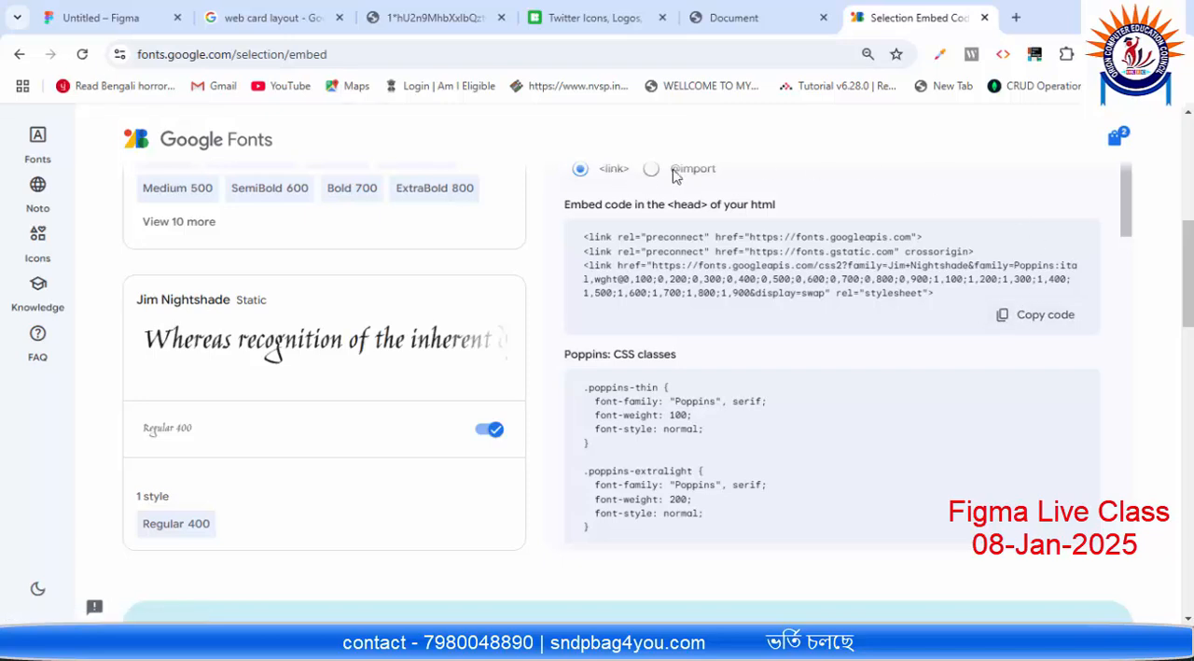
drag(996, 280, 458, 221)
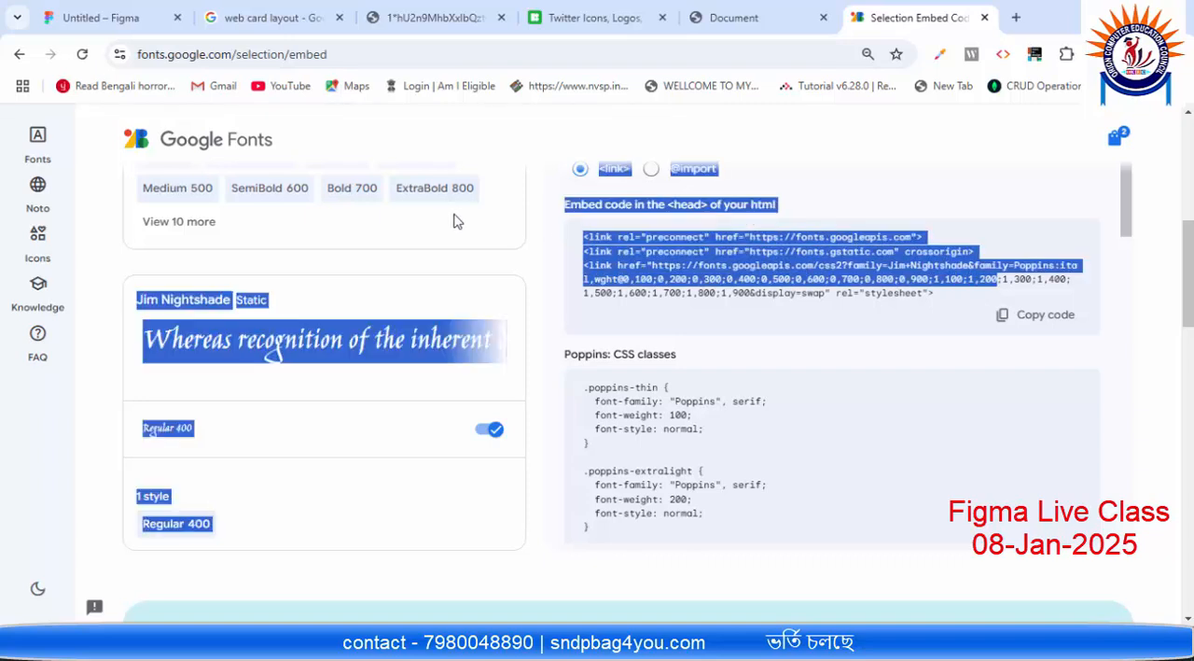
click(658, 251)
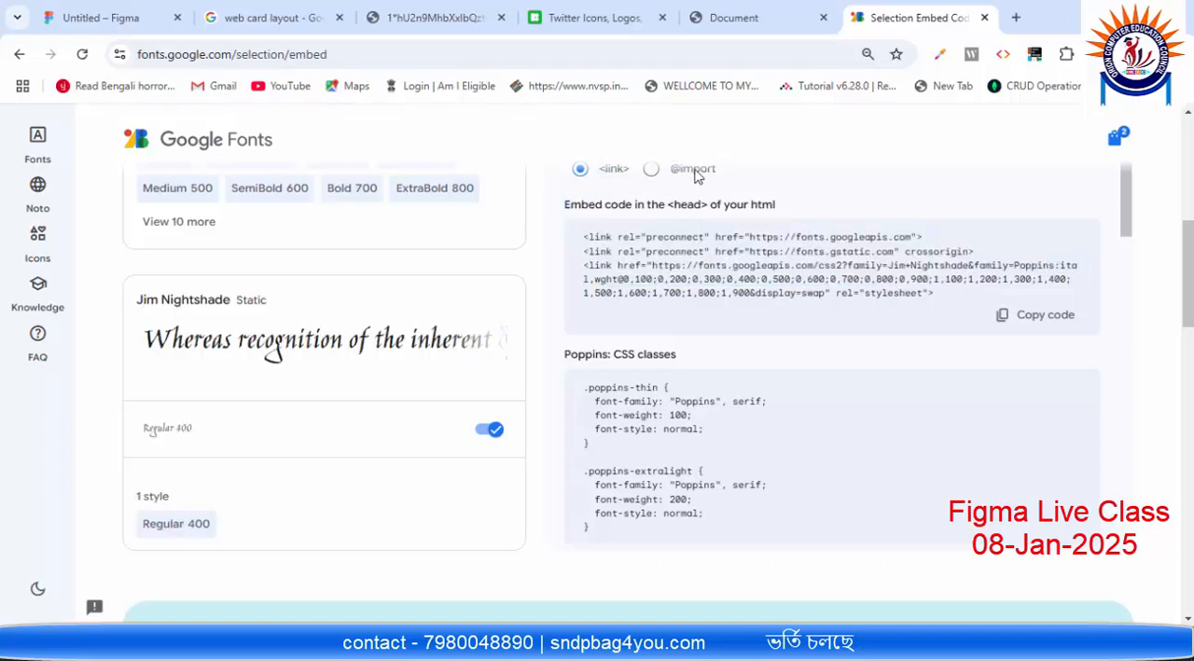